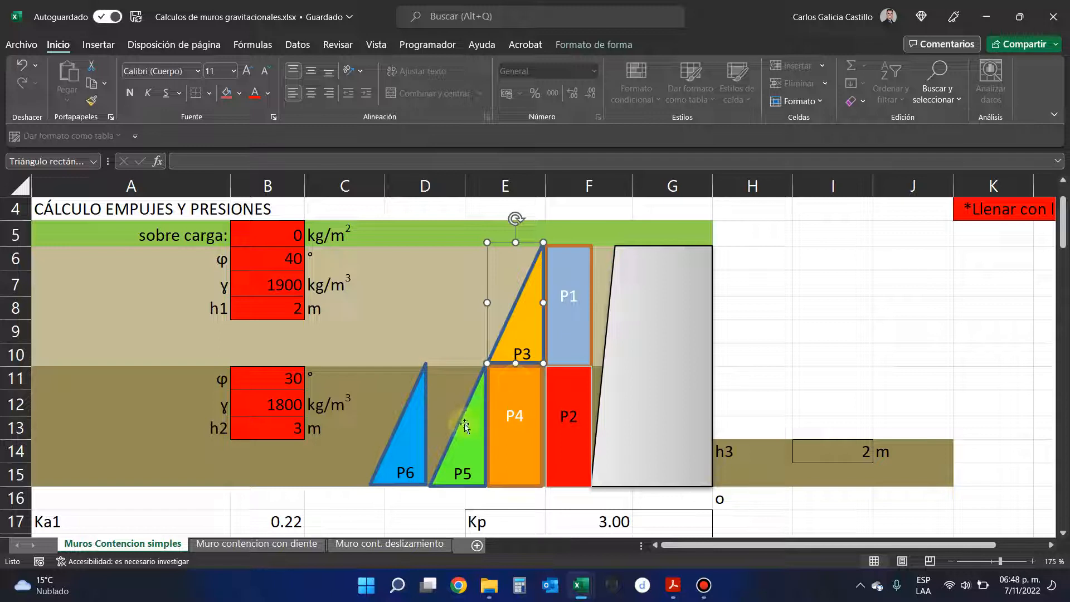
- Examine the P5 and P6 pressure triangles and the surcharge row in the retaining wall diagram
click(464, 426)
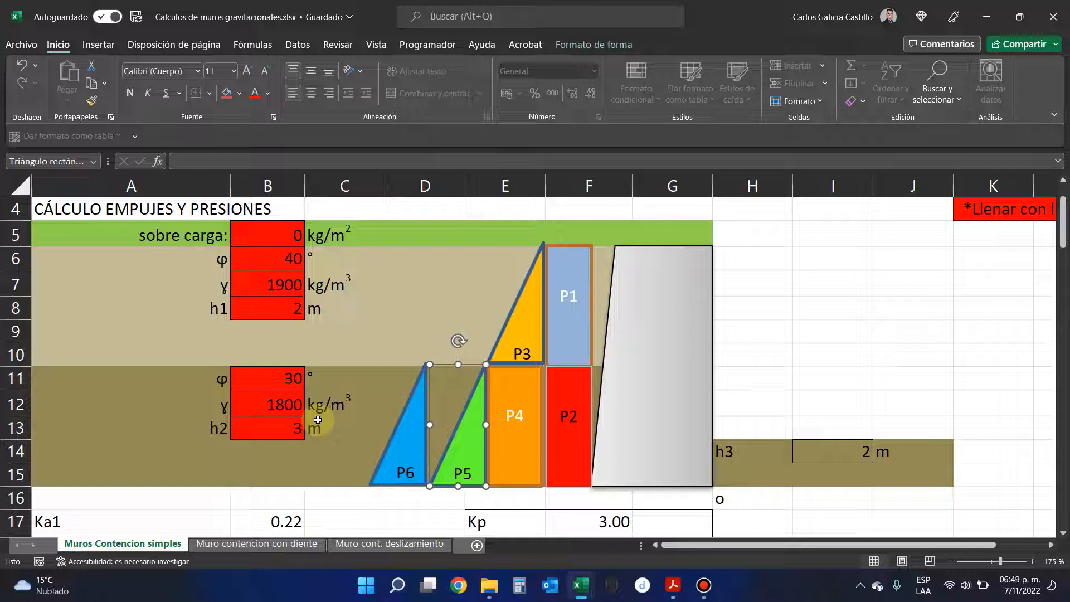
click(446, 228)
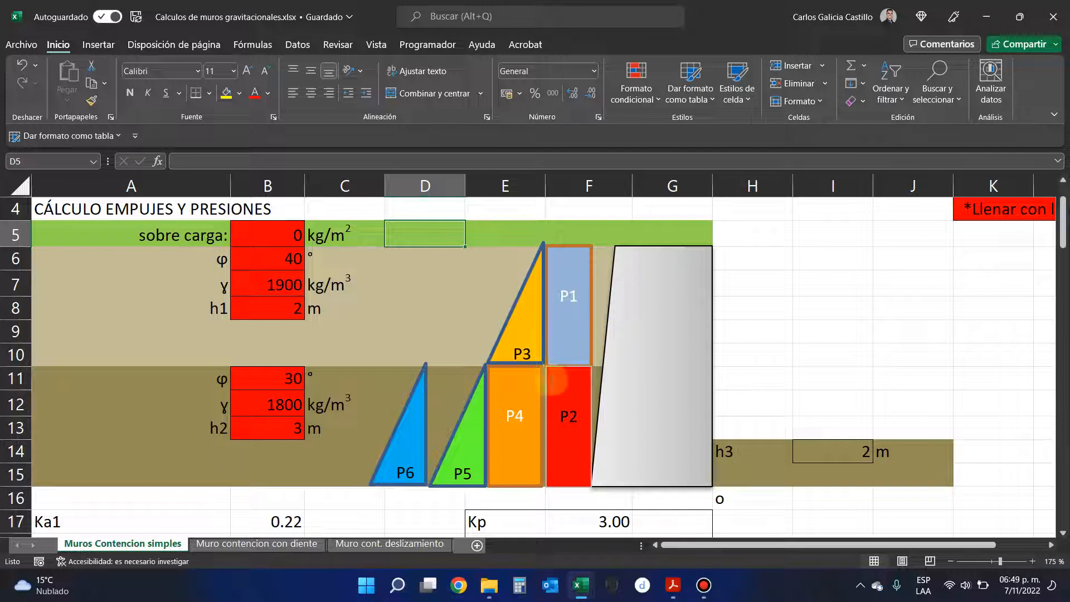
drag(561, 234, 67, 240)
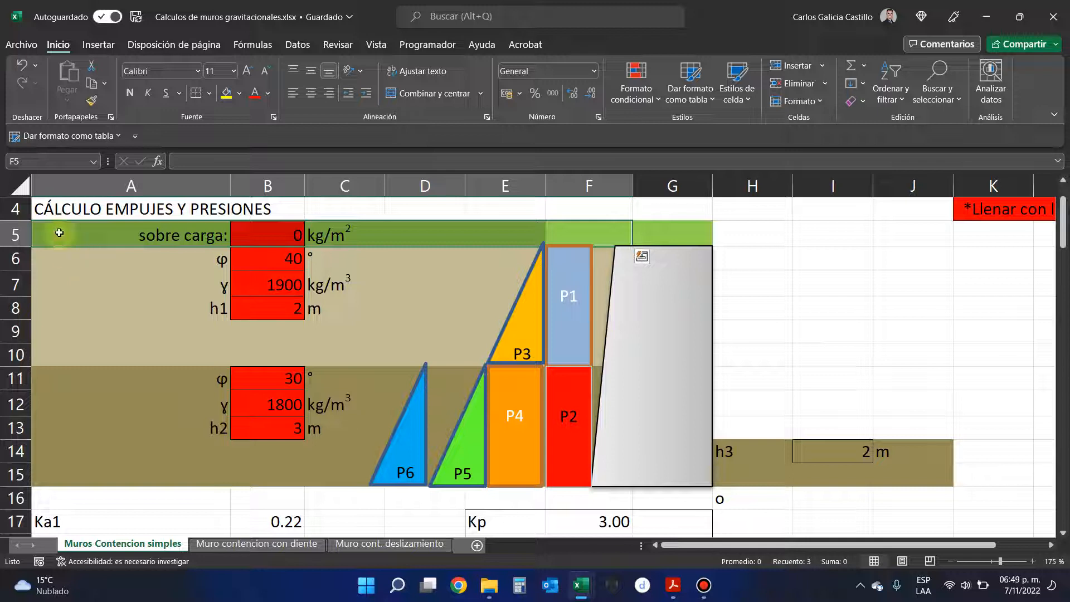
click(410, 438)
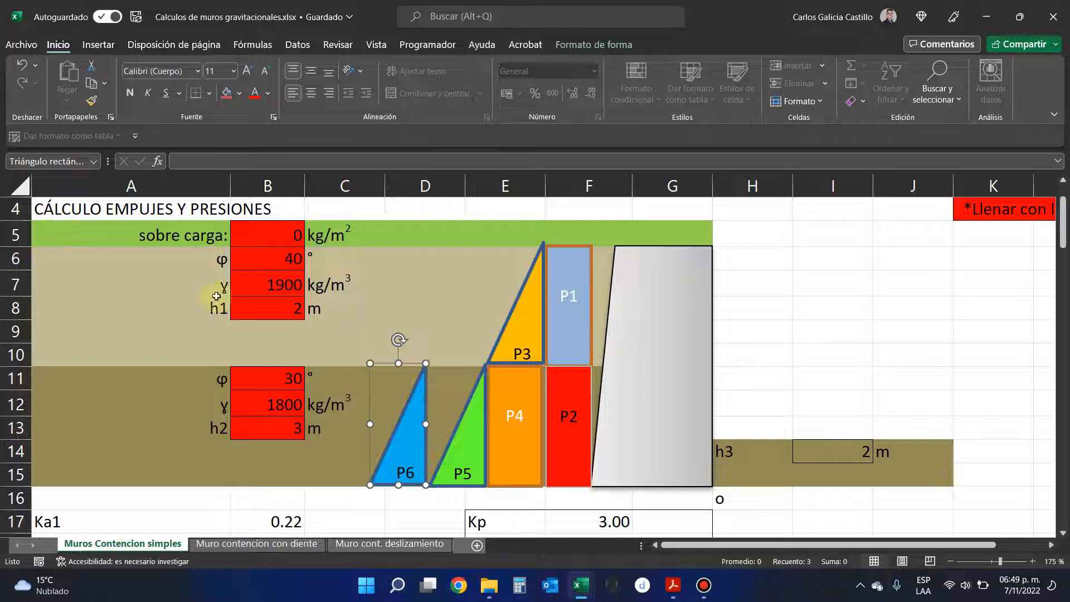
click(704, 584)
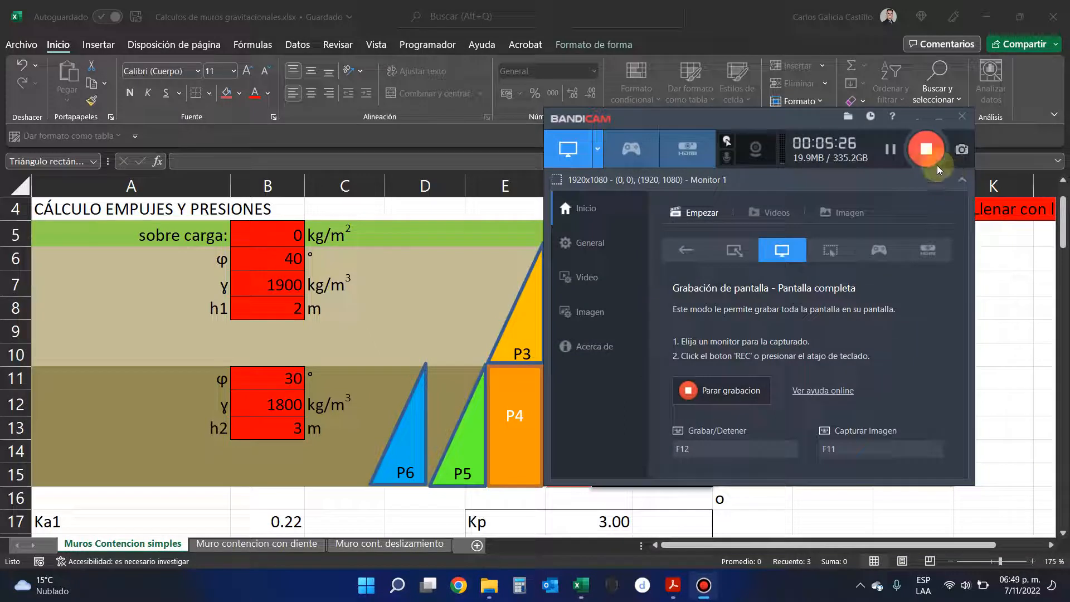
click(936, 121)
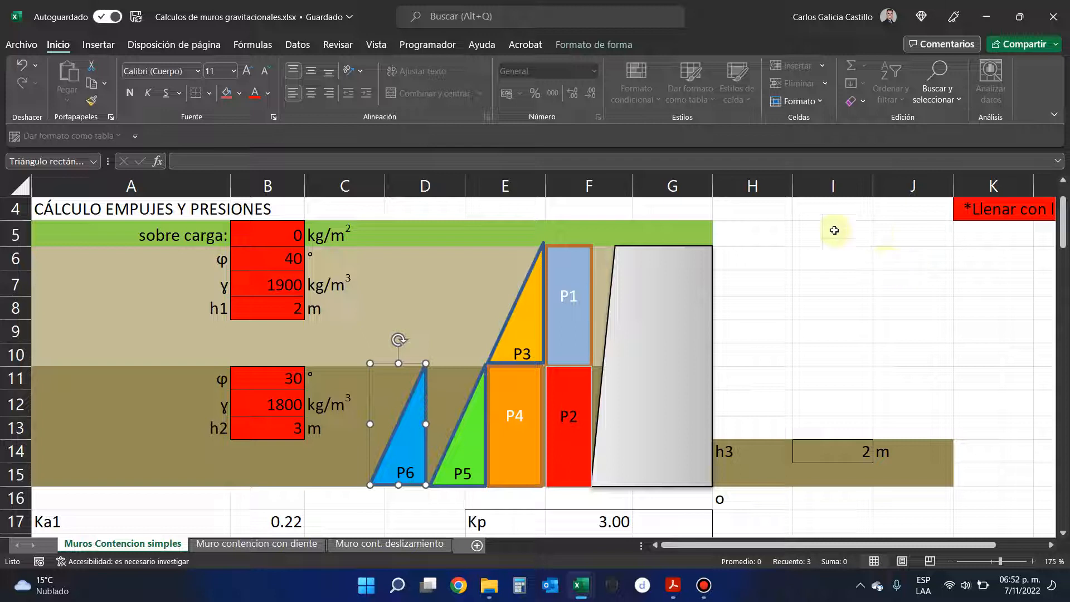
- Narrow the blue P6 triangle and position it within the lower soil layer beside P5
click(805, 354)
mouse_move(408, 434)
mouse_down()
mouse_move(766, 428)
mouse_move(848, 415)
mouse_move(399, 446)
mouse_move(428, 430)
mouse_up()
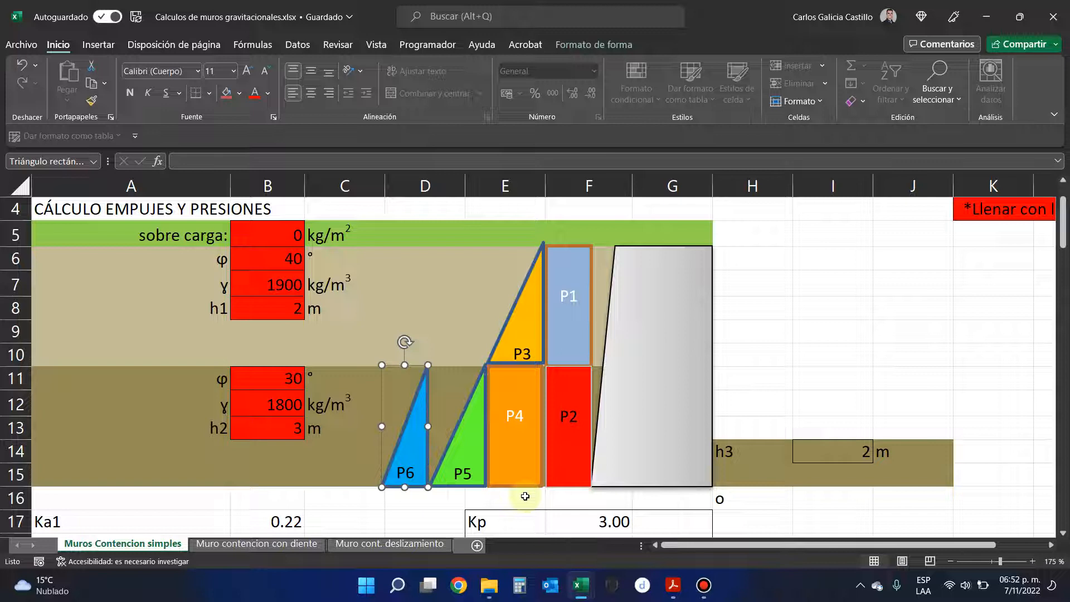
- Highlight the surcharge row A5:E5 and look over the soil layer data and the pressure diagram
drag(44, 234, 494, 242)
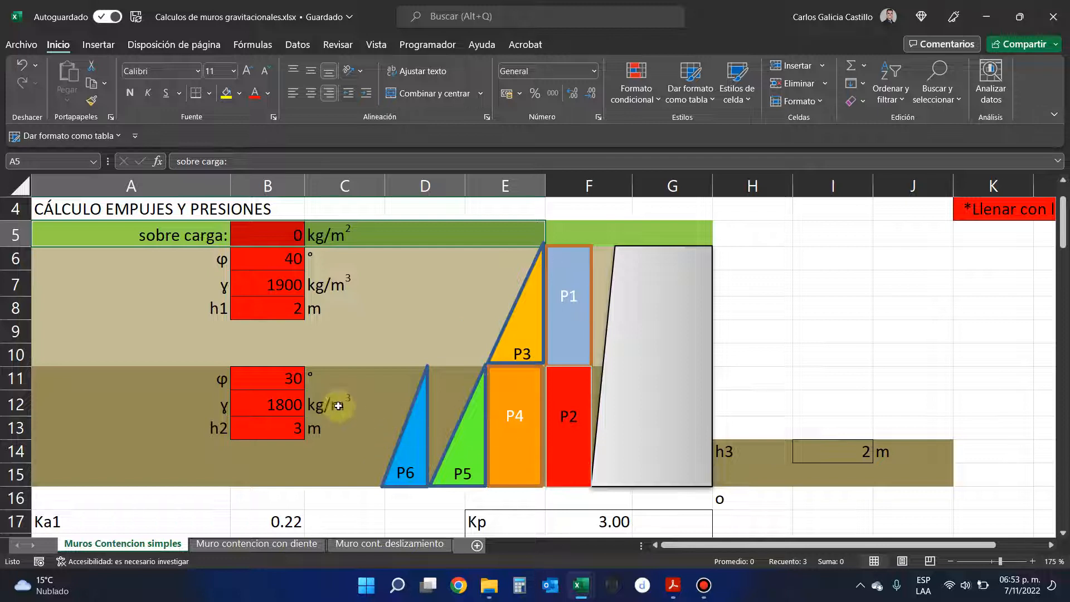
scroll(532, 325, down, 1)
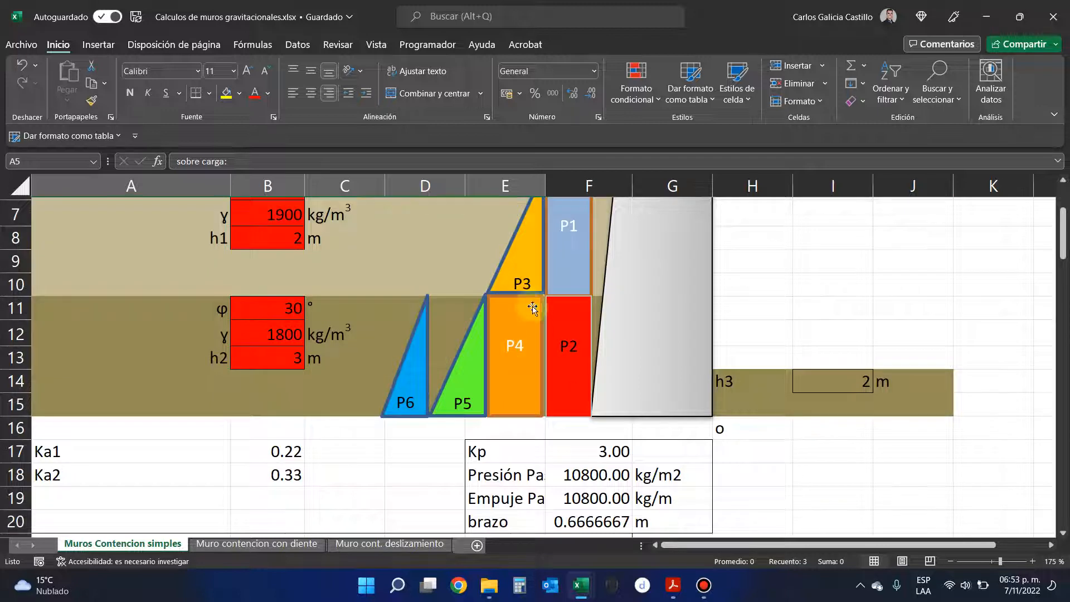
scroll(533, 325, up, 1)
scroll(491, 387, down, 1)
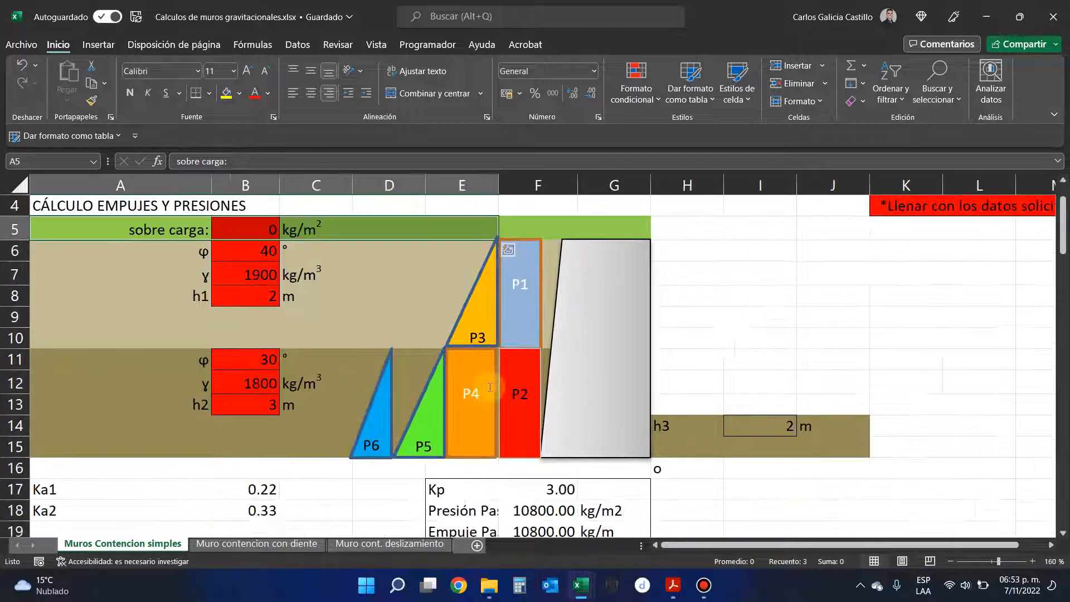
scroll(446, 390, down, 1)
scroll(407, 395, up, 2)
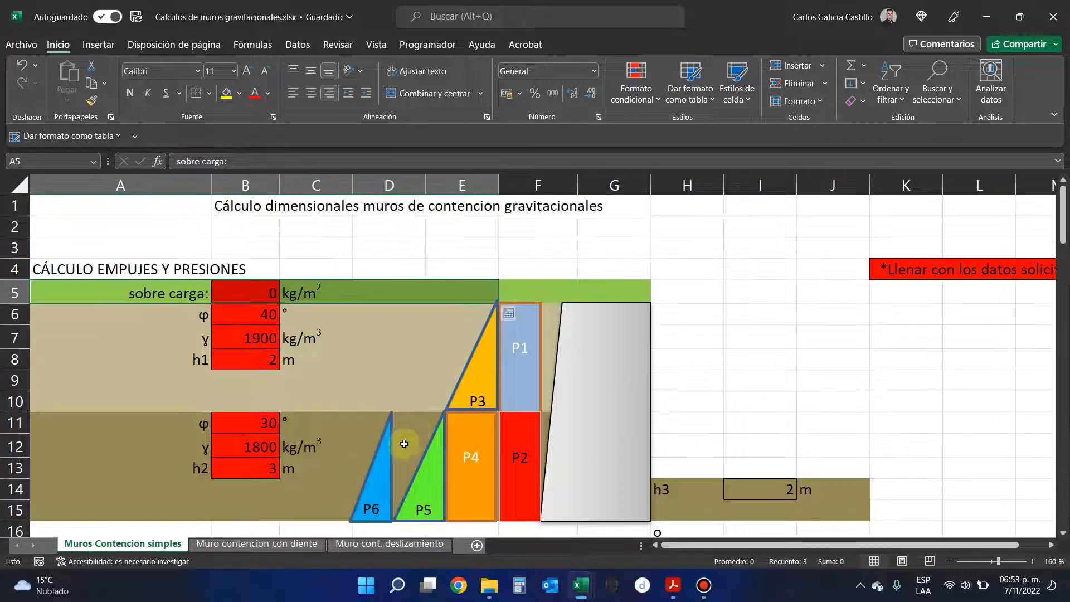
scroll(362, 456, down, 1)
- Inspect the Ka1 coefficient formula in B17 and the Ka2 coefficient of the lower soil layer
click(250, 486)
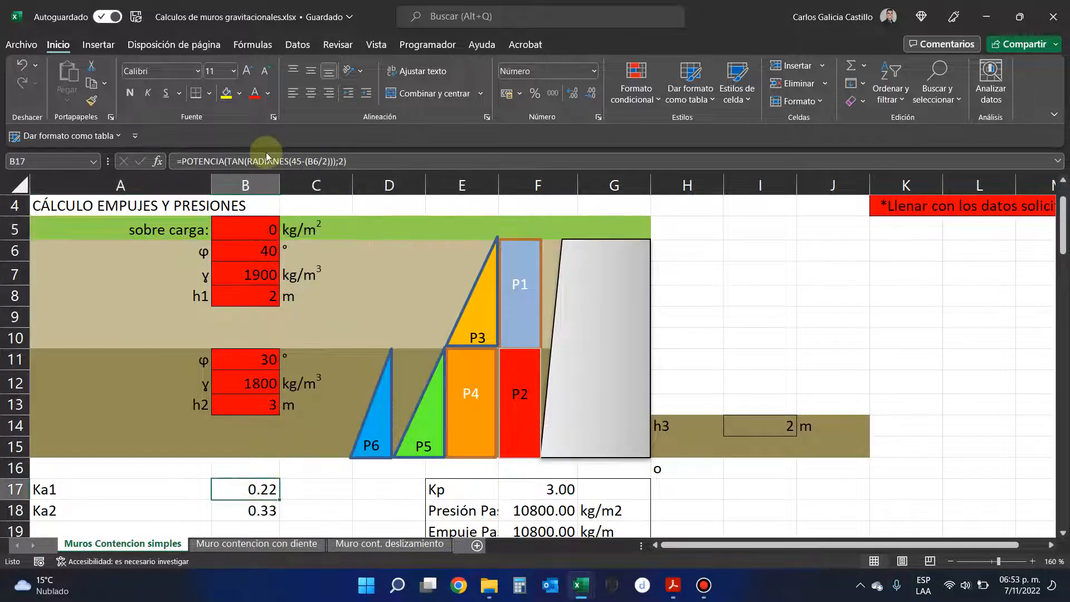
click(233, 161)
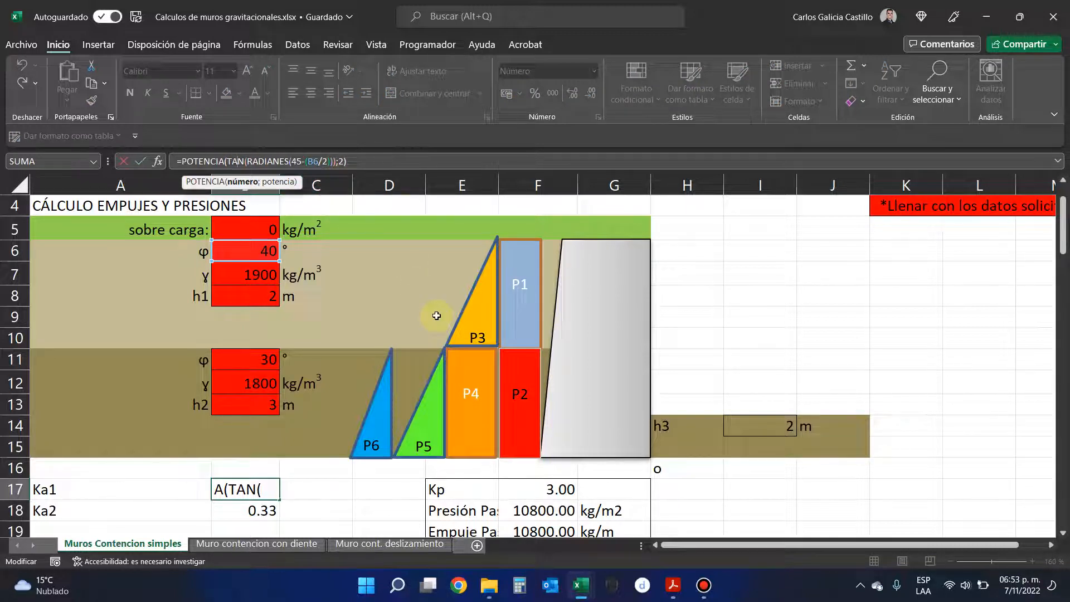
key(Return)
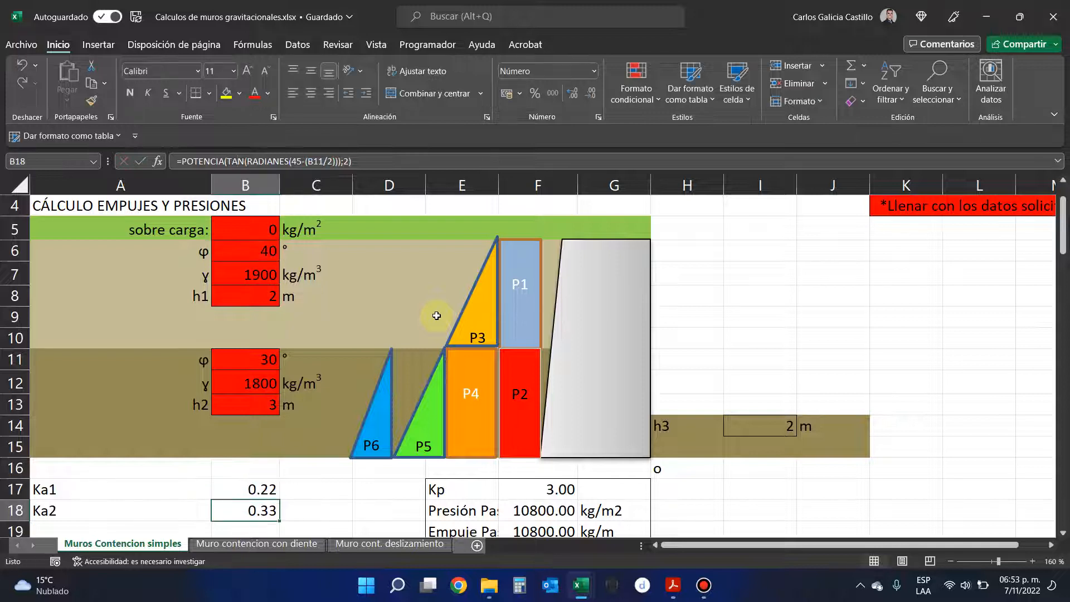
key(Up)
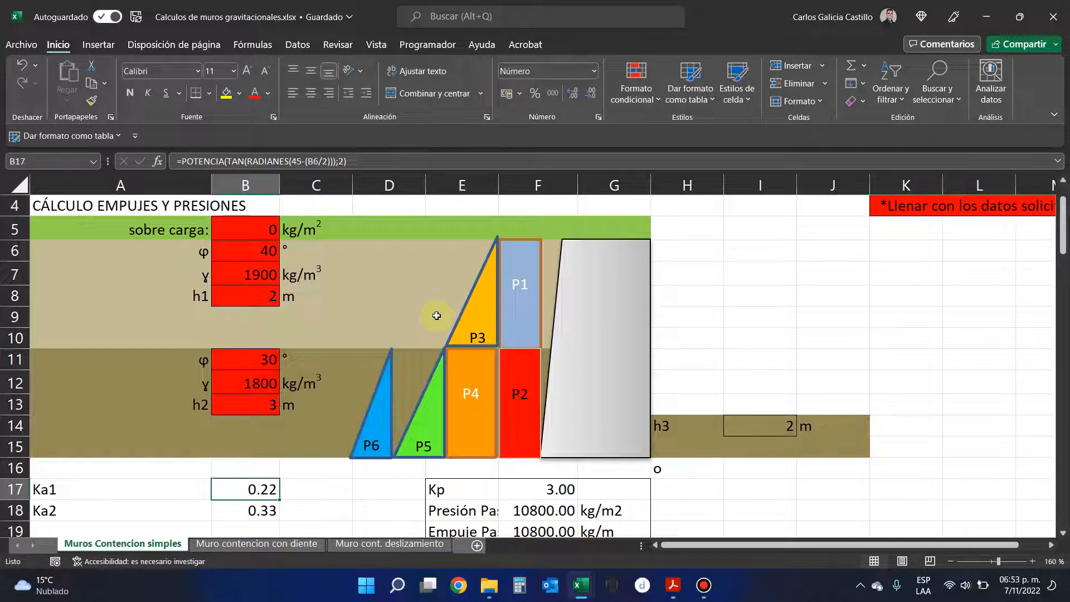
key(Left)
click(188, 301)
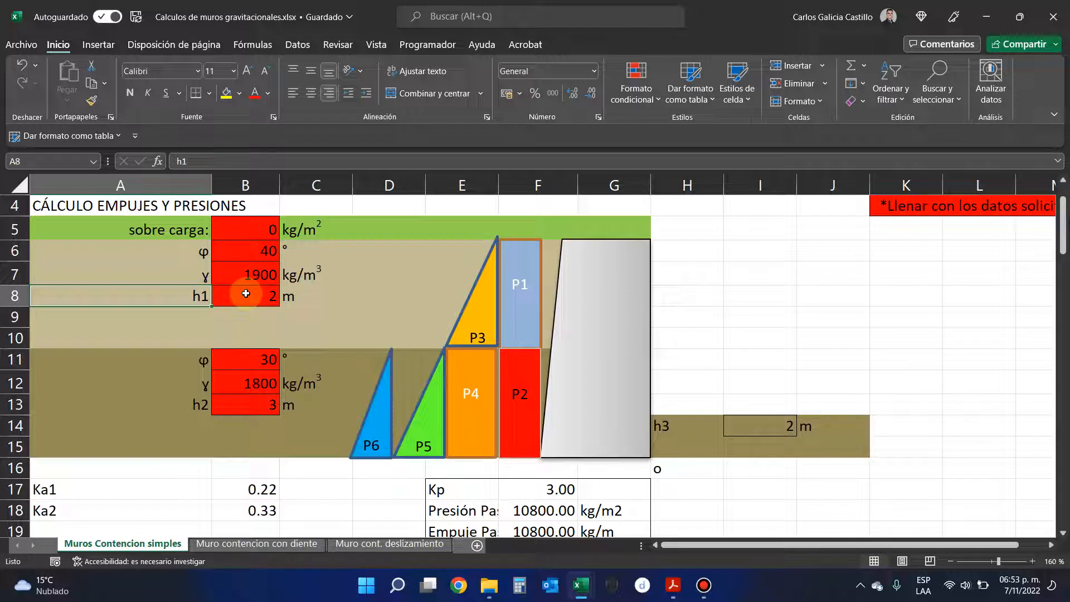
click(255, 508)
click(172, 513)
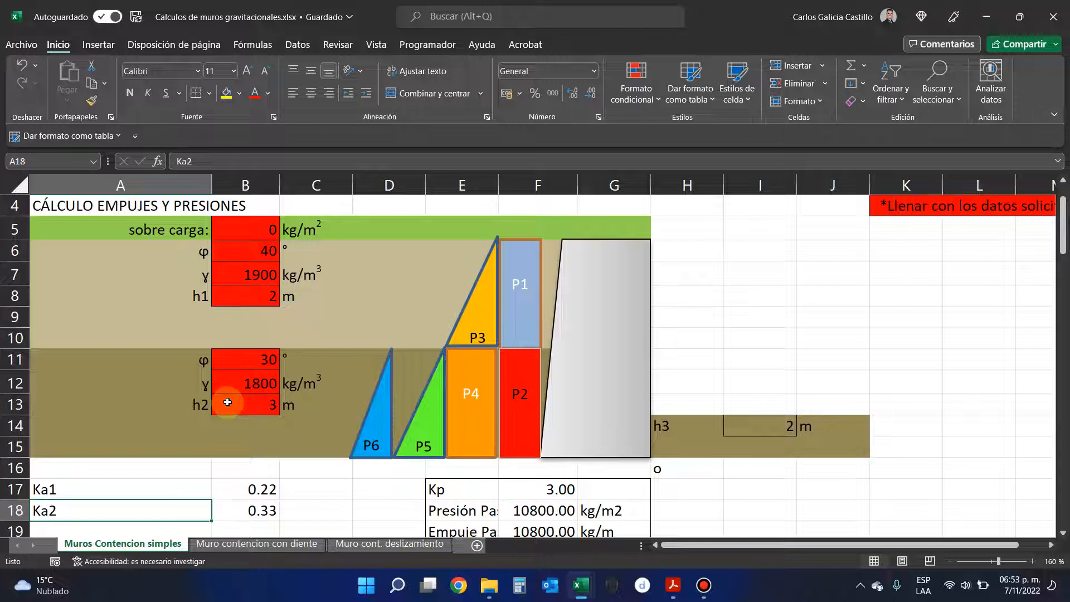
- Switch to Teoría de estribos.pdf in Adobe Acrobat and study Rankine's active pressure formula, its cohesion terms and the zc zone
click(673, 585)
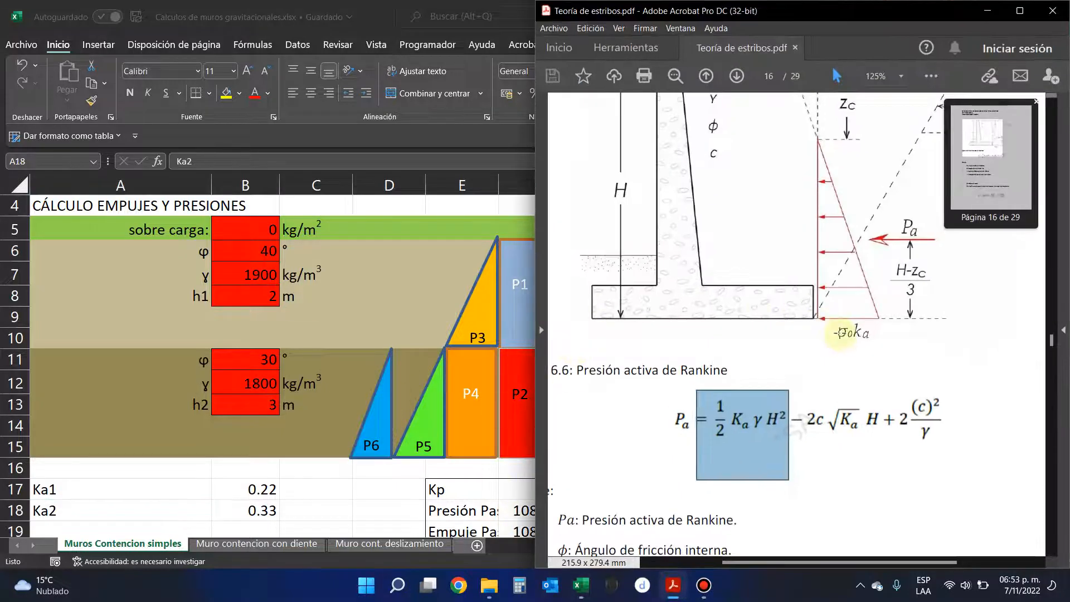
scroll(839, 332, up, 2)
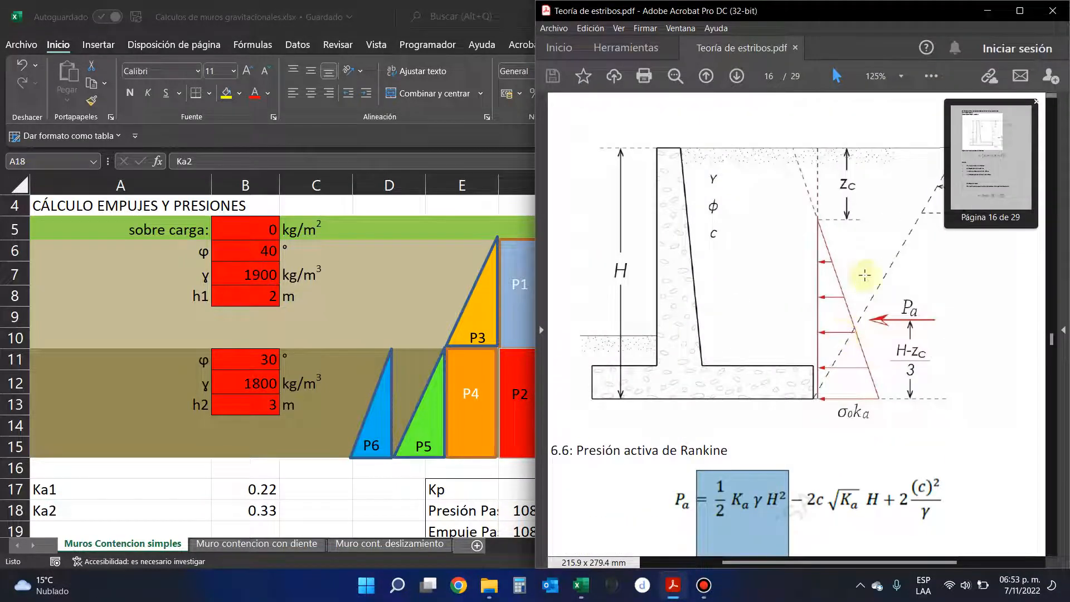
click(1037, 104)
click(1019, 10)
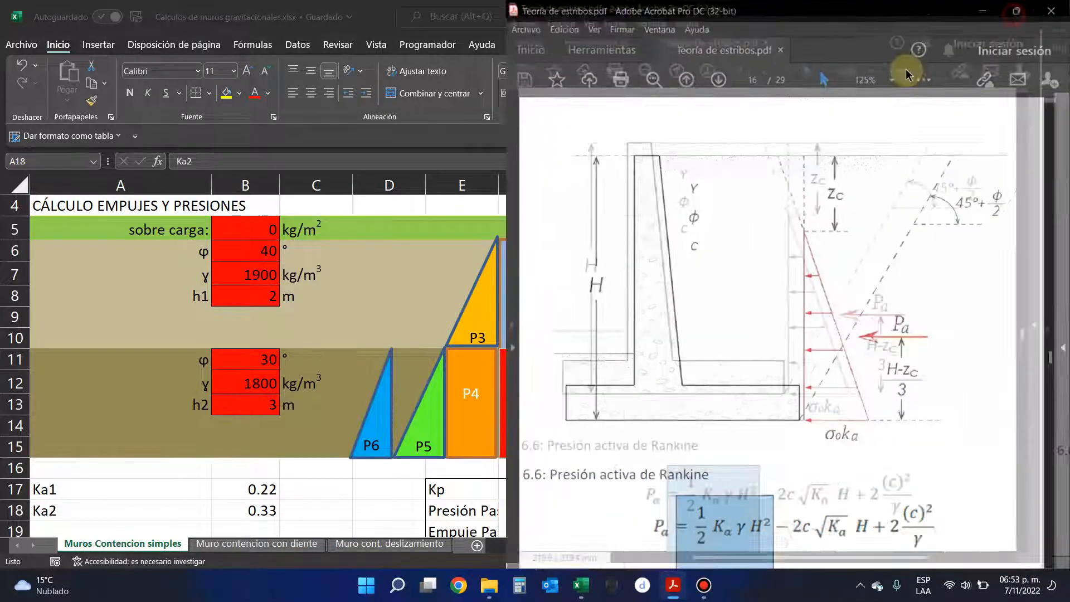
drag(526, 453, 717, 545)
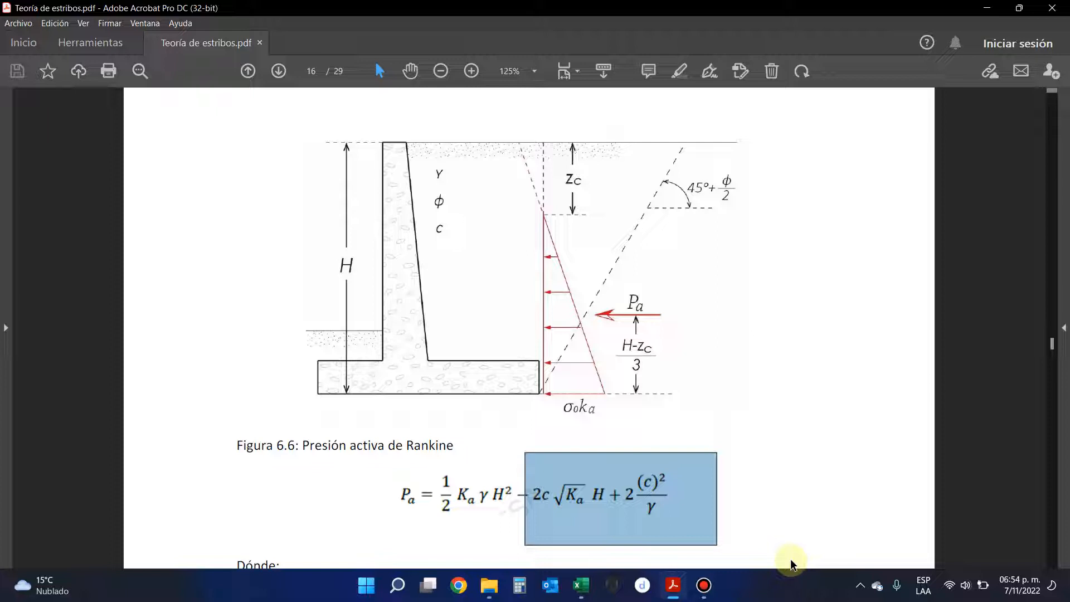
mouse_move(502, 124)
mouse_down()
mouse_move(624, 167)
mouse_move(669, 220)
mouse_up()
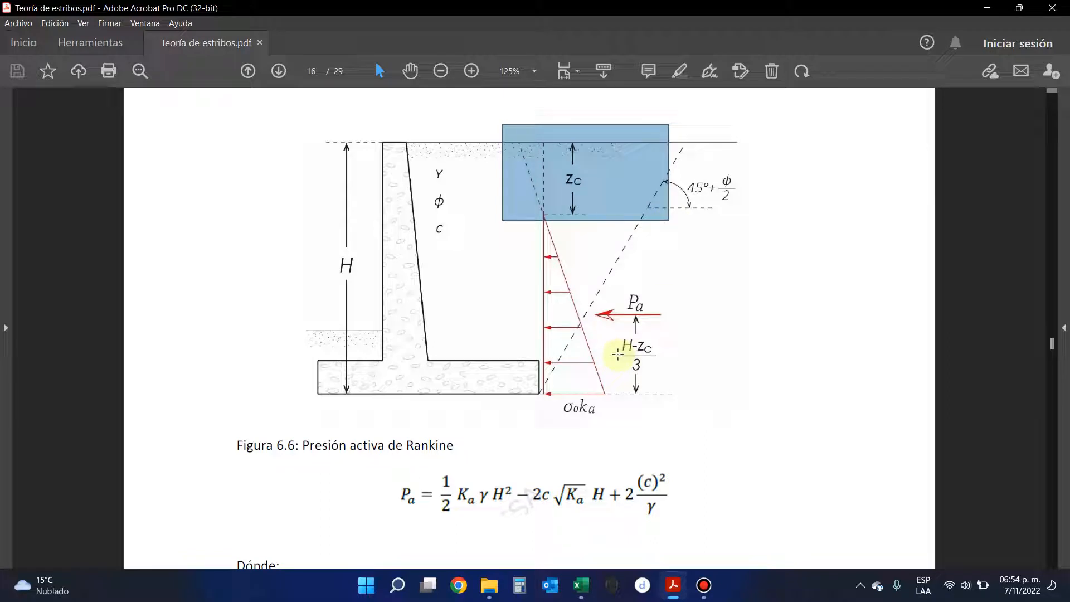
click(986, 9)
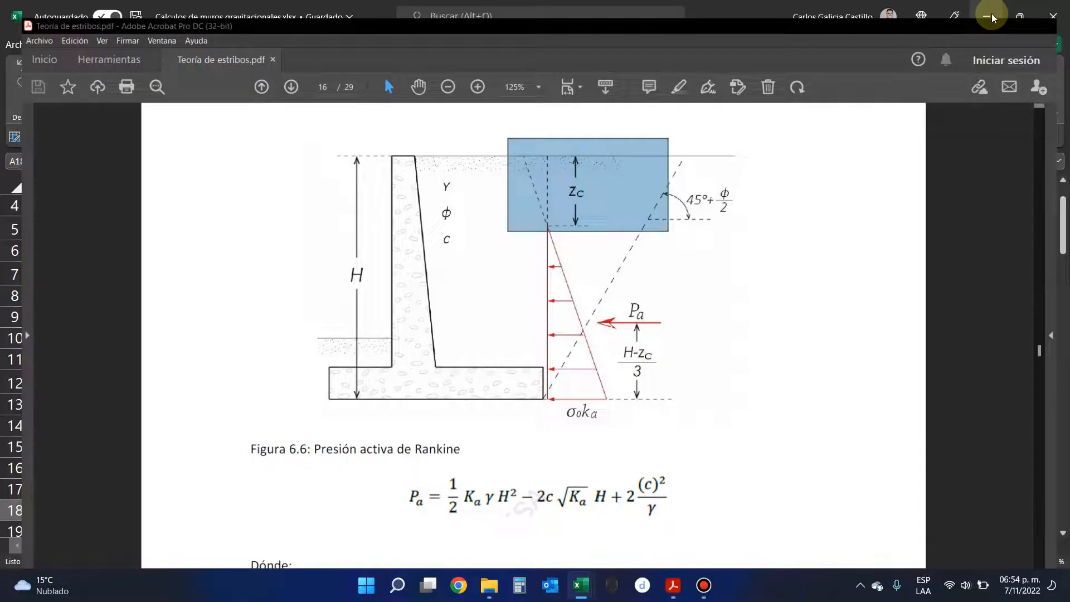
- Check the Ka1 cell in Excel and widen column E to fit the Presión Pasiva and Empuje Pasivo labels
scroll(487, 291, down, 3)
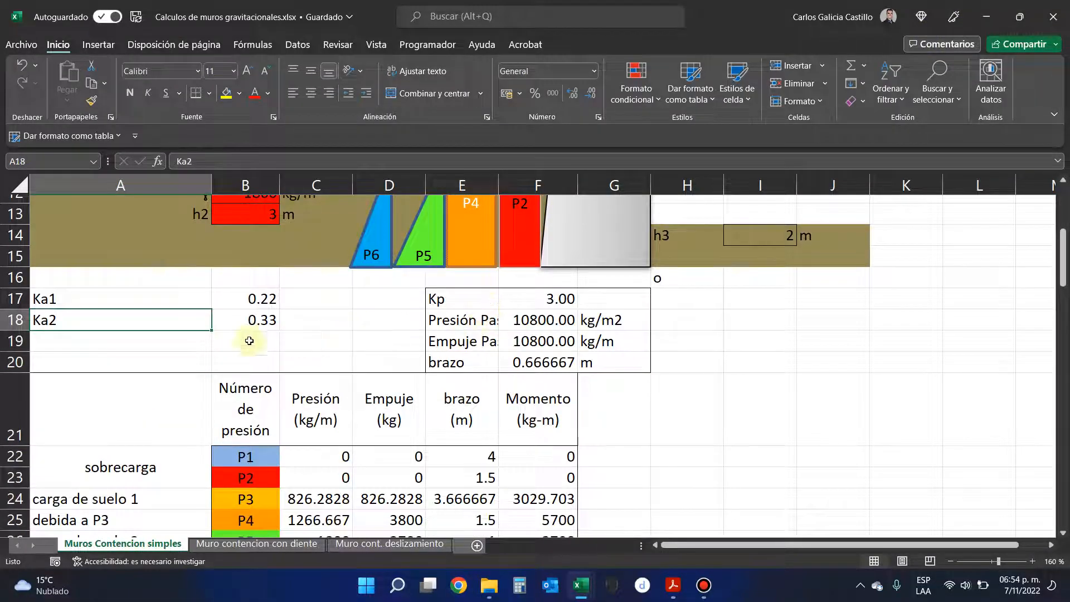
scroll(262, 337, up, 1)
scroll(250, 390, up, 1)
click(250, 425)
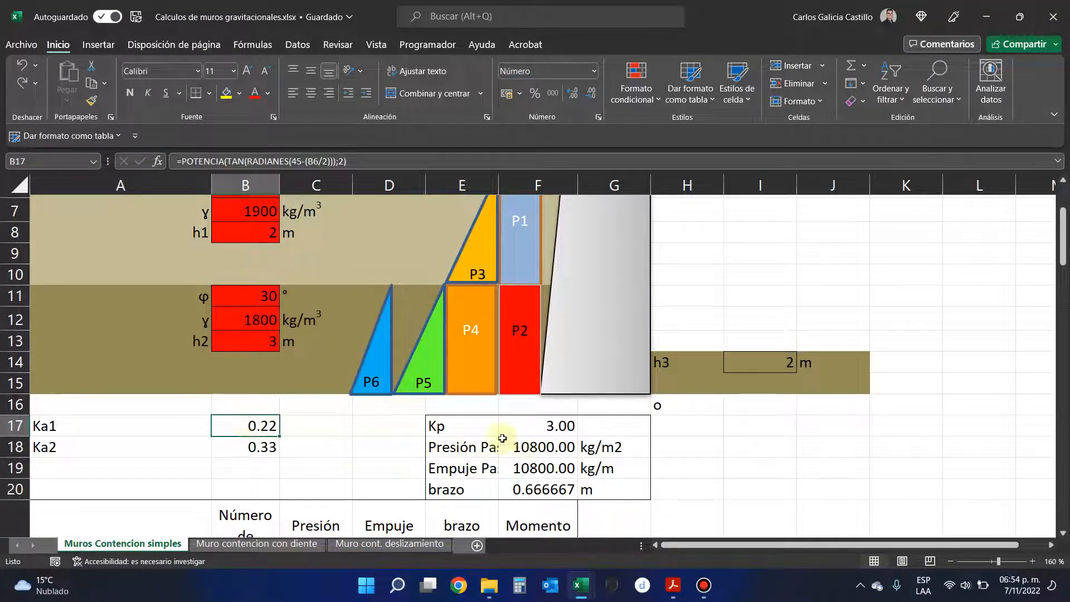
click(480, 444)
drag(502, 180, 555, 181)
- Collapse the ribbon to free more room for the pressure and moment table
scroll(556, 390, down, 1)
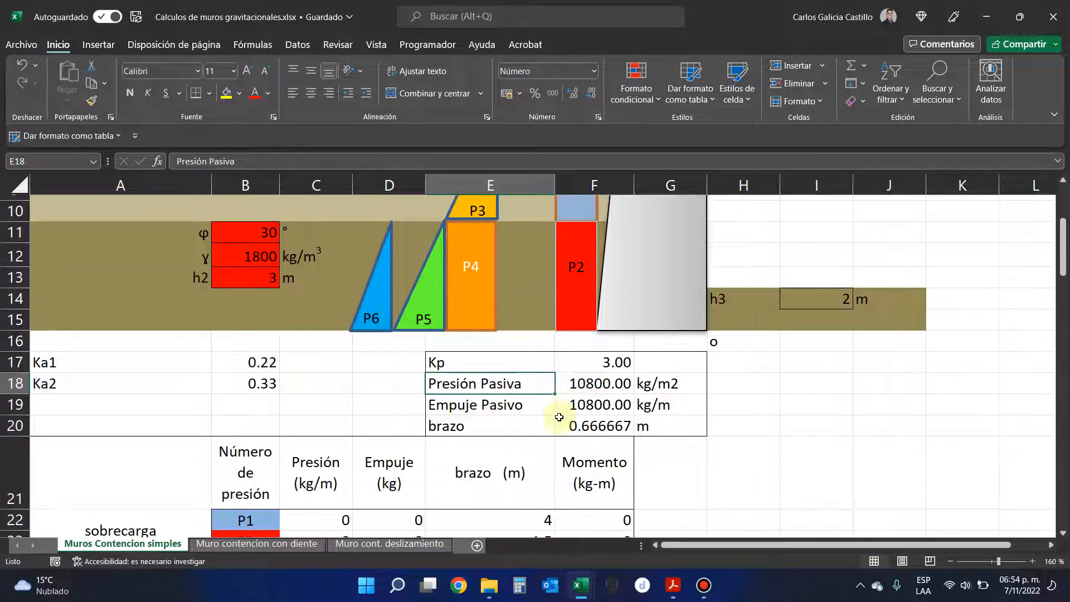
scroll(584, 411, down, 2)
scroll(582, 410, down, 2)
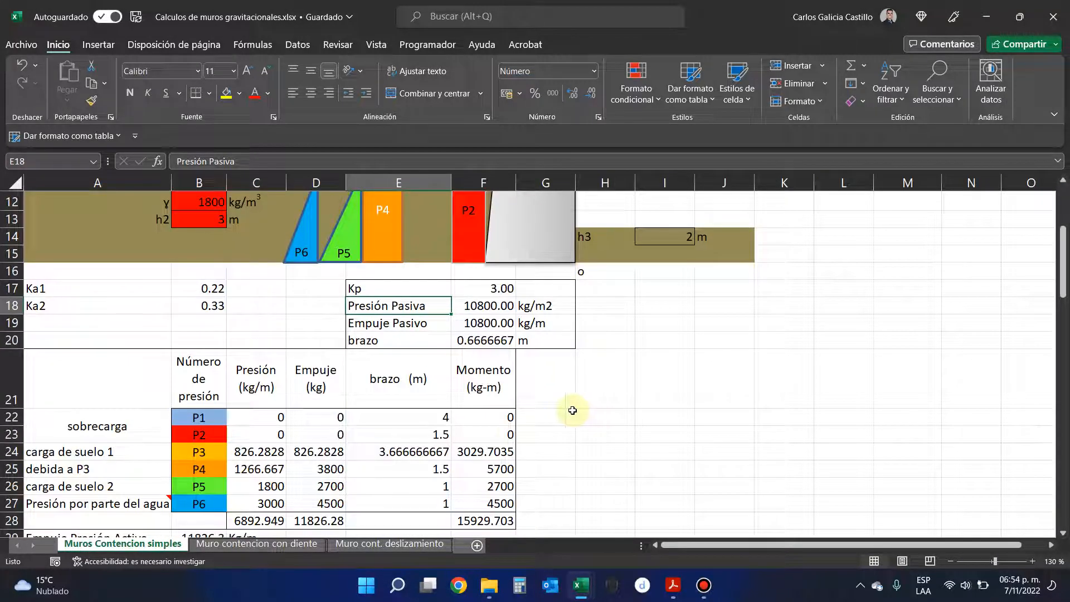
scroll(509, 432, down, 1)
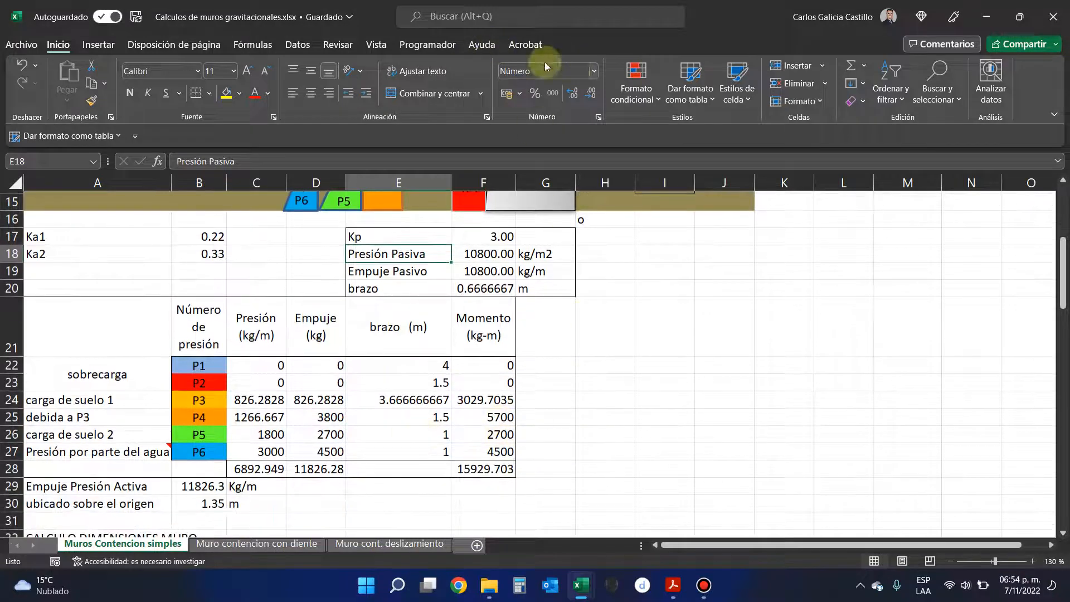
click(381, 48)
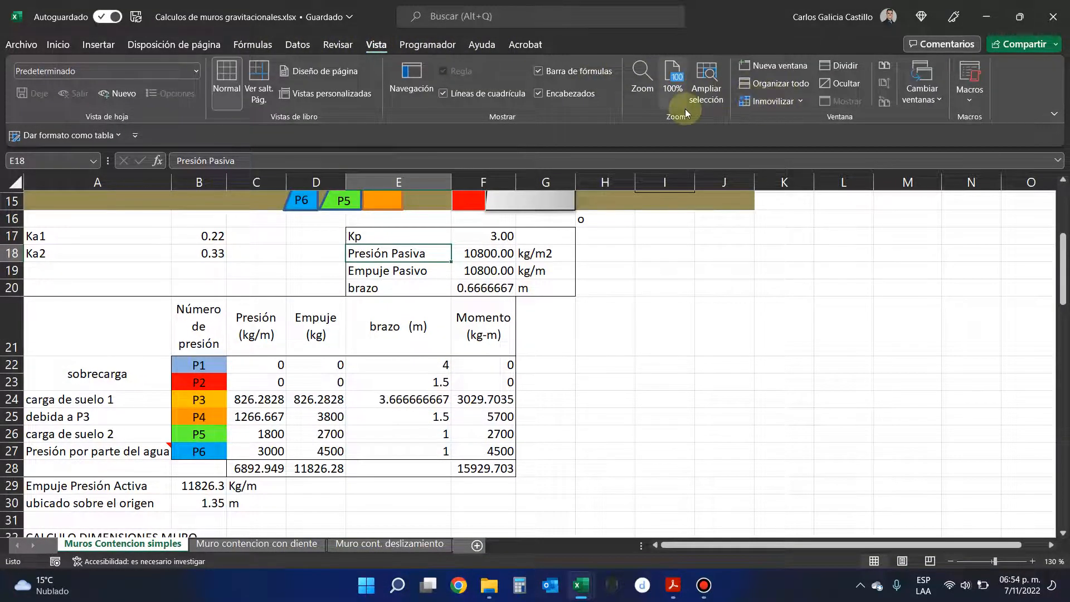
click(96, 49)
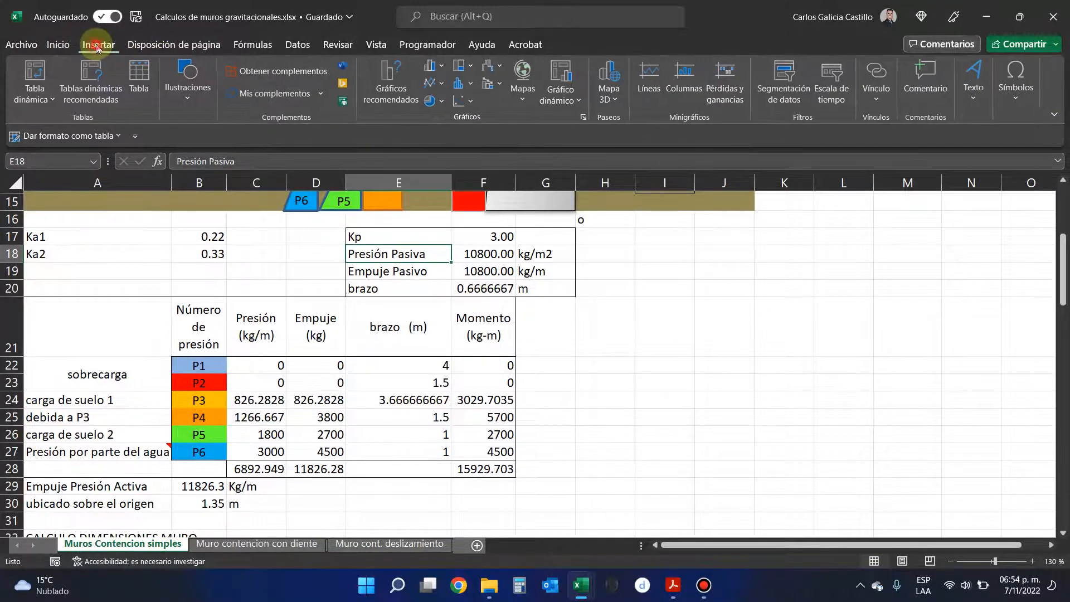
double_click(97, 48)
click(189, 211)
- Examine the active thrust formula in B29 and the P5 pressure formula in C26 against the lower soil data
scroll(189, 212, up, 2)
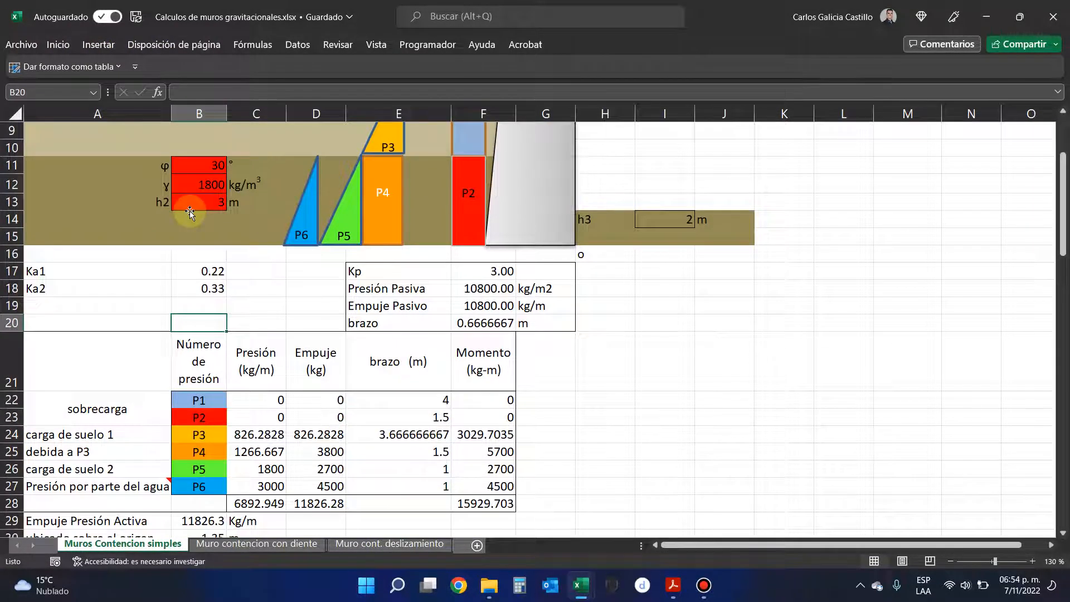
click(193, 520)
click(219, 97)
key(Escape)
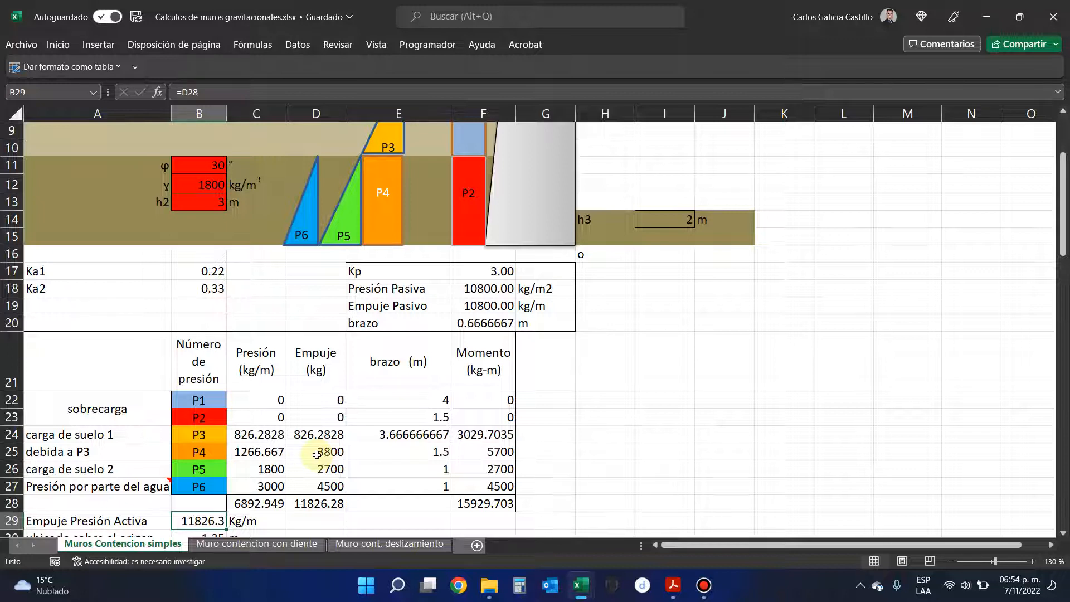
click(198, 469)
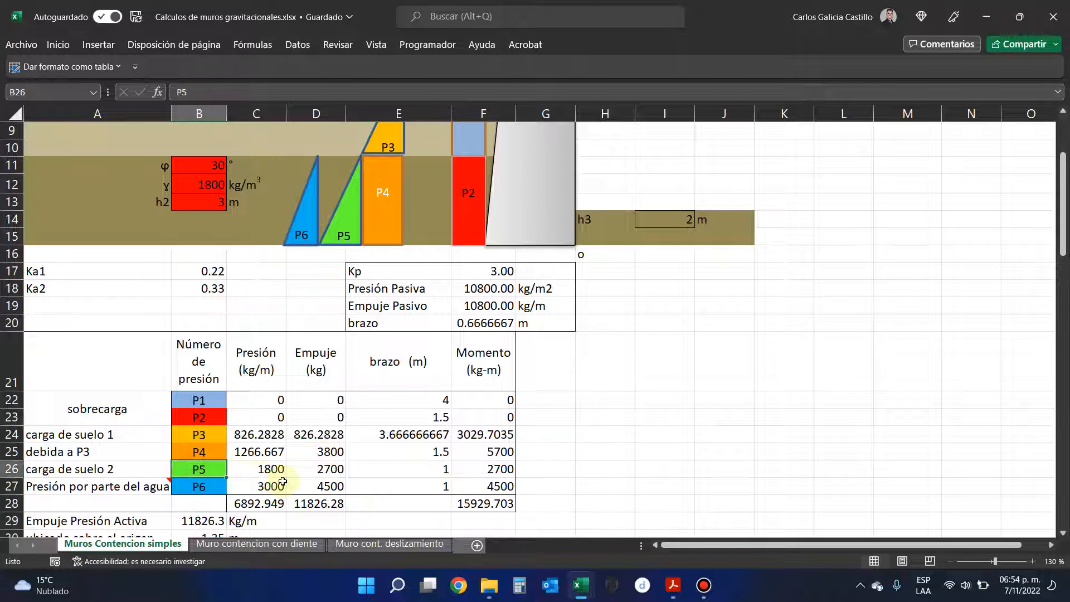
click(278, 472)
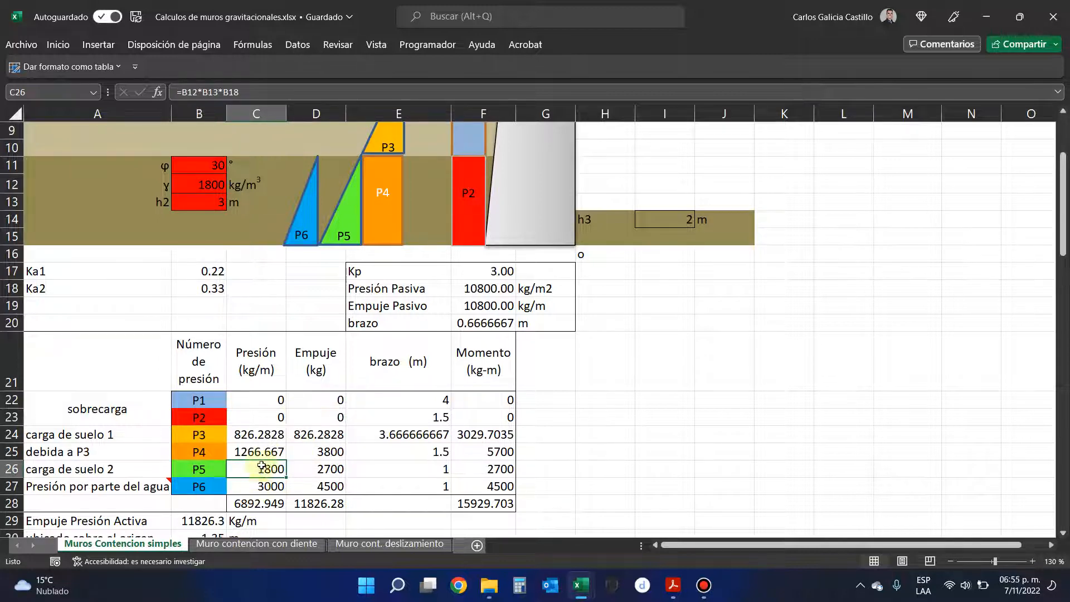
scroll(262, 467, up, 3)
scroll(268, 212, down, 3)
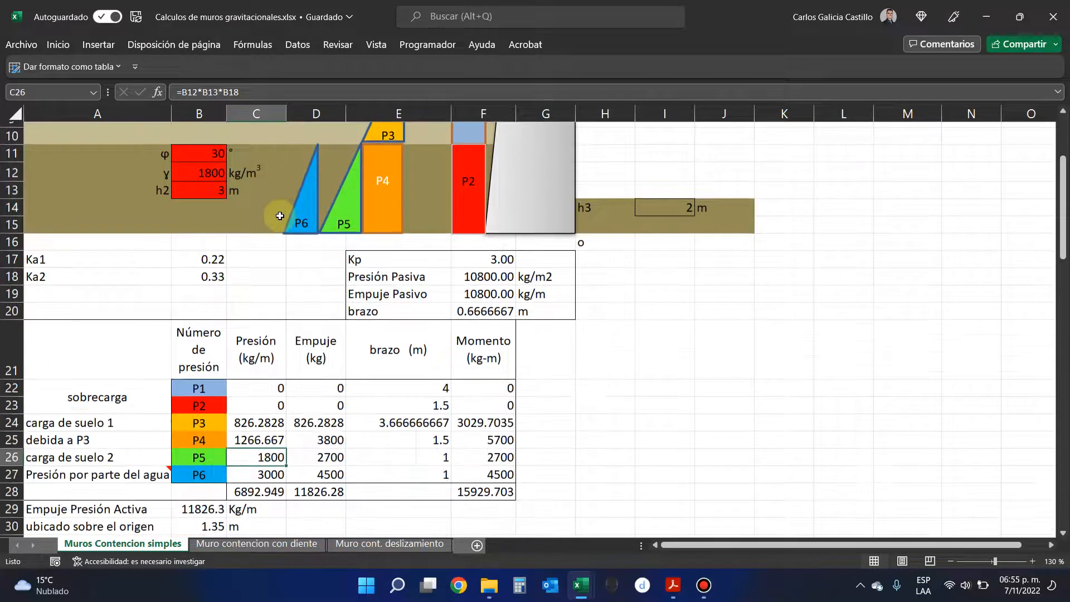
- Examine the water pressure row P6 and its formula in C27 against h2 and the pressure diagram
click(203, 475)
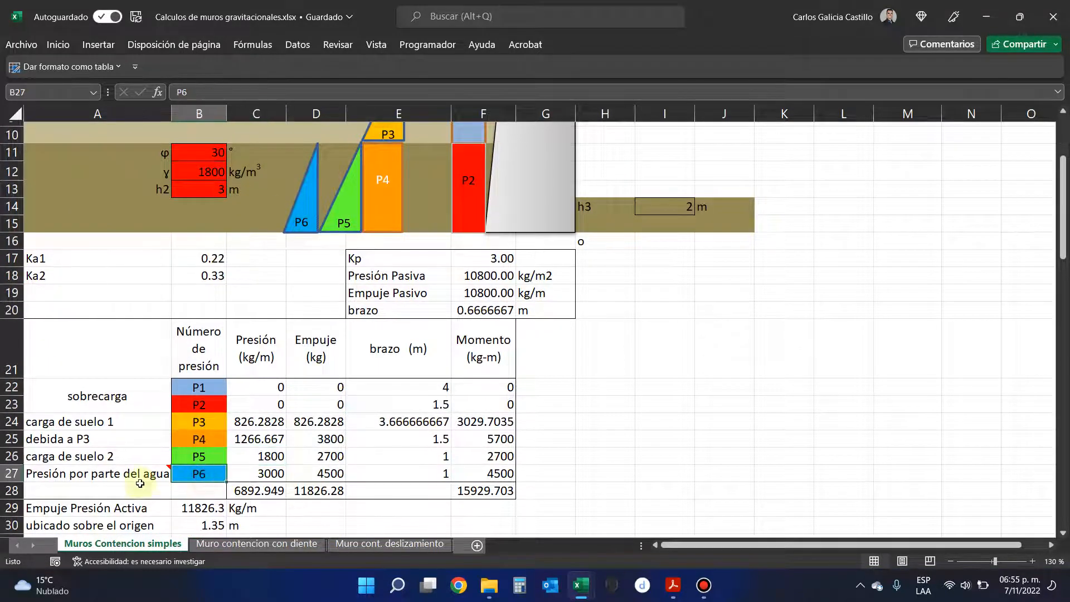
click(277, 471)
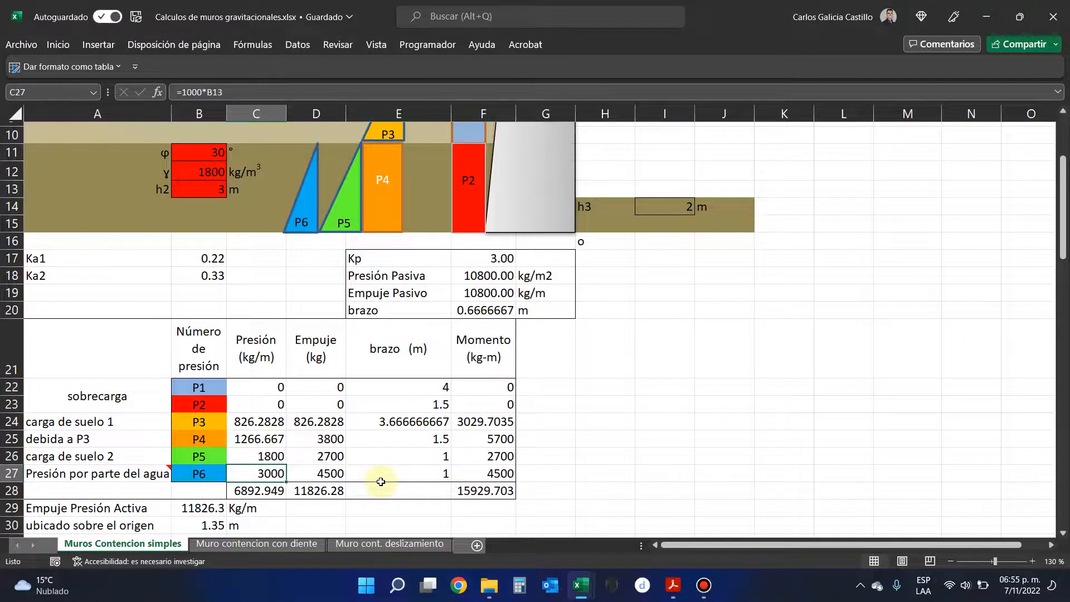
scroll(380, 482, down, 4)
scroll(381, 481, up, 1)
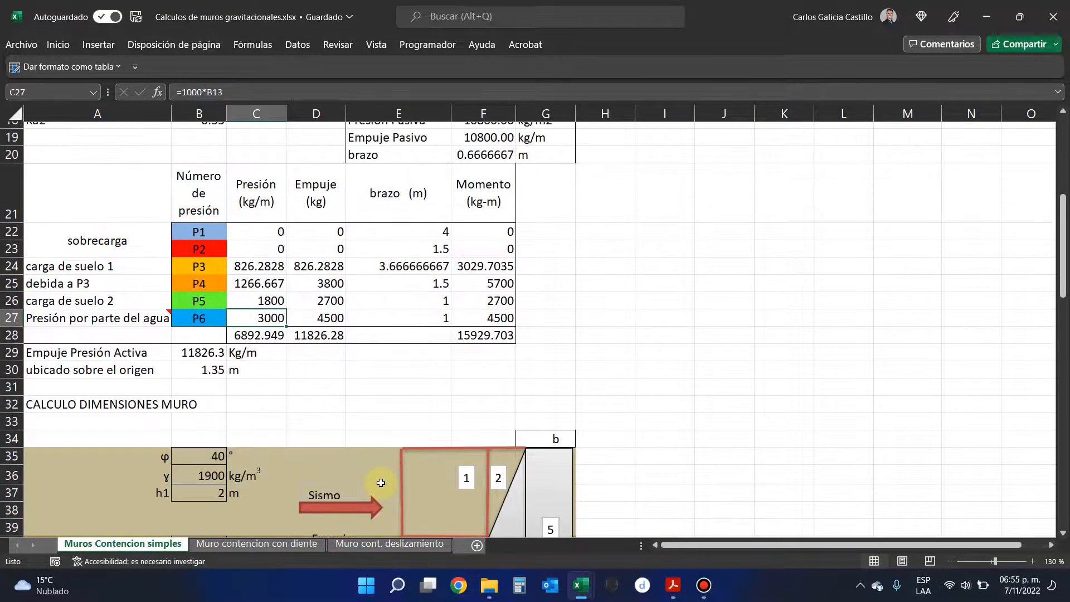
scroll(381, 482, up, 2)
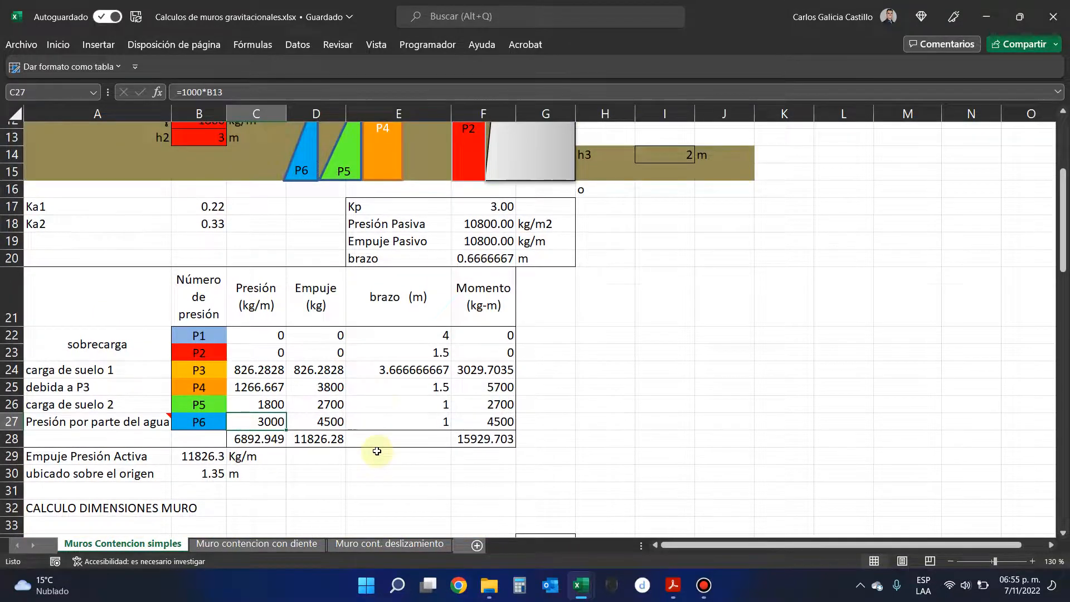
scroll(377, 451, up, 1)
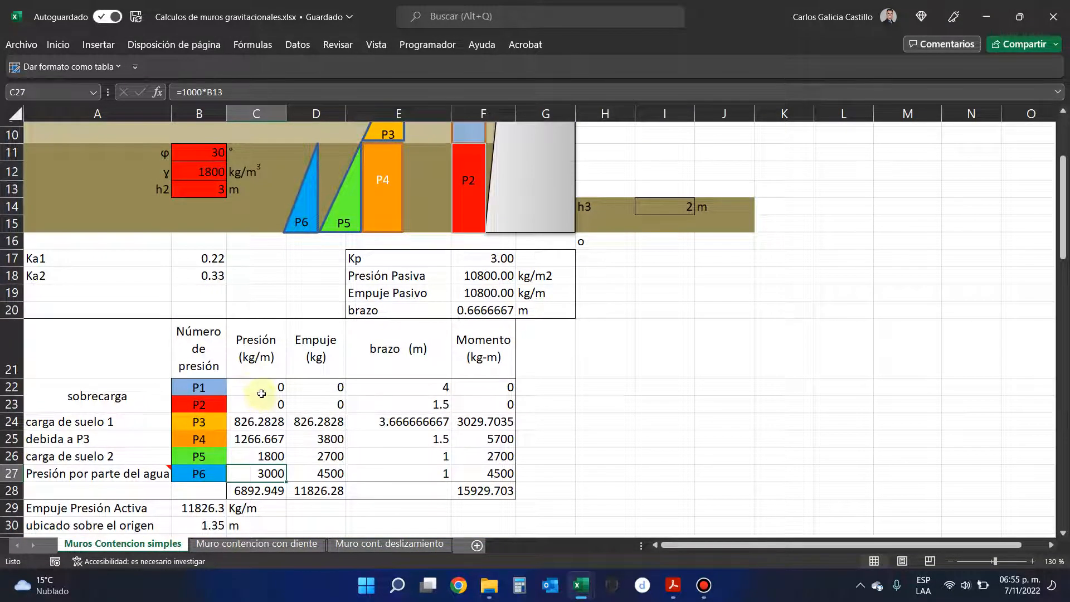
scroll(261, 394, up, 2)
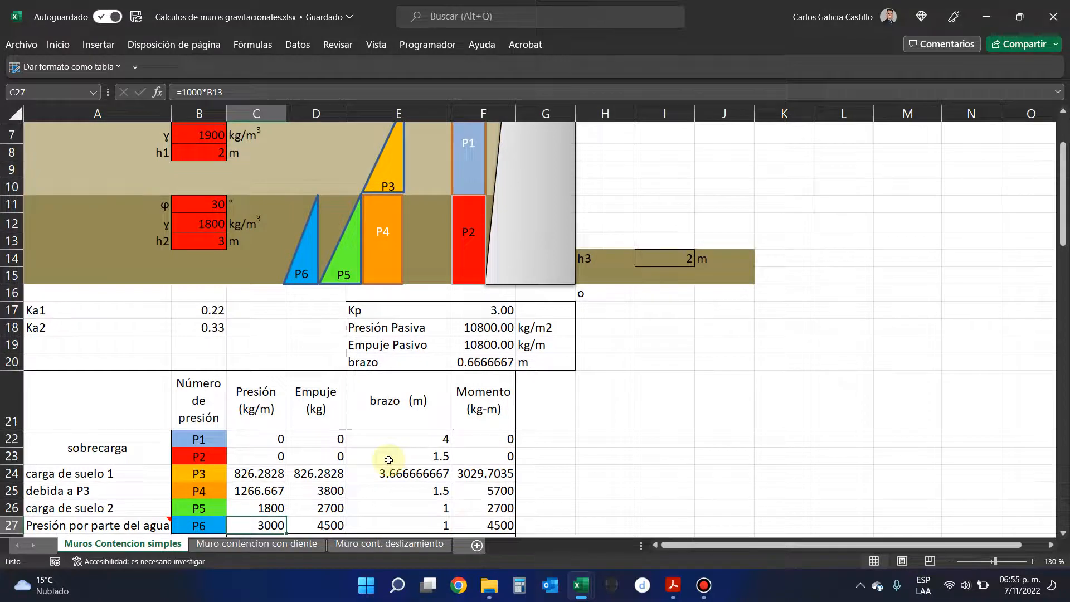
click(361, 149)
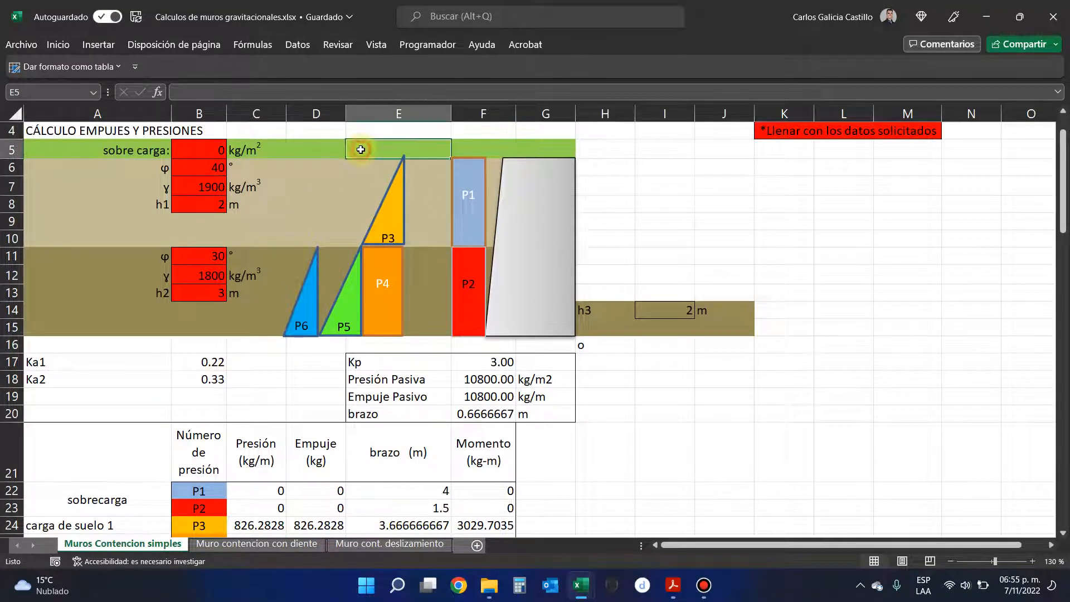
- Switch to Teoría de estribos.pdf in Adobe Acrobat and find the lateral pressure diagrams for a uniformly distributed surcharge
click(673, 584)
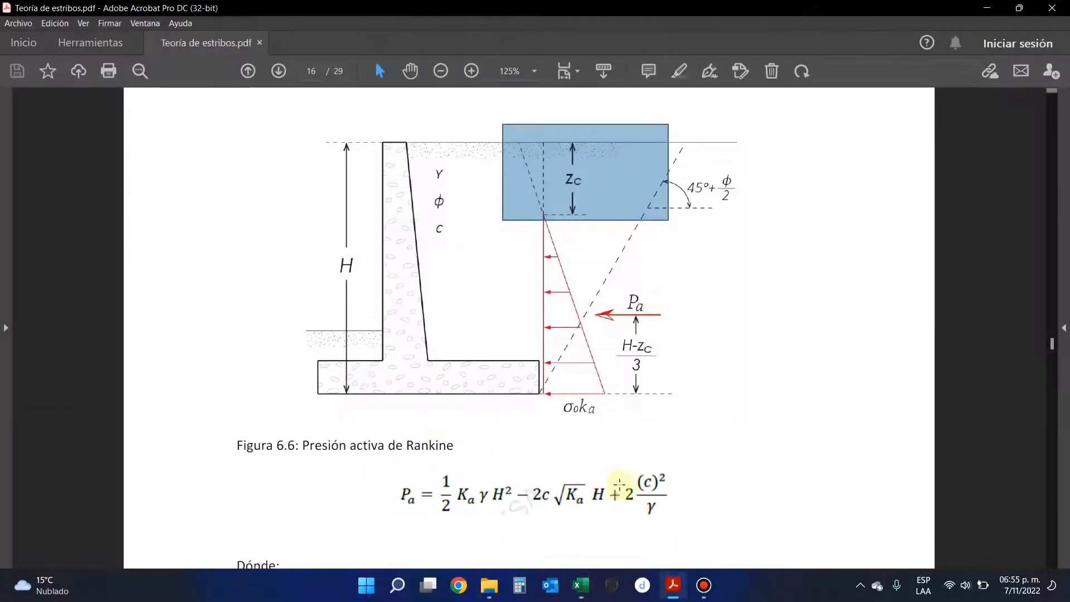
scroll(539, 406, up, 20)
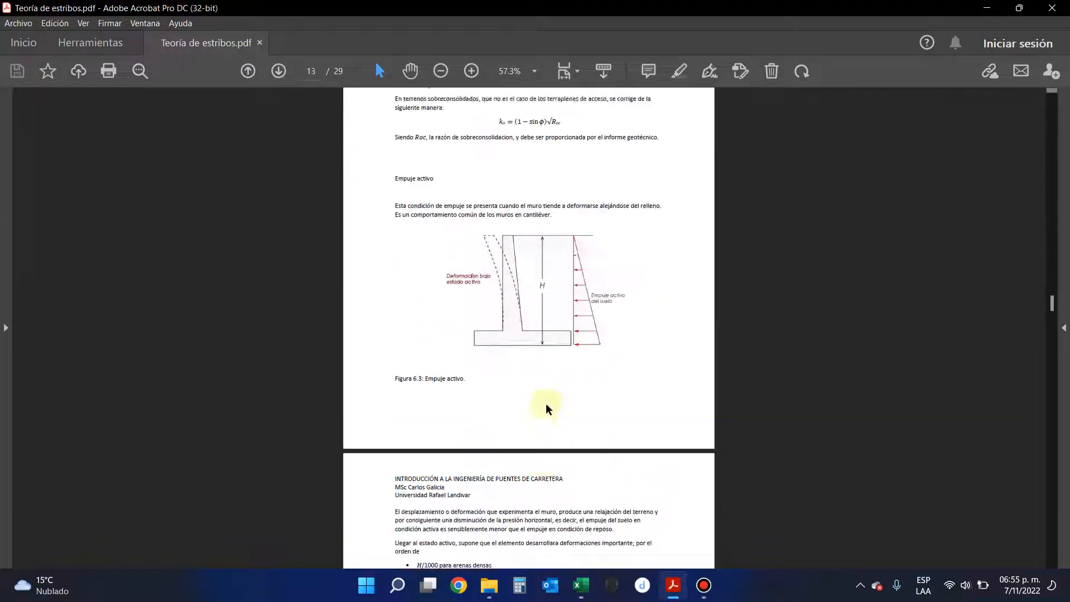
scroll(569, 415, up, 20)
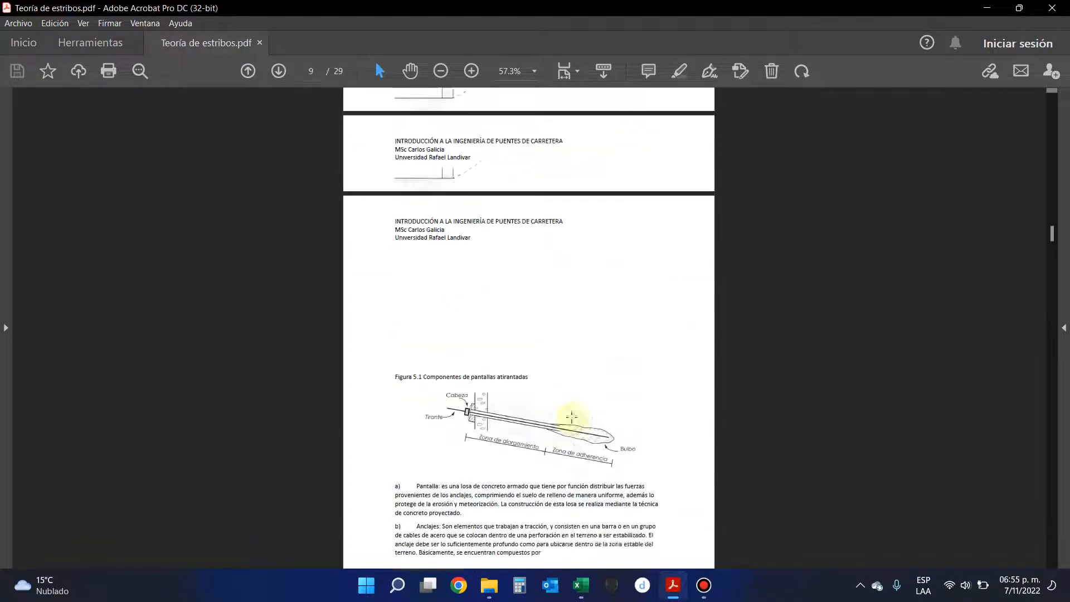
scroll(576, 417, up, 20)
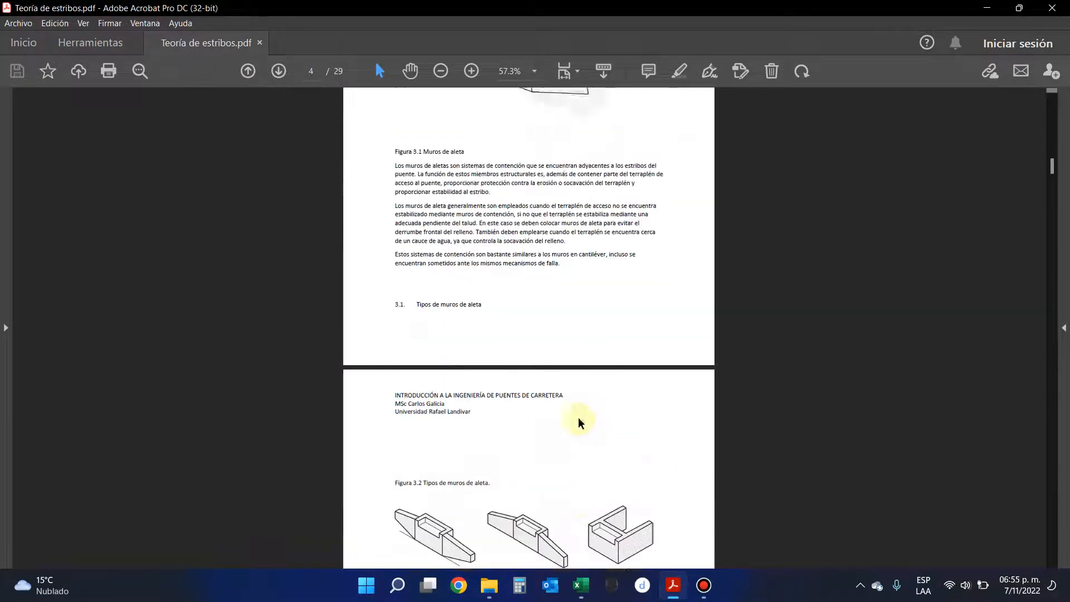
scroll(586, 423, down, 20)
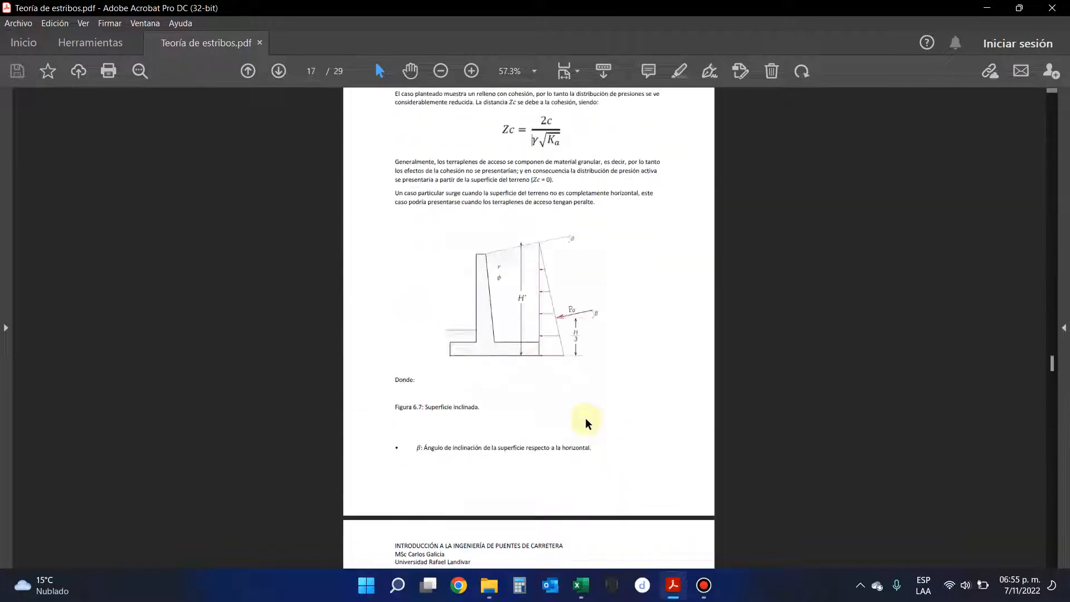
scroll(586, 424, down, 20)
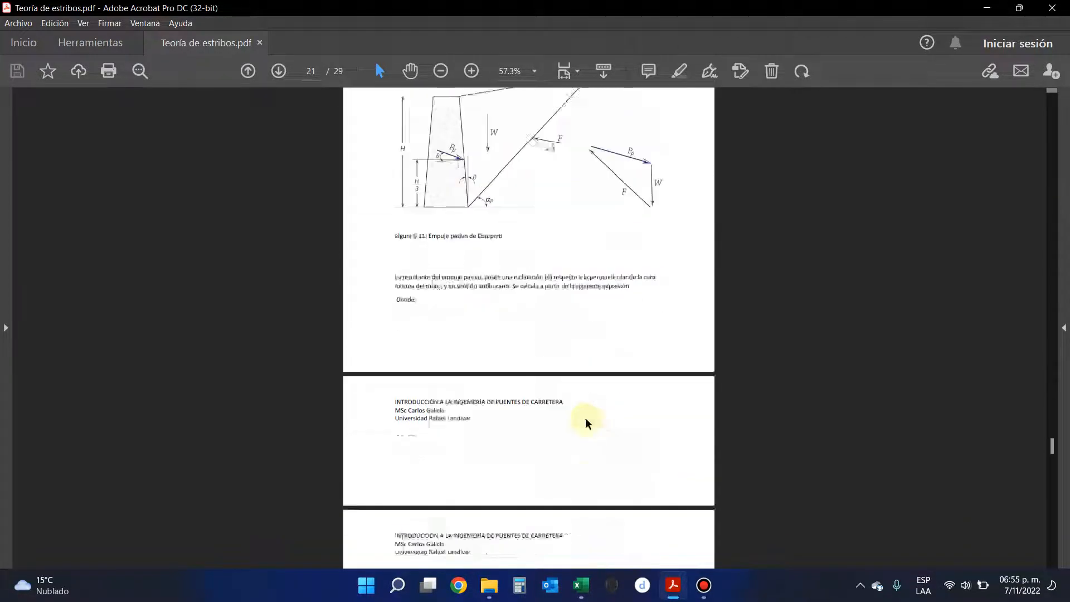
scroll(585, 423, down, 16)
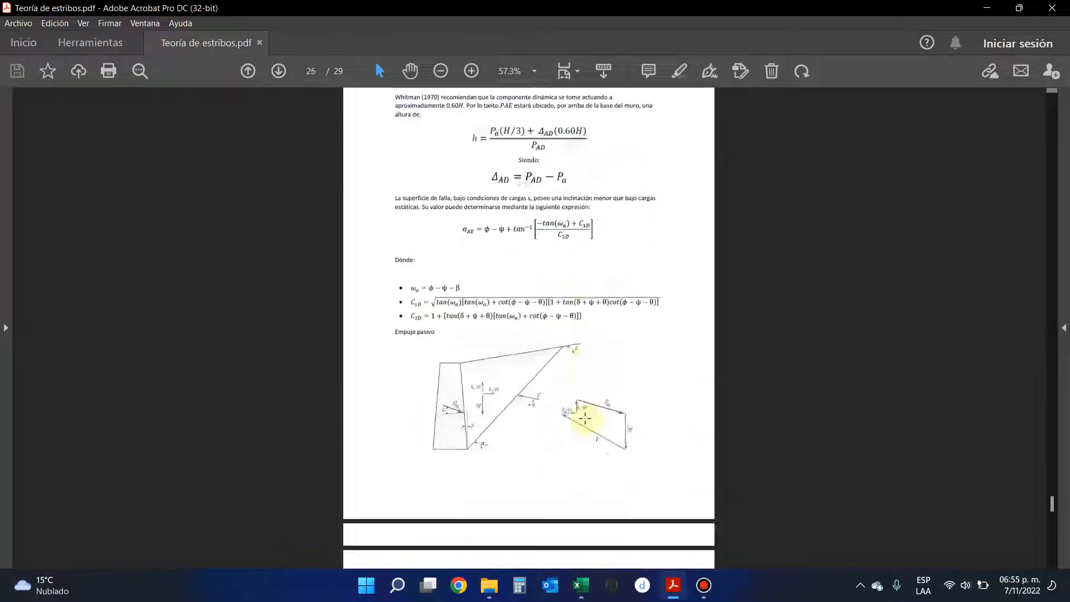
scroll(440, 285, up, 5)
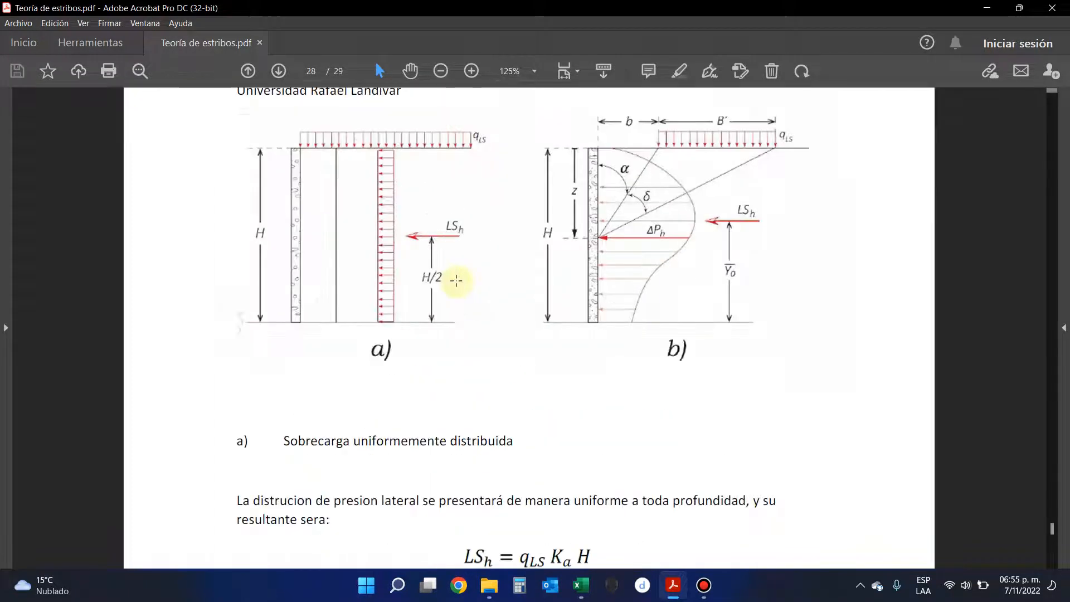
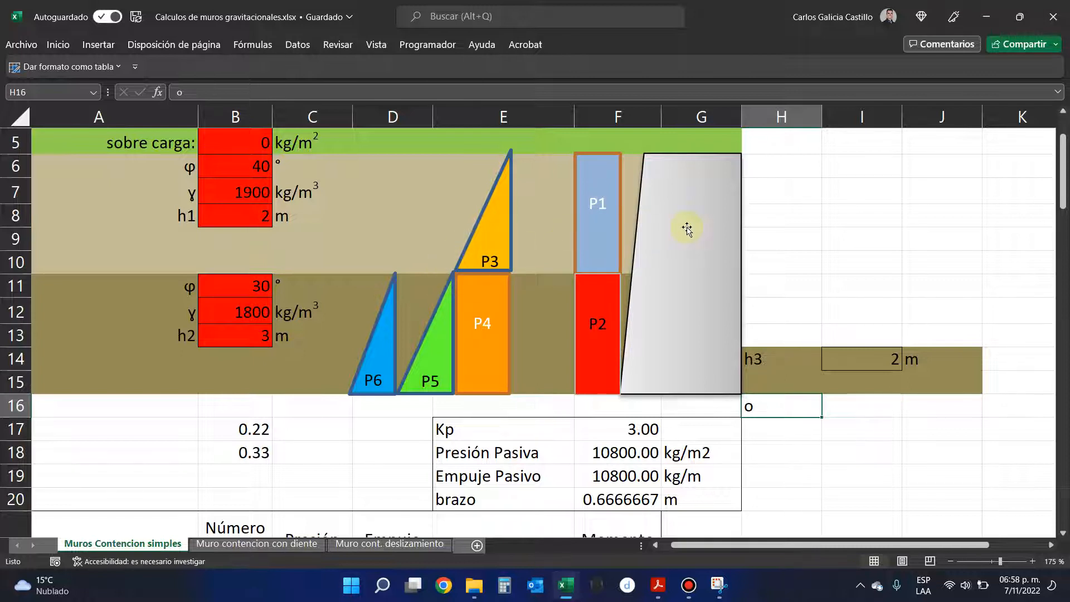
- Review the pressure, thrust, arm and moment table in Excel, from the sobrecarga rows to carga de suelo 1
scroll(595, 419, down, 5)
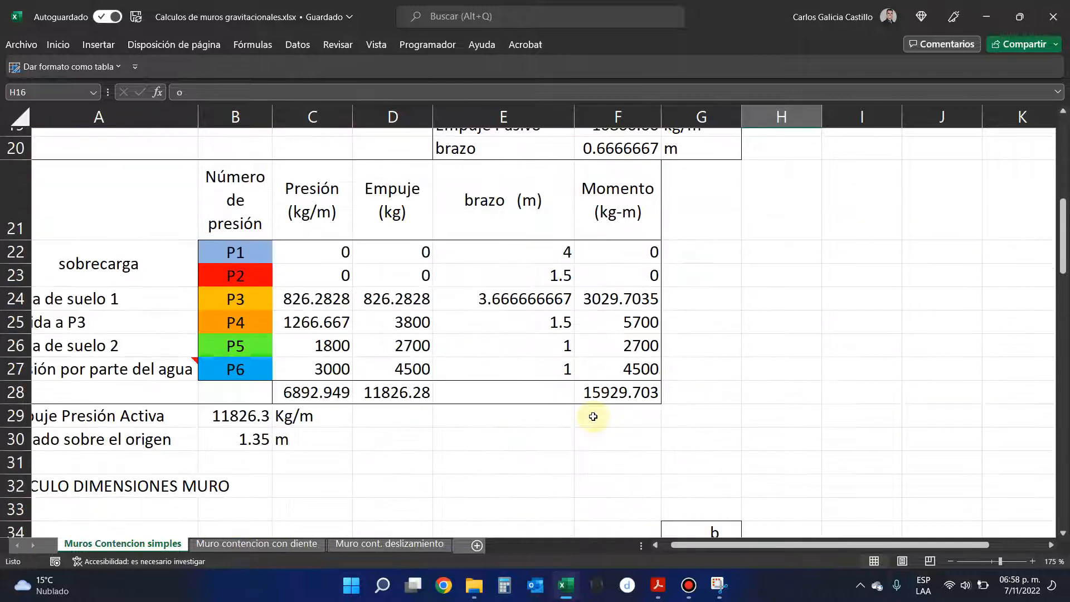
scroll(592, 412, up, 1)
scroll(584, 411, up, 1)
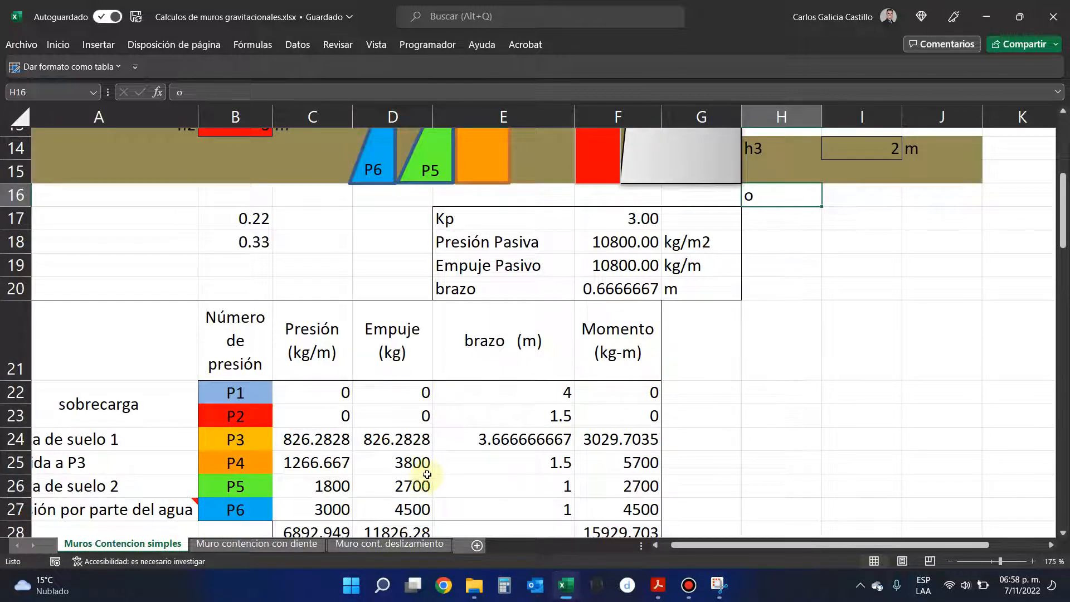
scroll(337, 485, up, 1)
scroll(333, 482, left, 1)
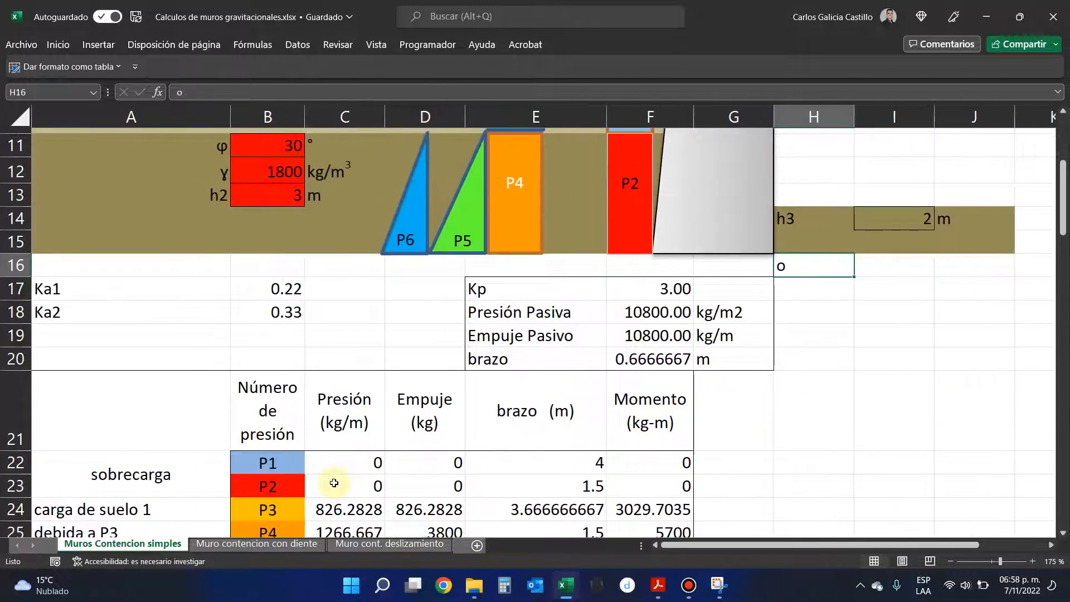
click(180, 400)
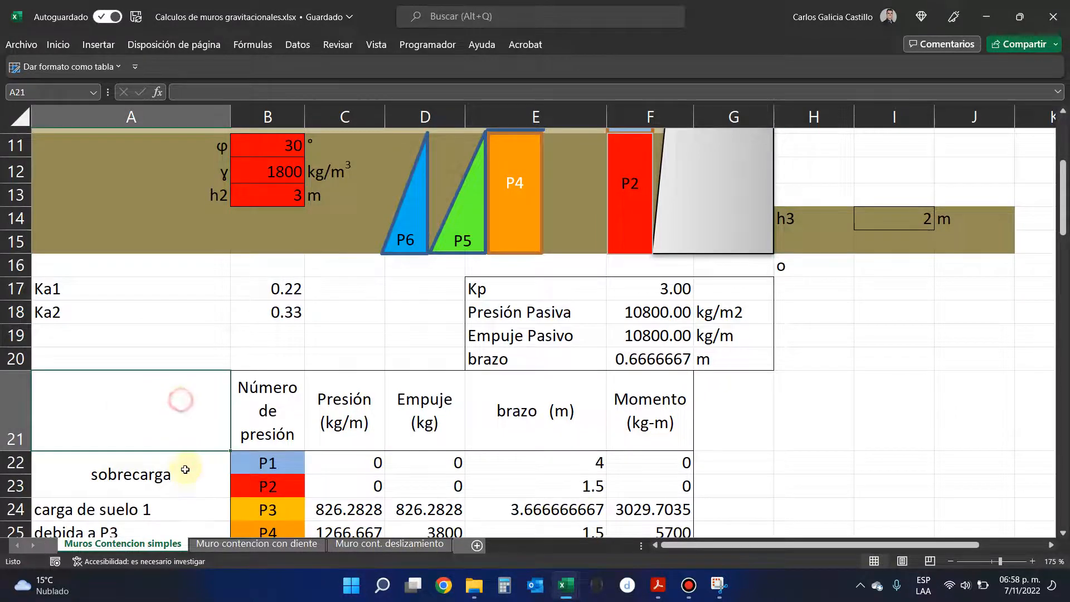
click(175, 504)
scroll(222, 404, down, 1)
scroll(223, 412, down, 1)
scroll(298, 409, up, 3)
scroll(296, 412, down, 4)
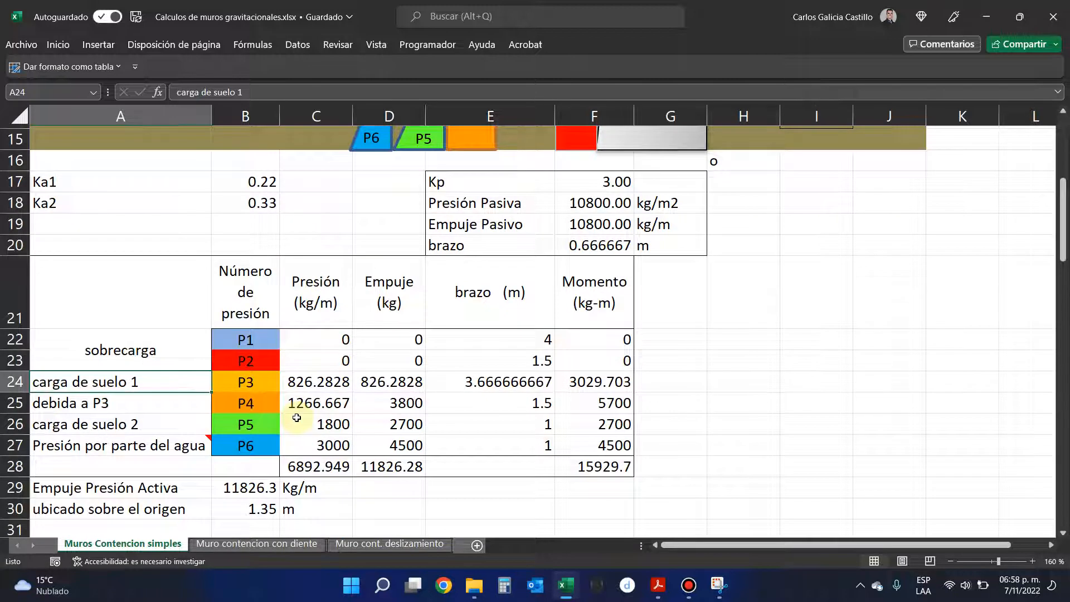
scroll(301, 420, up, 1)
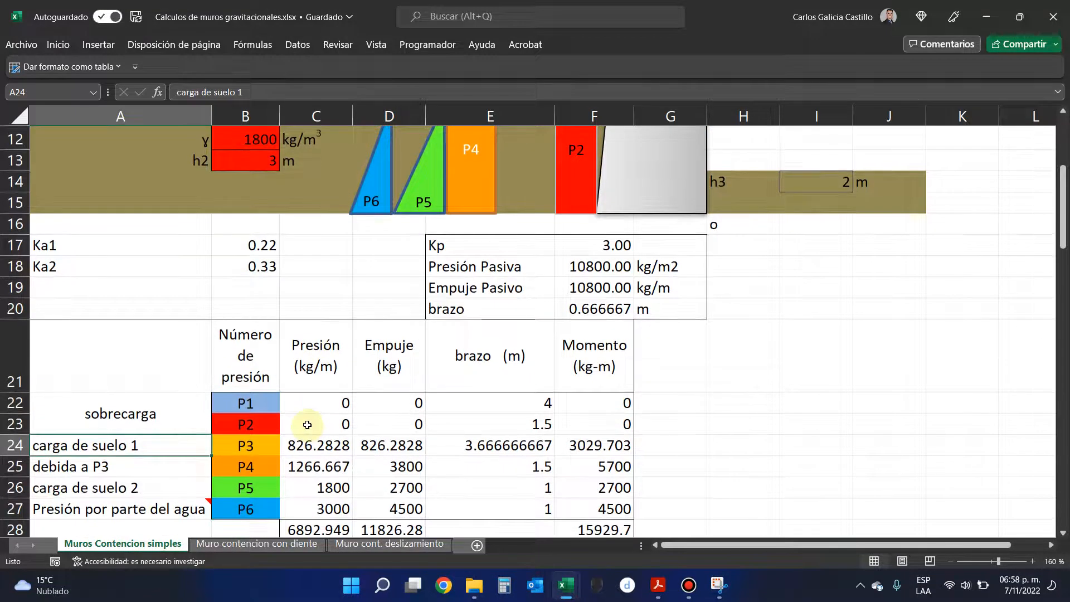
- Open the P3 pressure formula in C24 and trace its referenced cells in the upper soil data and Ka1
click(337, 441)
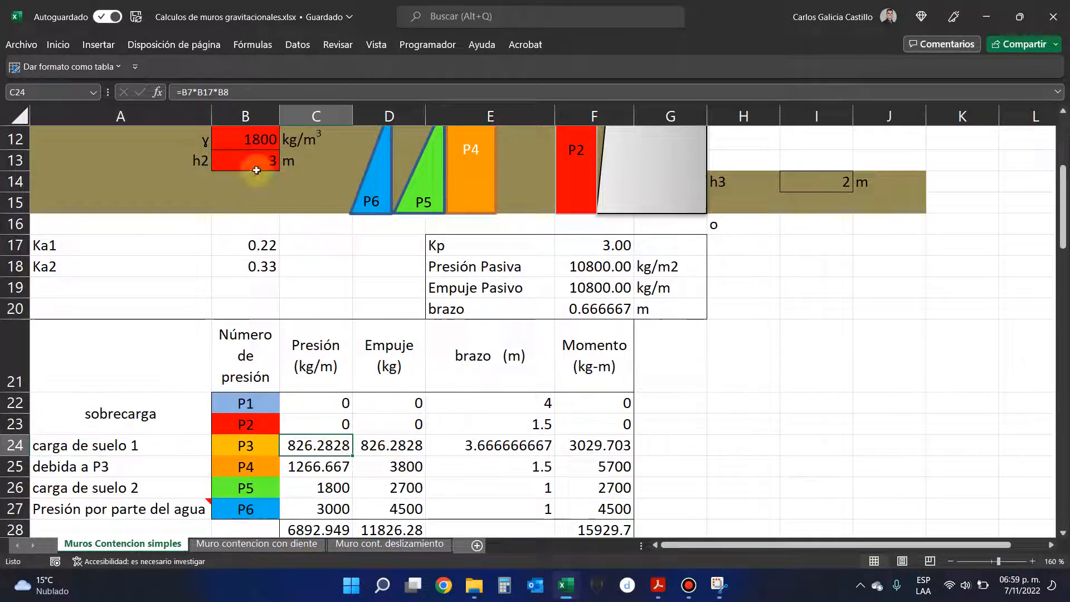
key(F2)
scroll(393, 323, up, 3)
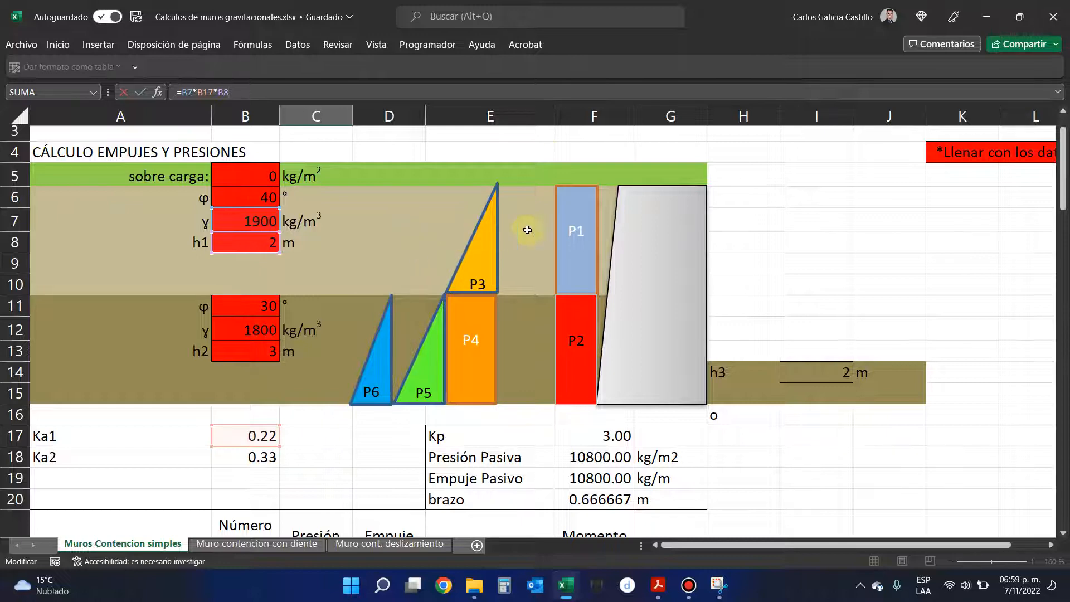
- Capture a snip of the P3 triangle, open it in Herramienta Recortes and set the pen colour to red
key(super+shift+s)
drag(415, 173, 531, 304)
click(1020, 585)
click(942, 223)
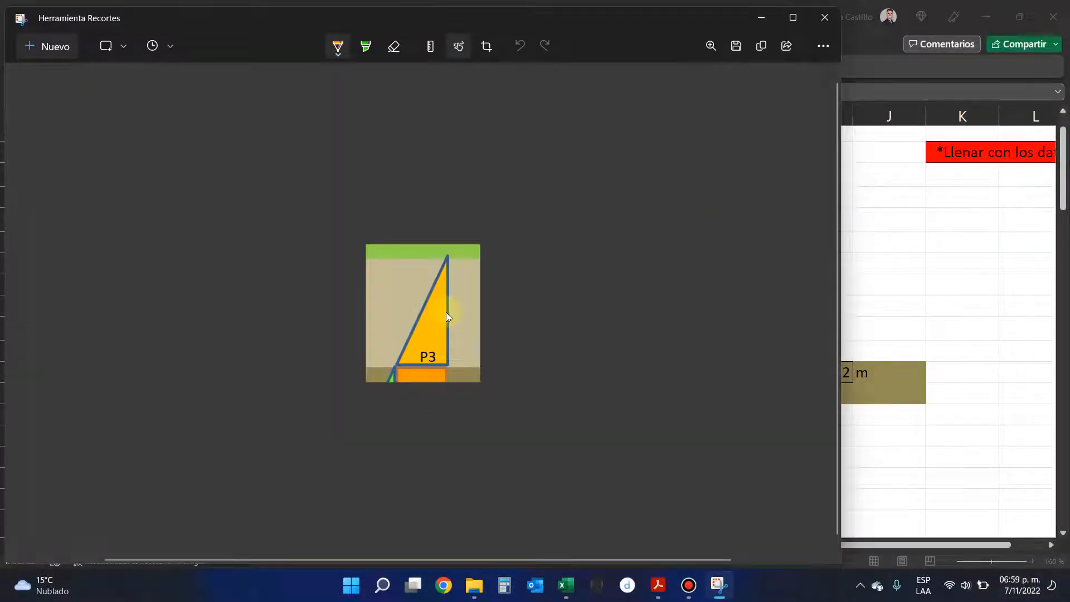
click(338, 47)
click(288, 147)
drag(422, 383, 428, 361)
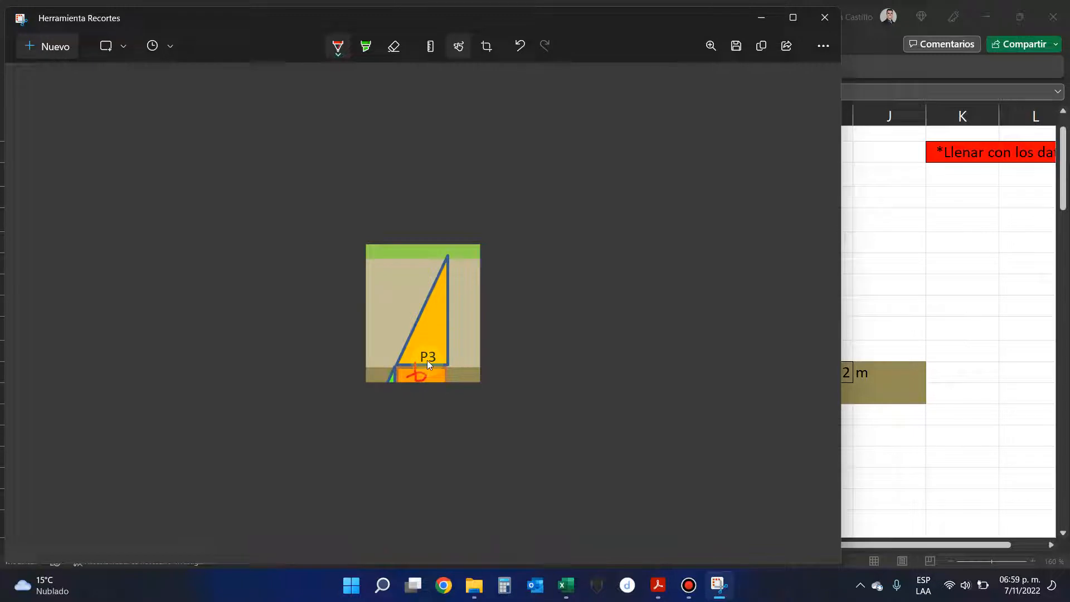
drag(463, 314, 389, 404)
click(400, 45)
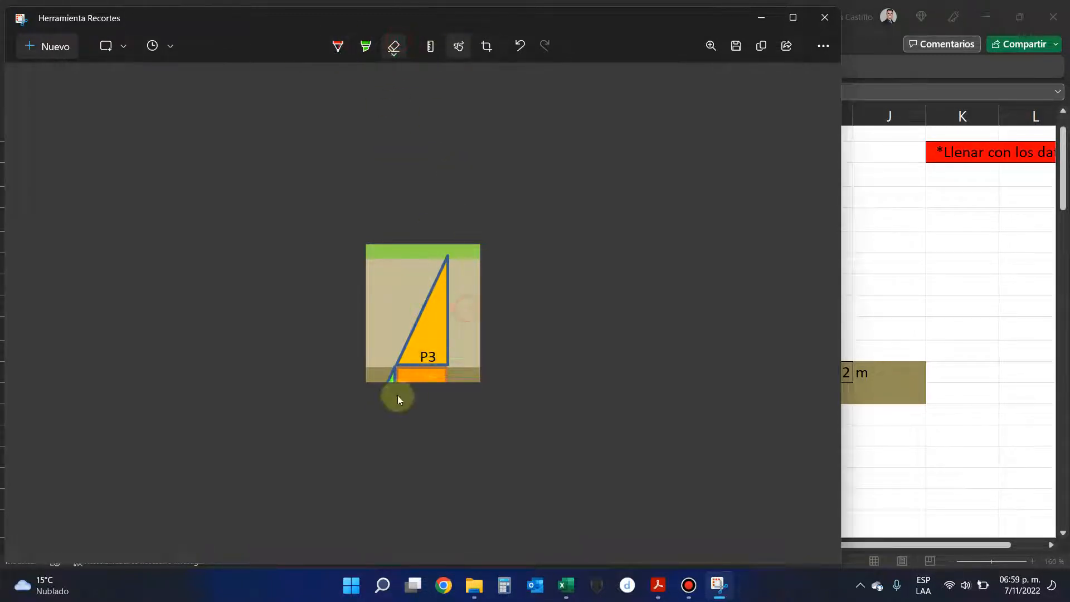
- Handwrite the expression Ka · γ · H in red beneath the base of the P3 triangle on the enlarged snip
click(331, 54)
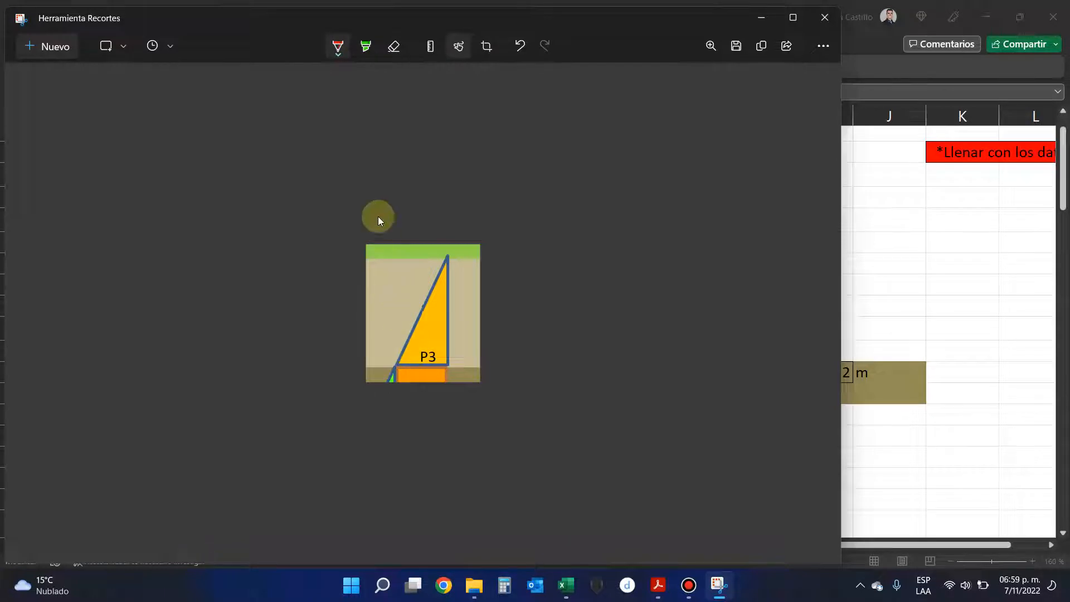
scroll(412, 363, up, 3)
scroll(424, 398, up, 3)
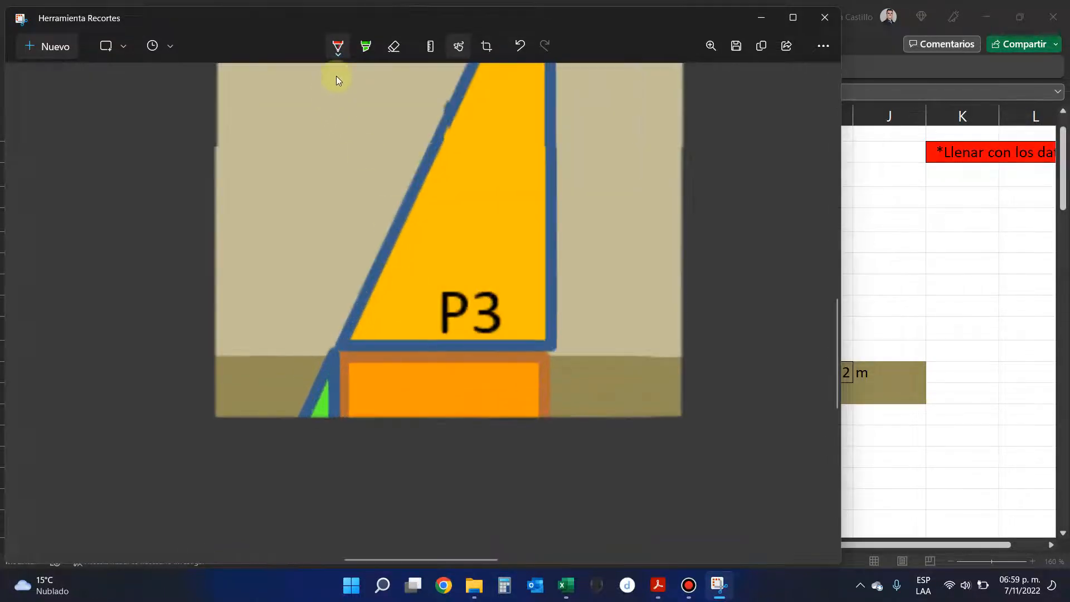
mouse_move(347, 357)
mouse_down()
mouse_move(349, 392)
mouse_move(362, 376)
mouse_move(384, 404)
mouse_move(415, 407)
mouse_up()
click(449, 387)
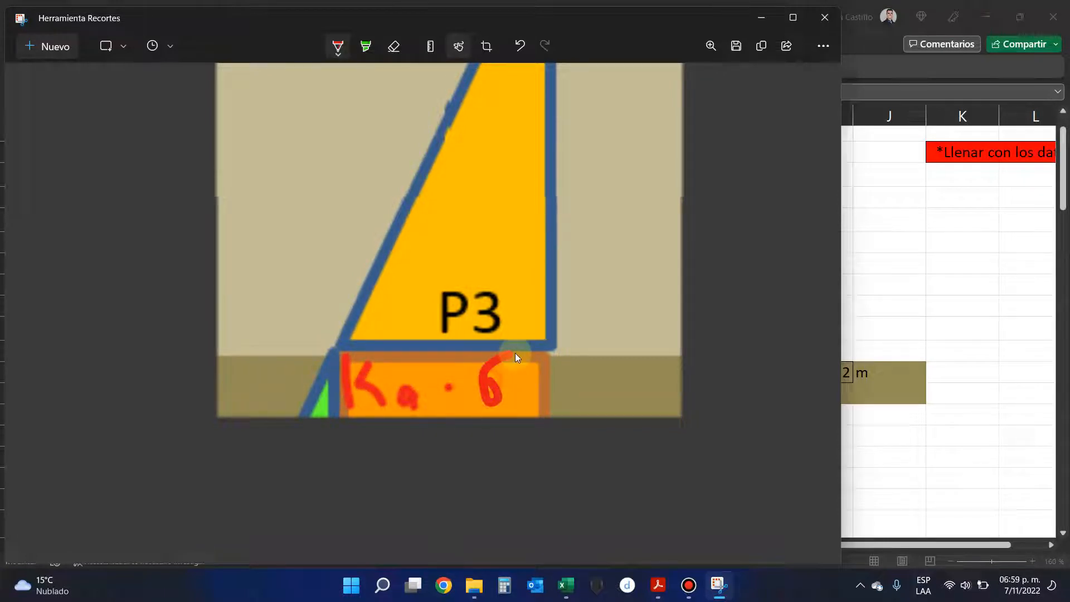
drag(515, 352, 529, 377)
click(519, 48)
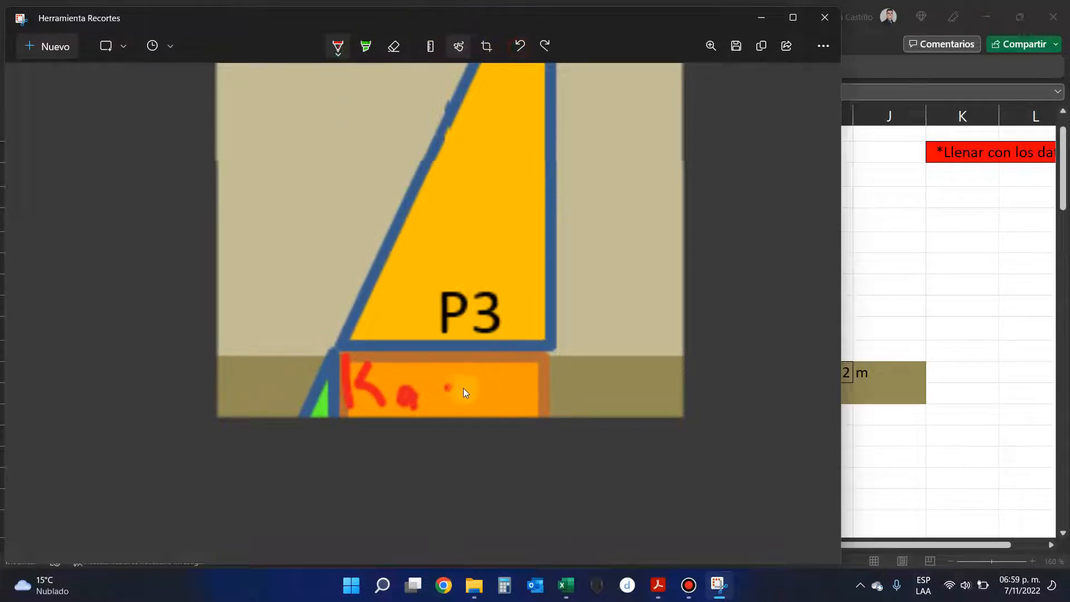
drag(494, 369, 497, 370)
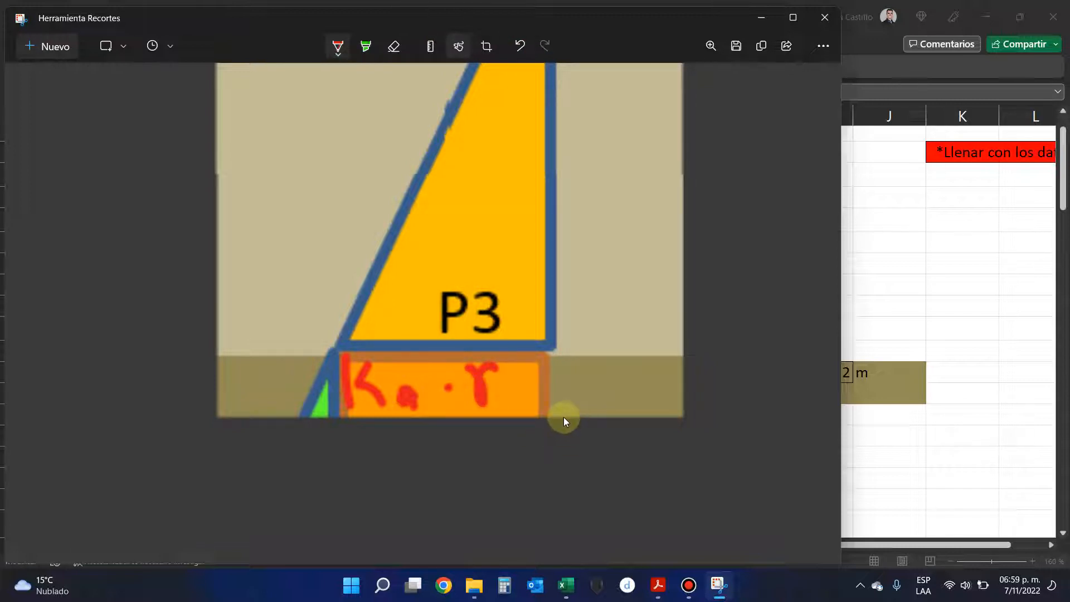
click(534, 392)
drag(570, 349, 586, 411)
drag(585, 384, 610, 381)
drag(605, 346, 613, 401)
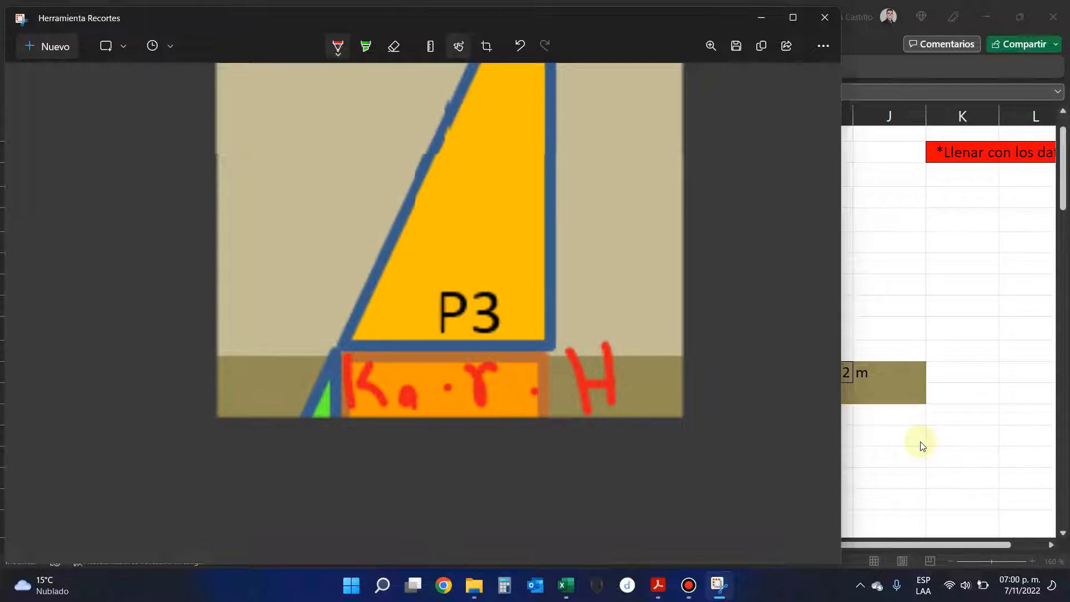
- Mark the apex of the P3 triangle in red with a short tick labelled 0, and dot its lower vertical-side corner
scroll(891, 390, up, 1)
scroll(621, 328, up, 5)
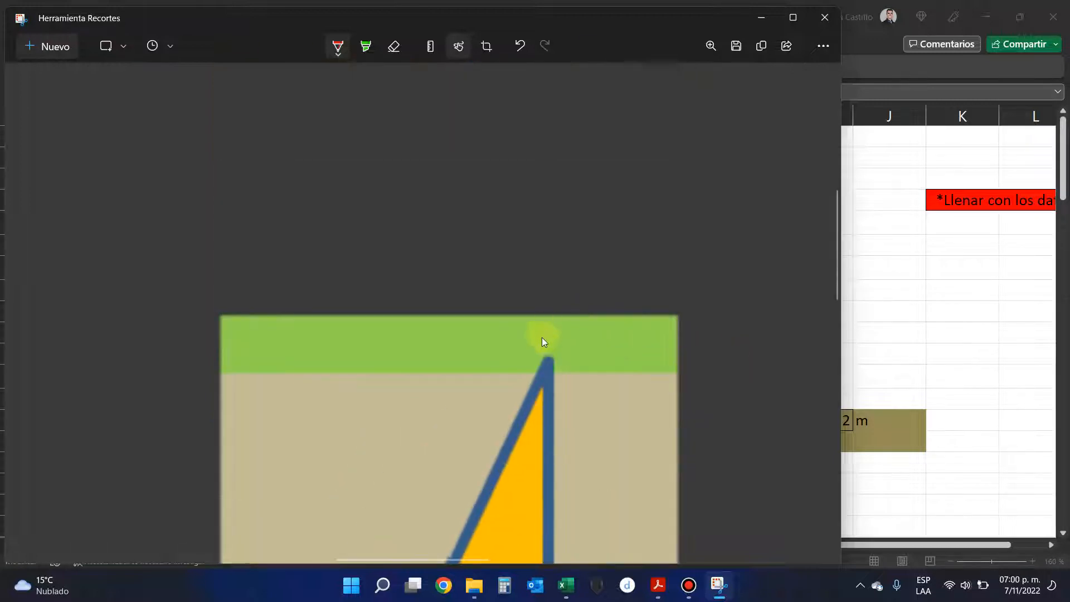
drag(558, 359, 579, 356)
scroll(604, 367, down, 3)
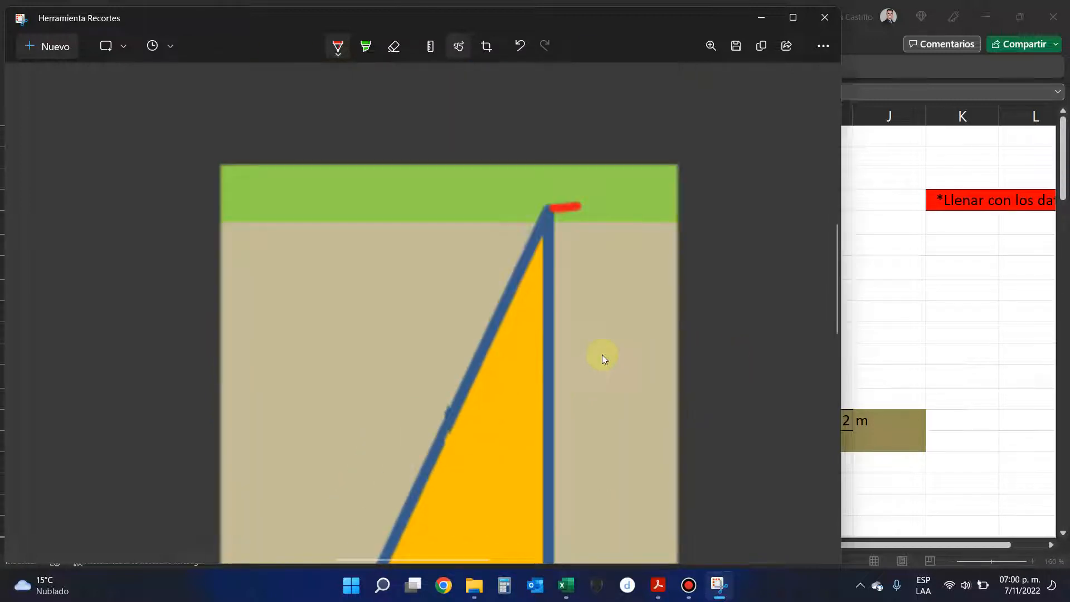
drag(616, 191, 619, 207)
scroll(621, 256, down, 4)
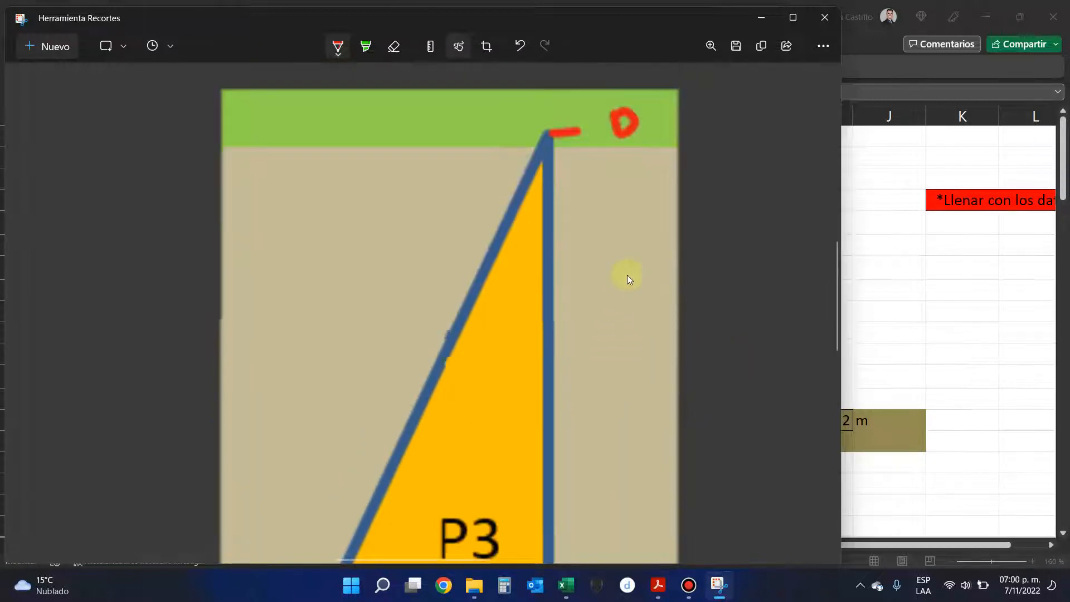
click(545, 418)
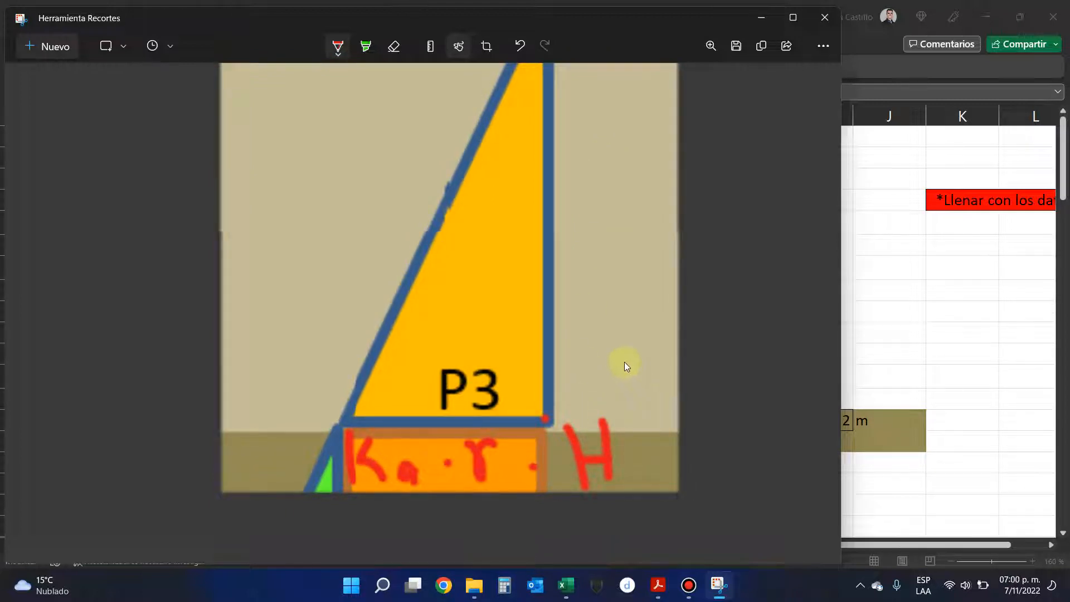
scroll(557, 357, up, 3)
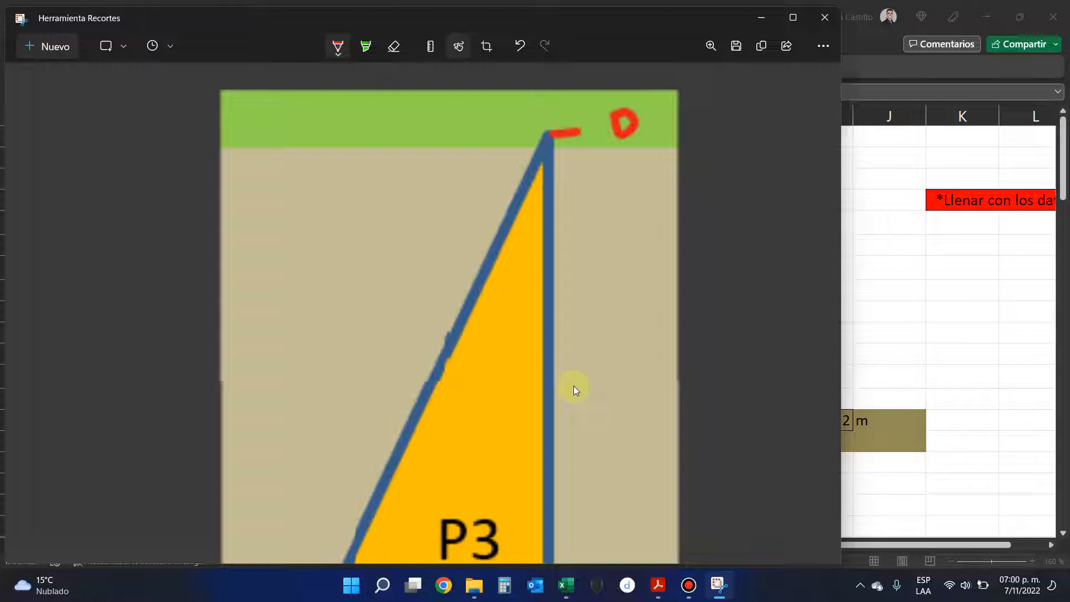
- Change the pen colour to blue and draw a horizontal arrow across P3 from its sloping side to its vertical side
click(342, 58)
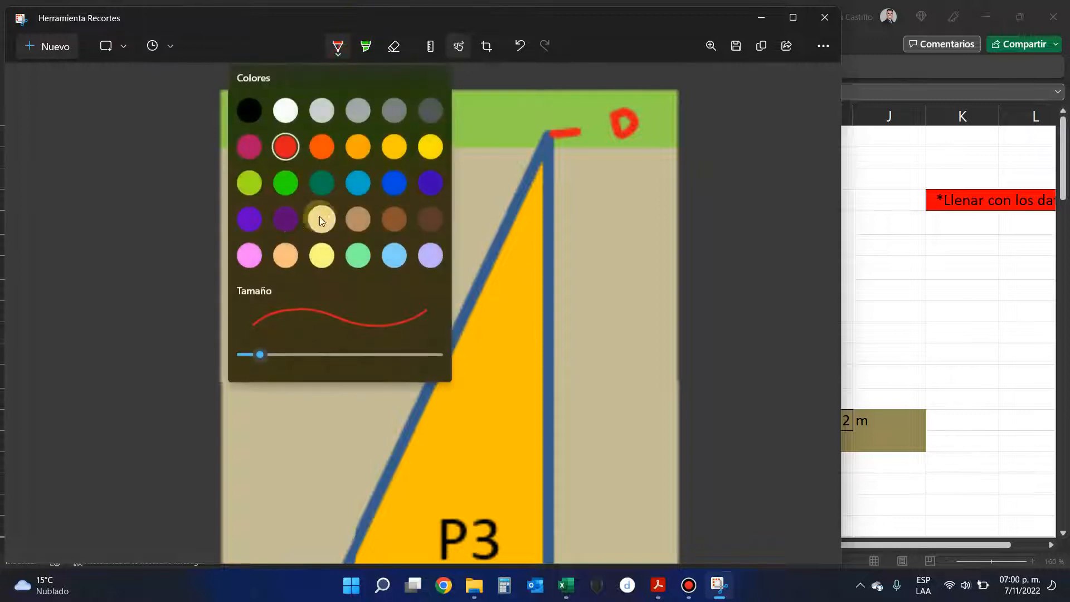
click(358, 185)
click(338, 46)
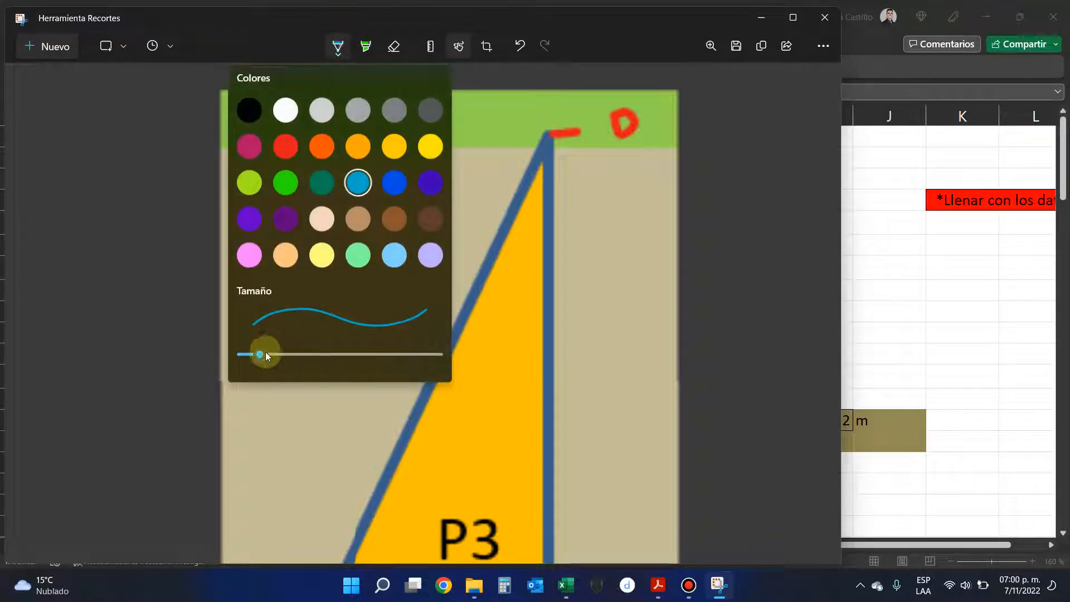
click(262, 354)
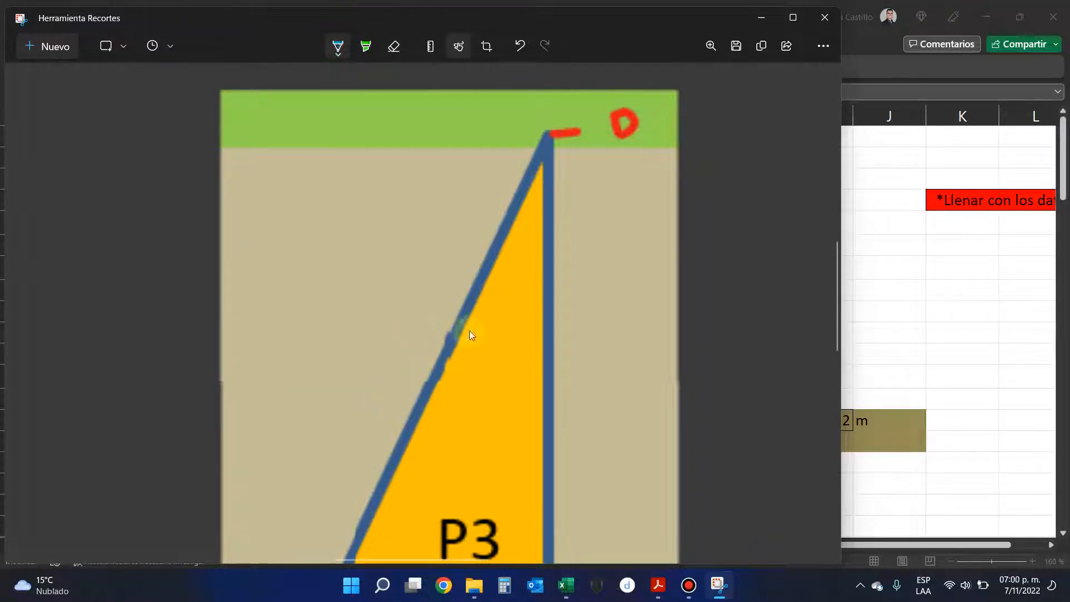
scroll(516, 334, down, 3)
scroll(380, 313, up, 2)
mouse_move(327, 289)
mouse_down()
mouse_move(542, 299)
mouse_move(534, 307)
mouse_up()
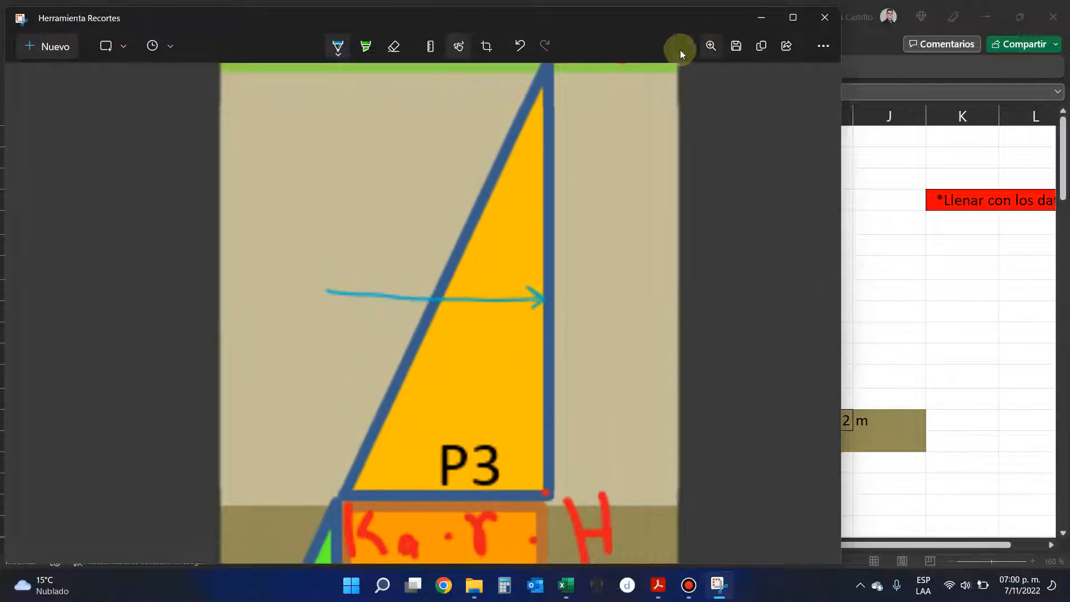
click(519, 45)
drag(470, 292, 544, 291)
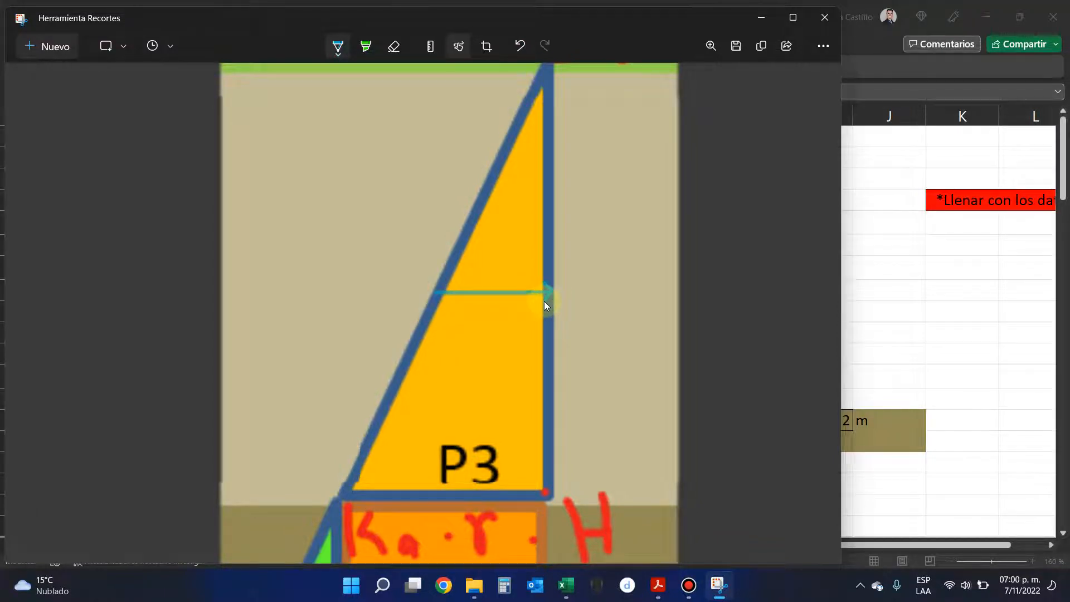
- Handwrite Ka · γ · in blue above the horizontal arrow in the P3 triangle
scroll(563, 195, down, 2)
scroll(575, 184, up, 2)
mouse_move(485, 258)
mouse_down()
mouse_move(488, 277)
mouse_move(492, 268)
mouse_up()
drag(492, 268, 509, 274)
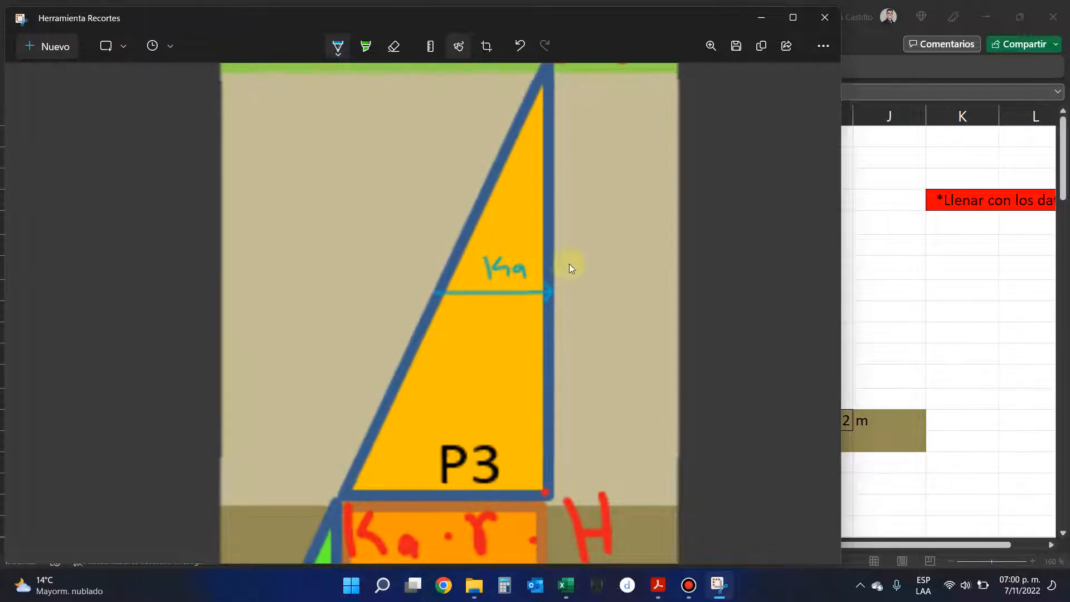
drag(562, 272, 574, 247)
click(588, 263)
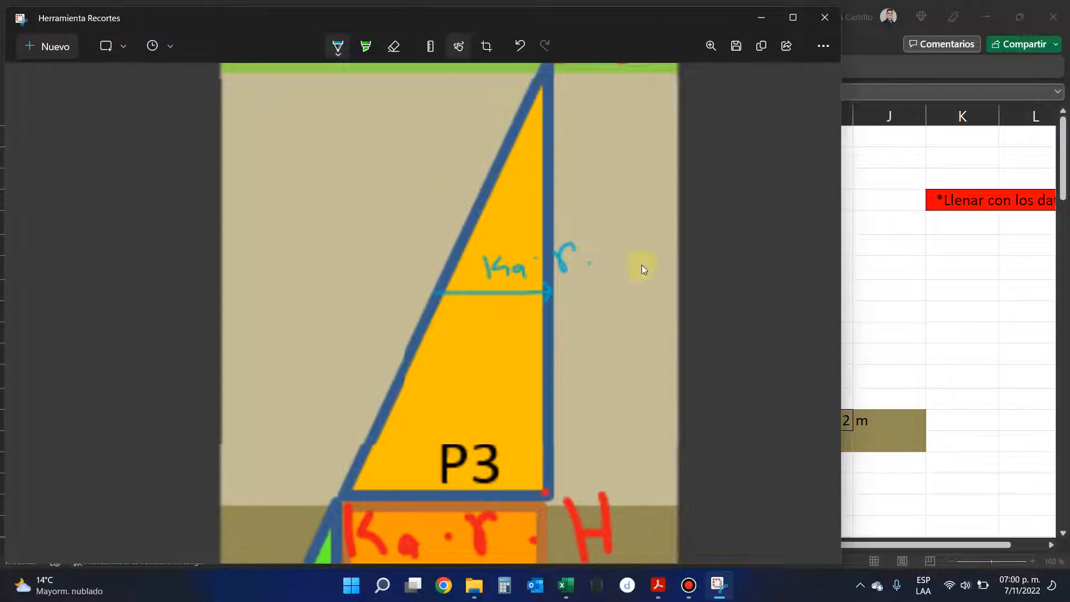
- Draw a vertical dimension labelled h from the soil surface down to the arrow's level, and complete the blue expression with h
drag(349, 71, 350, 71)
mouse_move(326, 72)
mouse_down()
mouse_move(339, 281)
mouse_move(354, 281)
mouse_up()
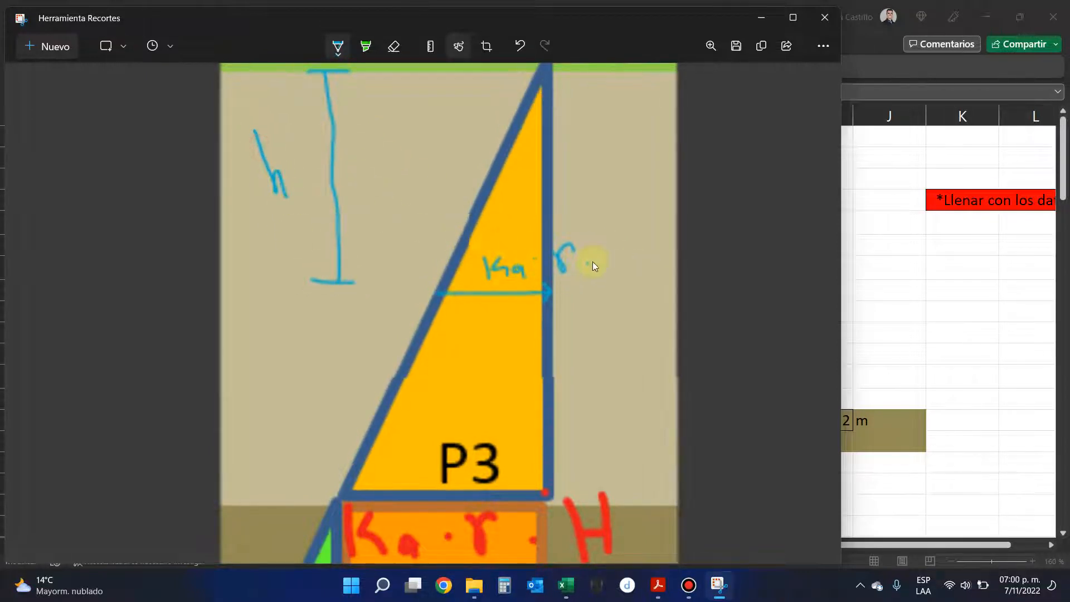
drag(608, 264, 621, 274)
scroll(691, 290, up, 3)
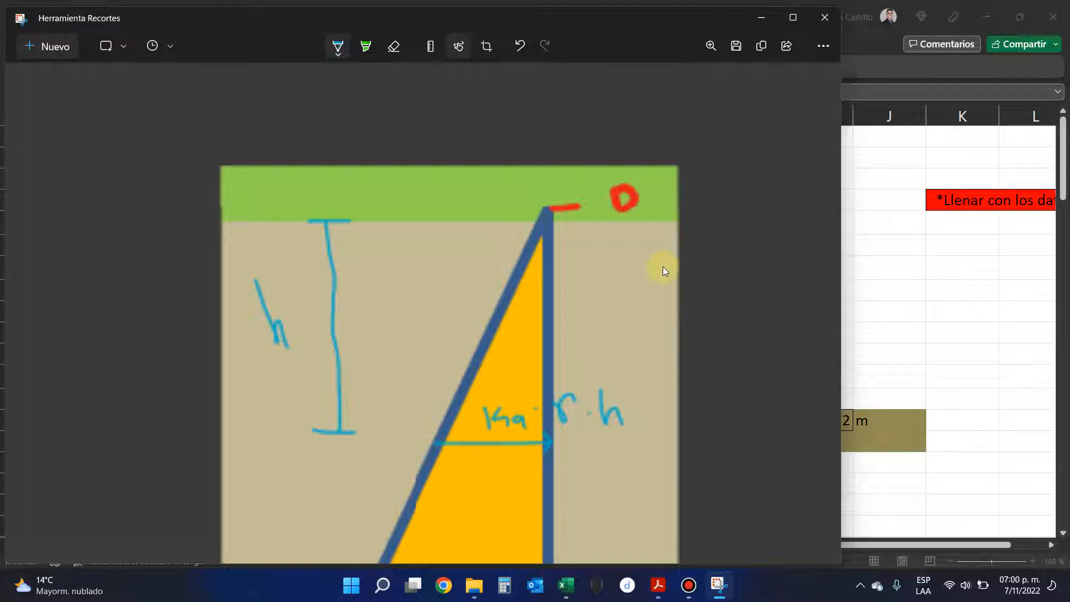
- Return to the Excel workbook and trace the B7 and B17 references of the P3 pressure formula, then close the formula
click(774, 12)
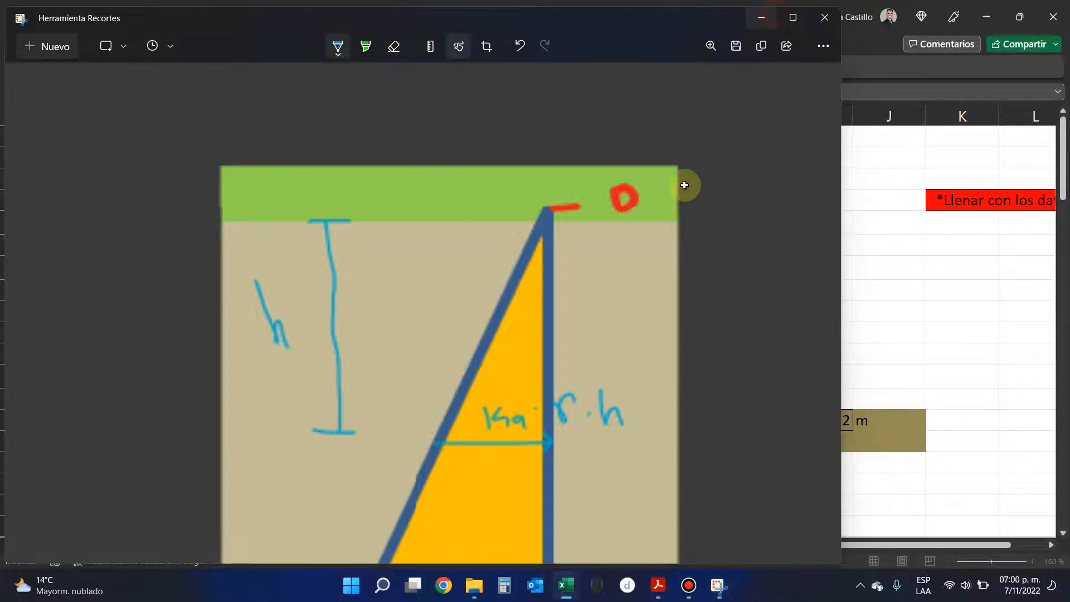
scroll(506, 343, down, 1)
scroll(506, 342, down, 2)
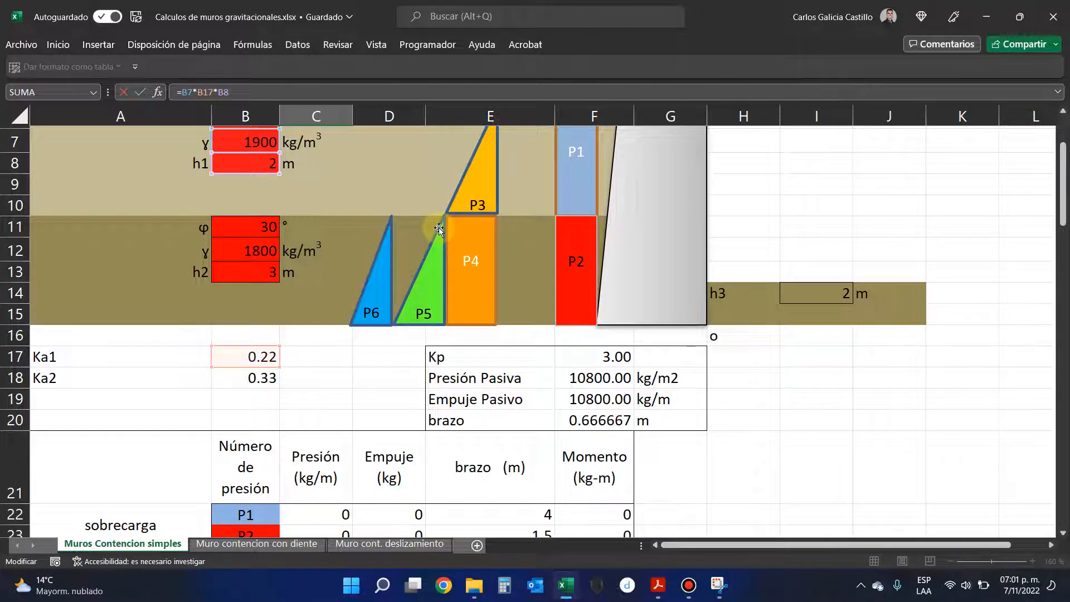
scroll(403, 282, up, 1)
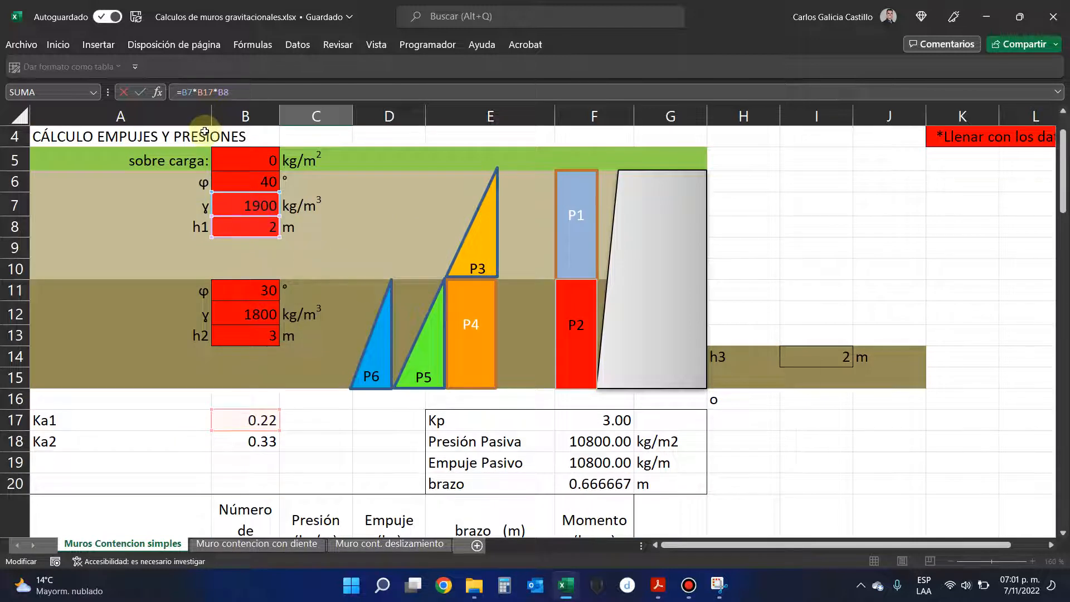
double_click(187, 92)
double_click(210, 91)
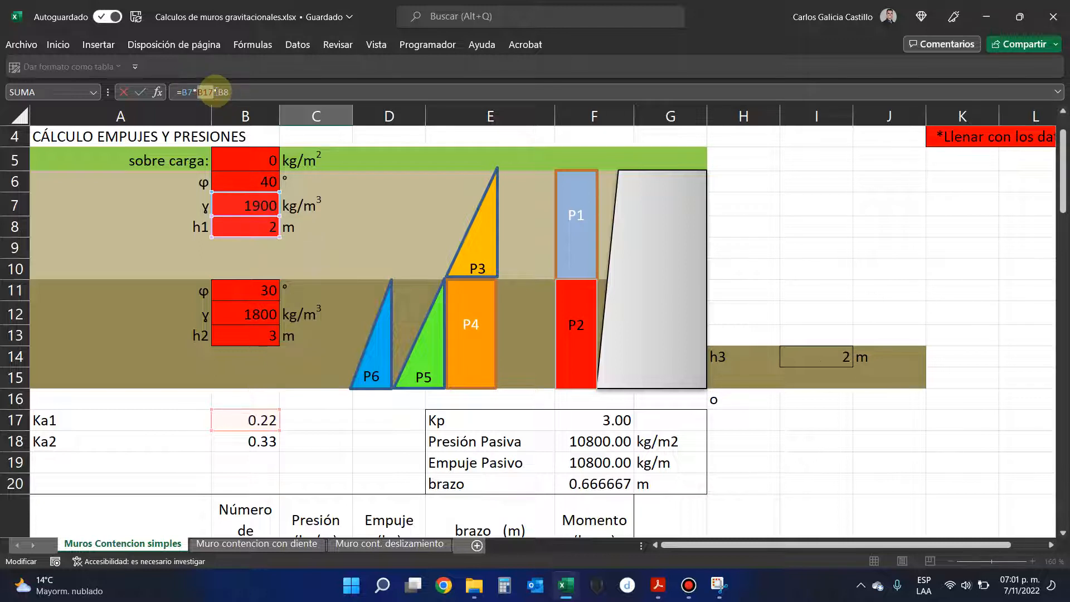
scroll(231, 225, down, 3)
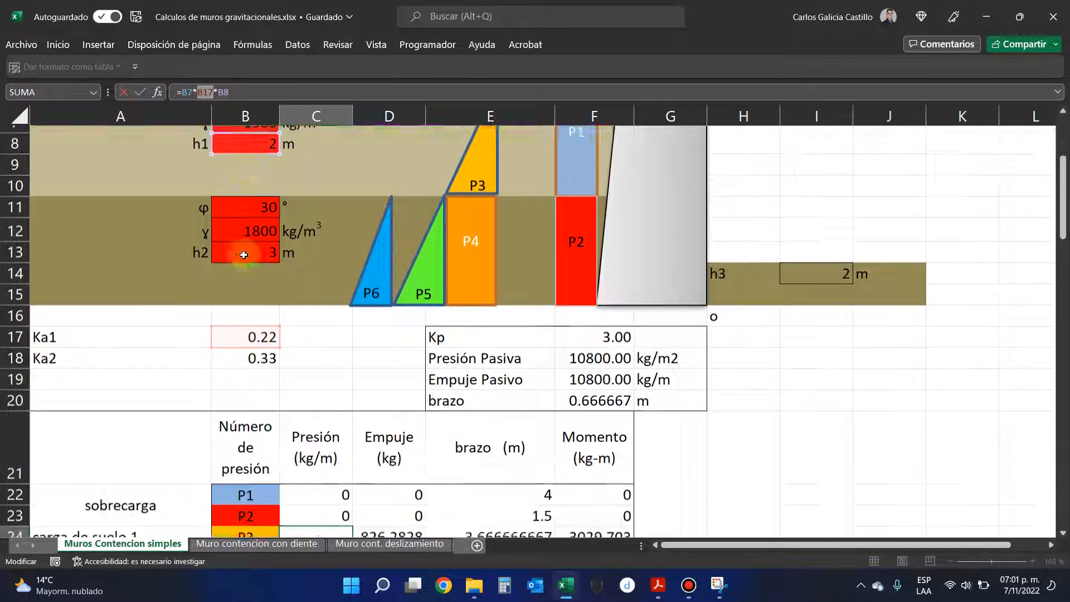
key(Return)
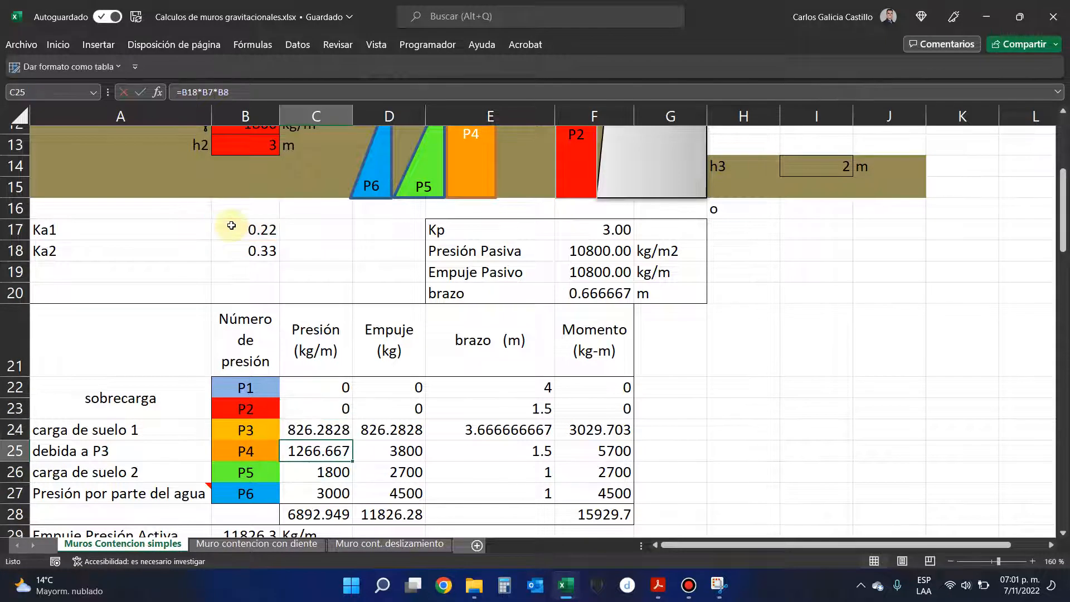
- Open the Ka1 formula in B17 and examine its POTENCIA expression
click(231, 225)
drag(246, 92, 346, 95)
click(341, 93)
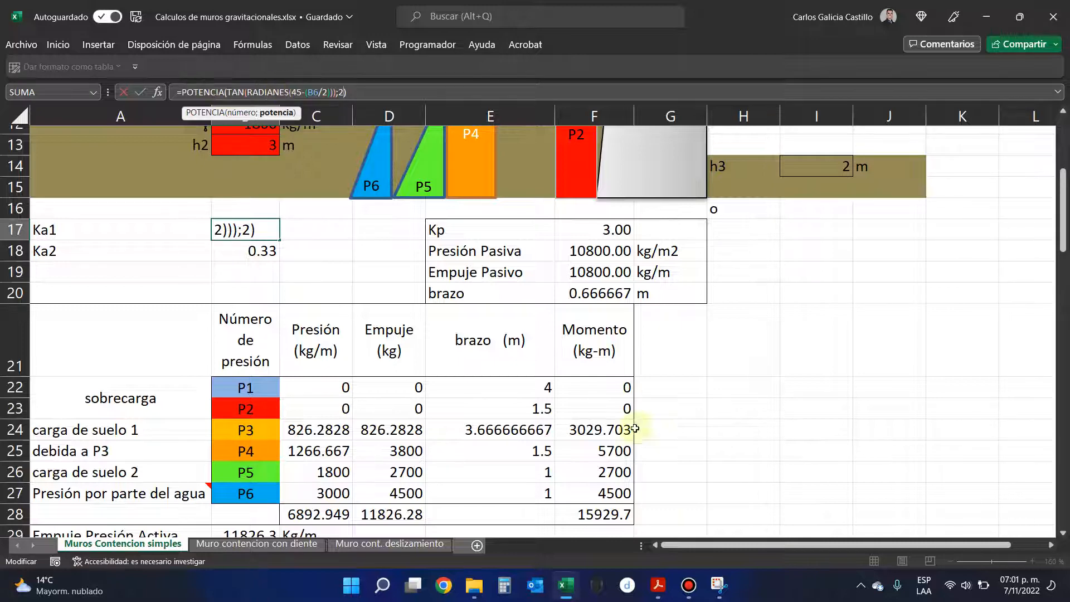
- Switch to Teoría de estribos.pdf in Acrobat and find Rankine's active pressure coefficient Ka for a horizontal surface on page 16
click(658, 585)
ctrl+scroll(552, 368, down, 2)
scroll(509, 340, up, 10)
scroll(509, 382, up, 20)
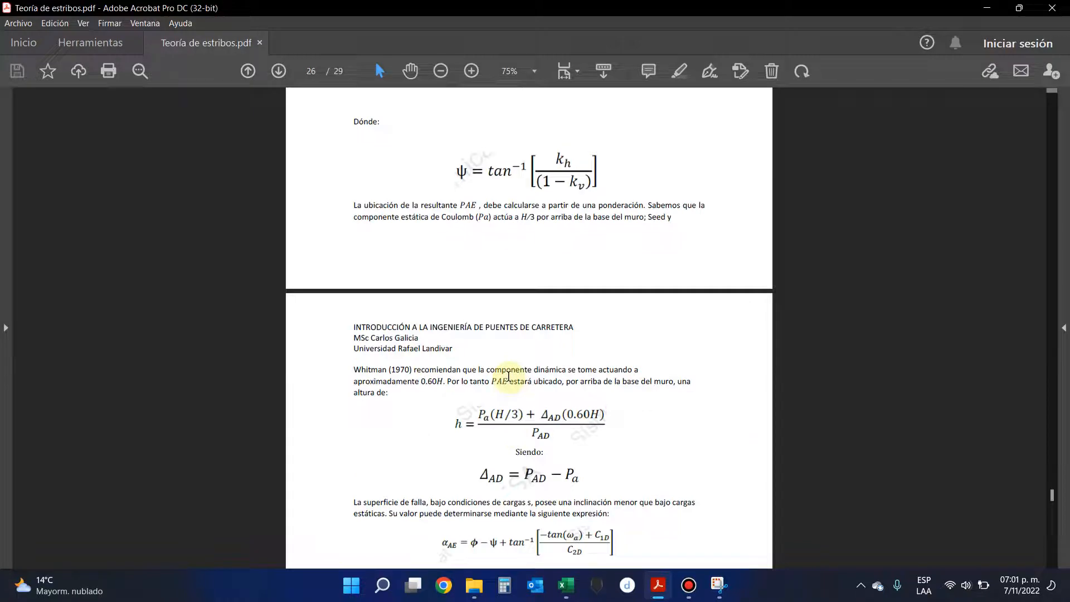
scroll(513, 381, up, 15)
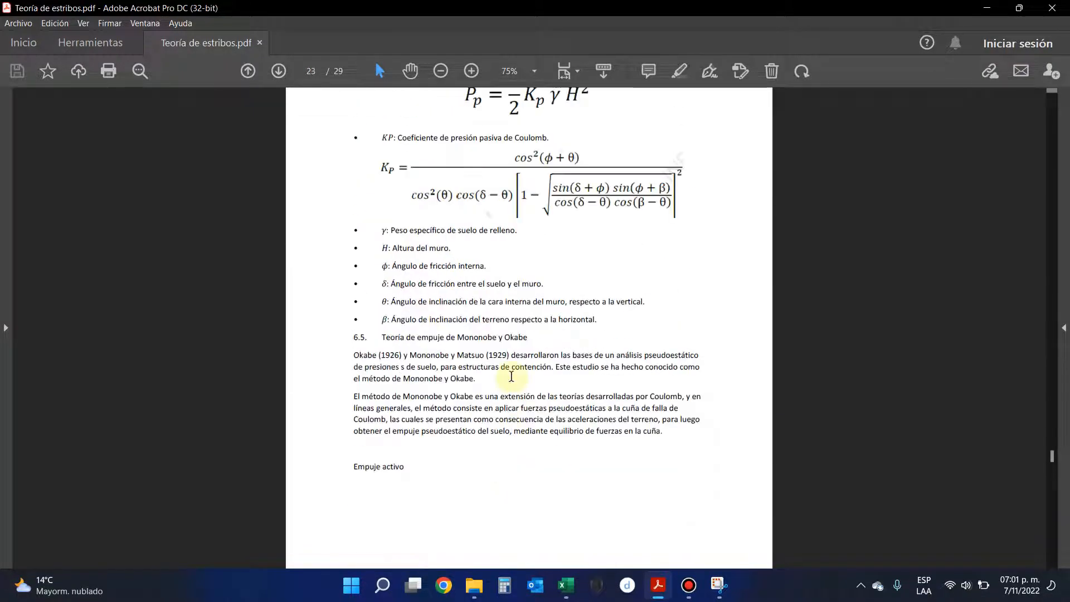
scroll(513, 381, up, 15)
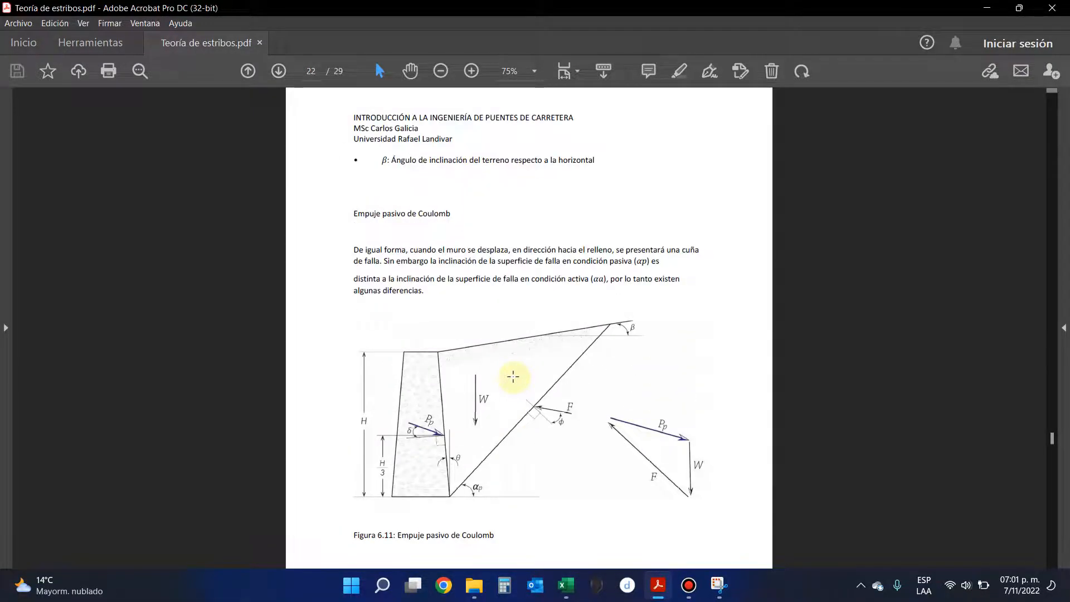
scroll(515, 375, up, 15)
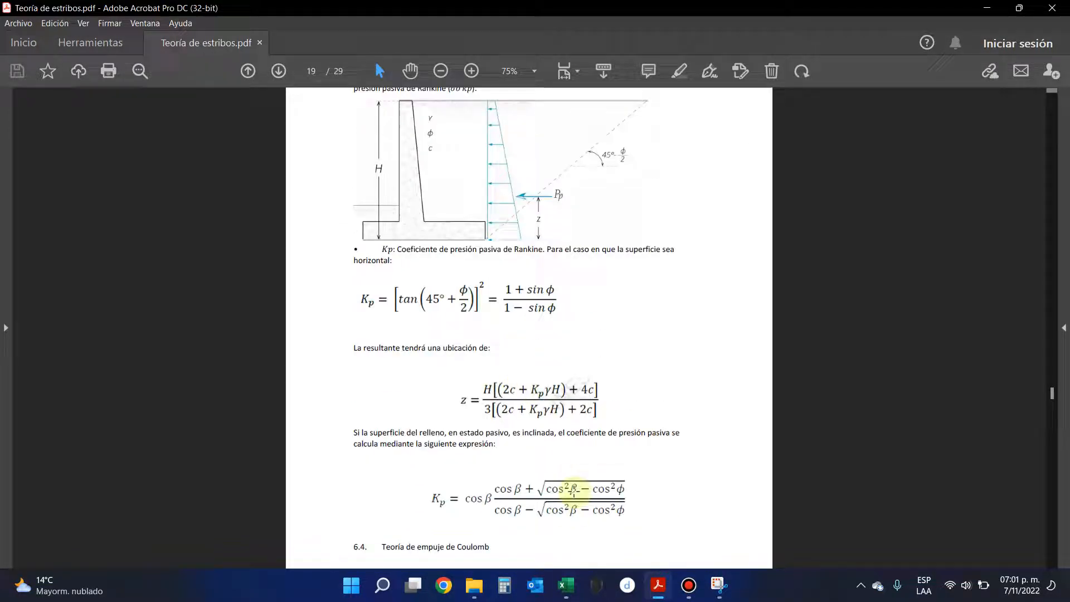
scroll(563, 488, up, 4)
scroll(563, 491, up, 10)
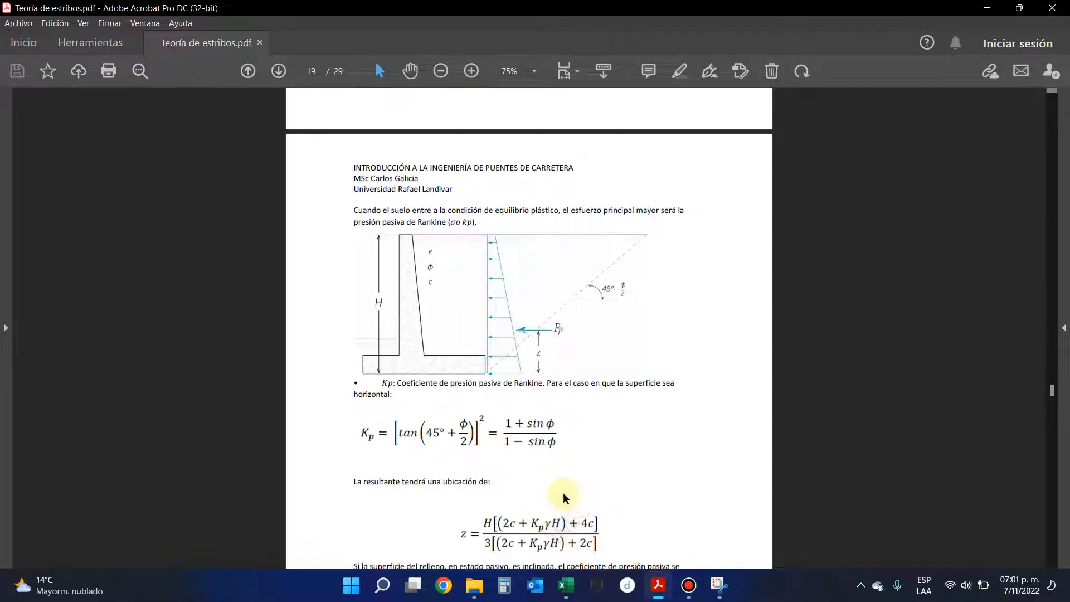
scroll(564, 496, up, 18)
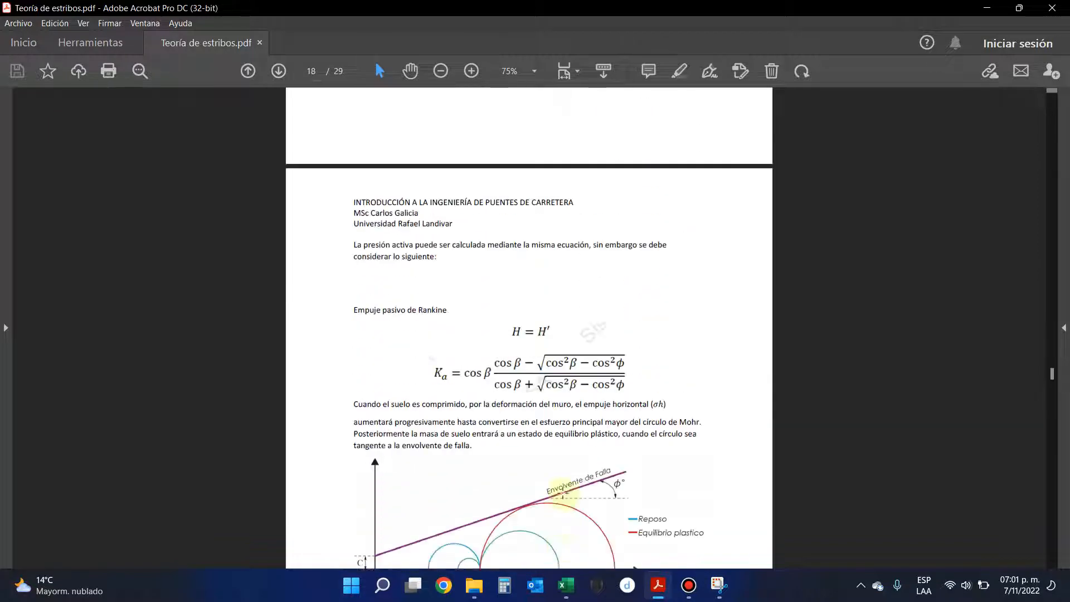
scroll(560, 503, down, 1)
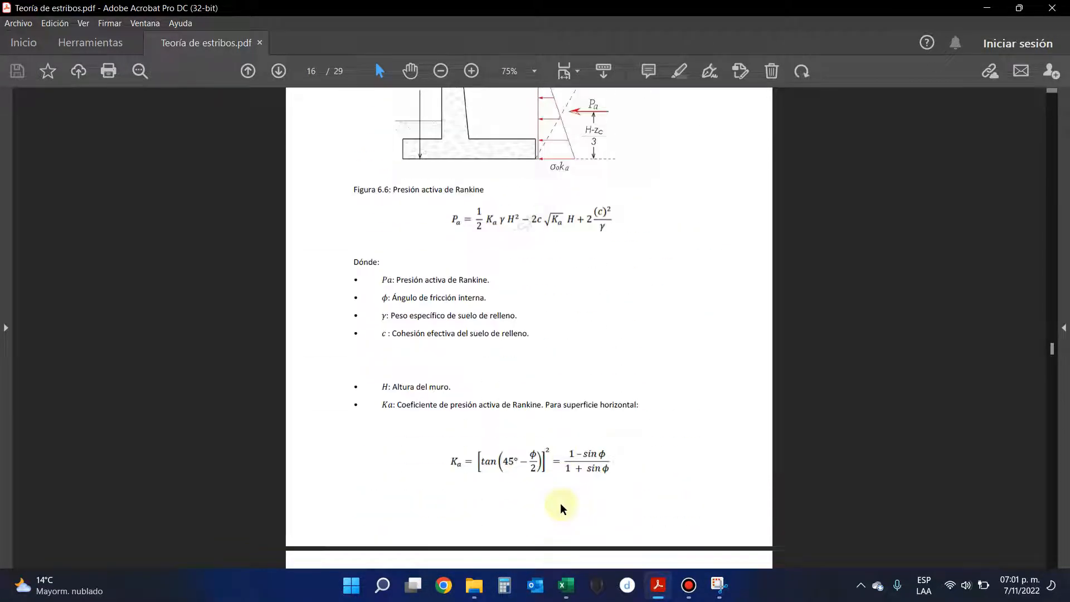
ctrl+scroll(560, 503, up, 5)
scroll(566, 508, down, 1)
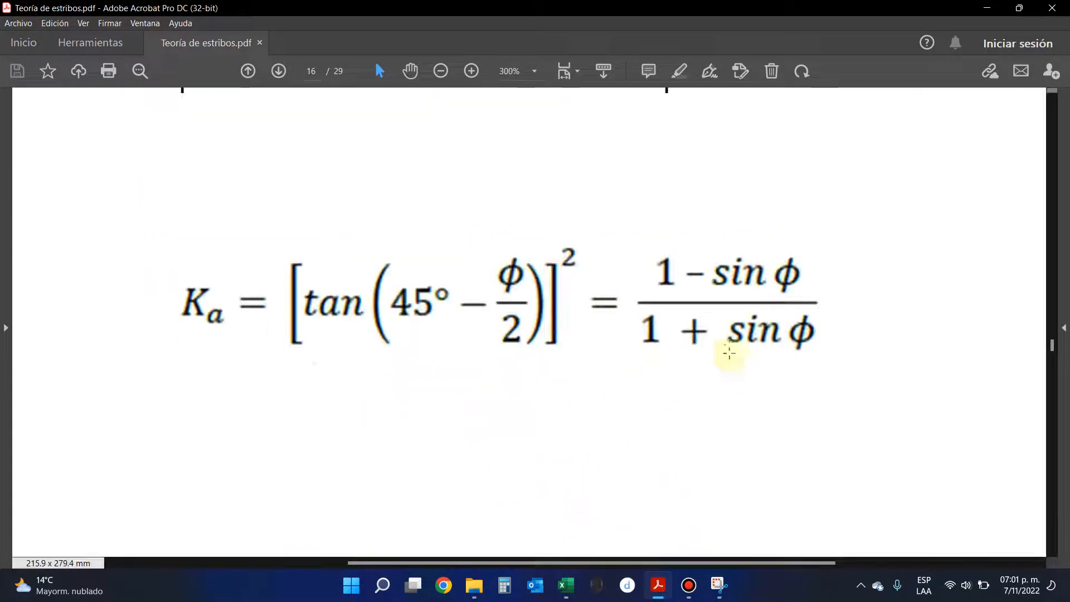
- Compare the tangent and sine forms of the Ka equation by marking each part, including the squared exponent
drag(268, 225, 569, 434)
drag(631, 217, 926, 457)
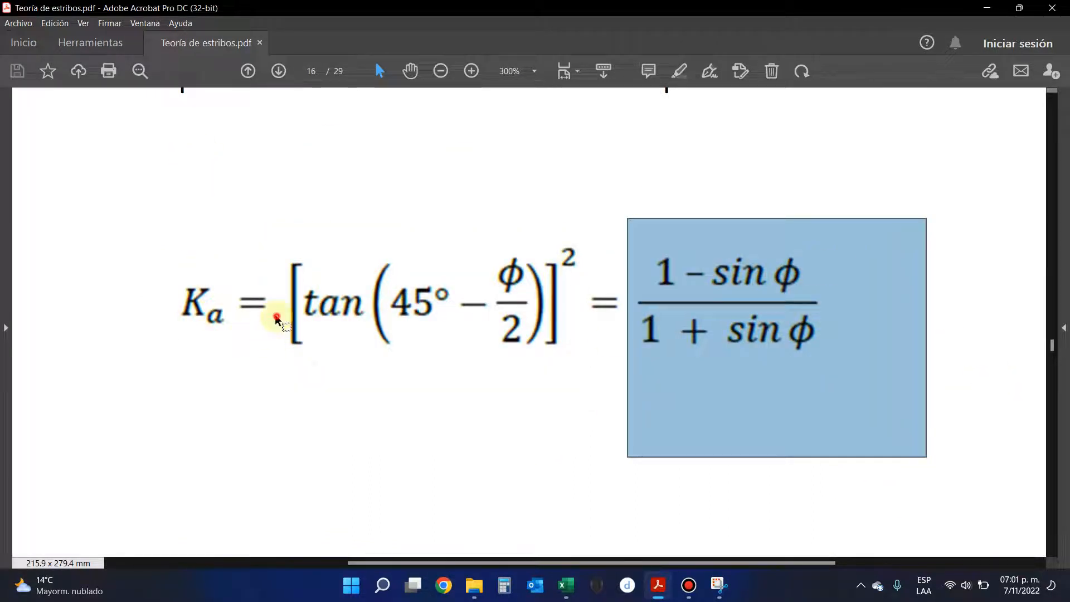
click(259, 309)
click(266, 413)
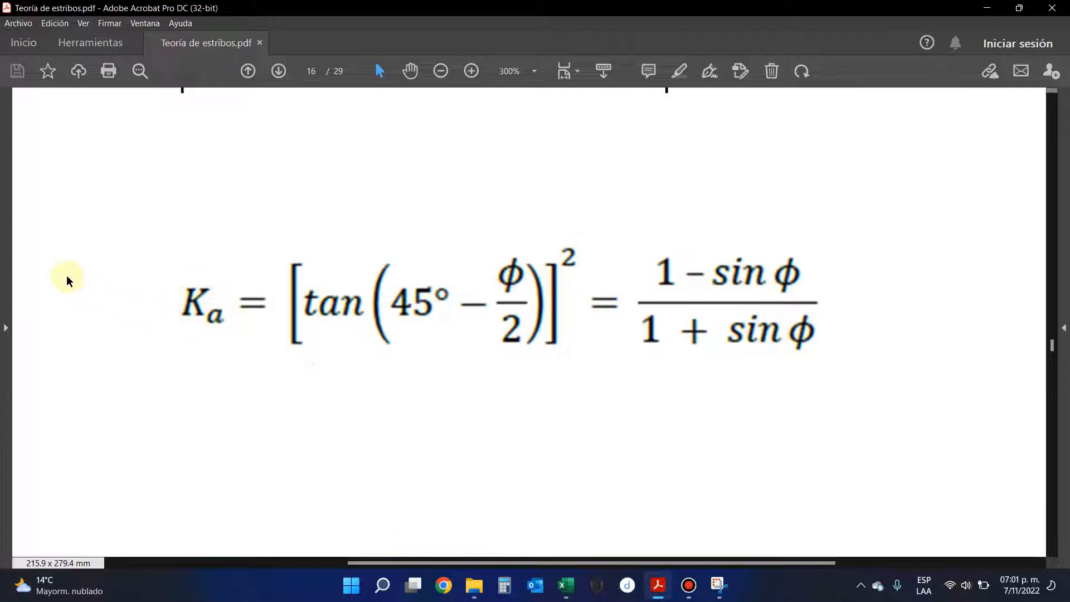
drag(538, 224, 606, 288)
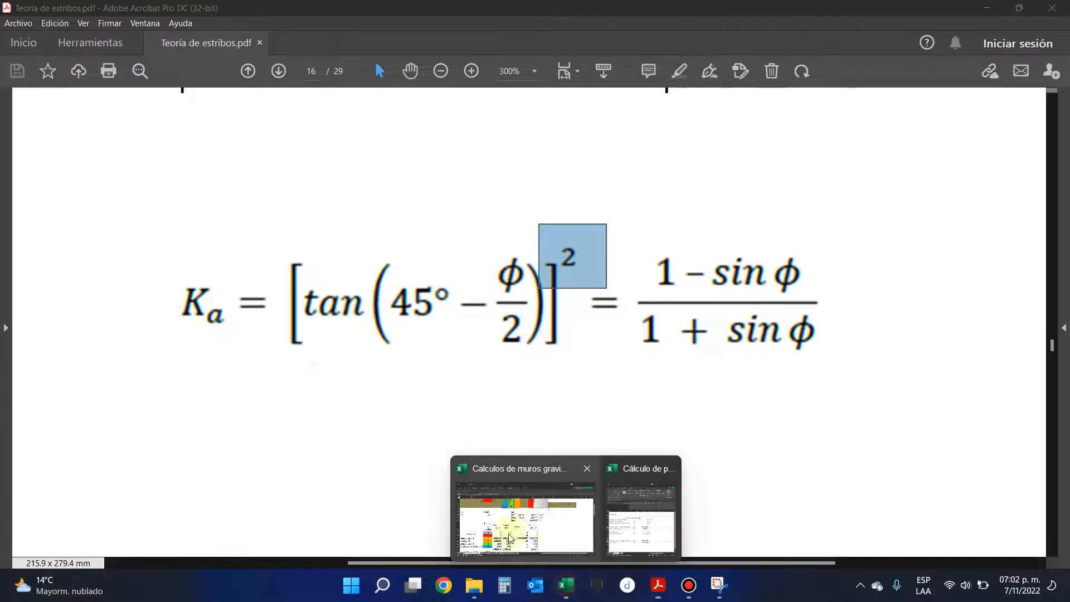
- Return to the Calculos de muros gravitacionales workbook and check the Ka1 formula's TAN and RADIANES terms against the upper soil's friction angle
click(543, 521)
click(231, 92)
drag(242, 91, 249, 90)
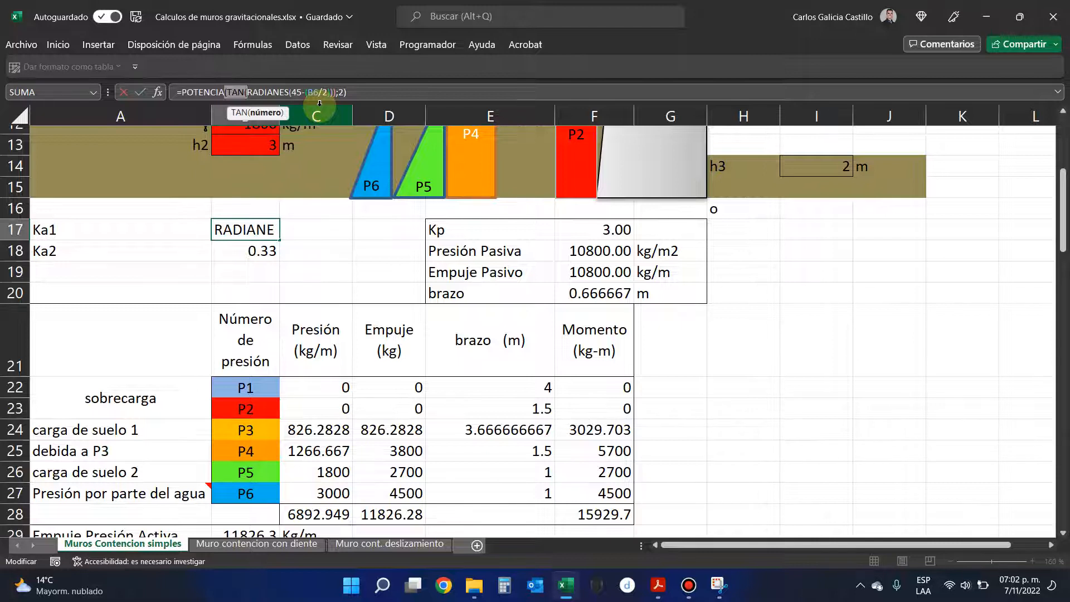
click(301, 92)
scroll(335, 227, up, 4)
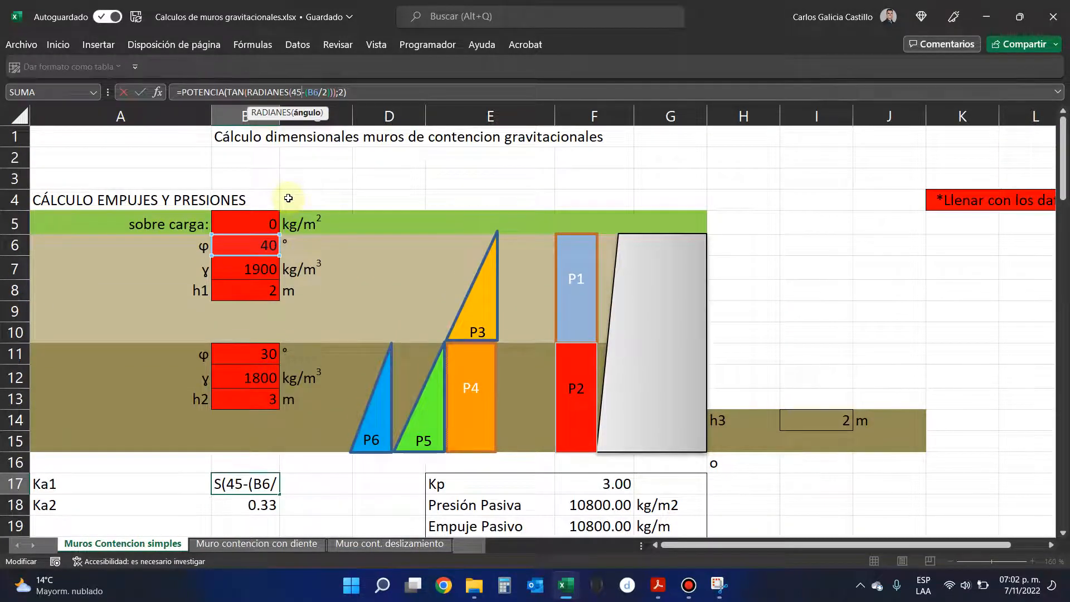
key(Return)
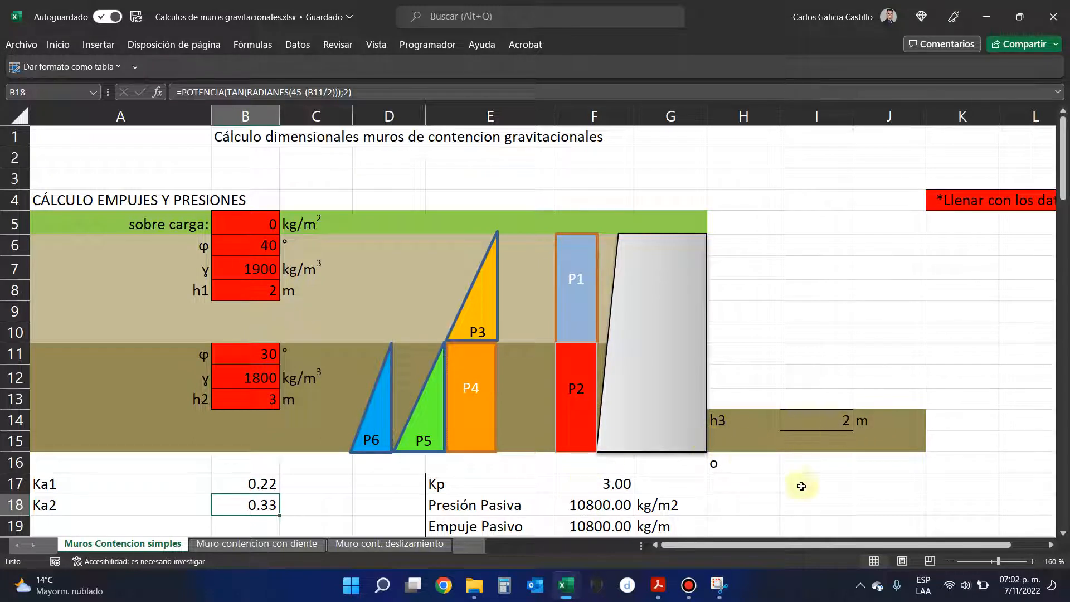
- Label cell I15, below the h3 height, as "presión pásiva"
click(829, 437)
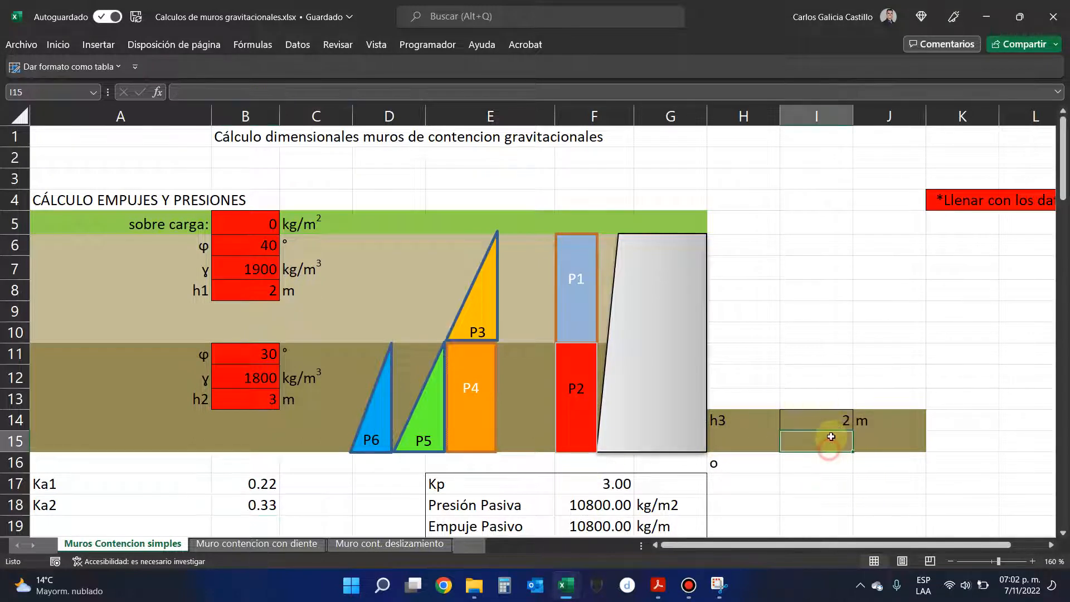
text(presió)
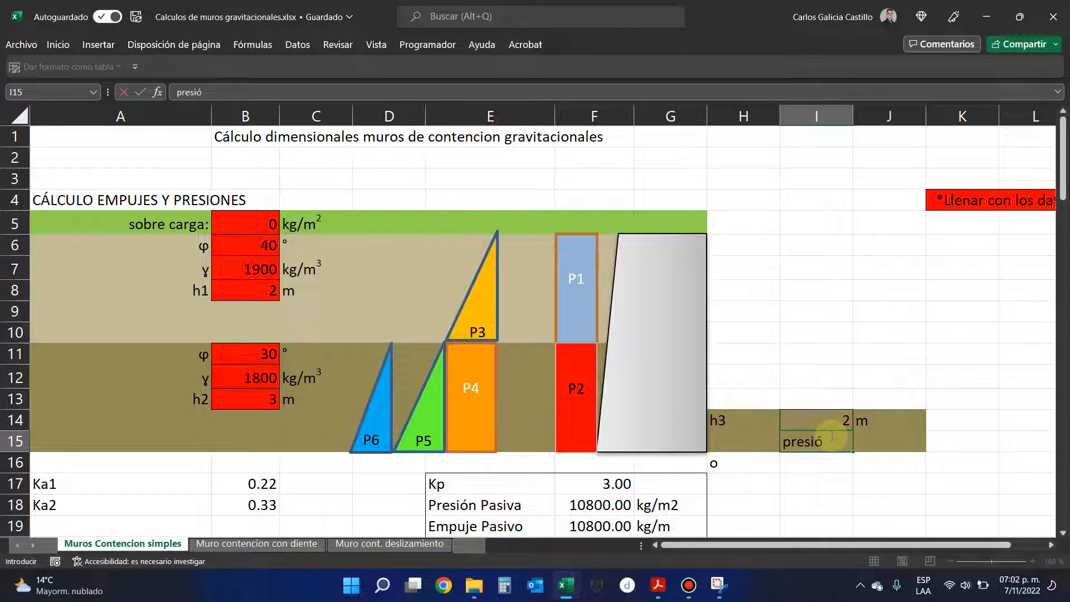
text(n pásiva)
key(Return)
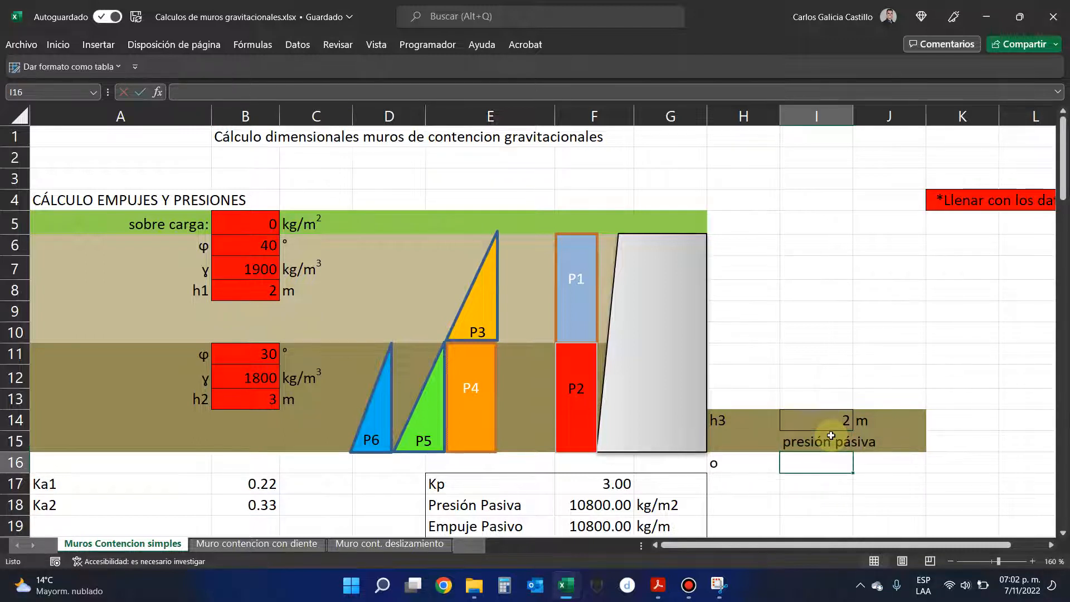
- Label cell A14, in the lower soil layer, as "presión activa 2"
click(55, 414)
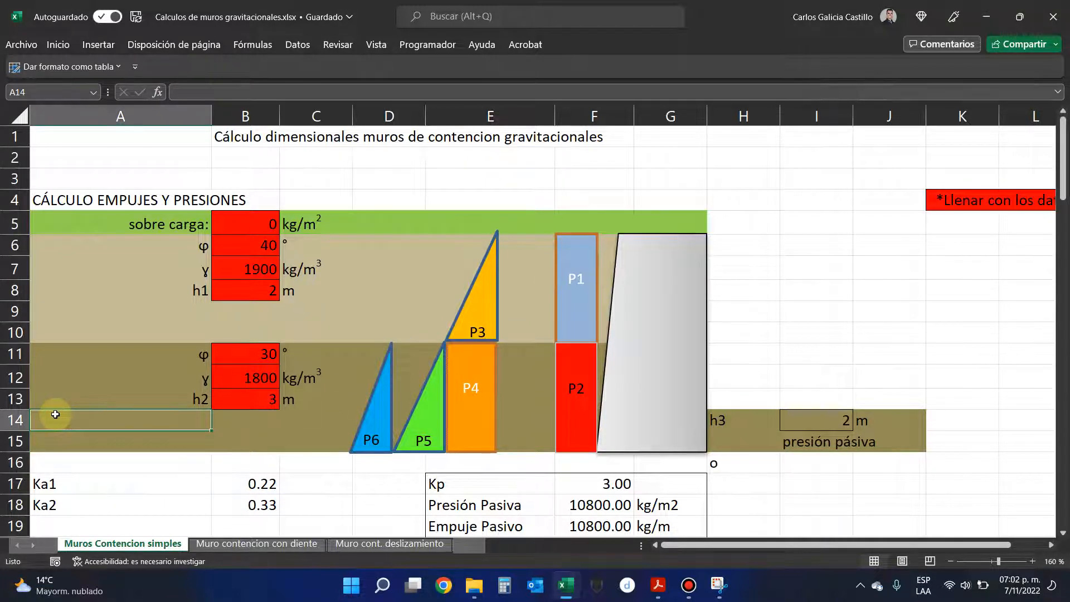
text(p)
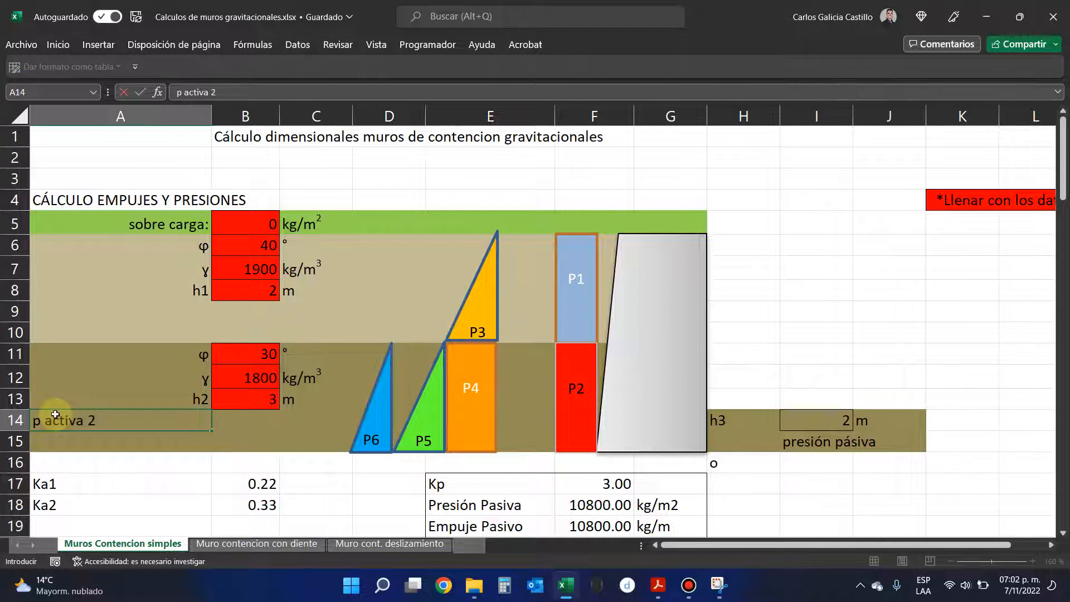
text( activa 2)
click(56, 414)
text(resión)
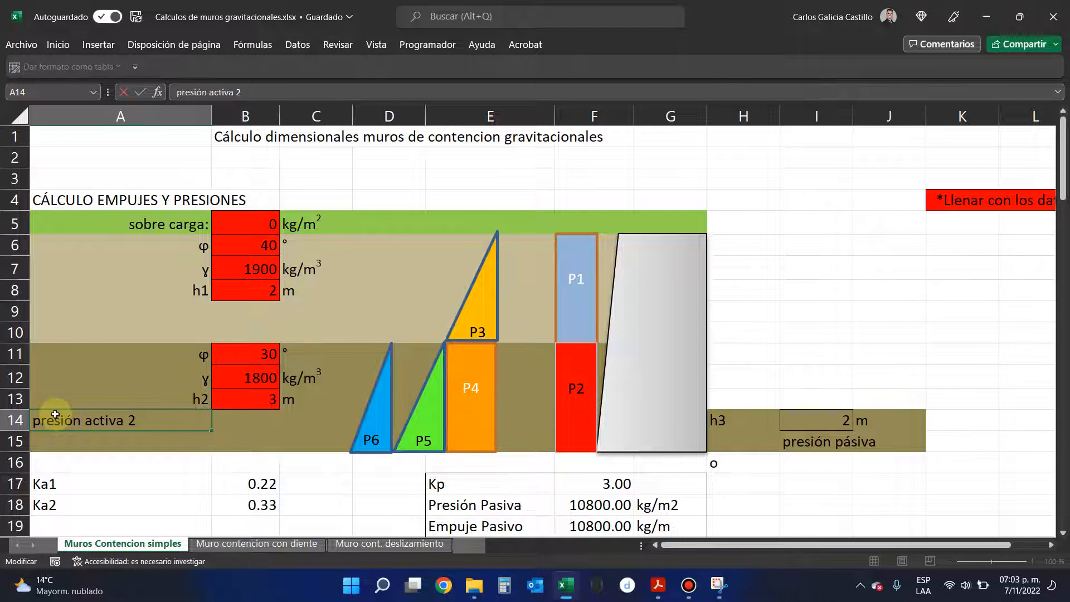
key(Return)
- Copy the A14 label to A9 as values only and edit it to read "presión activa 1"
key(Up)
key(ctrl+c)
key(Up)
key(Up)
key(Up)
key(Up)
key(Up)
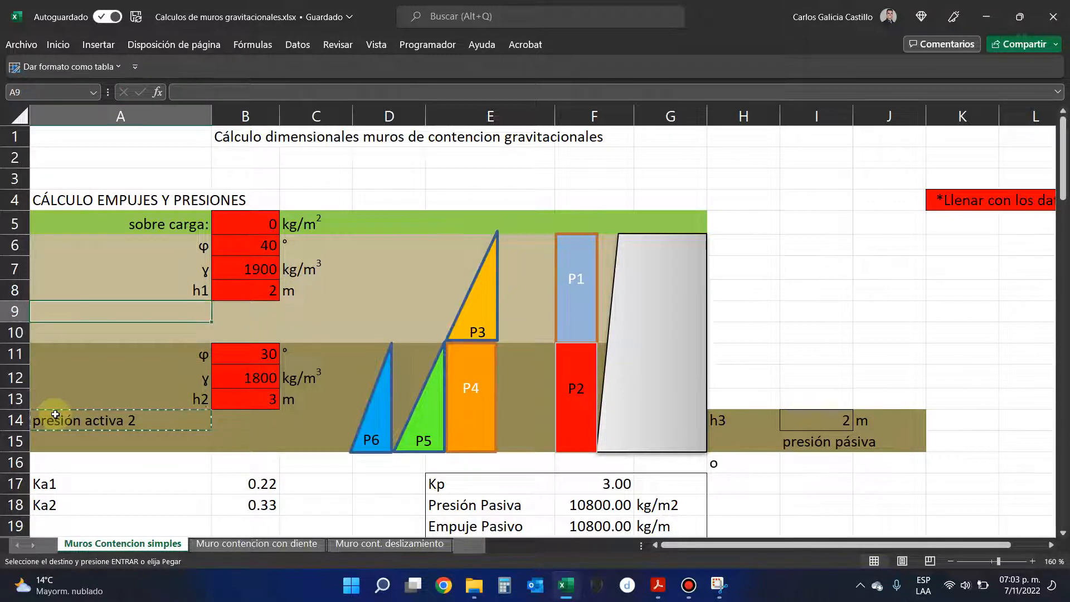
key(ctrl+v)
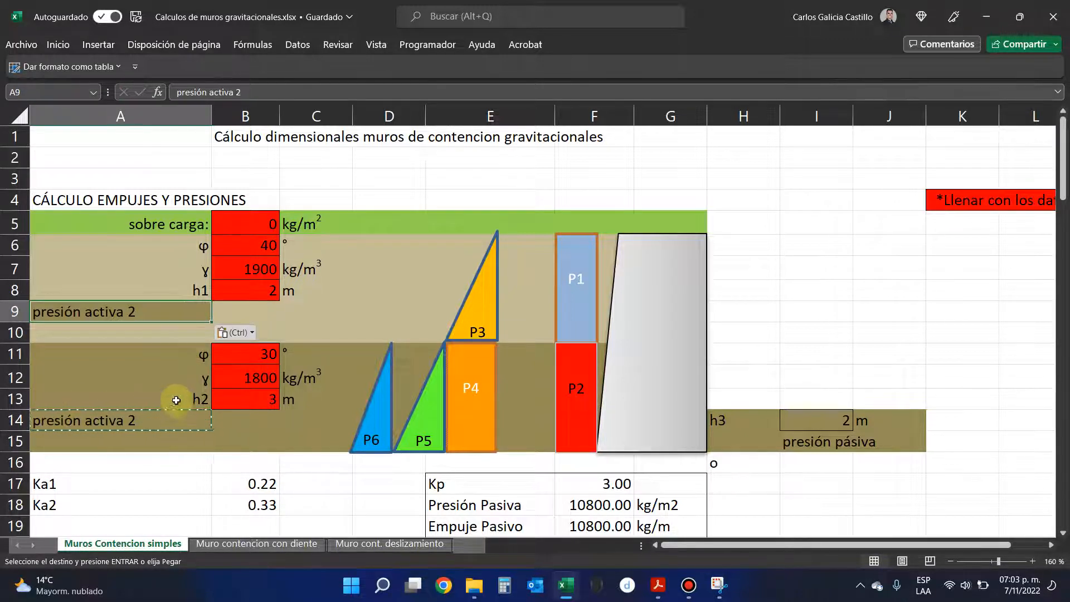
click(235, 333)
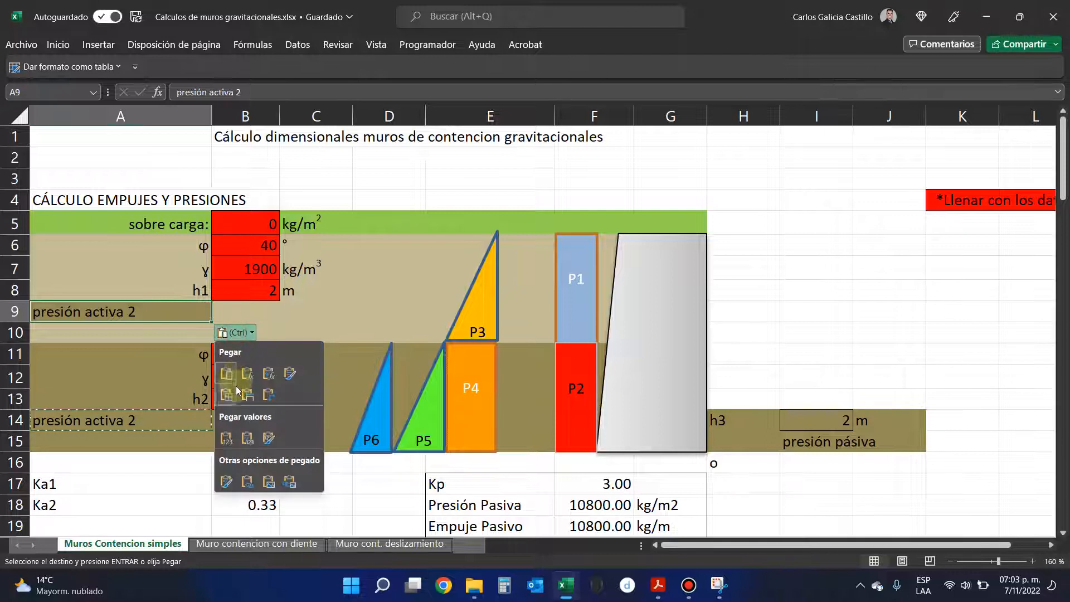
click(226, 438)
double_click(200, 315)
double_click(204, 313)
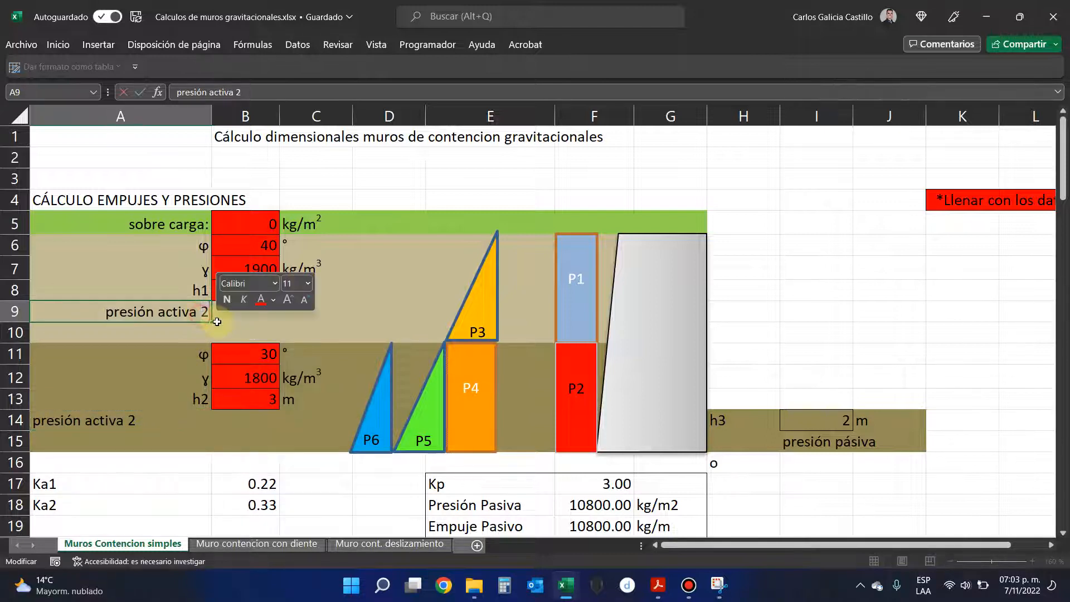
text(1)
key(Return)
click(208, 311)
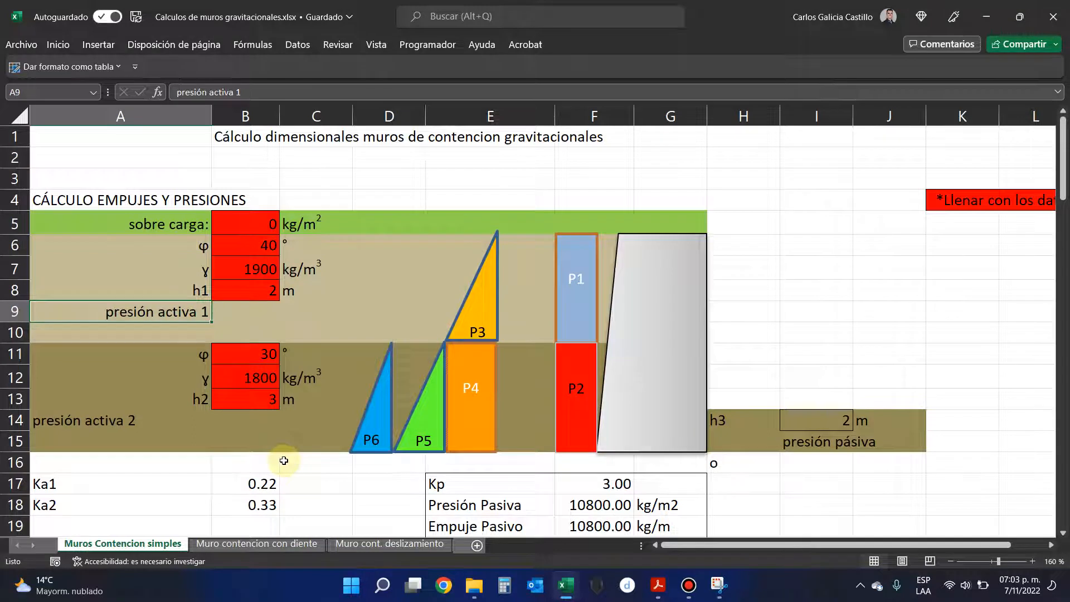
- Select the Kp formula in F17, and find Rankine's passive coefficient Kp for a horizontal surface on page 19 of Teoría de estribos.pdf in Acrobat
scroll(397, 479, down, 1)
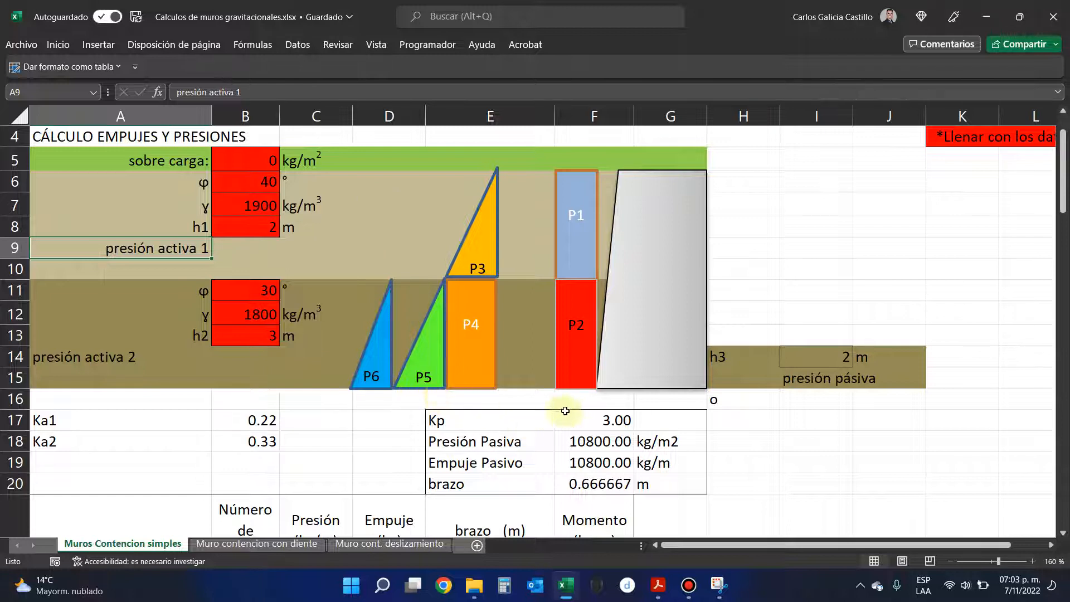
click(580, 421)
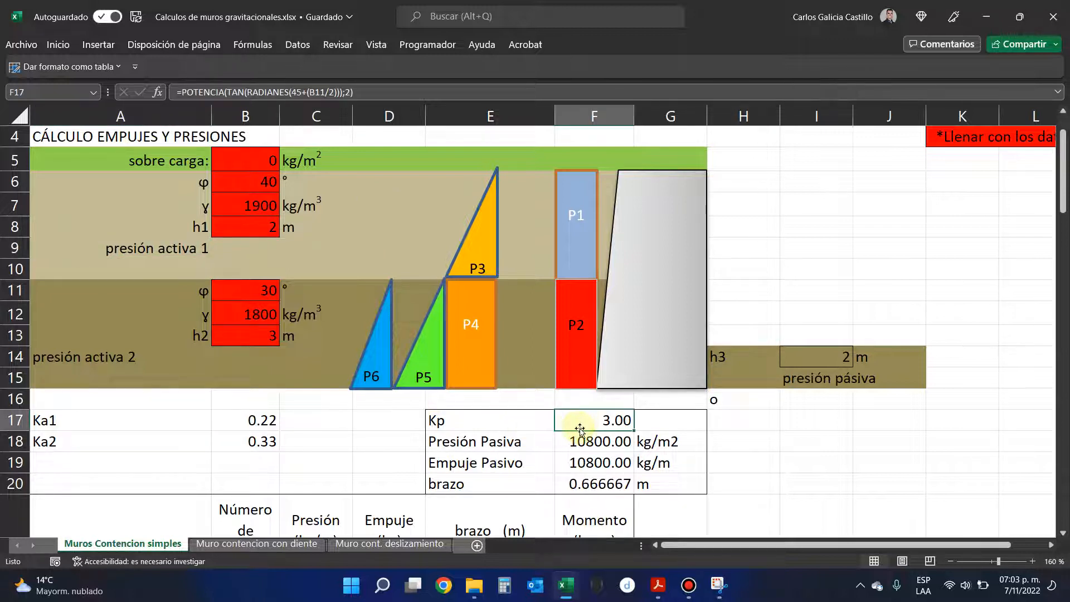
click(658, 585)
key(ctrl+1)
scroll(619, 457, down, 15)
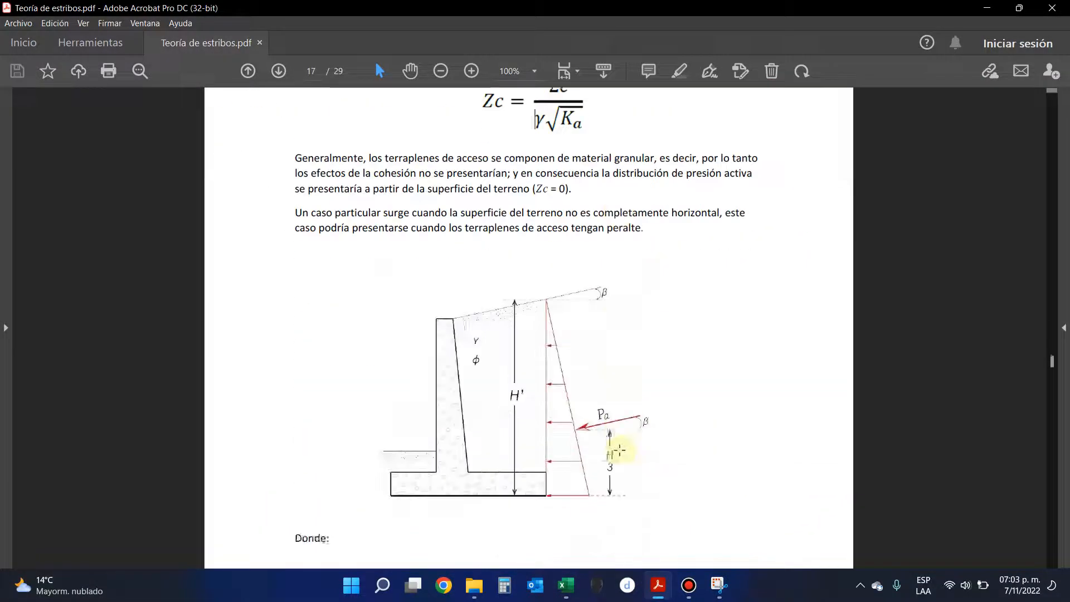
scroll(609, 464, down, 12)
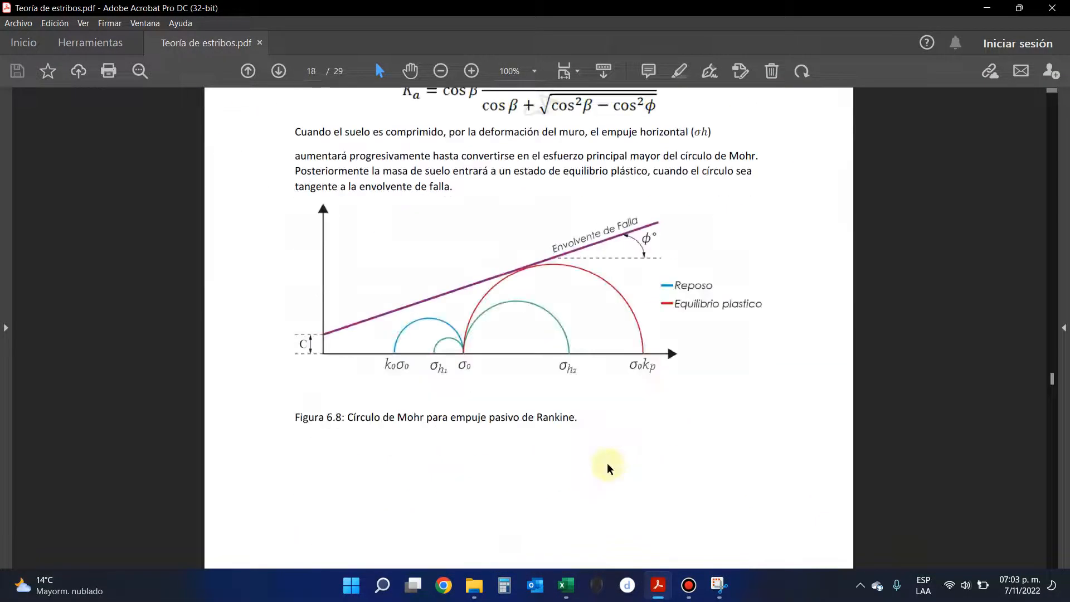
scroll(608, 470, down, 5)
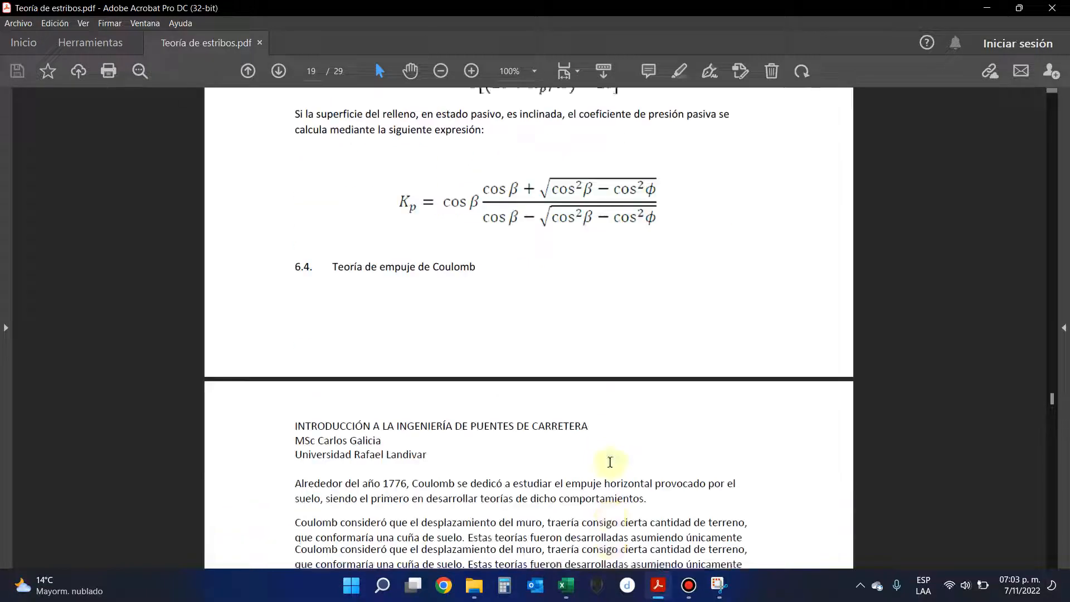
scroll(613, 465, up, 5)
click(687, 377)
scroll(613, 209, up, 10)
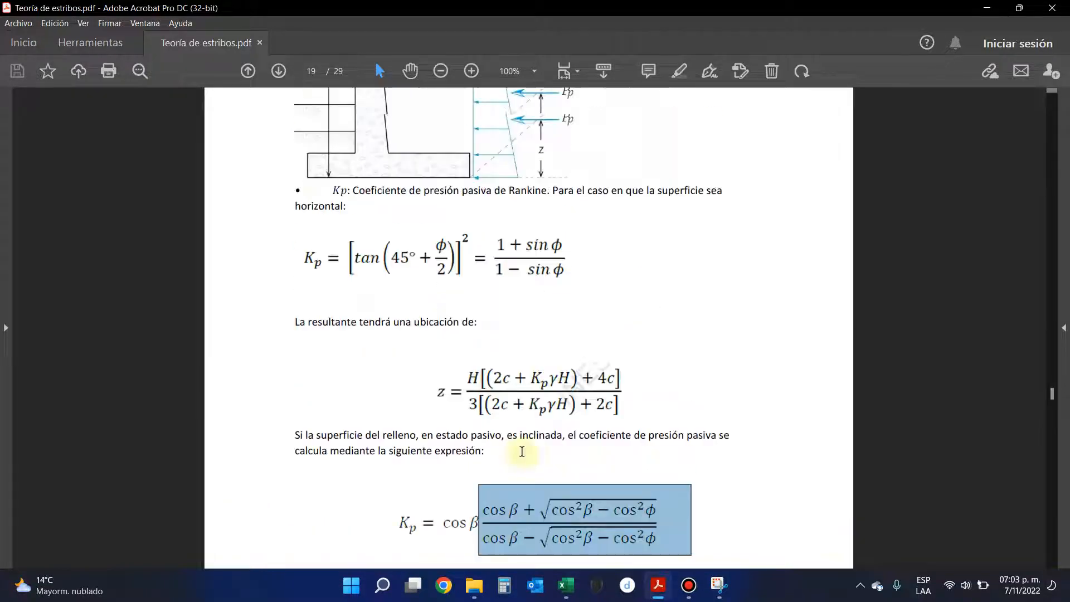
ctrl+scroll(707, 335, down, 1)
scroll(703, 341, down, 5)
scroll(701, 345, down, 3)
scroll(703, 341, up, 3)
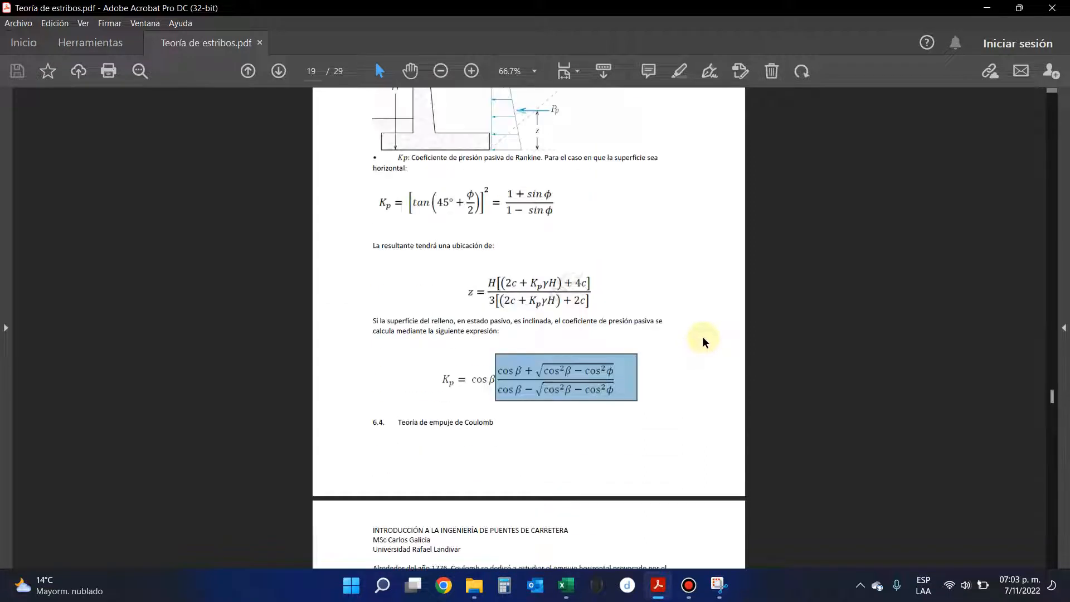
ctrl+scroll(418, 216, up, 4)
scroll(384, 211, up, 1)
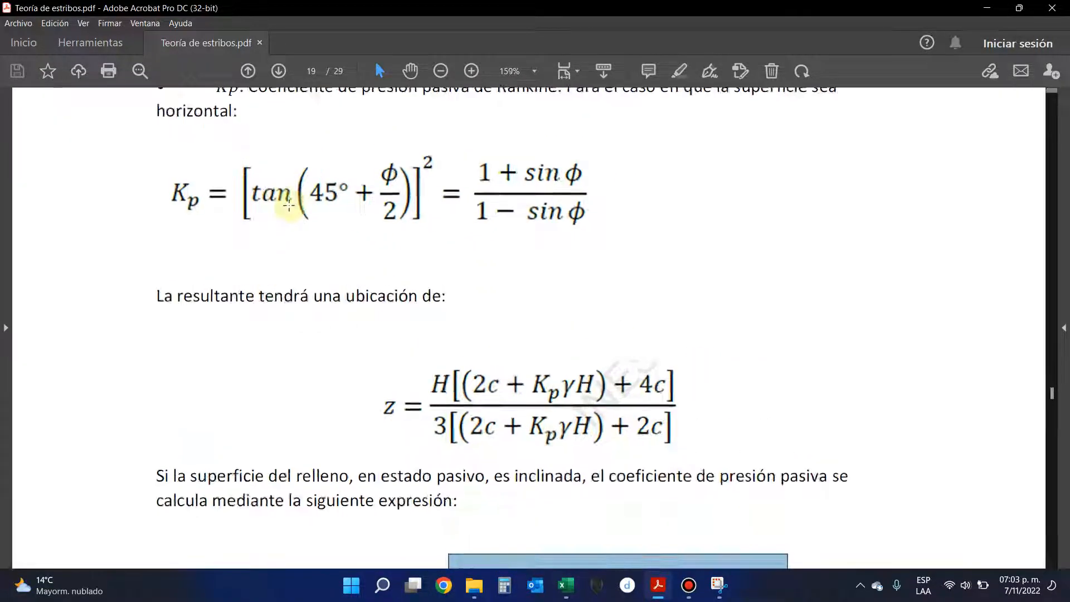
ctrl+scroll(276, 174, up, 1)
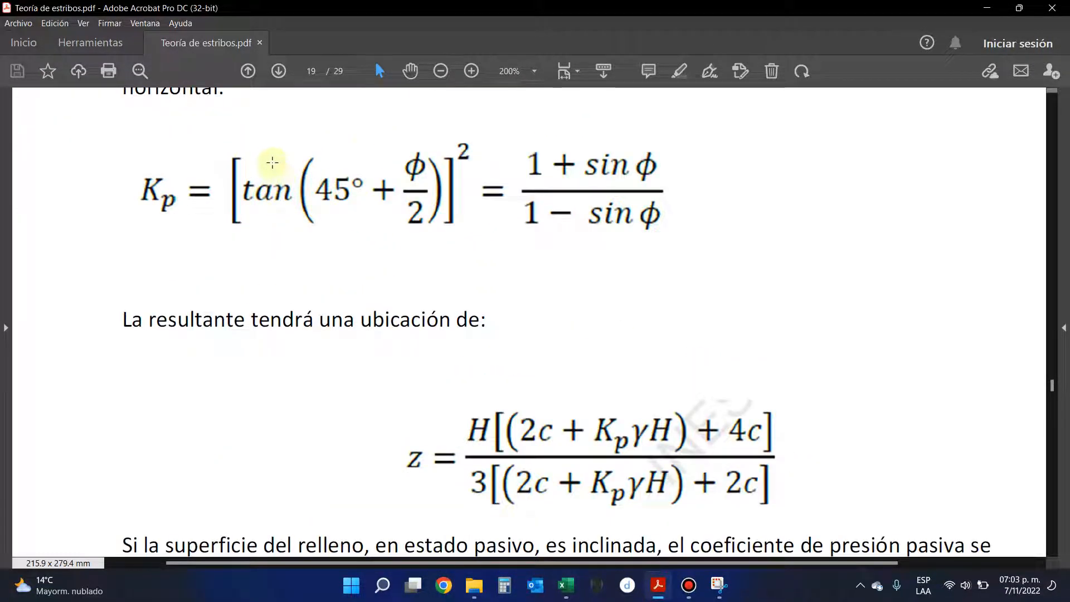
- Mark the plus sign between 45° and φ/2 in the tangent form of the Kp equation
click(364, 169)
drag(384, 200, 397, 216)
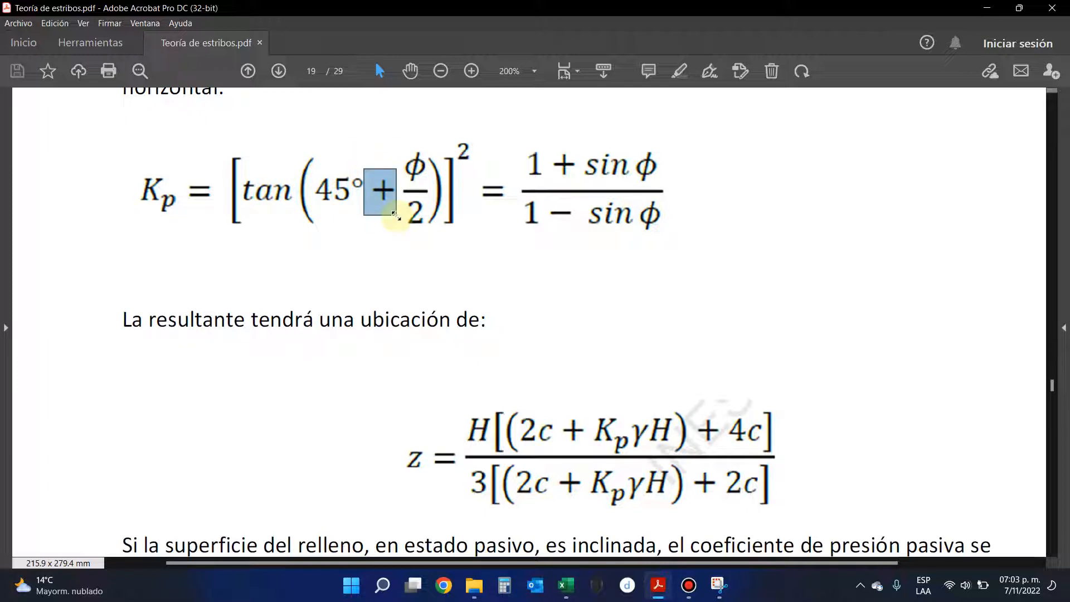
click(399, 271)
drag(376, 162, 408, 225)
click(353, 260)
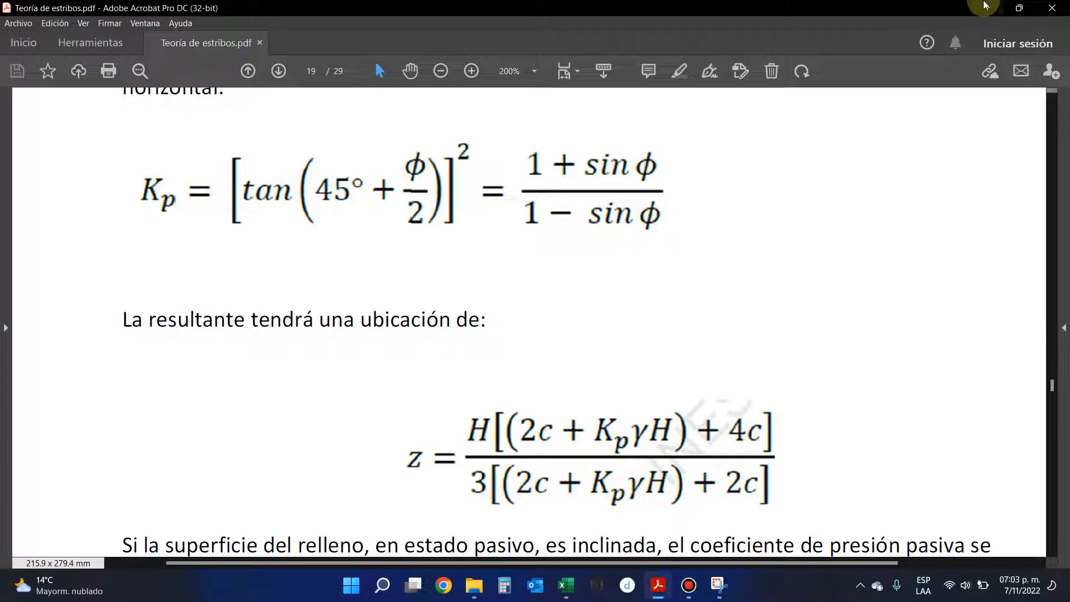
- Return to the Calculos de muros gravitacionales workbook and check the Kp formula's TAN, RADIANES(45+(B11/2)) and squared exponent terms
click(990, 7)
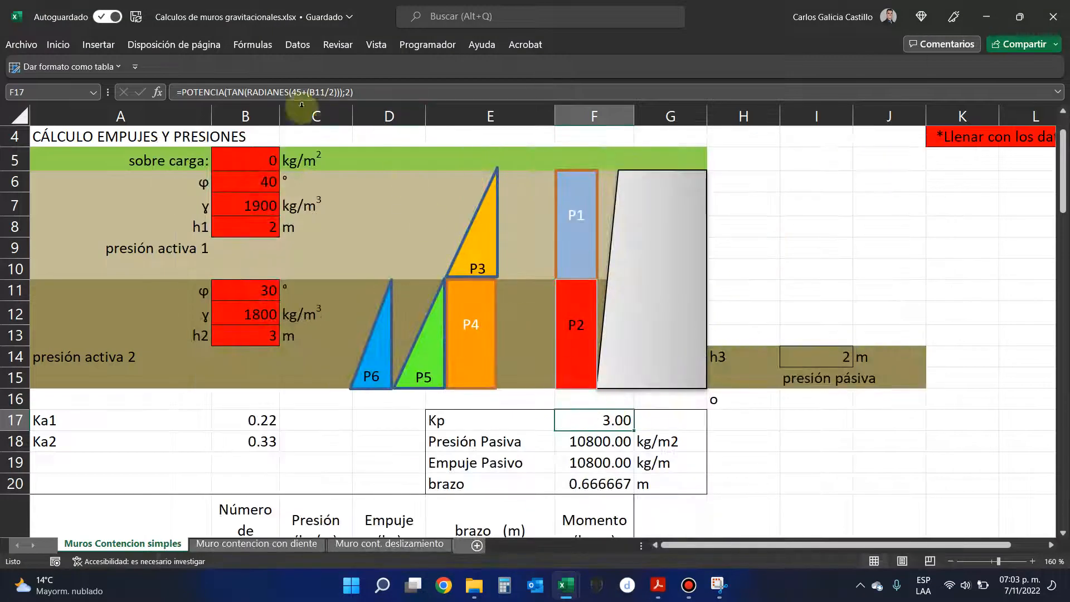
drag(232, 92, 261, 91)
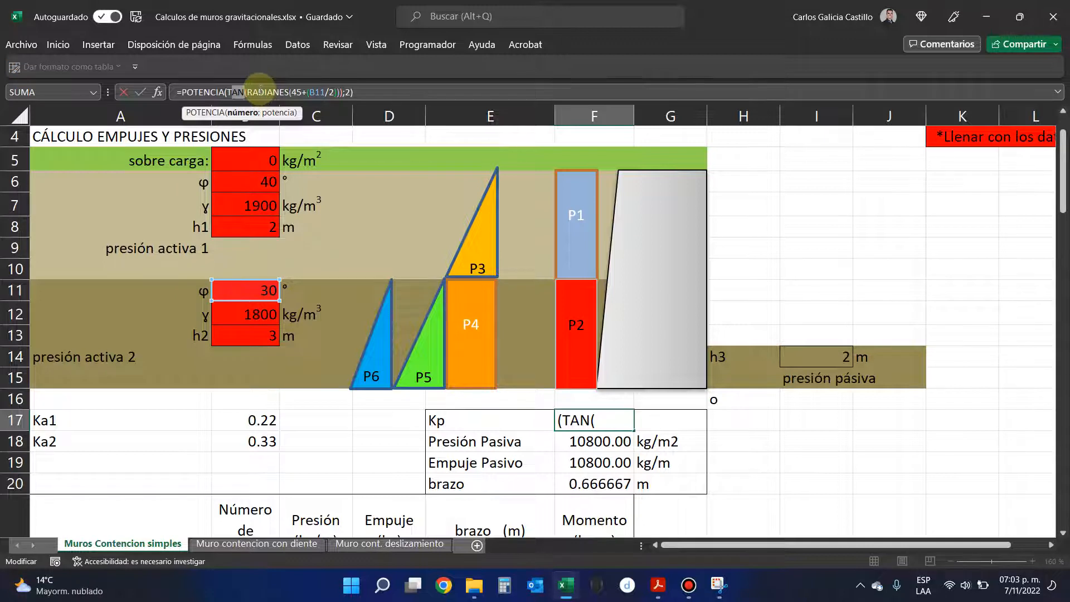
click(304, 91)
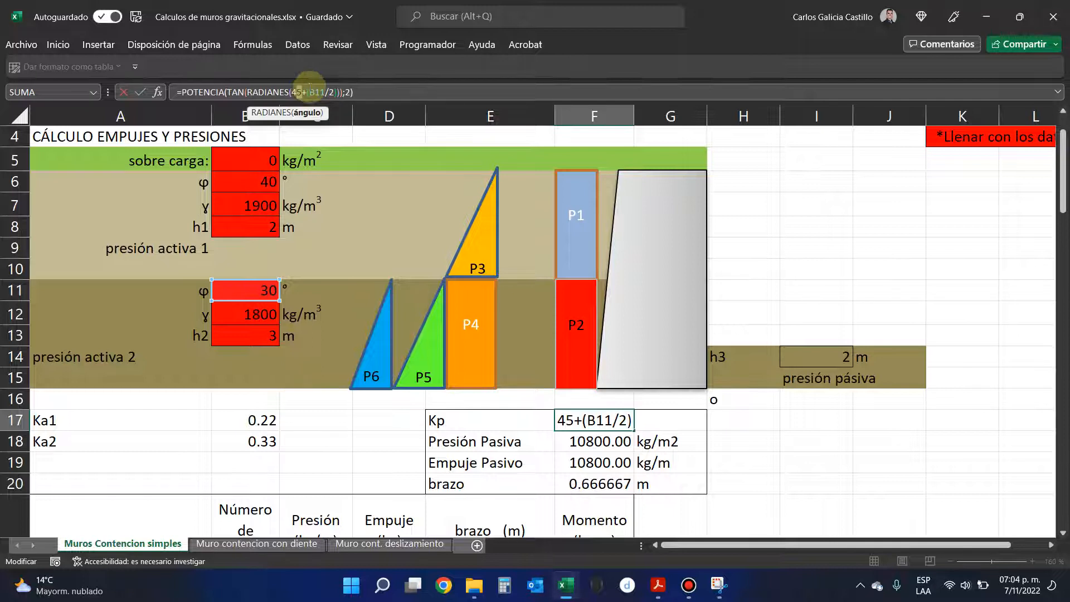
click(347, 93)
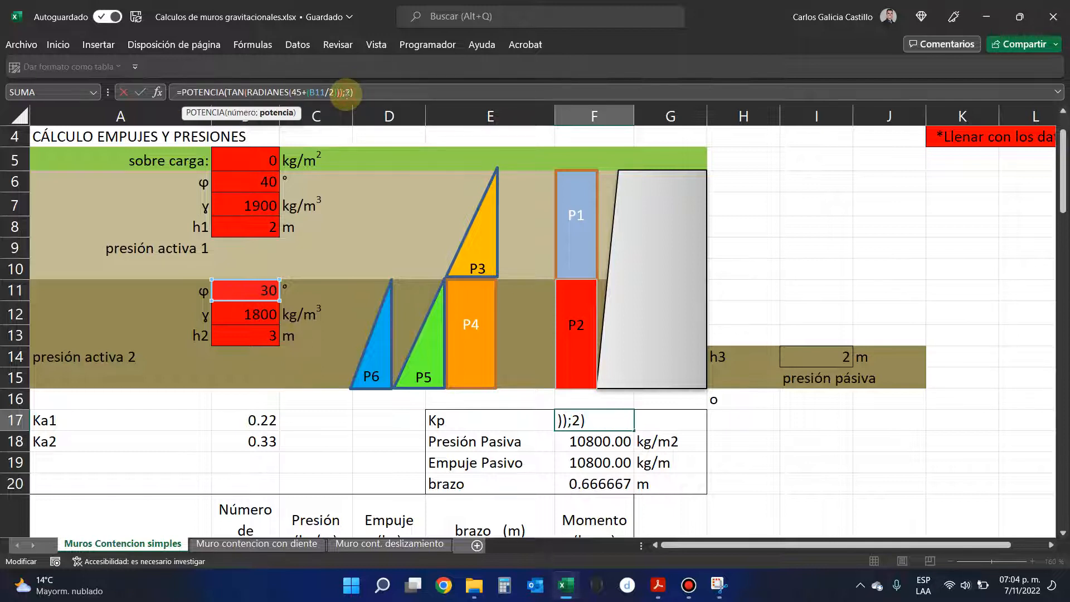
key(Return)
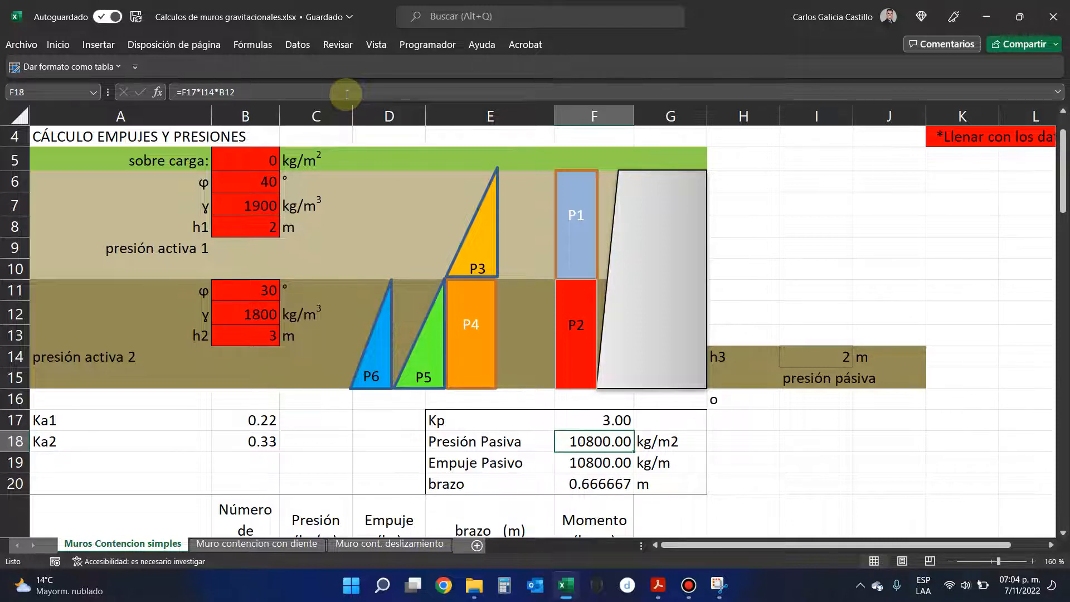
- Examine the Presión Pasiva formula in F18 with its referenced cells, and the Empuje Pasivo formula in F19
click(346, 93)
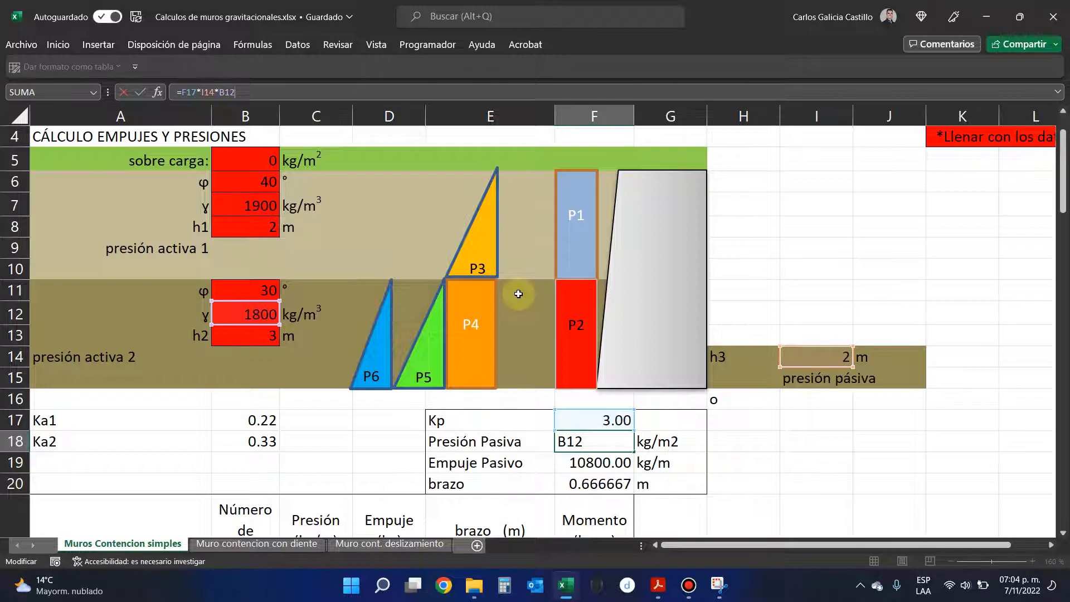
key(Return)
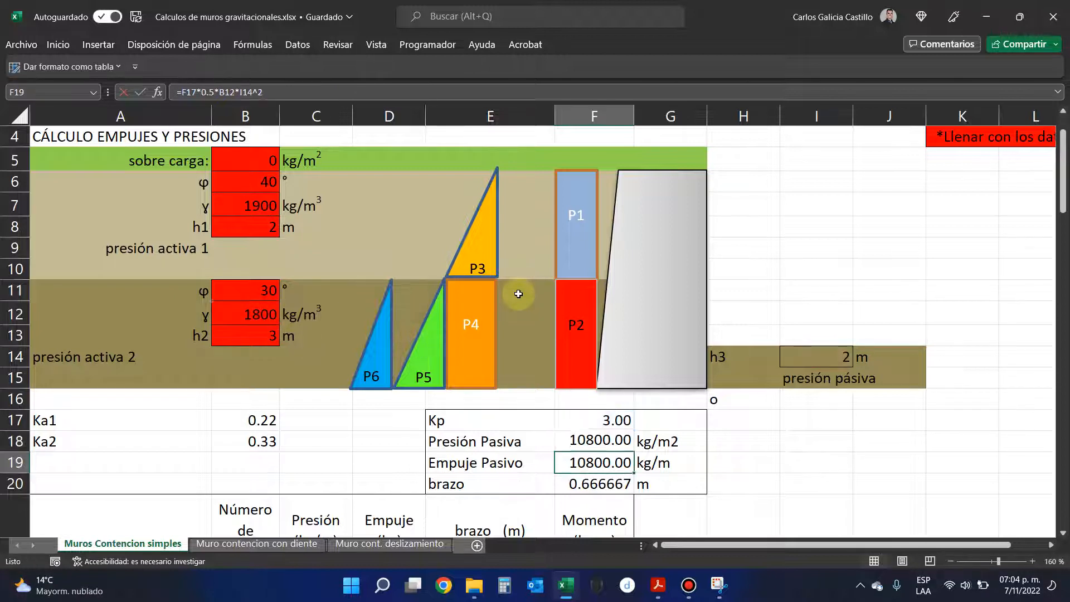
scroll(485, 446, down, 2)
scroll(496, 445, up, 2)
- Move the passive pressure block from E17:G20 to H21:J24, beside the pressure table
drag(497, 427, 662, 477)
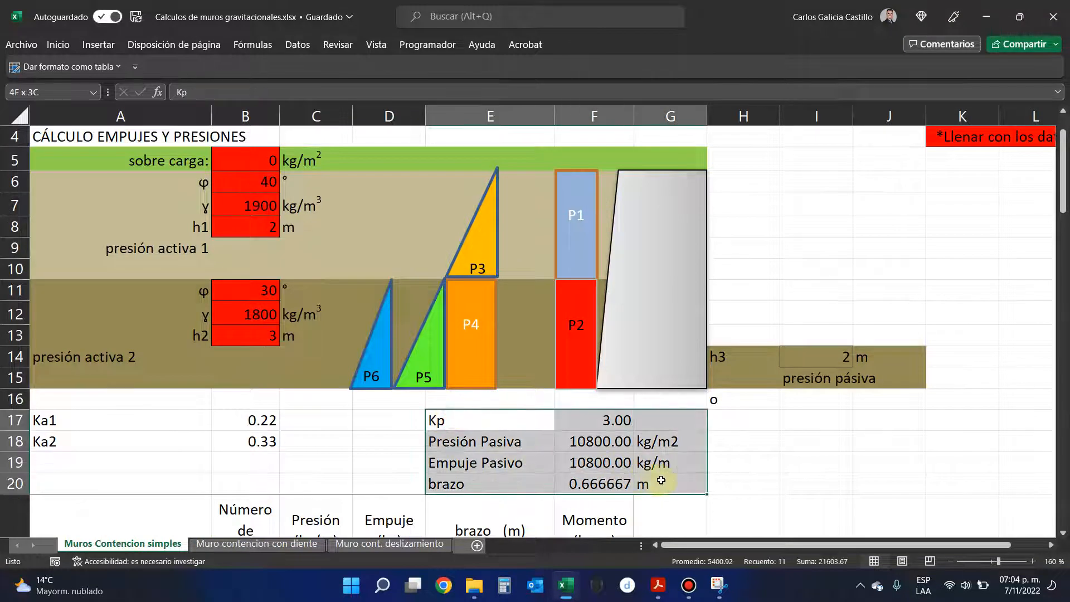
scroll(250, 408, down, 4)
drag(55, 253, 561, 476)
drag(439, 167, 918, 384)
click(859, 437)
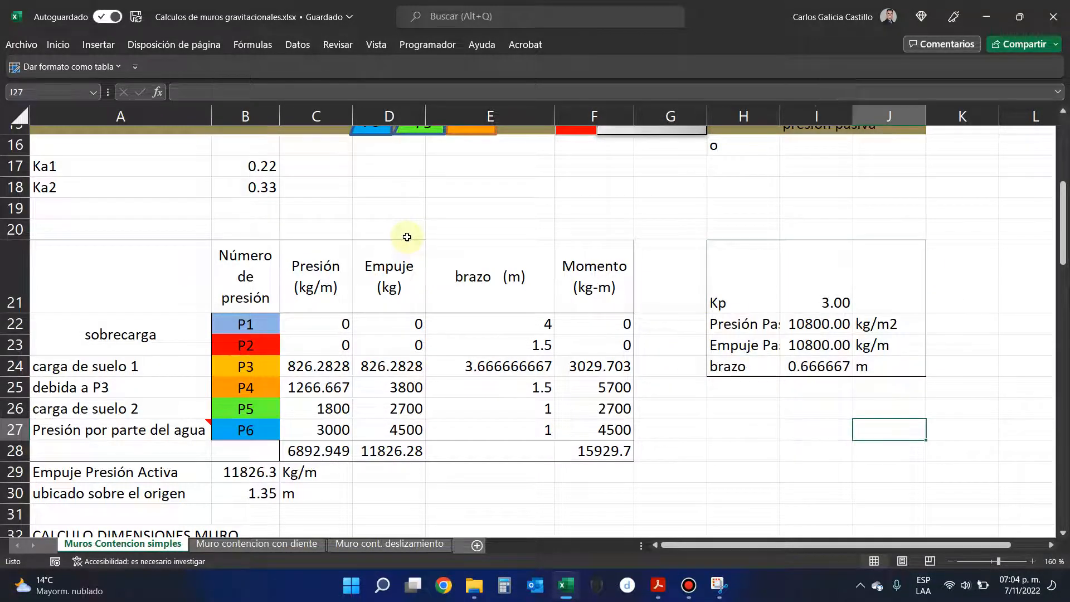
- Merge and centre A20:F20 above the active pressure table and title it PRESIÓN ACTIVA
drag(125, 232, 599, 233)
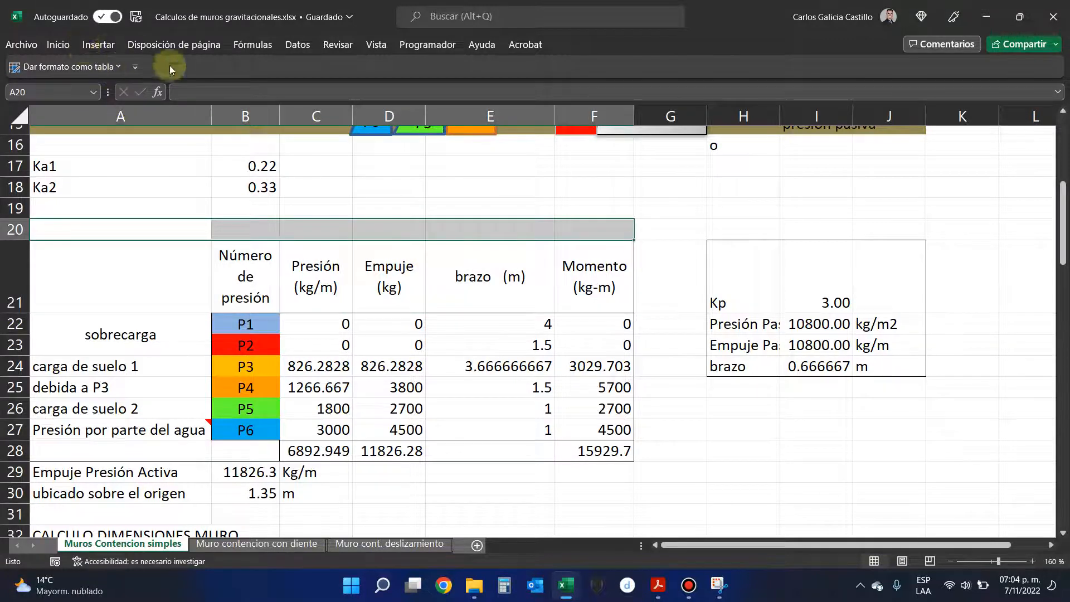
click(73, 49)
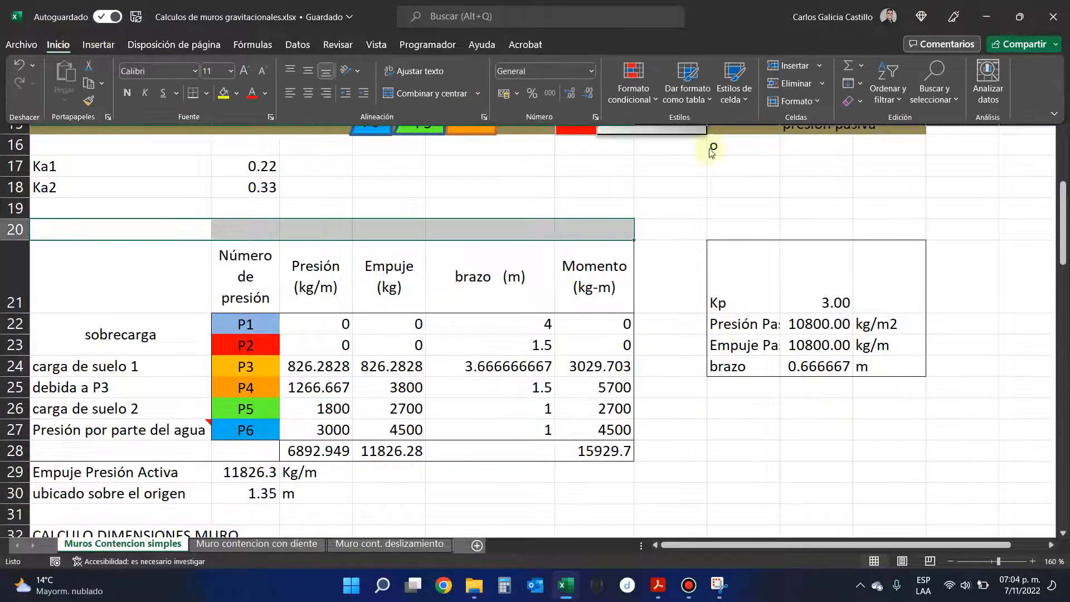
click(1052, 112)
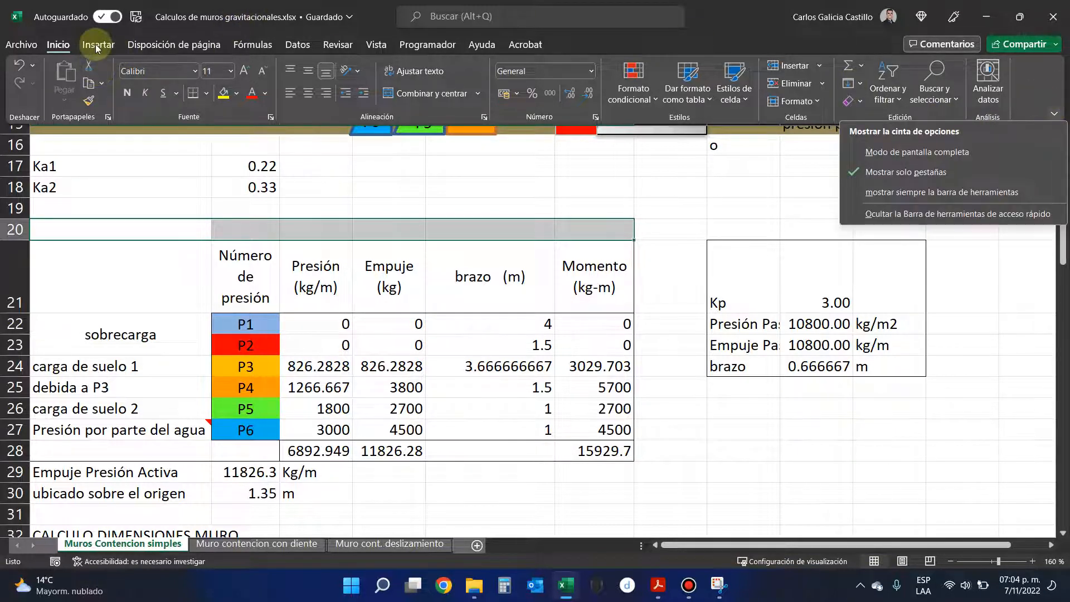
double_click(55, 49)
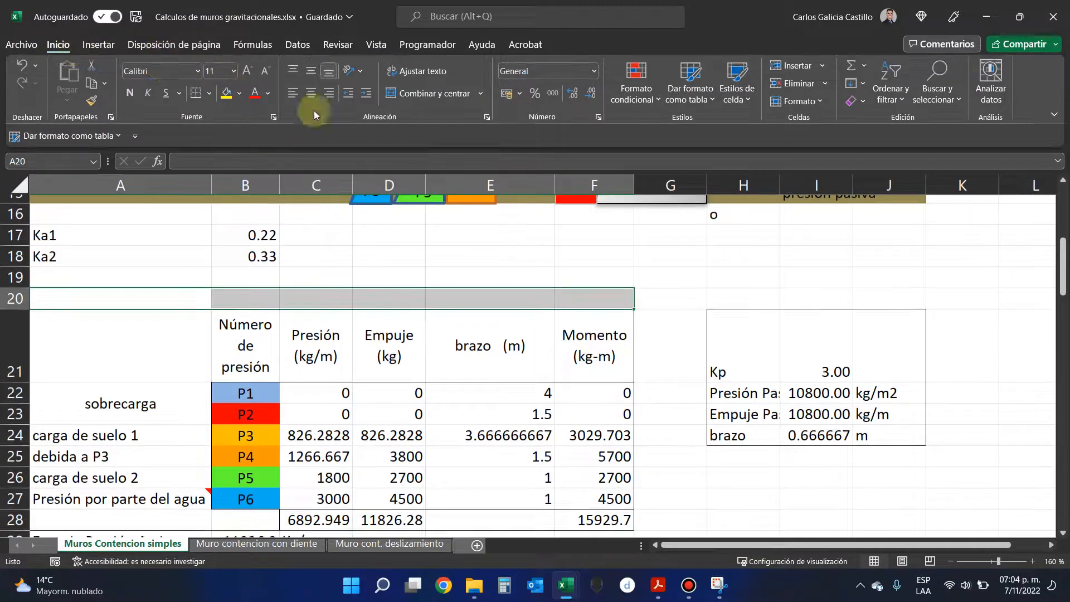
text(PRESIÓN ACTIVA)
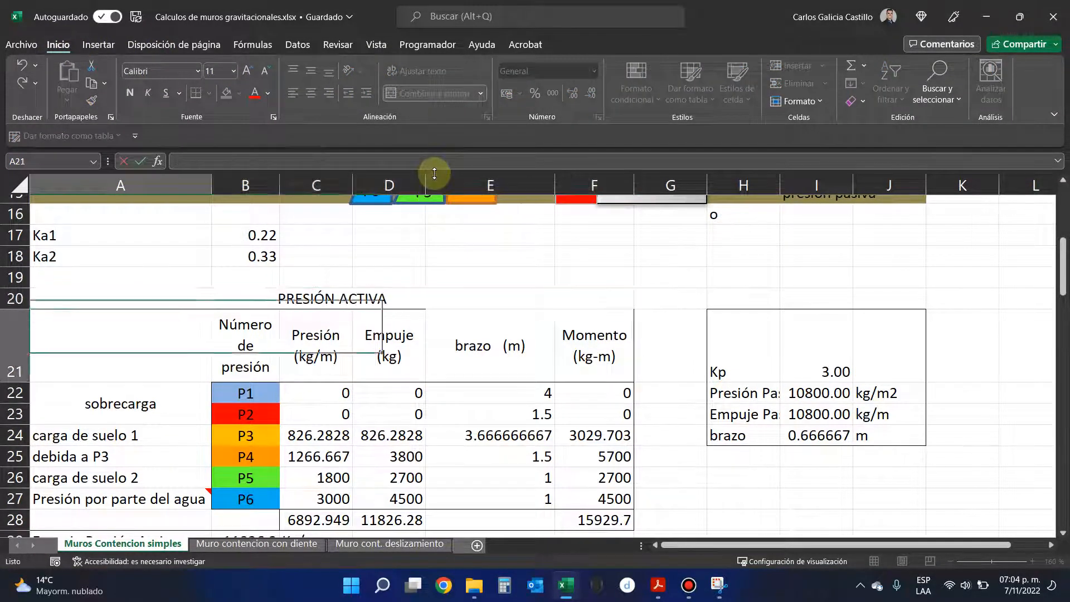
key(Tab)
- Enter the title Presión Pasiva in H20 above the passive pressure block
text(PRESIÓN PA)
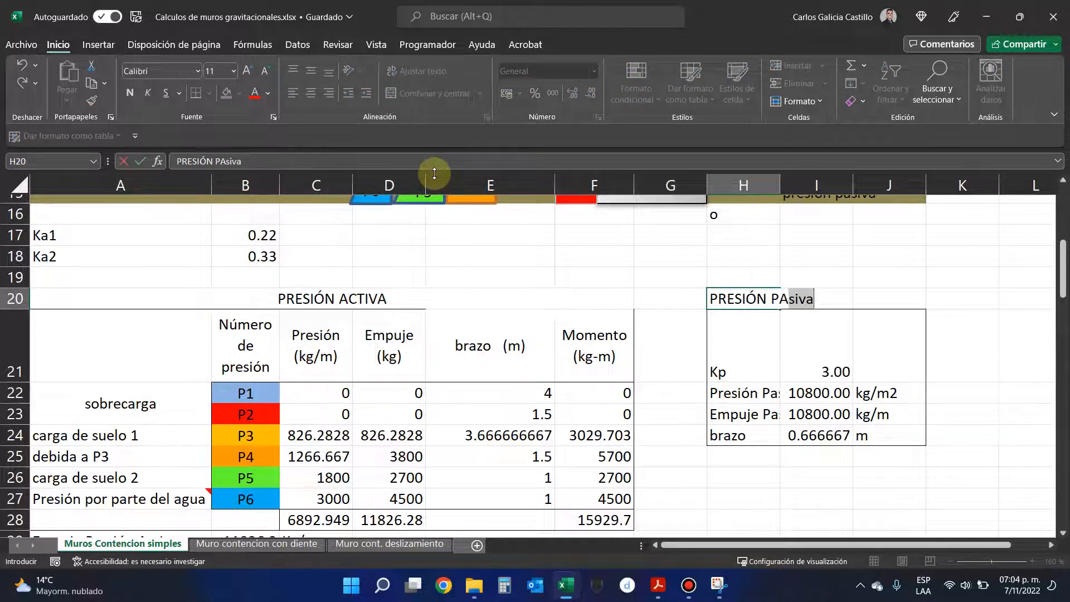
key(Return)
text(A)
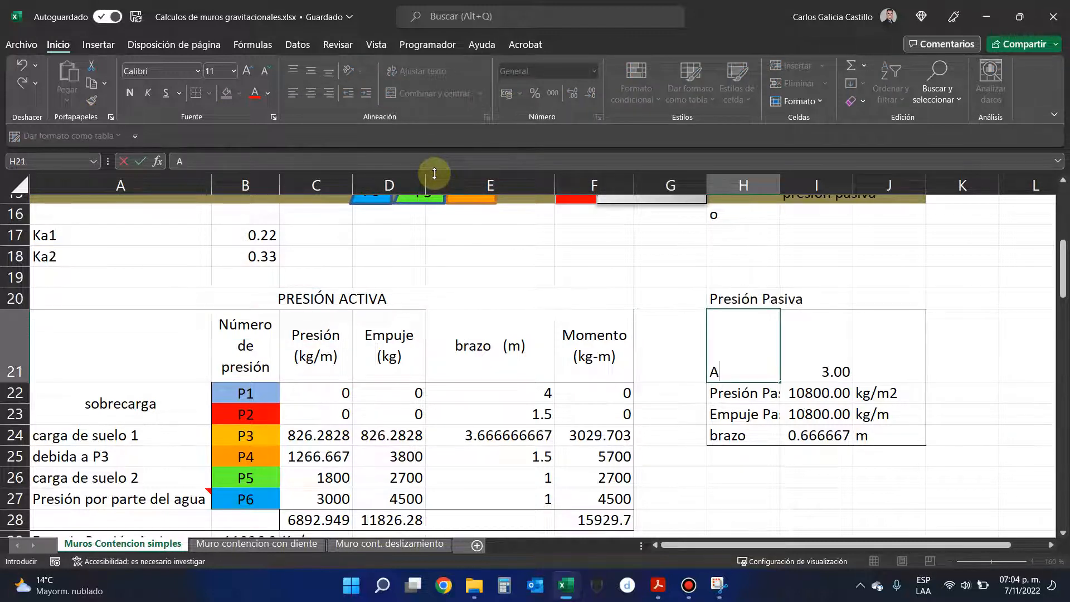
key(Escape)
- Fit the width of column H to its passive pressure labels
click(736, 414)
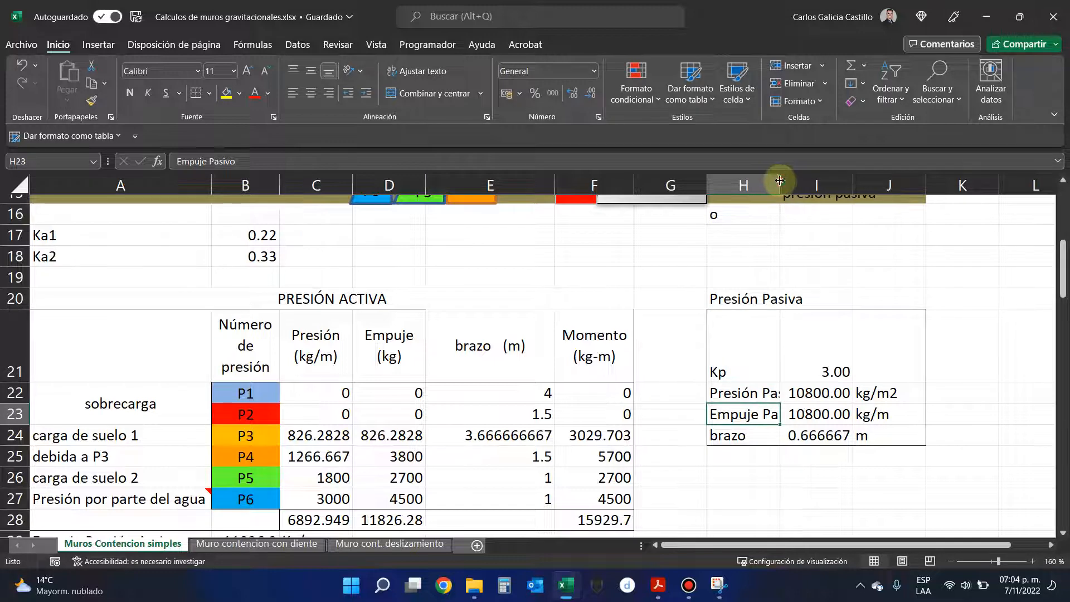
double_click(779, 184)
scroll(759, 306, up, 5)
scroll(761, 309, down, 8)
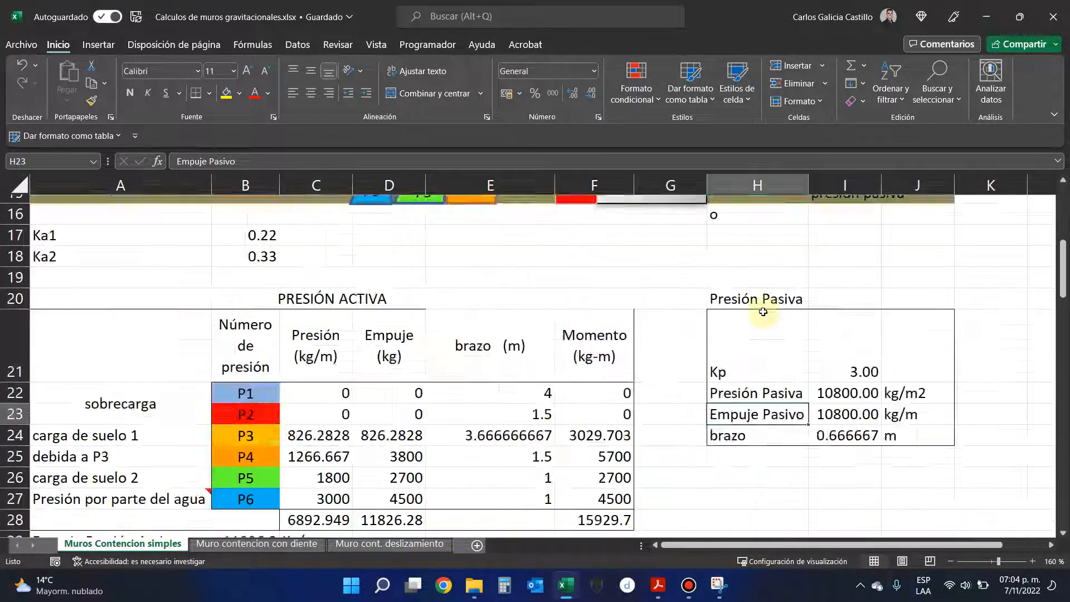
scroll(763, 311, up, 3)
- Check the Kp formula in I21 and the lower soil's friction angle φ in B11 that it uses
click(823, 355)
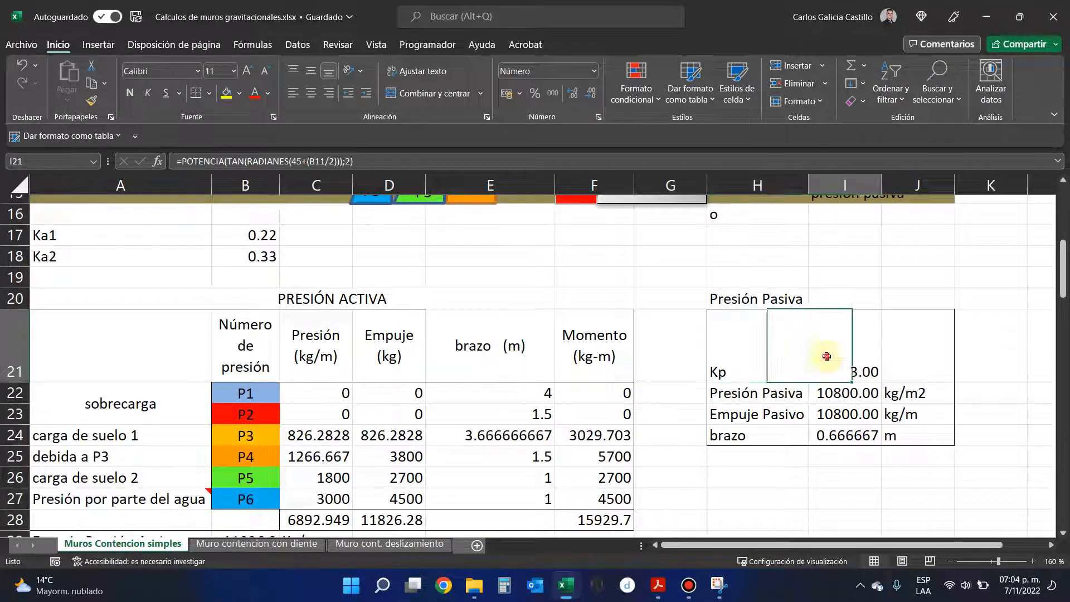
scroll(813, 406, up, 2)
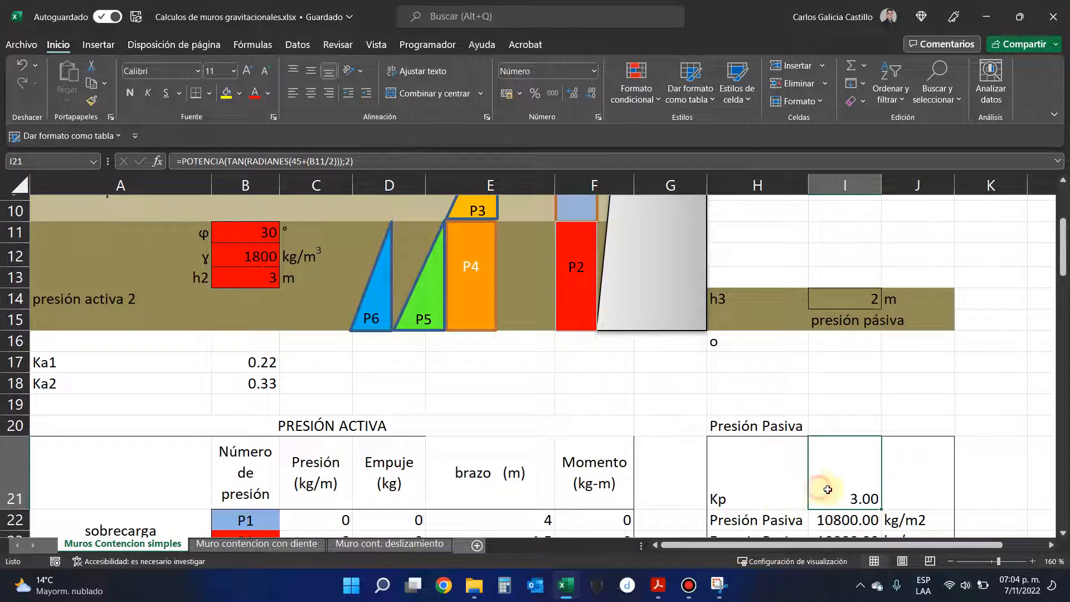
click(310, 161)
key(Return)
scroll(923, 443, down, 1)
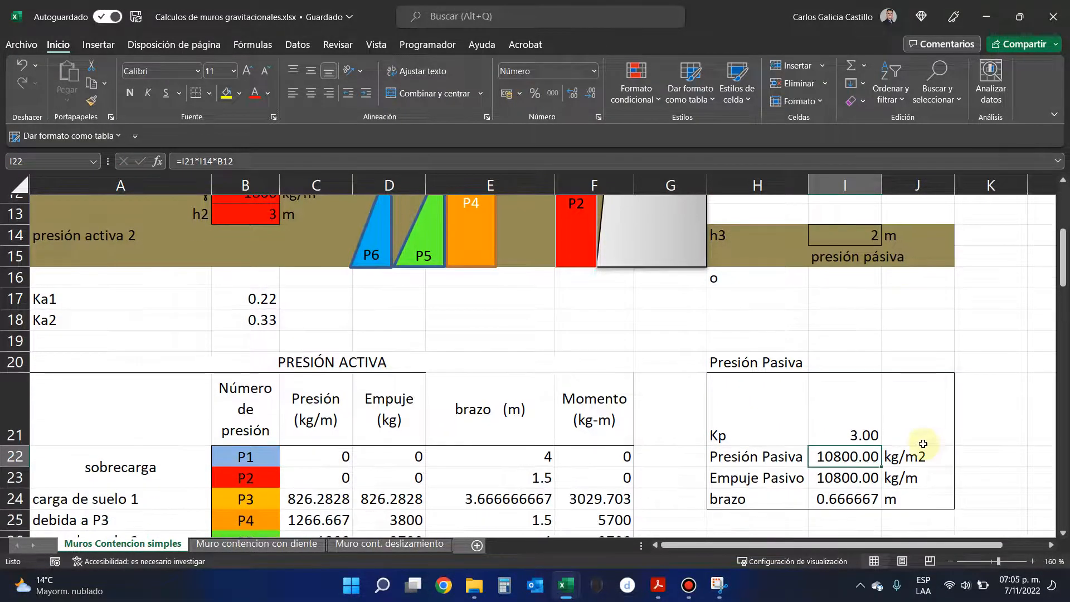
click(840, 260)
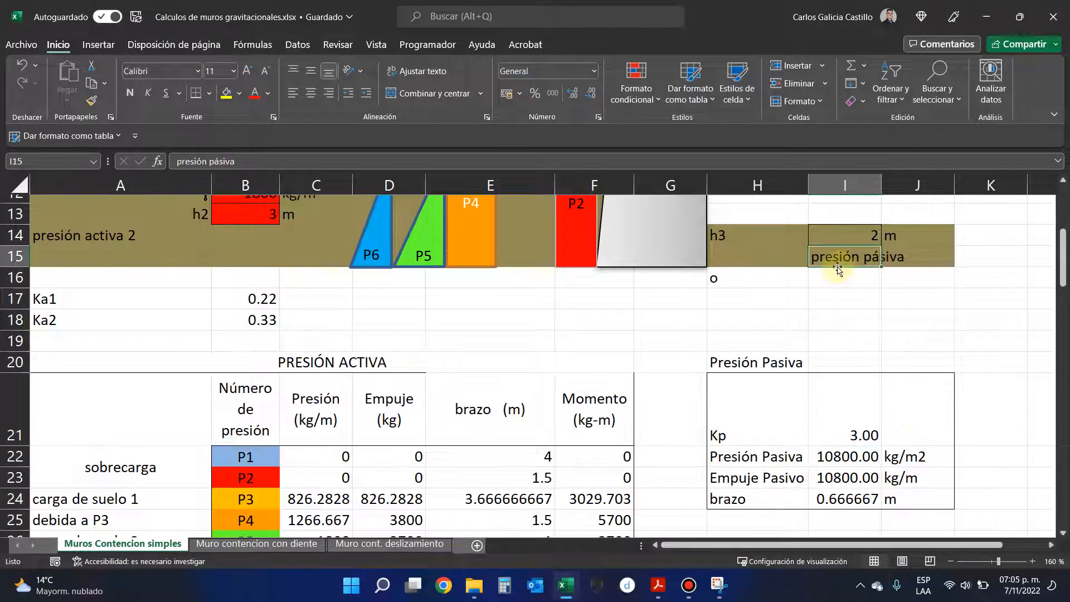
scroll(723, 283, up, 1)
drag(259, 233, 276, 230)
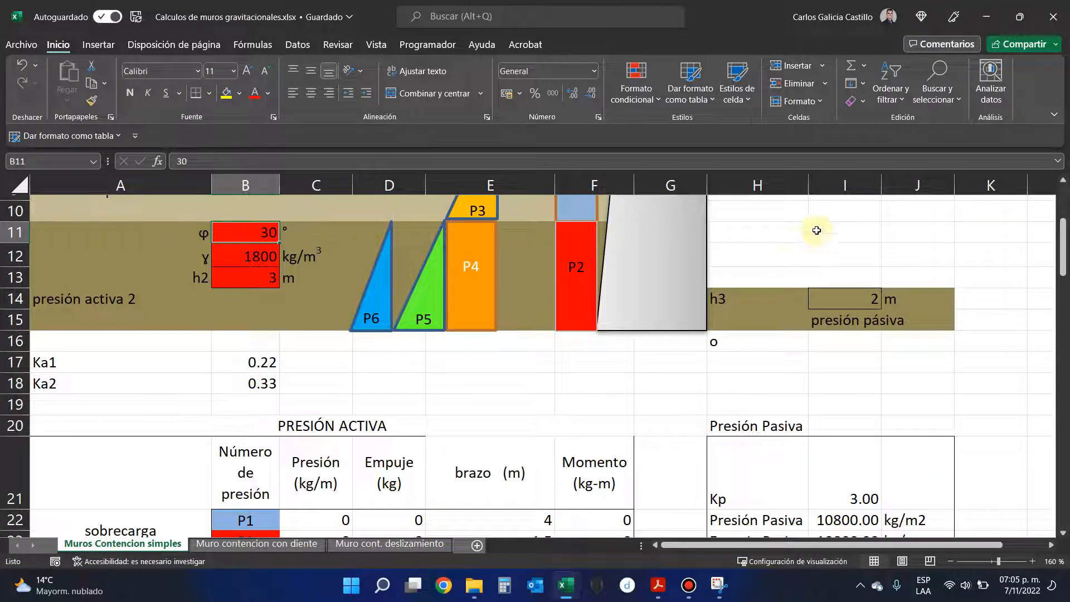
- Examine the Presión Pasiva formula in I22 with its referenced cells I21, I14 and B12
scroll(872, 411, down, 2)
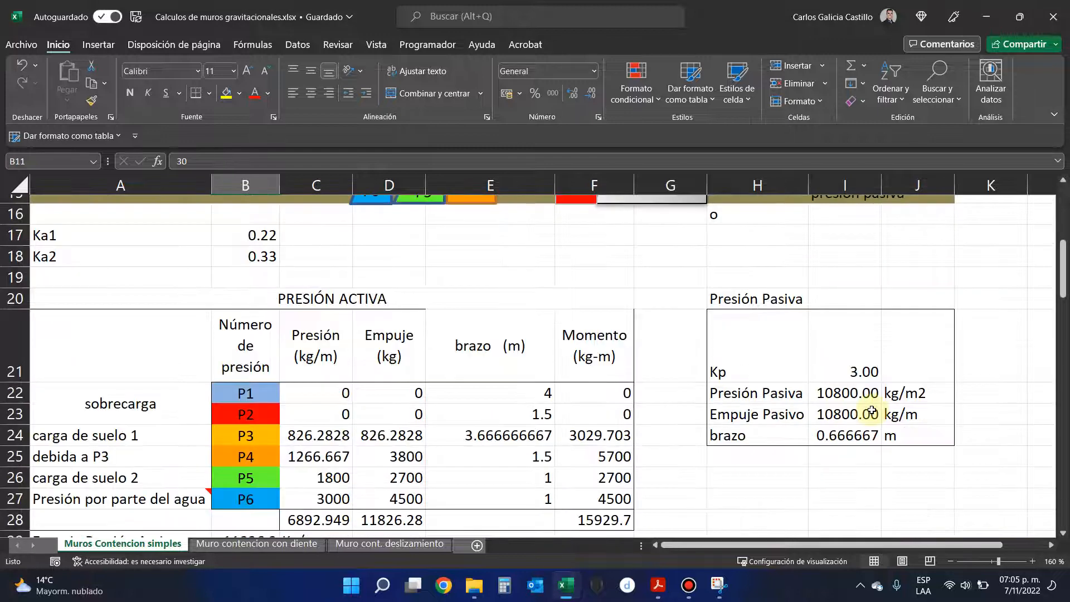
click(854, 396)
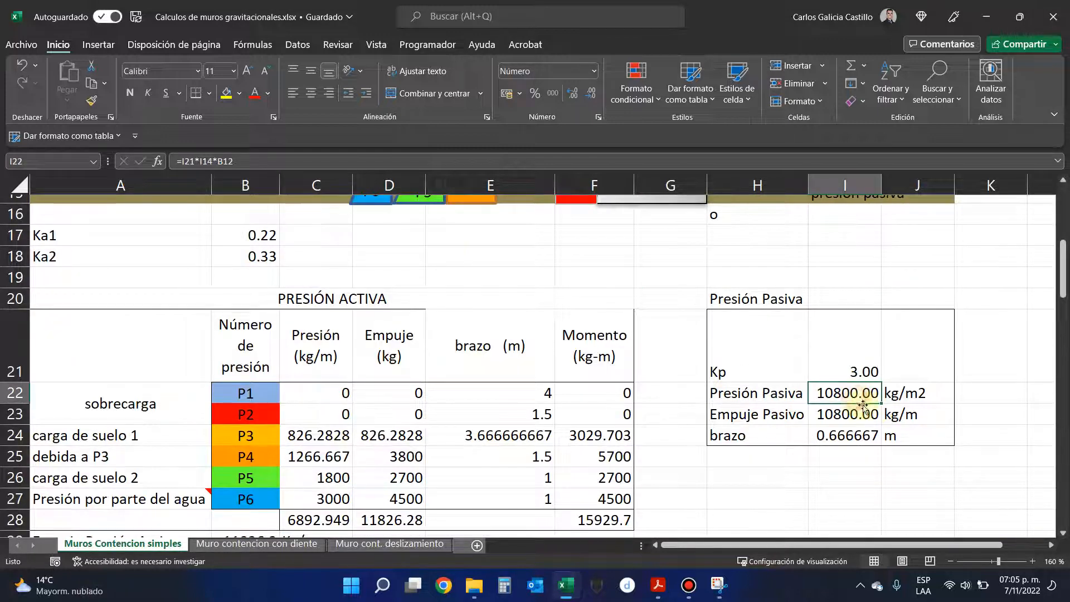
click(176, 161)
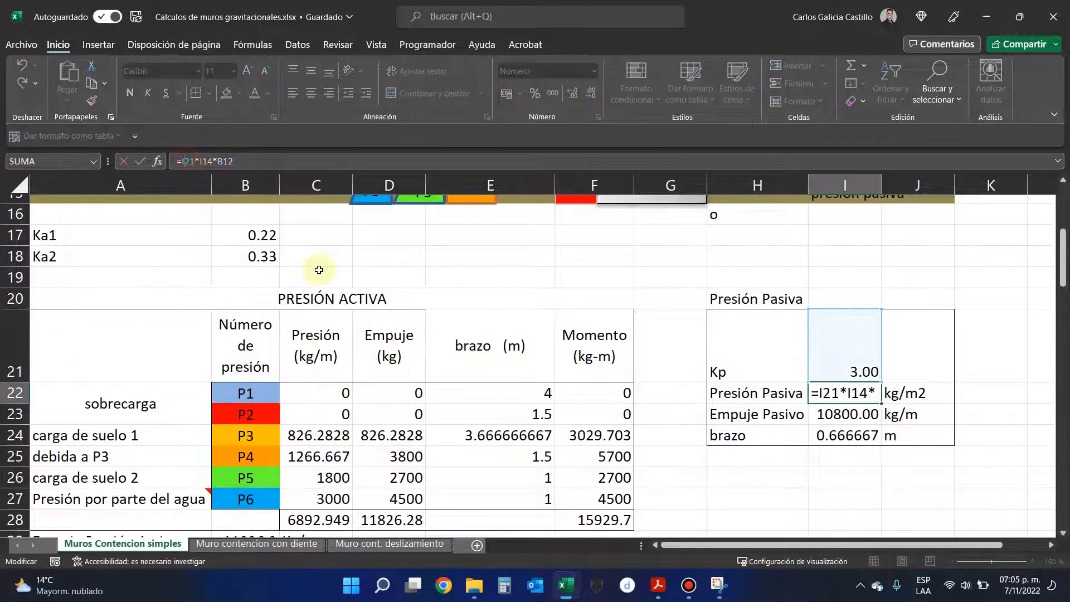
scroll(312, 270, up, 4)
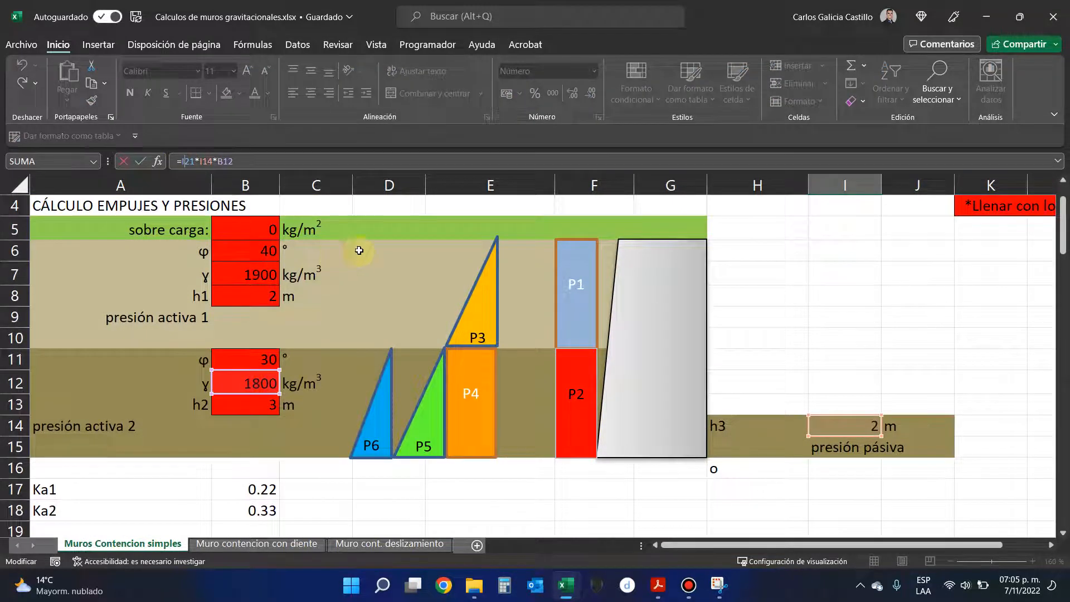
- Place a reduced, mirrored, unlabelled copy of the P3 triangle in the passive soil between h3 and its value
key(super+shift+s)
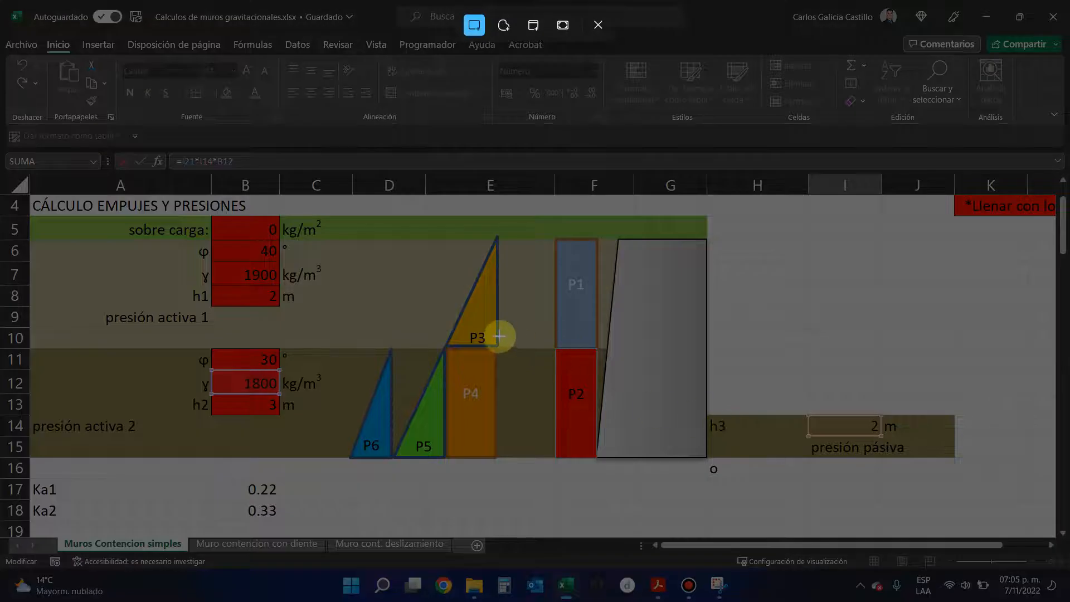
key(Escape)
click(482, 332)
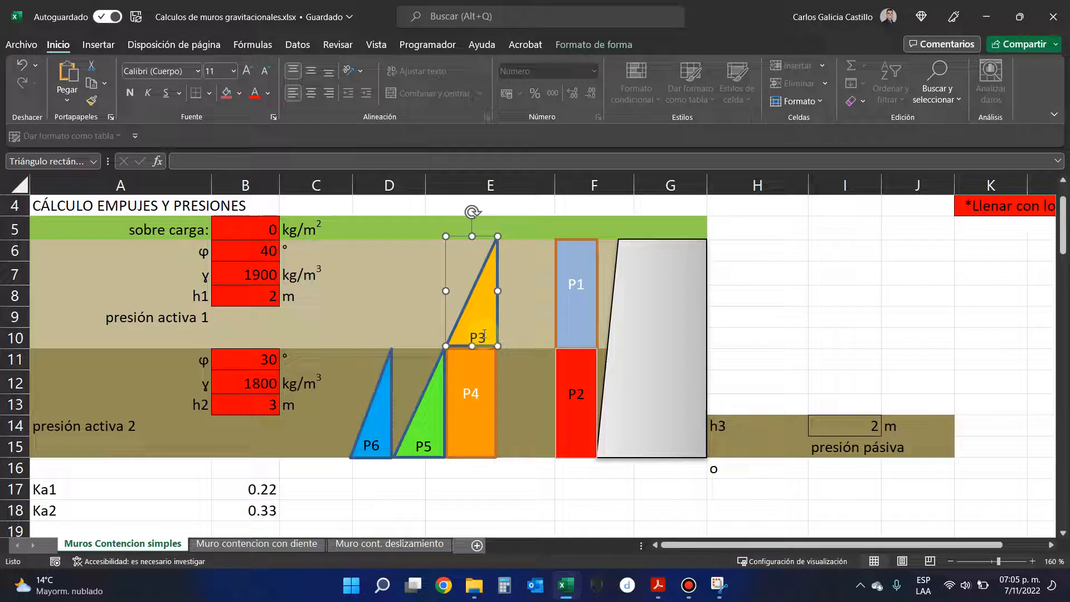
drag(455, 237, 756, 435)
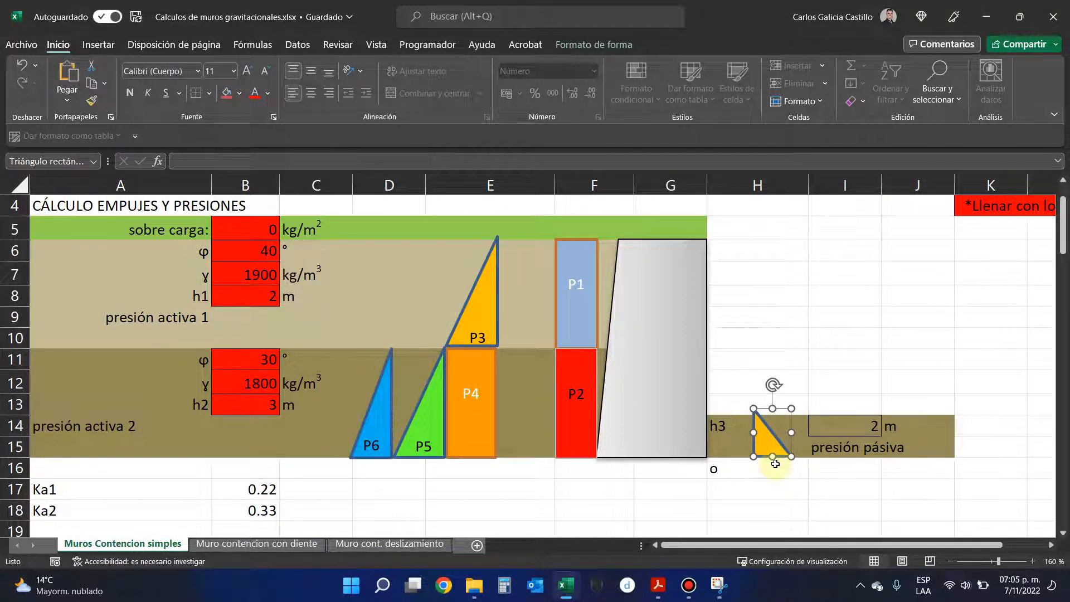
- Compare the annotated P3 snip, with its Ka·γ·H base pressure, to the passive height h3 and passive pressure block
click(715, 585)
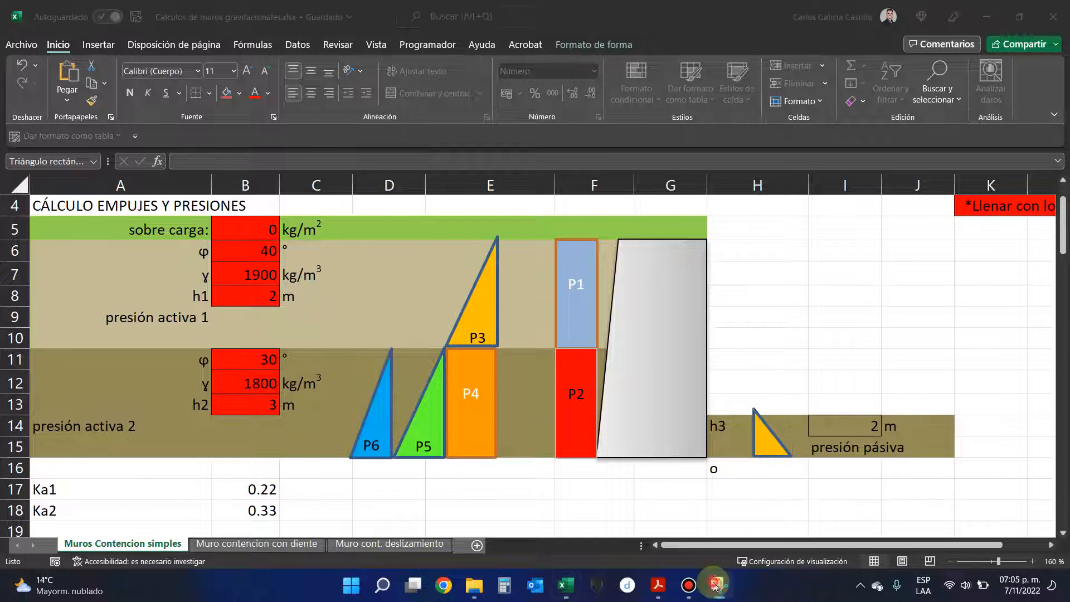
scroll(549, 470, down, 5)
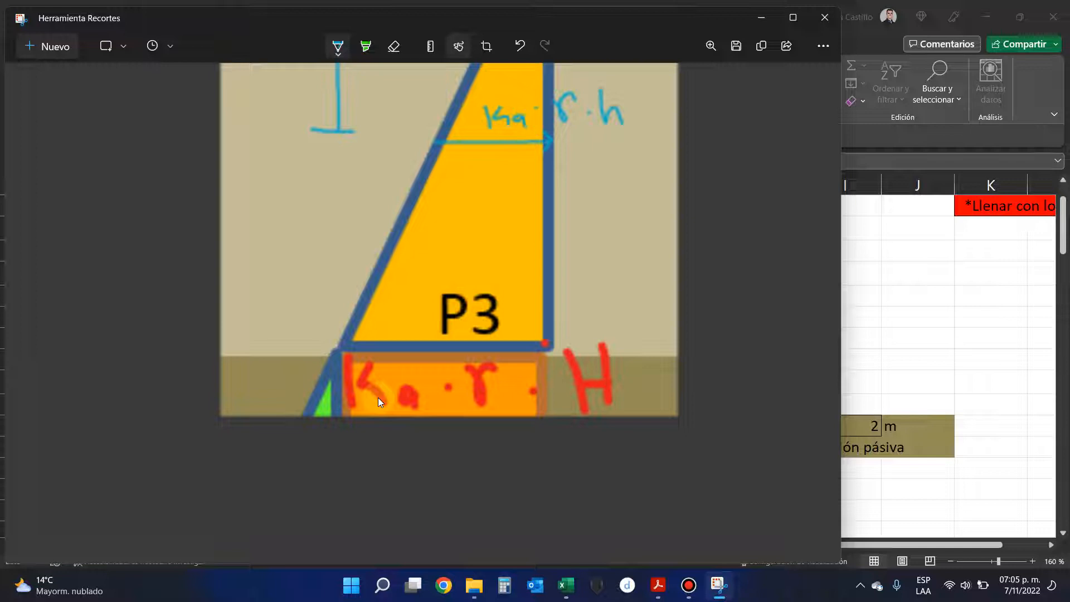
click(841, 368)
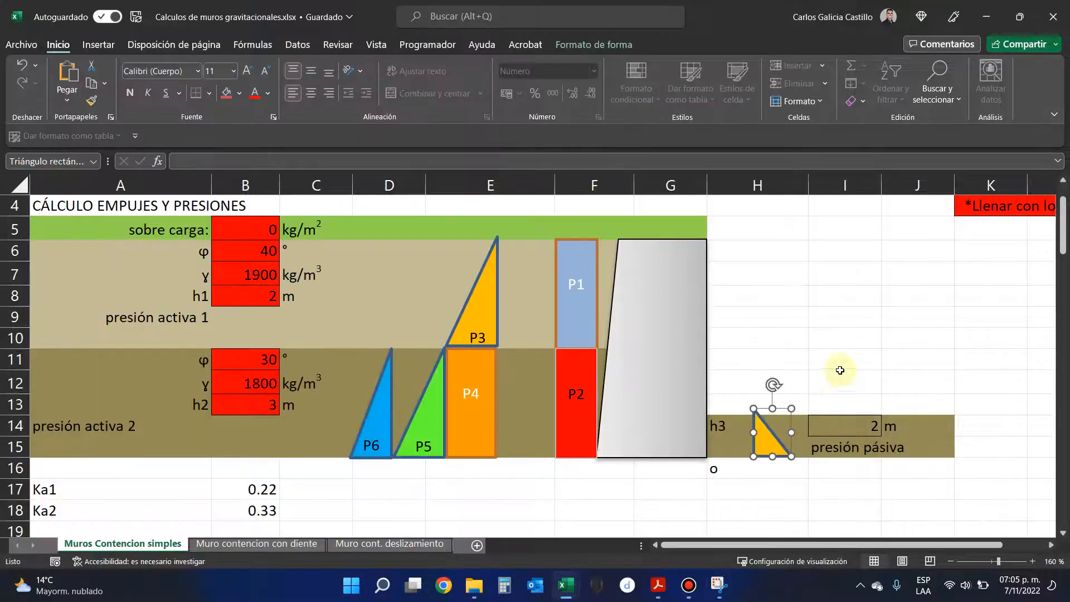
click(869, 426)
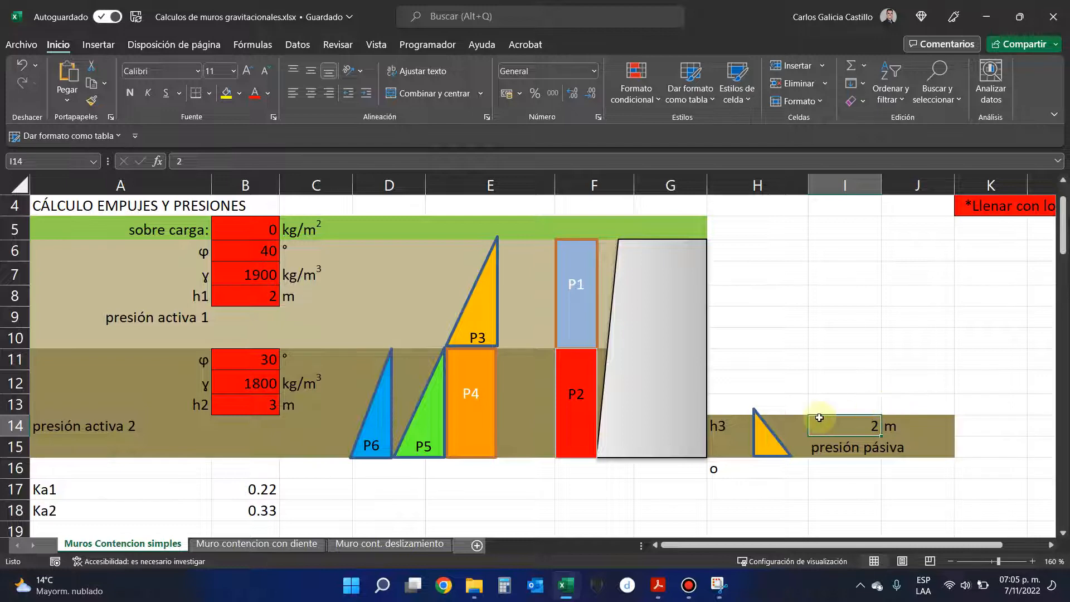
scroll(811, 432, down, 2)
scroll(811, 433, down, 2)
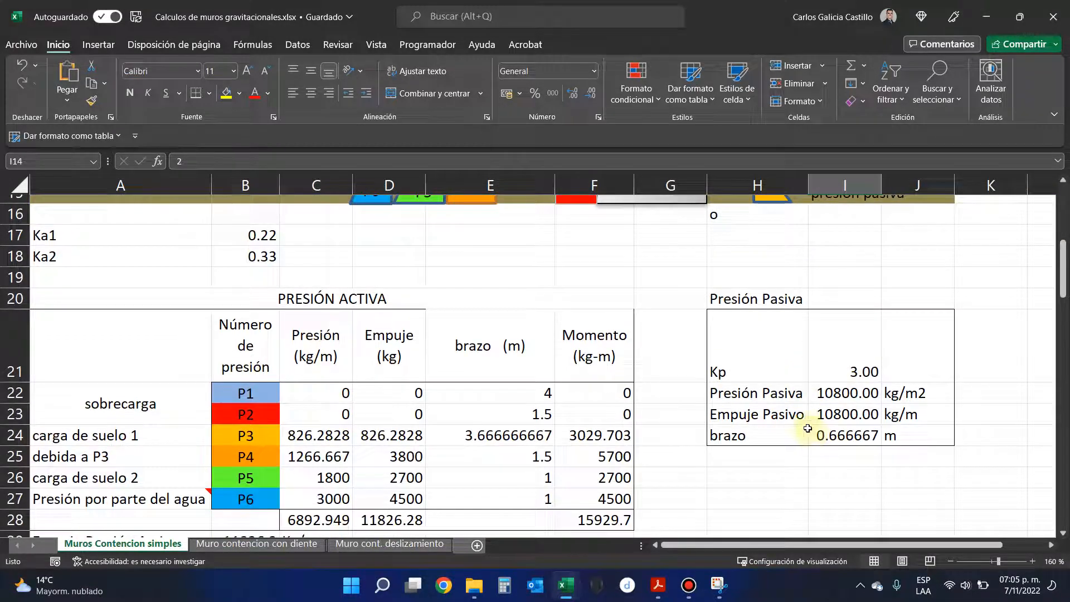
click(689, 585)
click(890, 158)
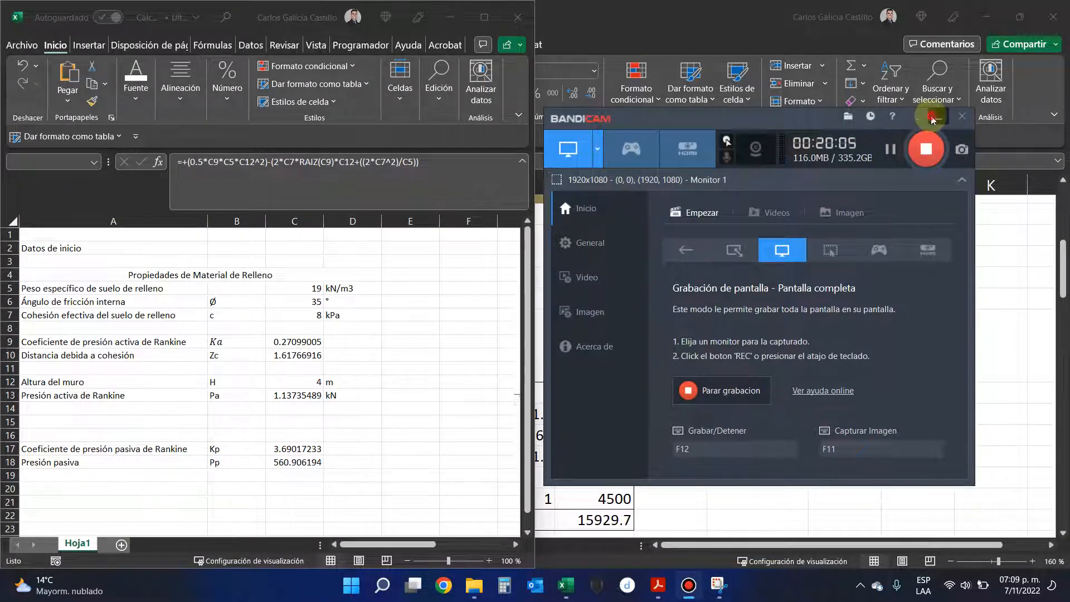
click(932, 119)
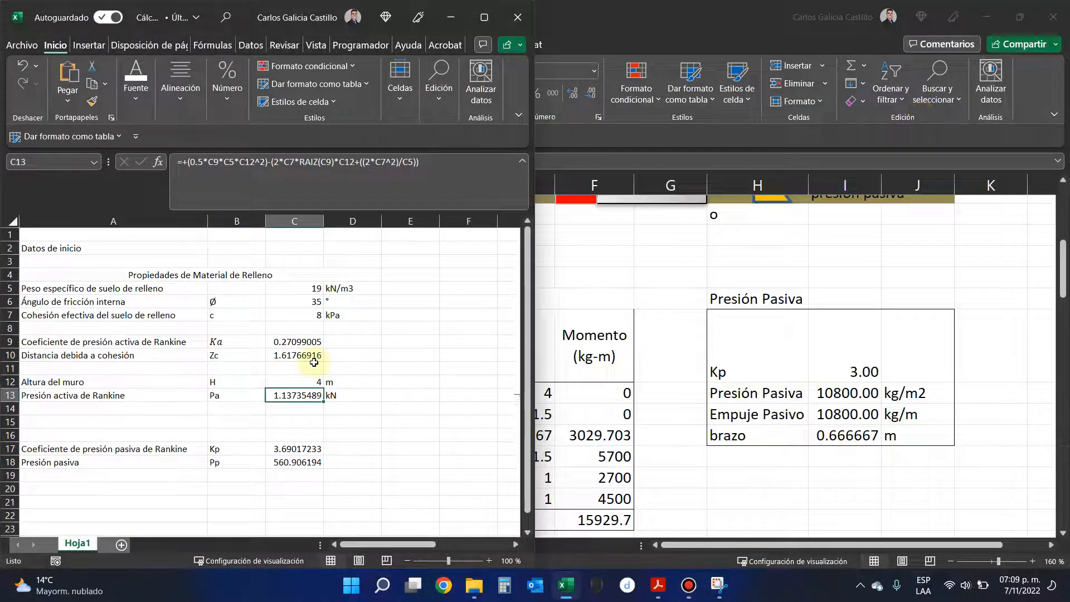
click(484, 17)
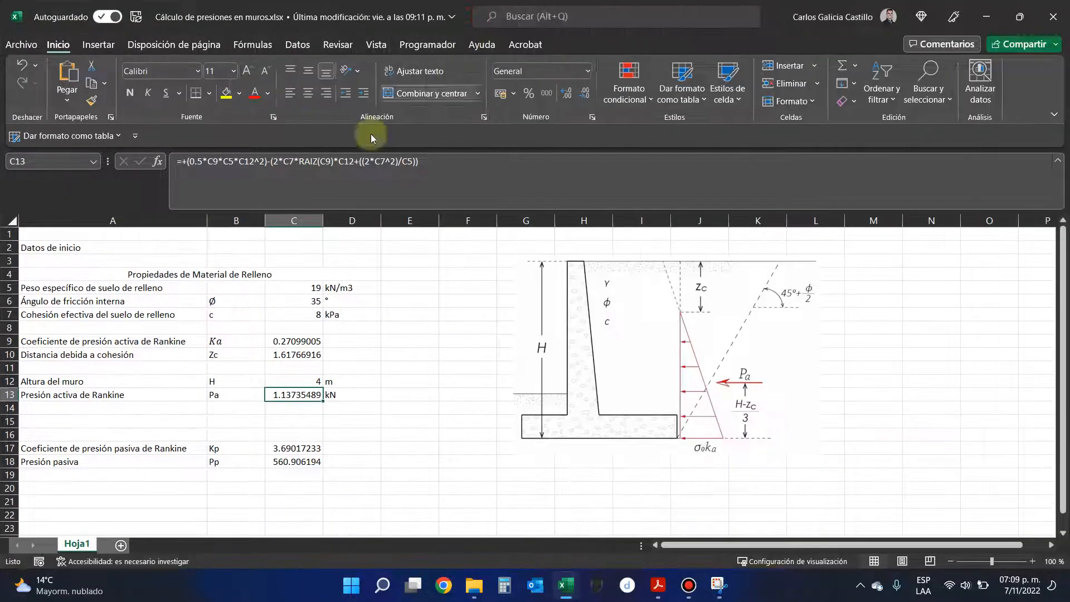
click(985, 15)
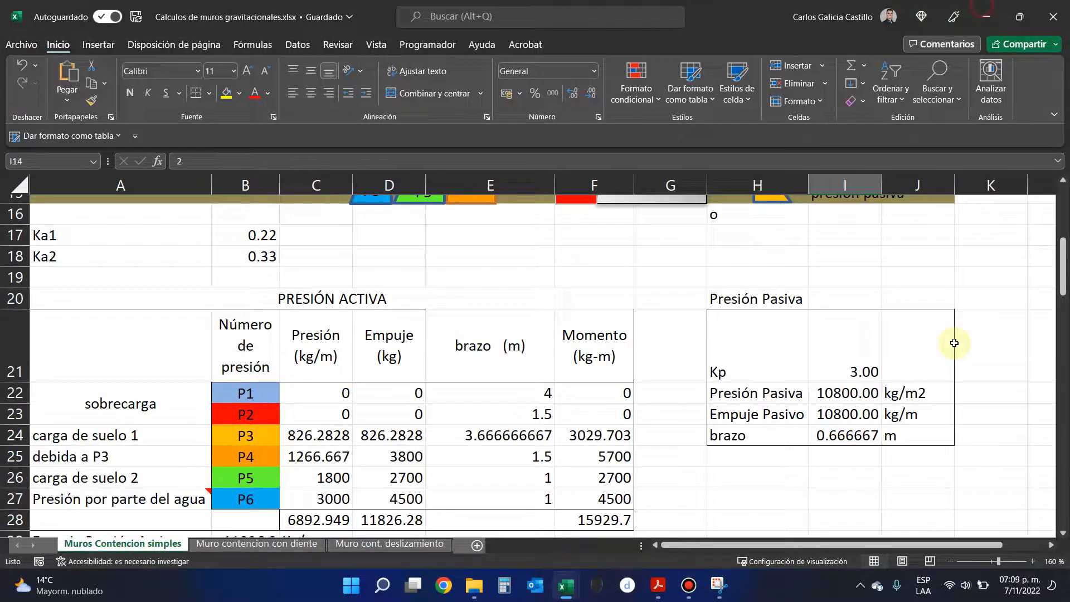
- Review the PRESIÓN ACTIVA headings and the wall pressure diagram, and go to the weights and moments table in rows 52 to 58
click(985, 336)
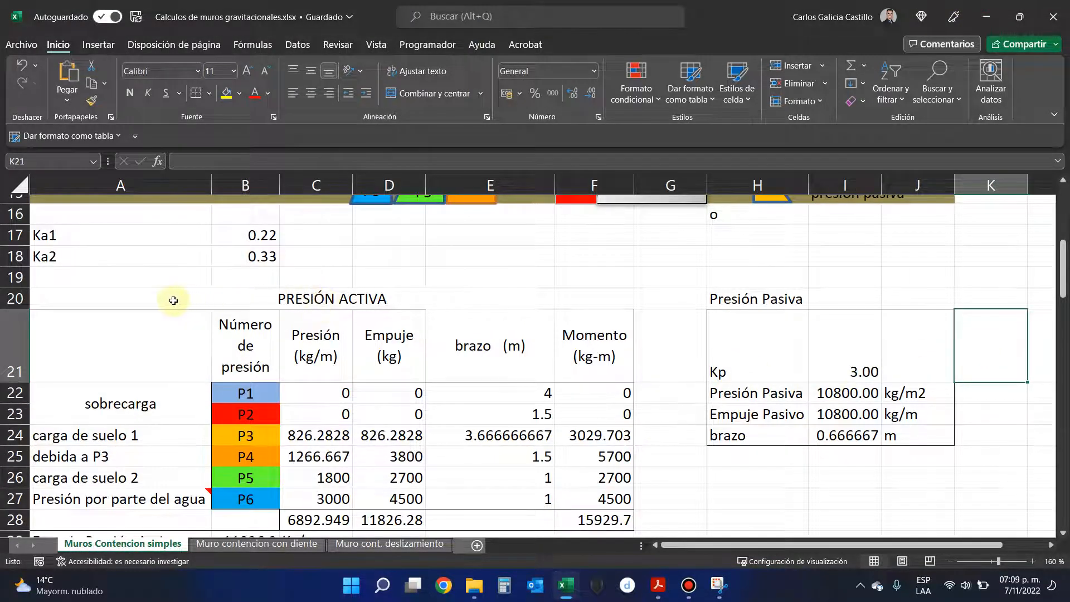
drag(173, 300, 508, 326)
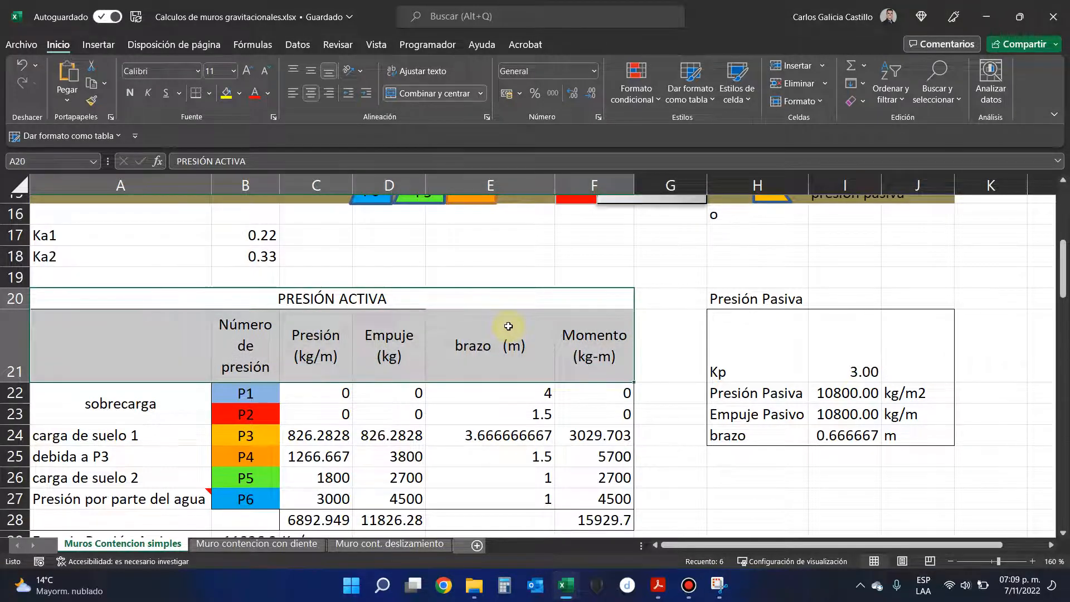
scroll(510, 326, up, 4)
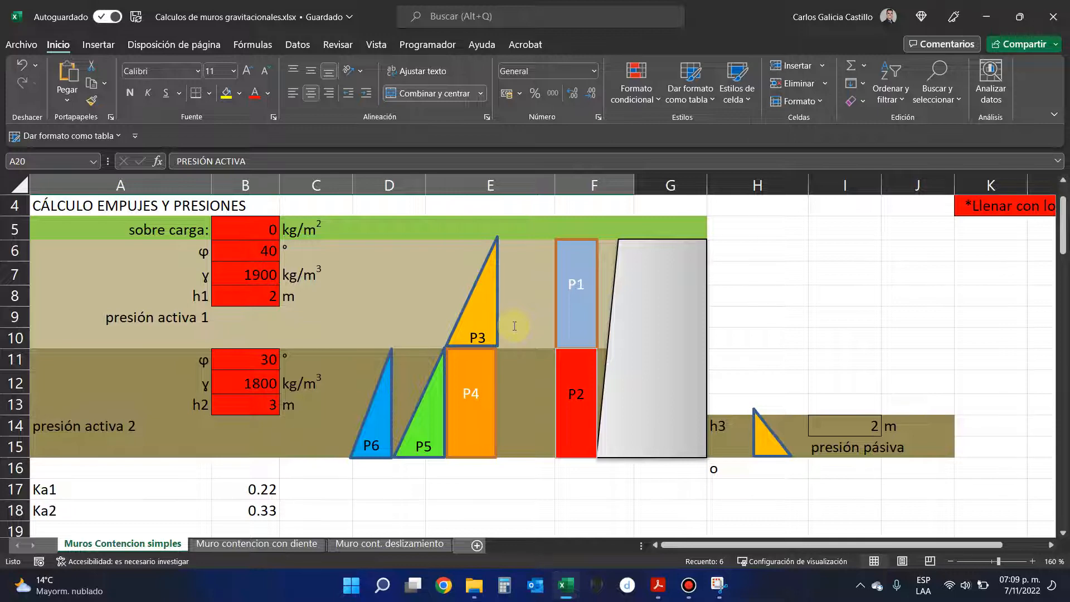
scroll(532, 340, down, 8)
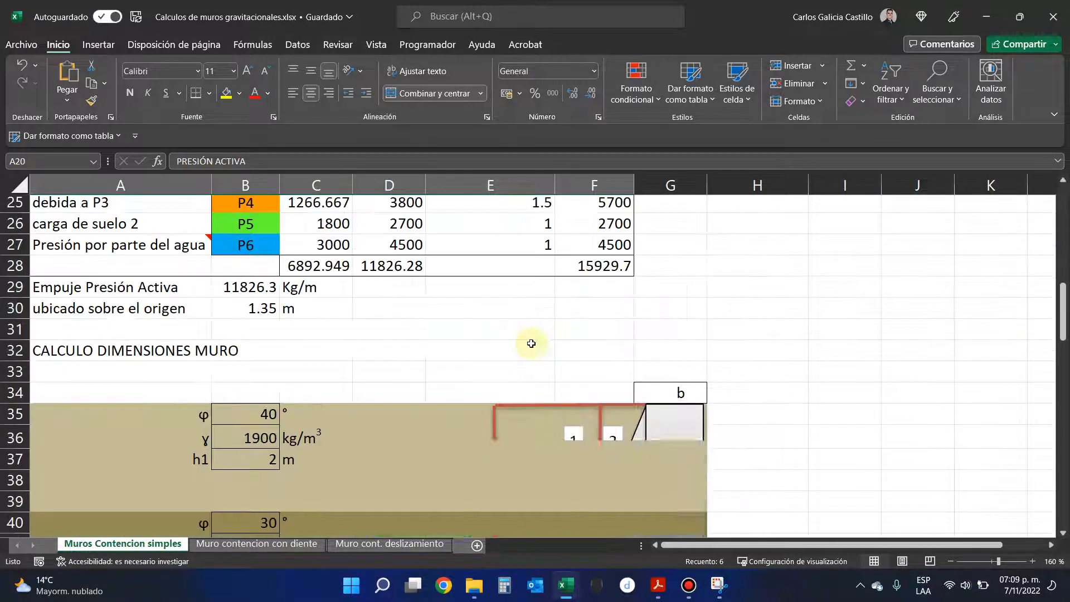
scroll(625, 421, down, 4)
scroll(625, 422, down, 7)
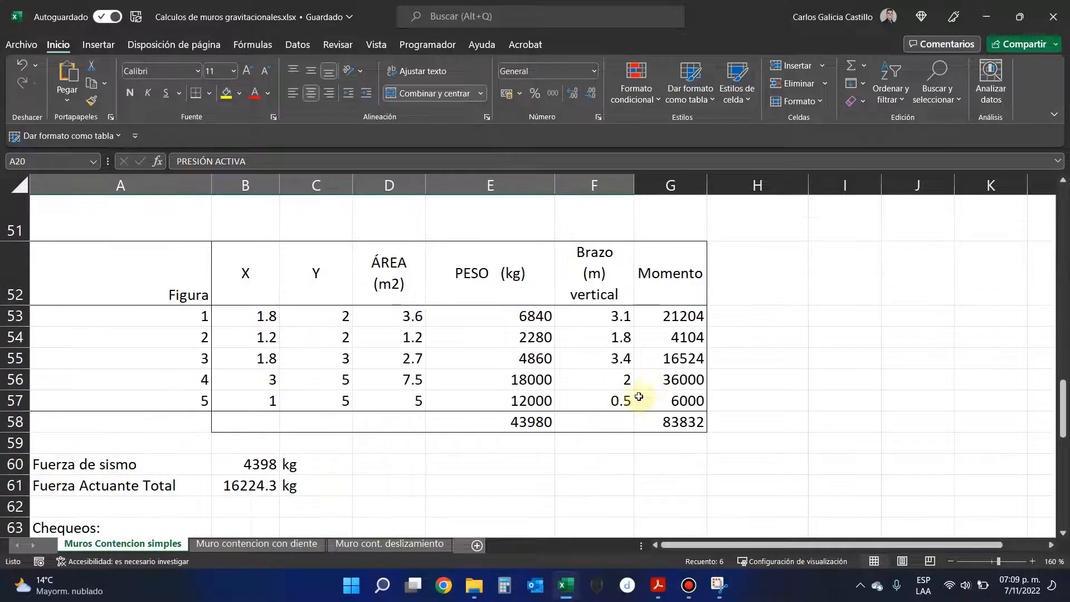
- Review the Volteo and Valor Soporte checks, the B/3 and cota rows with the H88 formula, and the formula for q in B83
scroll(651, 386, down, 2)
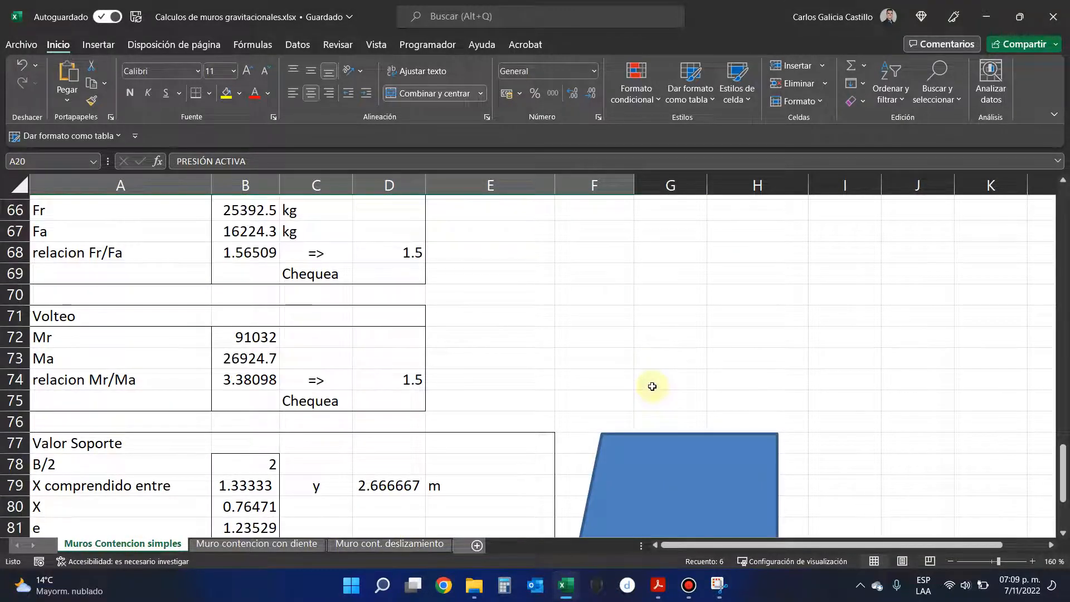
scroll(651, 385, down, 4)
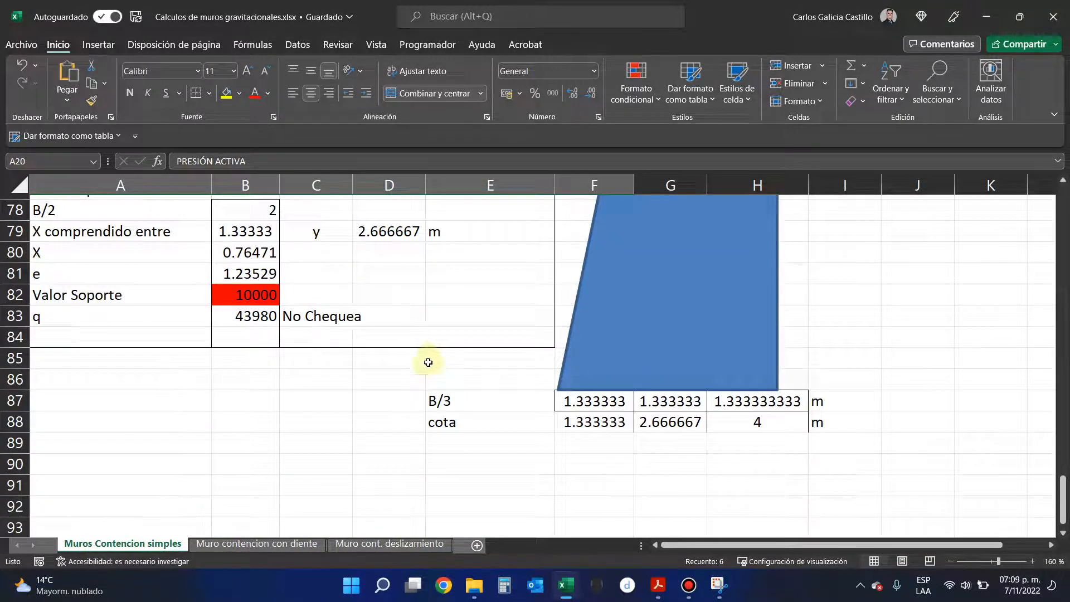
scroll(587, 423, down, 2)
scroll(680, 433, down, 2)
scroll(680, 432, up, 6)
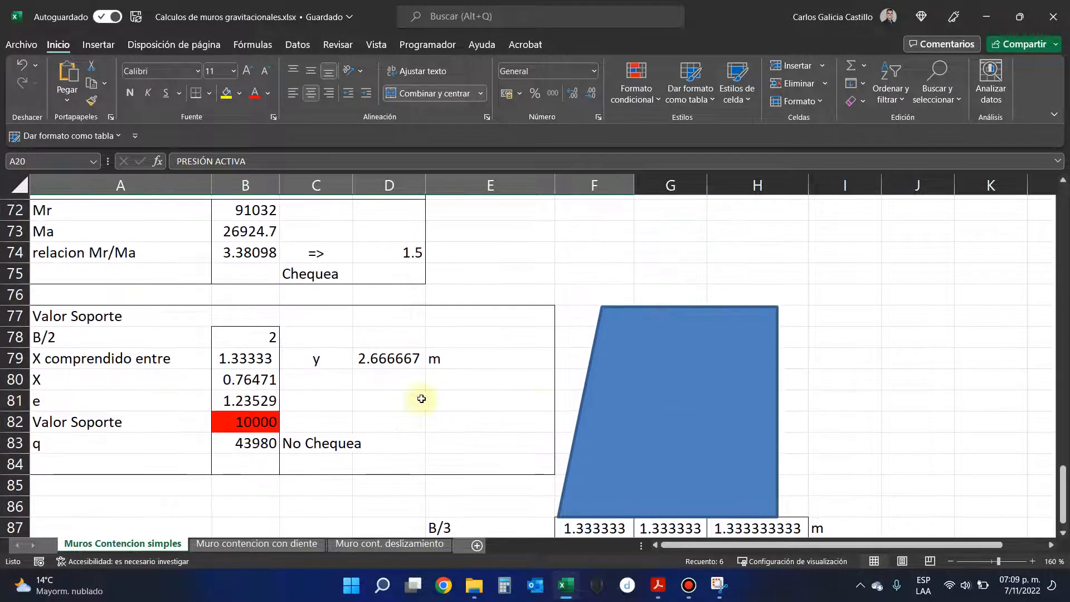
scroll(430, 398, down, 2)
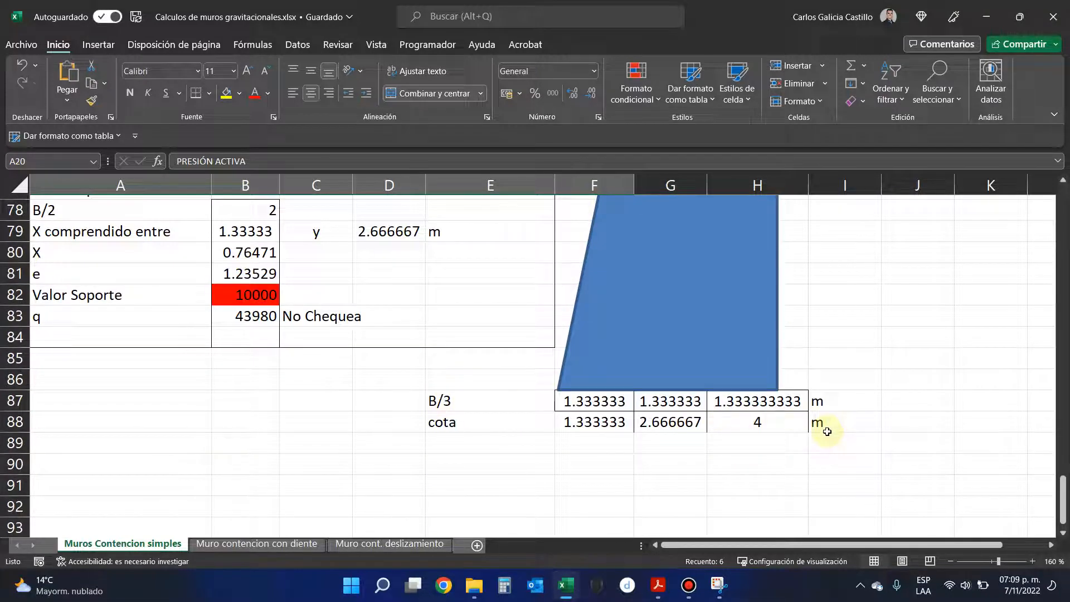
click(847, 428)
click(726, 428)
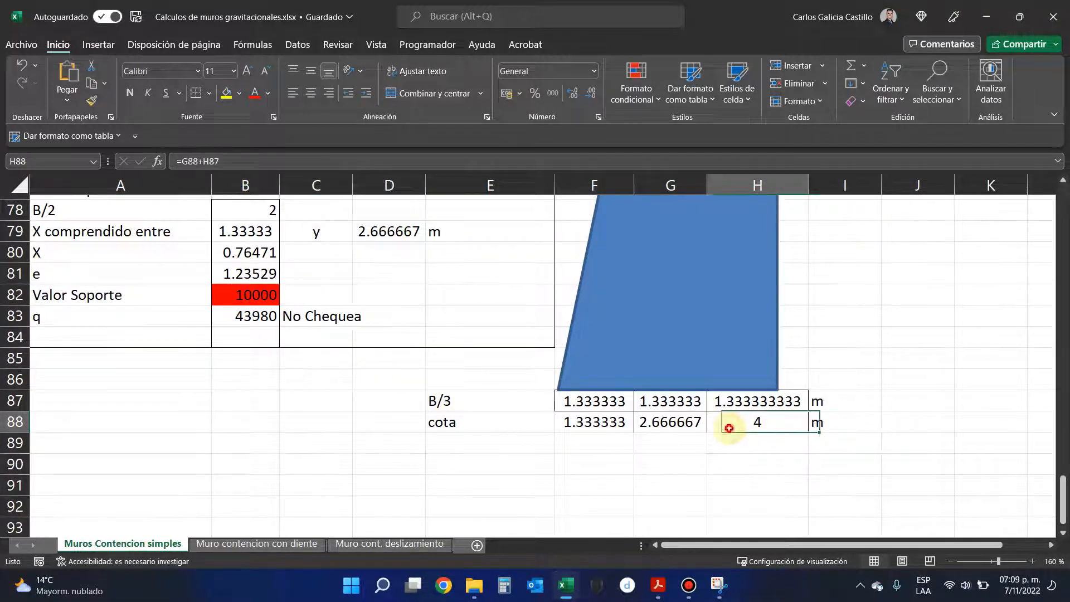
scroll(729, 428, up, 2)
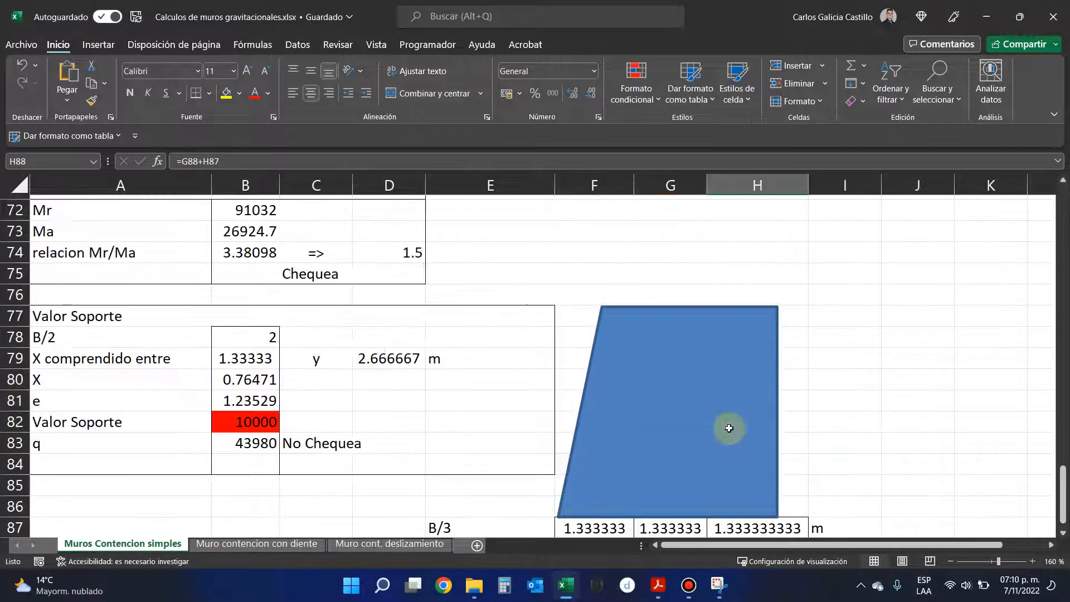
click(292, 442)
click(259, 442)
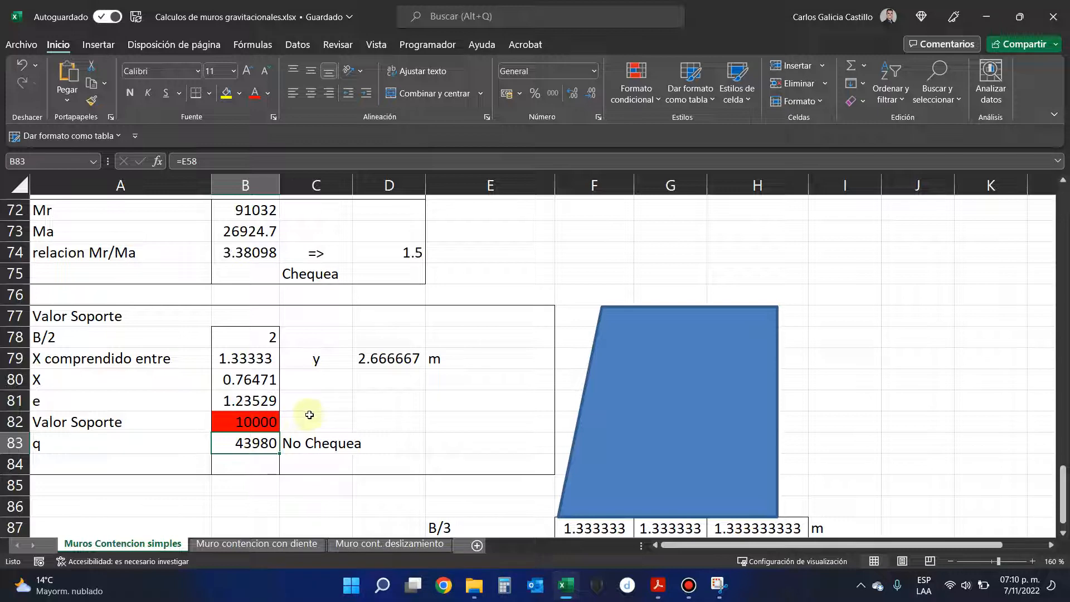
- Return to the PRESIÓN ACTIVA table and inspect the sobrecarga label that covers P1 and P2
scroll(256, 415, up, 5)
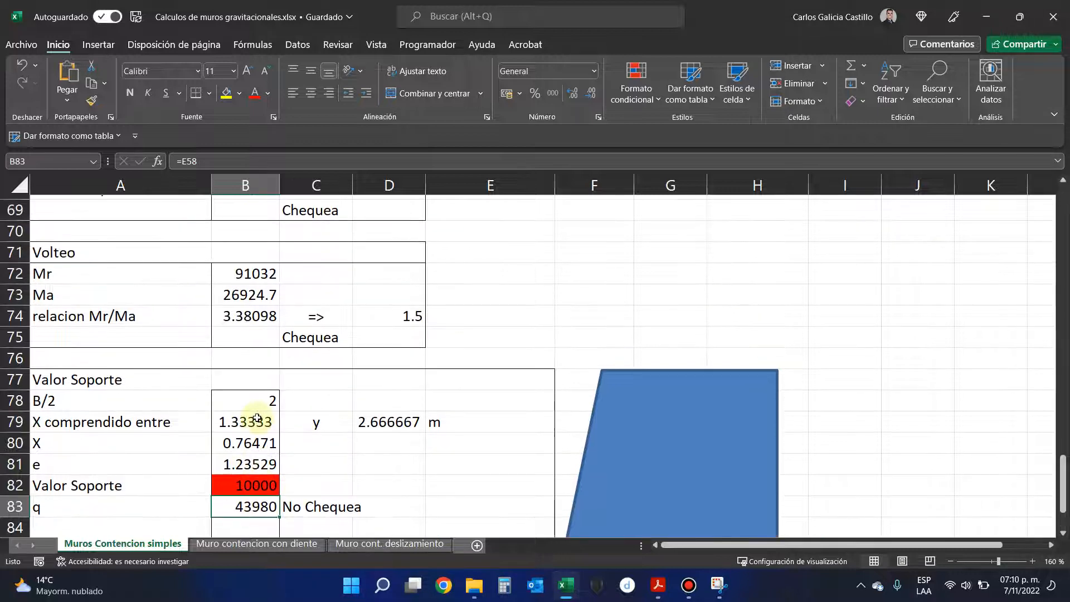
scroll(258, 411, up, 12)
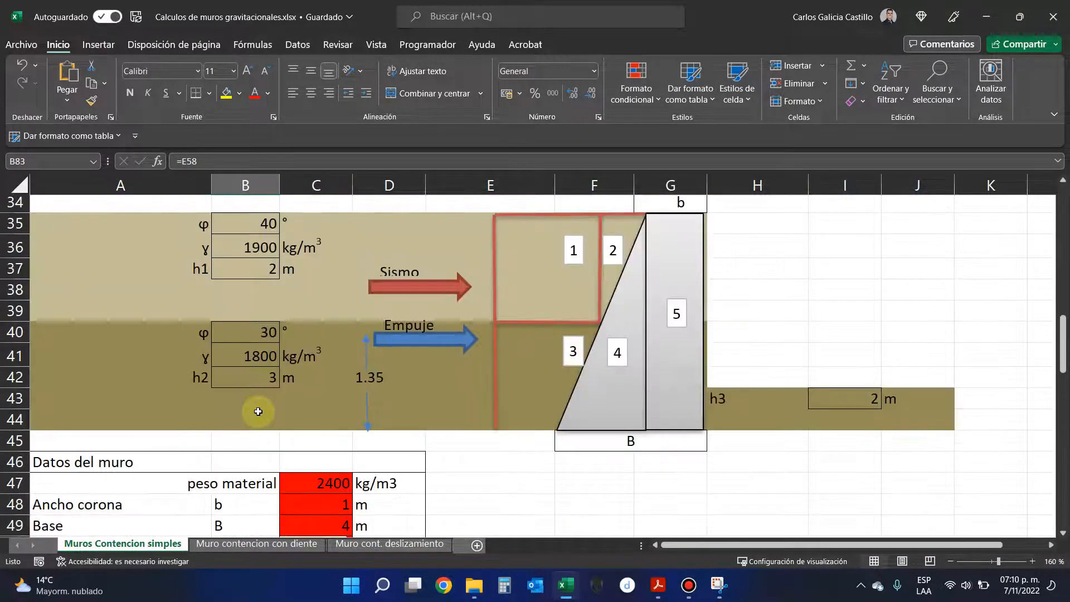
scroll(271, 424, up, 2)
scroll(262, 367, down, 1)
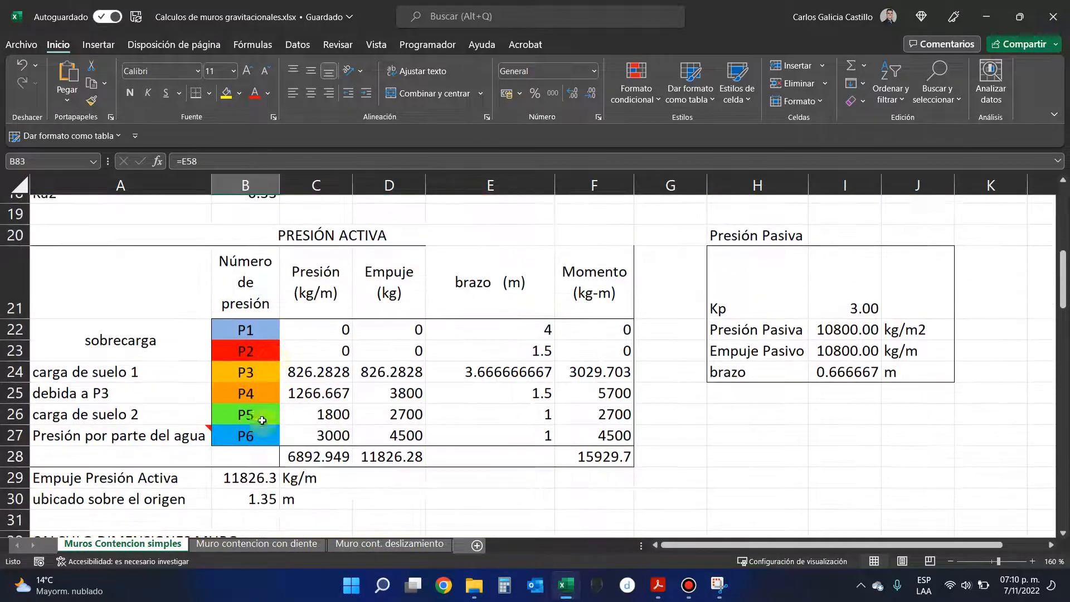
click(150, 336)
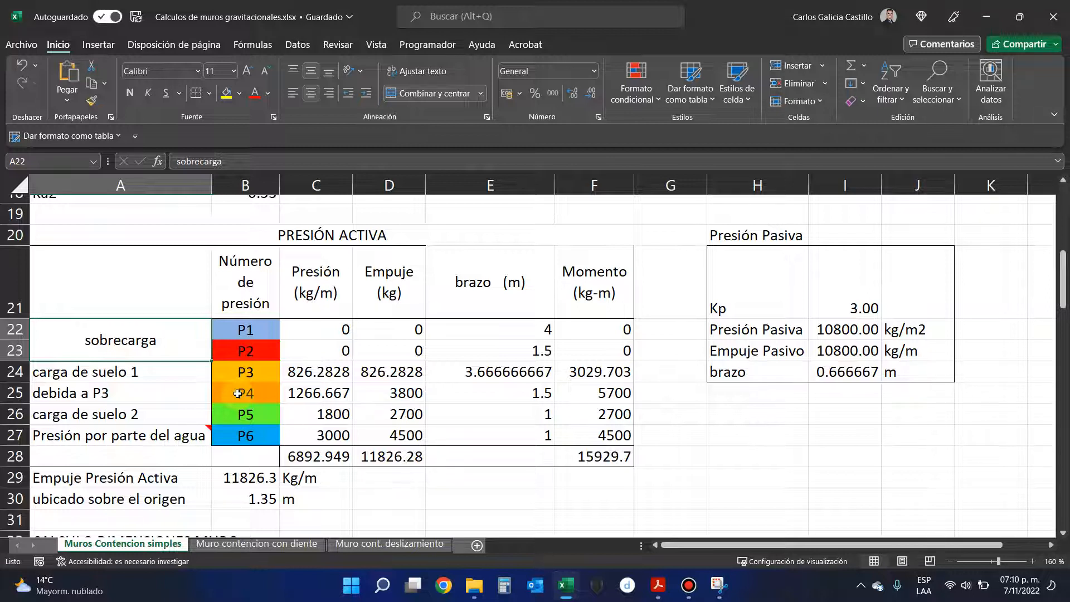
key(BackSpace)
key(Escape)
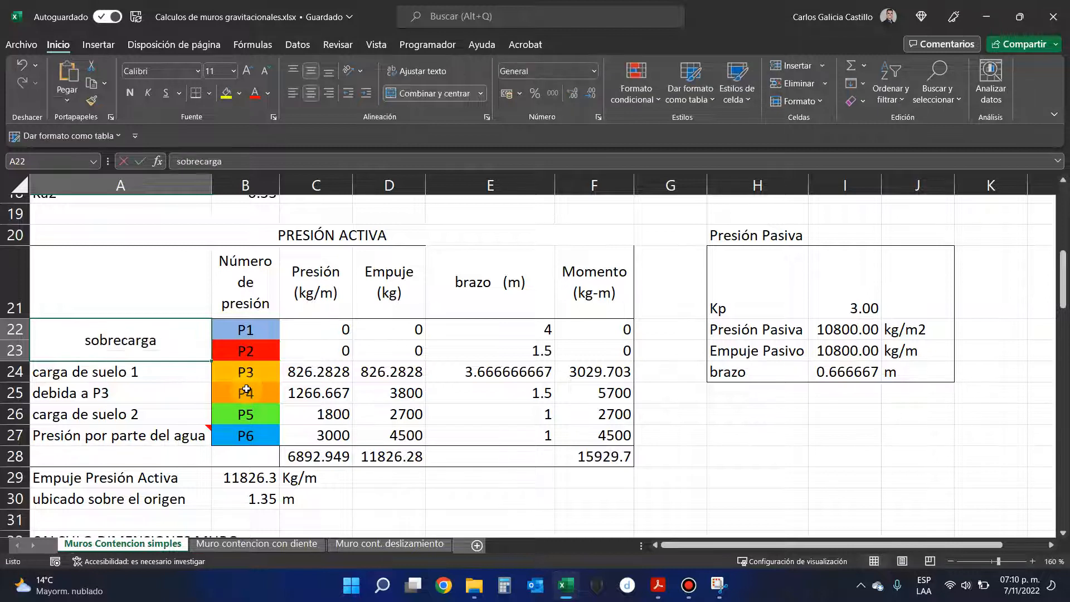
- Match the carga de suelo 1 and carga de suelo 2 rows to the P3 and P5 triangles in the wall diagram
click(245, 390)
click(221, 378)
drag(125, 375, 217, 374)
scroll(298, 442, up, 1)
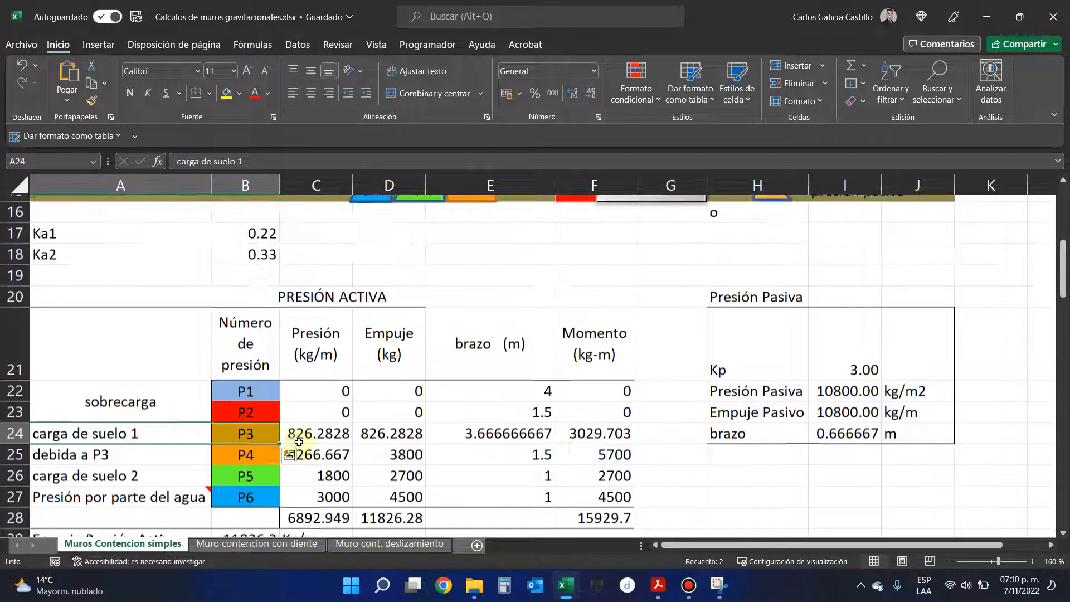
click(186, 474)
scroll(387, 411, up, 2)
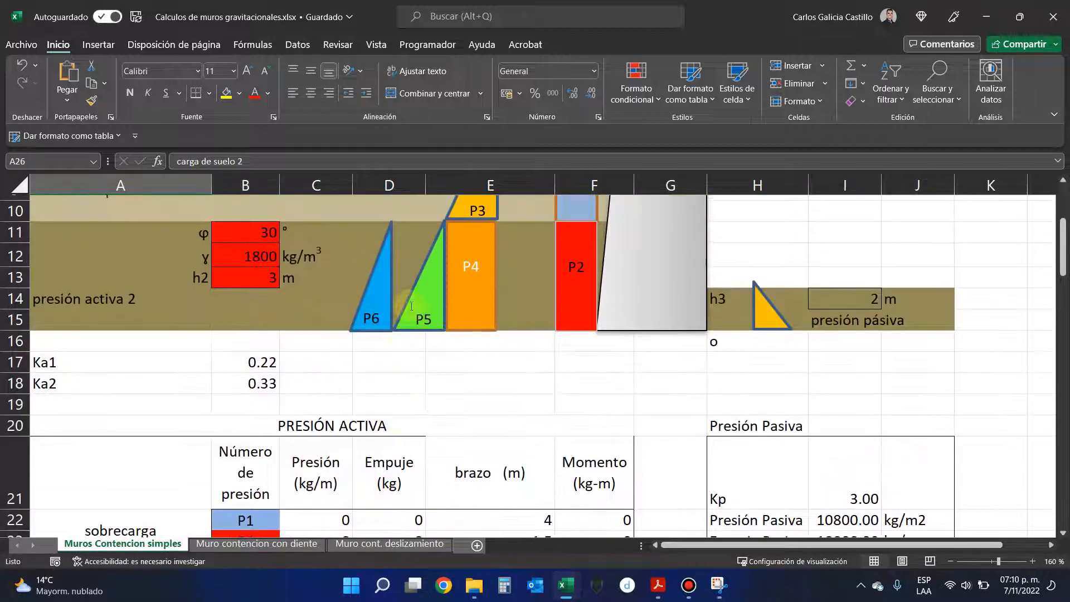
click(433, 285)
scroll(426, 290, down, 3)
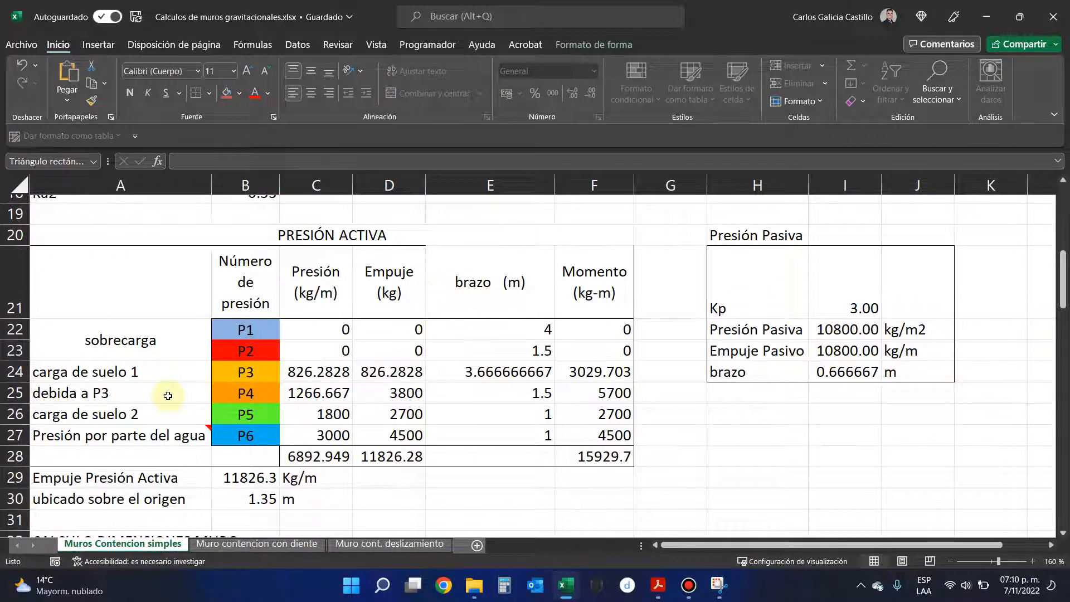
- Compare the P3 triangle with its annotated snip, and examine the sobrecarga strip in row 5 above the wall diagram
scroll(167, 395, up, 5)
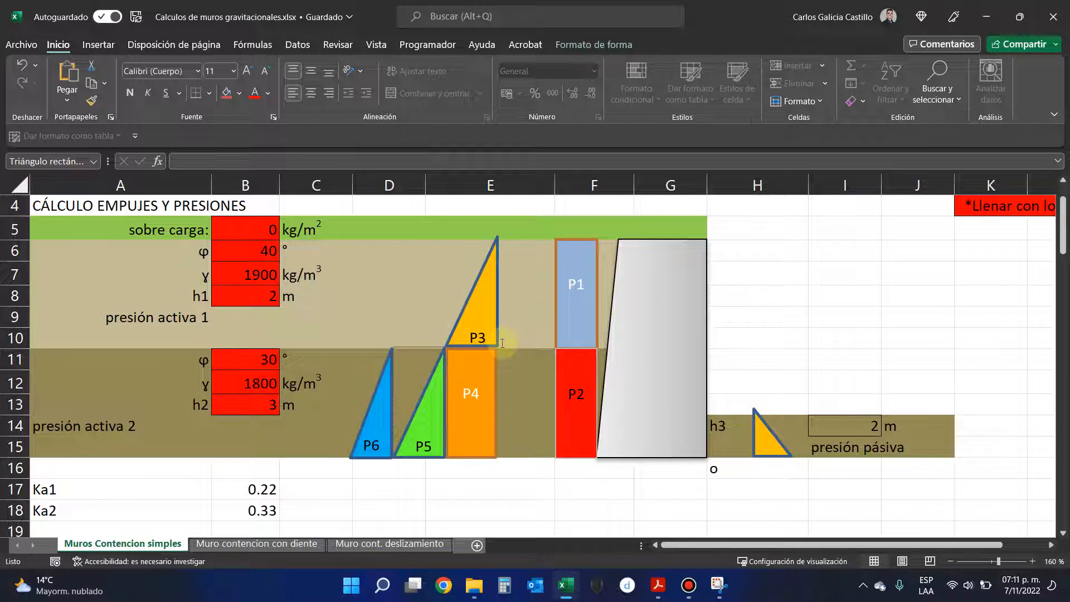
scroll(498, 347, up, 6)
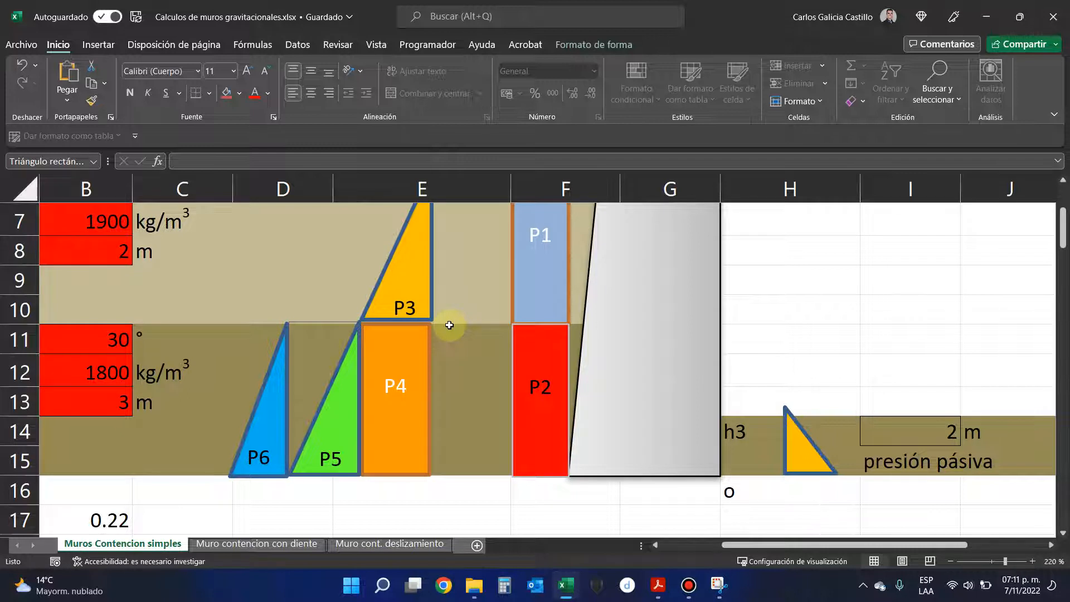
click(718, 585)
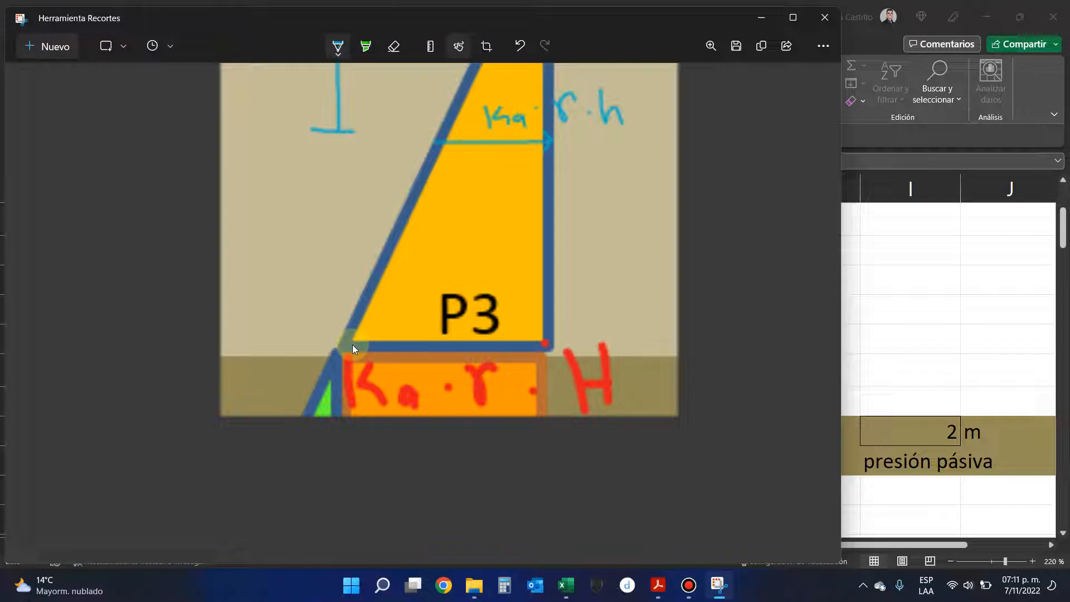
click(761, 17)
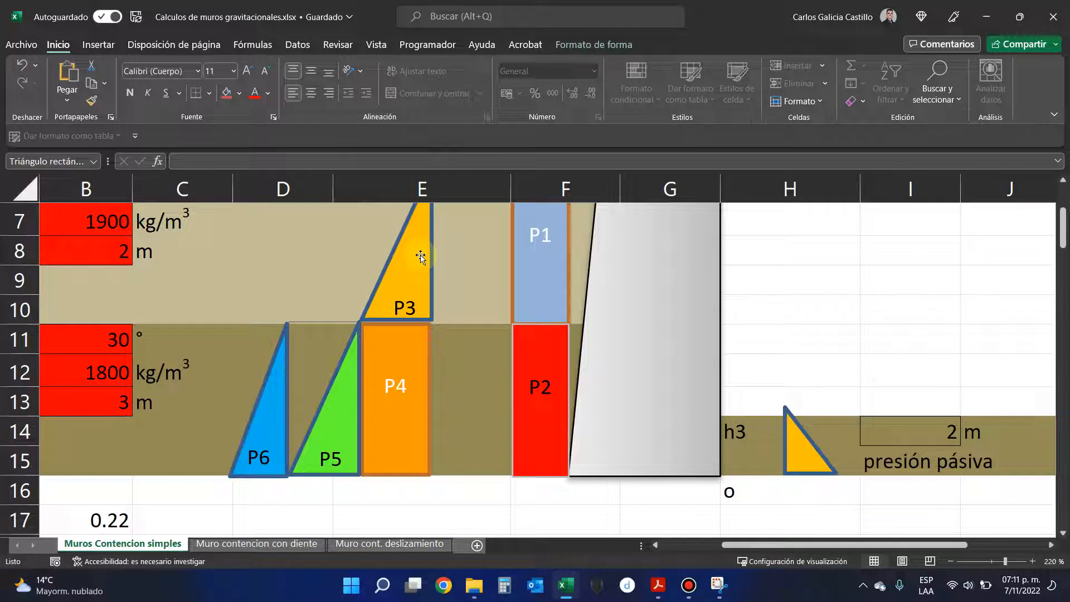
scroll(420, 256, up, 2)
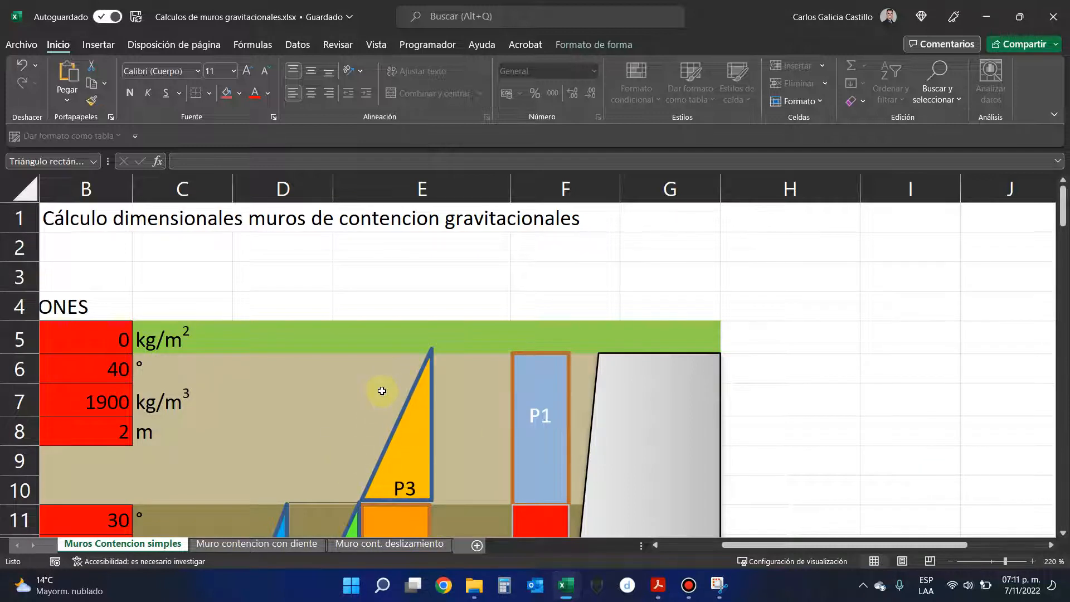
ctrl+scroll(691, 332, down, 3)
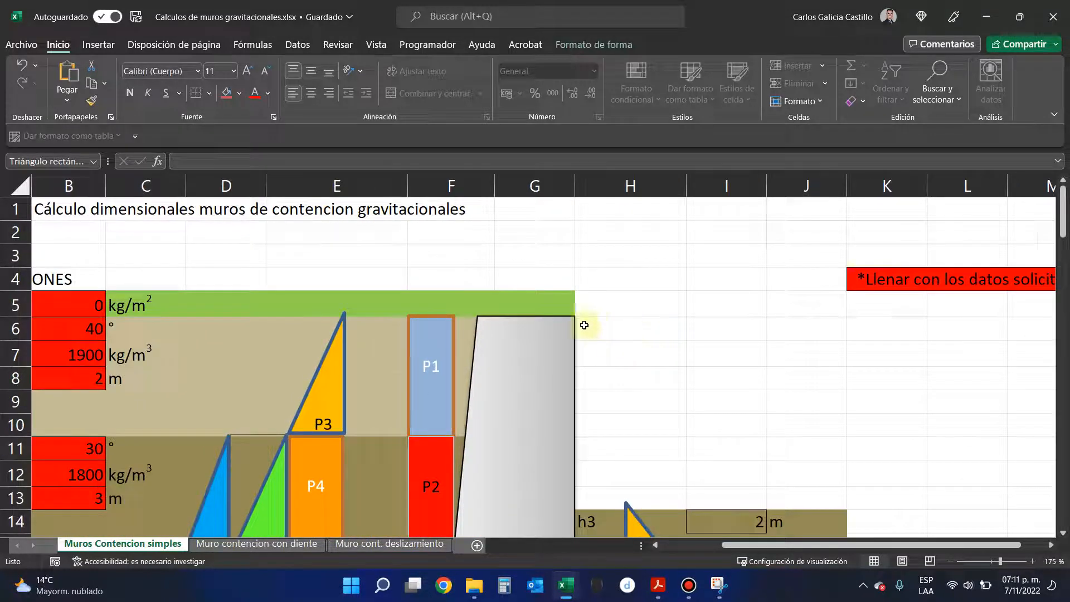
scroll(584, 325, left, 2)
drag(718, 304, 74, 306)
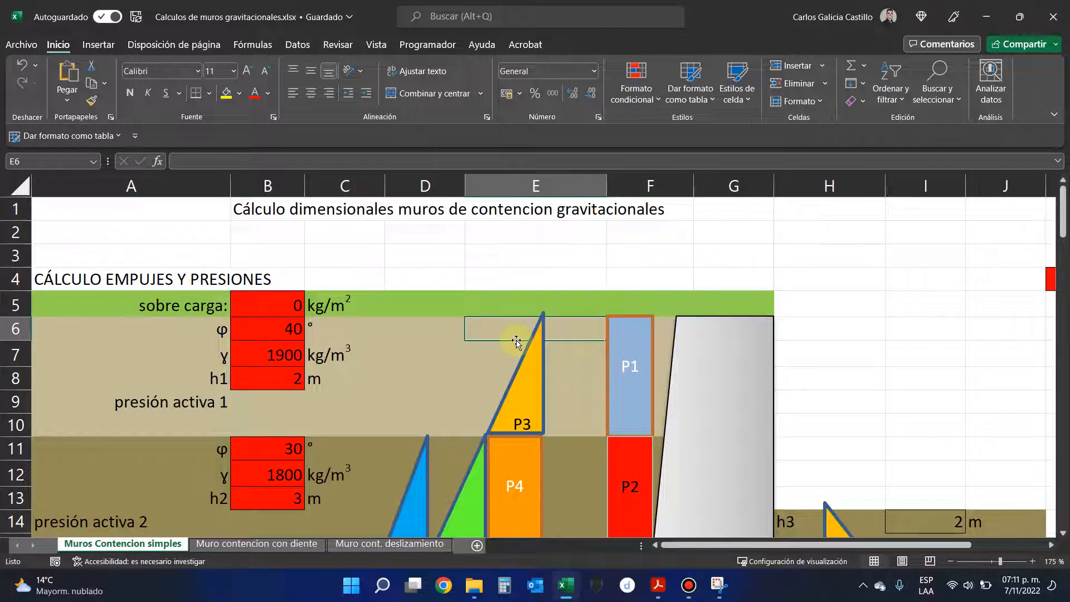
- Change the P4 row label in A25 of the active pressure table to "Presión debida a P3"
scroll(517, 341, down, 5)
scroll(516, 351, down, 1)
click(139, 423)
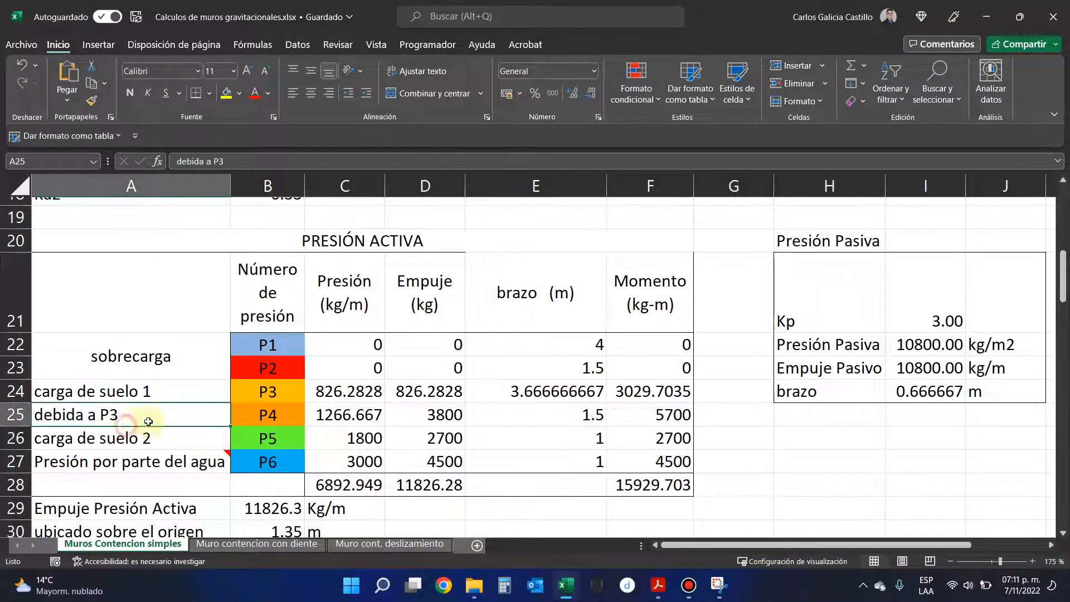
click(175, 161)
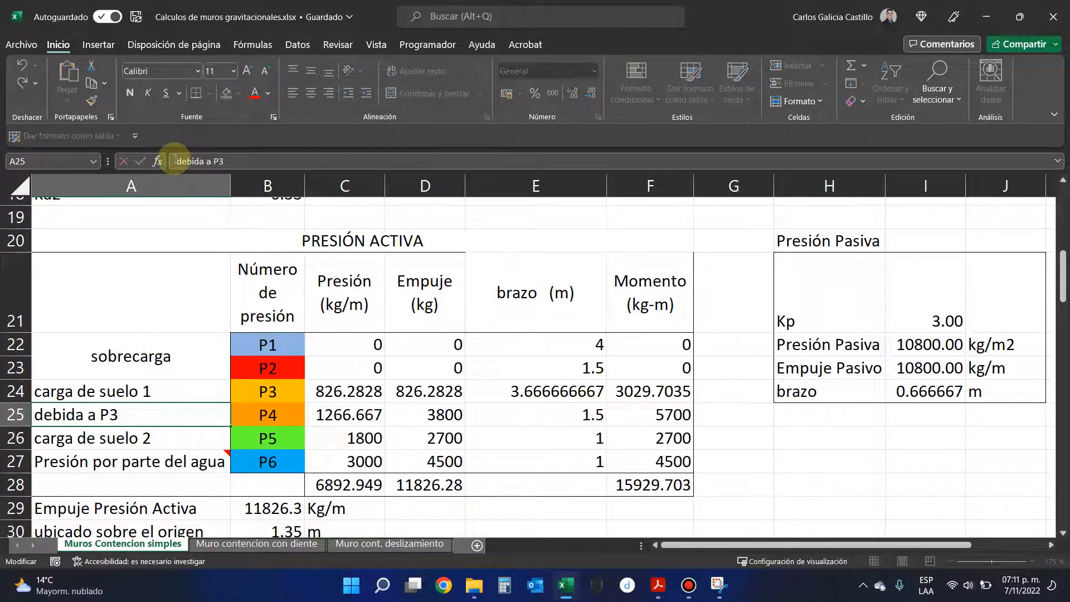
text(Pr)
text(esi+ón)
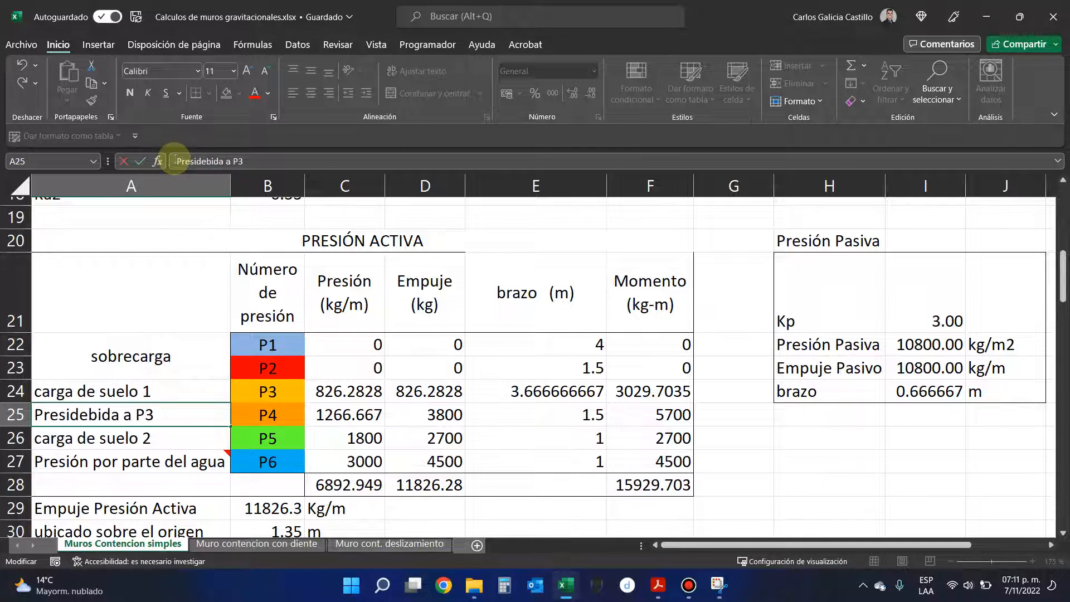
key(BackSpace)
key(BackSpace)
key(BackSpace)
text(ón)
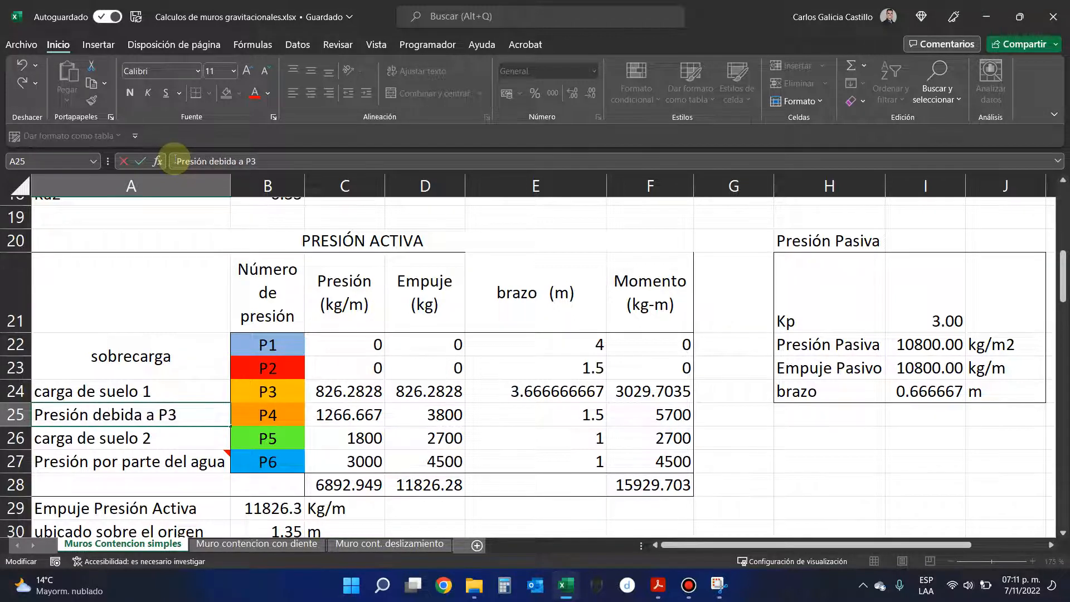
key(Return)
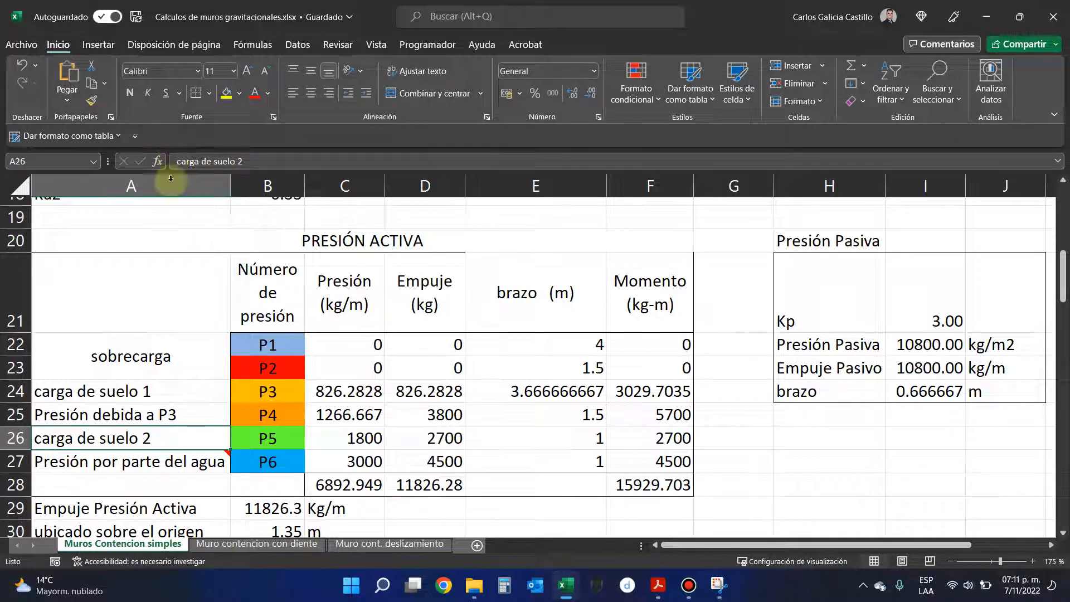
- Inspect the P4 pressure formula in C25 and its reference to Ka2 in B18
click(316, 418)
key(F2)
scroll(347, 386, up, 3)
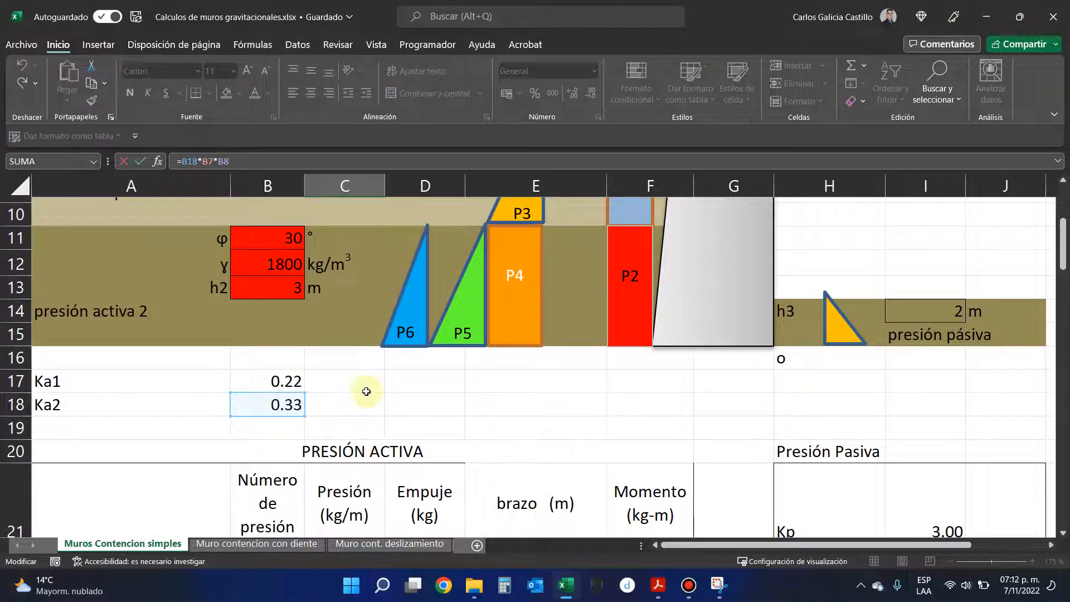
key(Escape)
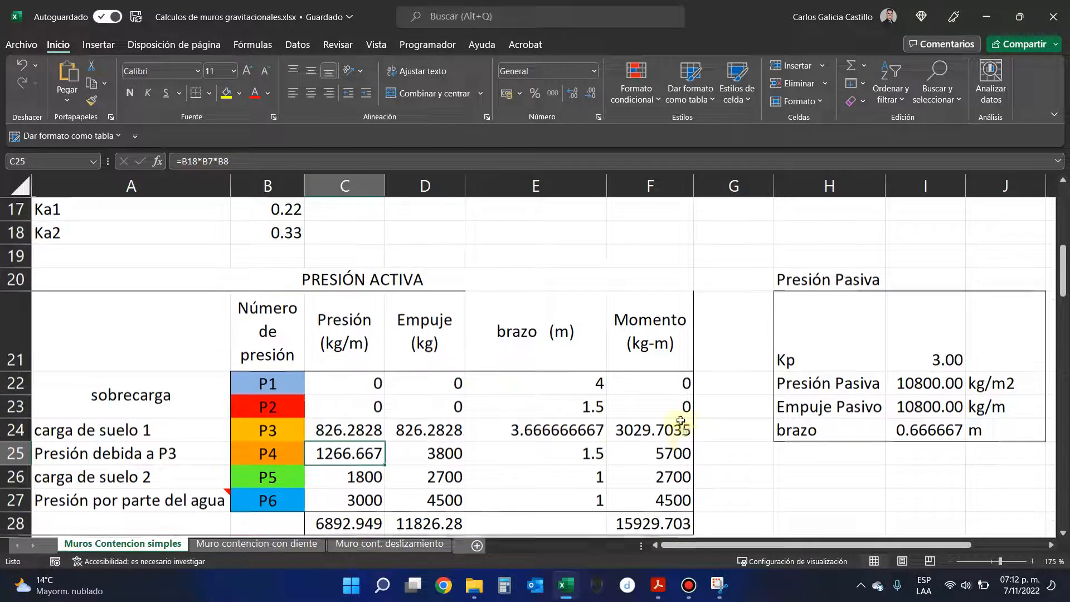
ctrl+scroll(455, 399, down, 4)
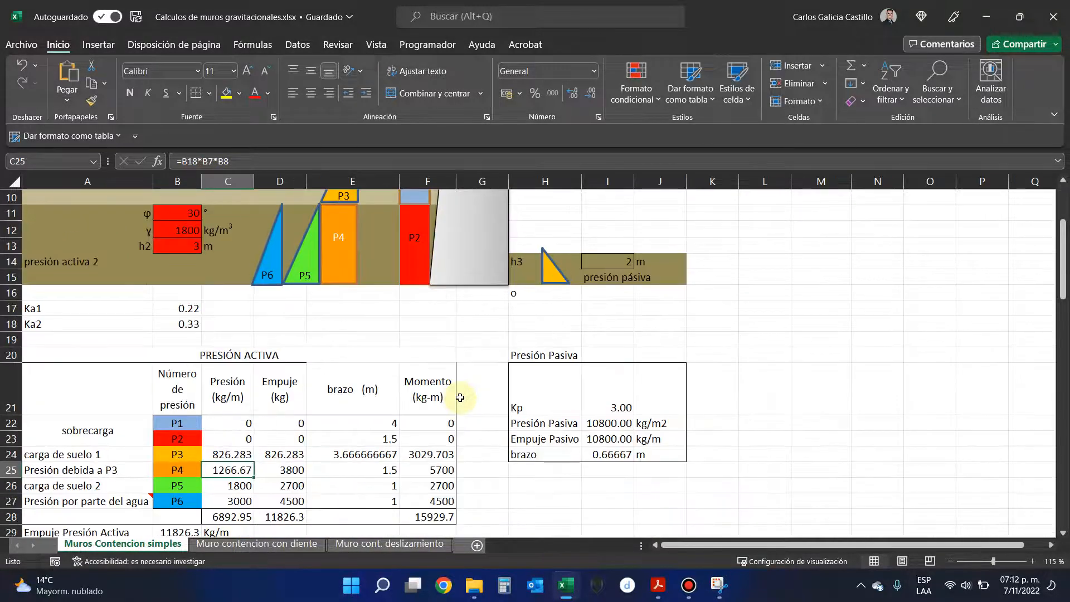
ctrl+scroll(459, 397, down, 2)
scroll(247, 413, up, 2)
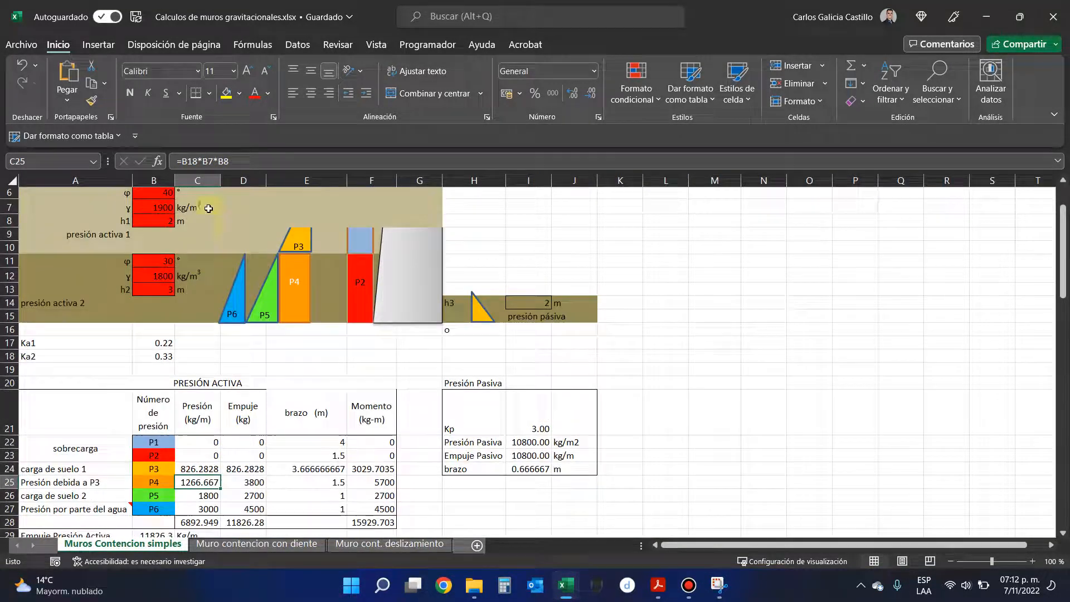
- Trace the P4 pressure formula in C25 to the upper soil's unit weight B7, height B8 and Ka2 in B18
key(F2)
scroll(287, 405, up, 1)
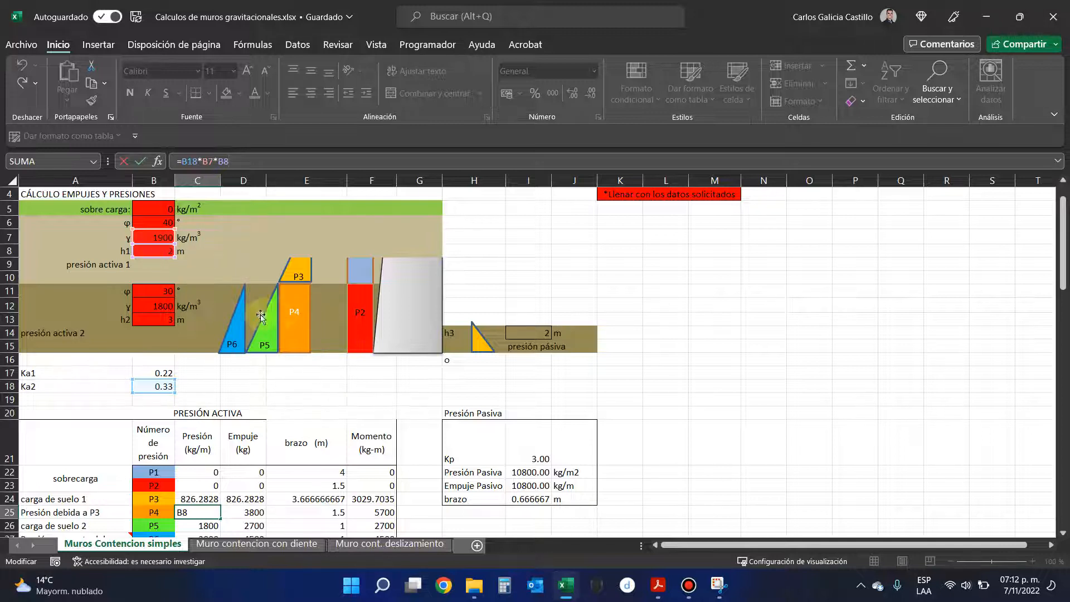
click(275, 304)
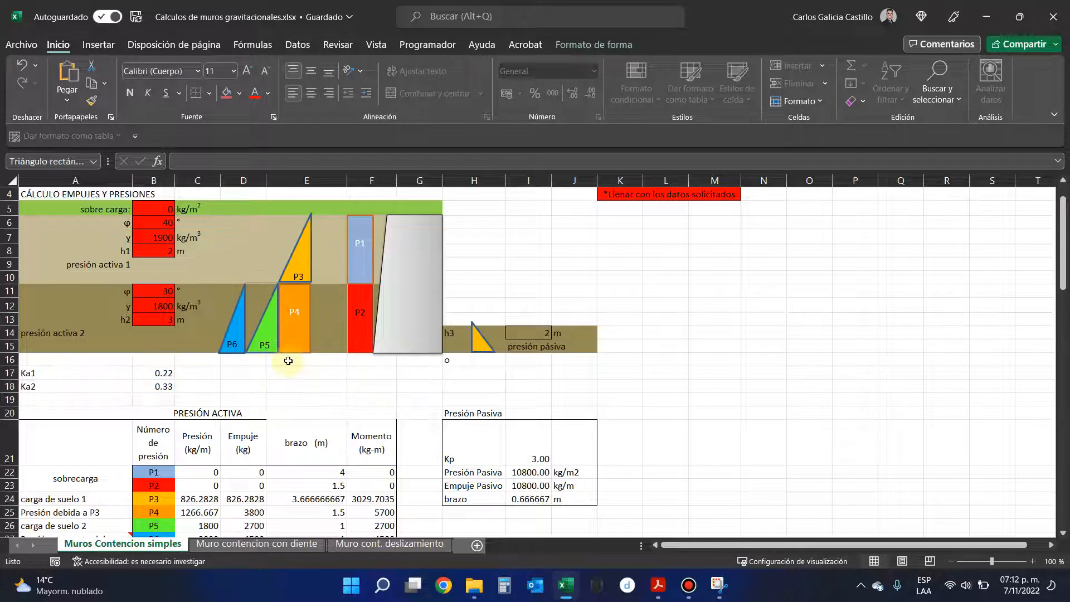
scroll(183, 480, down, 1)
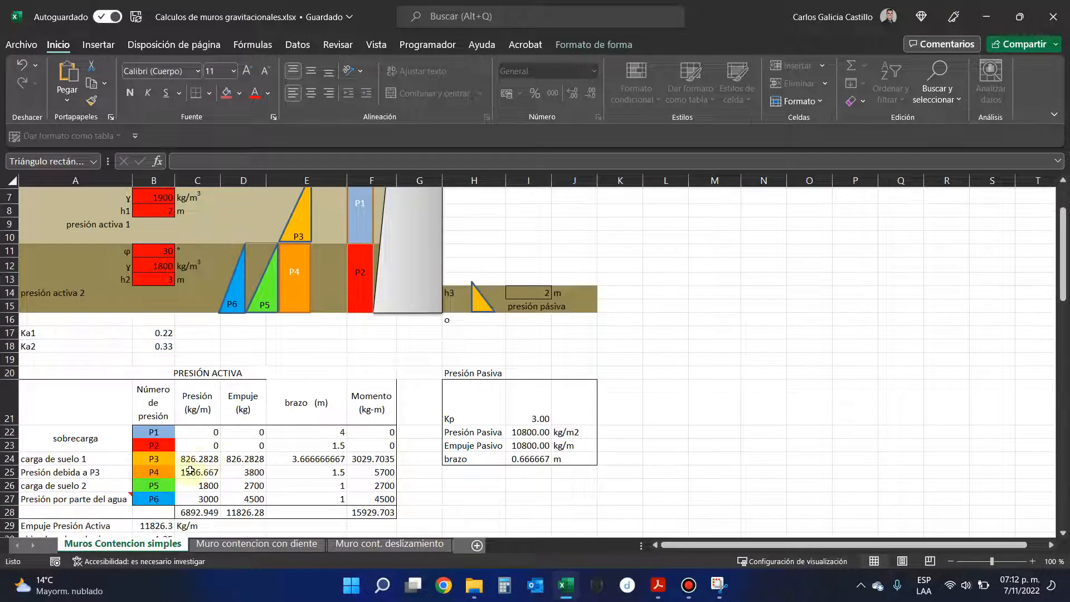
double_click(193, 473)
scroll(156, 312, up, 1)
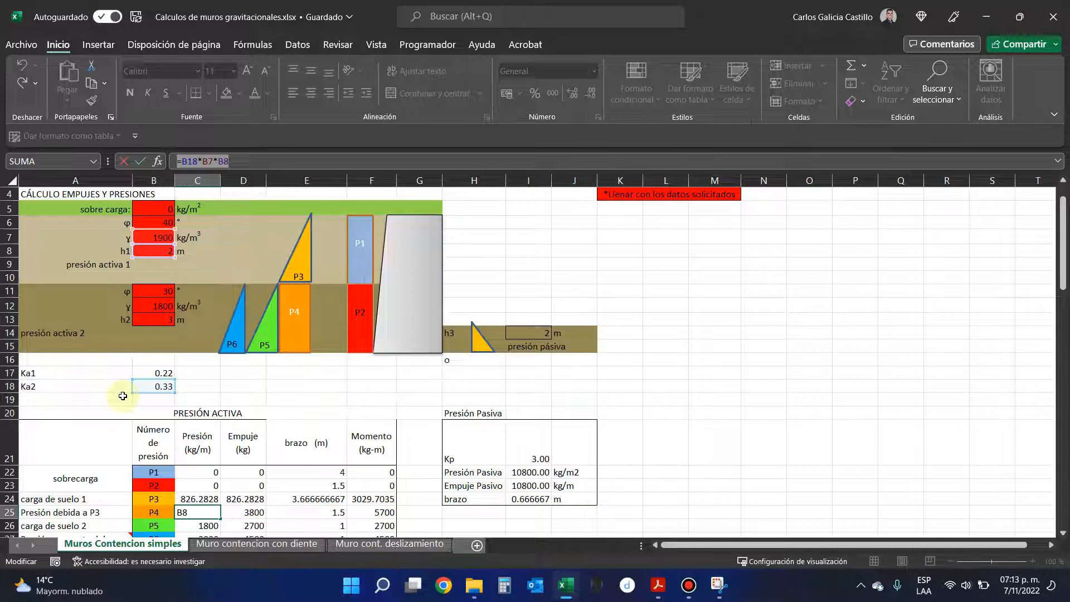
key(Return)
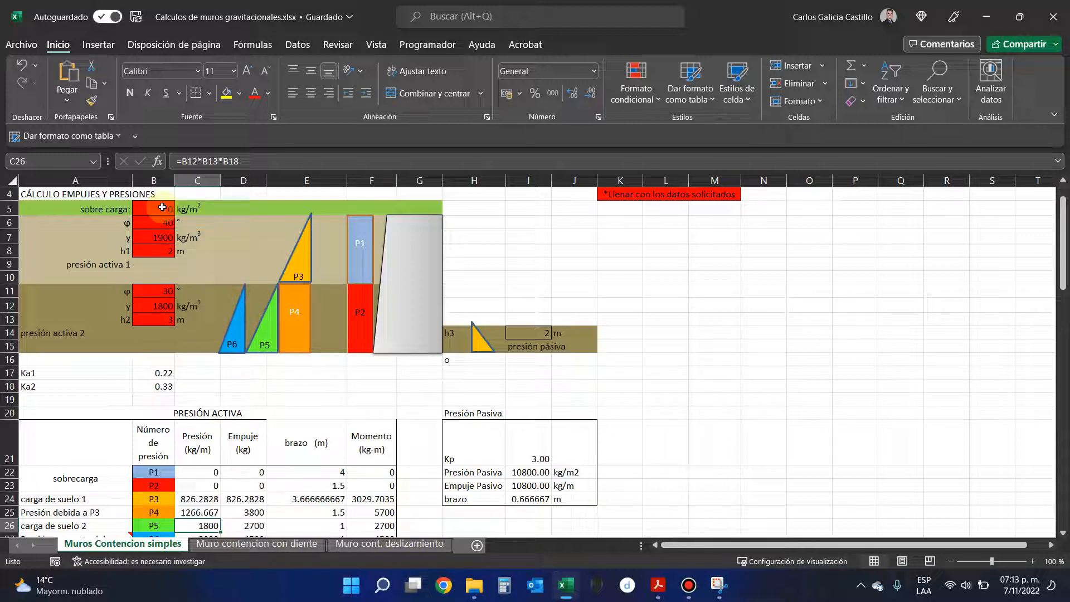
- Trace the P5 pressure formula in C26 to its unit weight, h2 and Ka2 cells, and review pressures C23 to C25
click(196, 161)
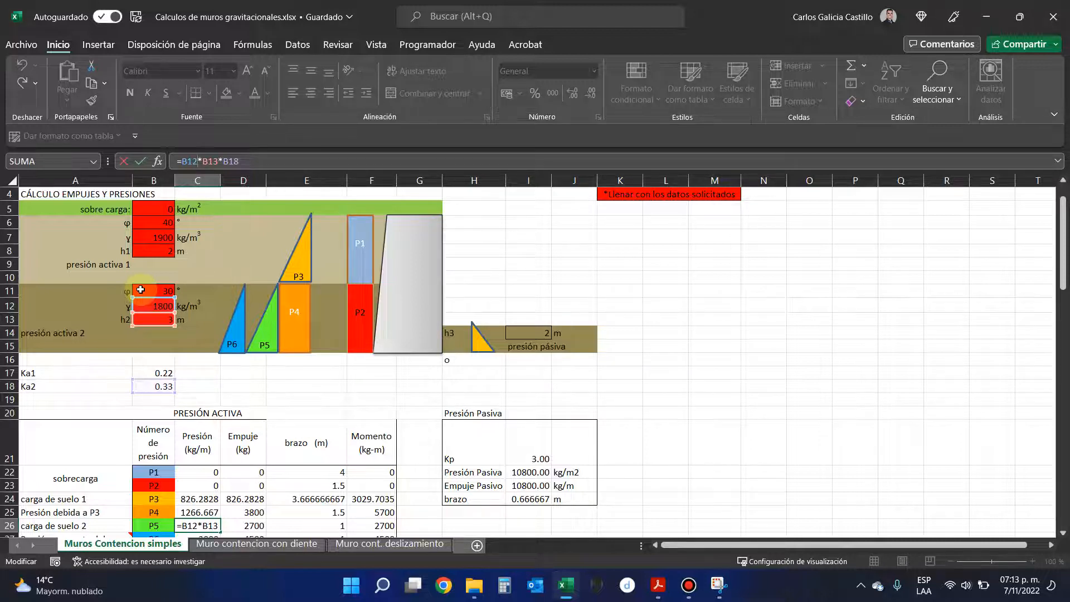
key(Return)
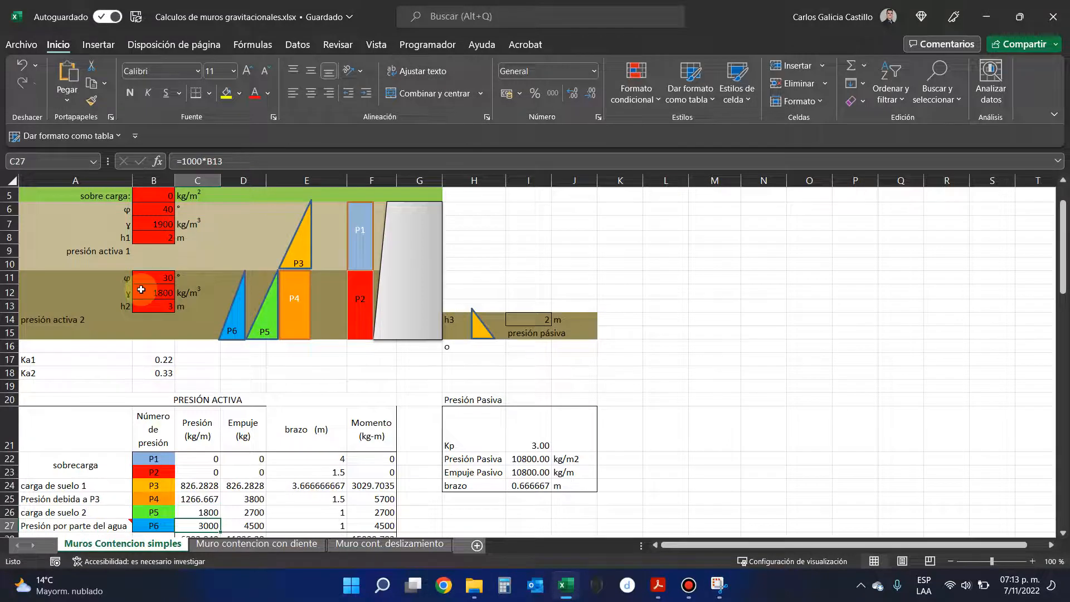
click(204, 477)
drag(204, 476, 202, 499)
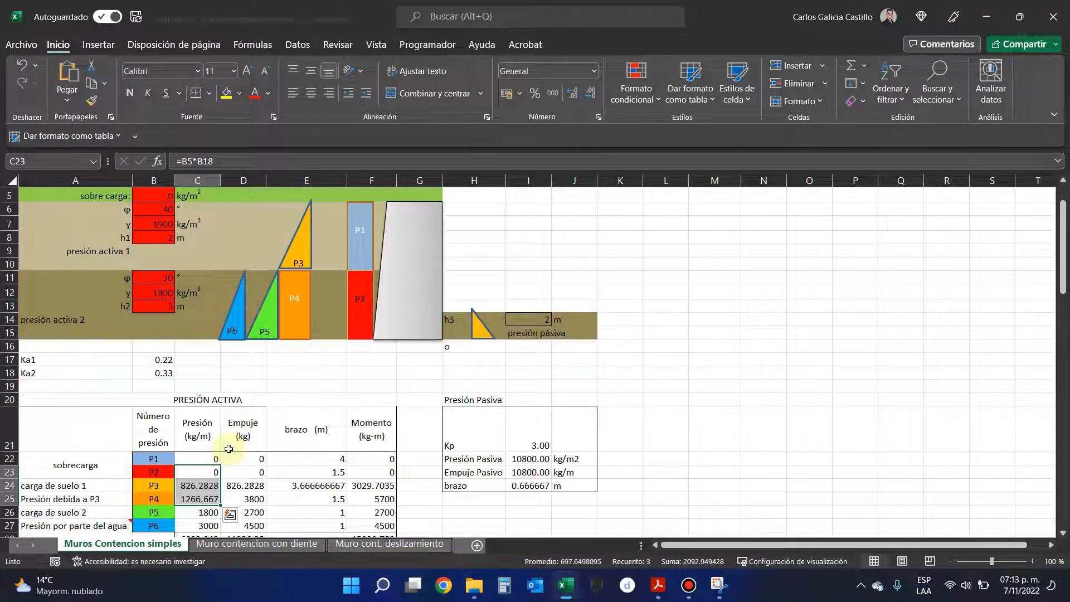
- Inspect the P6 water pressure formula in C27 and match its h2 reference in B13 to the wall diagram
scroll(165, 411, down, 2)
click(243, 351)
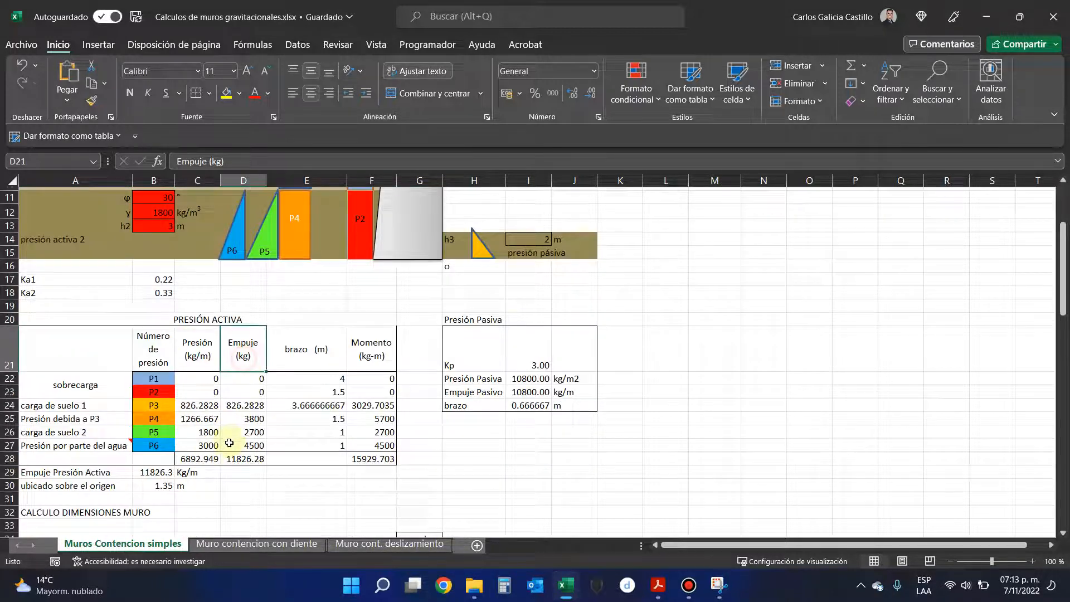
click(154, 443)
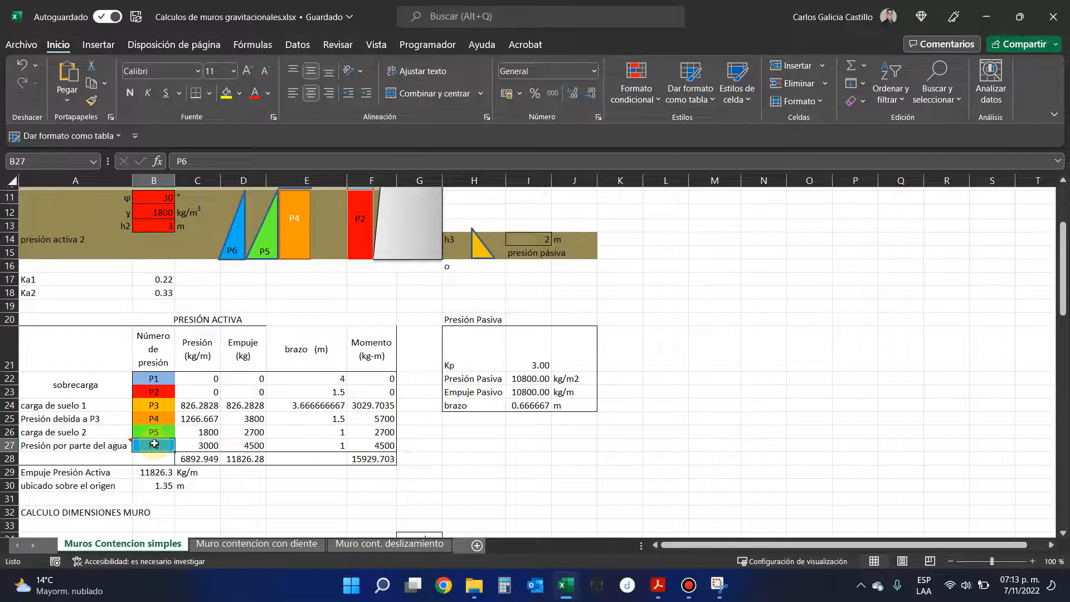
click(213, 445)
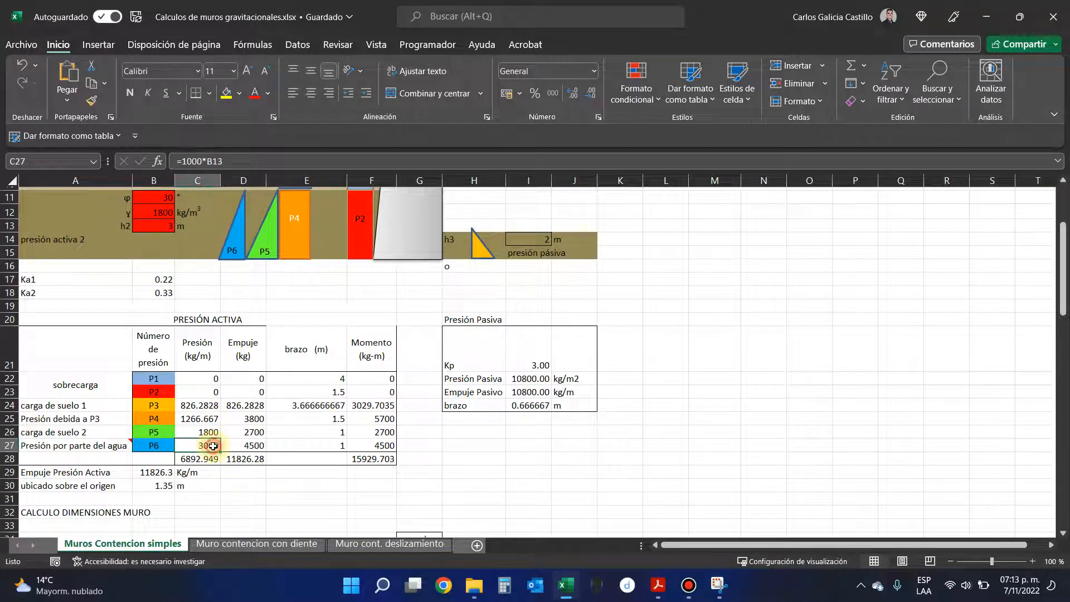
double_click(213, 445)
scroll(187, 287, up, 3)
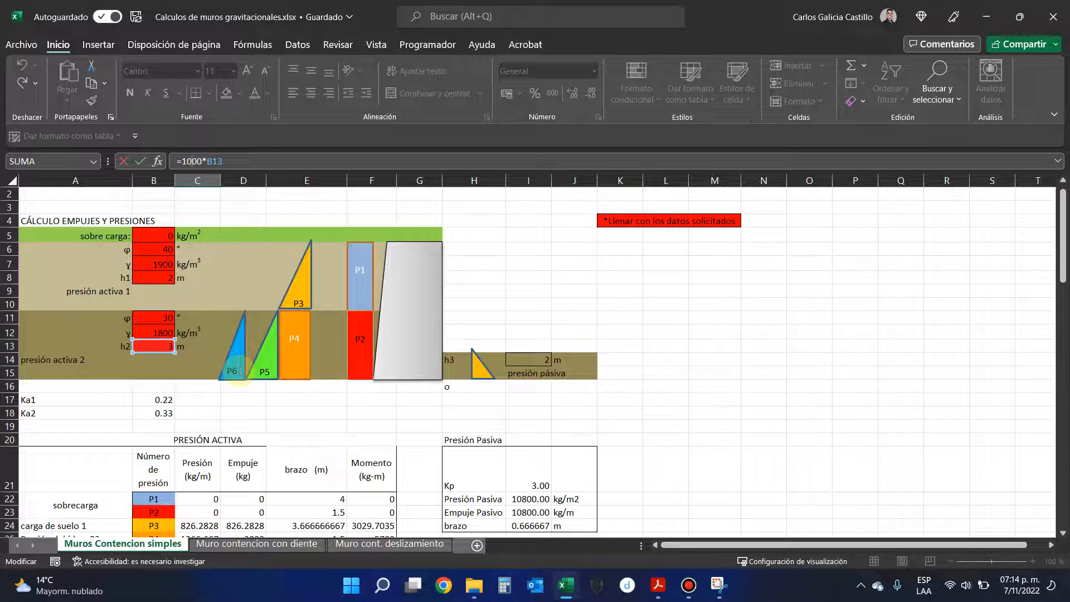
key(Return)
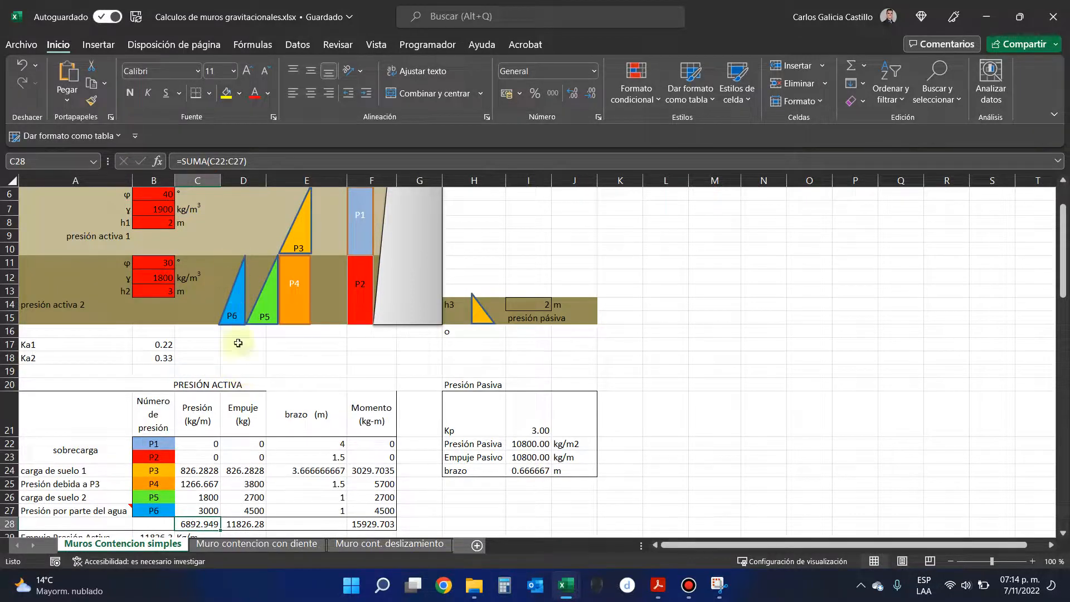
- Highlight the pressure column C21 to C27 and trace the P3 pressure formula in C24 to its input cells
drag(197, 416, 198, 507)
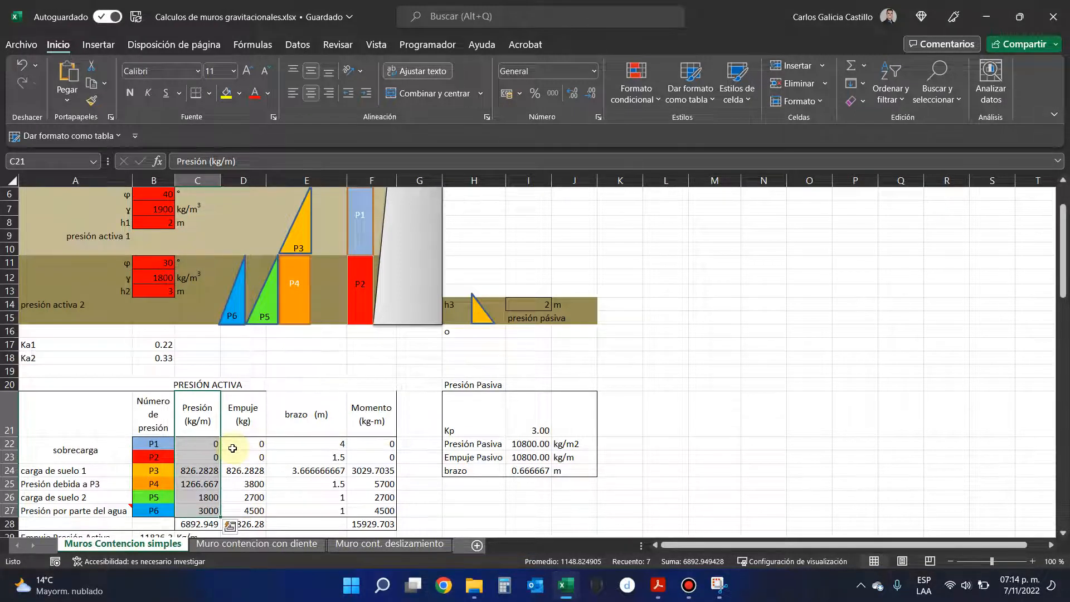
click(215, 470)
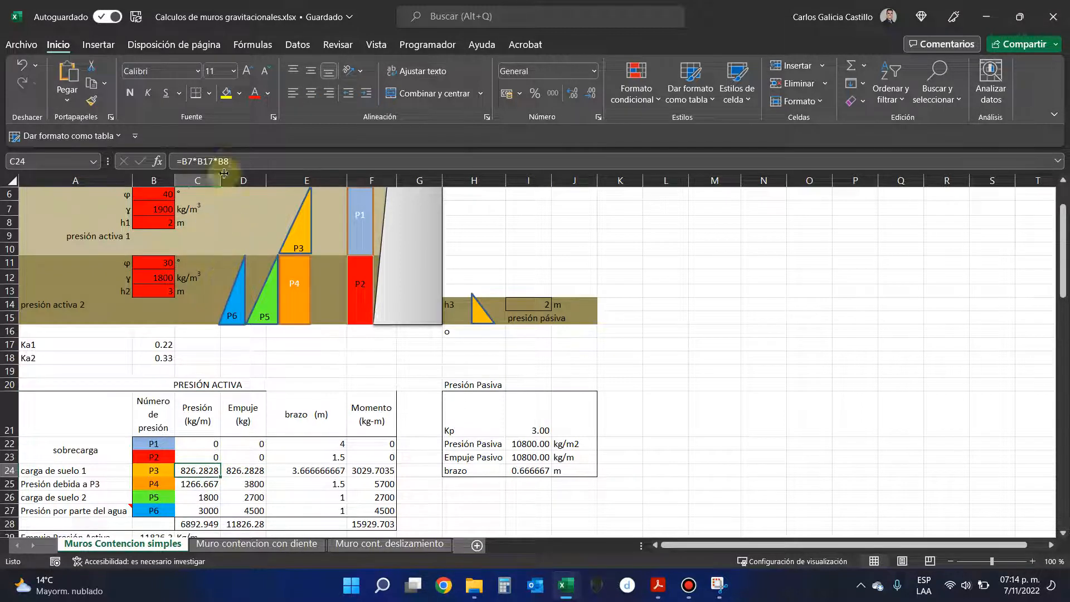
key(F2)
scroll(259, 290, up, 1)
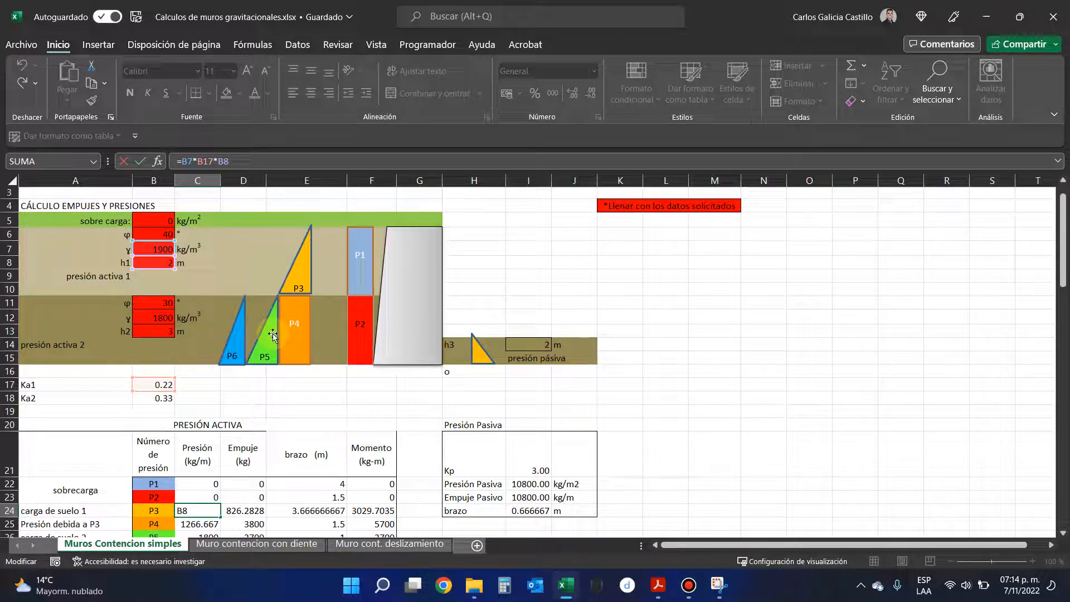
key(Return)
- Inspect the P3 thrust formula in D24 and its references to the P3 pressure and height h1
click(243, 510)
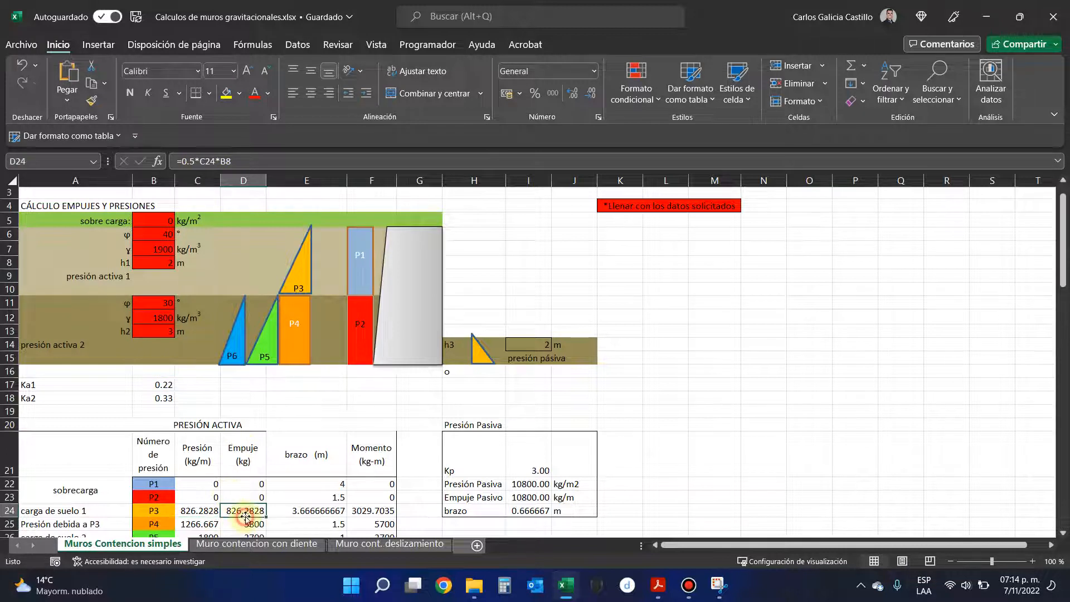
click(219, 162)
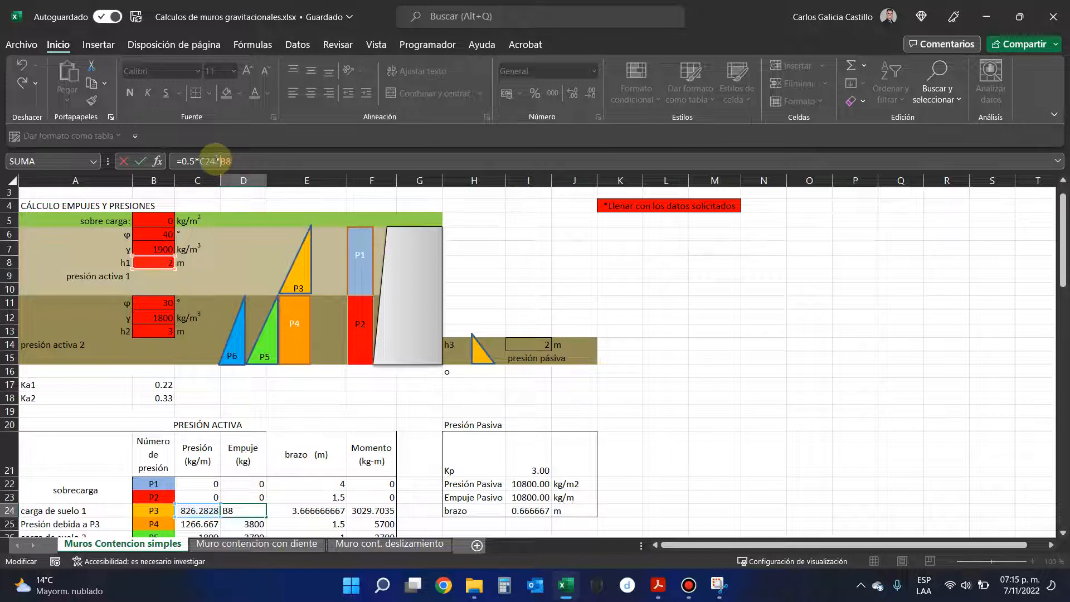
key(Return)
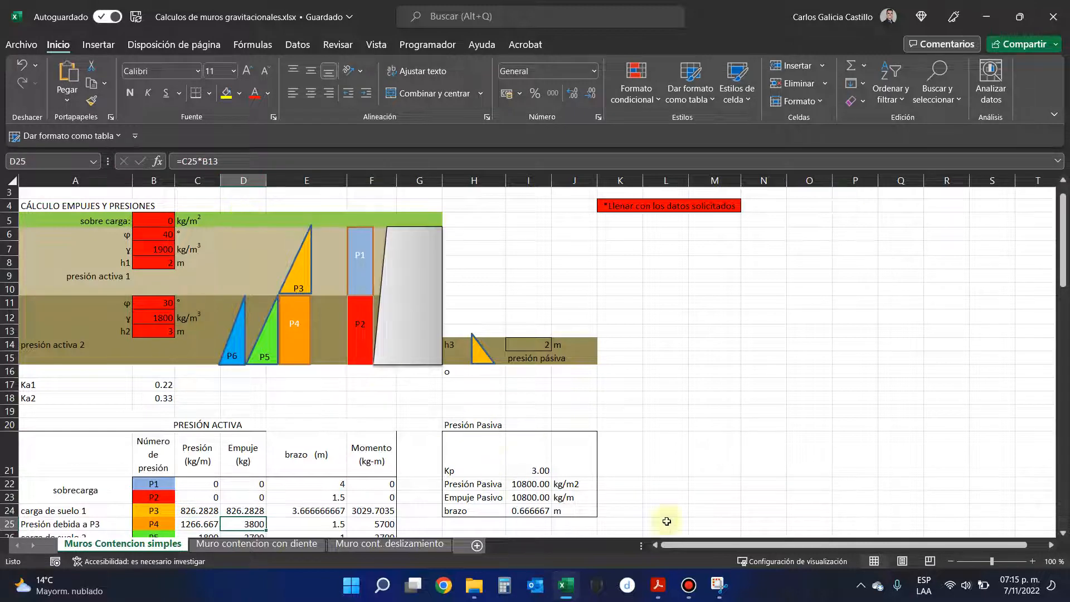
- Switch to Teoría de estribos.pdf in Acrobat, mark the ½KaγH² term of Rankine's active pressure formula on page 16, and return to Excel
click(656, 584)
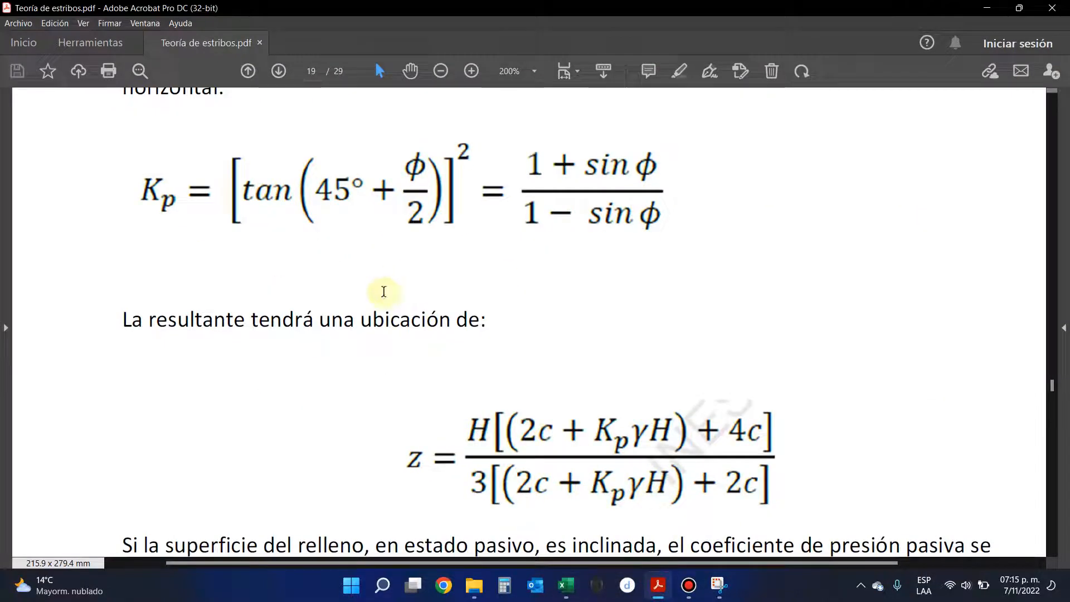
scroll(512, 432, down, 1)
scroll(512, 432, down, 4)
scroll(499, 433, up, 10)
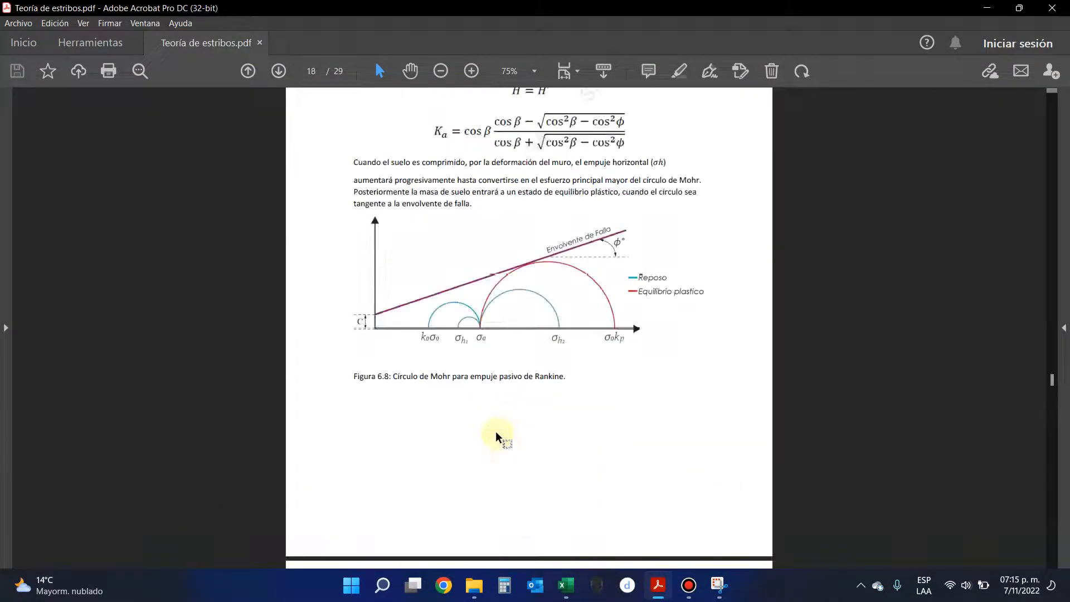
scroll(495, 432, up, 12)
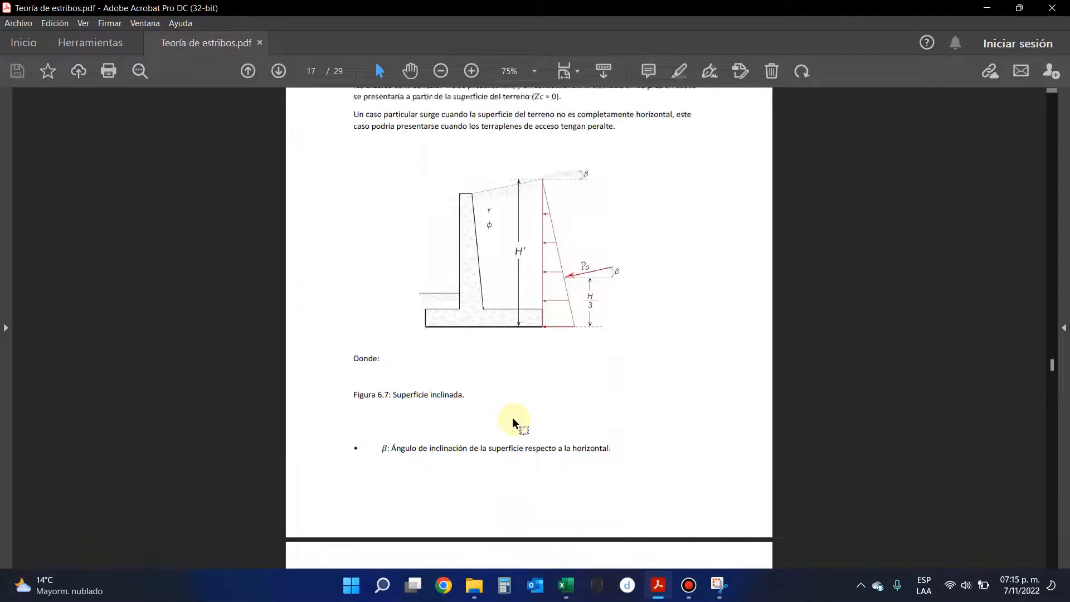
scroll(513, 418, up, 10)
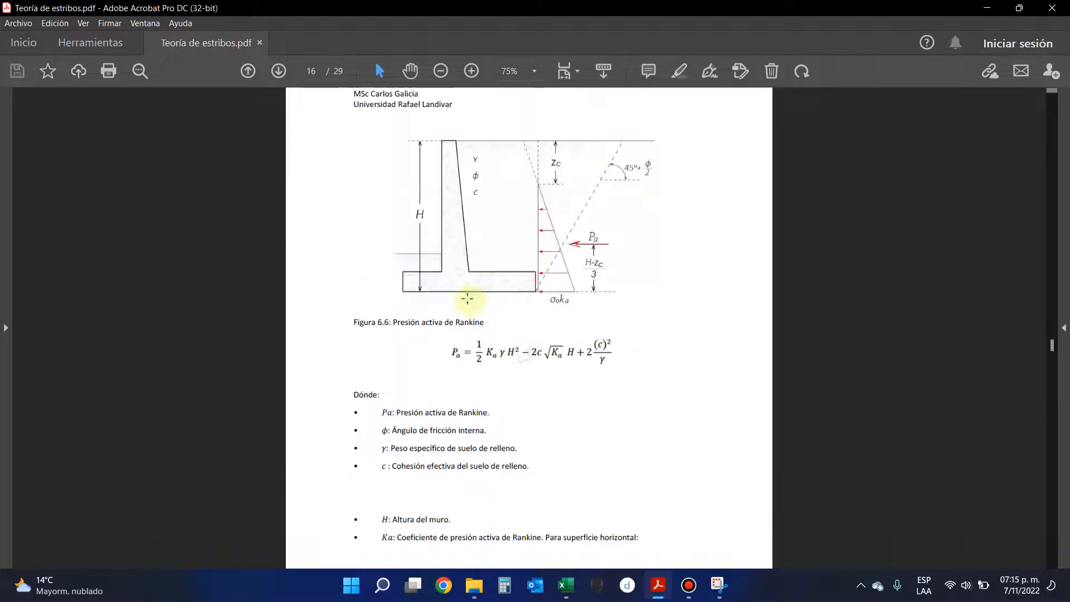
mouse_move(468, 333)
mouse_down()
mouse_move(500, 374)
mouse_move(526, 378)
mouse_move(470, 330)
mouse_up()
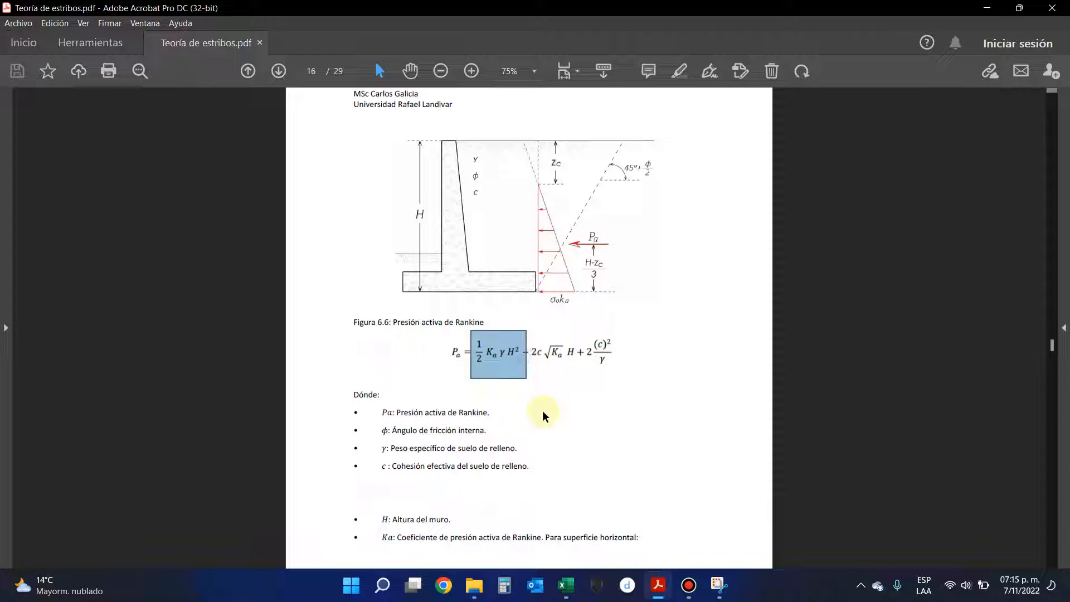
click(996, 6)
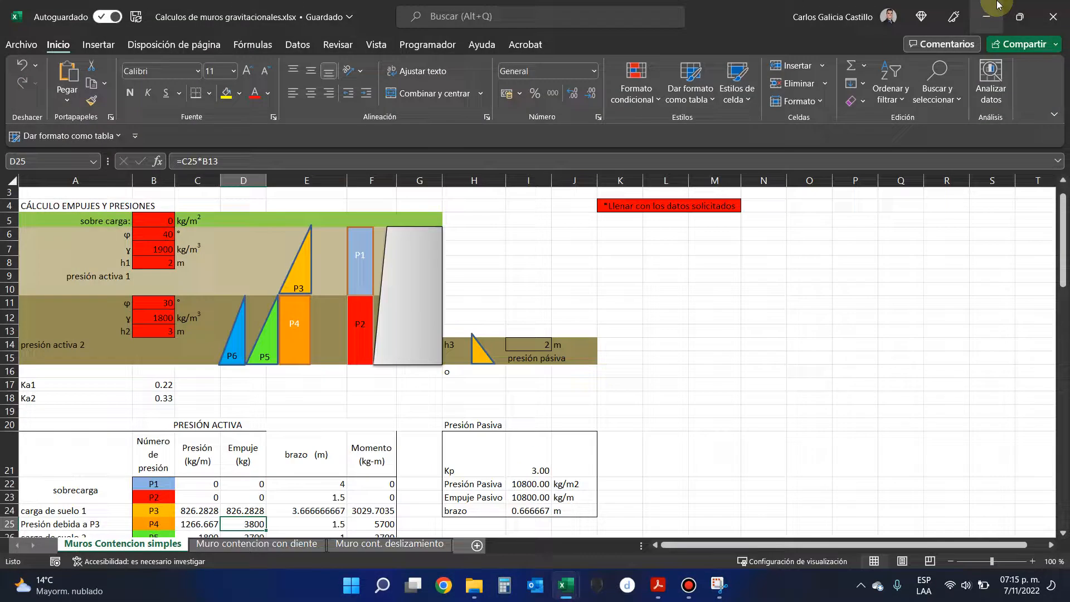
- Inspect the P4 thrust formula in D25 and relate its pressure and h2 references to the rectangular P4 diagram
click(299, 161)
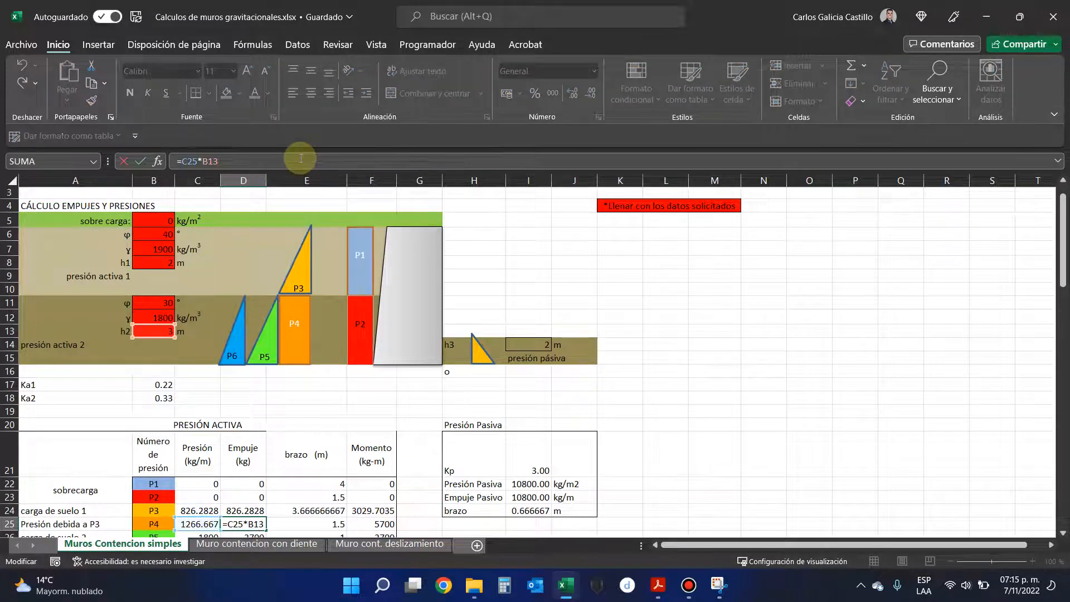
key(Return)
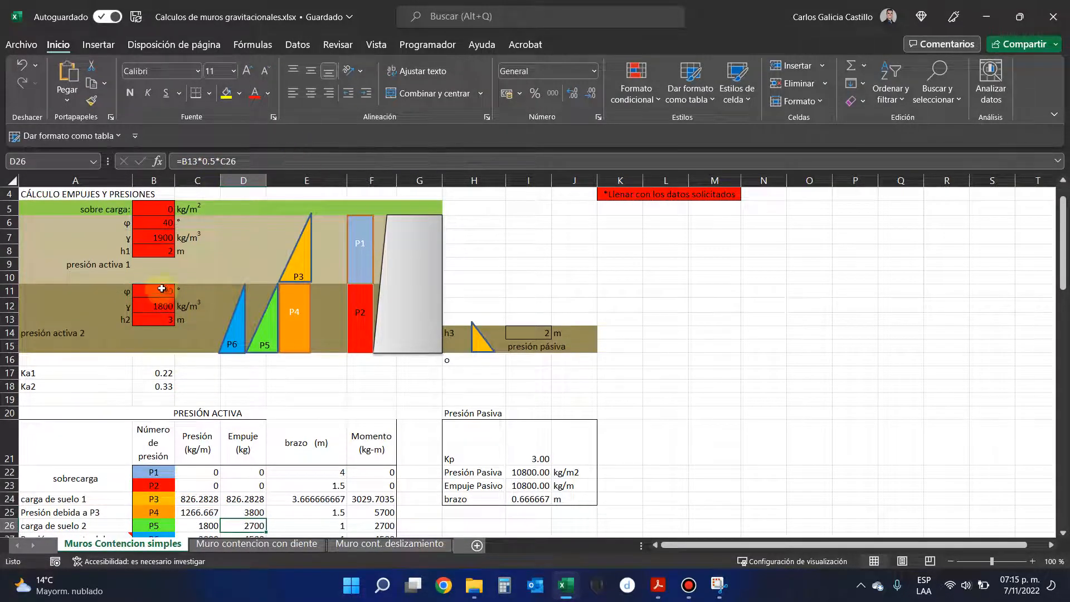
click(234, 510)
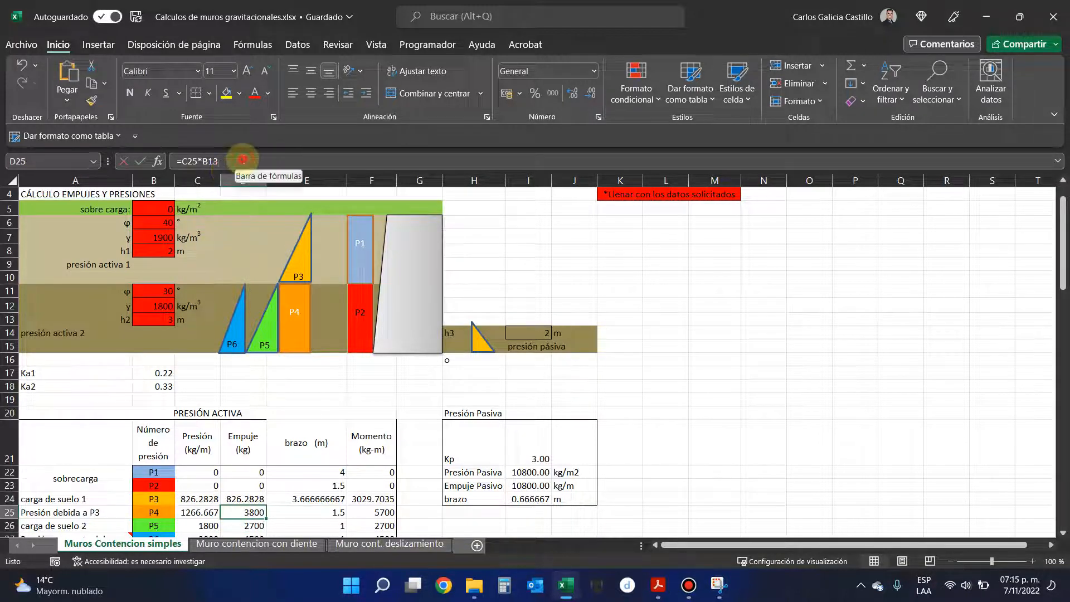
click(222, 162)
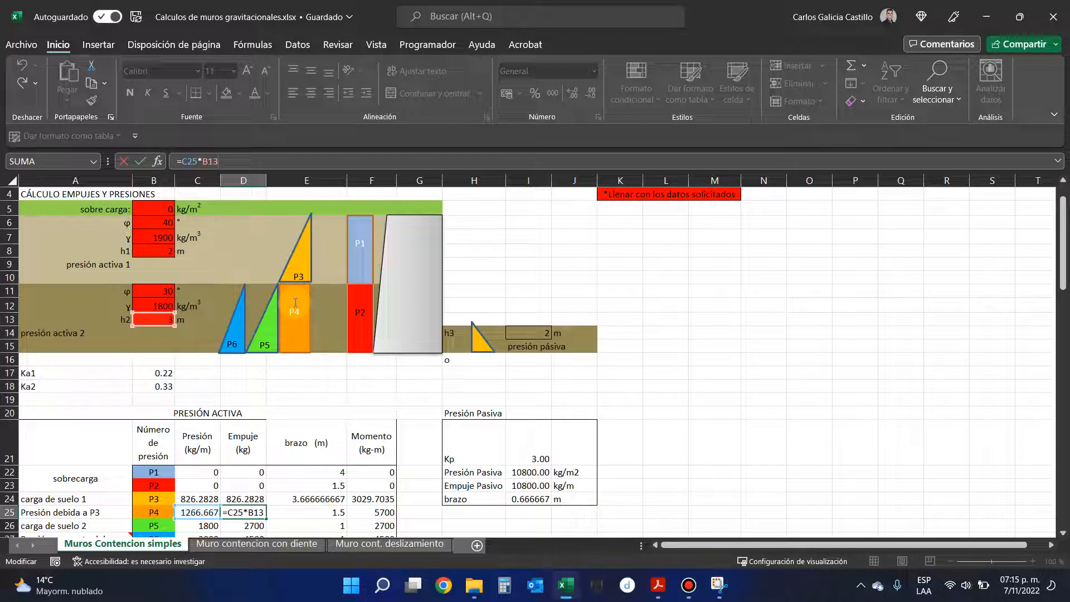
key(Return)
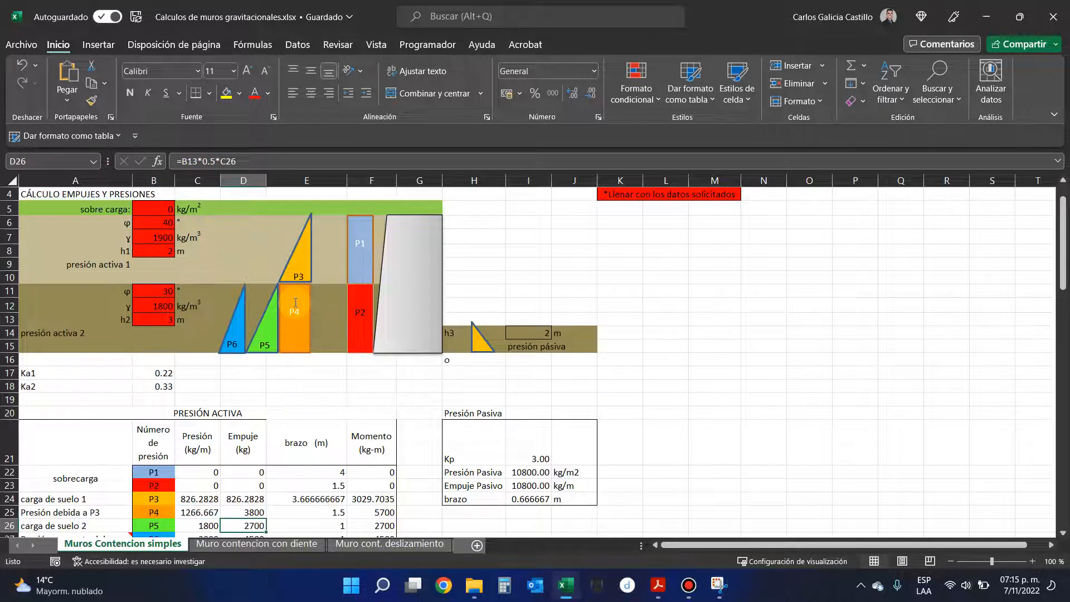
- Inspect the triangular thrust formulas for P5 in D26 and P6 in D27, including their h2 and 0.5 factors
scroll(295, 303, down, 1)
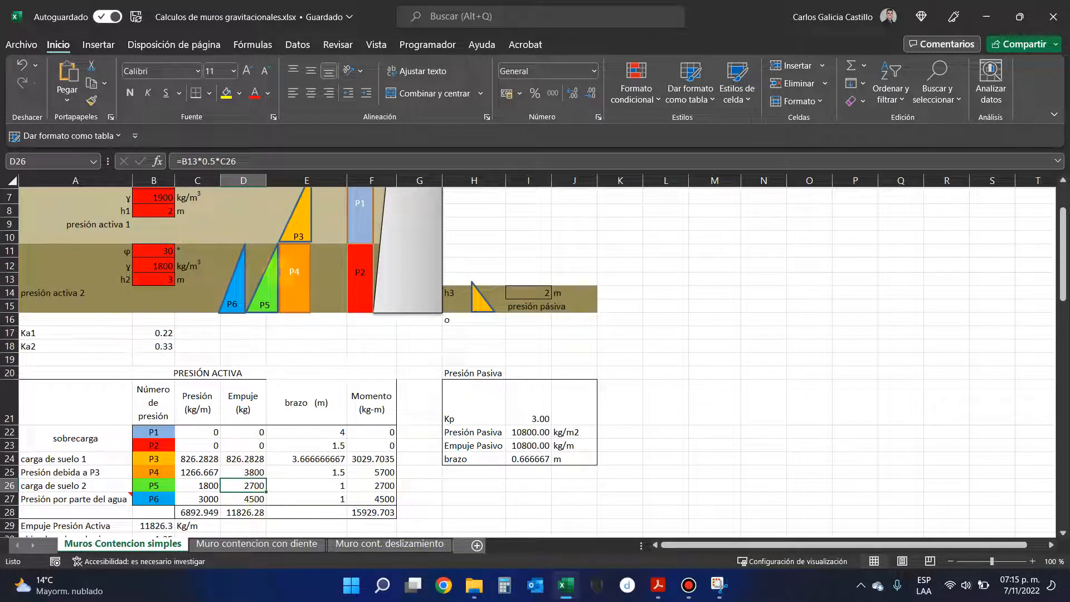
click(244, 161)
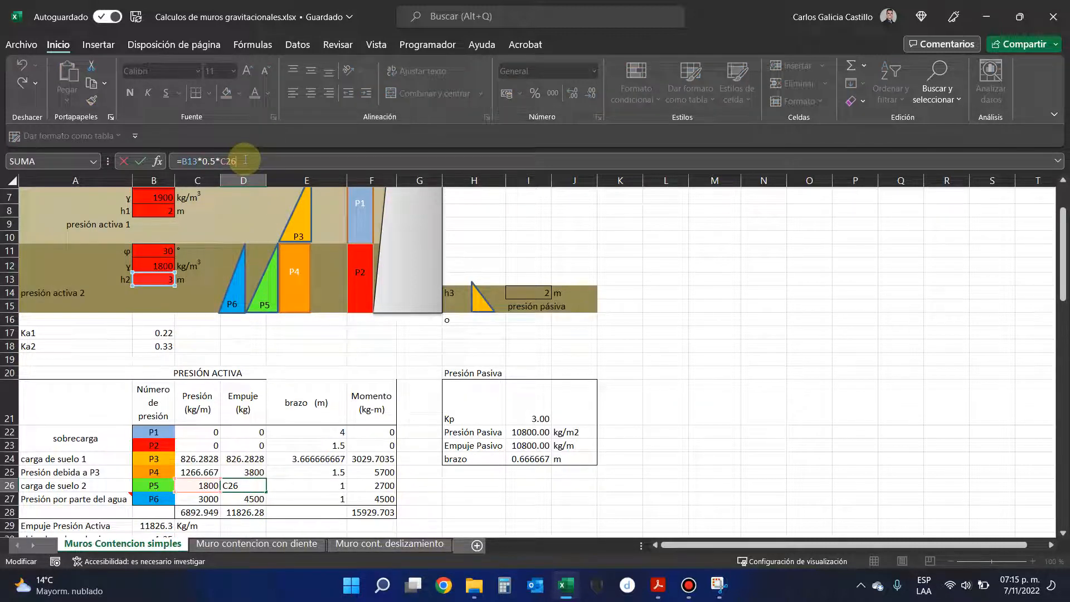
click(254, 502)
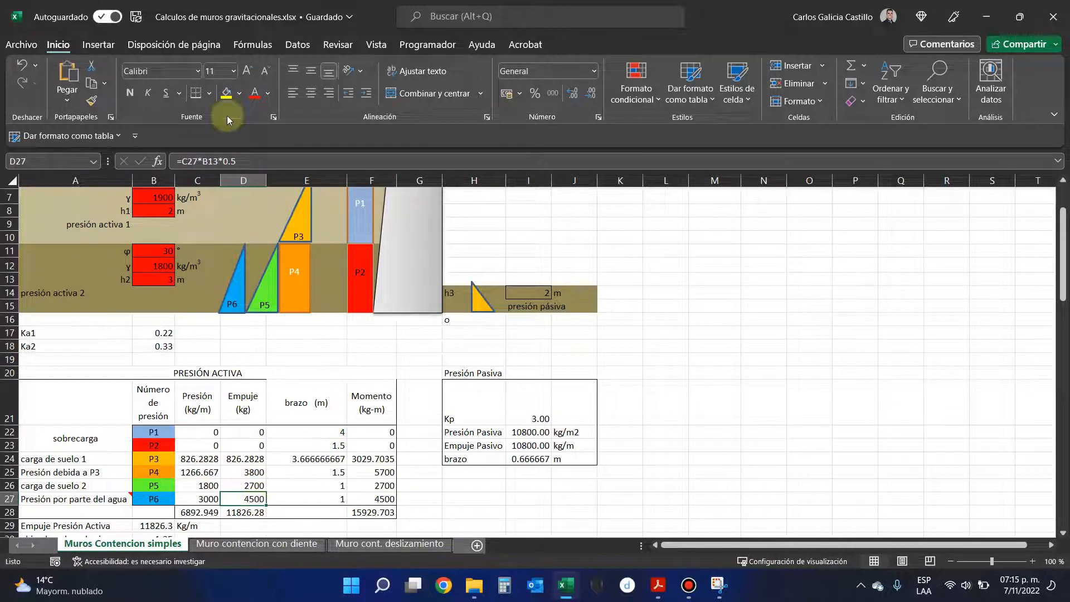
click(246, 161)
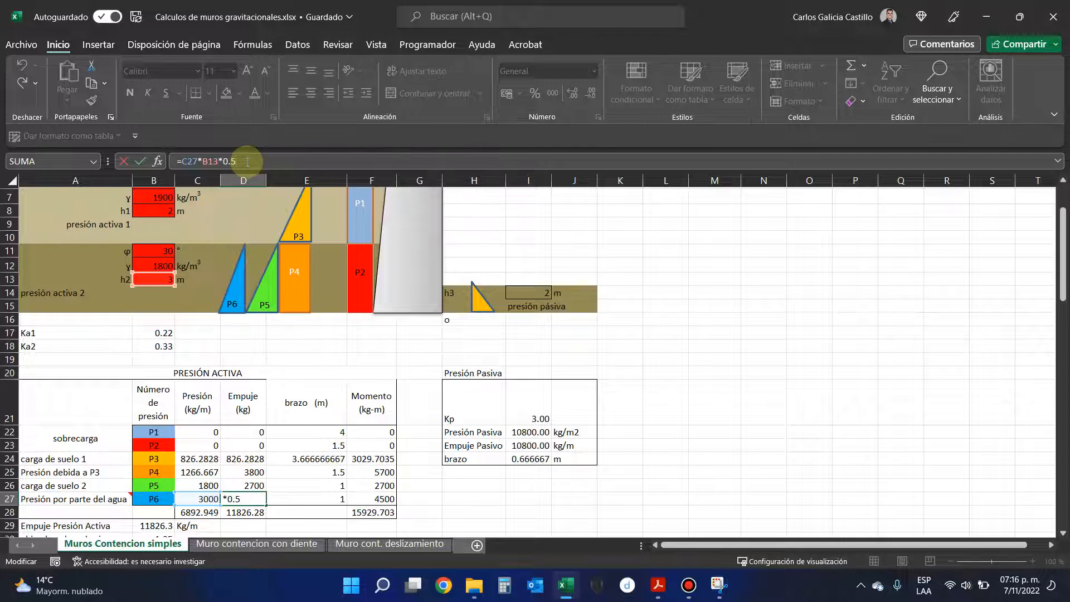
key(Return)
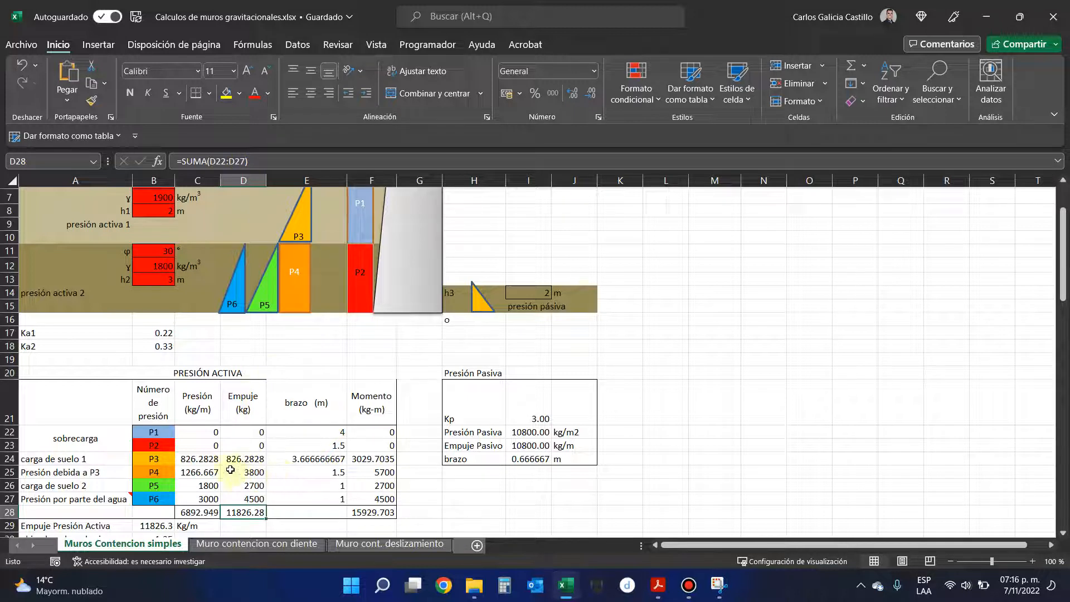
- Check the pressure and thrust totals of the active pressure table in C28 and D28
click(199, 514)
click(241, 512)
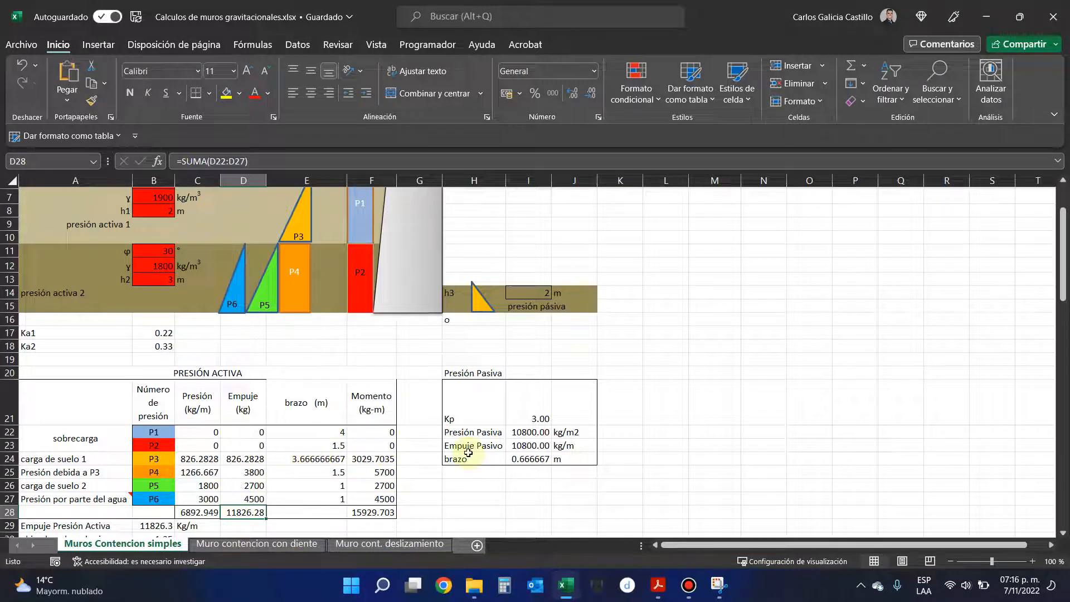
- Inspect the P1 lever arm formula in E22, highlighting its h2 reference and the half-h1 term B8*0.5
click(337, 454)
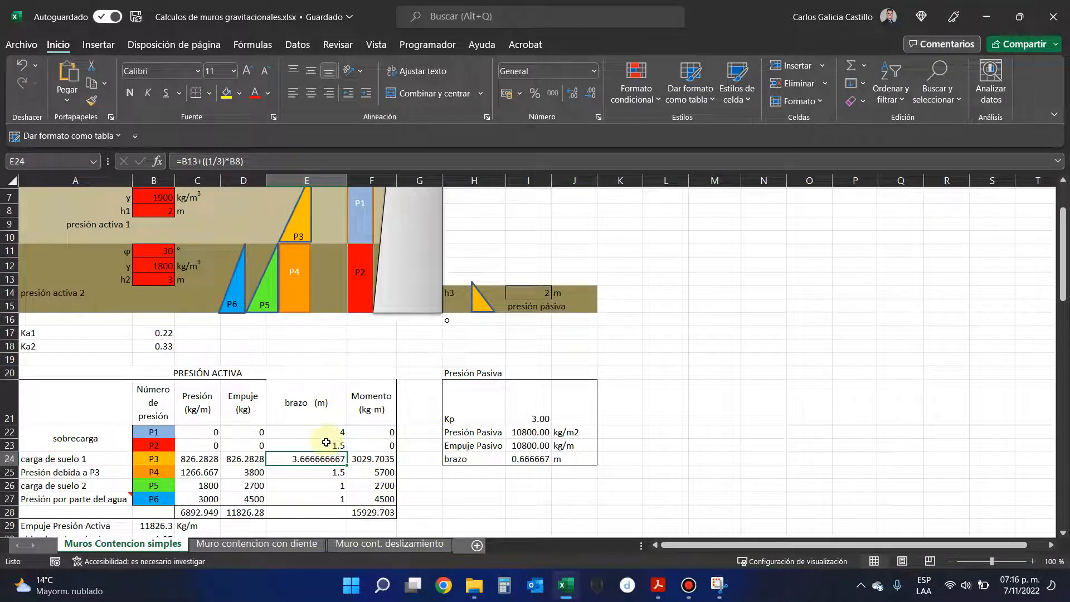
click(328, 436)
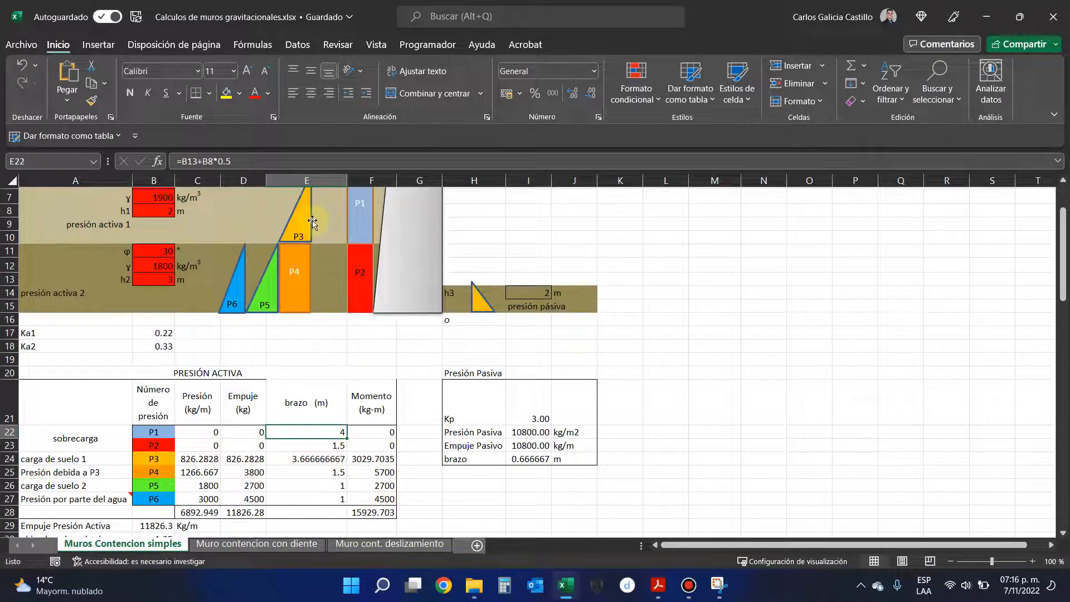
scroll(330, 269, up, 2)
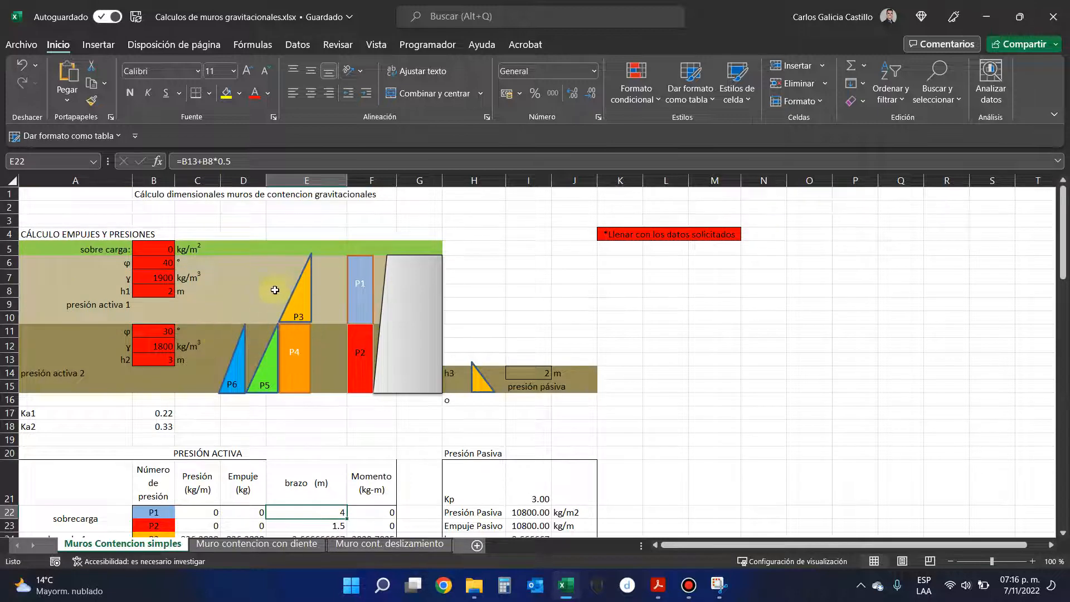
scroll(312, 320, down, 2)
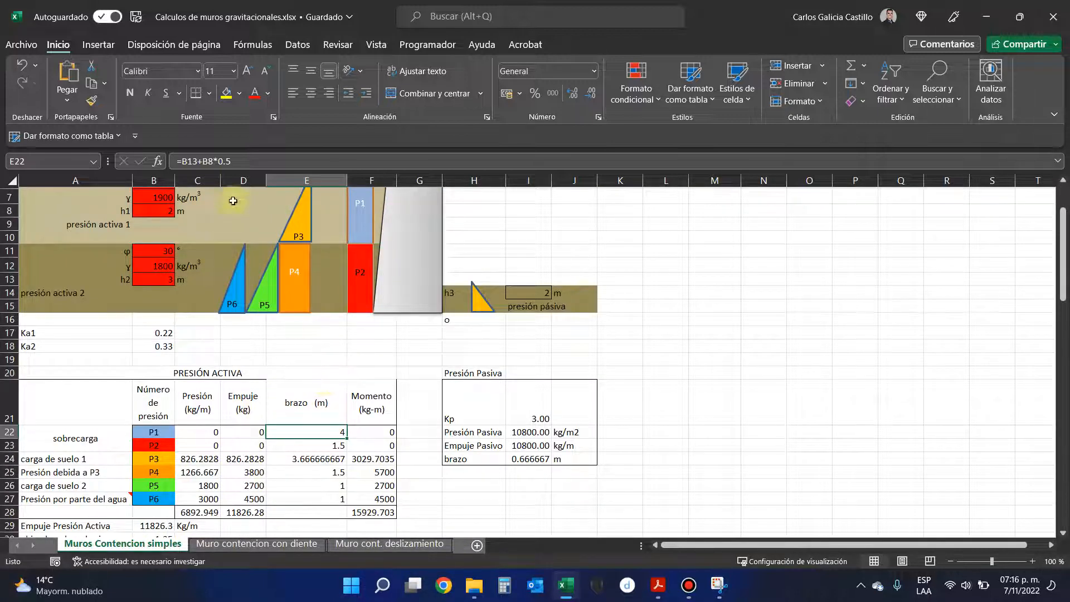
click(262, 161)
scroll(321, 311, up, 2)
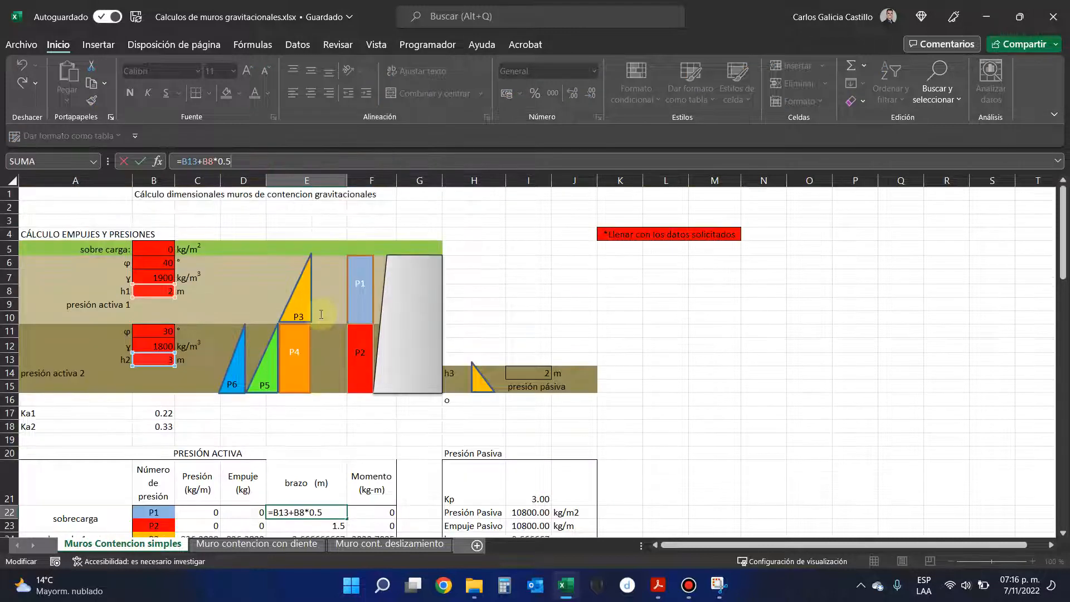
scroll(321, 311, down, 1)
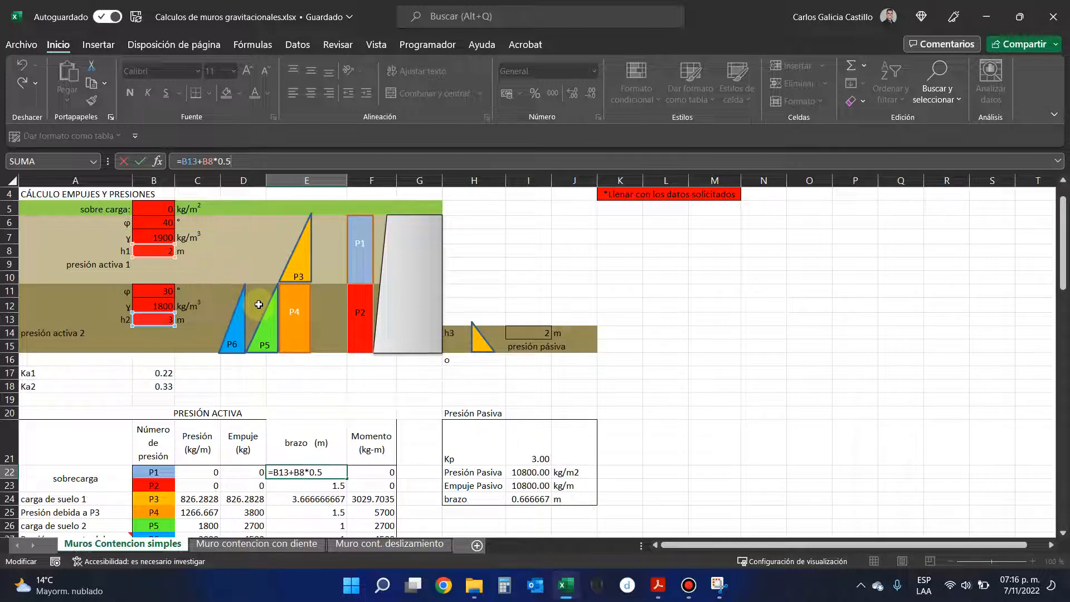
double_click(190, 161)
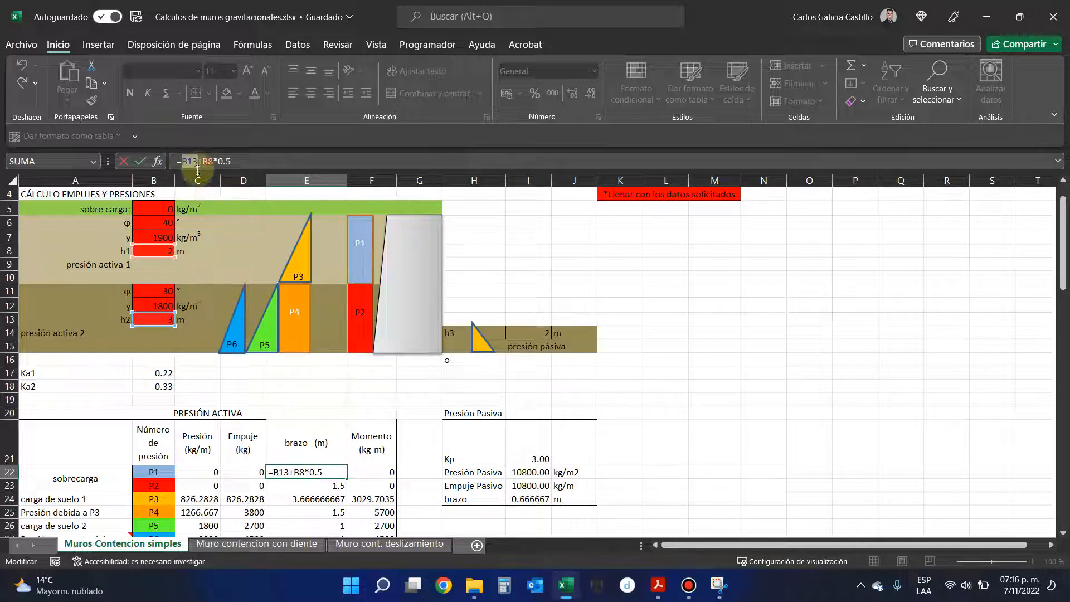
drag(202, 161, 247, 161)
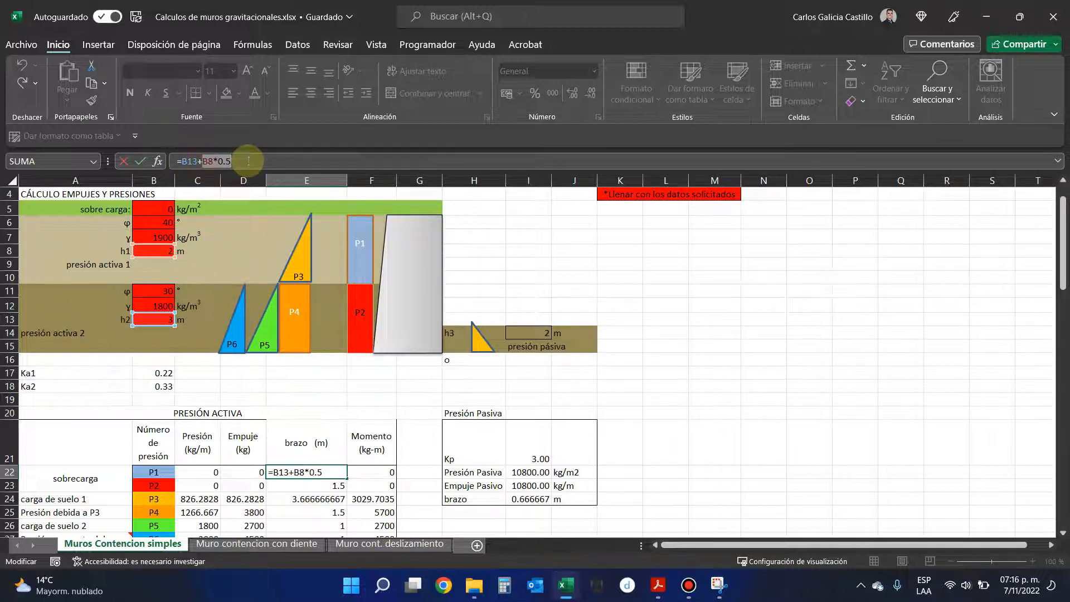
key(Return)
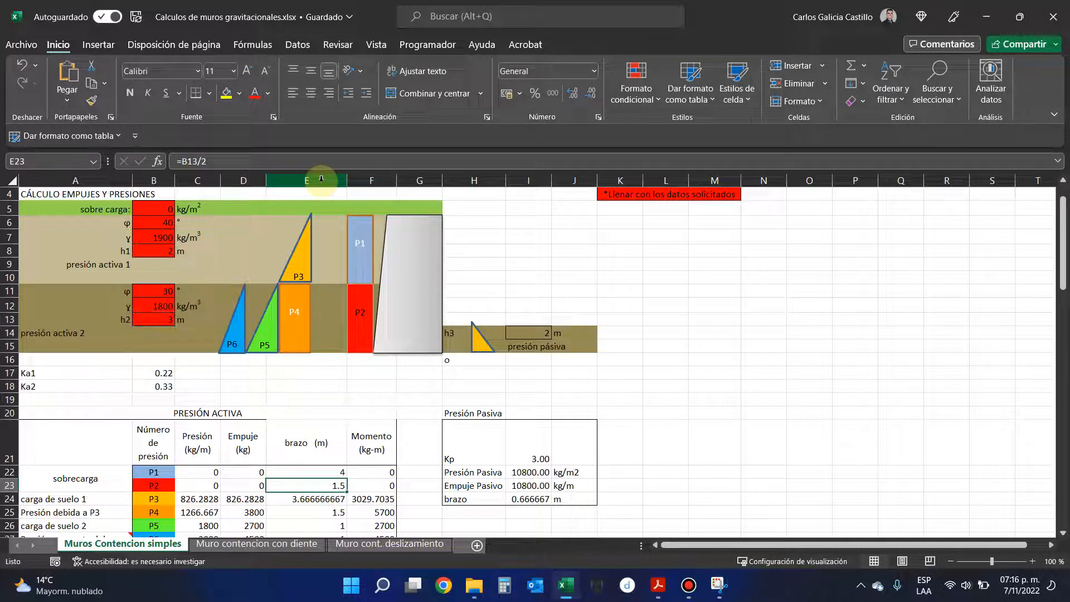
- Inspect the P2 lever arm formula in E23 and relate its h2 reference to the rectangular P2 diagram
click(354, 325)
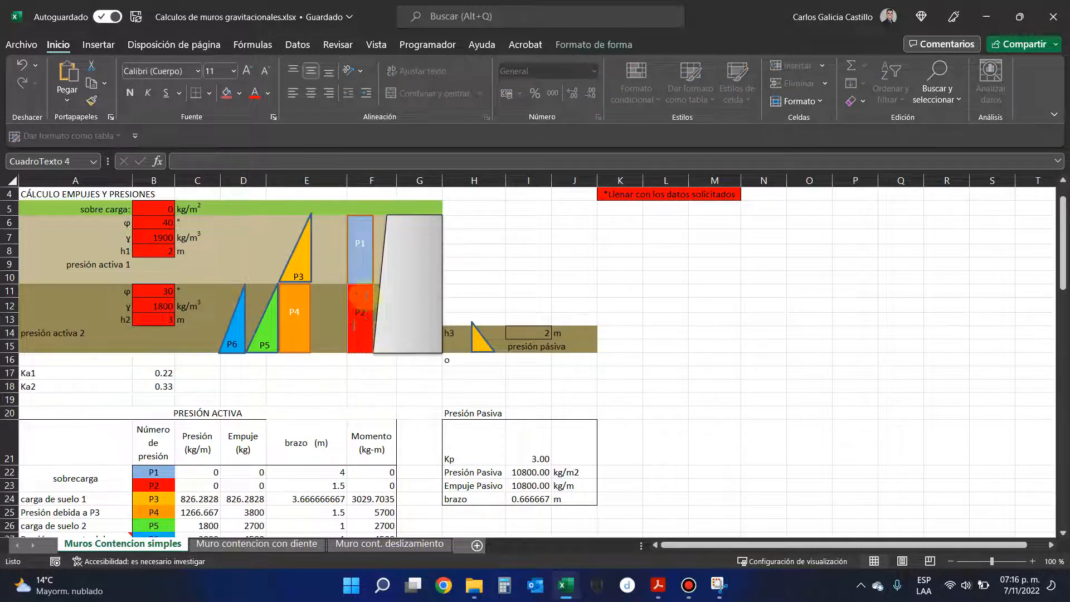
click(320, 484)
text(=B13/2)
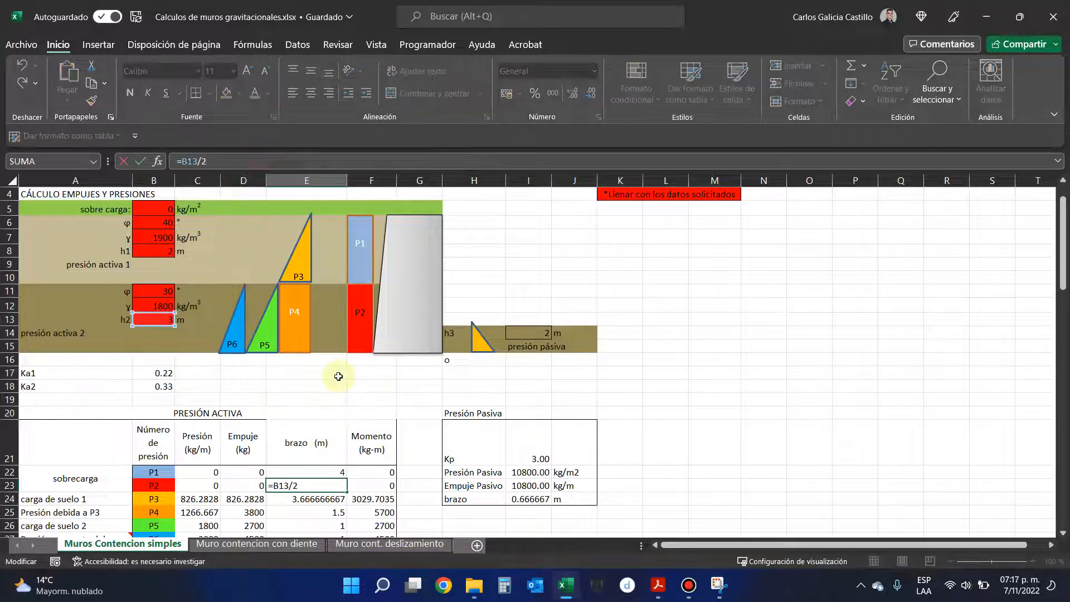
key(Return)
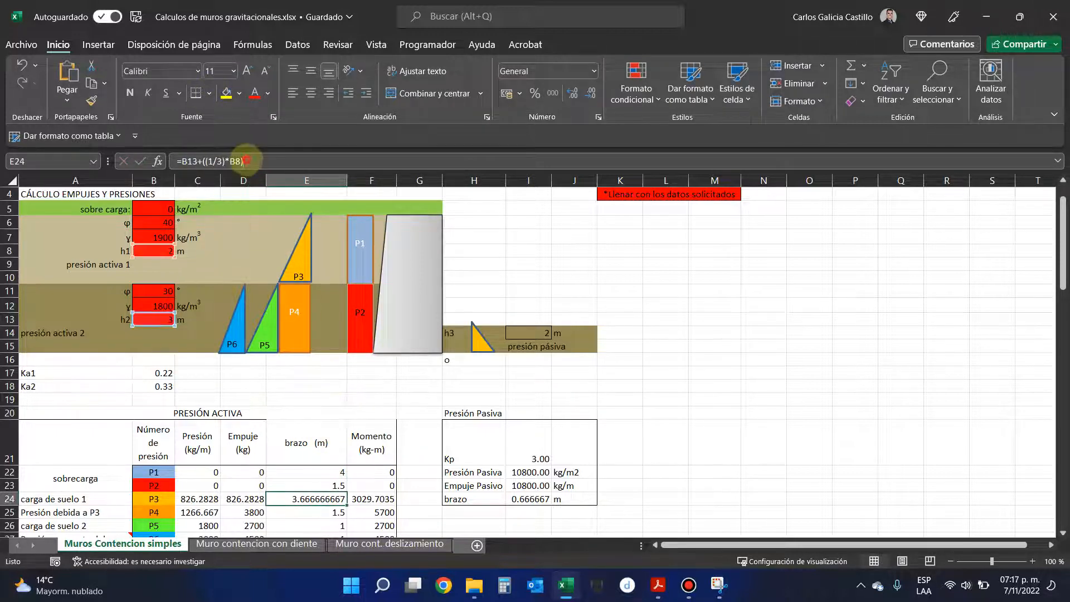
- Inspect the P3 lever arm formula in E24, including its h2 reference and one third of h1
click(245, 161)
scroll(315, 250, down, 1)
scroll(315, 250, up, 1)
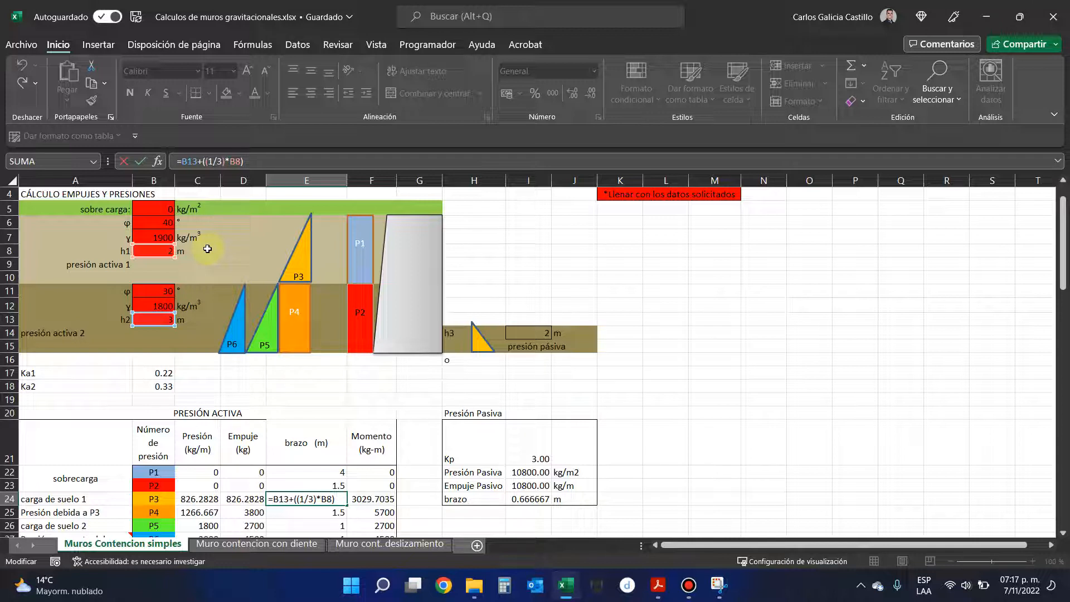
key(Return)
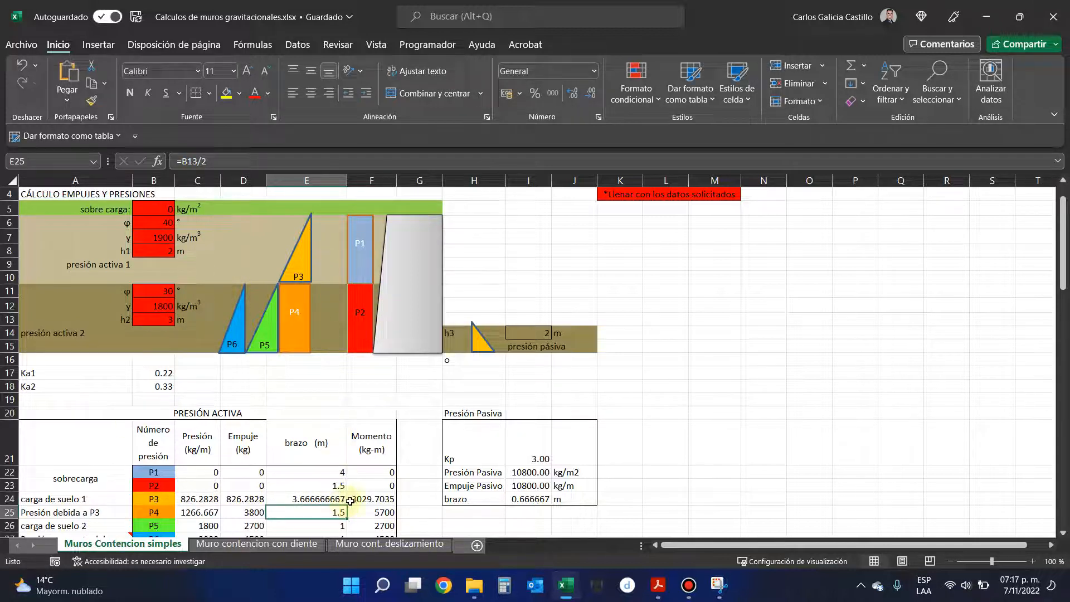
- Inspect the lever arms of P4, P5 and P6 in E25 to E27 and relate them to their diagrams and h2
click(450, 363)
text(o)
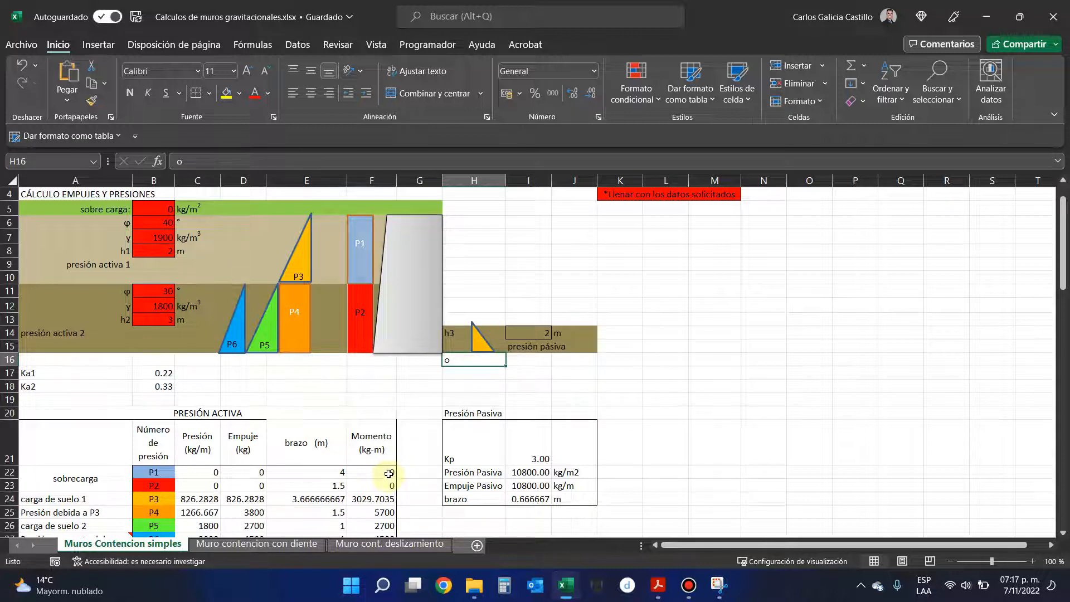
click(335, 513)
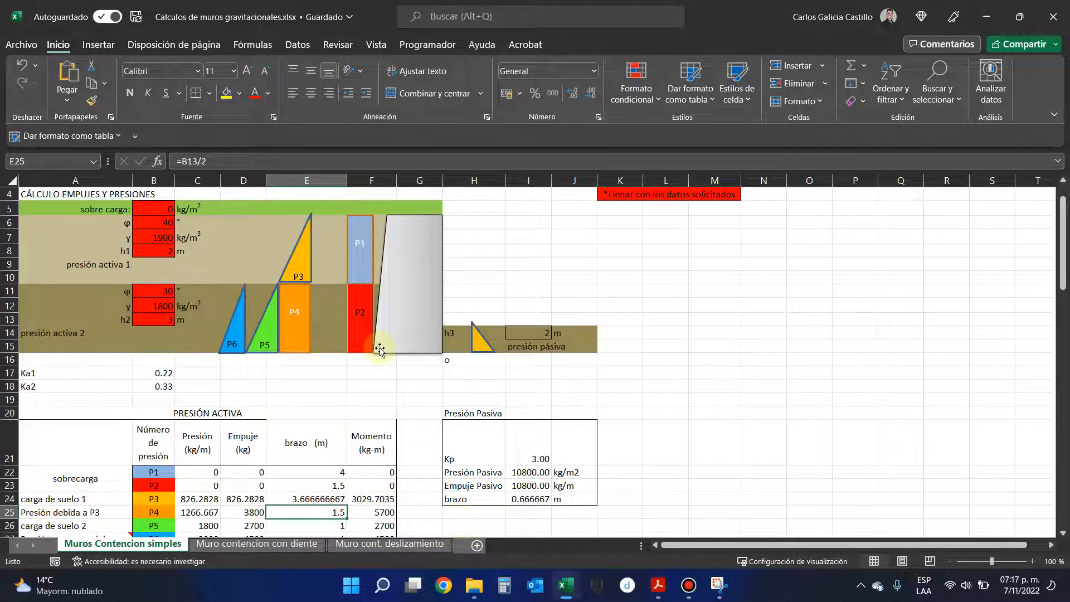
scroll(321, 448, down, 1)
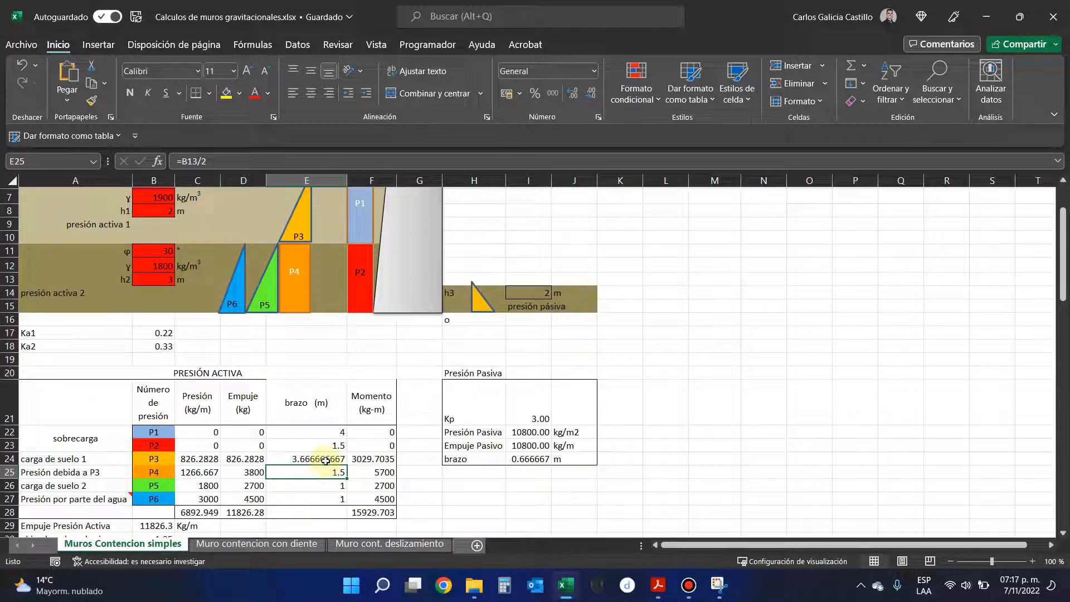
click(265, 304)
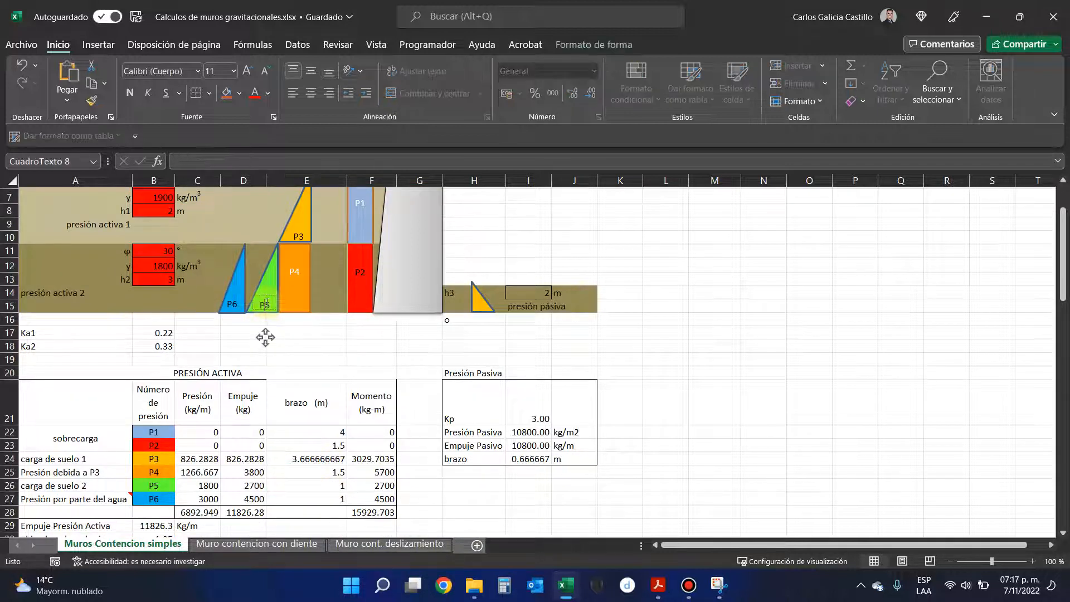
click(168, 282)
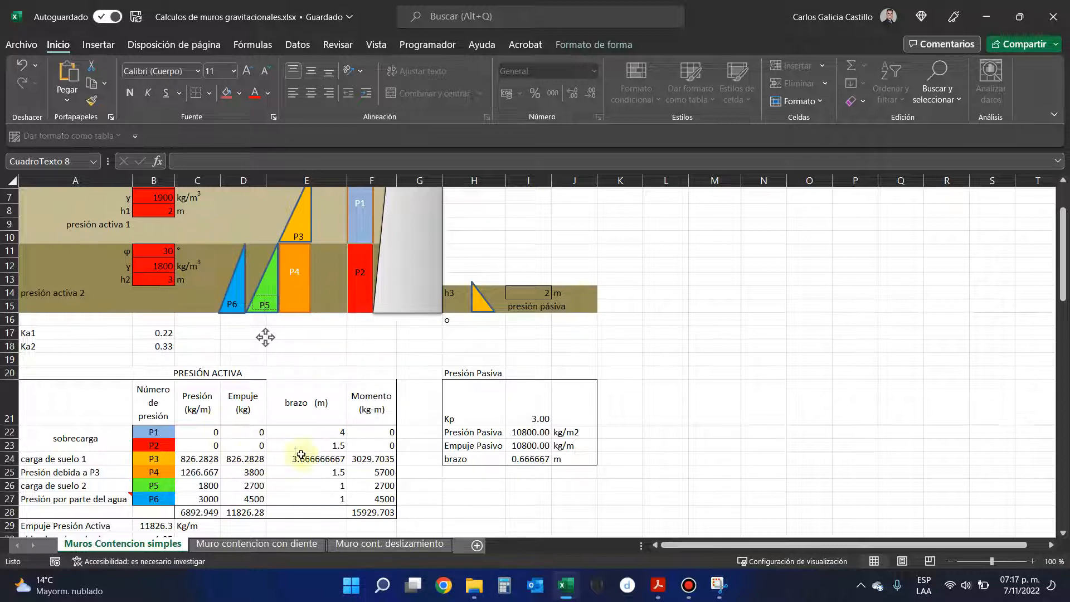
click(327, 488)
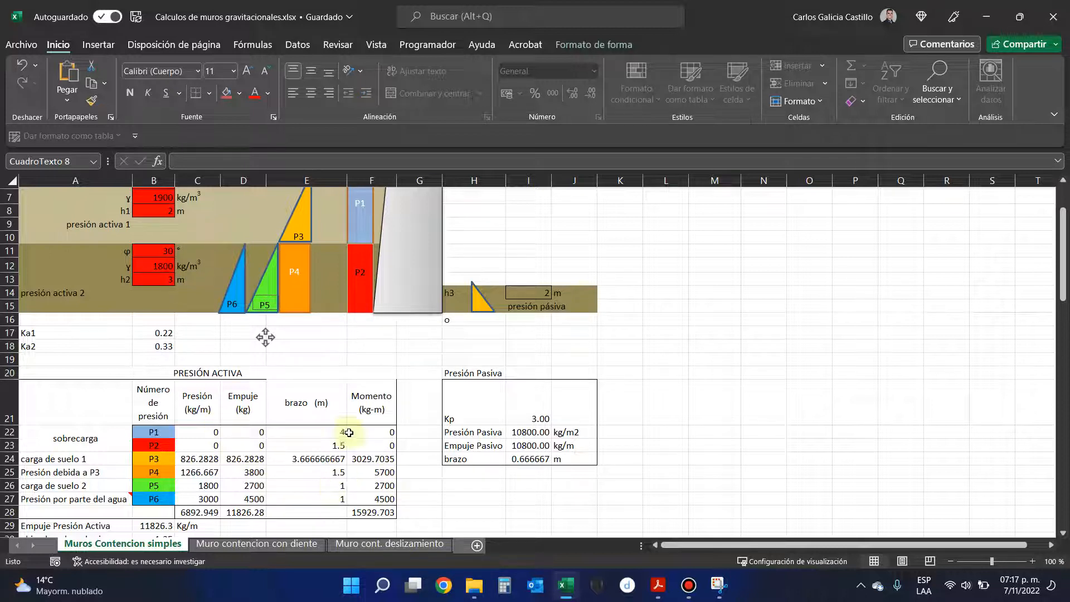
click(334, 499)
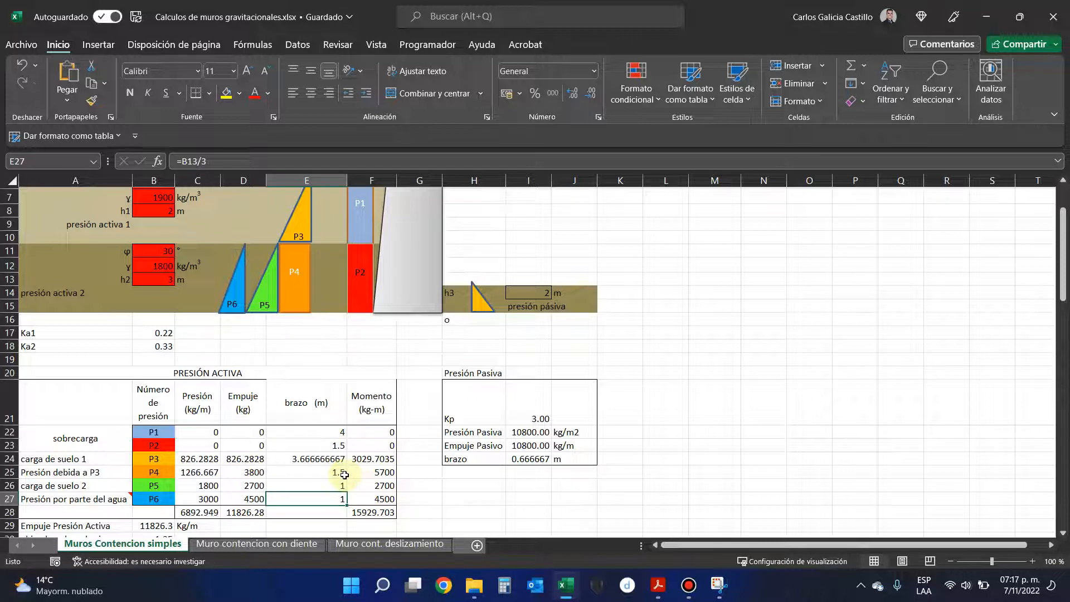
- Highlight the Momento column from its heading to its total, followed by the whole PRESIÓN ACTIVA table
drag(383, 406, 388, 518)
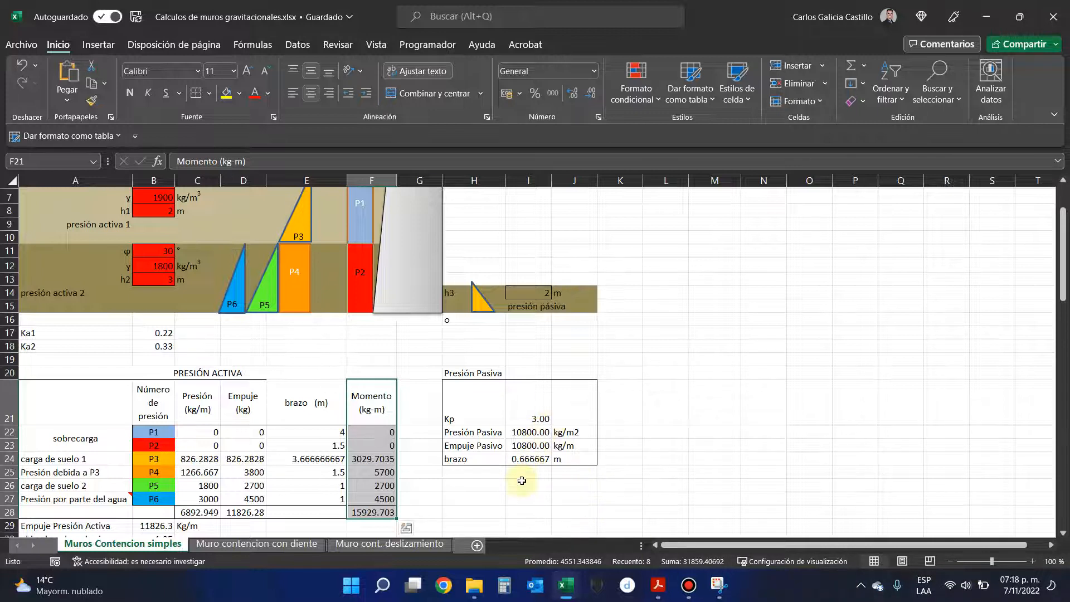
drag(119, 363, 383, 498)
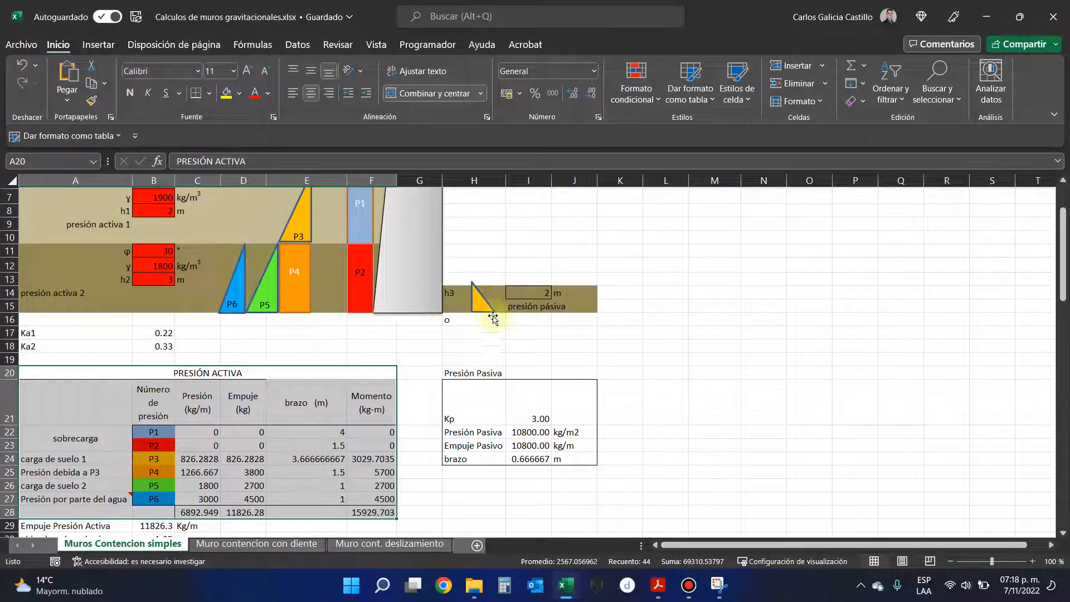
- Inspect the Kp formula in I21 for the passive pressure triangle, highlighting its (B11/2) friction angle term
click(482, 304)
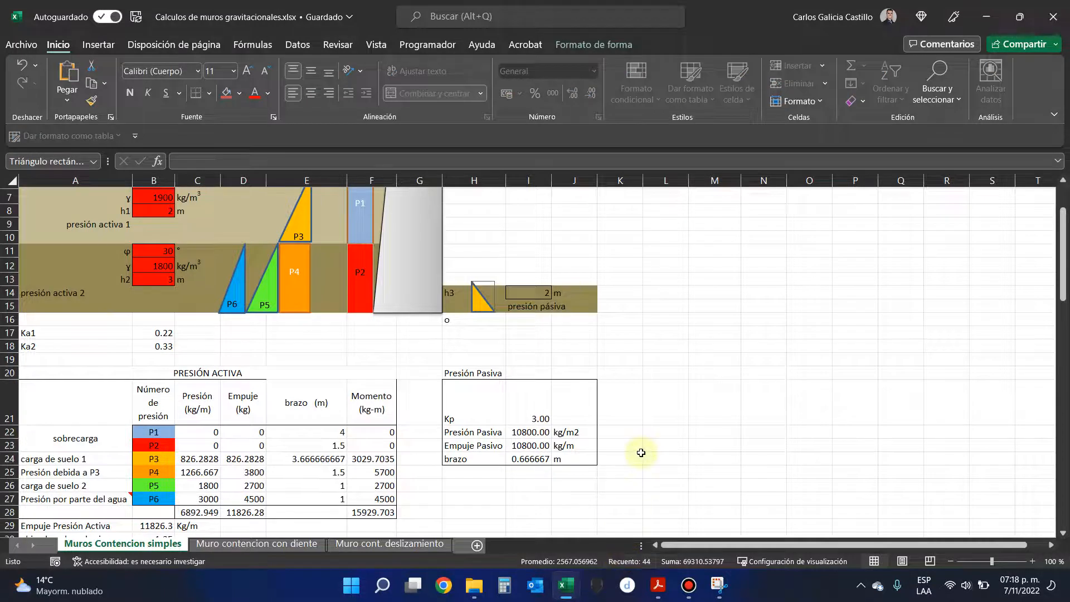
click(540, 411)
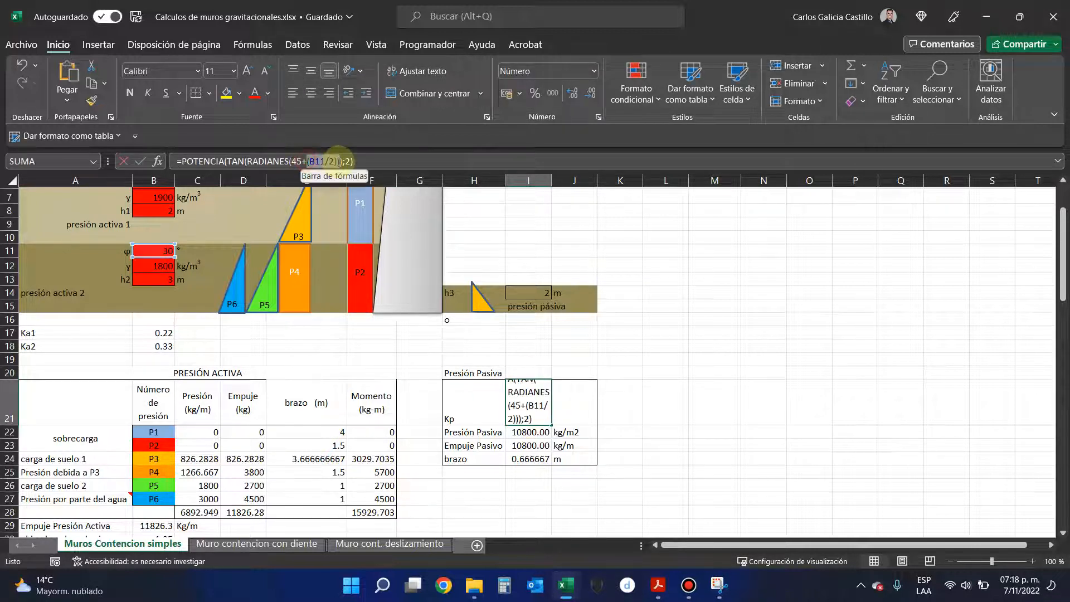
drag(306, 161, 341, 161)
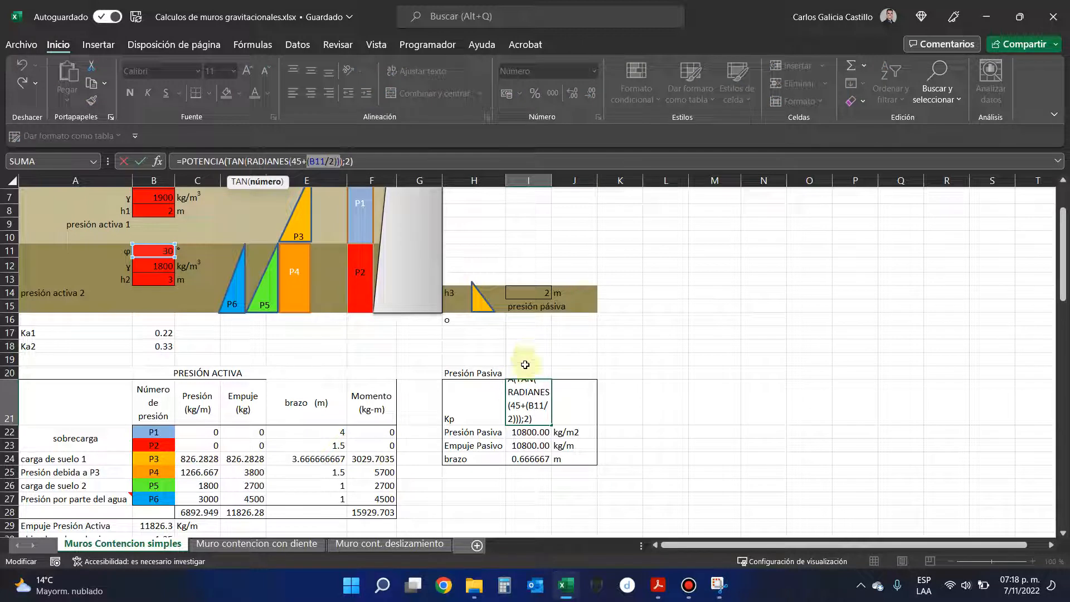
key(Return)
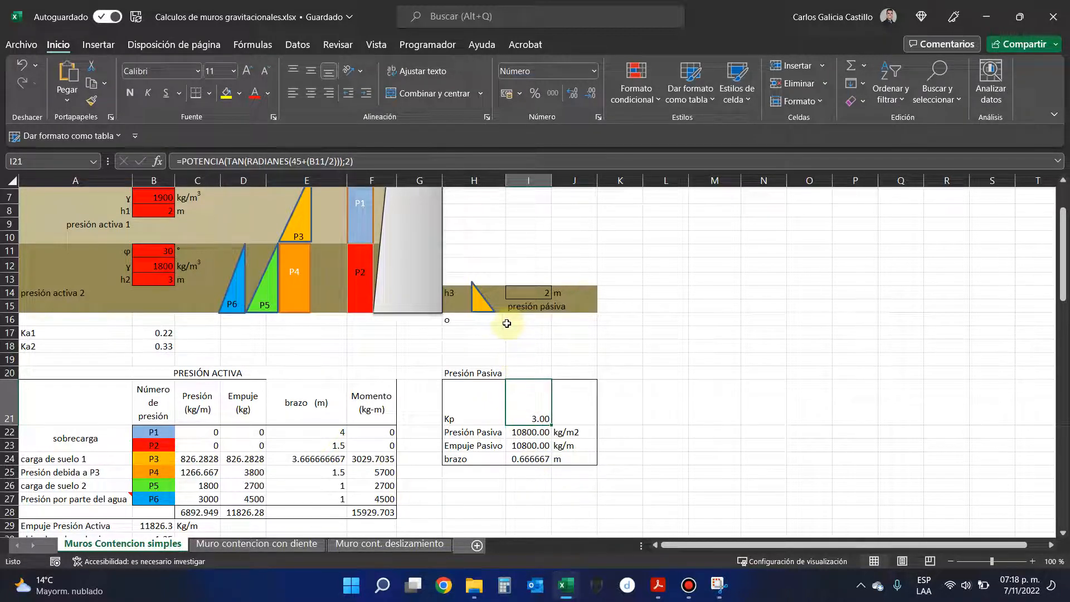
- Inspect the passive pressure formula in I22 and its references to Kp, h3 and the lower soil's unit weight
click(539, 430)
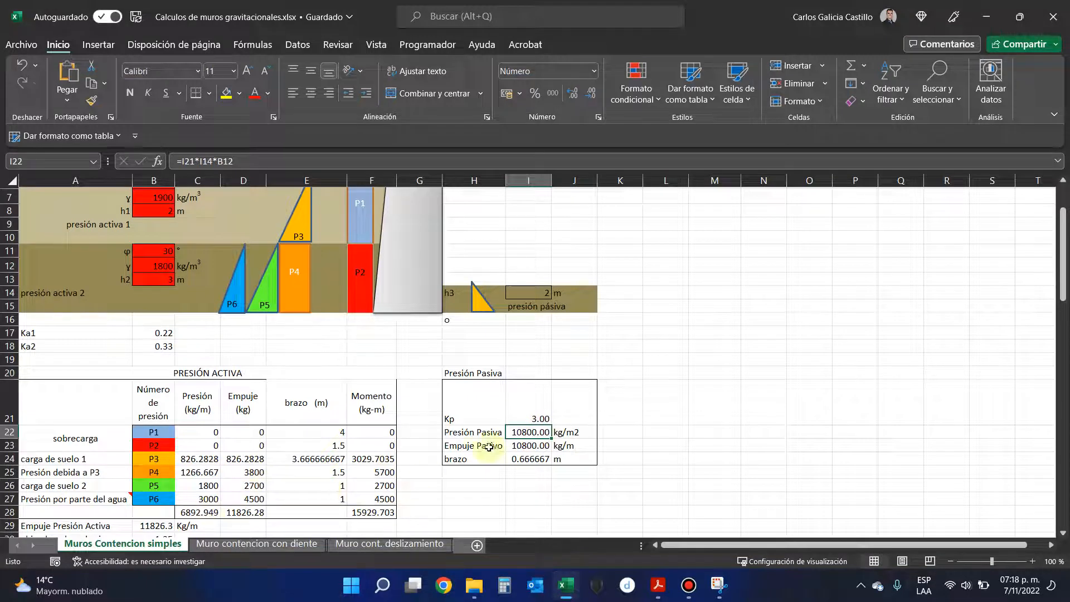
click(278, 161)
scroll(337, 336, up, 2)
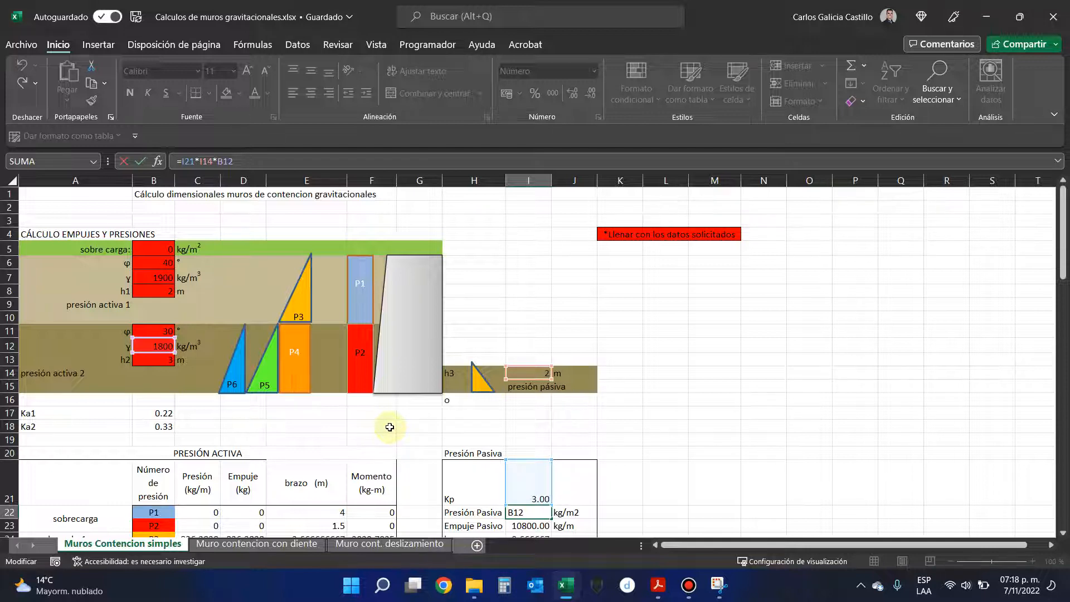
key(Escape)
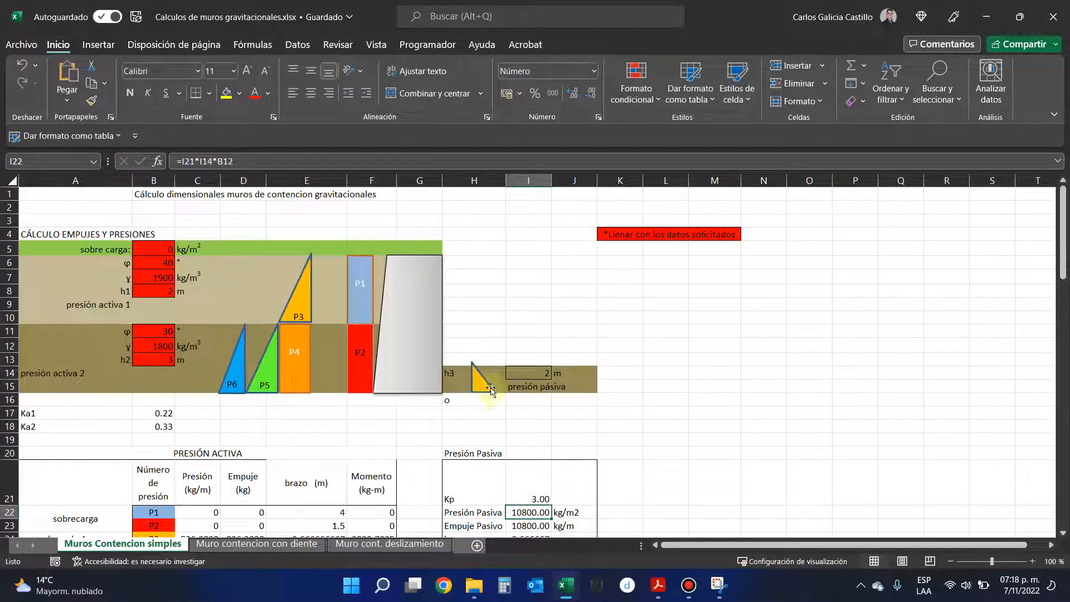
- Stretch the passive pressure triangle beside h3 far to the right, and narrow it back to end beside the h3 value cell
click(491, 390)
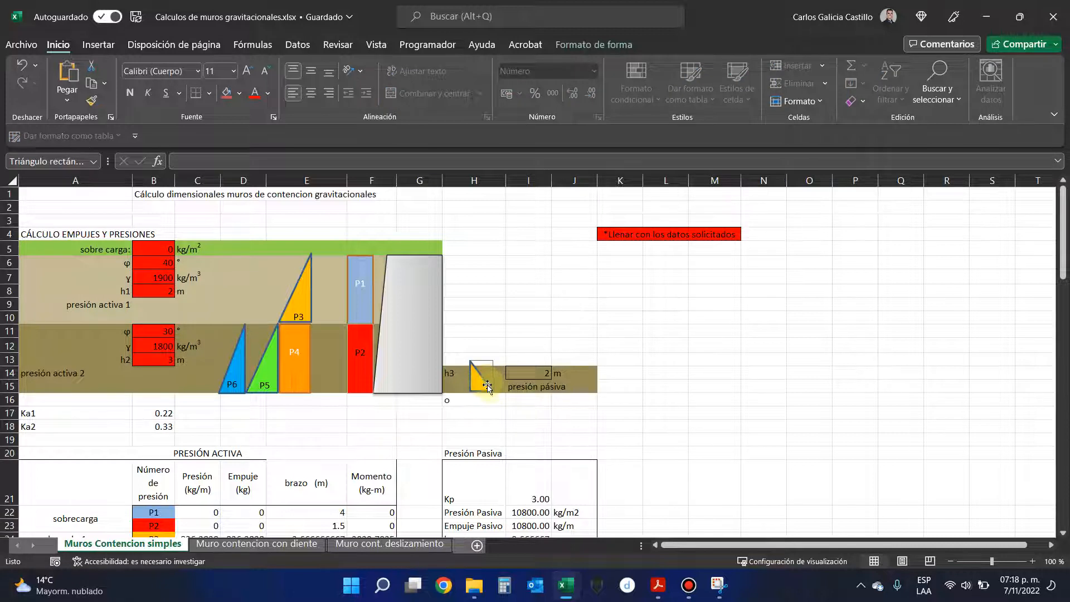
drag(492, 391, 689, 390)
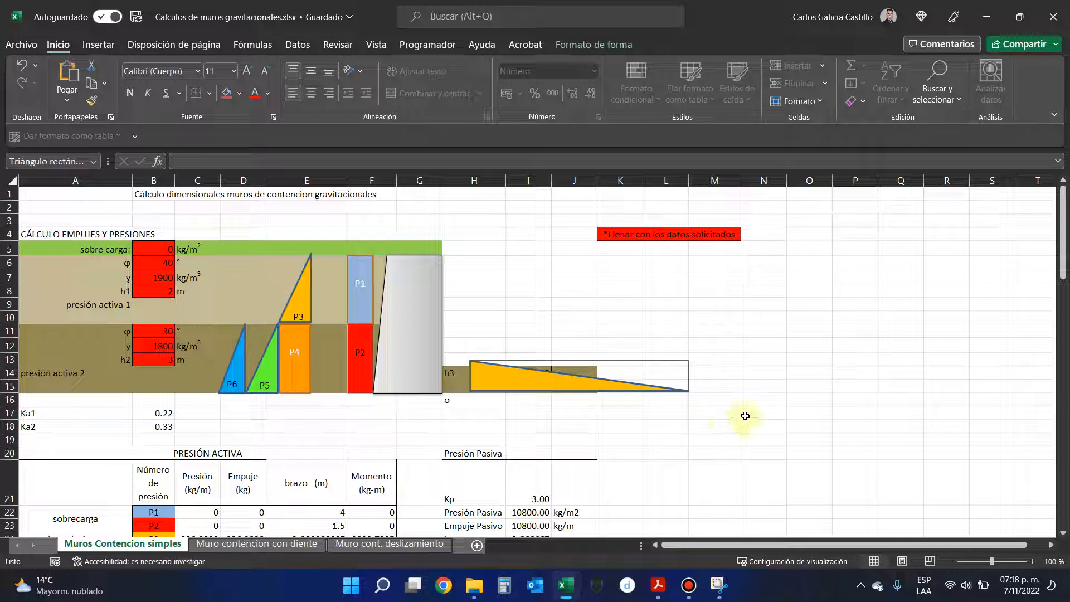
drag(676, 394, 510, 385)
click(551, 430)
- Inspect the Empuje Pasivo formula in I23 and its references, and highlight the passive pressure and thrust values
scroll(551, 431, down, 1)
scroll(551, 431, down, 1)
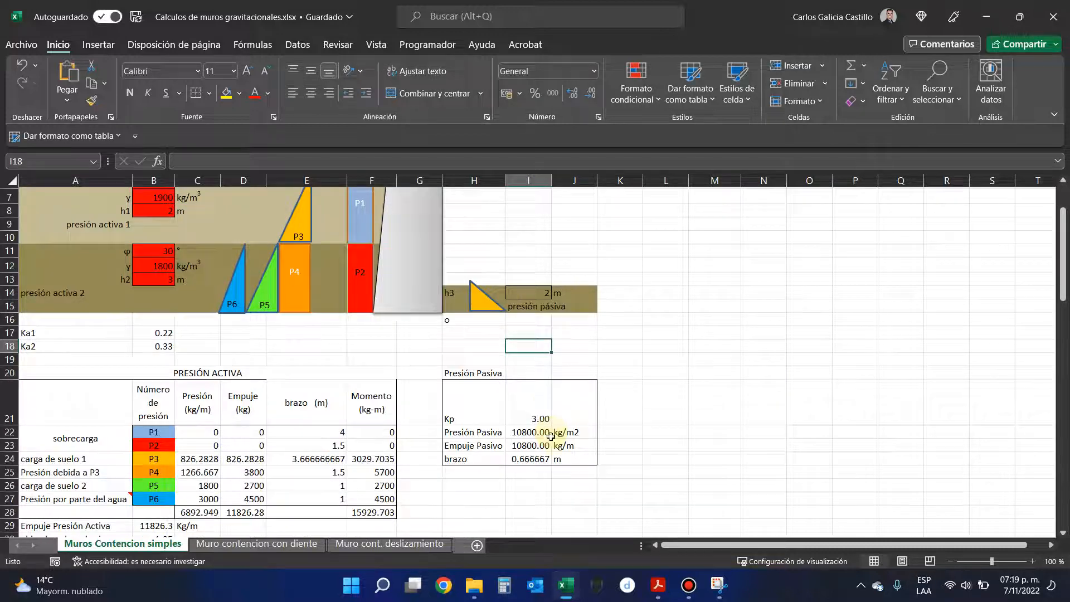
click(518, 448)
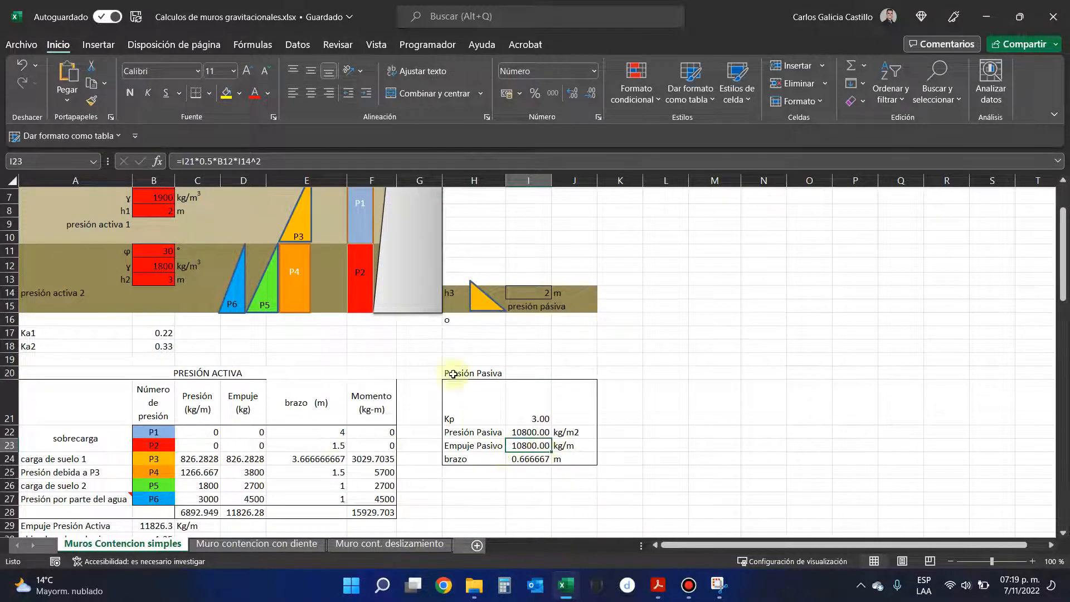
click(303, 161)
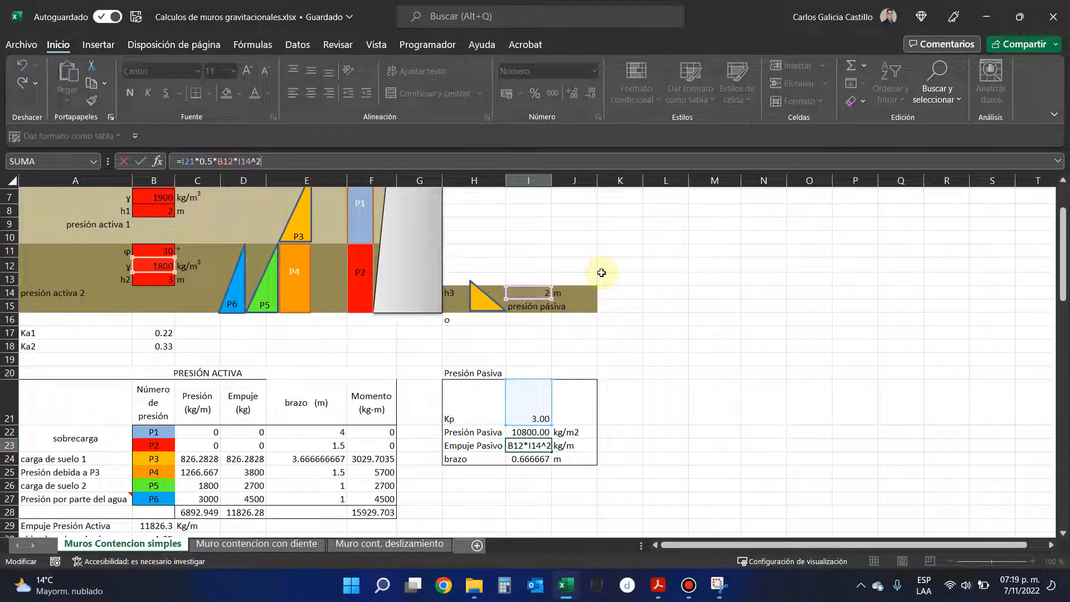
key(Return)
drag(530, 432, 535, 446)
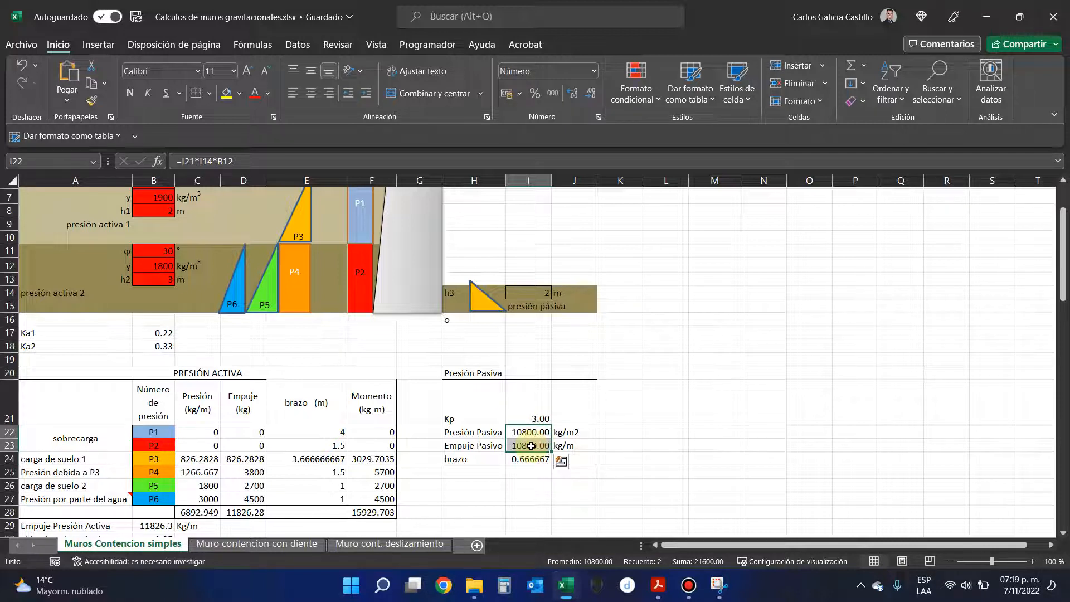
- Test the passive results with h3 at 4 m, checking the thrust and Kp formulas, and restore h3 to 2 m
click(524, 294)
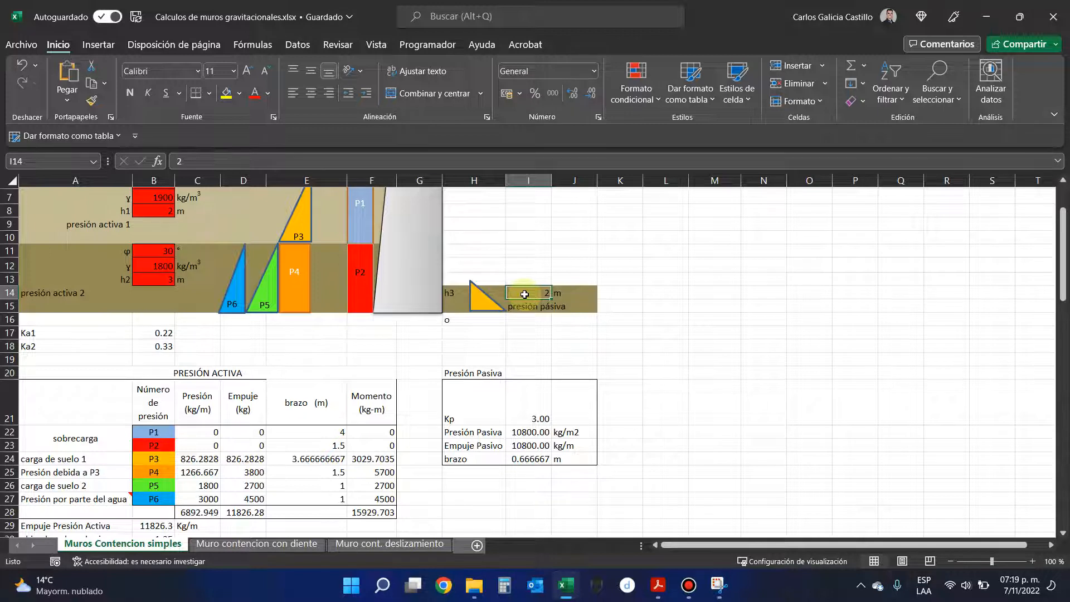
text(4)
key(Return)
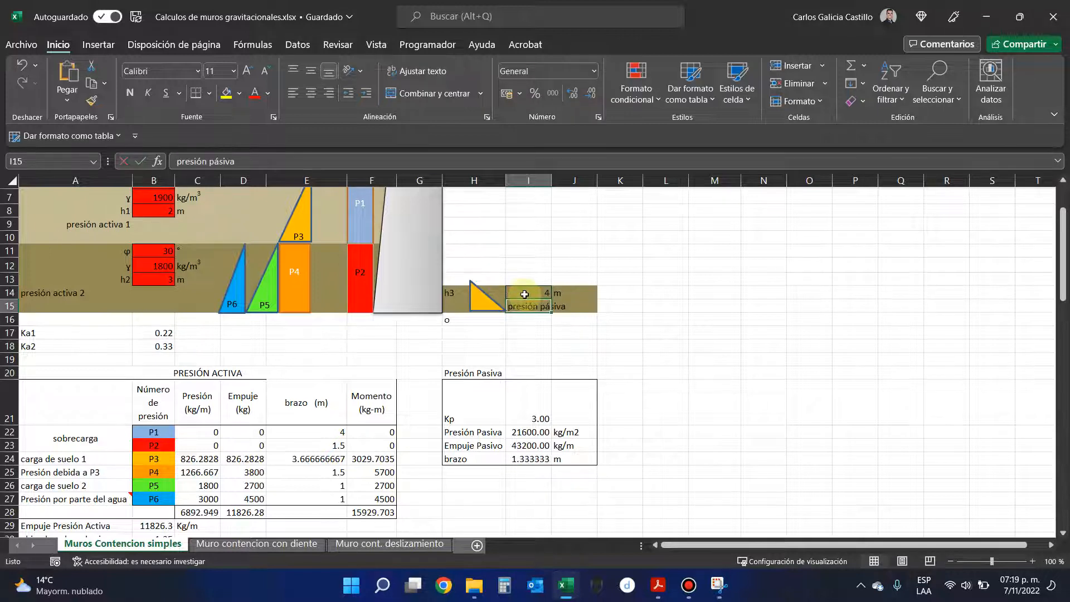
click(523, 445)
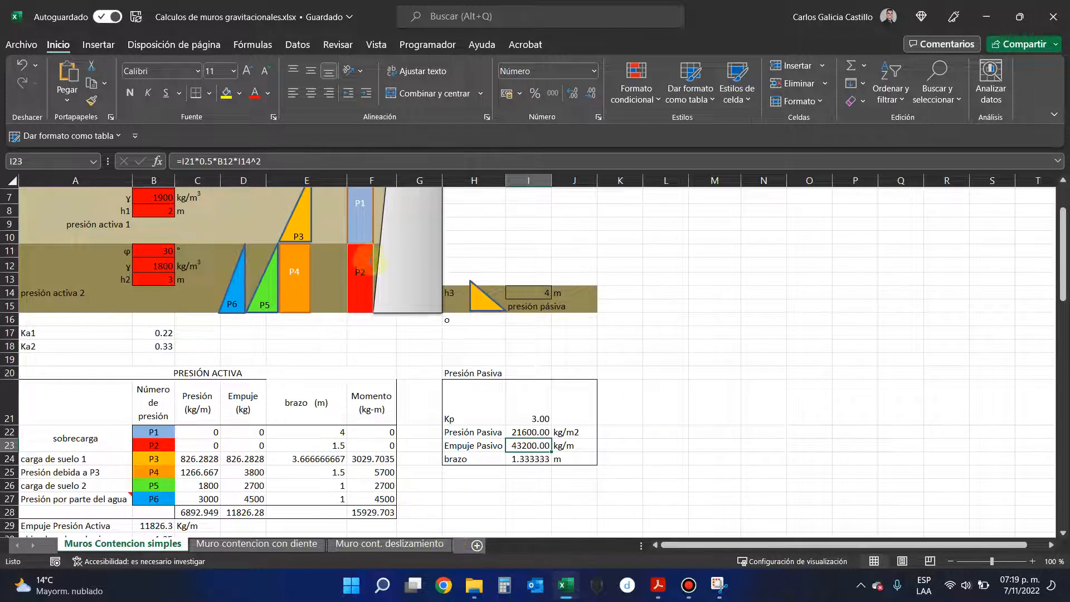
click(518, 291)
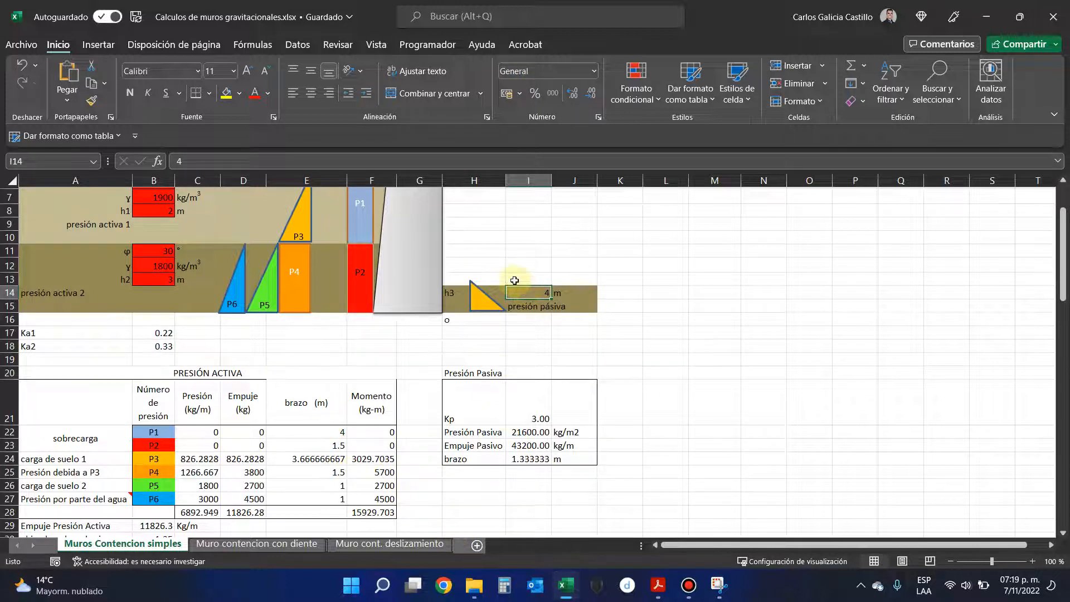
scroll(515, 288, up, 1)
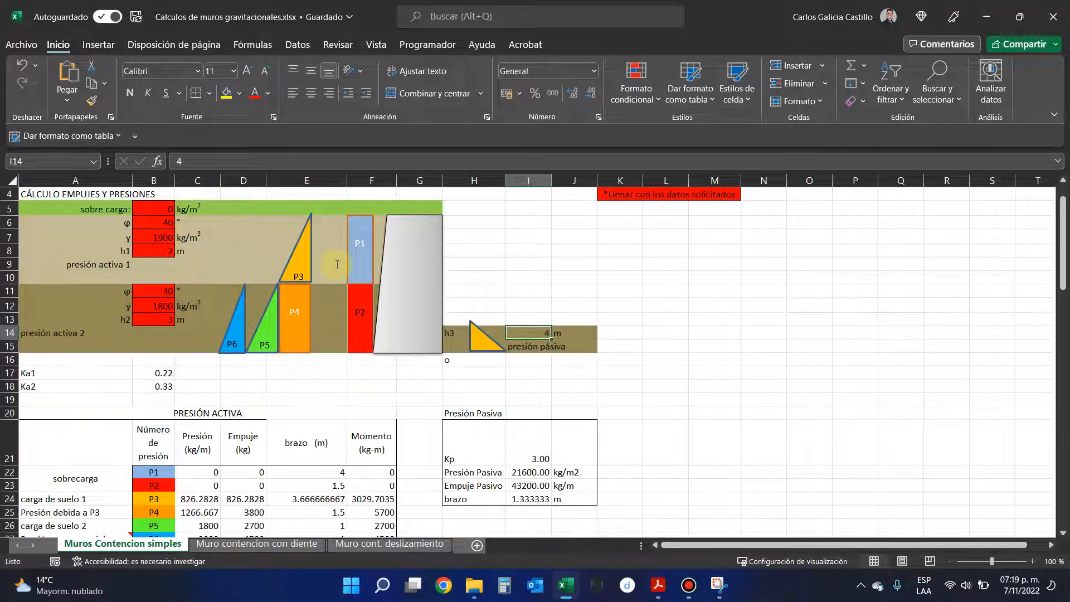
click(518, 437)
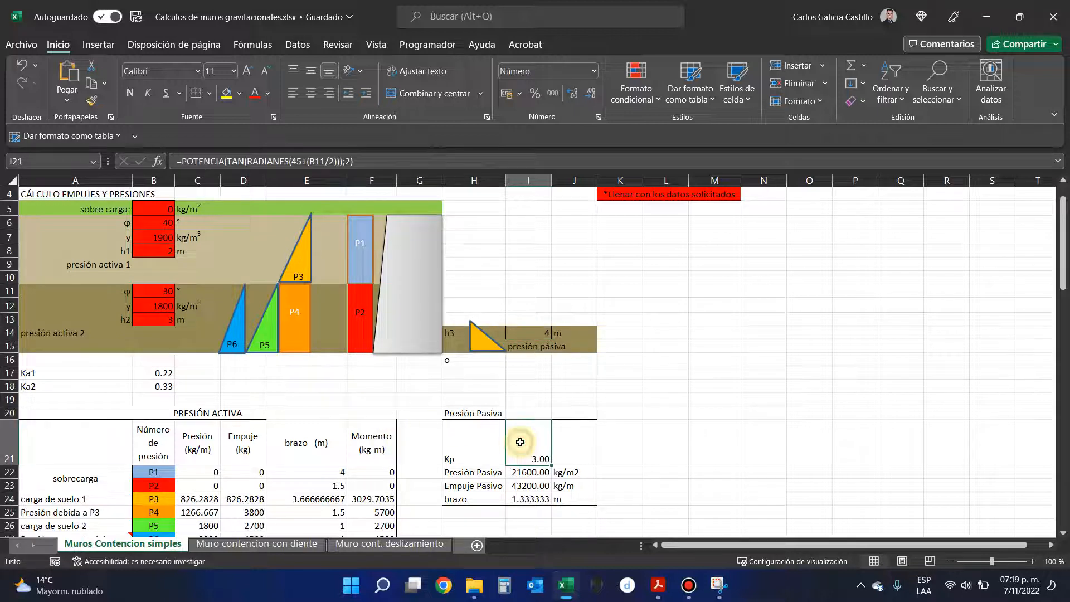
click(510, 332)
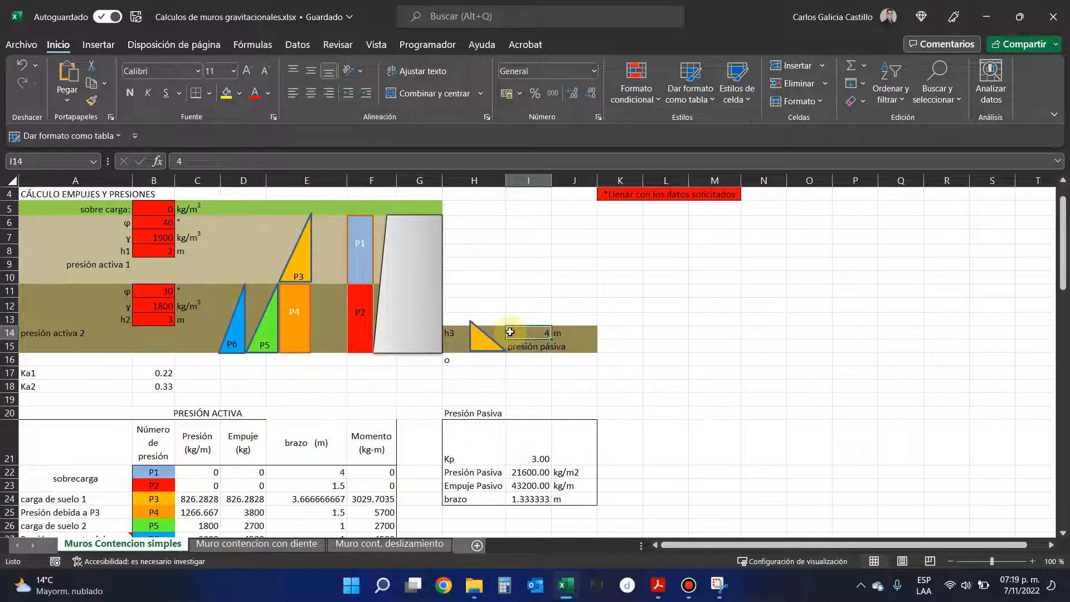
text(2)
key(Return)
- Inspect the Empuje Presión Activa formula in B29 and its reference to the total thrust in D28
scroll(563, 420, down, 2)
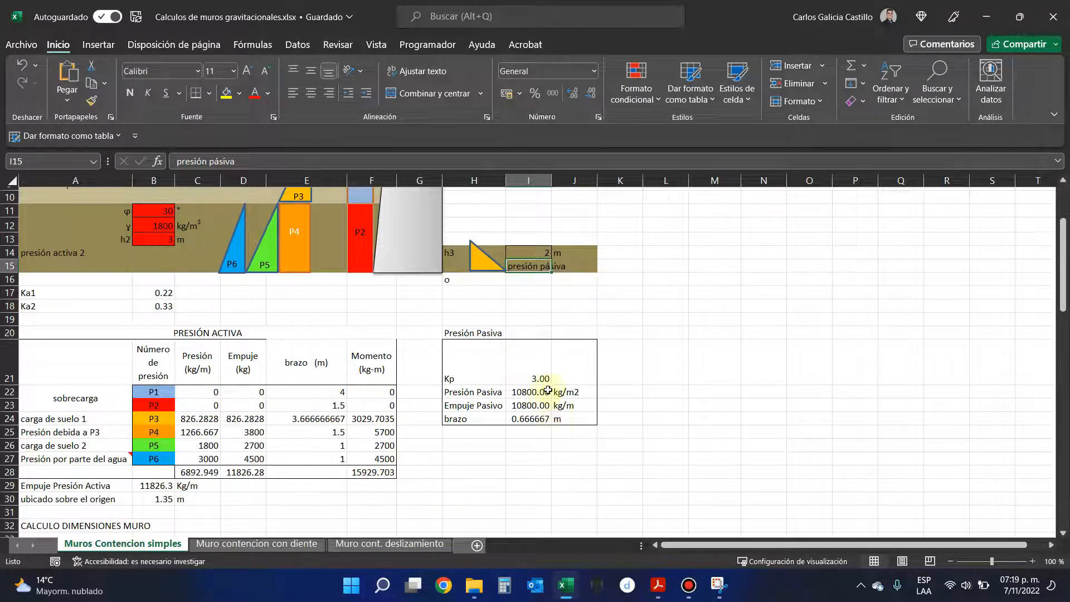
scroll(531, 390, down, 4)
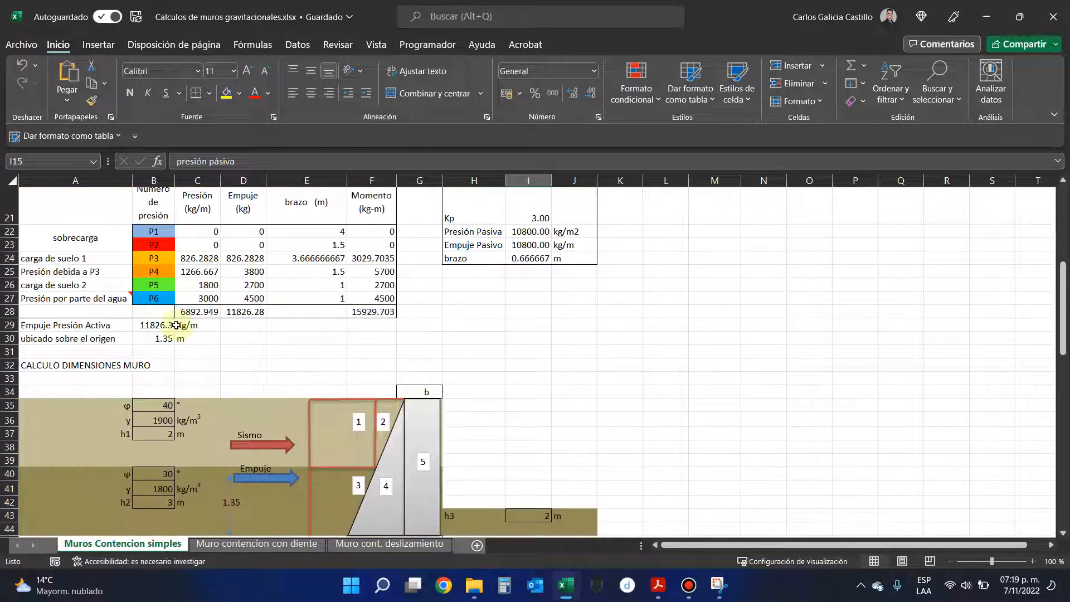
click(164, 325)
click(200, 161)
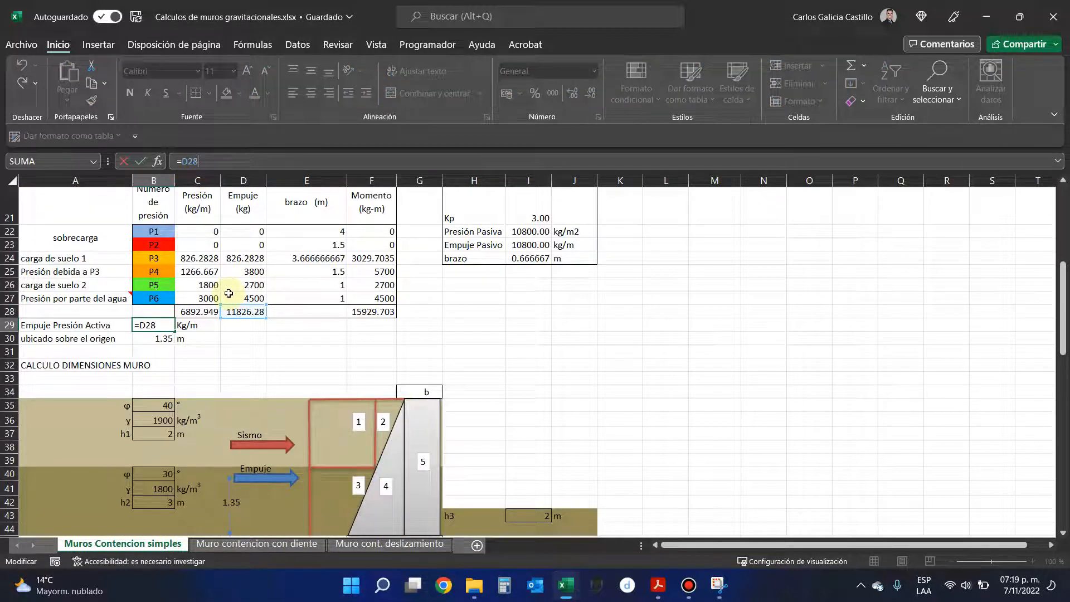
key(Return)
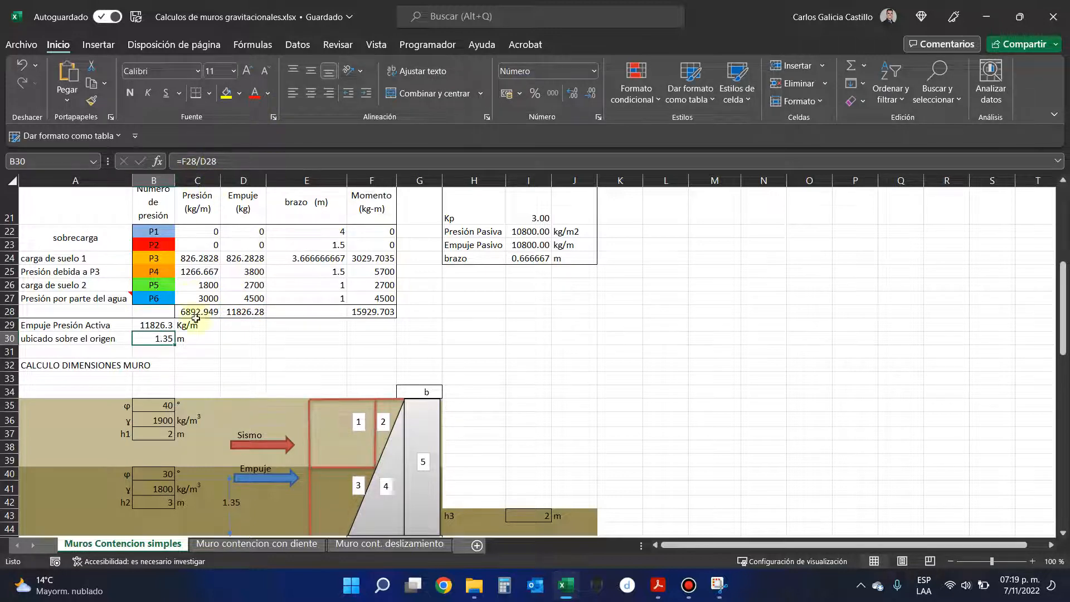
- Inspect the "ubicado sobre el origen" formula in B30, which divides the total moment F28 by the total thrust D28
scroll(193, 296, up, 3)
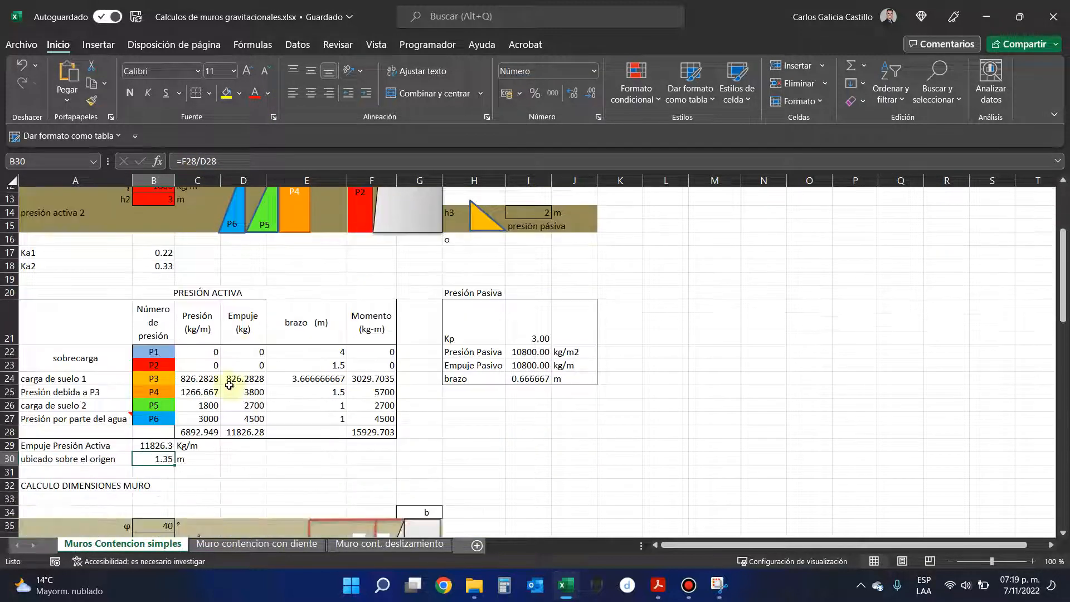
click(198, 161)
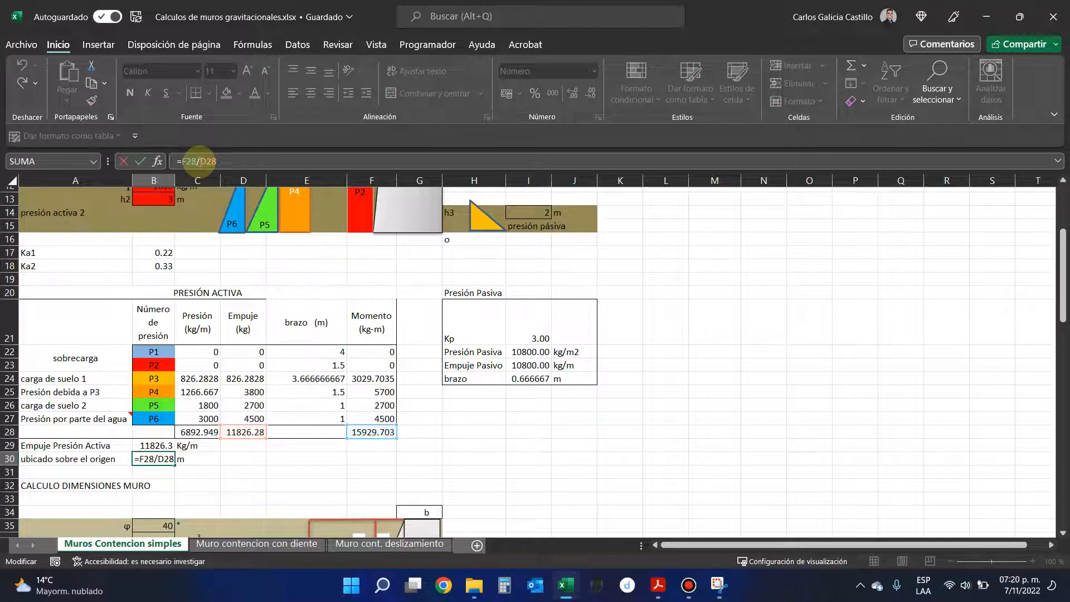
key(ctrl+Return)
- Highlight the Momento and brazo columns of the active pressure table and inspect the P1 moment formula in F22
click(373, 352)
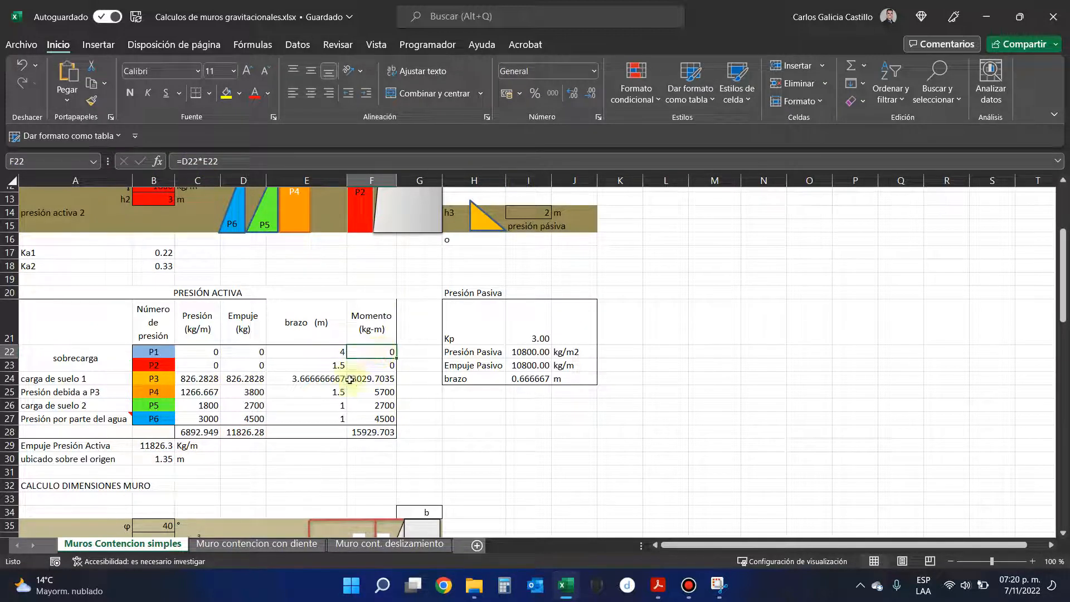
click(367, 376)
drag(361, 316, 370, 417)
drag(316, 334, 316, 417)
click(373, 323)
click(377, 349)
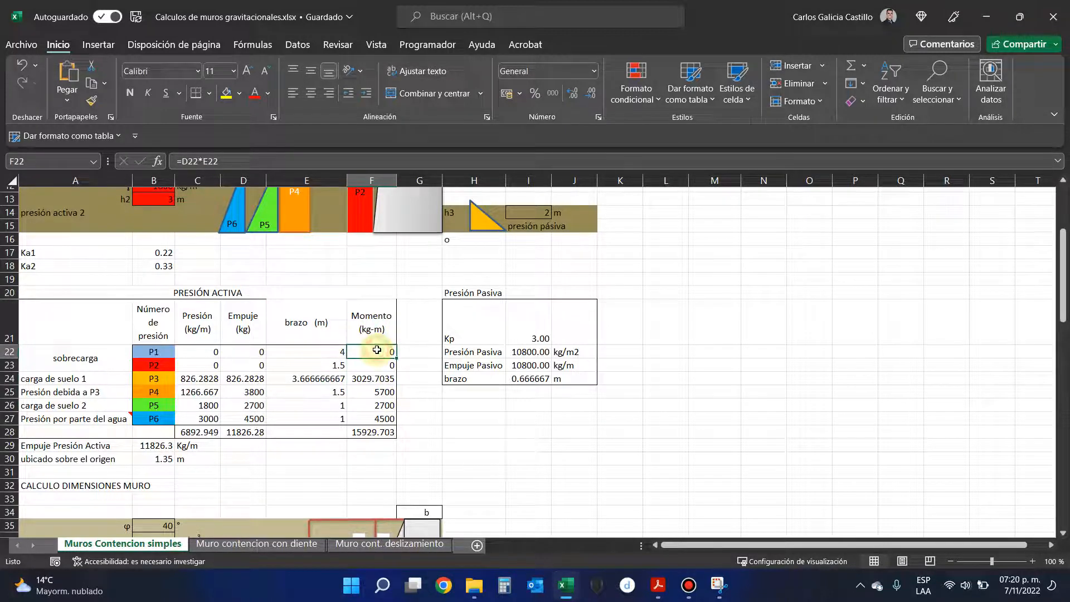
click(281, 161)
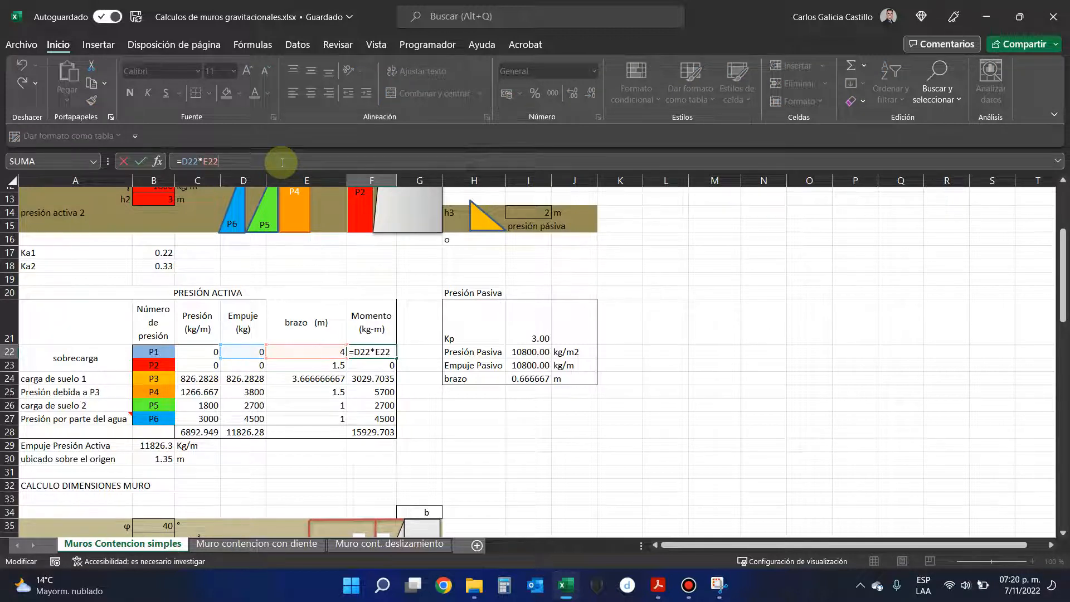
key(Escape)
- Inspect the total moment formula in F28 and the P5 moment formula in F26
click(379, 432)
click(343, 159)
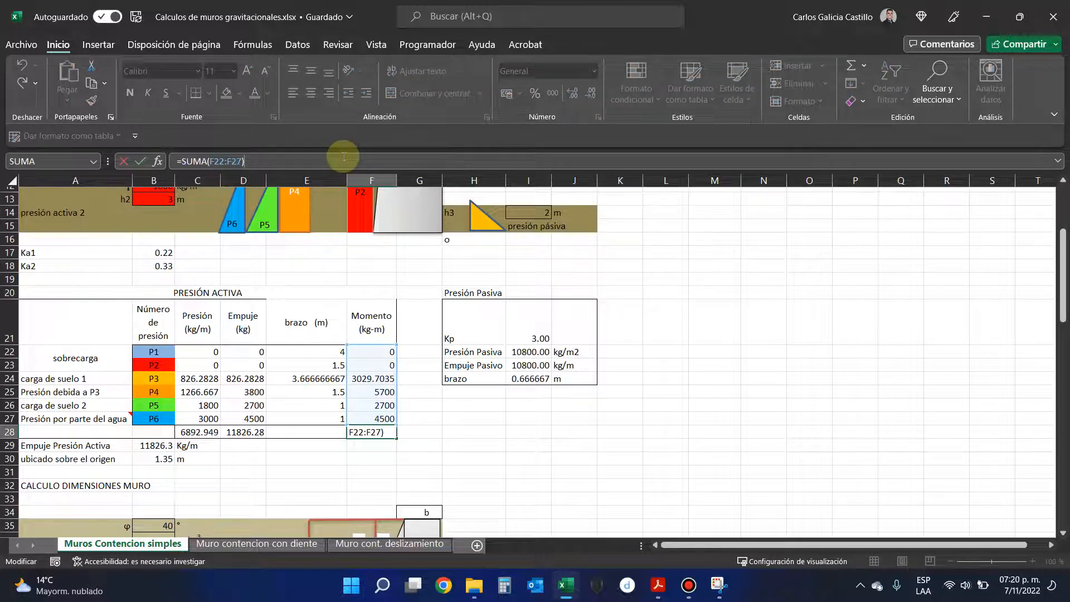
key(Escape)
click(361, 404)
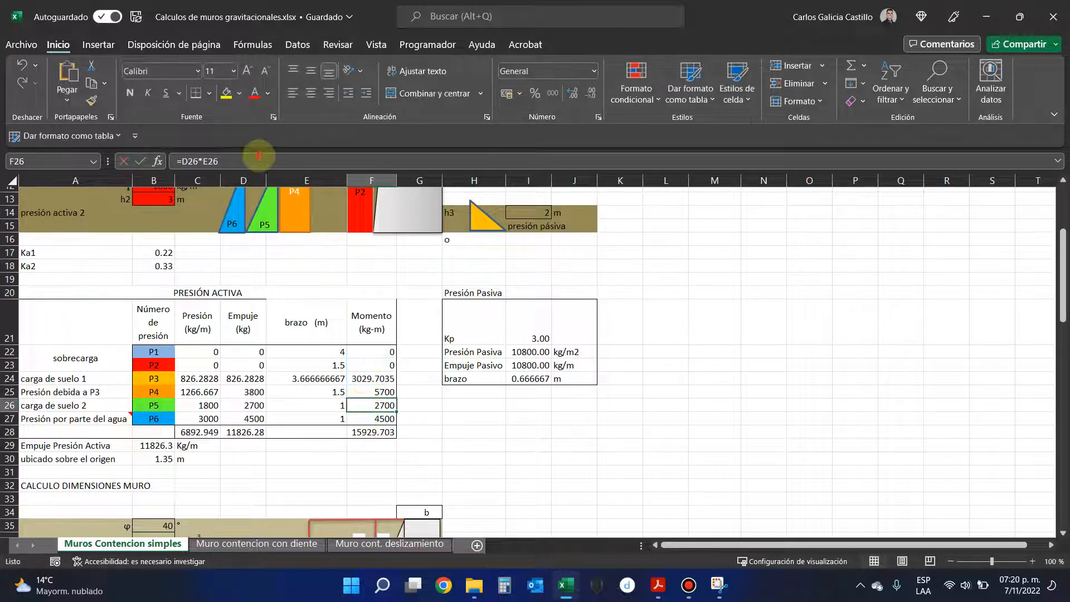
- Review the moment formula in F26 and the brazo column of the active pressure table
click(259, 156)
click(254, 182)
click(300, 180)
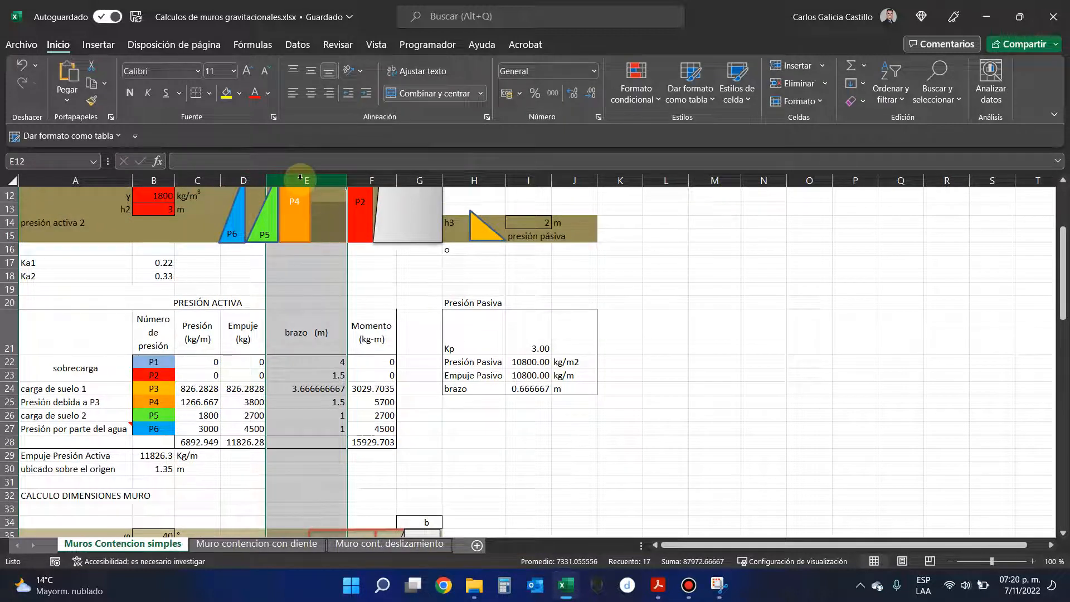
- Inspect the total moment in F28, the total thrust in D28 and the formula in B30 that divides them
click(378, 442)
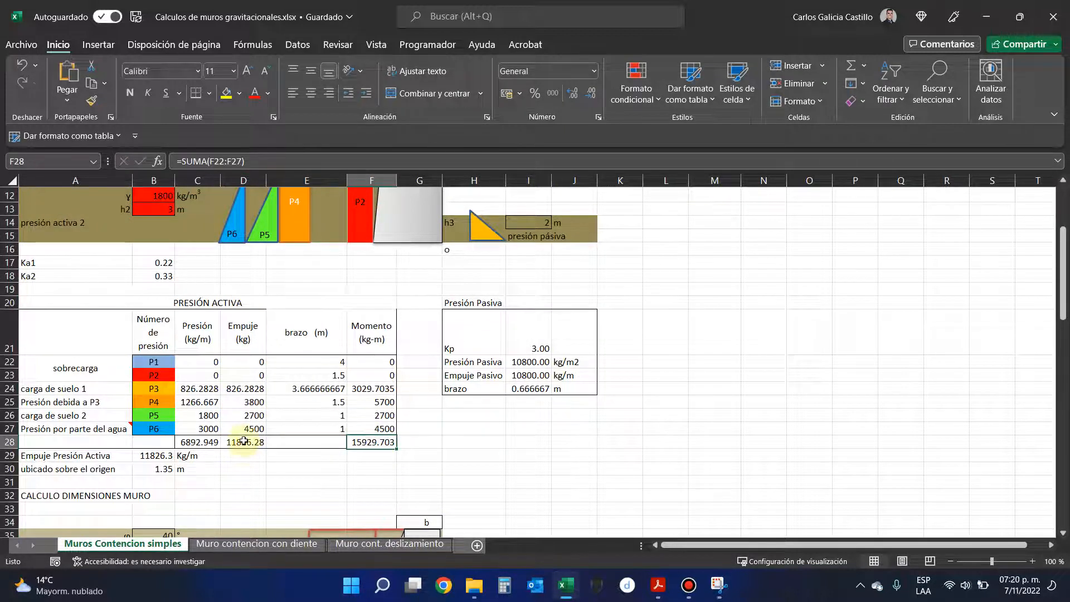
ctrl+click(243, 440)
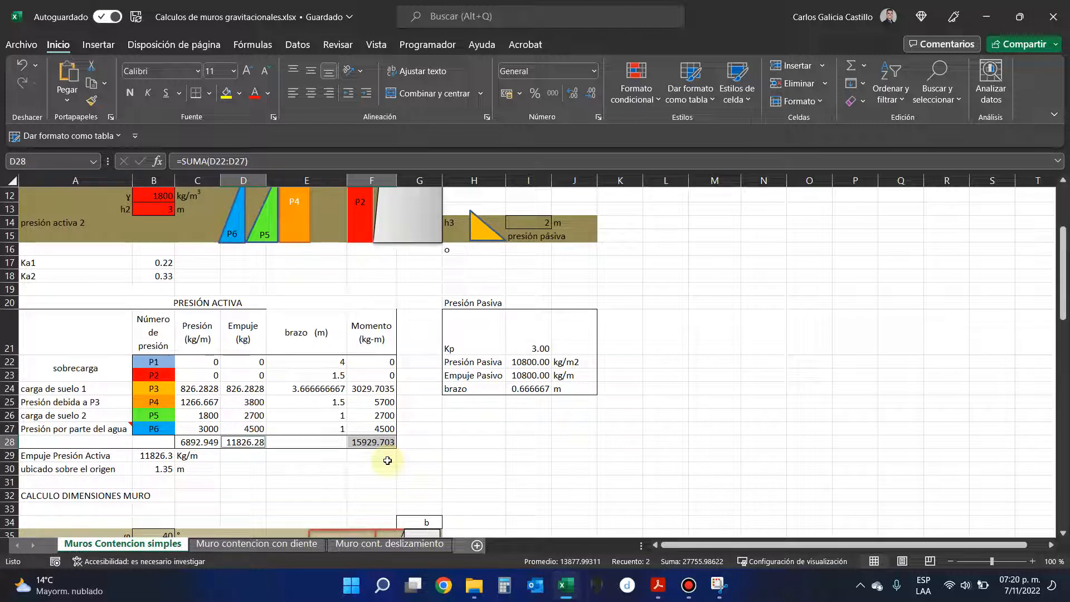
click(166, 468)
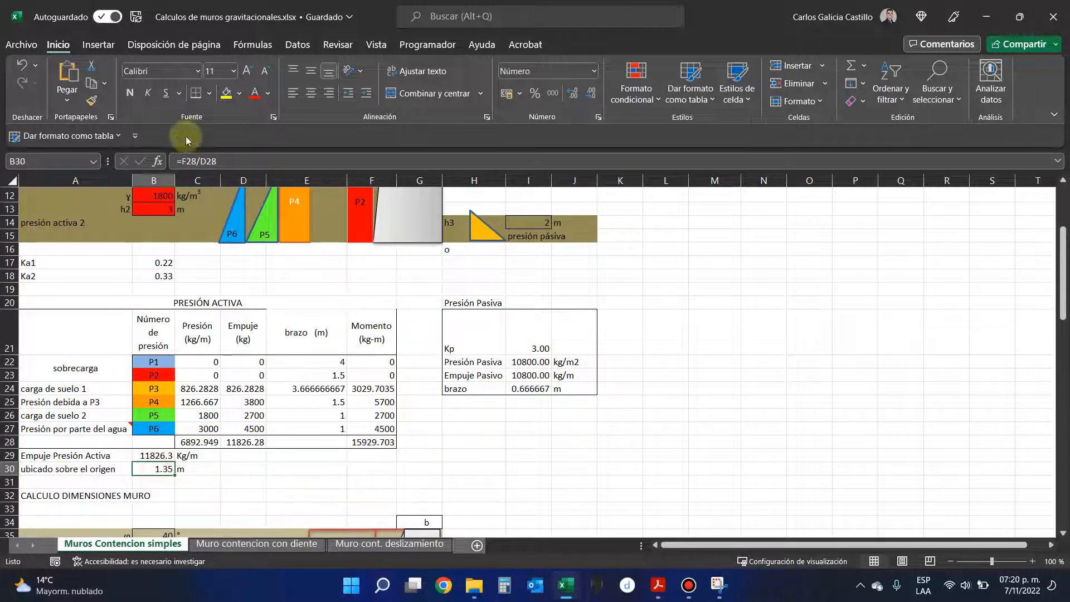
click(200, 161)
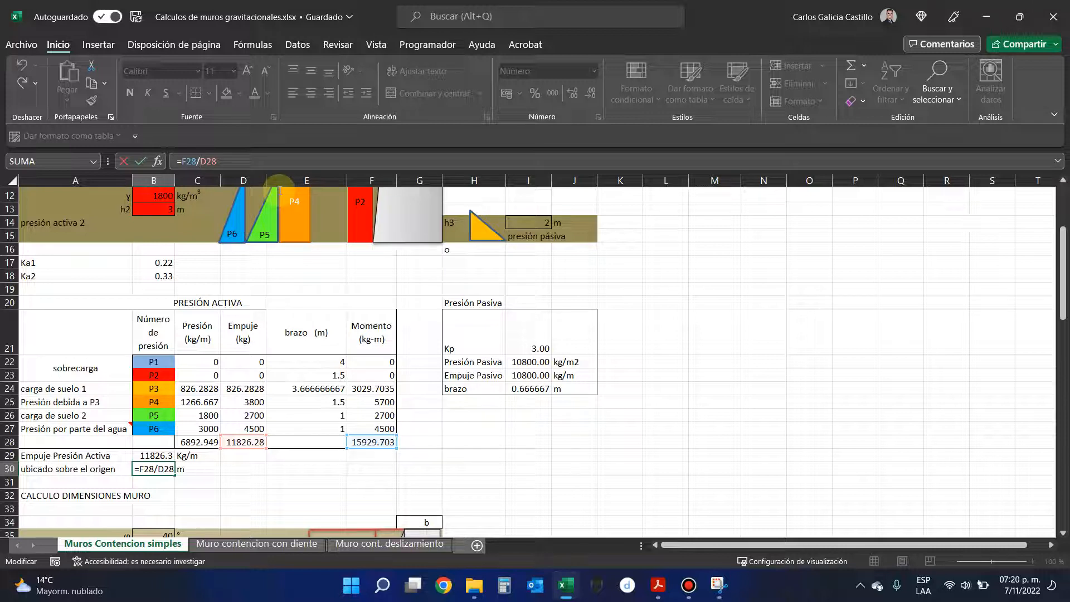
key(Return)
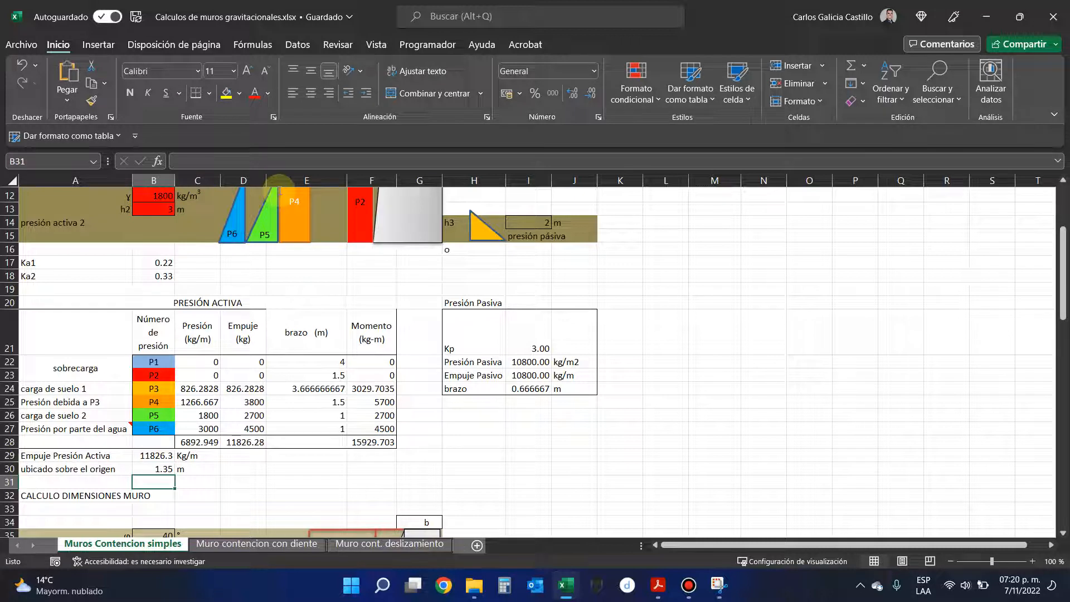
- Check the active thrust formula in B29 against the Empuje column and highlight the thrust and location results in B29:C30
click(144, 456)
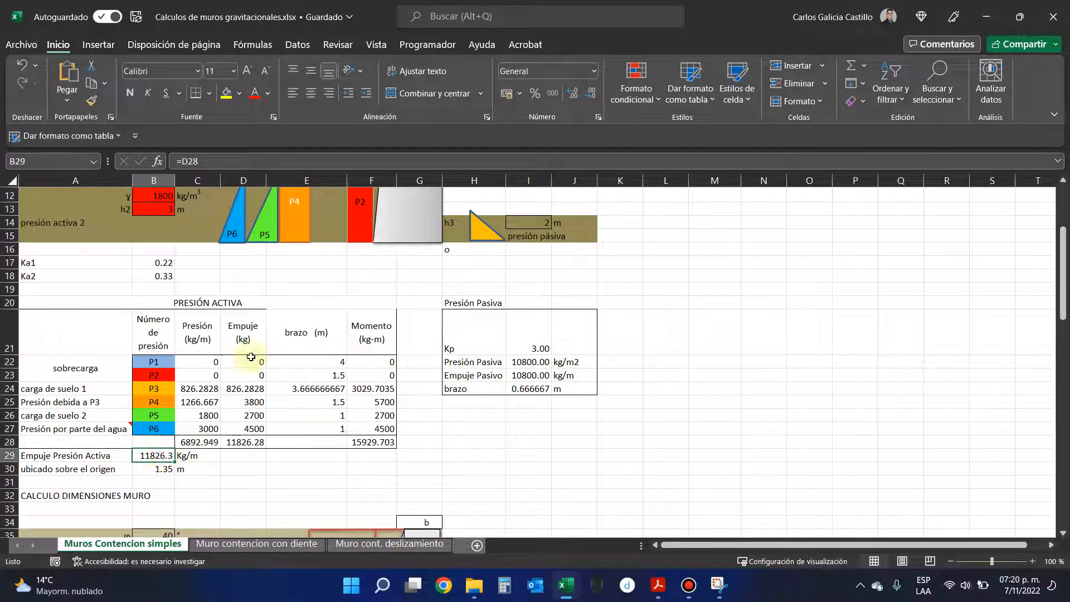
drag(250, 351, 244, 443)
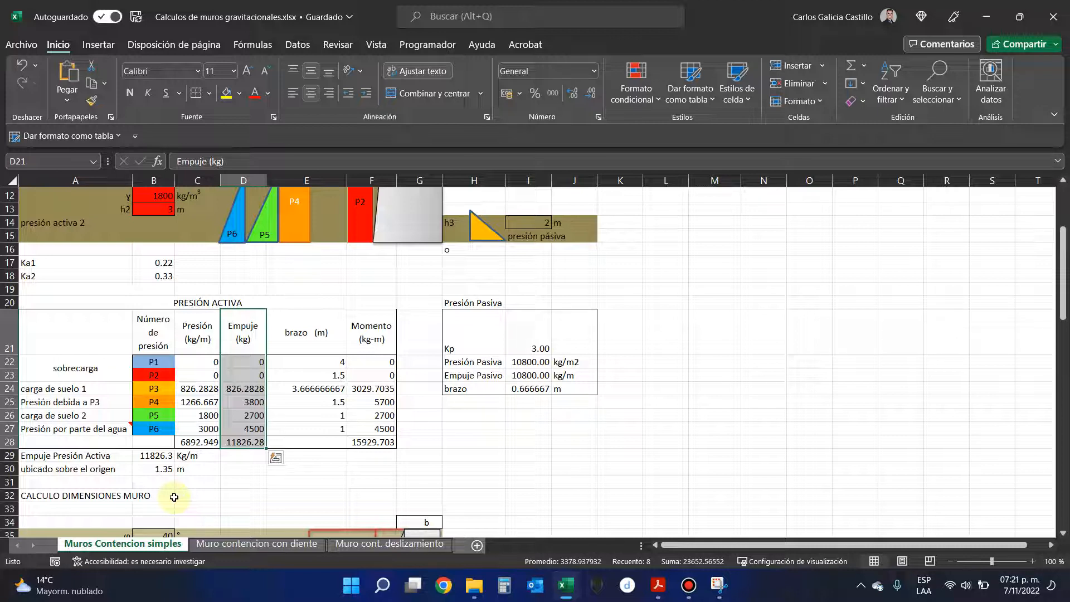
drag(148, 457, 196, 469)
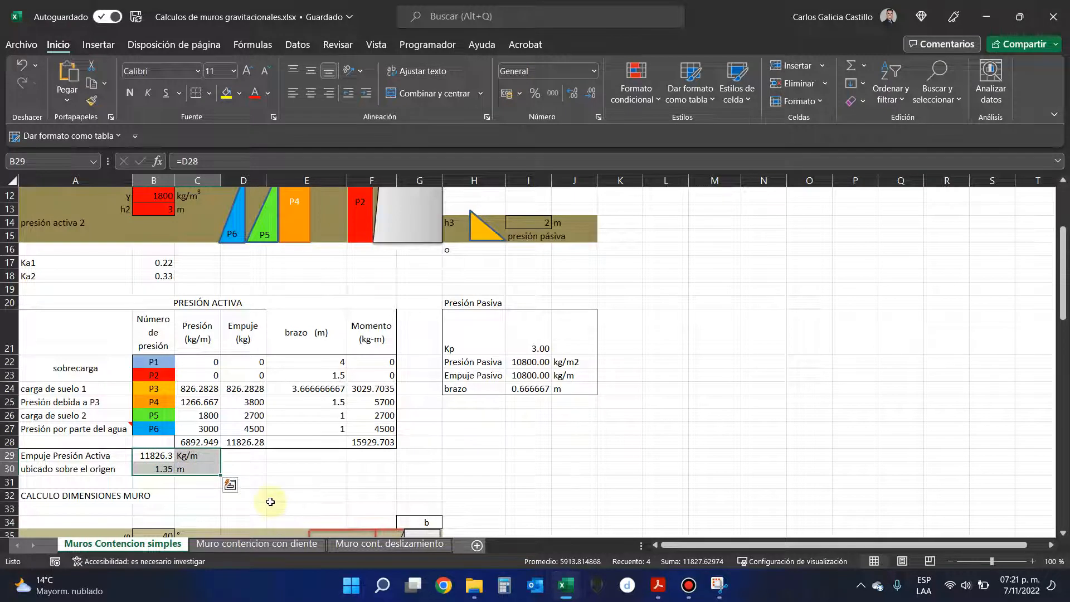
- Examine the blue Empuje arrow in the wall dimensions diagram and the formula for its height in D42
scroll(332, 477, down, 5)
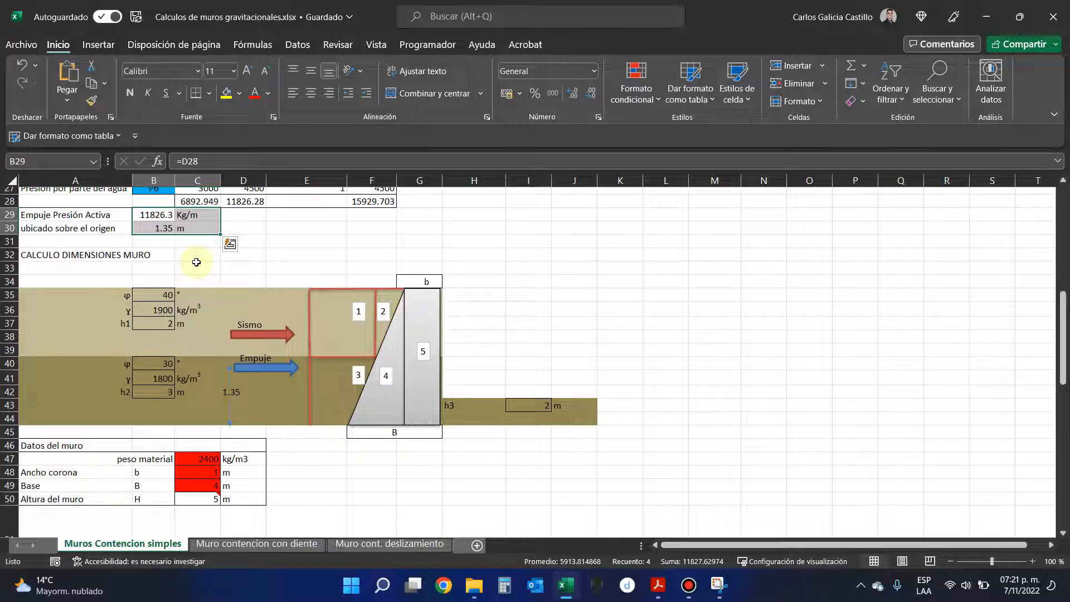
click(260, 369)
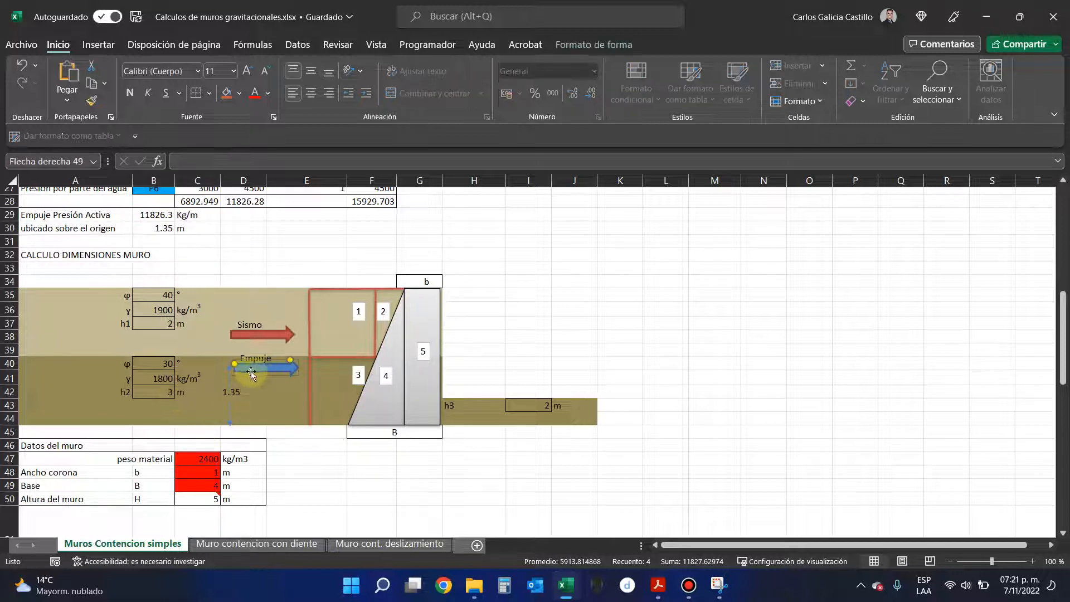
click(229, 393)
click(203, 162)
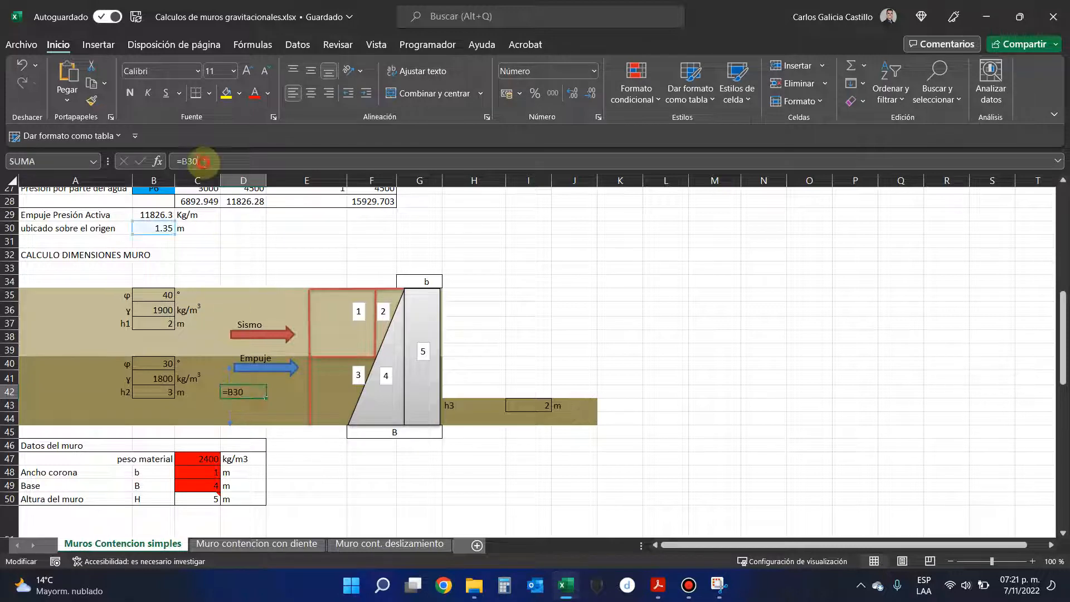
key(Escape)
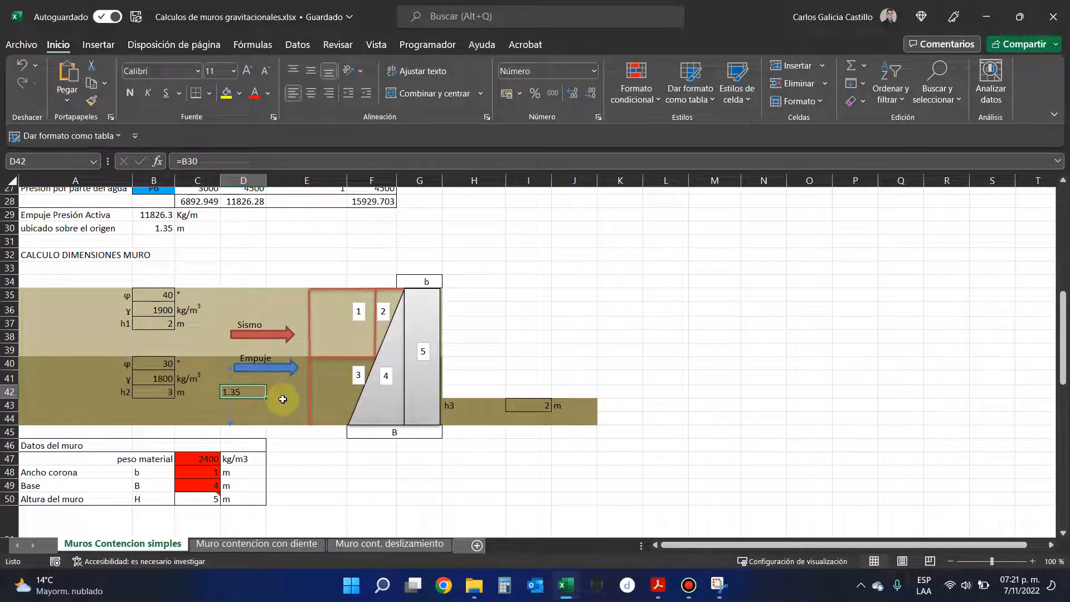
- Try the blue Empuje arrow just below the Sismo arrow and return it to its place in the wall diagram
scroll(282, 399, up, 1)
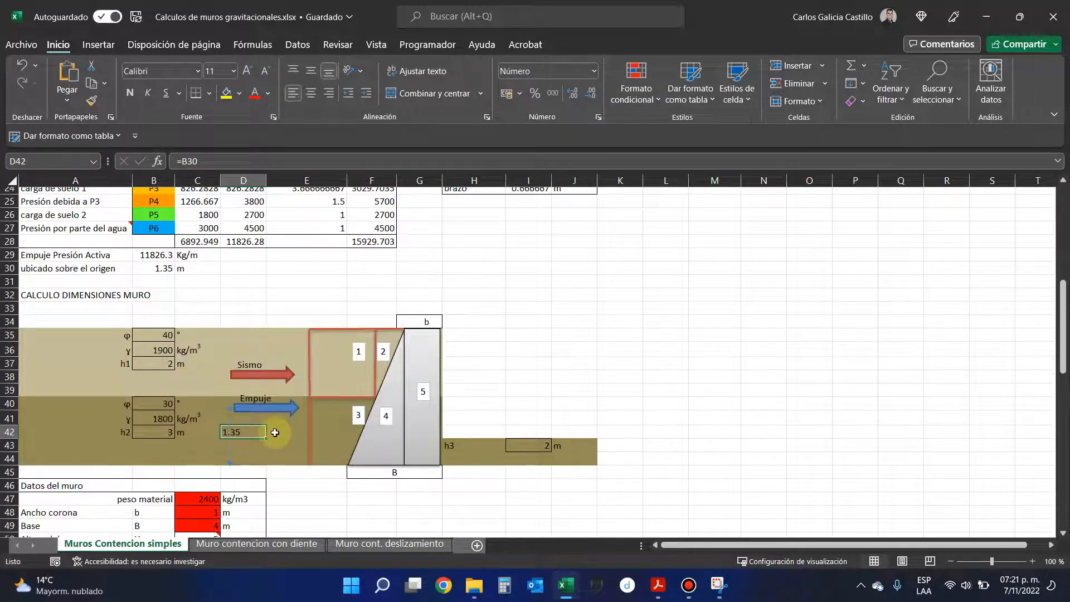
click(295, 419)
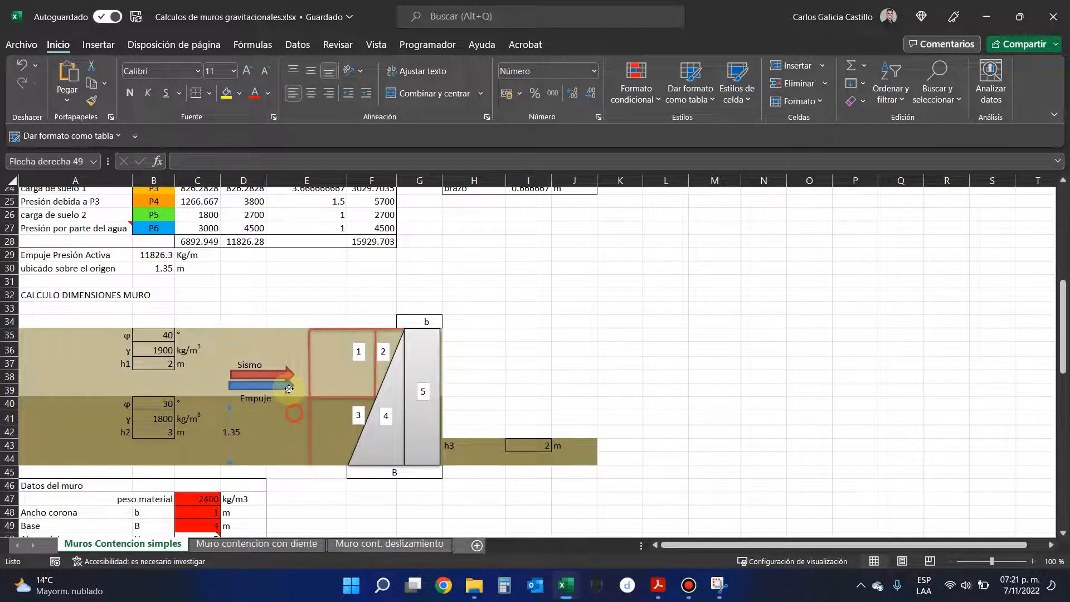
click(291, 445)
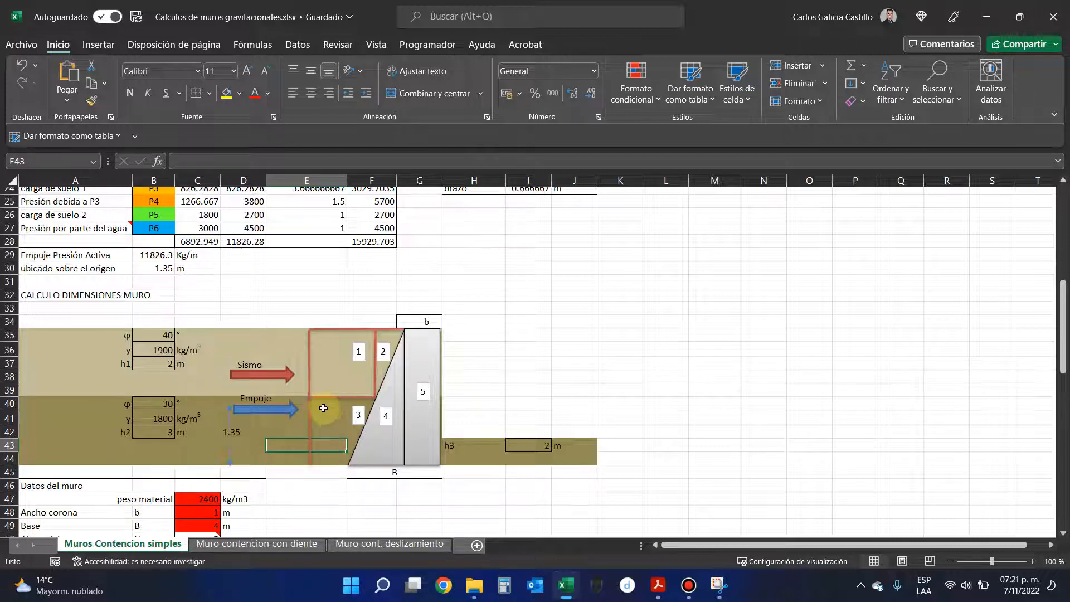
- Examine the wall data, the weight and moment table by figure, and the Sismo arrow in the wall diagram
scroll(295, 395, down, 2)
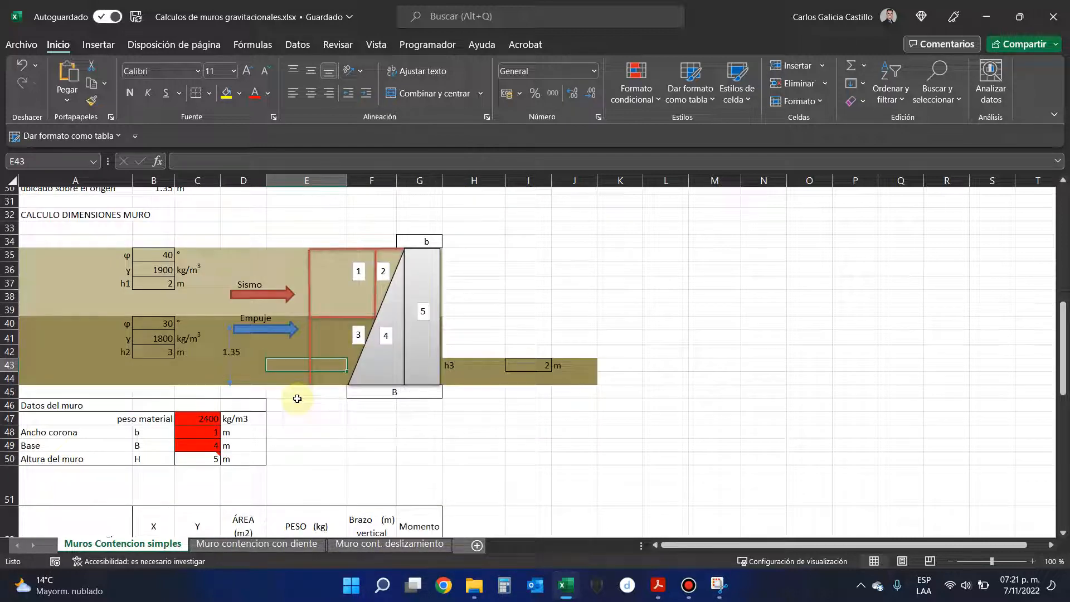
scroll(290, 398, up, 2)
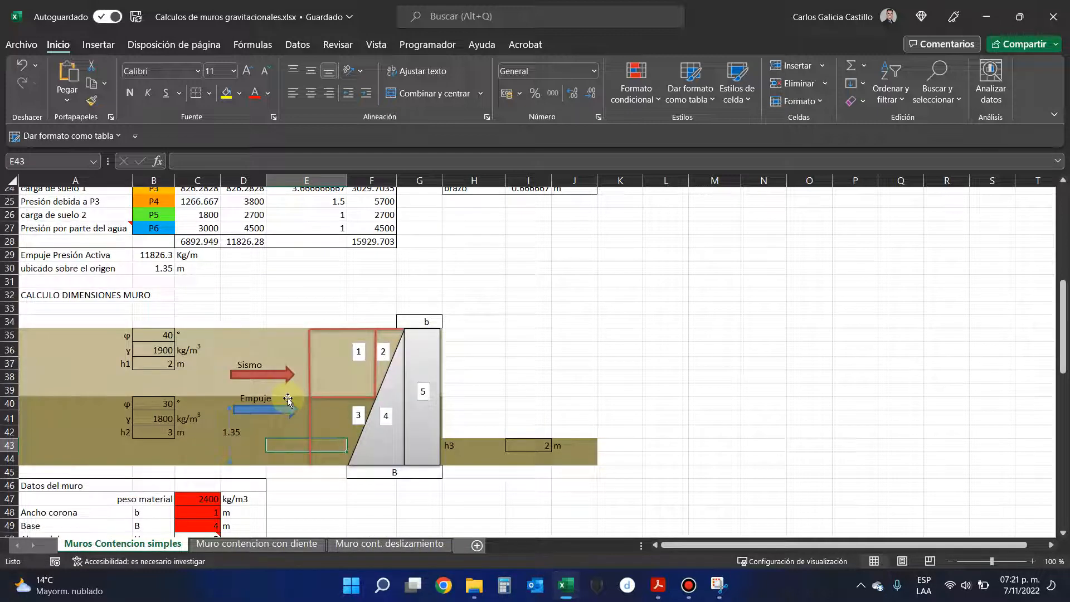
scroll(285, 393, down, 3)
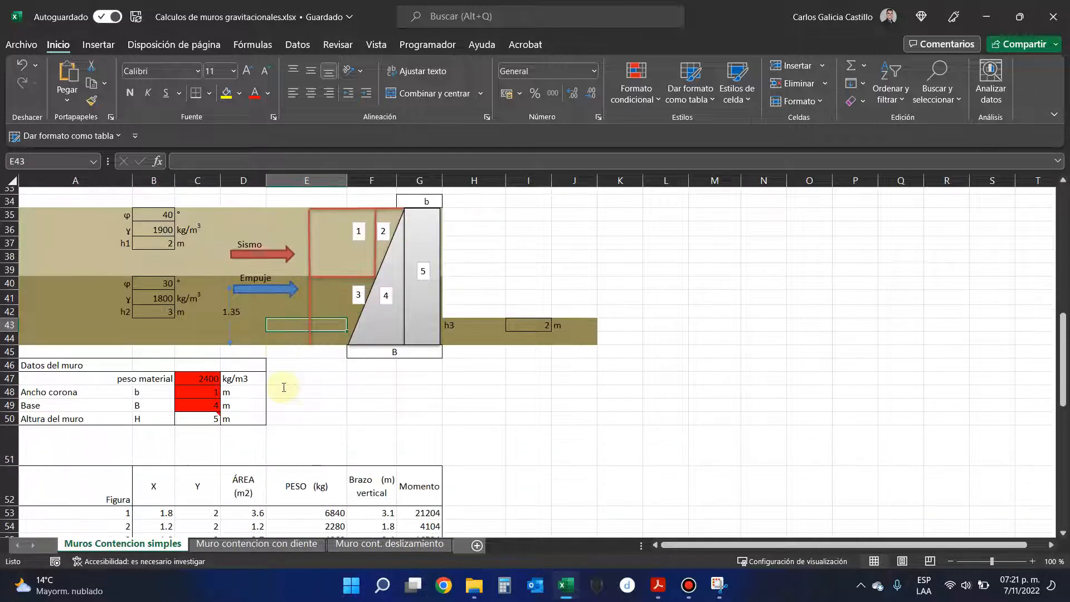
scroll(282, 387, down, 3)
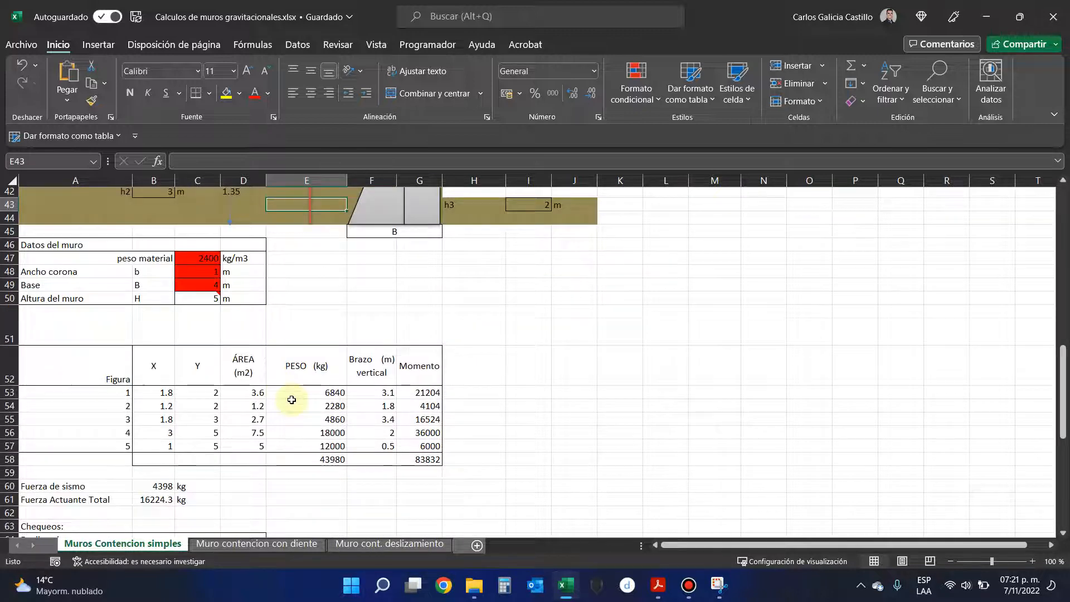
scroll(290, 398, up, 4)
click(239, 300)
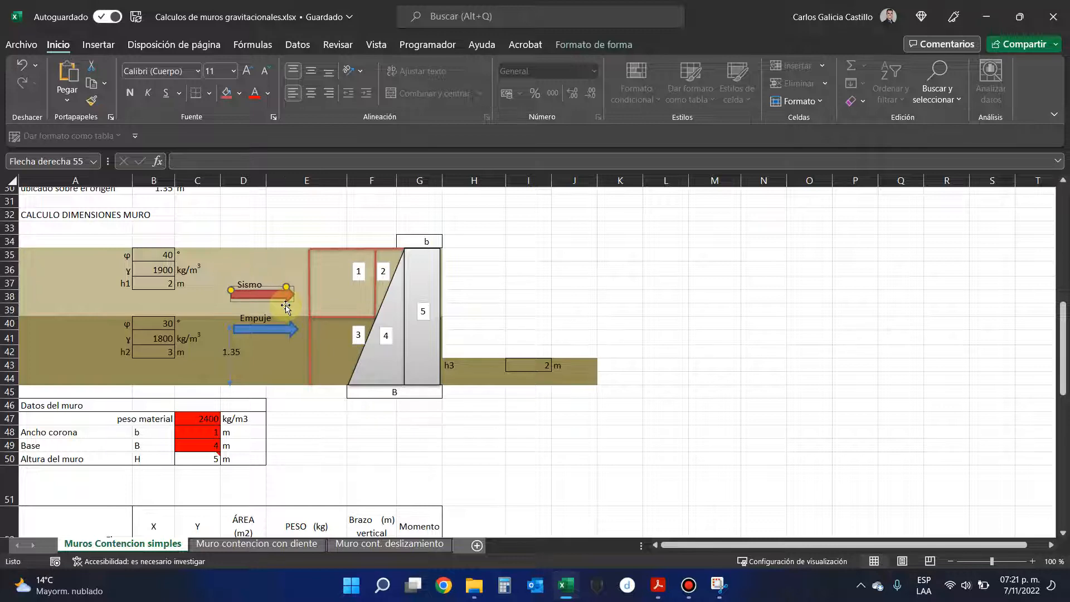
click(411, 419)
- Compare the wall shape in the thrust and pressure diagram with the numbered figures in the wall dimensions diagram
scroll(412, 413, up, 8)
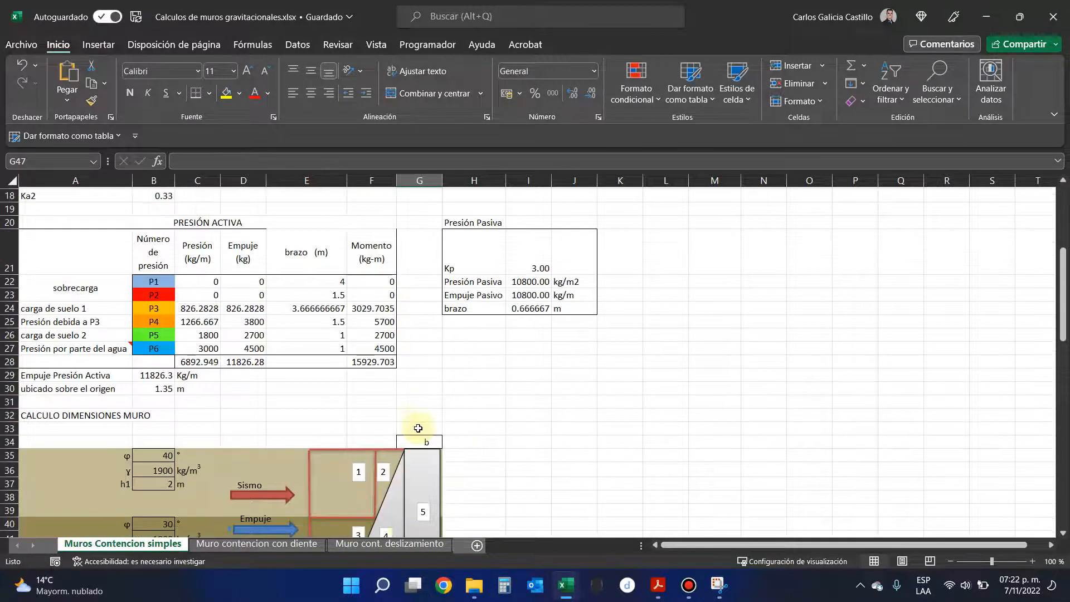
scroll(407, 385, up, 2)
click(401, 359)
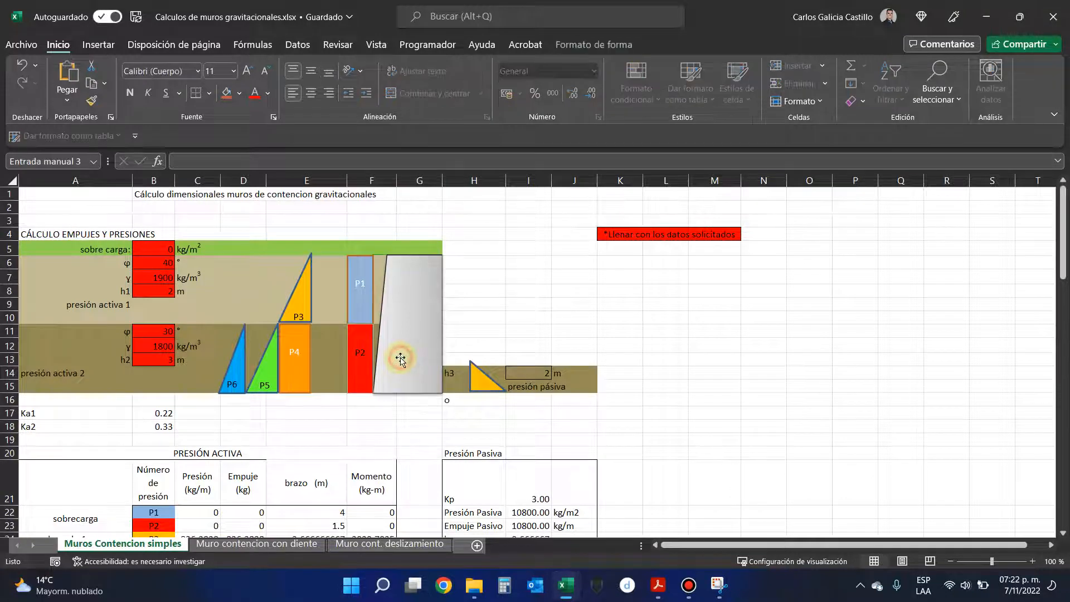
scroll(399, 354, down, 7)
scroll(407, 358, up, 7)
click(394, 313)
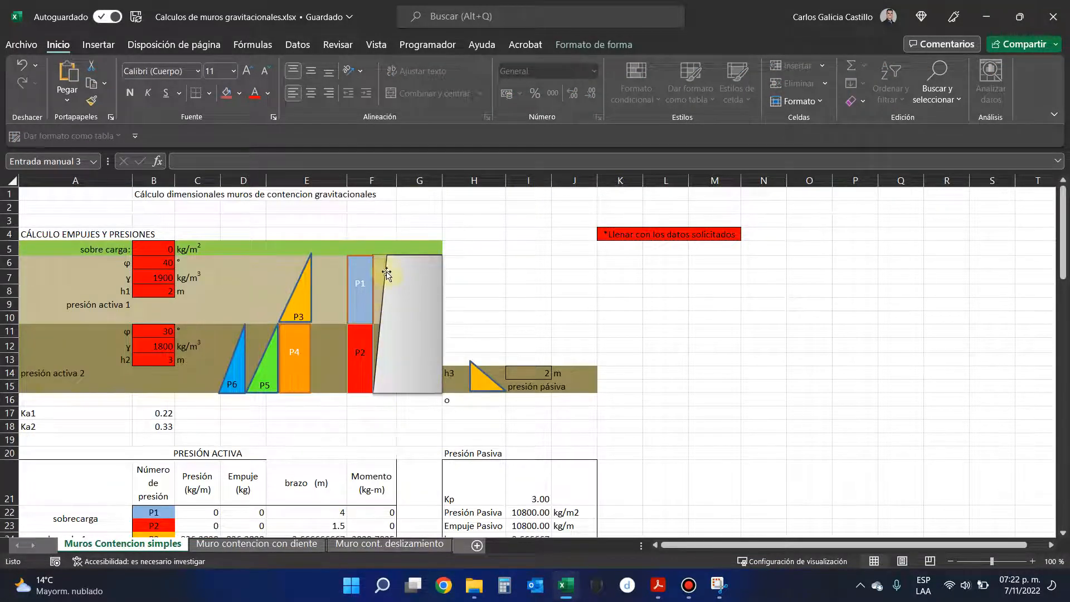
scroll(389, 278, down, 9)
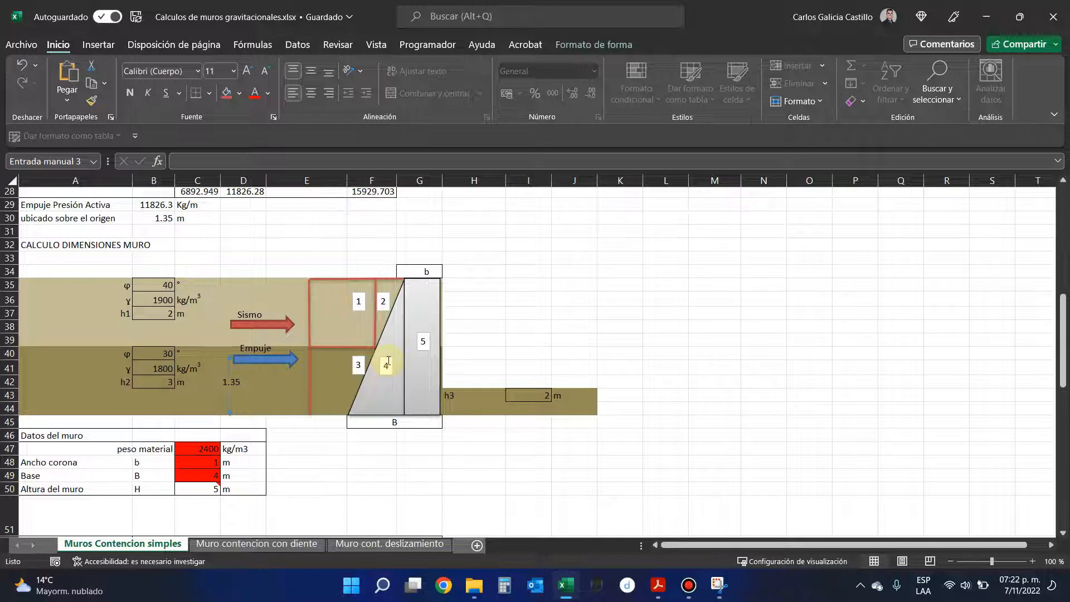
click(399, 334)
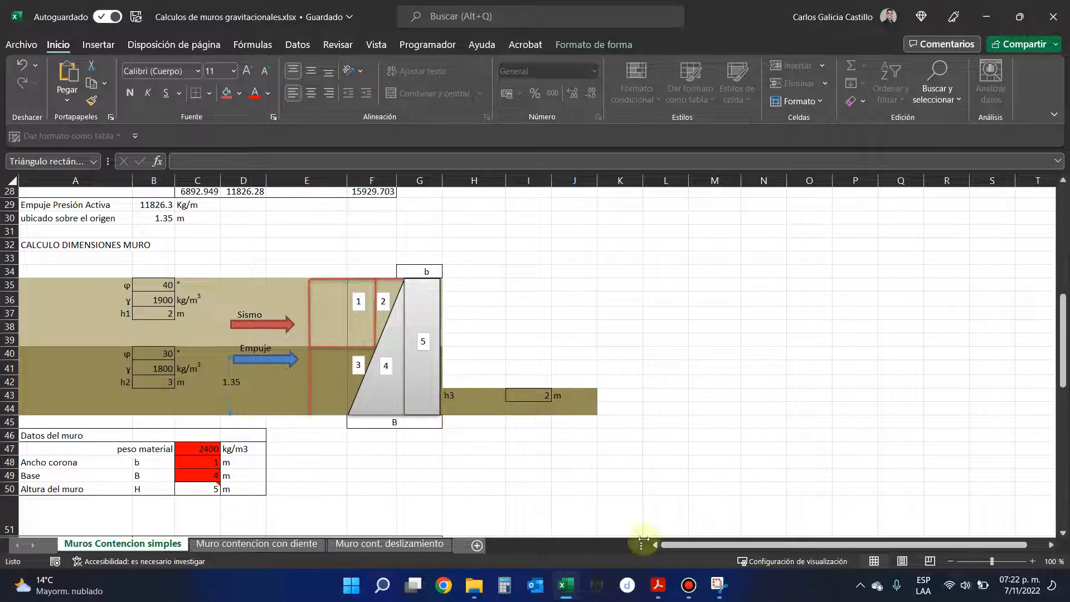
- Consult the wall figures in Teoría de estribos.pdf in Adobe Acrobat and return to the Excel workbook
click(658, 585)
scroll(532, 419, down, 10)
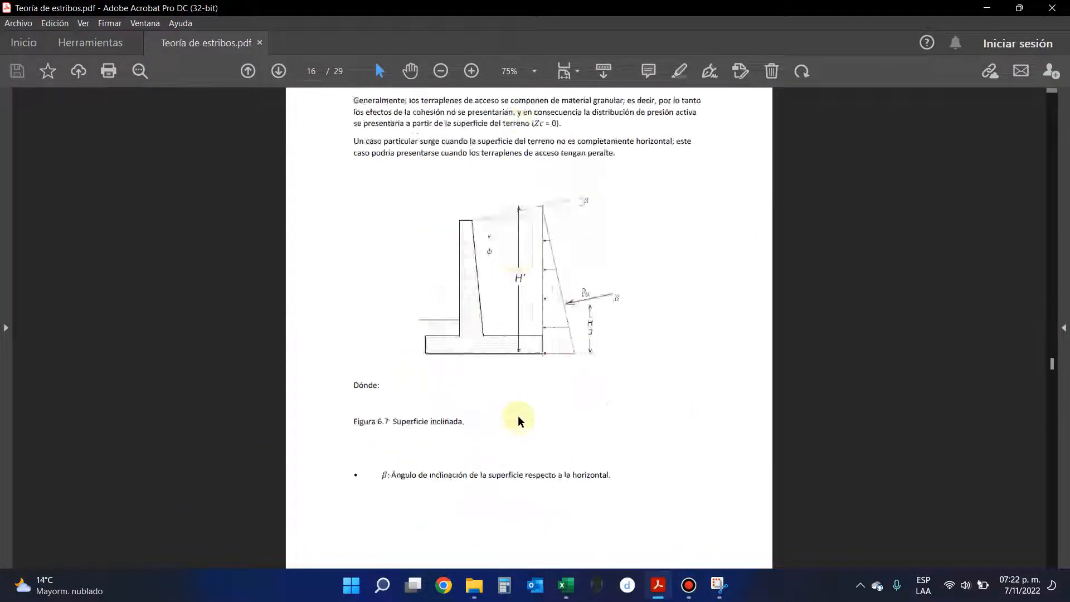
click(986, 8)
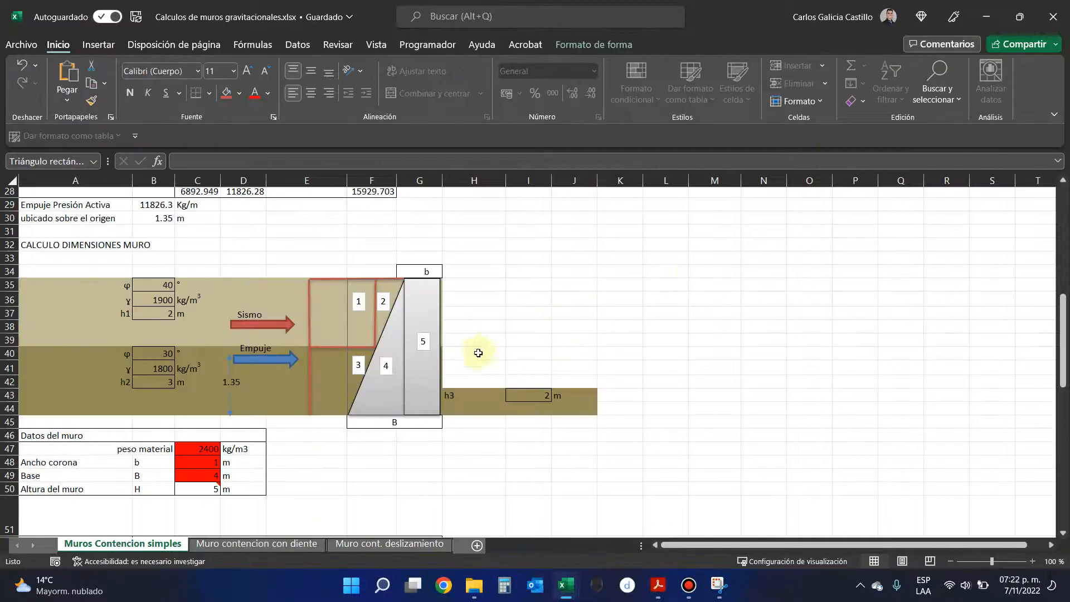
- Examine the wall diagram with bases B1, B2 and B3 on the Muro cont. deslizamiento sheet
scroll(477, 354, down, 4)
scroll(478, 358, up, 6)
click(367, 551)
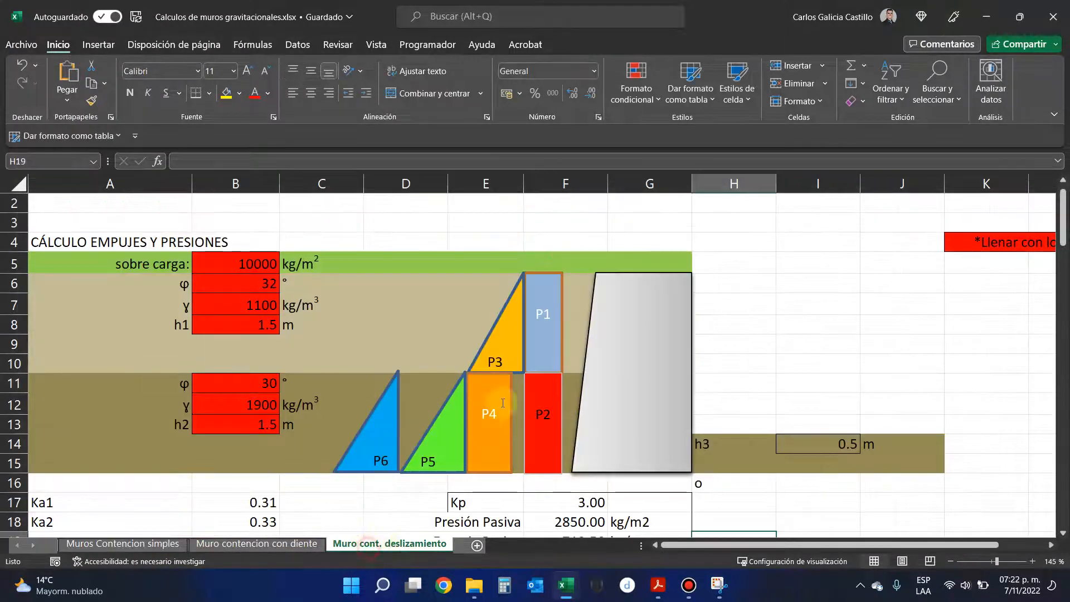
scroll(481, 478, down, 14)
scroll(481, 478, down, 6)
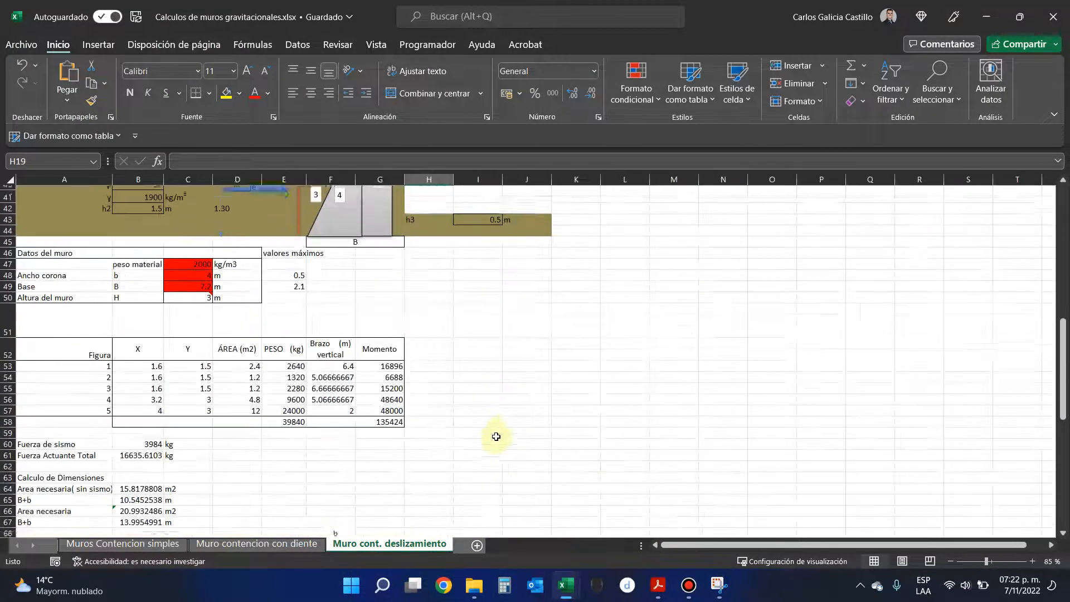
scroll(495, 437, down, 5)
click(369, 461)
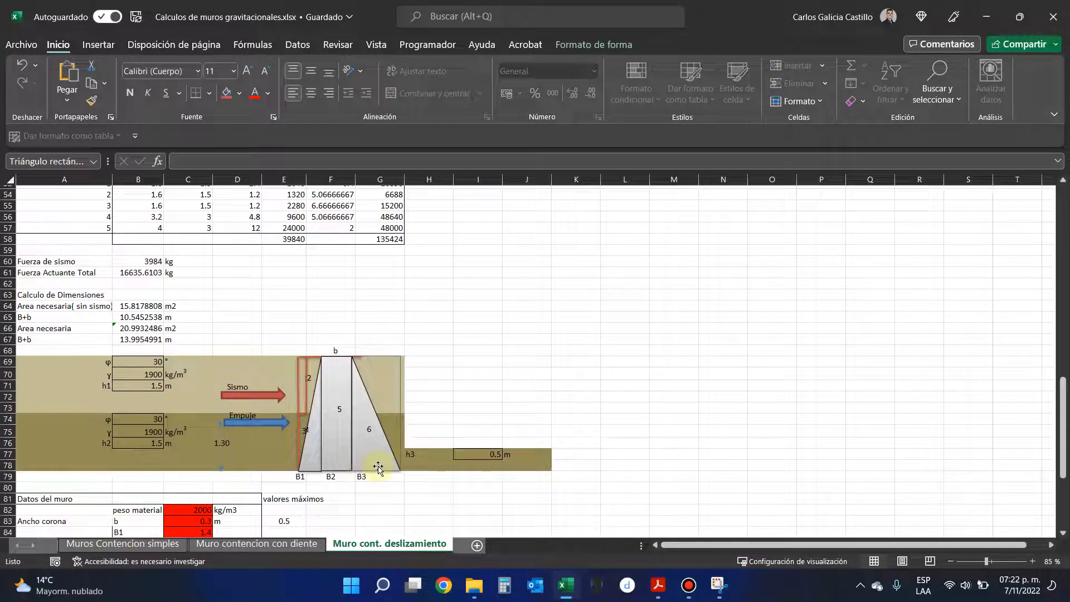
- Adjust the column widths under the three-part wall diagram, widening column F and slightly narrowing column E
scroll(370, 461, up, 2)
drag(407, 183, 400, 184)
drag(468, 177, 490, 177)
scroll(484, 303, down, 2)
scroll(484, 308, down, 2)
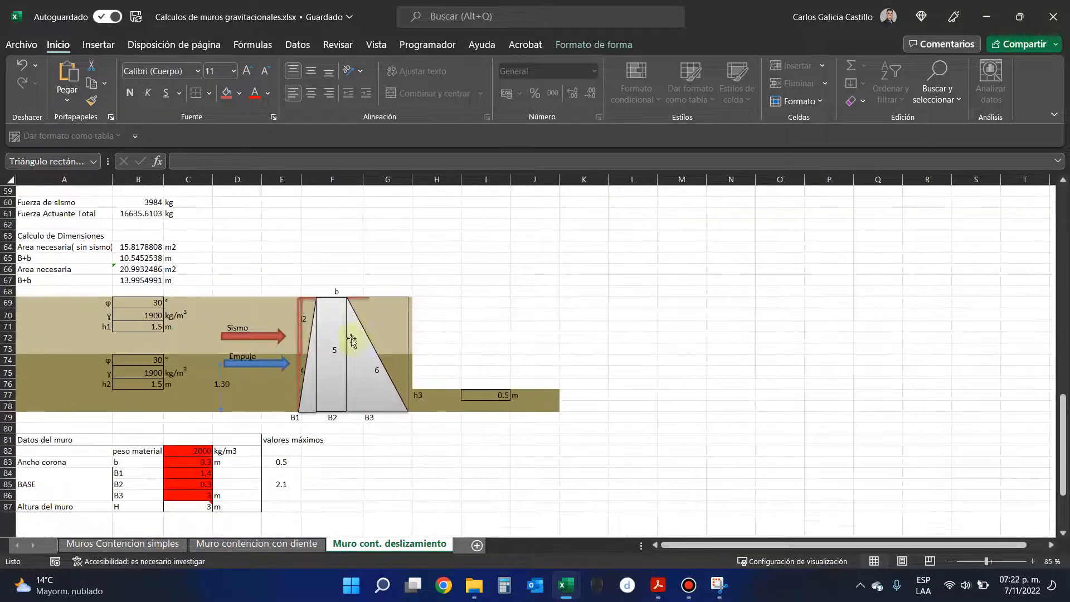
scroll(345, 341, up, 1)
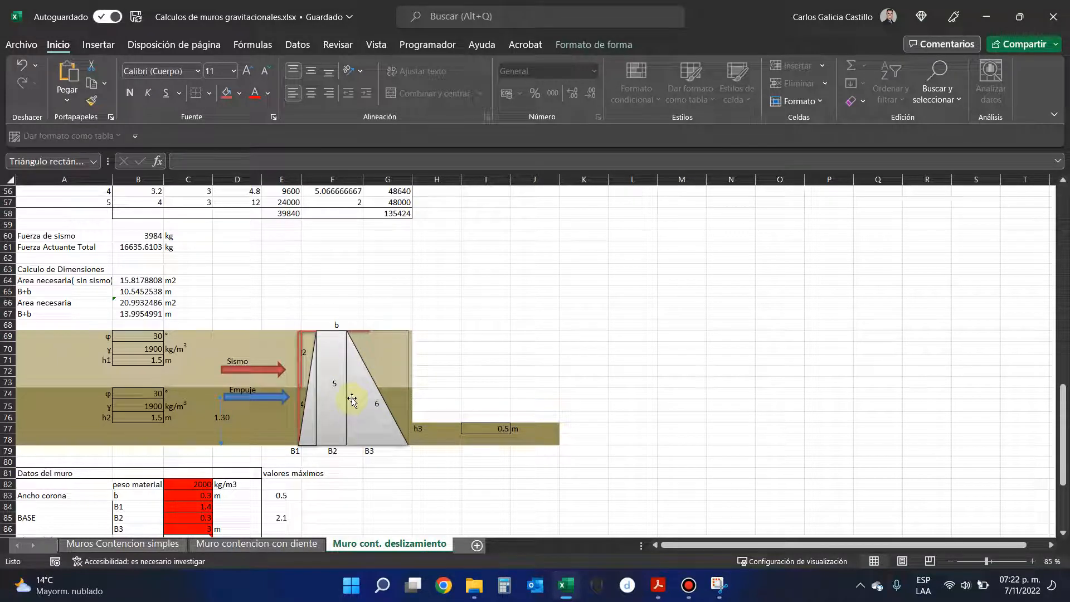
- Return to the wall dimensions diagram on the Muros Contencion simples sheet and examine its base B
click(167, 543)
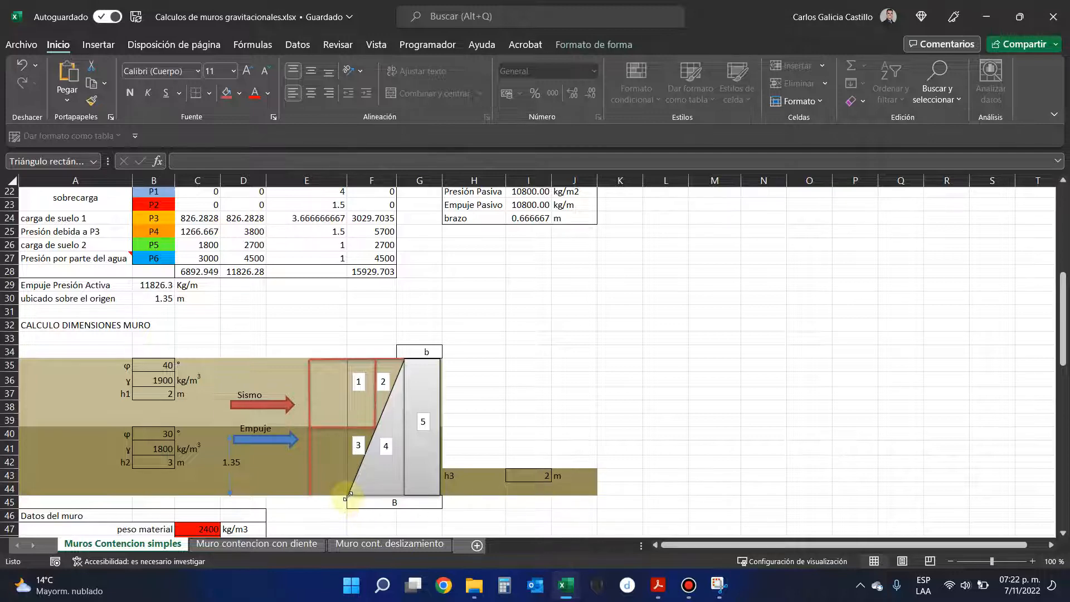
scroll(354, 479, down, 1)
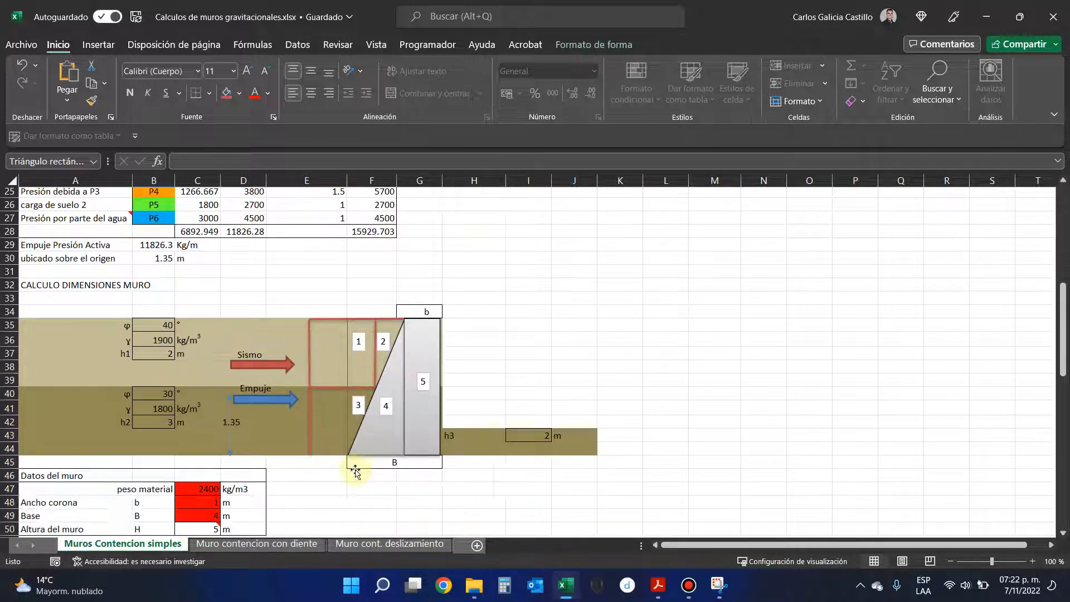
- Enlarge the Muros Contencion simples sheet to 115% and review the active thrust table and the Empuje arrow on the wall diagram
ctrl+scroll(295, 432, up, 1)
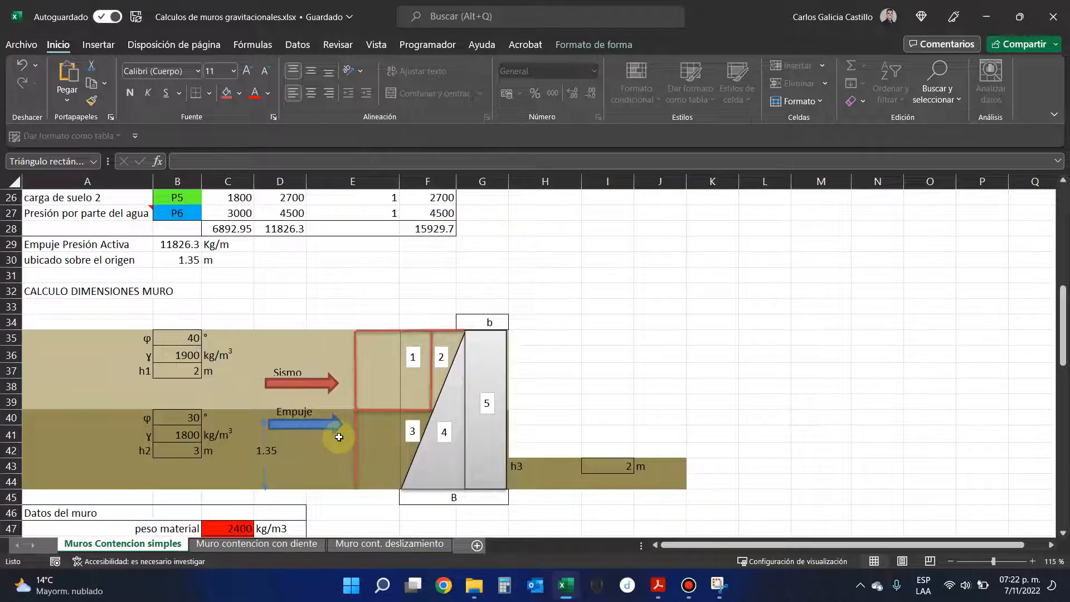
scroll(335, 432, up, 8)
scroll(487, 340, down, 9)
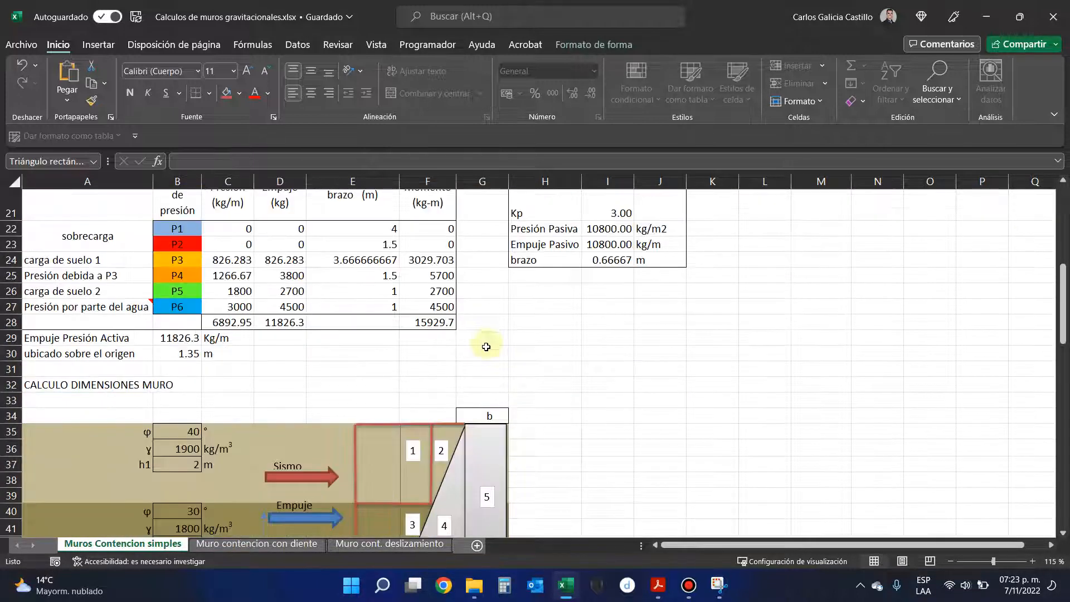
click(322, 379)
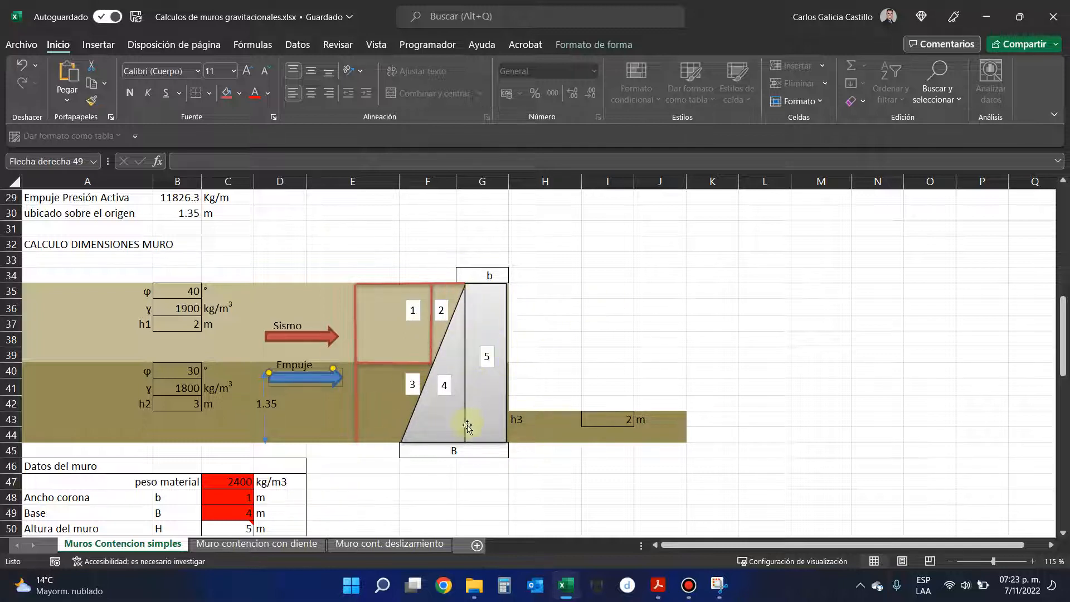
- Inspect the material weight, crown width b, base B and wall height H in Datos del muro, including the cell notes
click(244, 471)
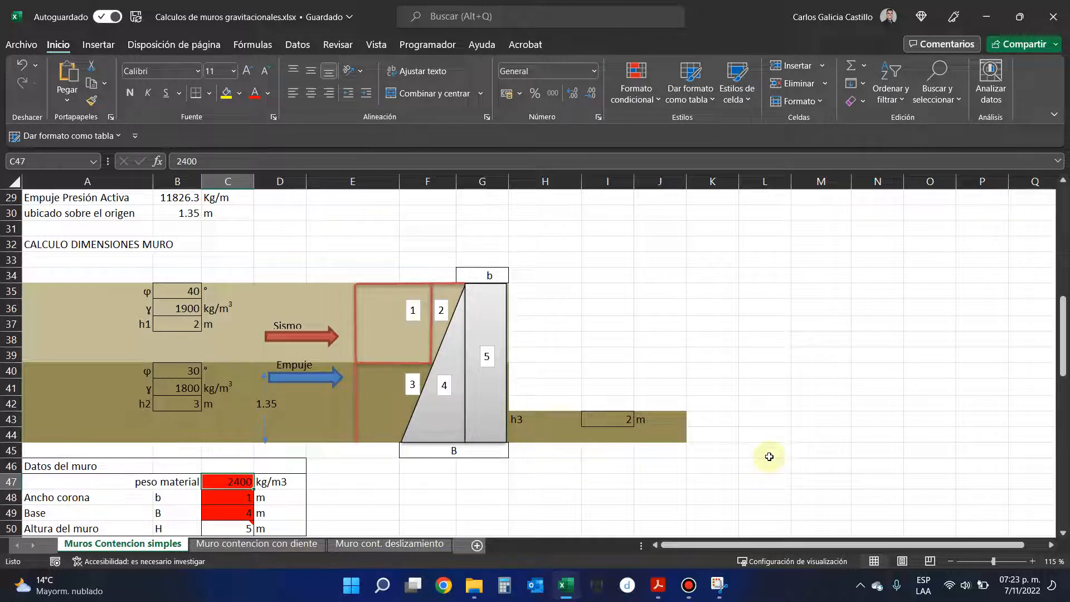
click(237, 497)
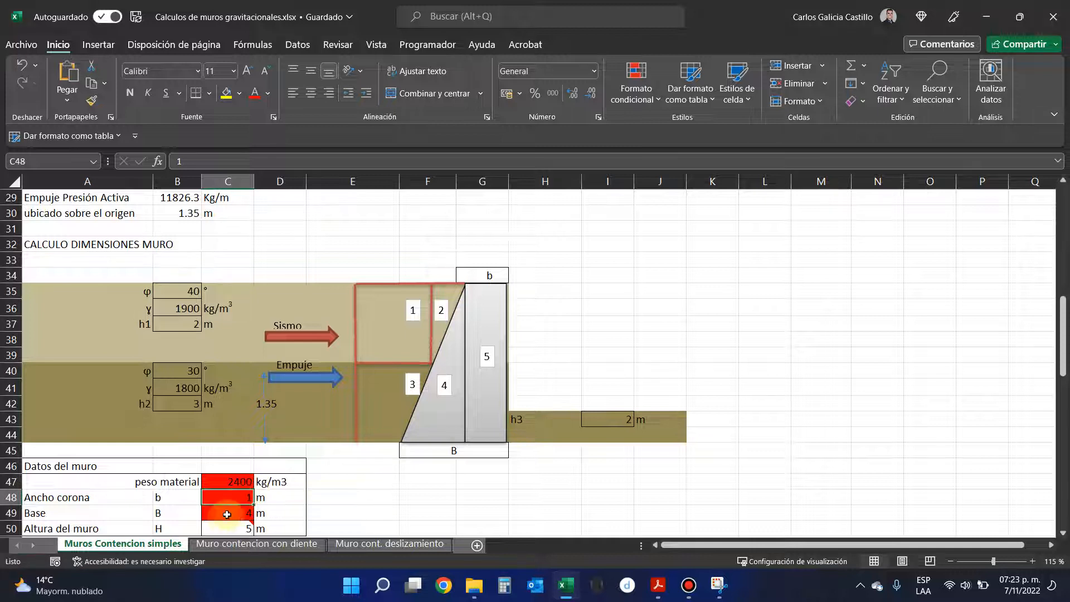
mouse_move(229, 511)
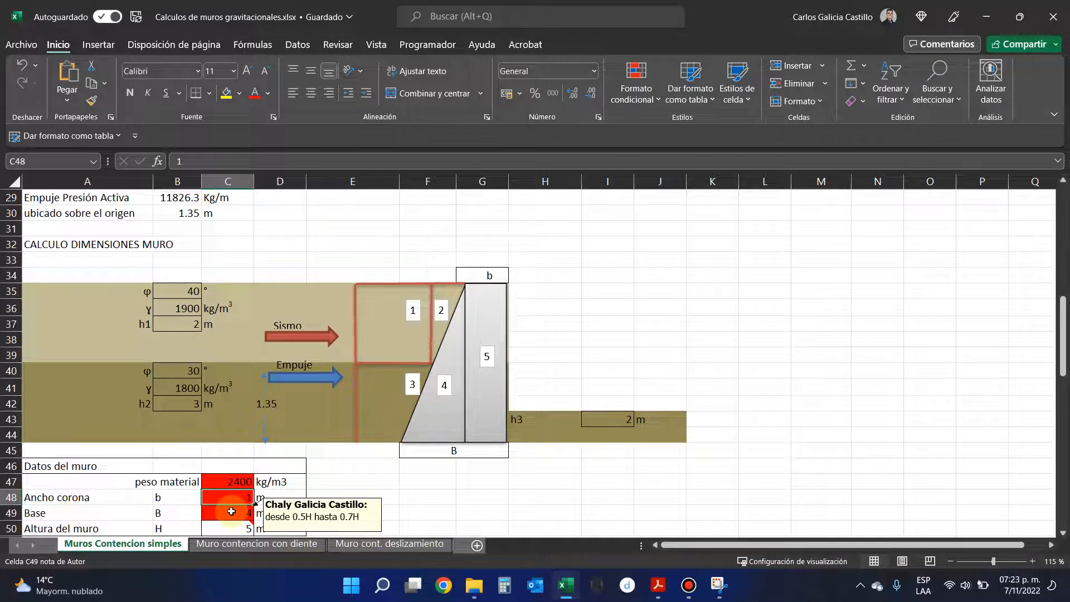
scroll(231, 511, down, 1)
mouse_move(240, 480)
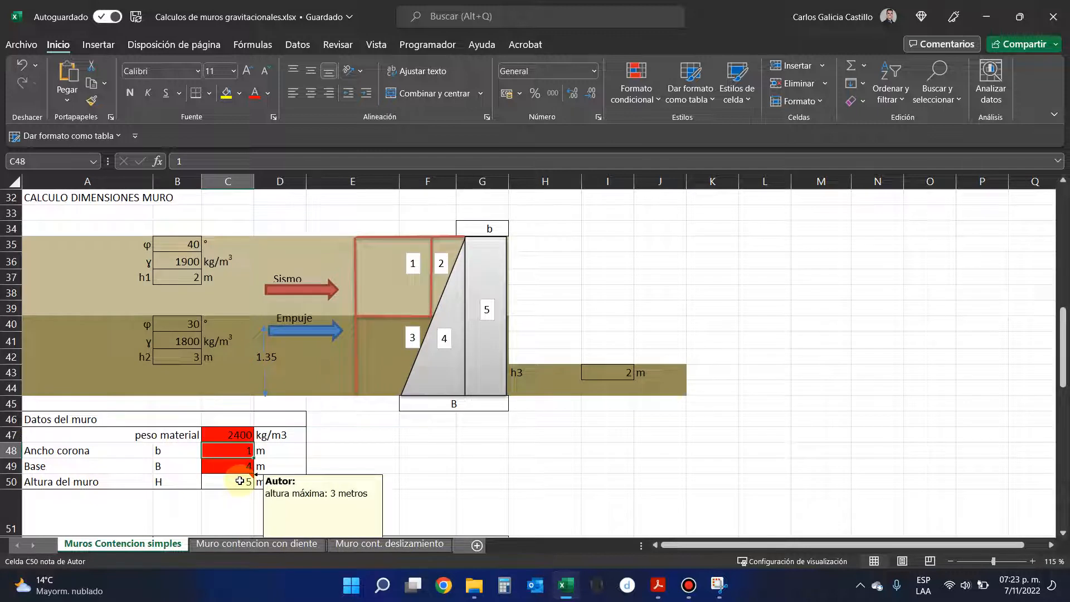
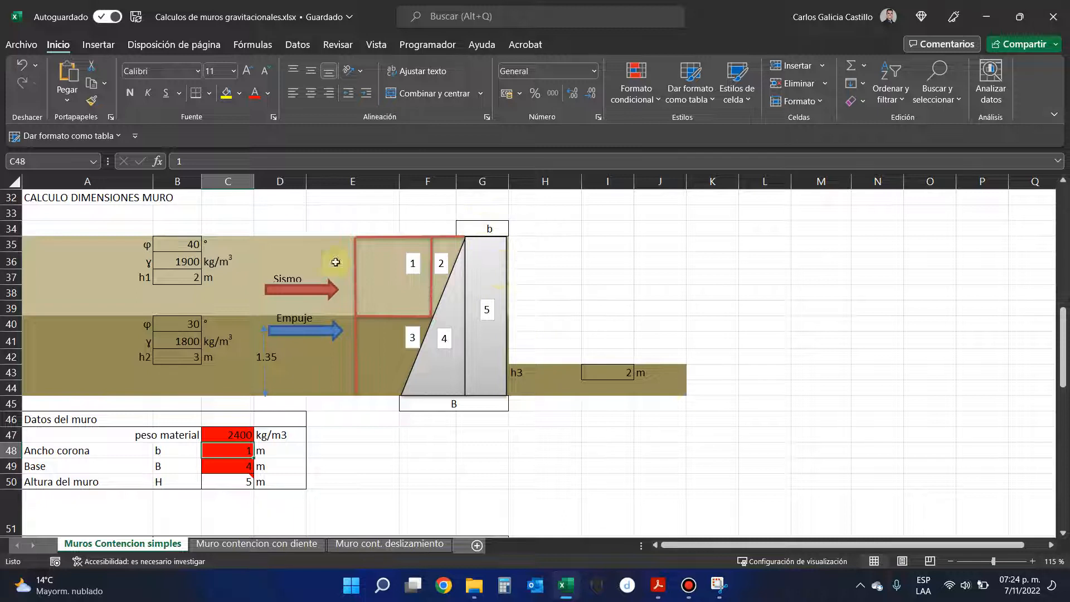
- Nudge wall rectangle 5 slightly right to the end of base B and narrow column E under the diagram
click(384, 265)
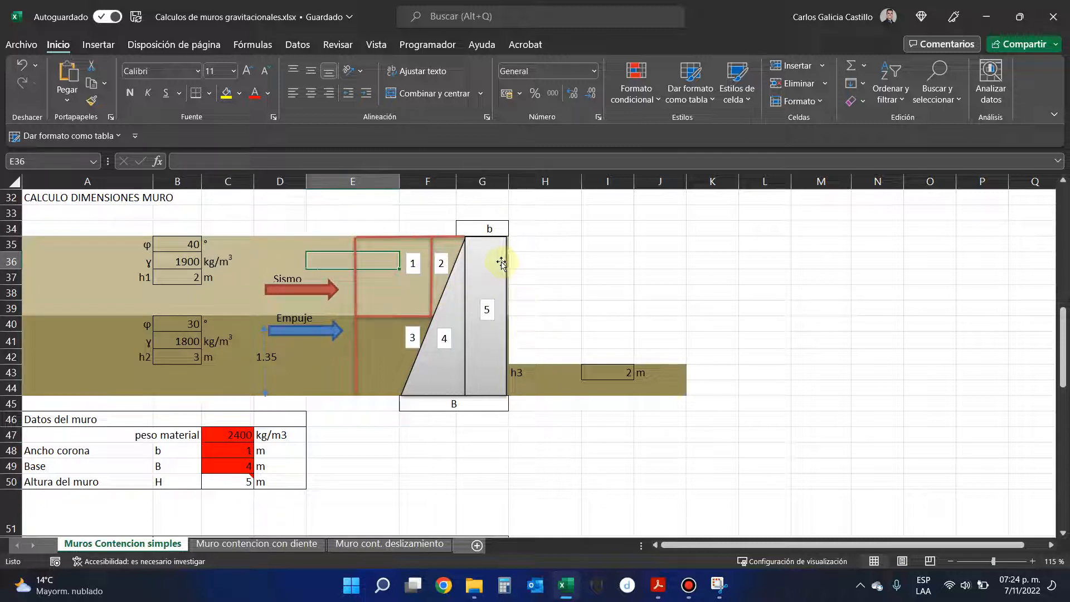
drag(500, 263, 502, 261)
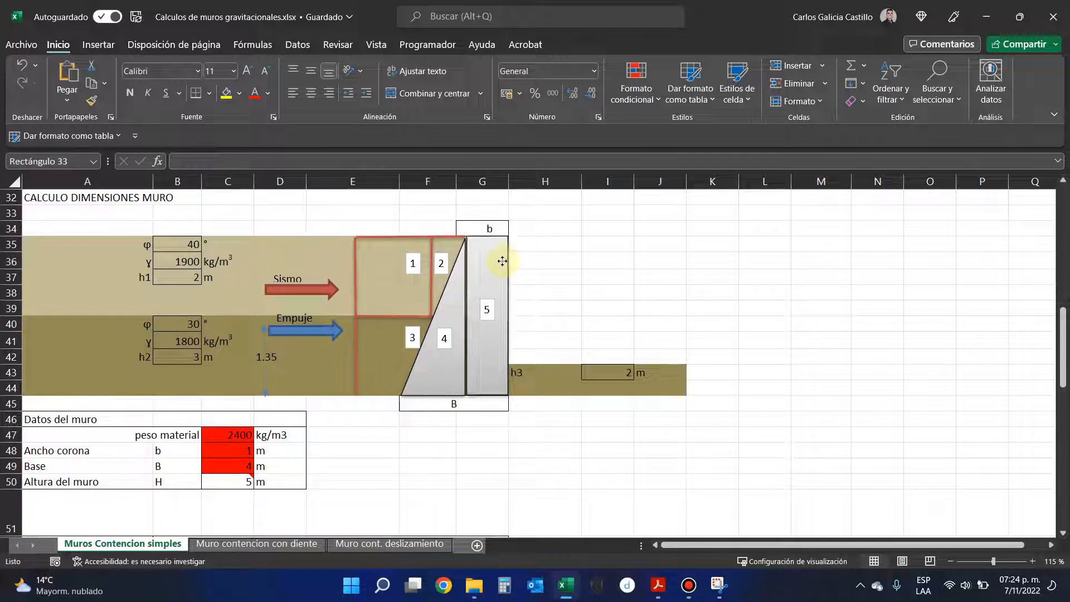
click(502, 261)
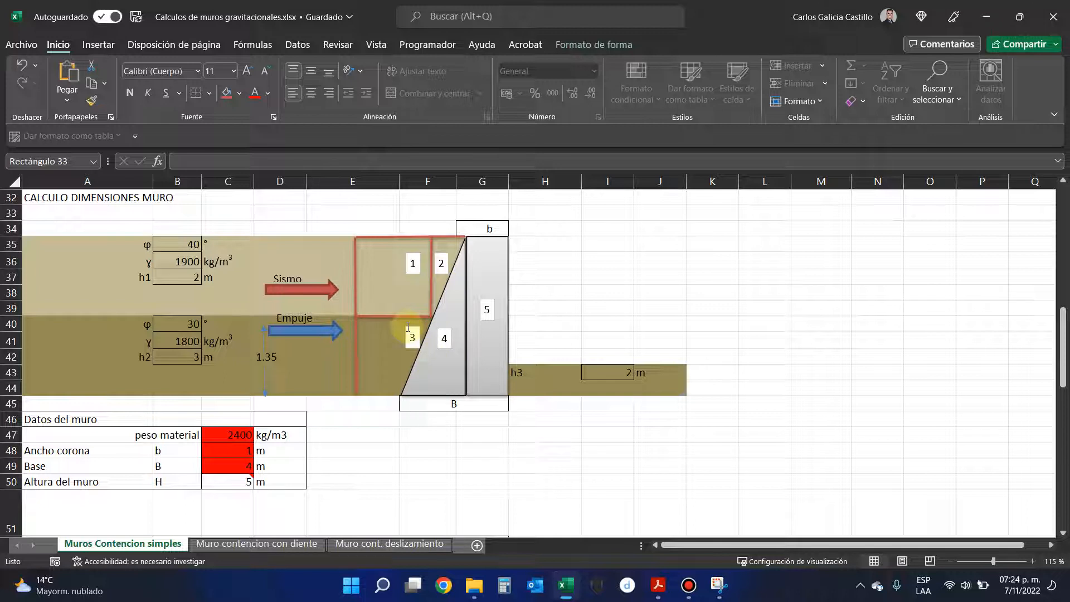
click(355, 324)
drag(399, 179, 363, 178)
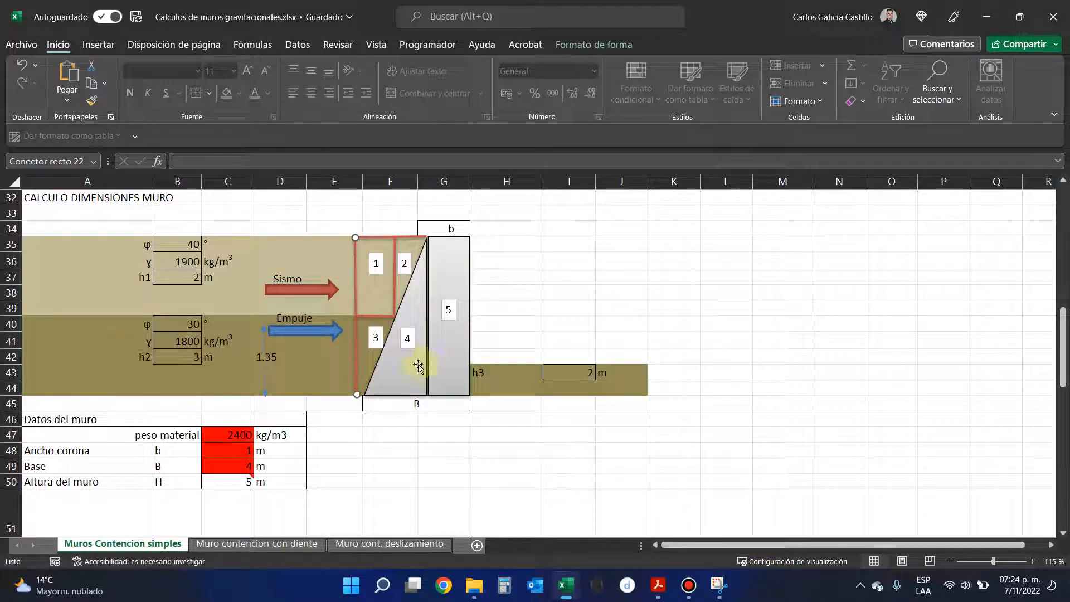
- Examine the PESO (kg) column of the figures table and the material weight it depends on
scroll(415, 355, down, 2)
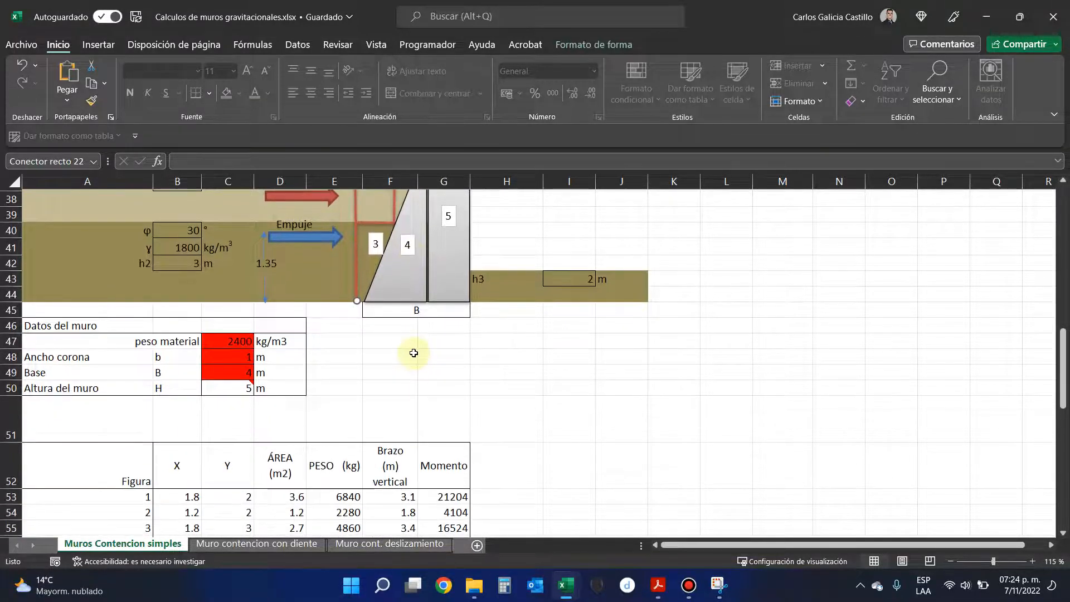
scroll(413, 354, down, 3)
drag(333, 333, 348, 434)
scroll(383, 368, up, 2)
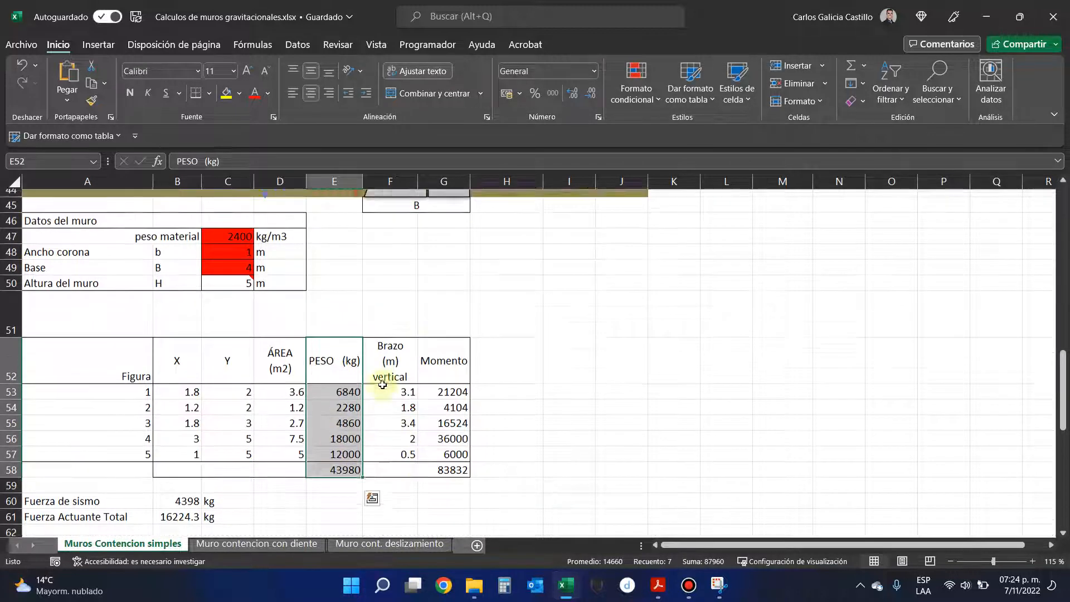
click(240, 296)
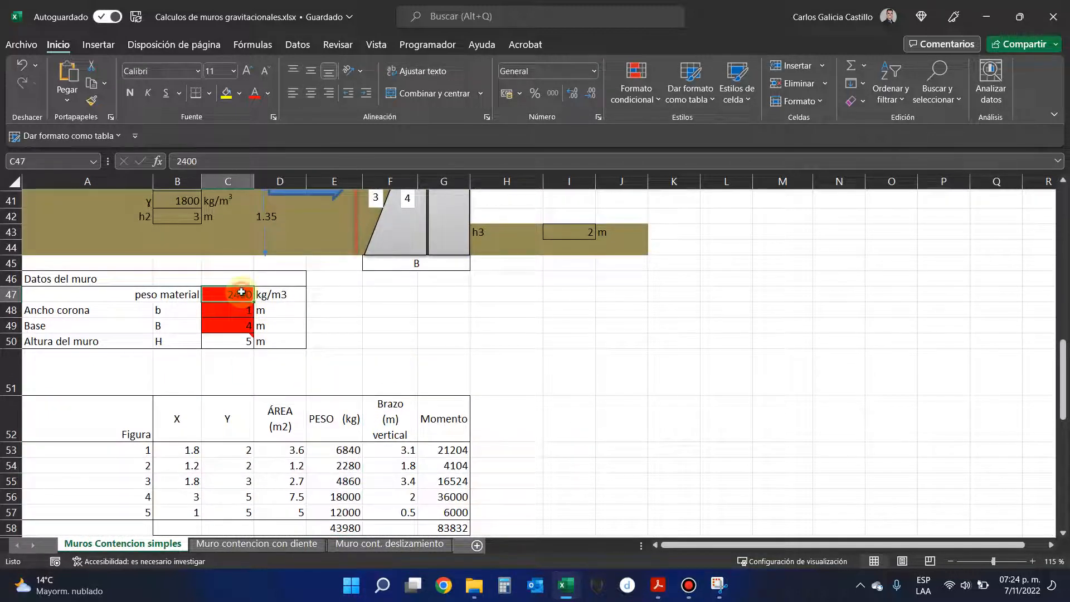
scroll(405, 322, up, 2)
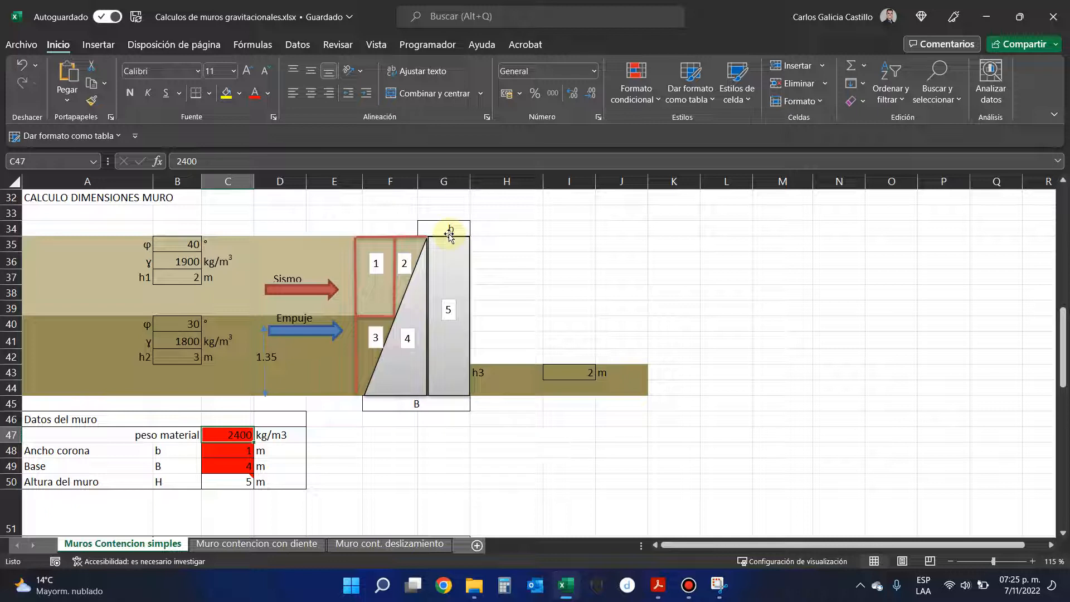
- Try a crown width b of 0.5 m in Datos del muro and undo the change
click(236, 450)
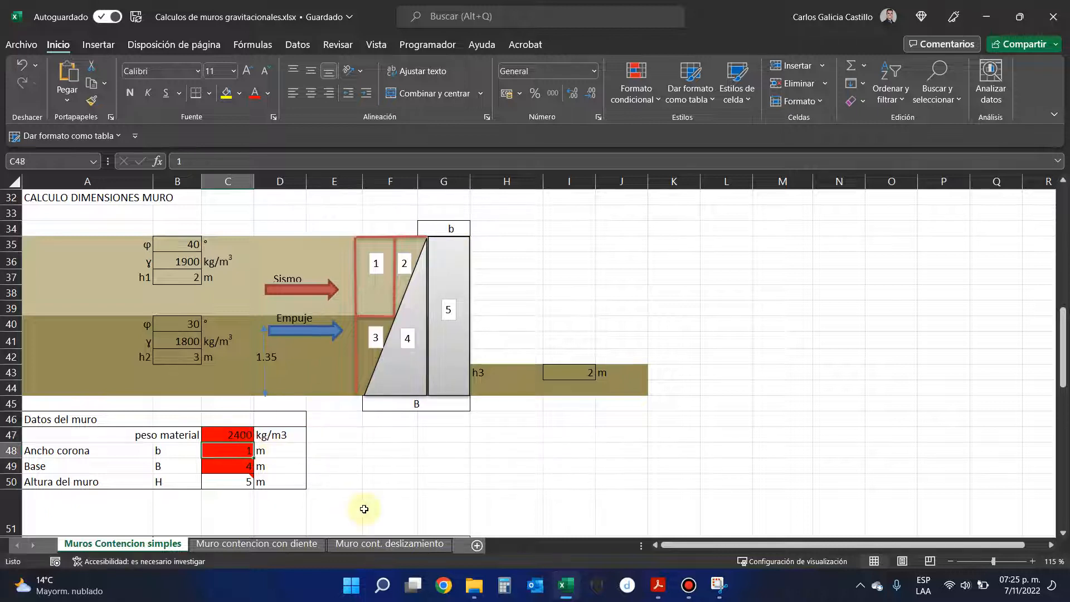
text(0.5)
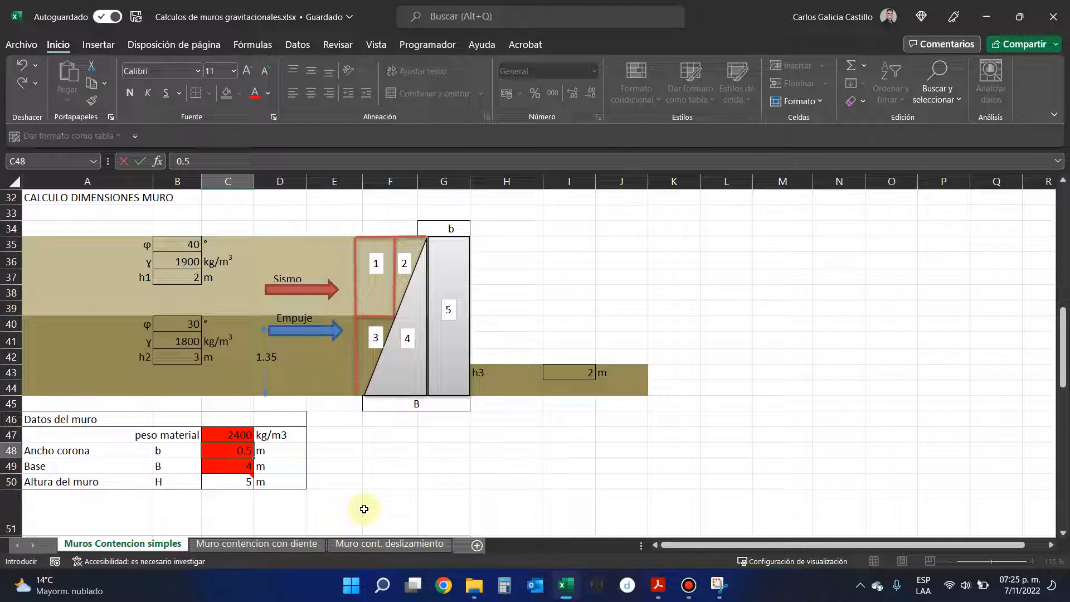
key(Return)
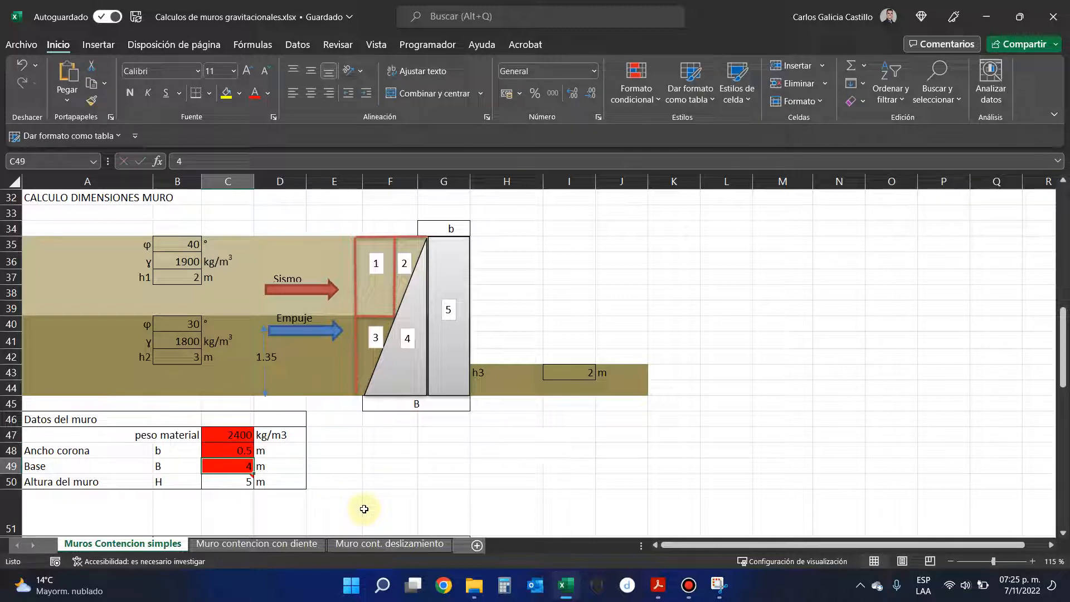
key(Up)
key(ctrl+z)
- Compare the crown width and base inputs with the figures table and with figure 5 in the wall diagram
scroll(364, 509, down, 3)
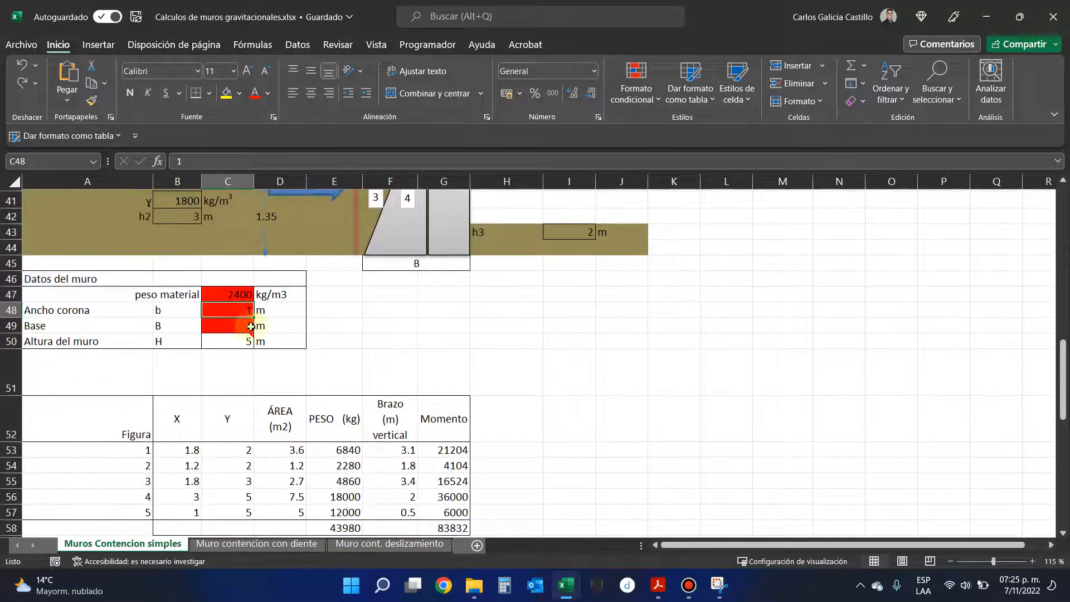
mouse_move(248, 308)
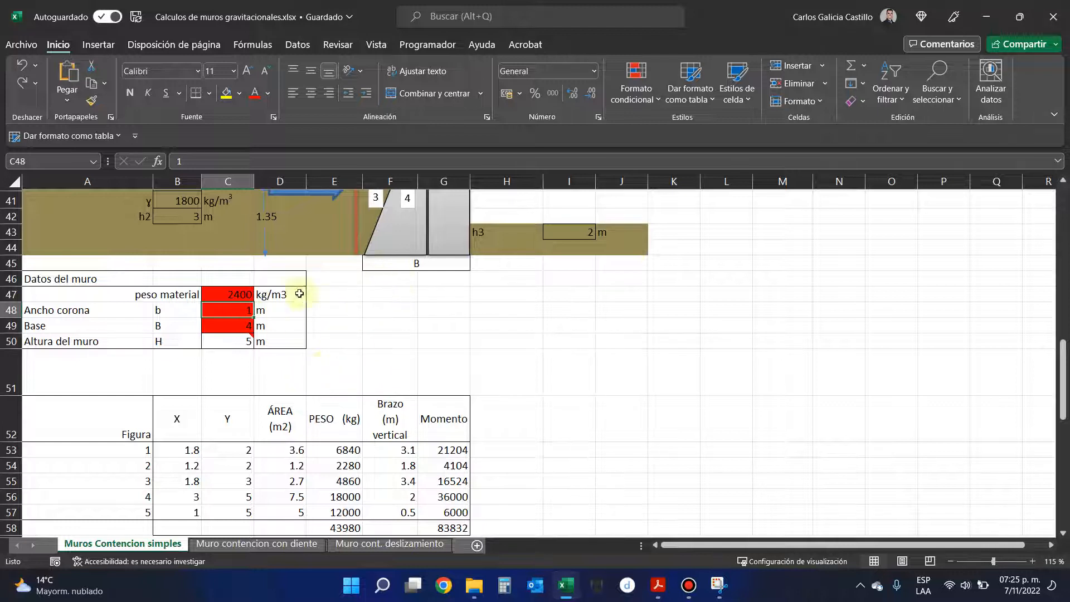
scroll(390, 351, down, 1)
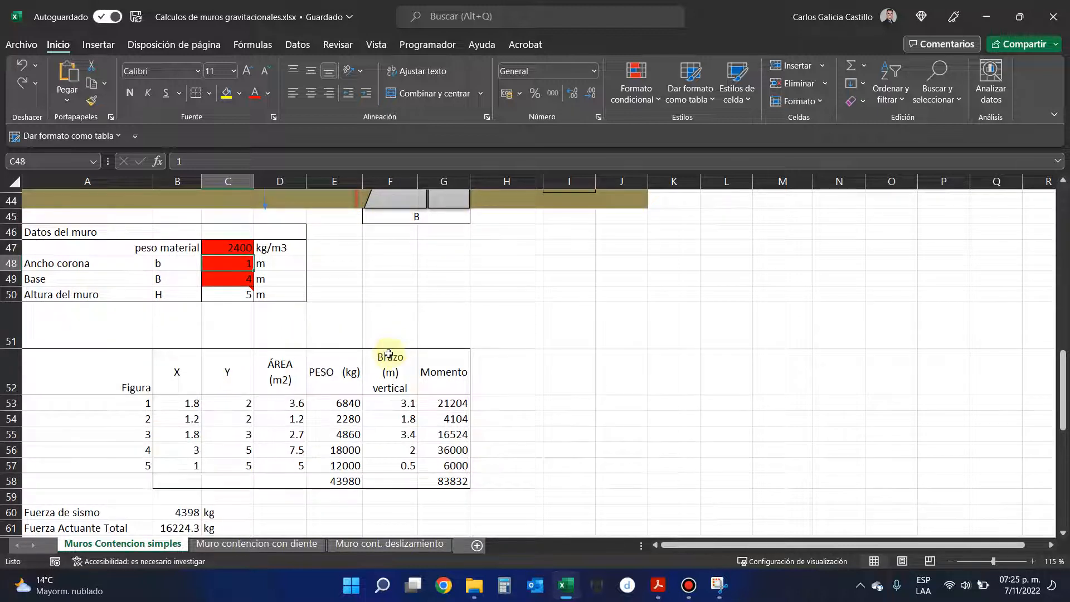
scroll(389, 354, up, 1)
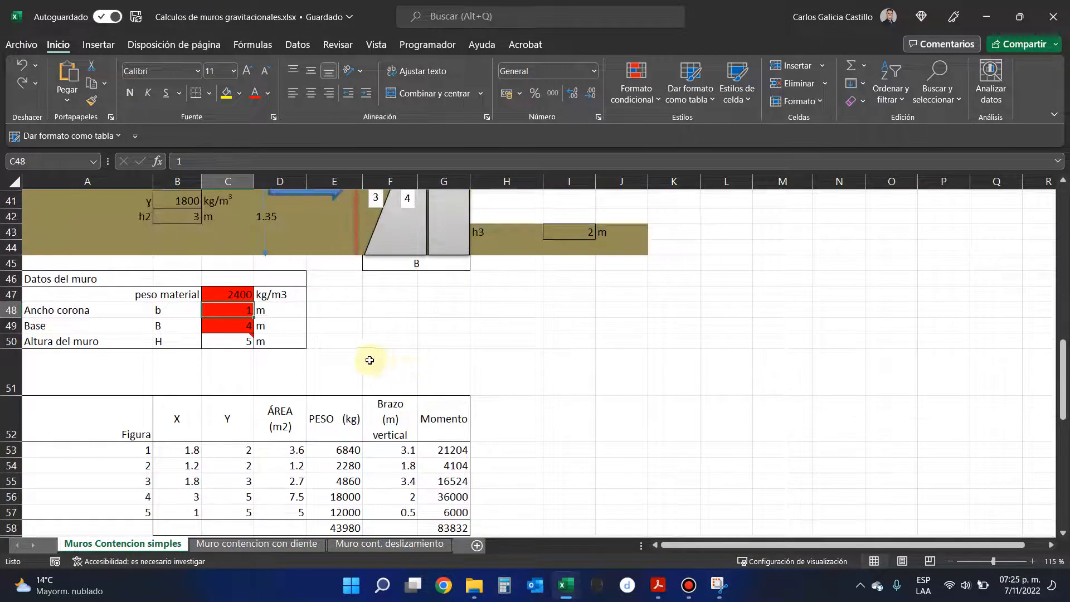
scroll(416, 339, up, 2)
scroll(426, 239, up, 1)
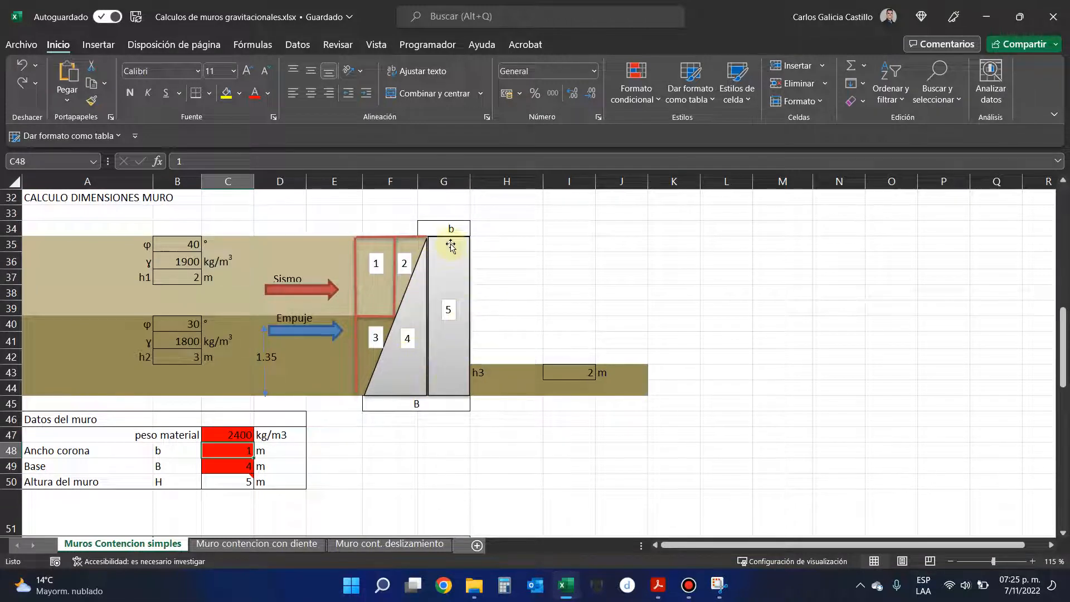
scroll(448, 247, down, 2)
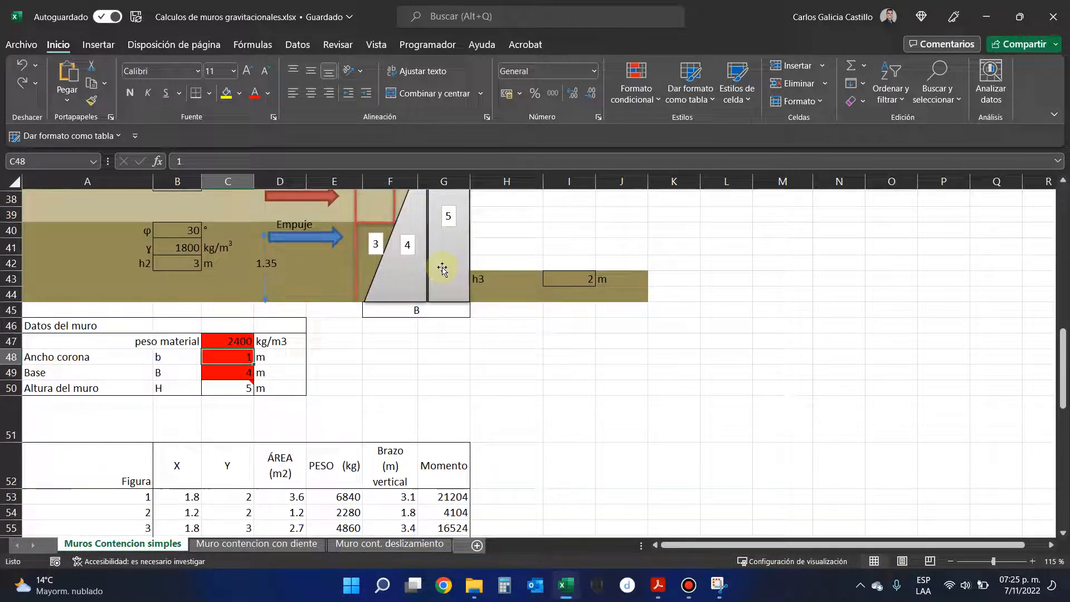
scroll(442, 276, up, 2)
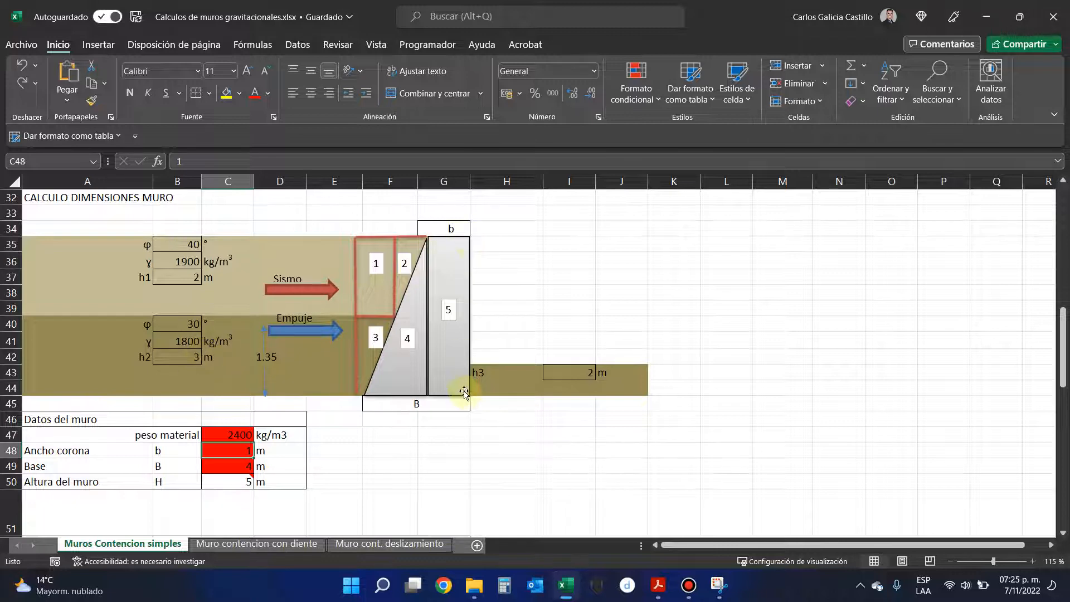
- Check the formulas behind figure 5's X, Y, area and weight in the figures table
scroll(464, 393, down, 4)
click(168, 467)
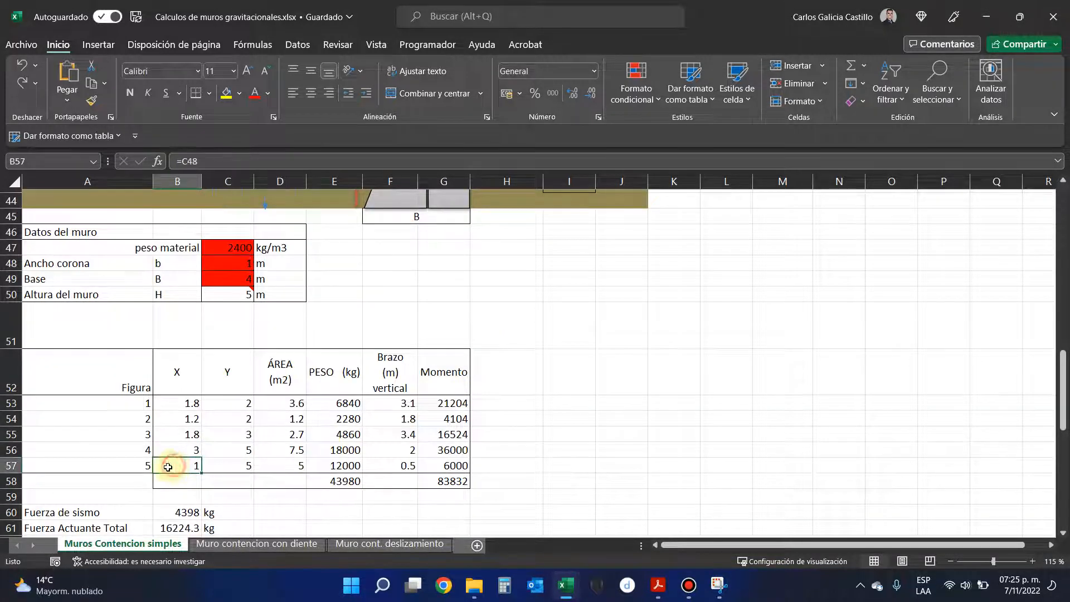
click(229, 462)
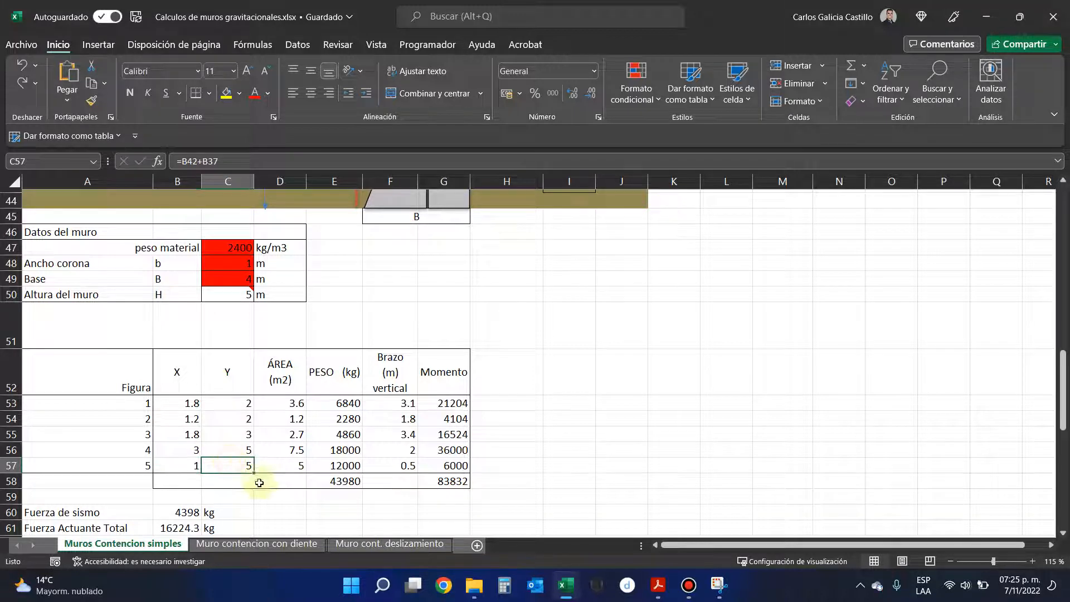
click(283, 464)
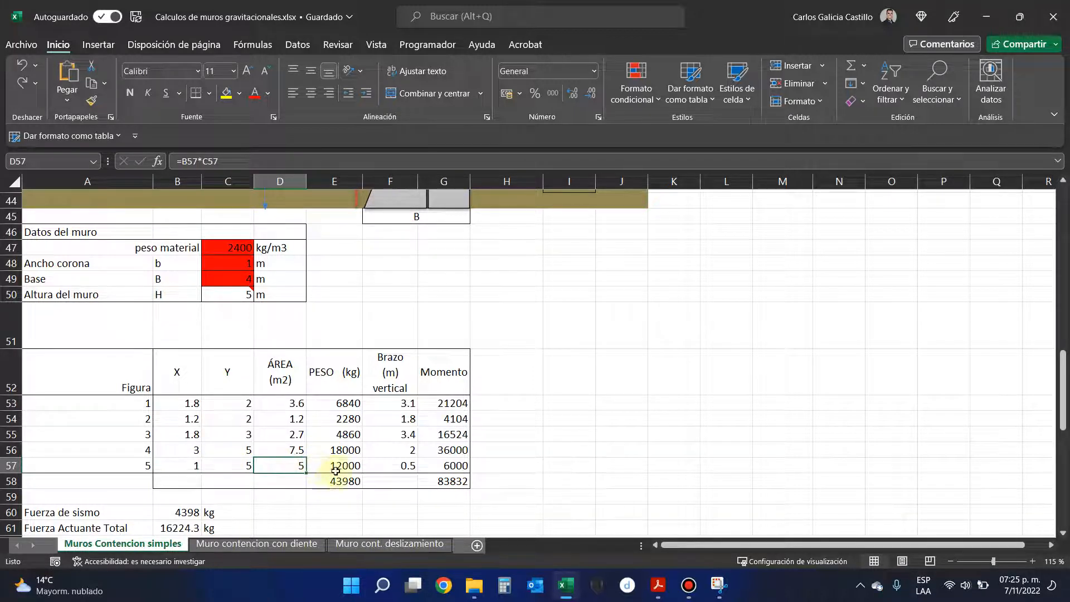
click(335, 468)
text(=D57*C47)
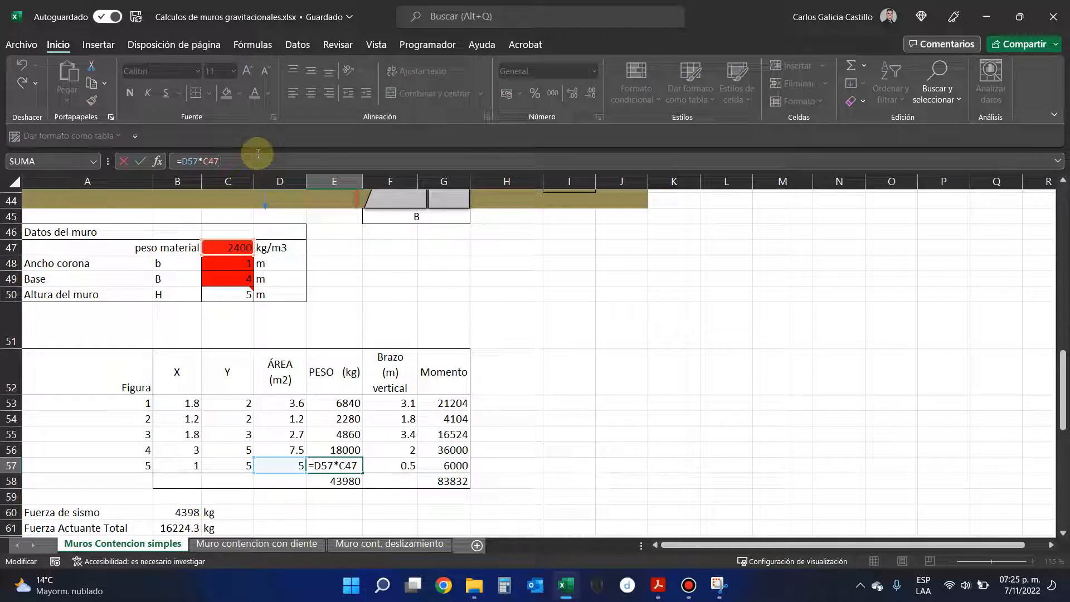
mouse_move(228, 260)
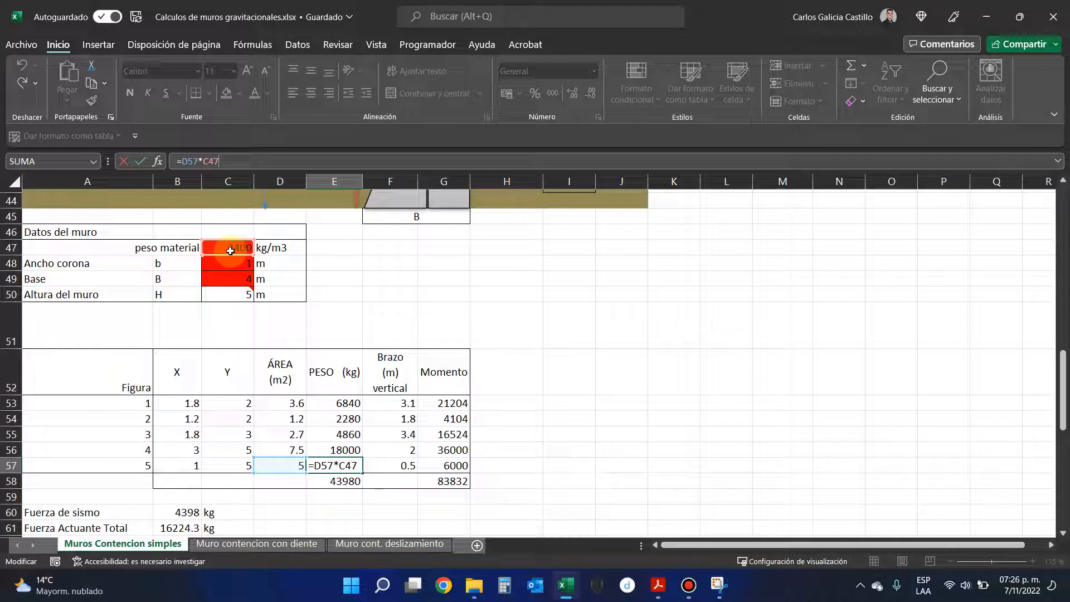
key(Return)
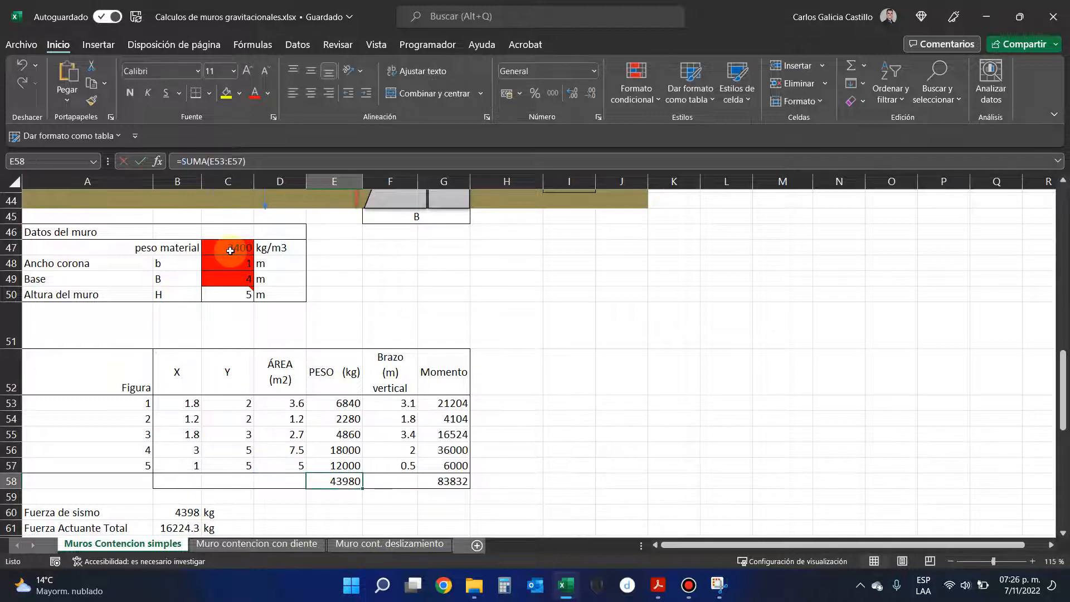
- Try changing the unit in the PESO column heading to kg/m and undo the edit
click(347, 370)
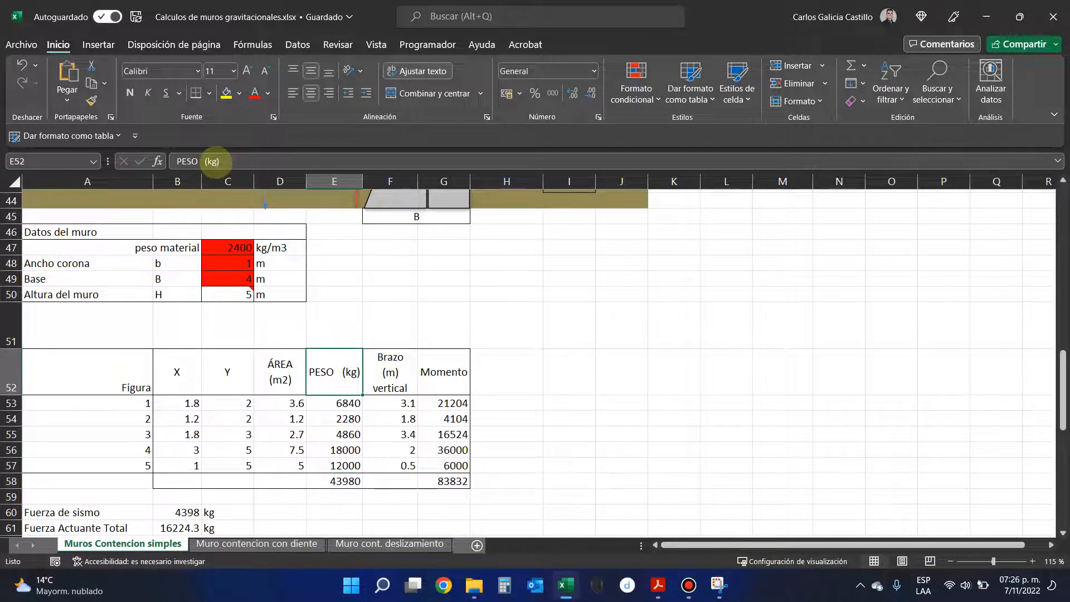
click(215, 161)
text(/m)
key(Return)
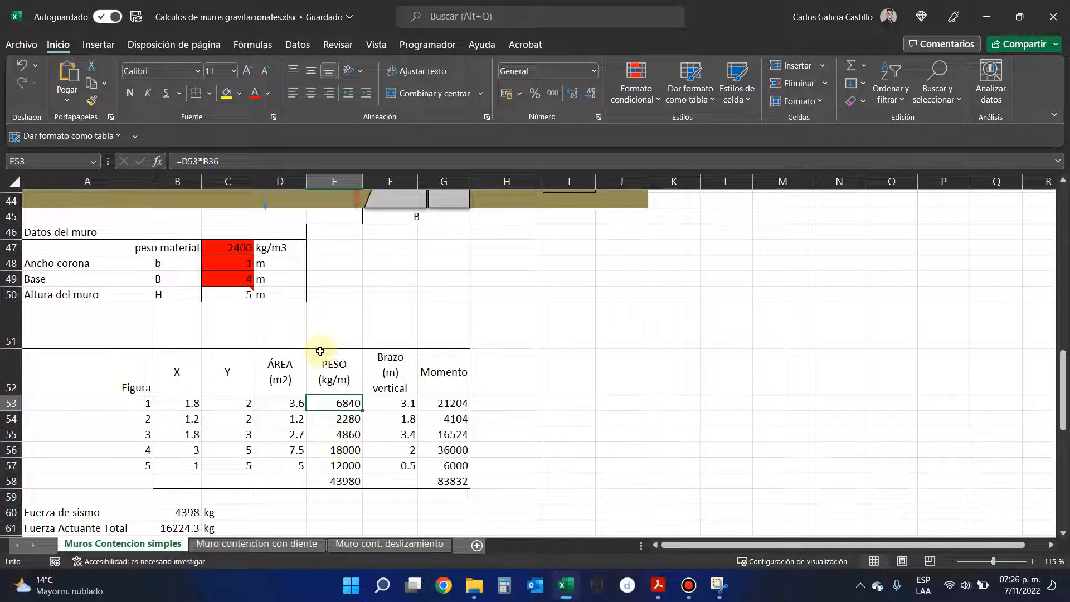
key(ctrl+z)
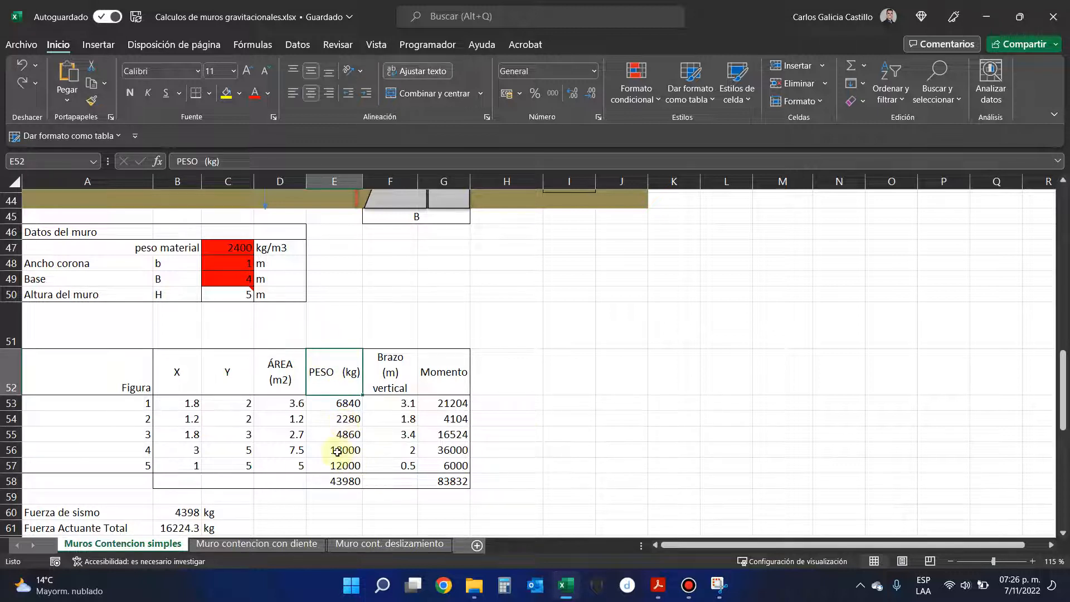
- Compare the wall's base B input in Datos del muro with the base in the wall diagram and the figures table
scroll(196, 453, up, 4)
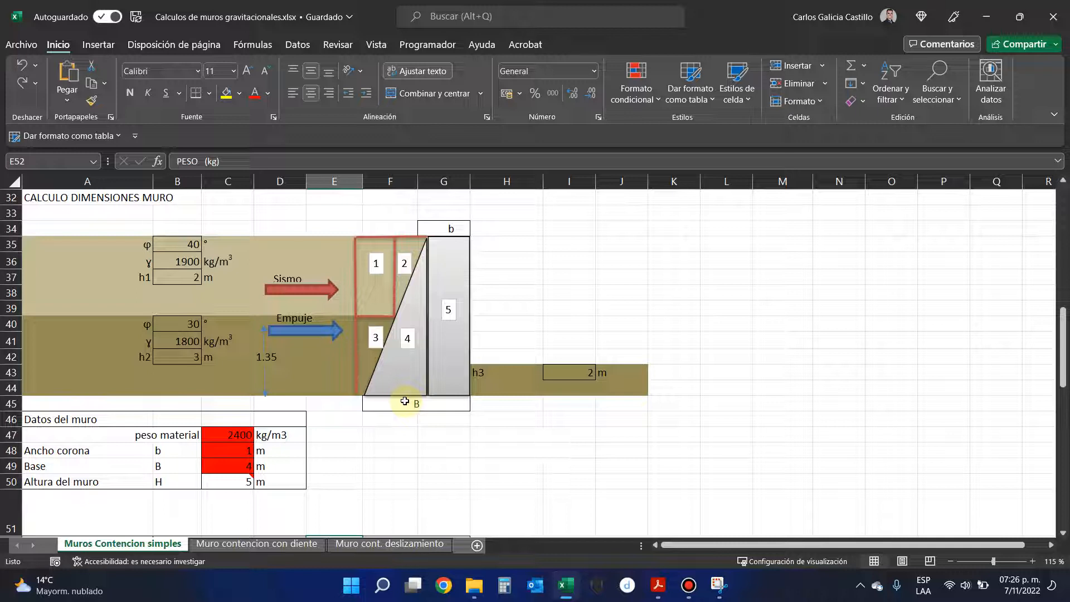
click(245, 466)
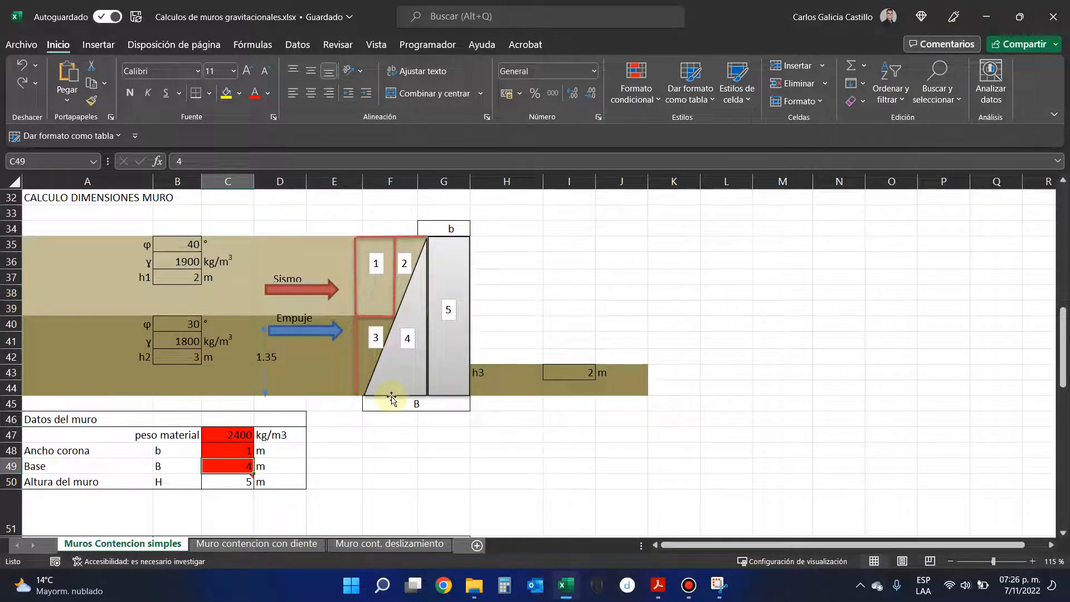
scroll(392, 396, down, 7)
scroll(393, 396, up, 2)
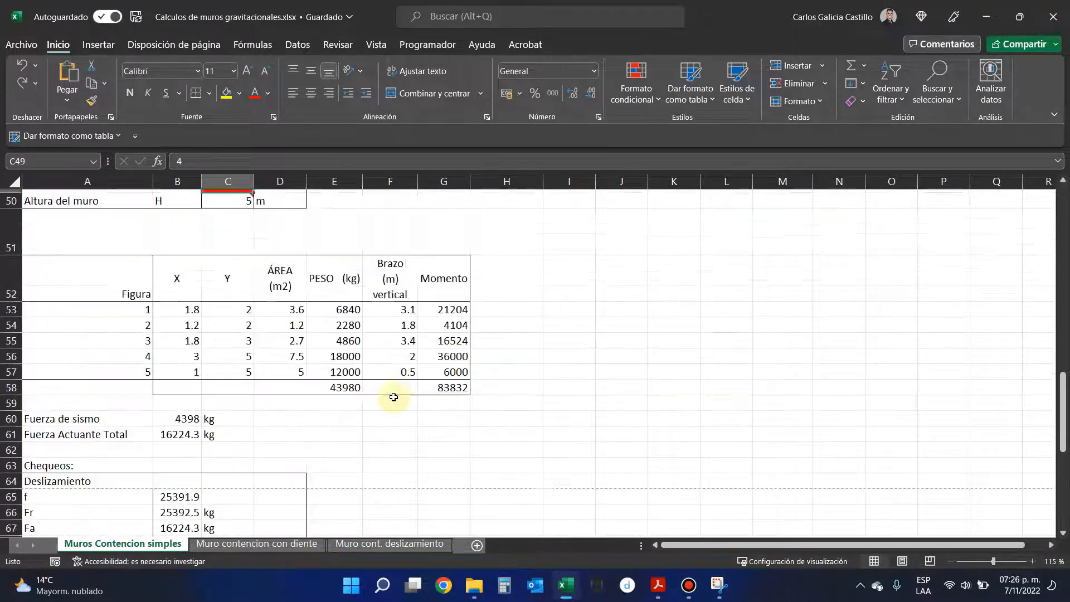
- Check the formulas behind figure 4's X, Y, area and weight in the figures table
click(175, 406)
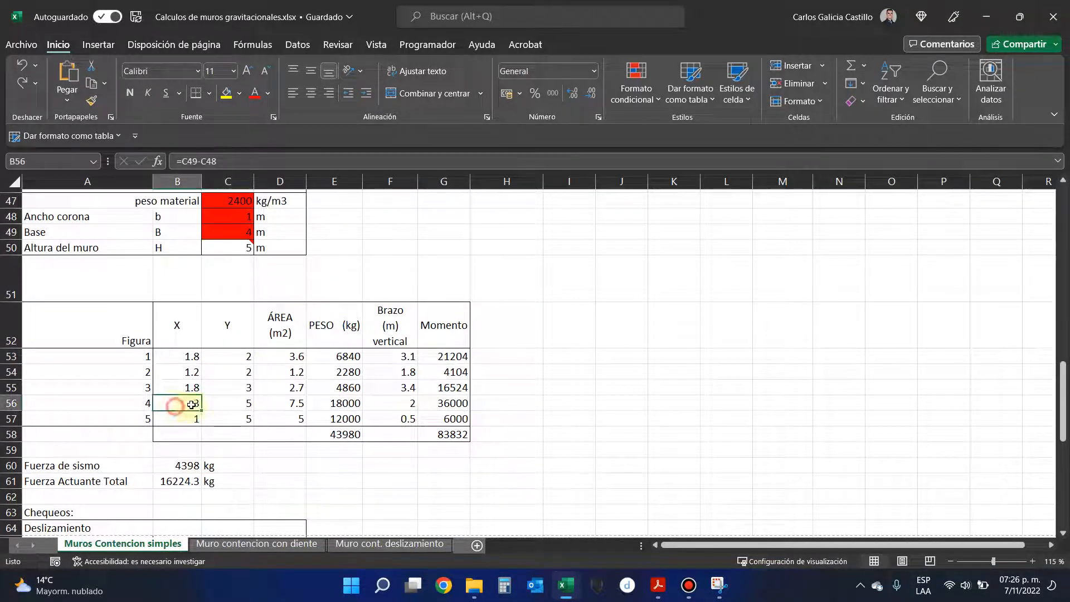
click(225, 404)
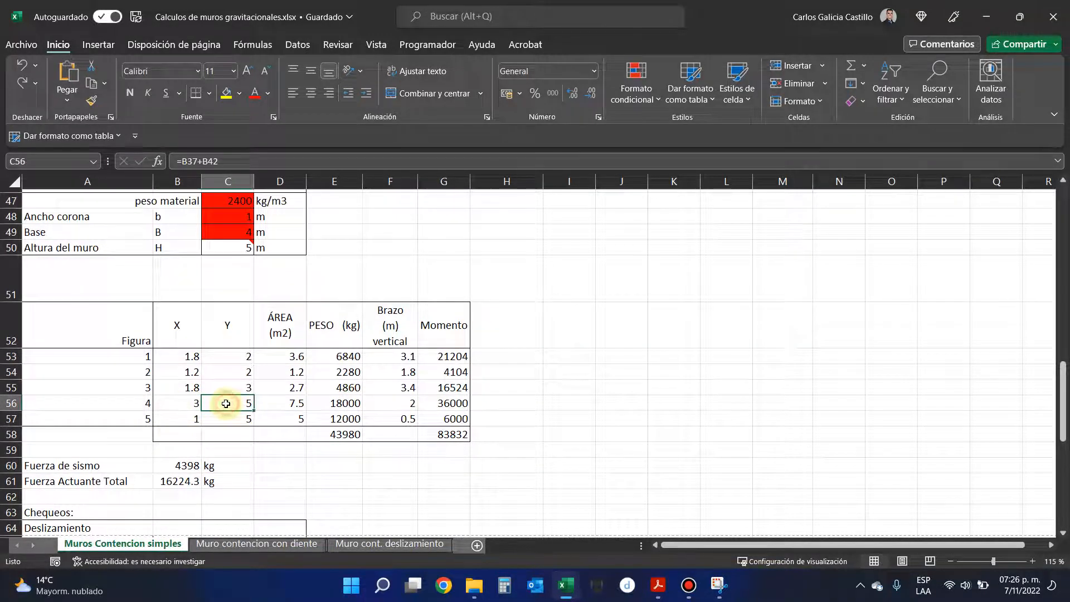
click(270, 402)
drag(223, 161, 244, 158)
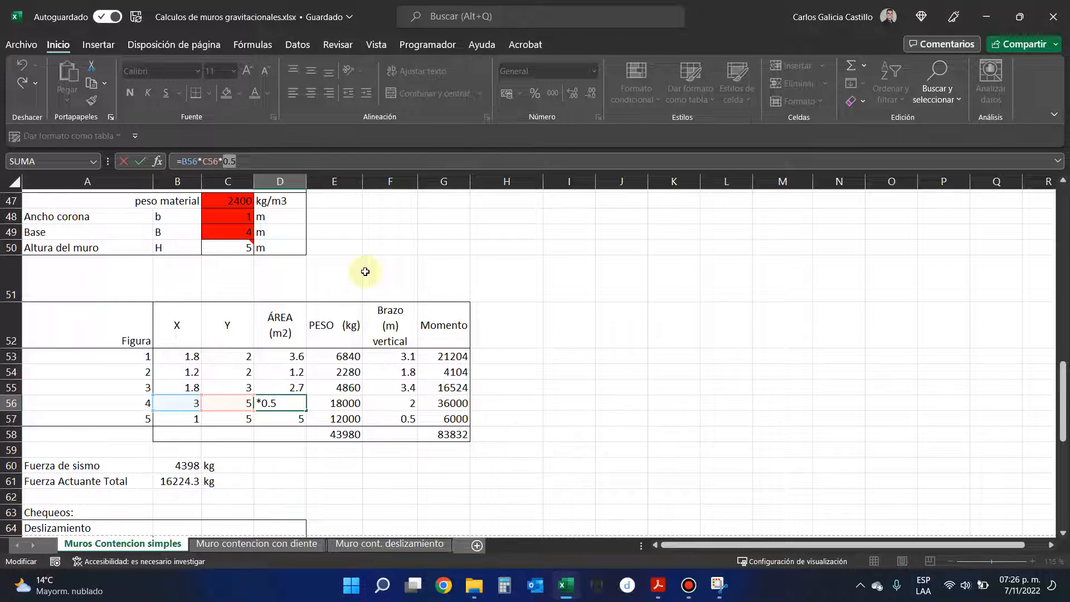
key(Tab)
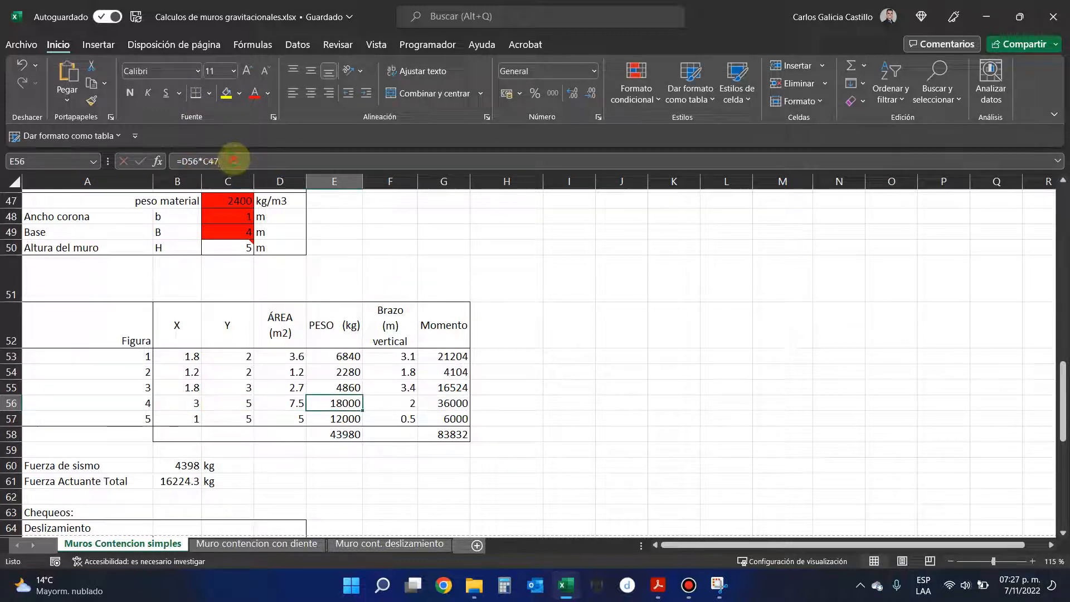
click(234, 160)
text(4)
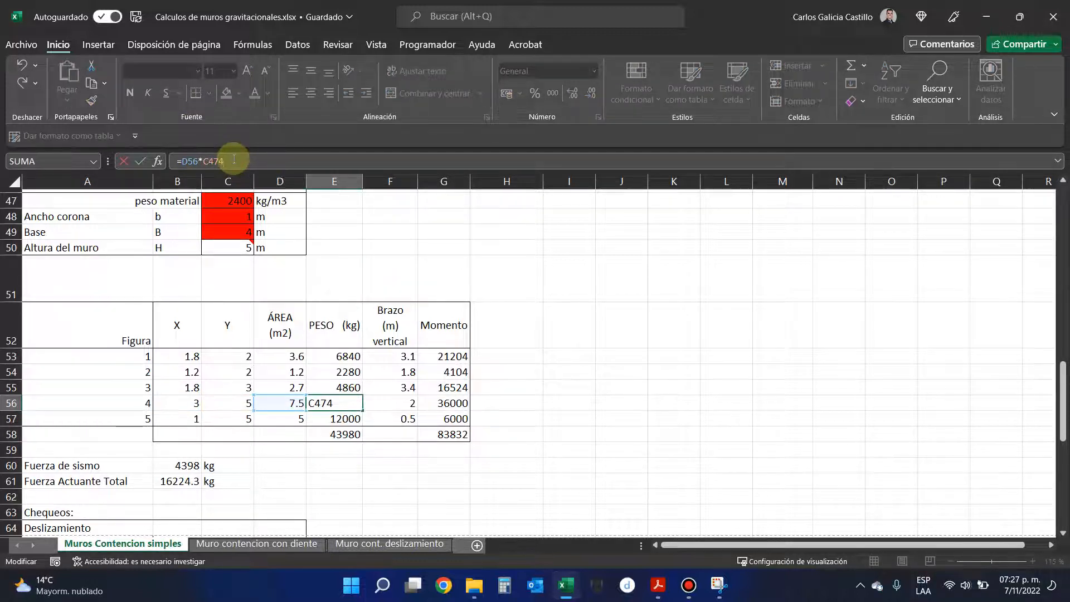
key(Escape)
- Stretch the figure 4 triangle in the wall diagram slightly outward at its lower-left corner
key(Up)
key(Left)
scroll(320, 367, up, 3)
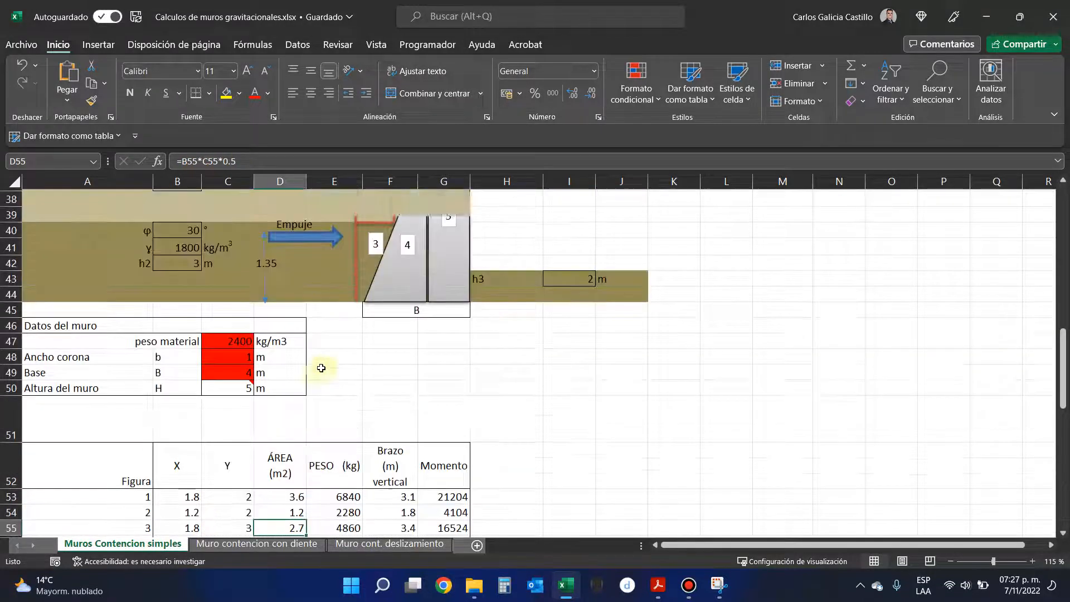
scroll(321, 367, up, 1)
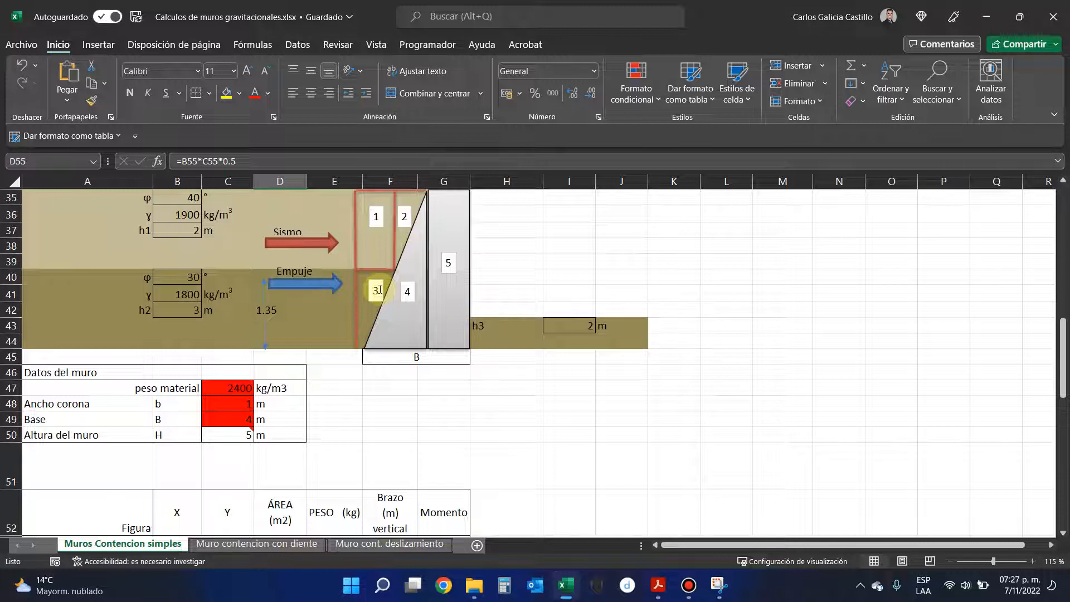
click(373, 343)
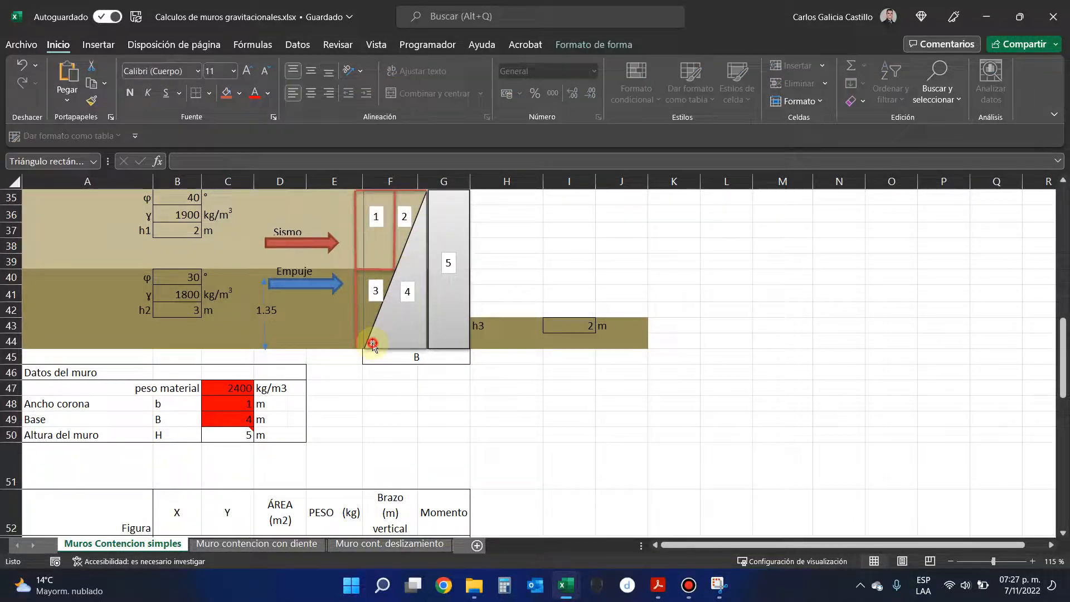
drag(365, 348, 362, 347)
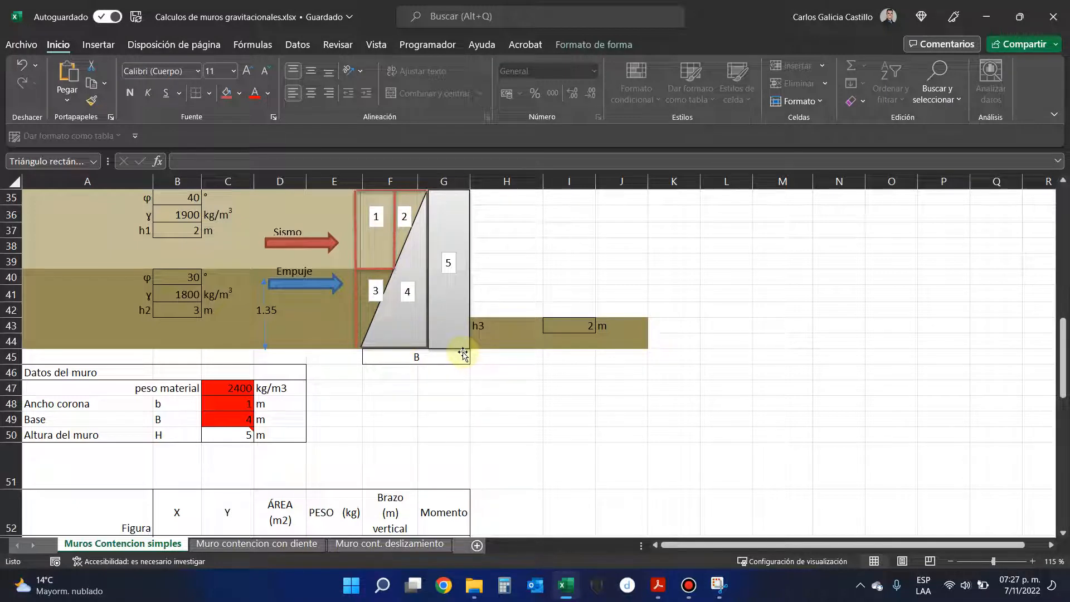
- Check figure 5's formula in the Brazo vertical column and compare it with the wall diagram
scroll(440, 328, down, 3)
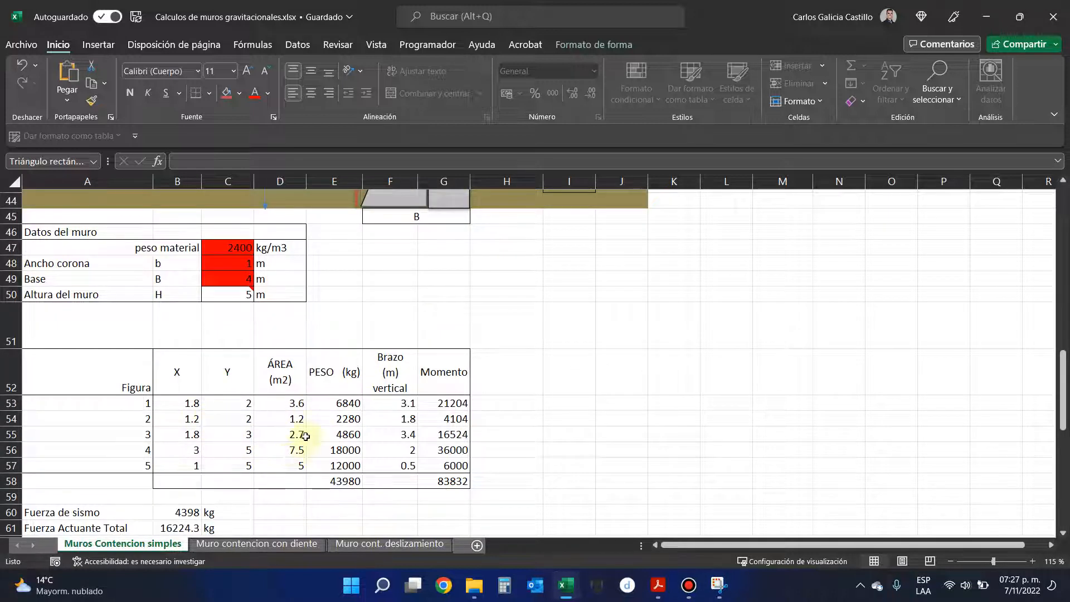
click(389, 181)
click(405, 478)
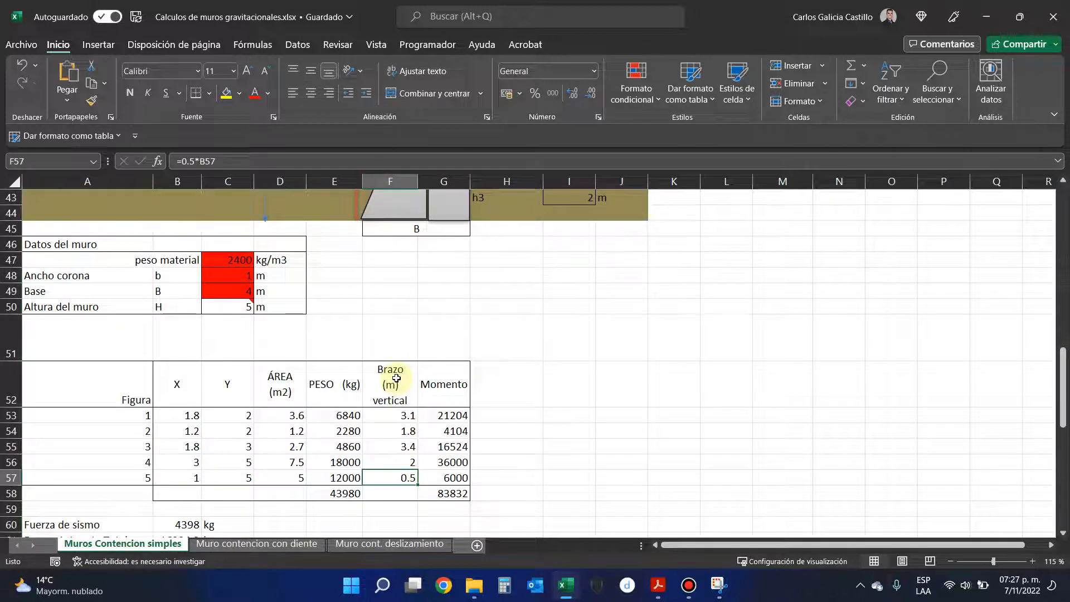
scroll(210, 461, up, 2)
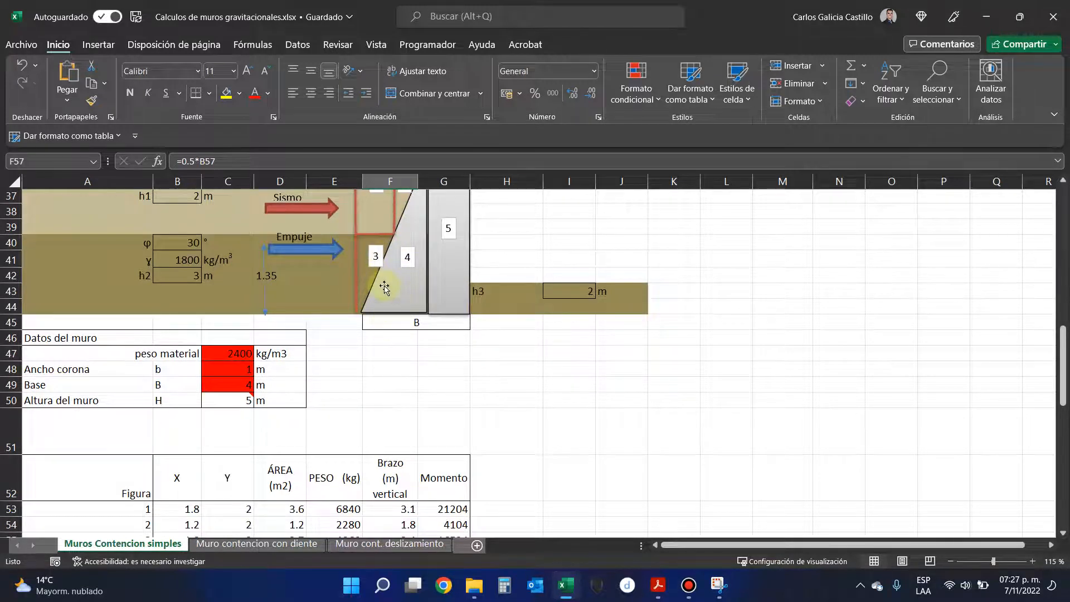
scroll(370, 265, down, 1)
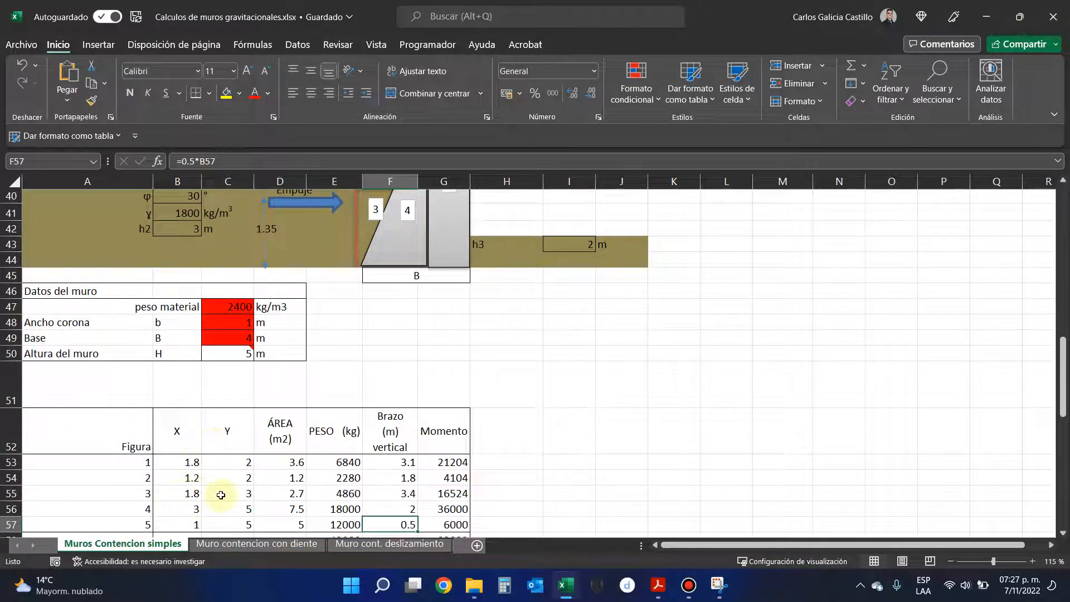
- Inspect the cells referenced by figure 3's area formula and compare them with the wall diagram
click(279, 495)
click(249, 161)
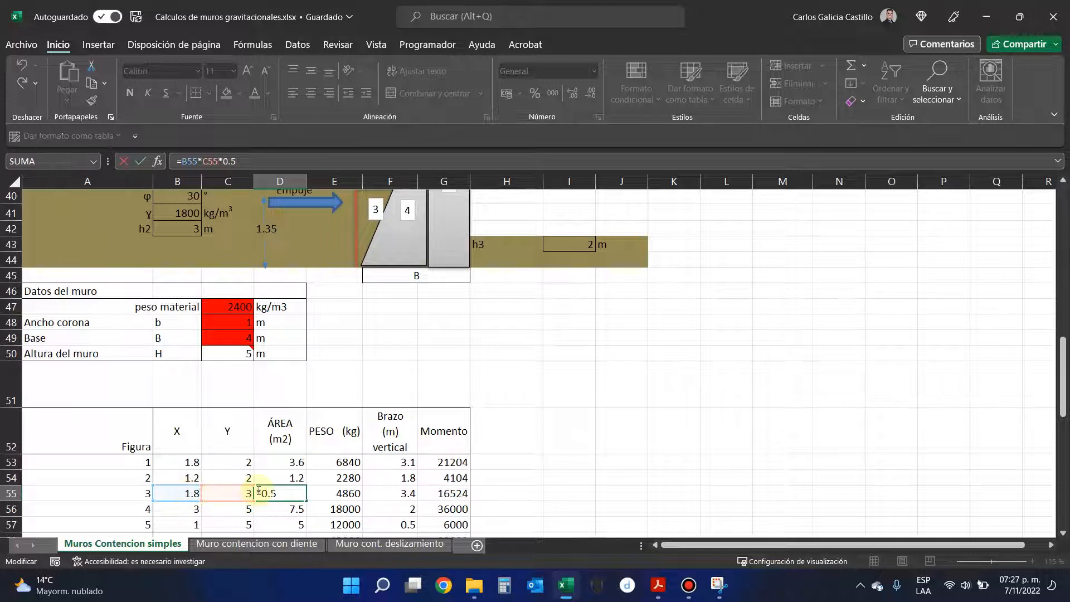
scroll(319, 485, up, 1)
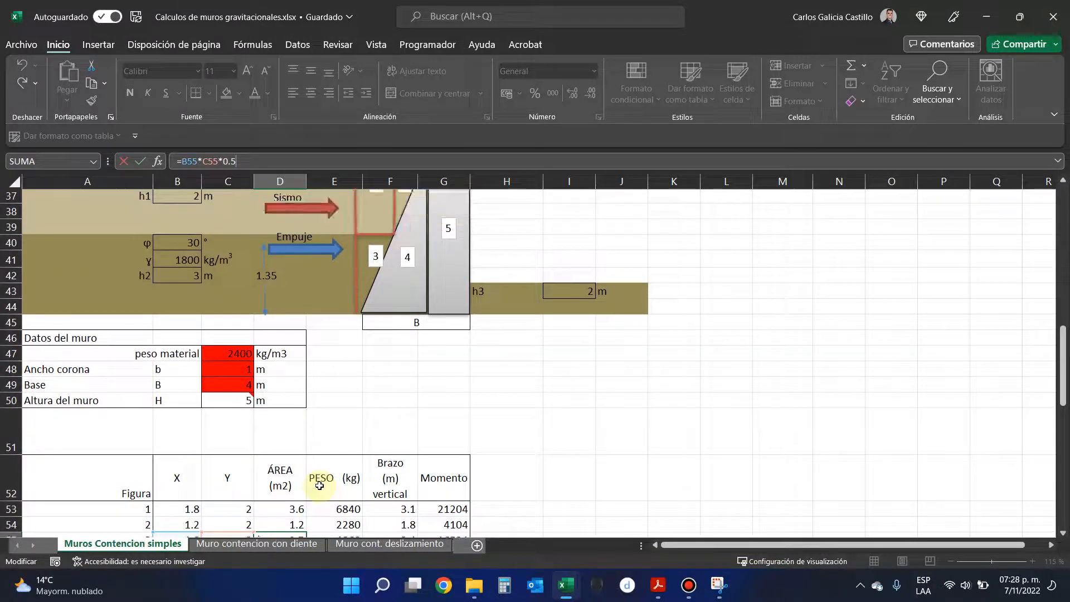
scroll(319, 486, down, 1)
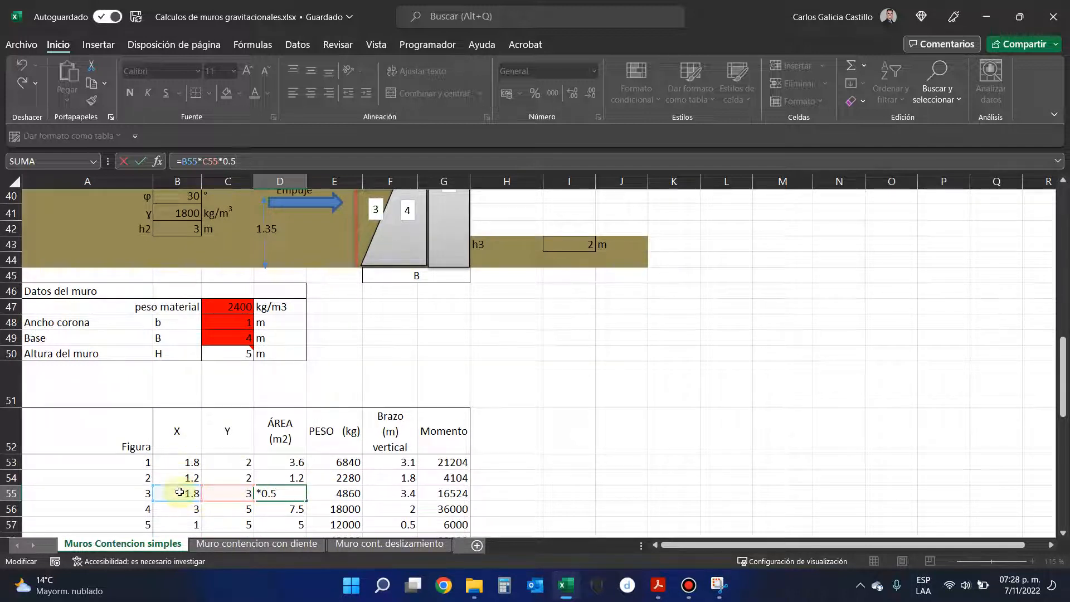
key(Escape)
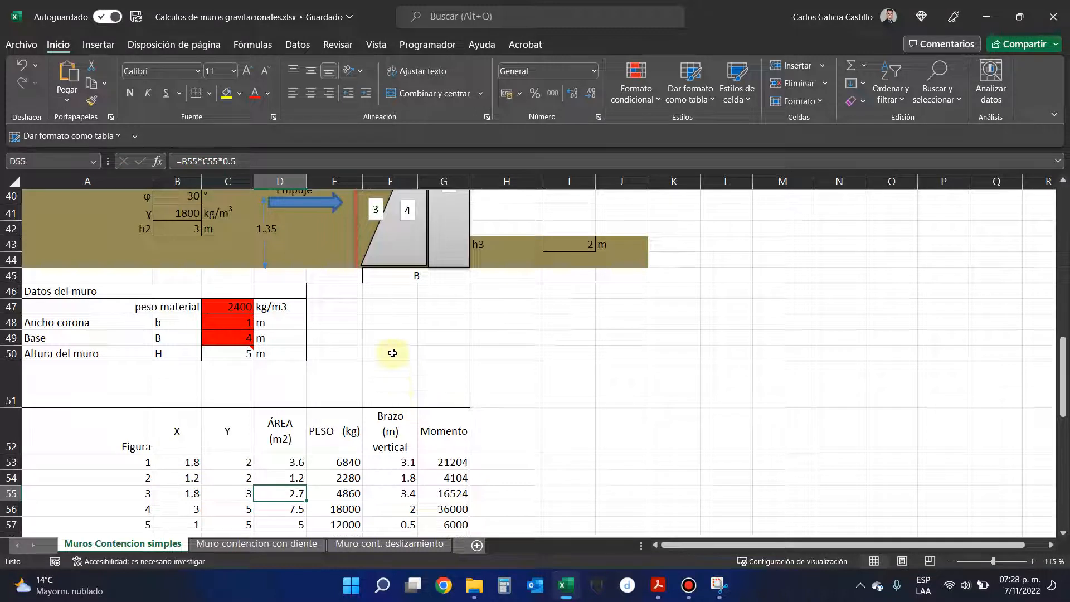
- Examine the wall diagram up close, comparing soil figures 1, 2 and 3 with the wall base and the soil layers
scroll(395, 352, up, 3)
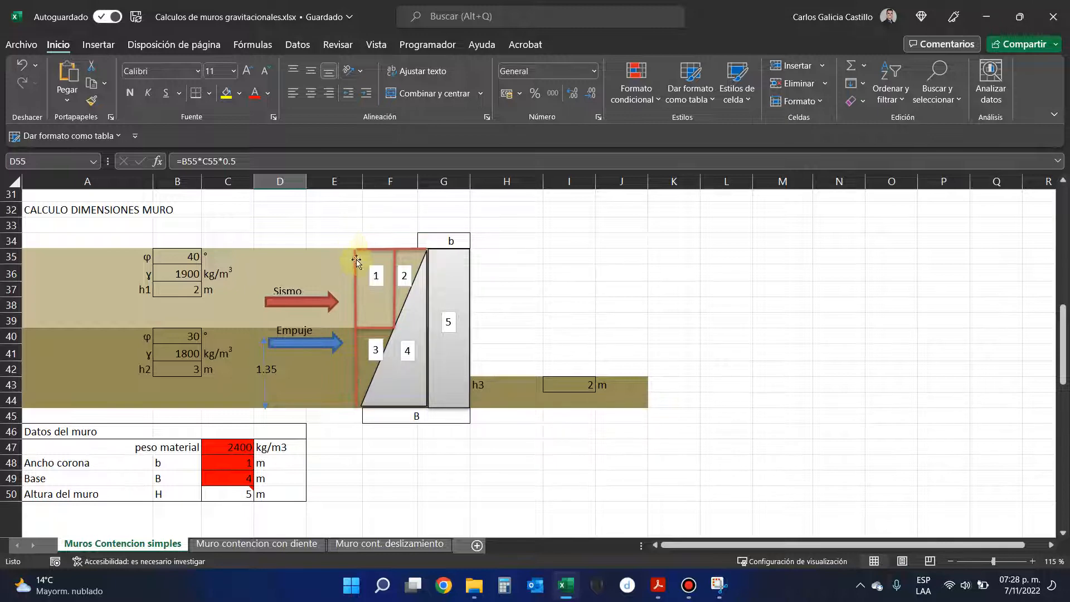
scroll(355, 250, up, 5)
scroll(368, 261, up, 2)
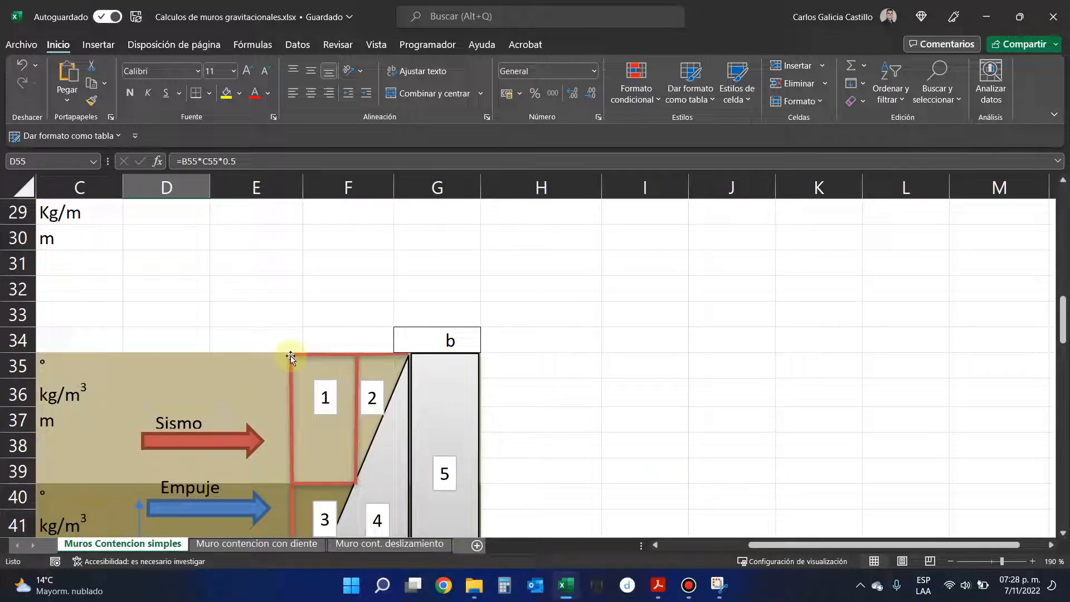
scroll(482, 351, down, 1)
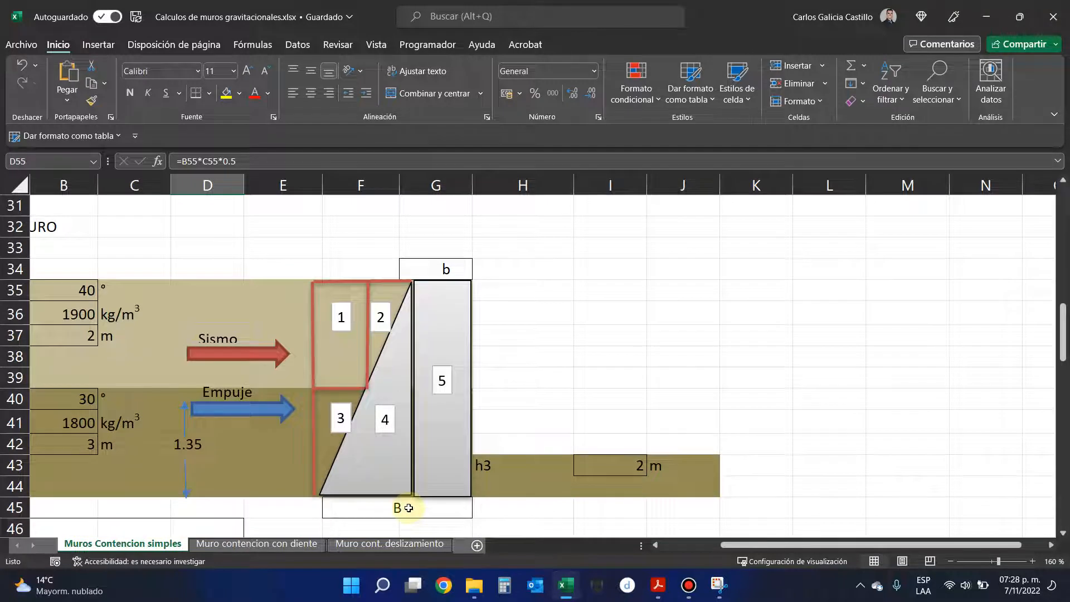
scroll(408, 507, down, 2)
scroll(409, 508, up, 2)
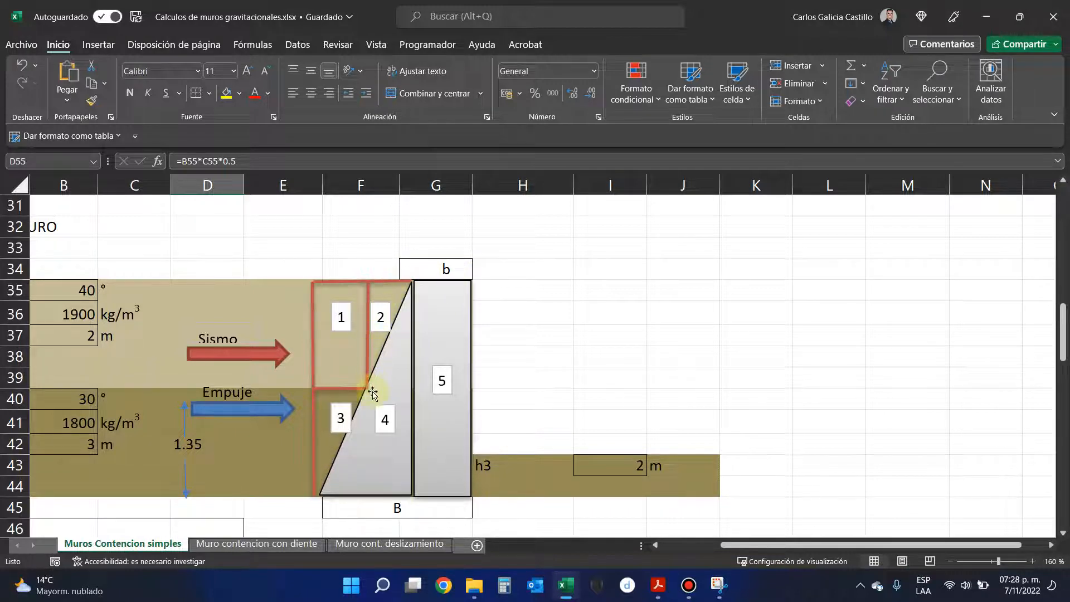
scroll(395, 389, down, 3)
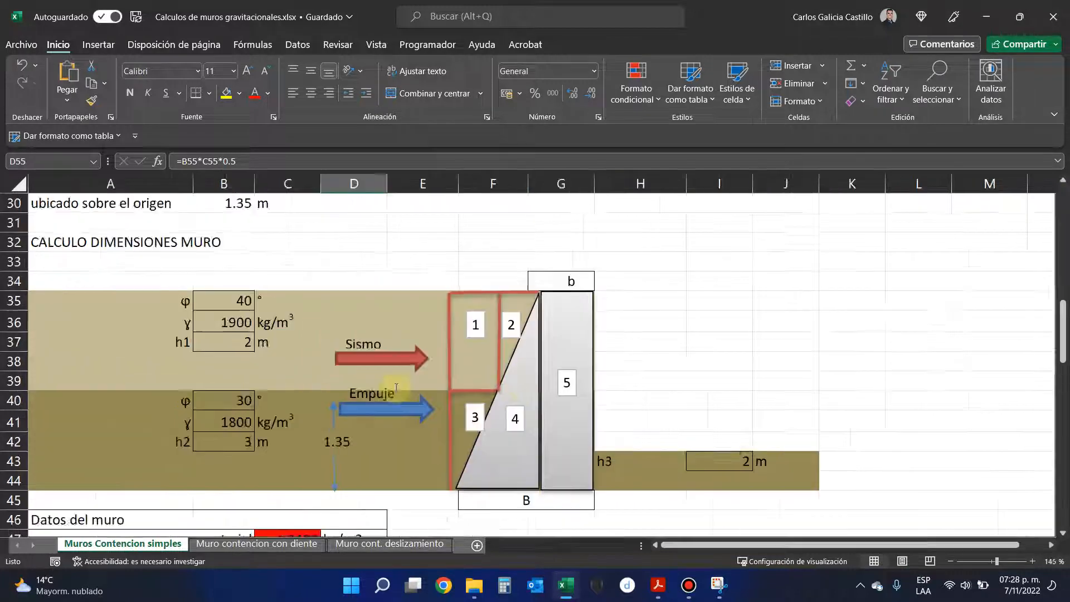
scroll(389, 392, down, 2)
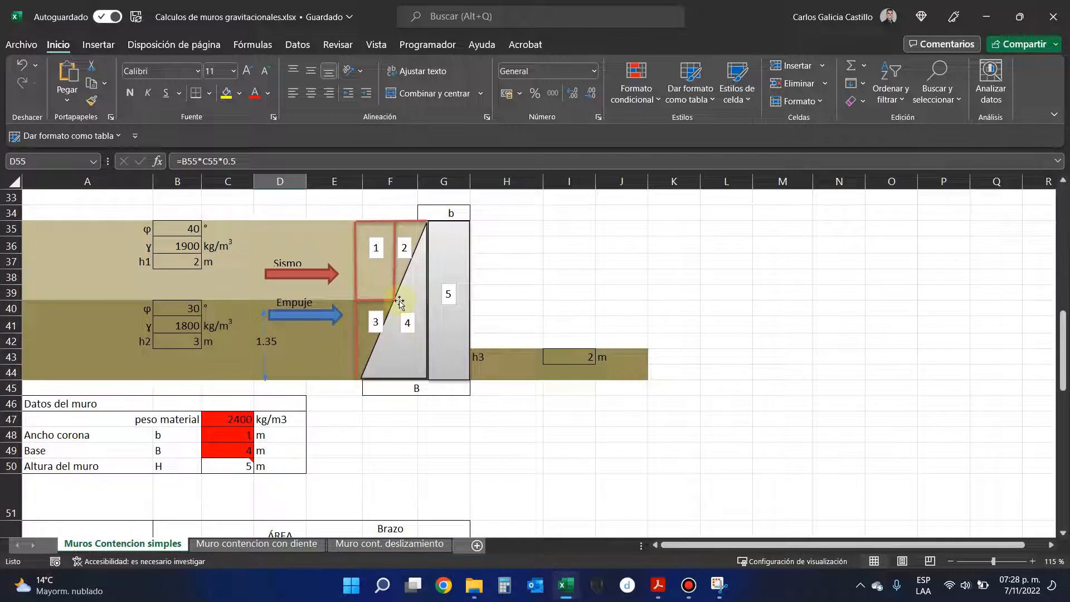
scroll(383, 304, down, 1)
scroll(379, 262, up, 1)
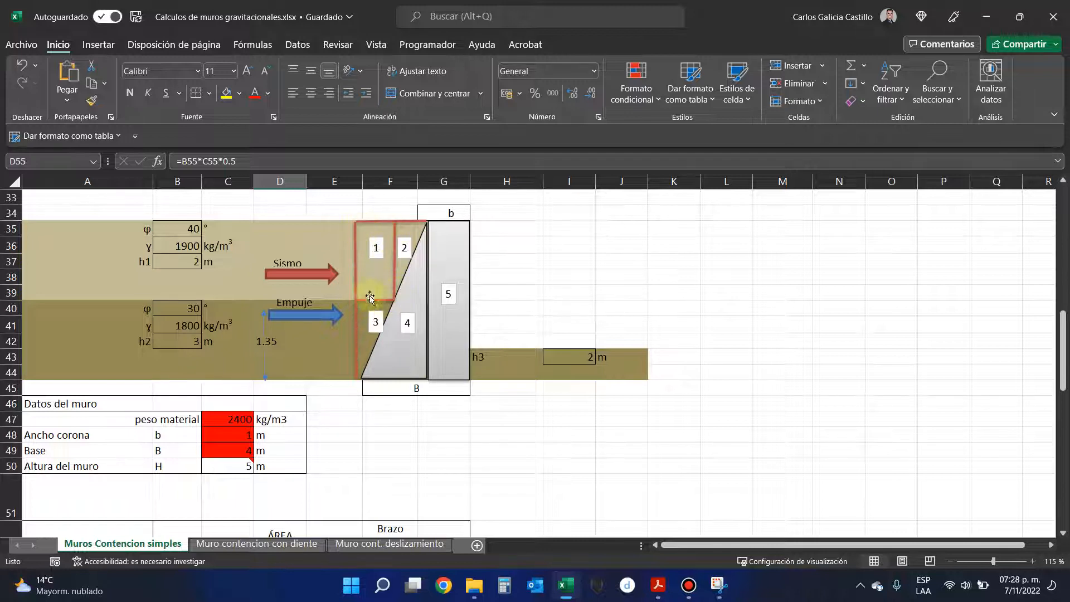
scroll(375, 312, down, 3)
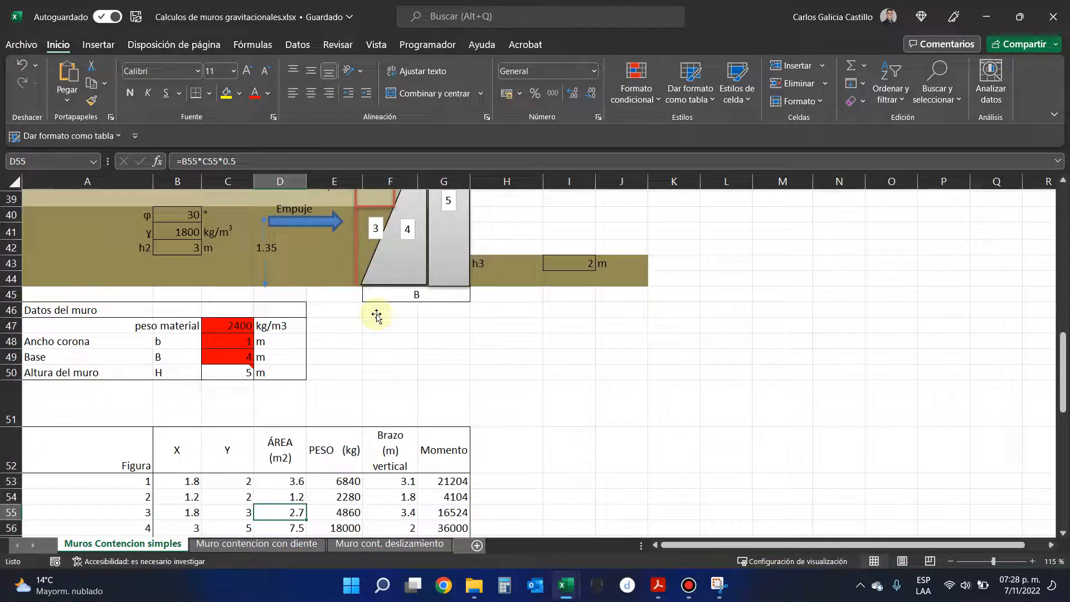
- Inspect the cells referenced by figure 3's X formula and compare the h2 height with the wall diagram
double_click(190, 465)
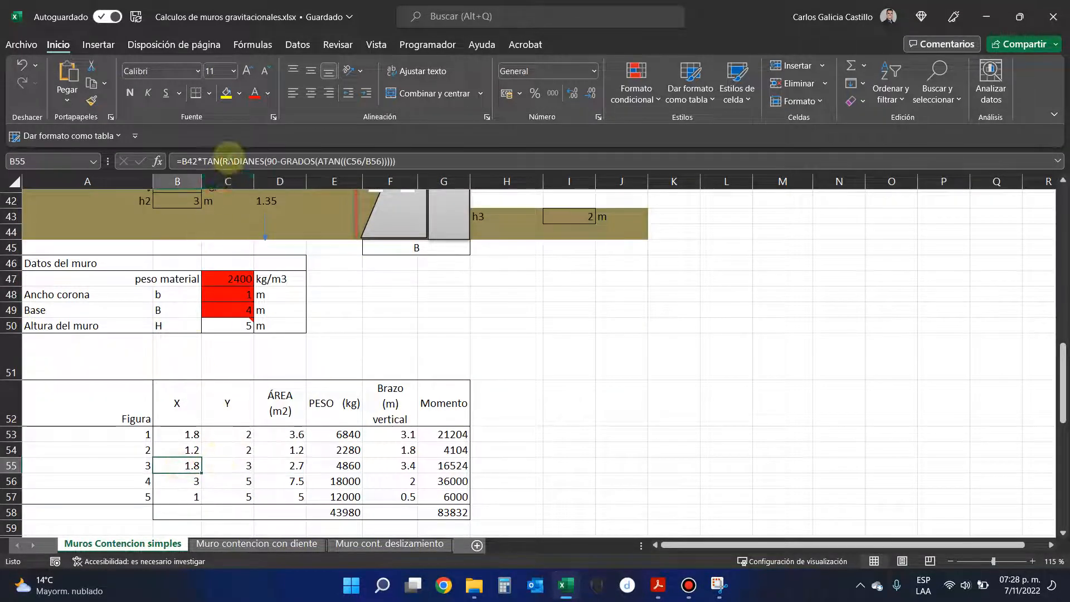
scroll(438, 263, up, 3)
scroll(455, 323, down, 1)
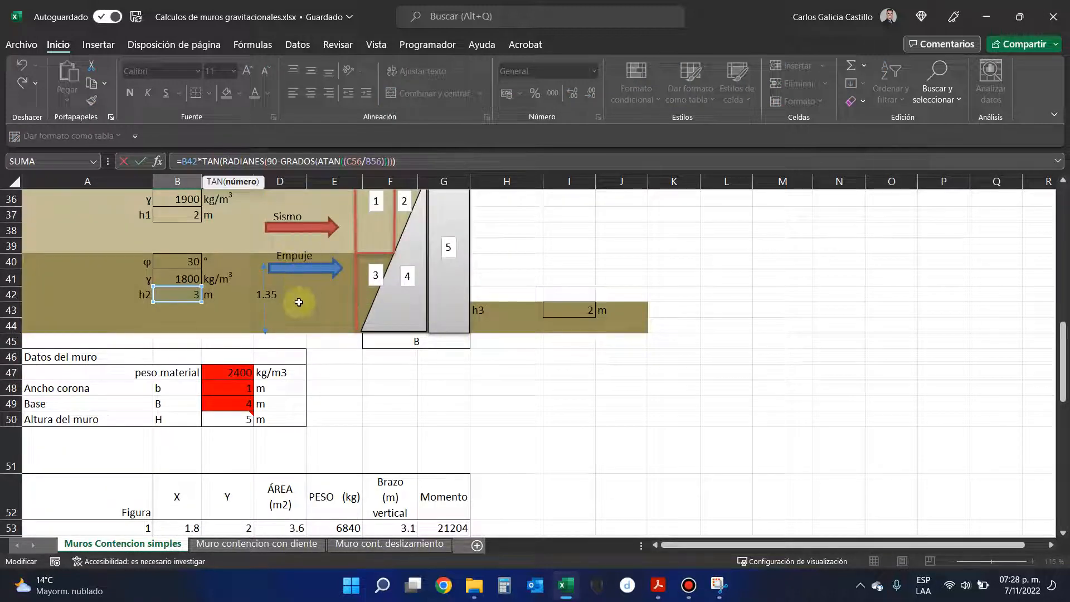
scroll(344, 380, up, 1)
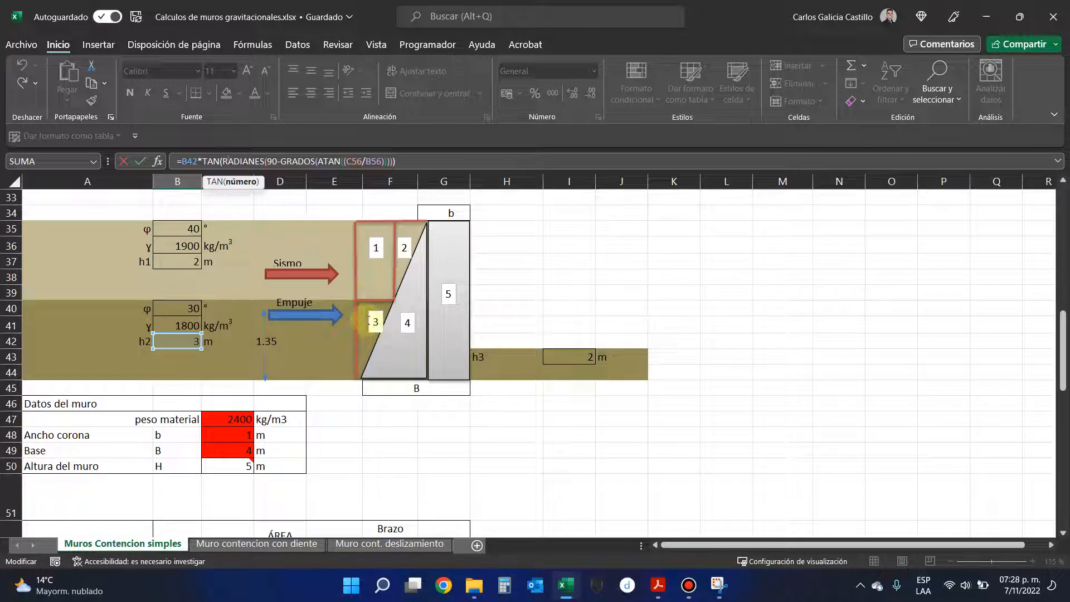
scroll(359, 413, down, 3)
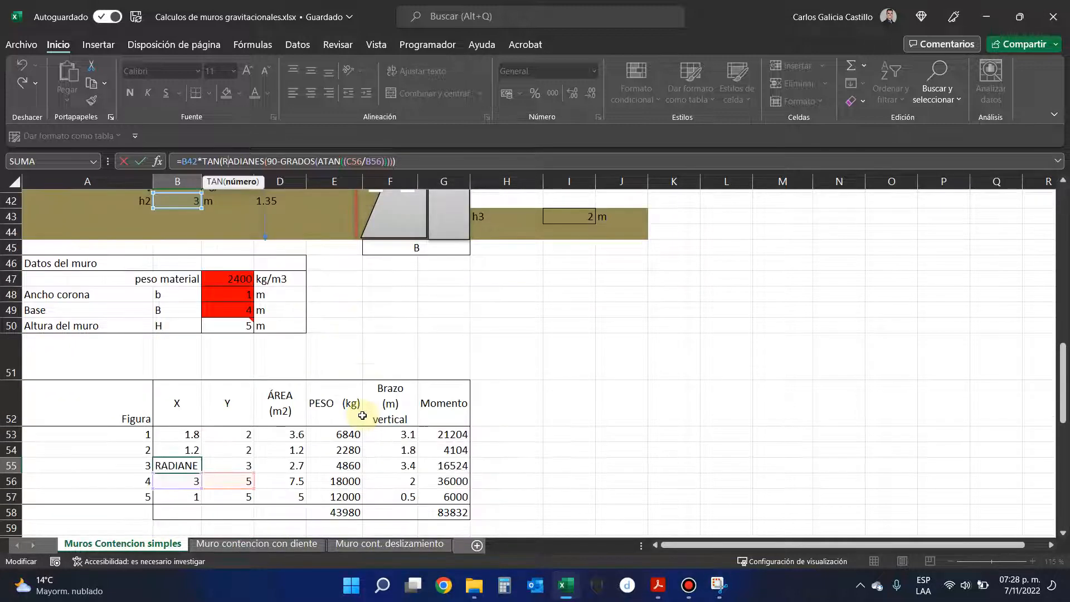
key(Return)
- Trace figure 3's X formula again from its B42 term, comparing the tangent calculation with the triangle in the wall diagram
click(187, 467)
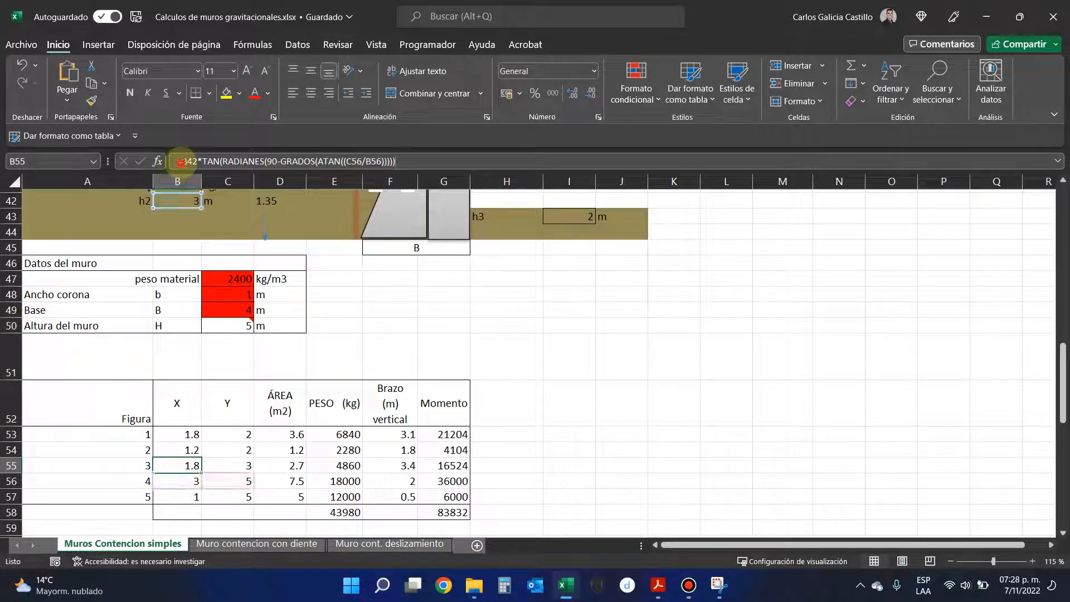
click(179, 161)
scroll(311, 358, up, 4)
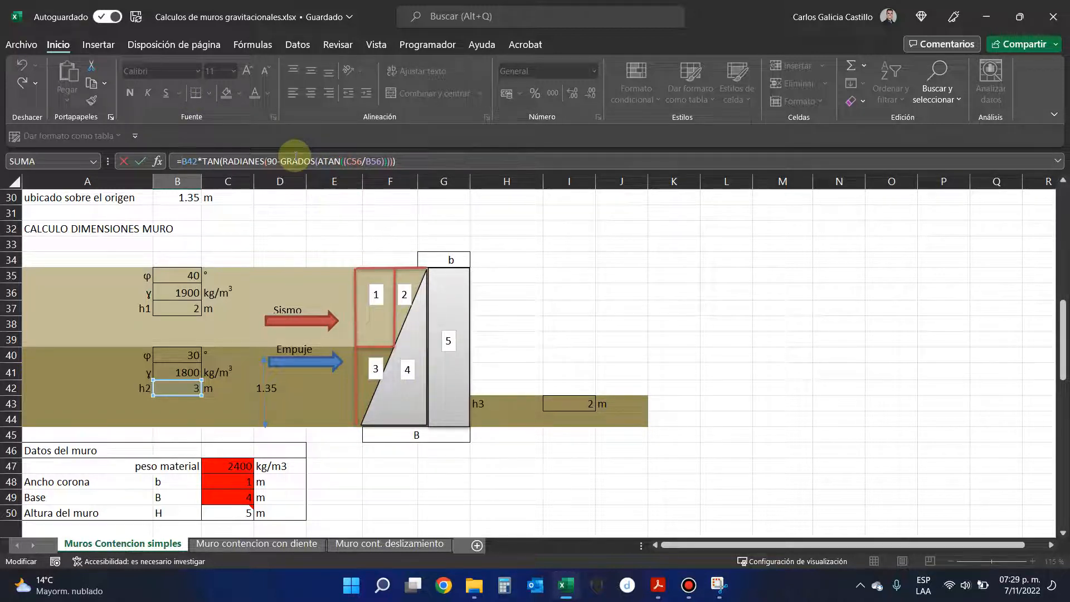
scroll(401, 329, down, 4)
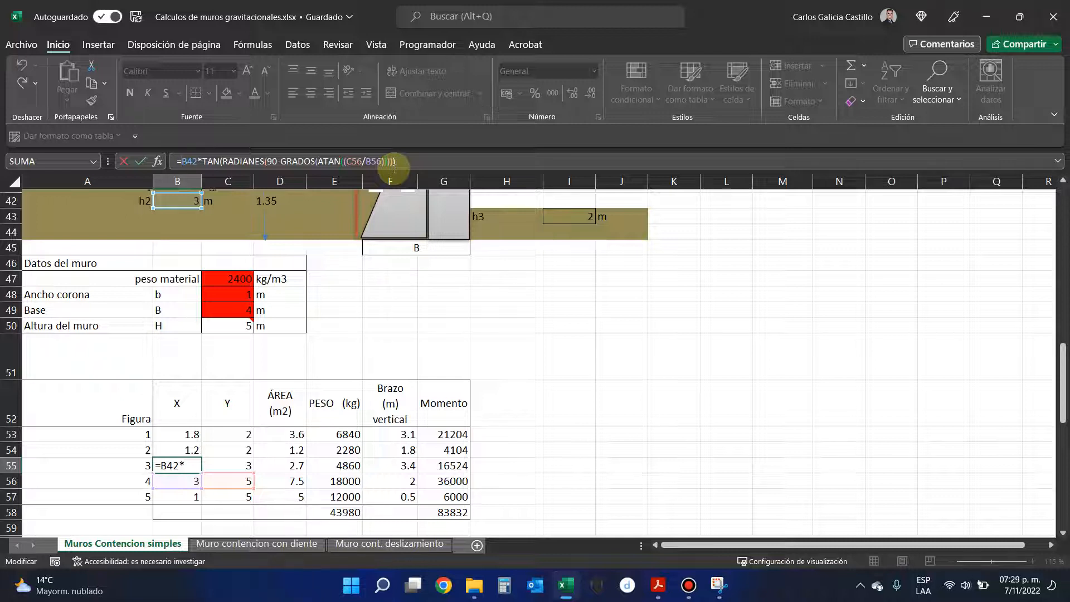
scroll(384, 304, up, 3)
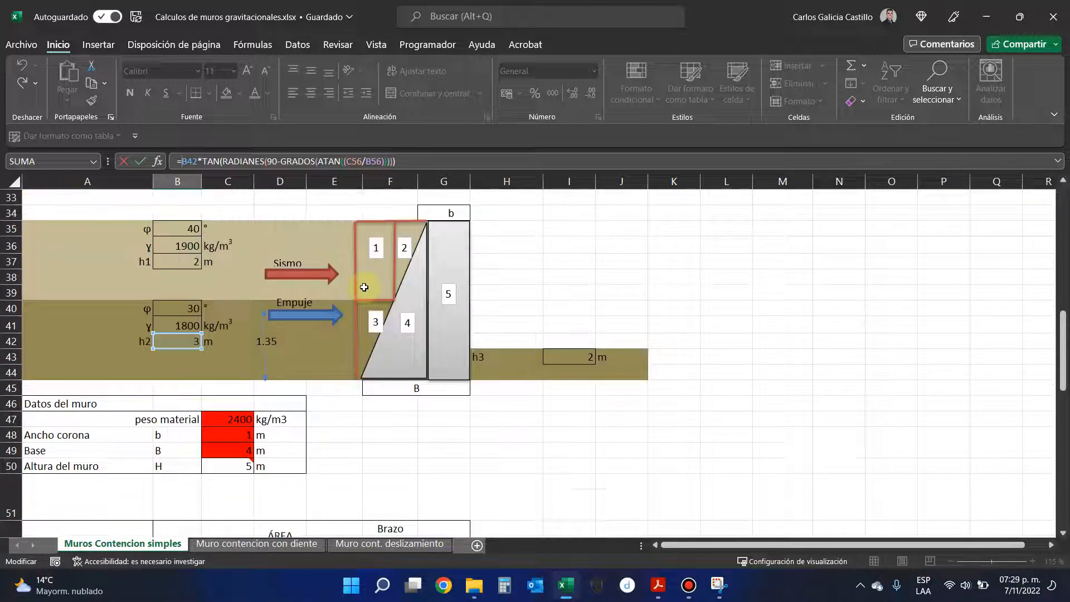
scroll(356, 351, down, 1)
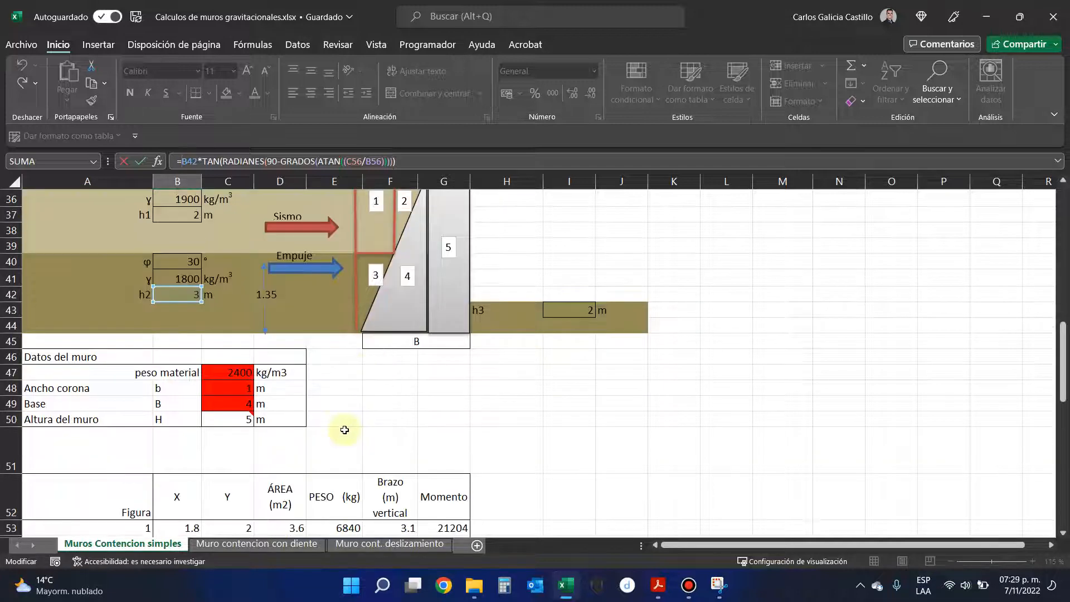
scroll(344, 428, down, 2)
key(Escape)
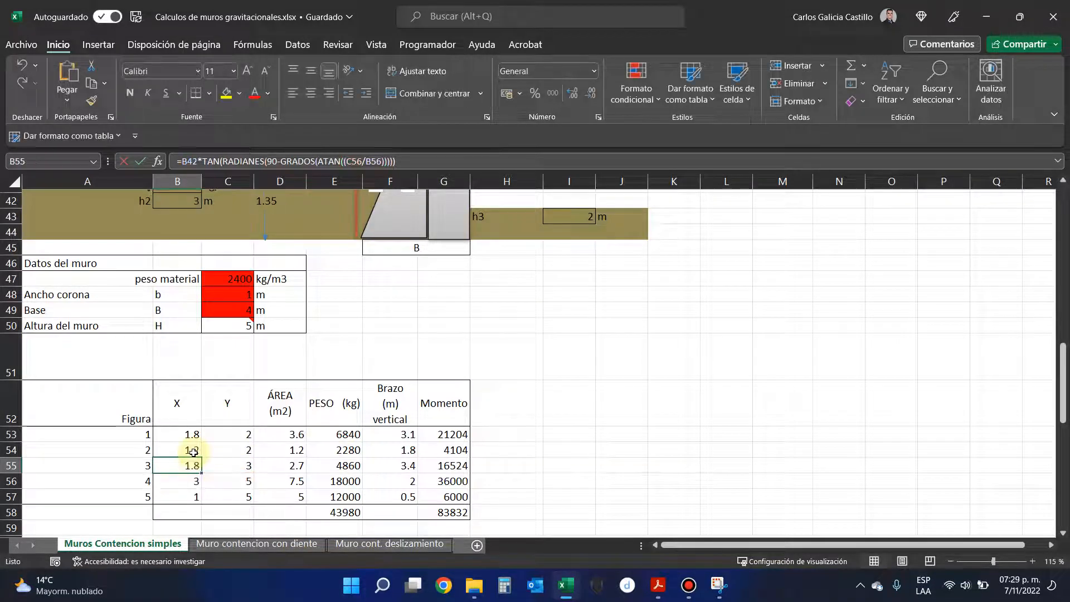
- Check which cells figure 2's X formula subtracts in the dimensions table
click(192, 451)
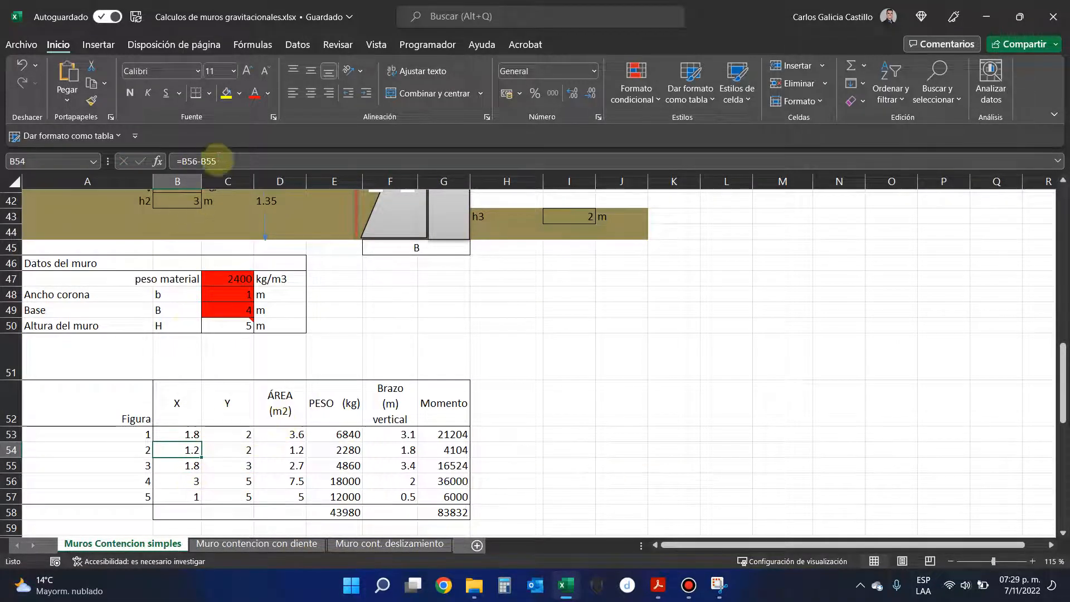
click(217, 161)
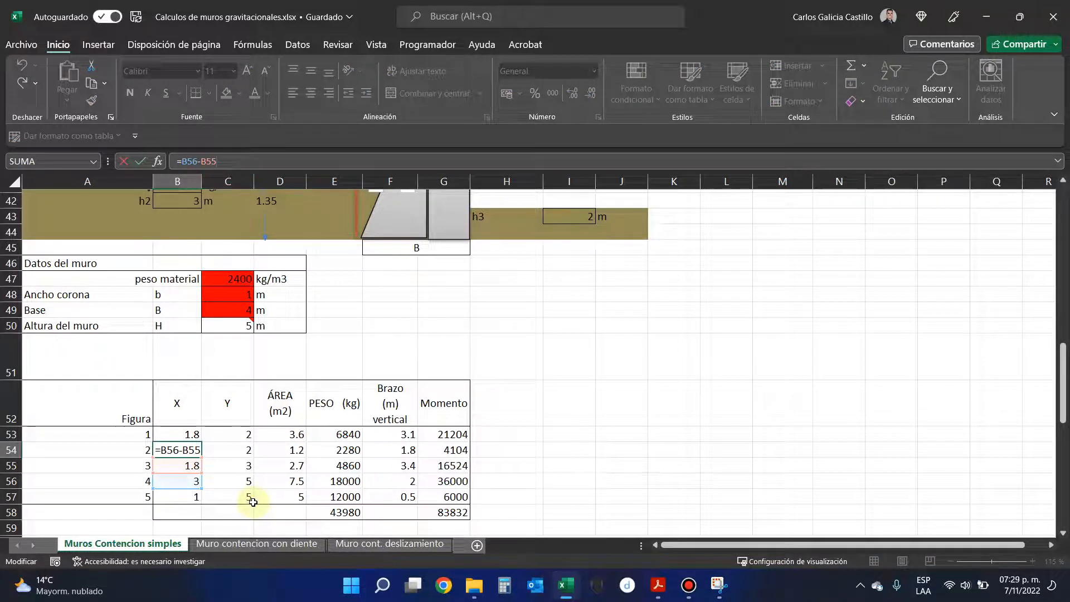
key(Escape)
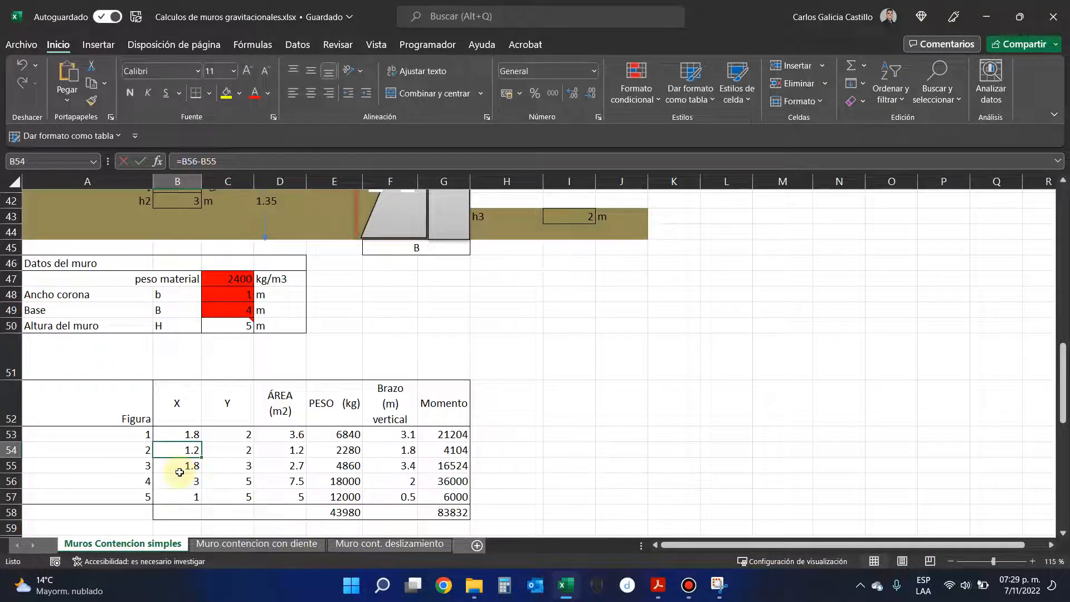
- Examine the TAN, RADIANES and GRADOS parts of figure 3's X formula alongside the wall diagram
click(184, 466)
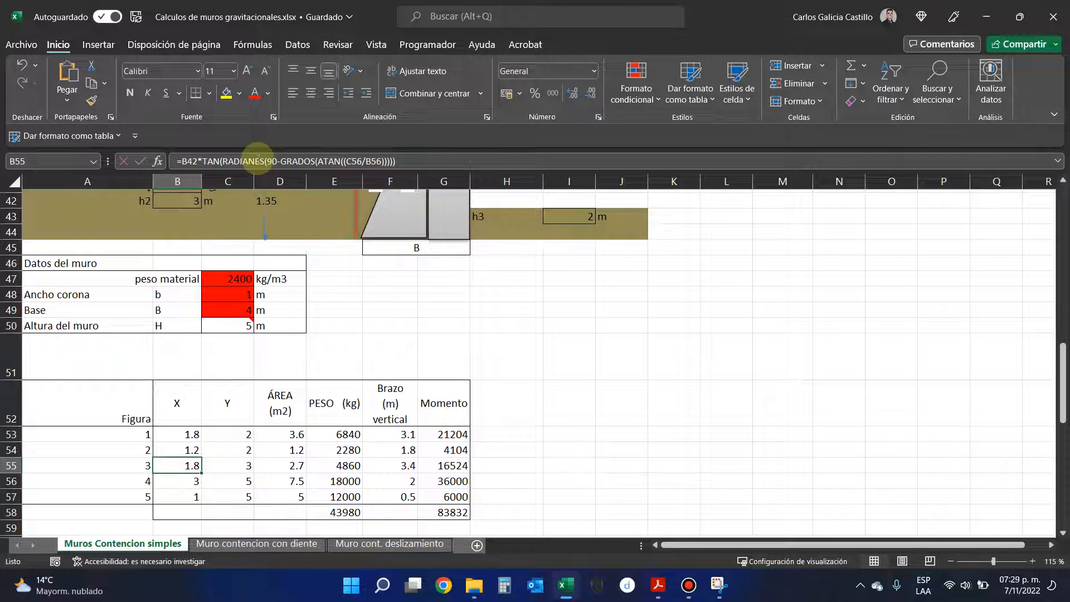
click(278, 161)
scroll(384, 234, up, 1)
scroll(384, 233, up, 2)
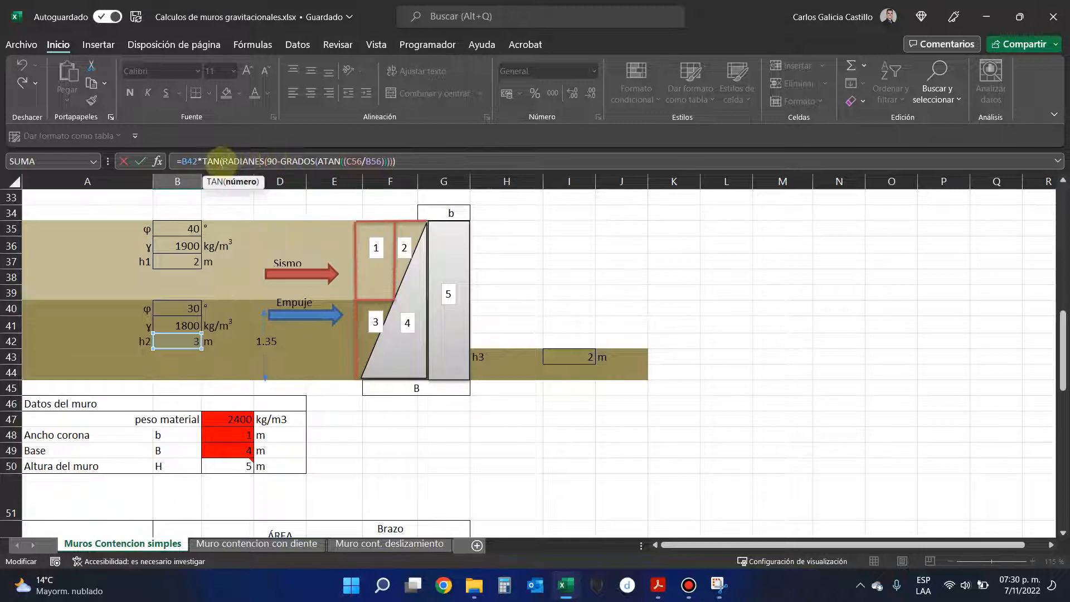
drag(223, 161, 259, 161)
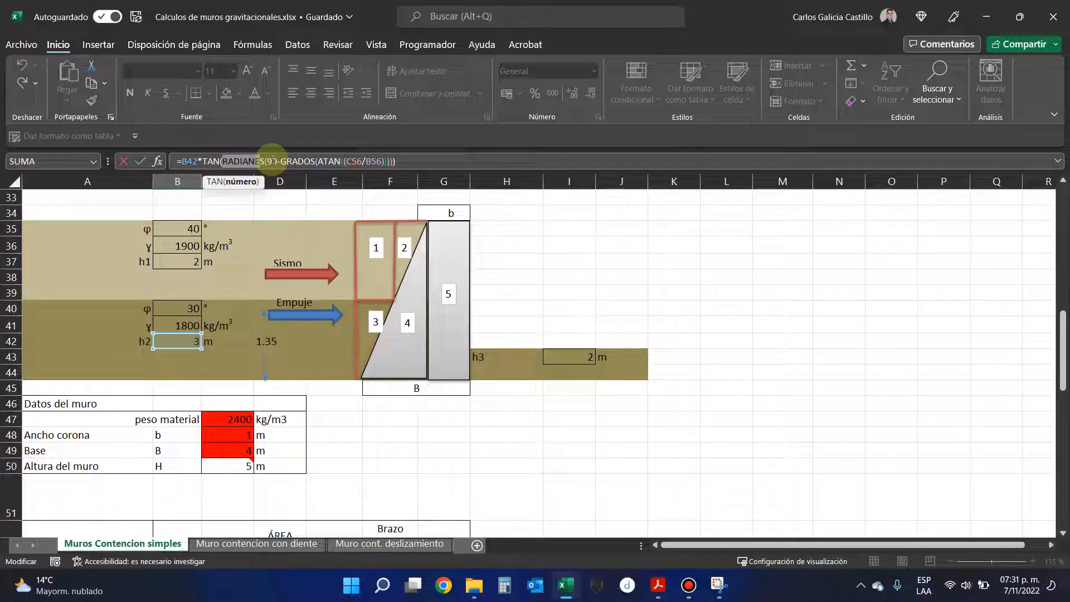
scroll(274, 243, down, 1)
scroll(273, 243, down, 1)
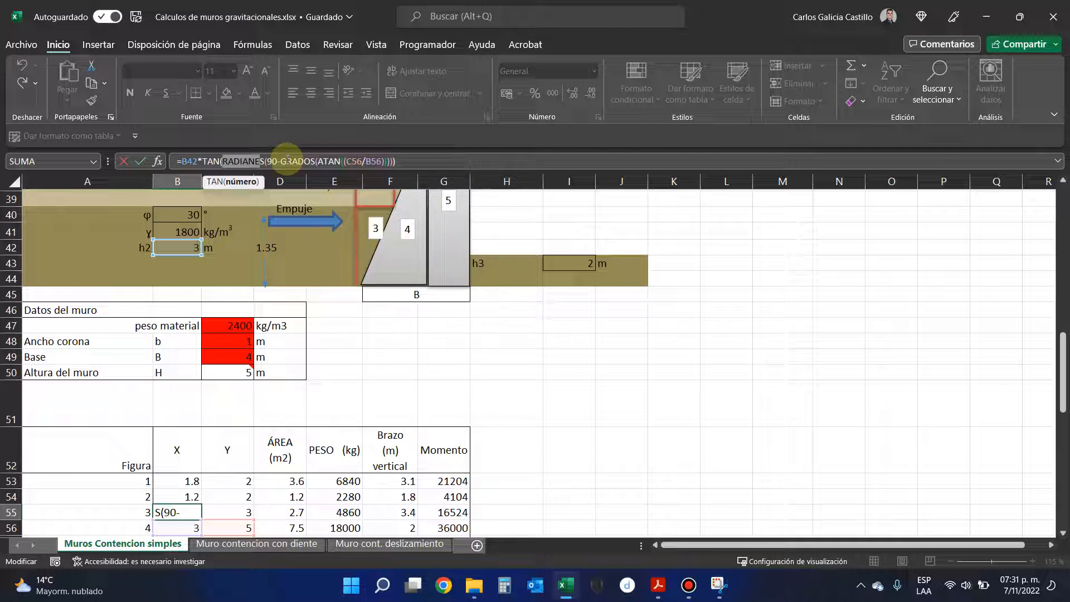
click(286, 161)
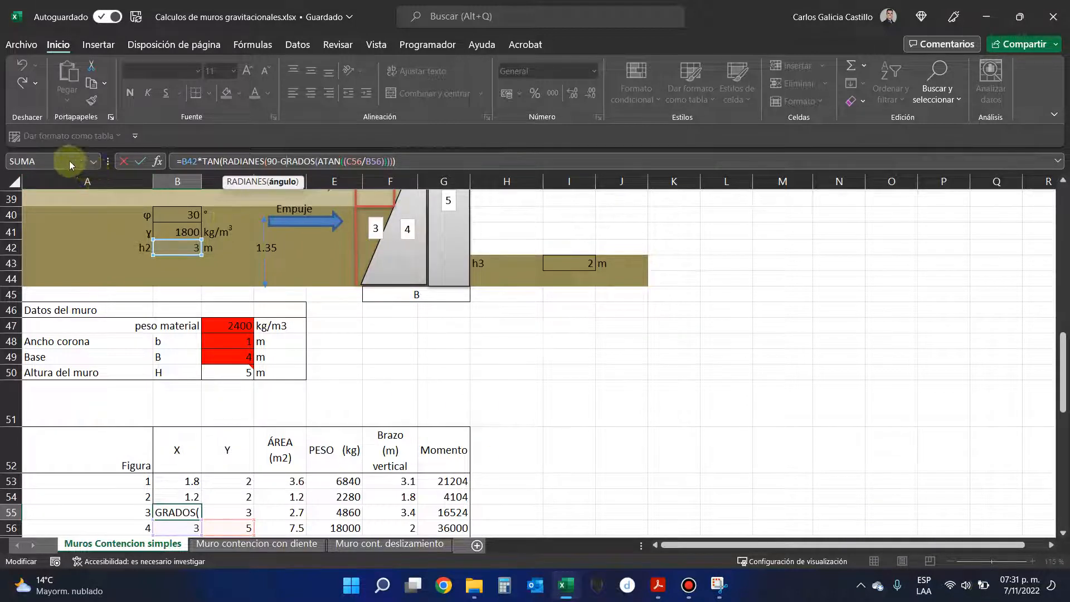
- Capture the worksheet area with figure 3's X formula, paste it into a new Word document, and return to the Excel workbook
key(super+shift+s)
drag(55, 129, 545, 541)
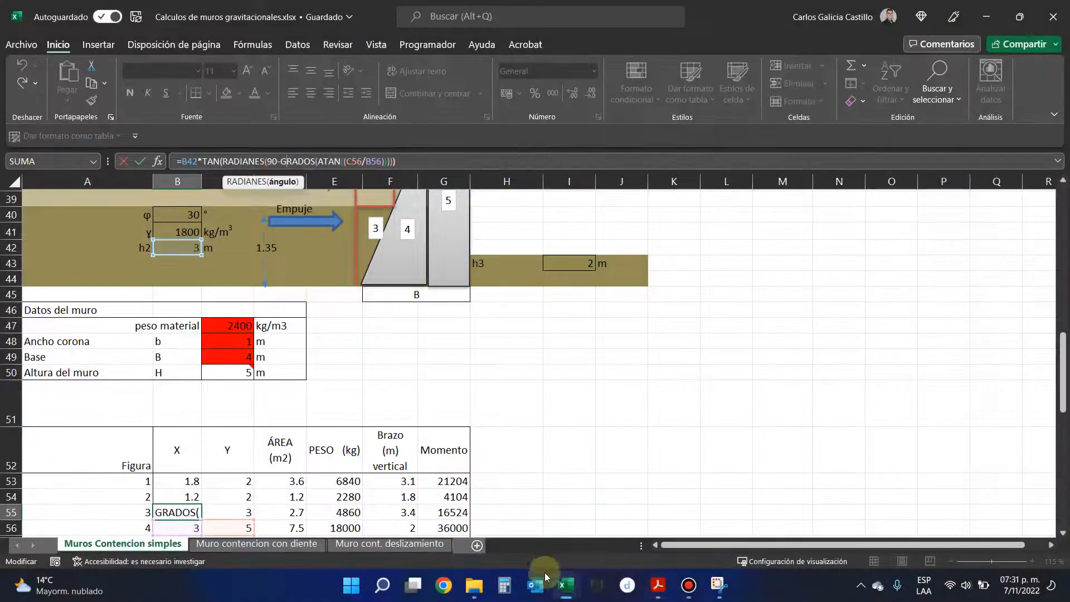
click(351, 585)
click(503, 179)
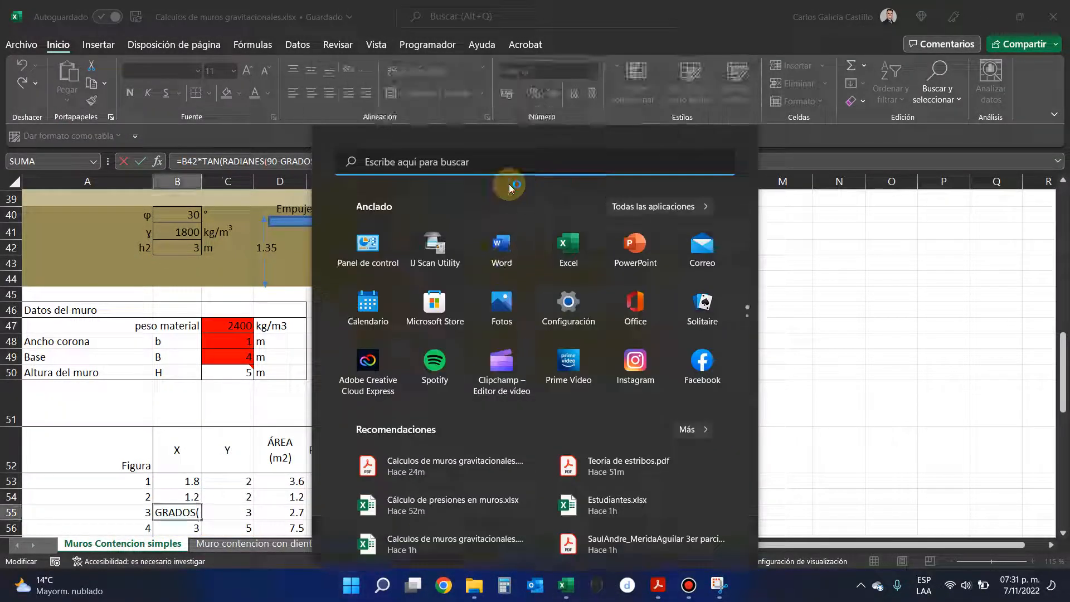
key(ctrl+v)
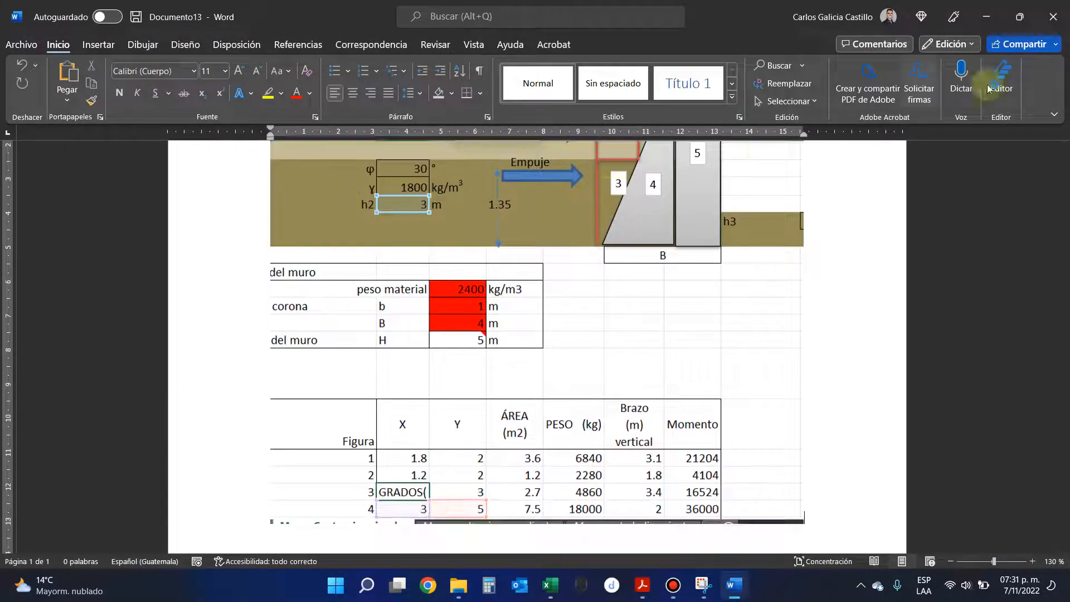
click(985, 17)
key(Escape)
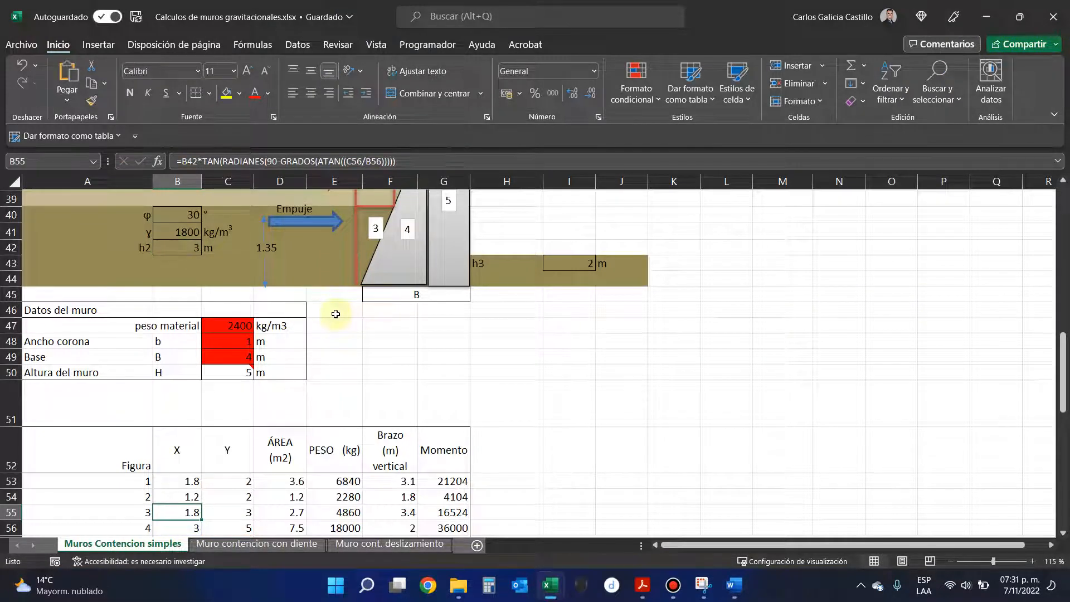
- Show the wall diagram and figures table together, and inspect the cells referenced by figure 2's X formula
ctrl+scroll(390, 324, down, 2)
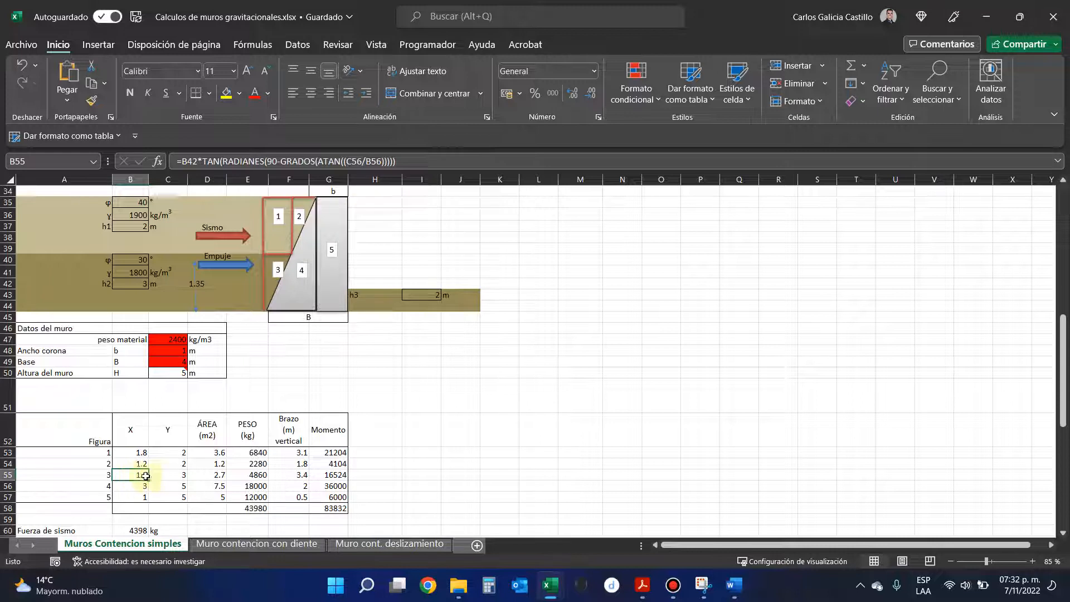
click(184, 474)
click(149, 464)
click(142, 464)
click(201, 161)
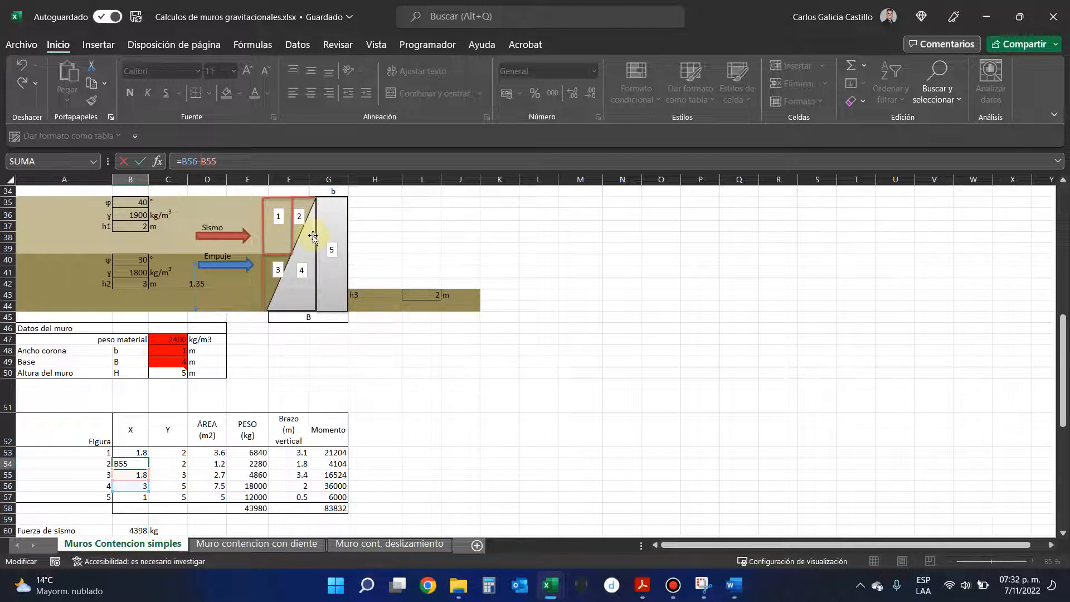
- Capture the worksheet area with figure 2's X formula, paste it into the Word document, and return to the Excel workbook
key(super+shift+s)
drag(32, 143, 450, 528)
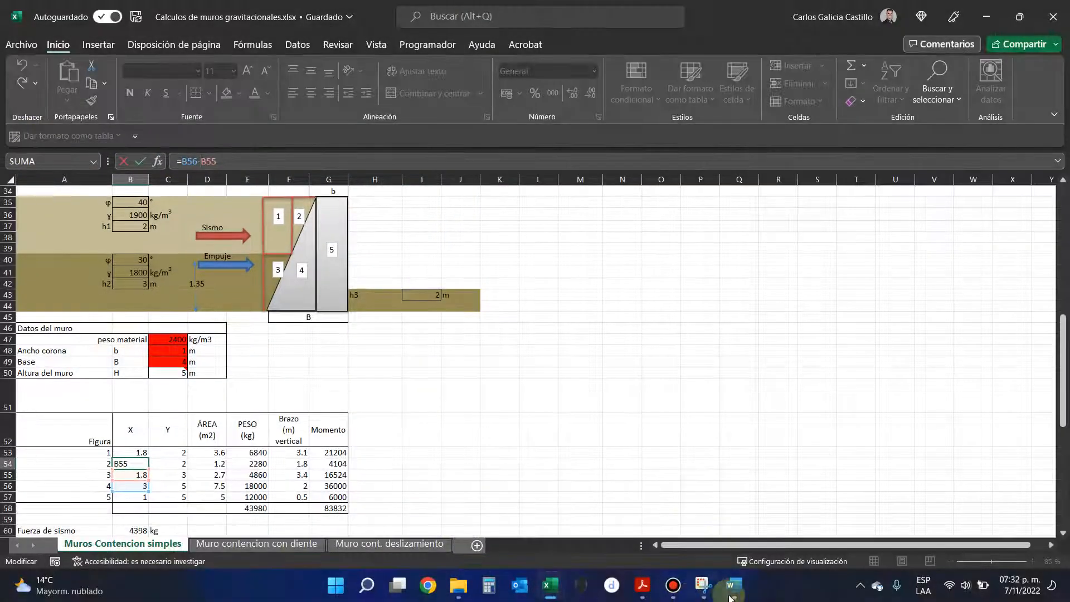
click(733, 585)
key(ctrl+v)
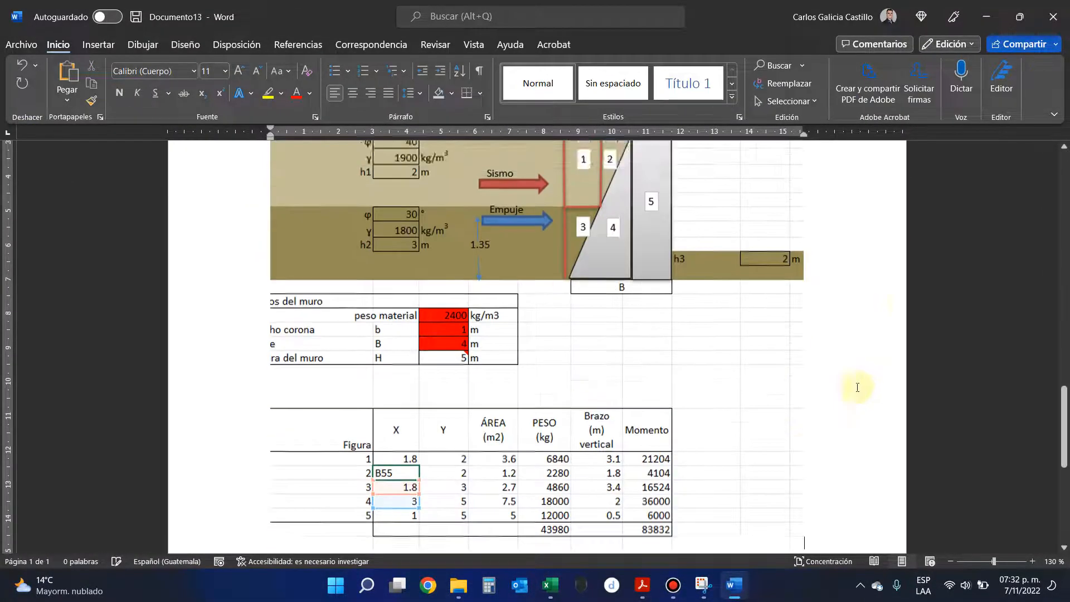
click(988, 18)
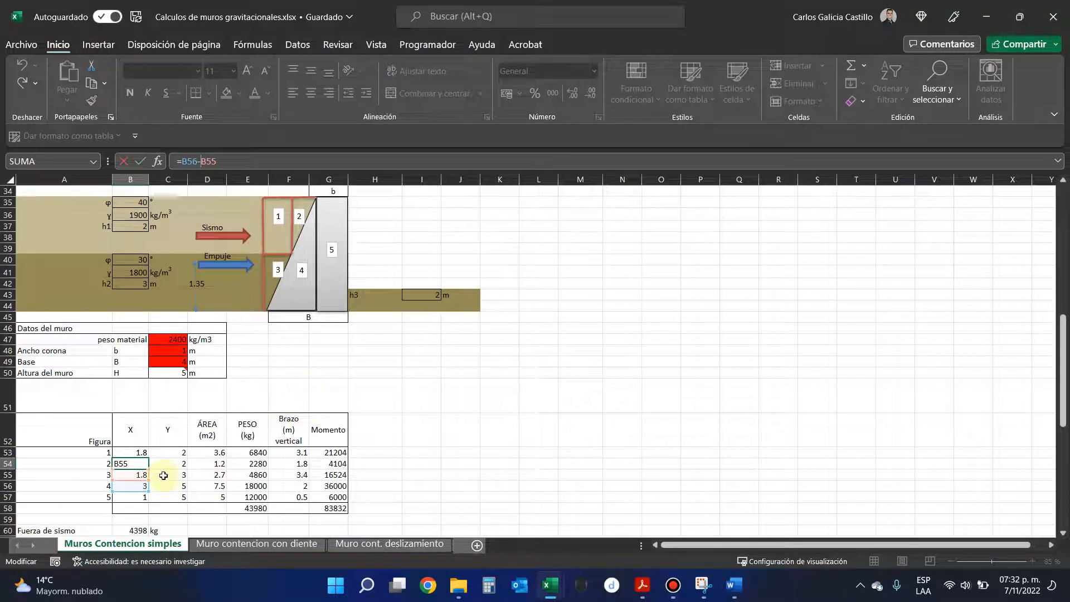
key(Return)
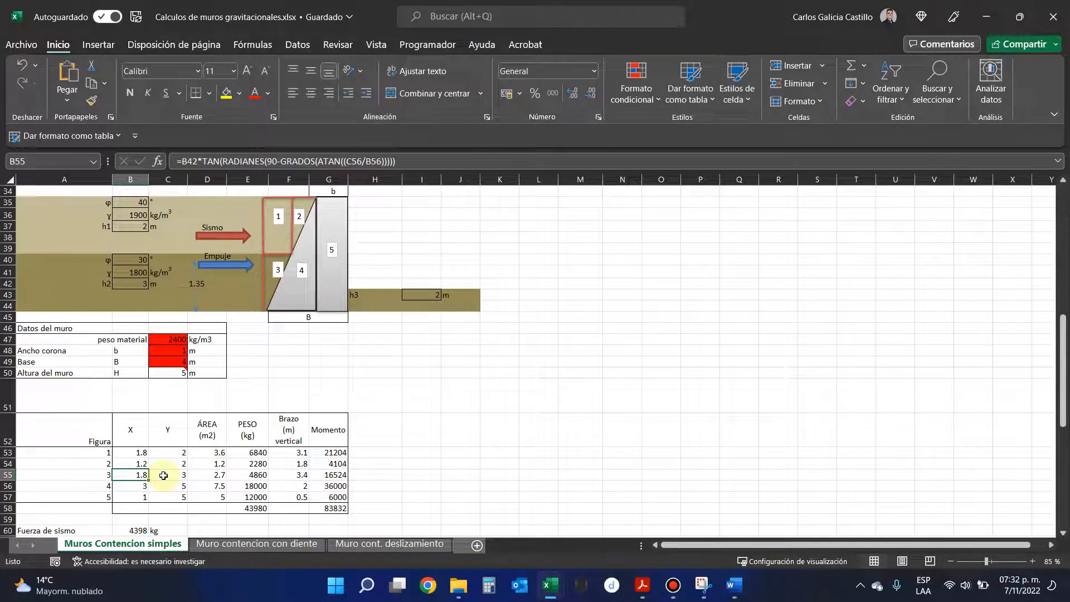
- Check the cell referenced by figure 1's X formula and compare it with the wall diagram
key(Up)
key(Up)
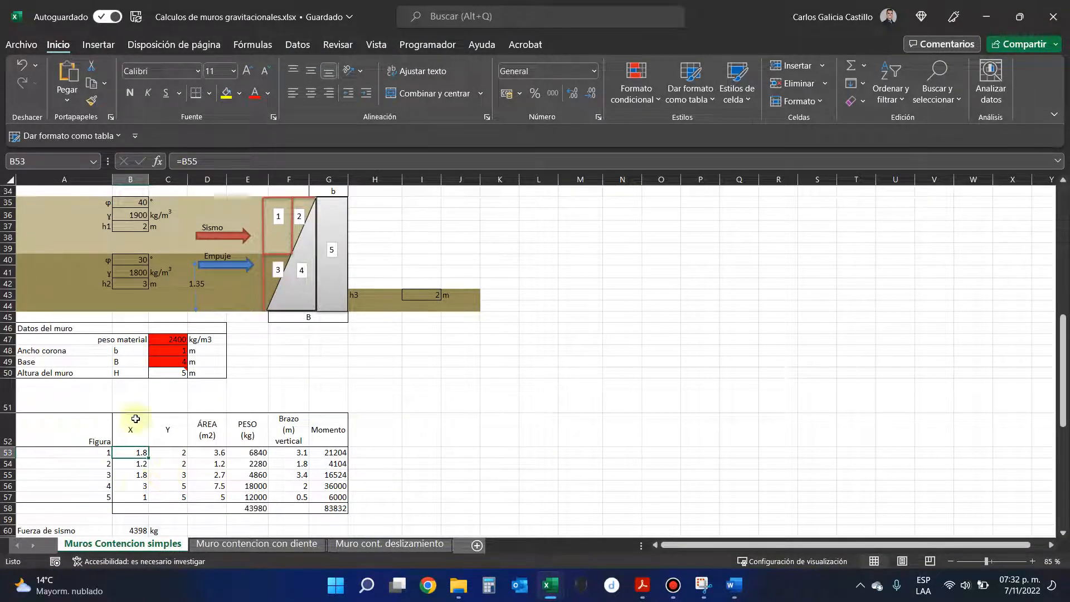
click(212, 159)
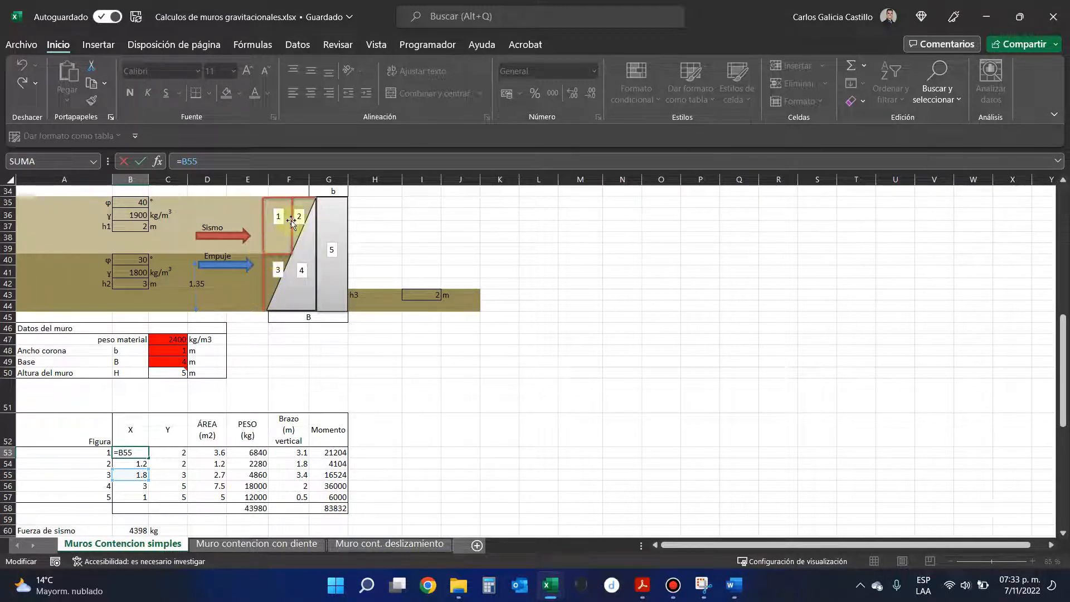
key(ctrl+Return)
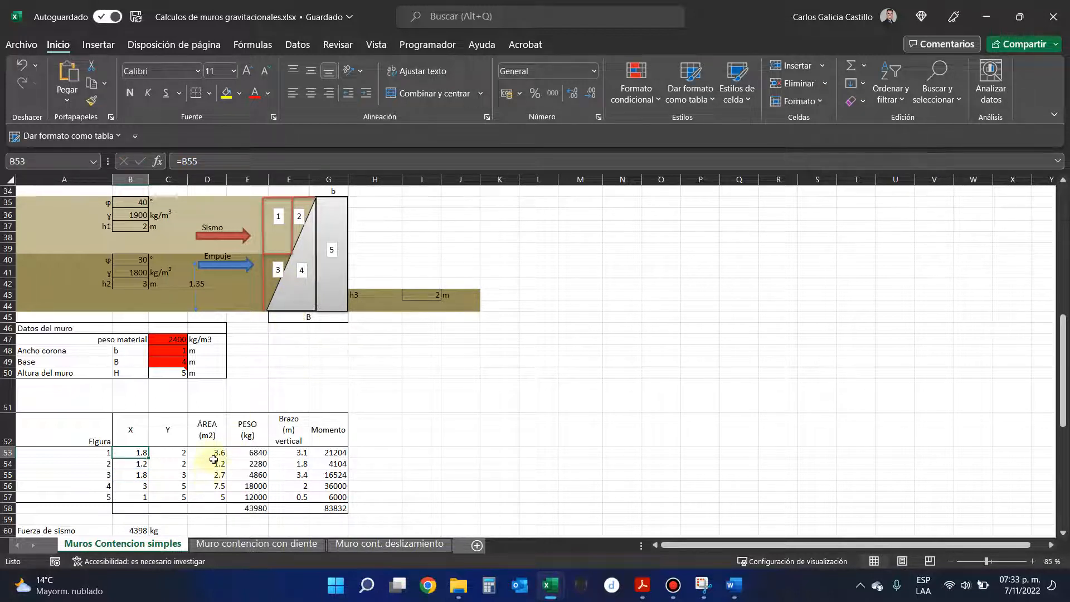
- Review figure 1's area and weight formulas, tracing the weight formula to its area and the upper soil's unit weight
click(209, 454)
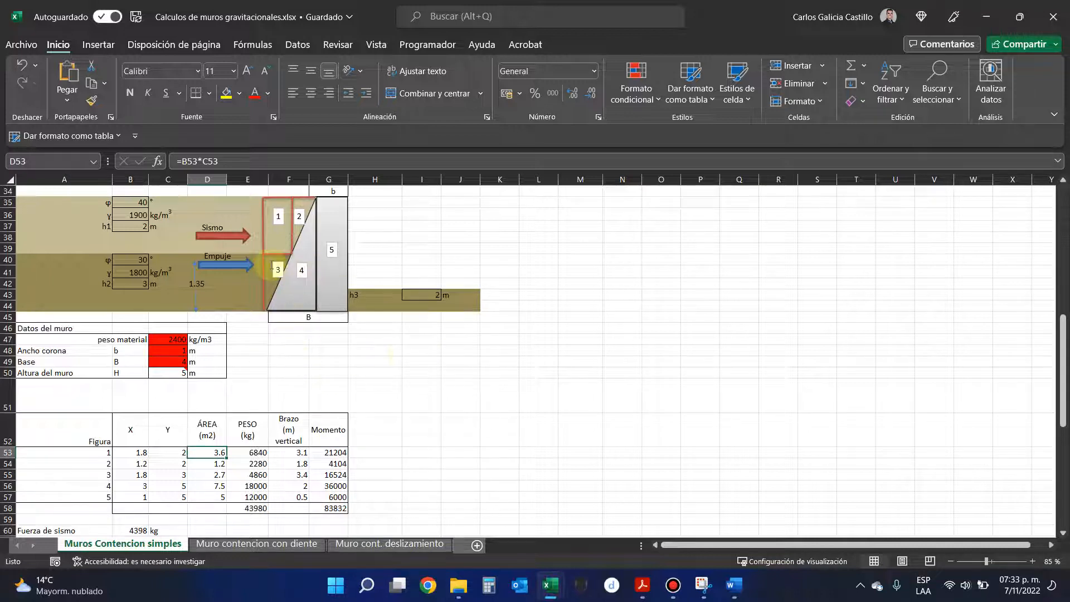
click(240, 453)
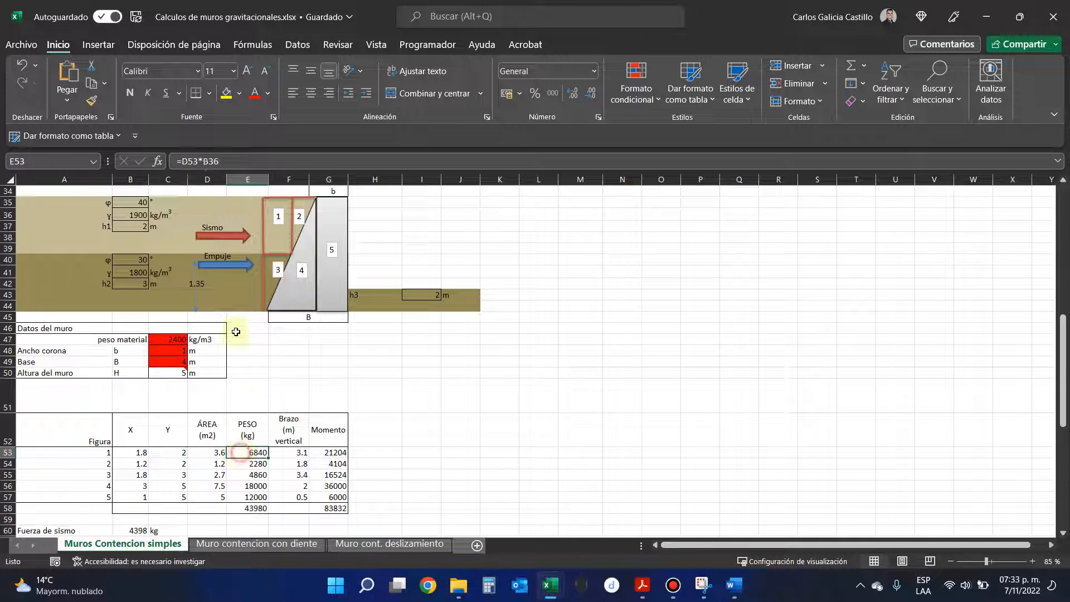
click(214, 161)
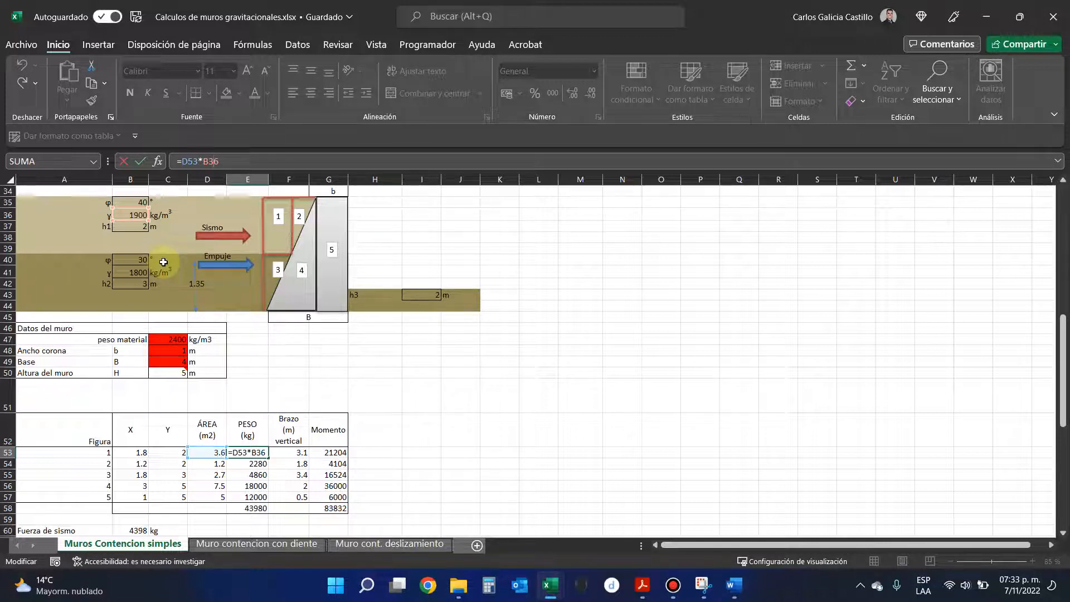
key(Return)
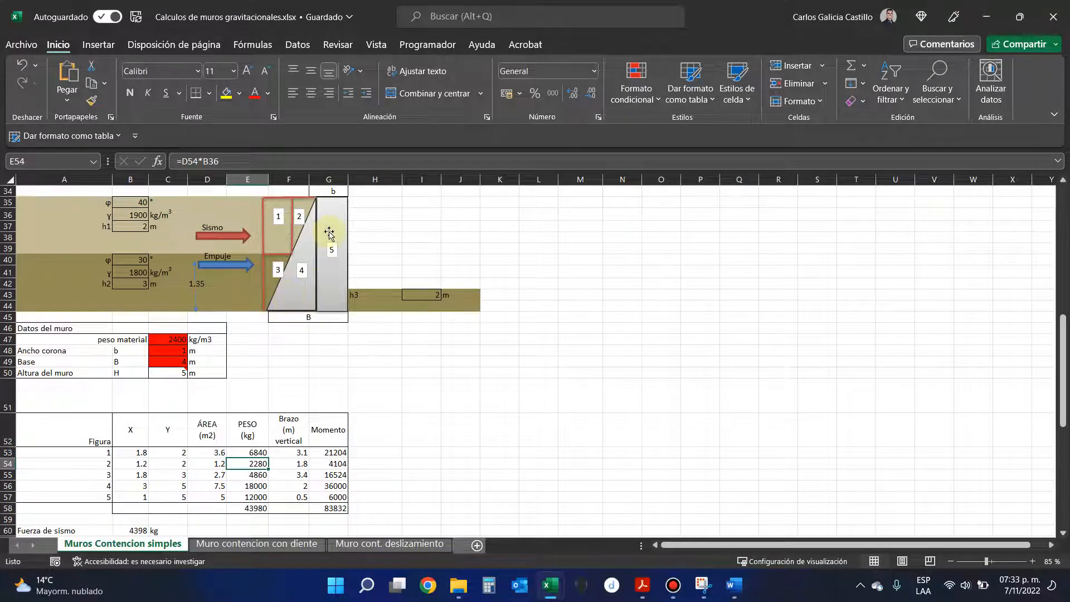
- Compare figure 4 with the wall diagram and trace its weight formula to its area and the wall material's unit weight
click(300, 291)
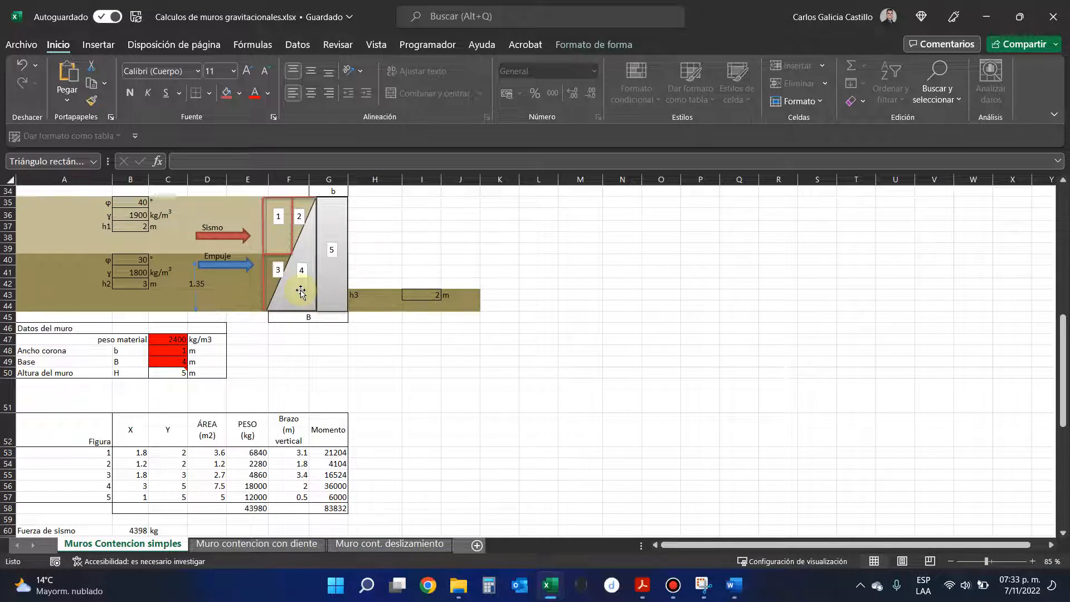
click(184, 341)
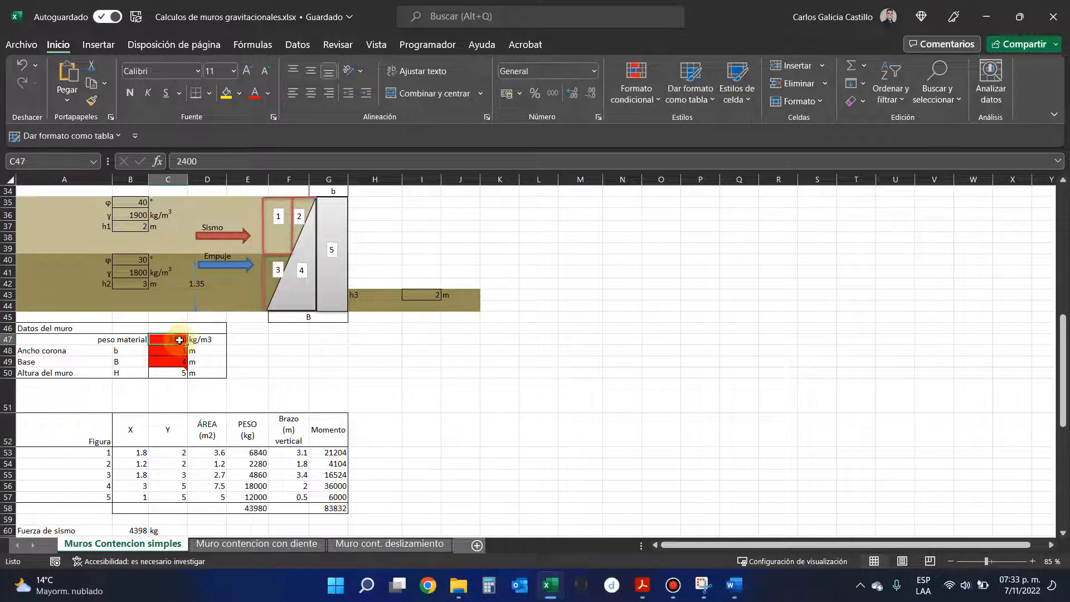
click(254, 485)
click(223, 161)
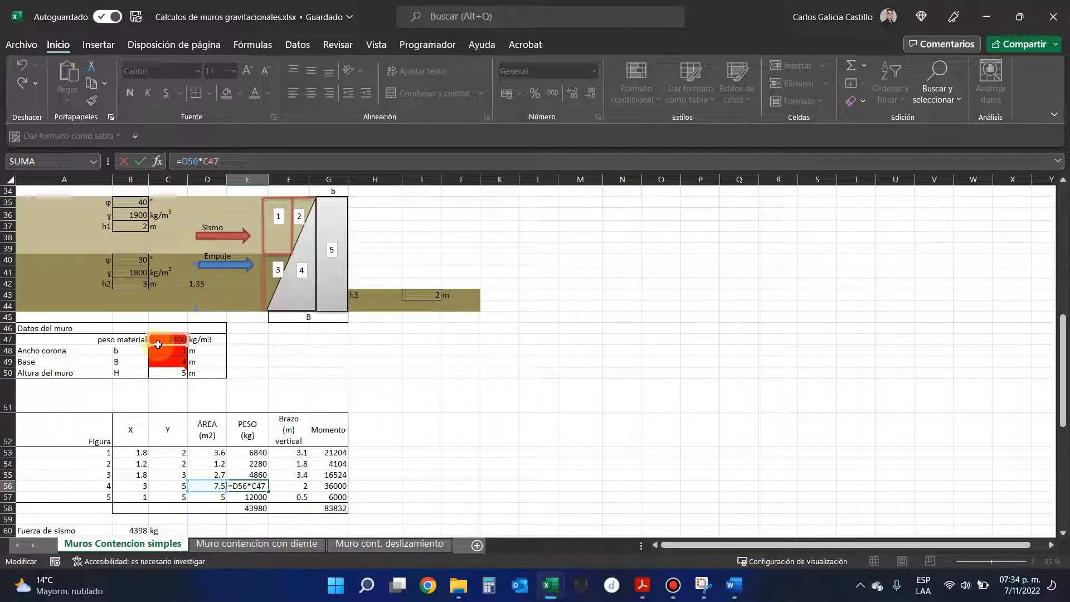
key(Return)
- Inspect the cells referenced by figure 5's weight formula and the sum formula for the total weight
click(238, 161)
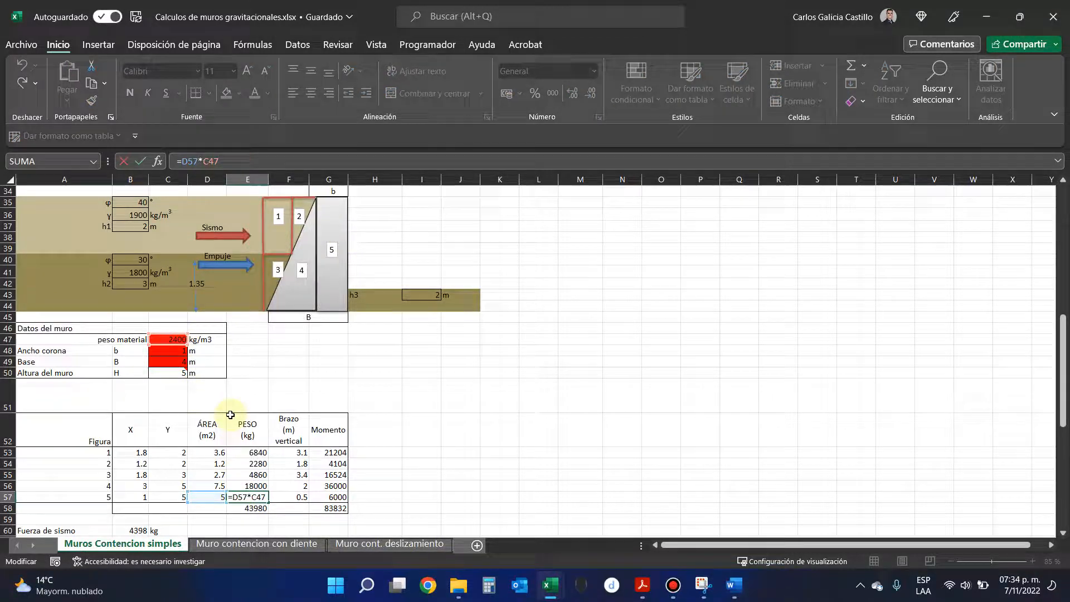
text(0)
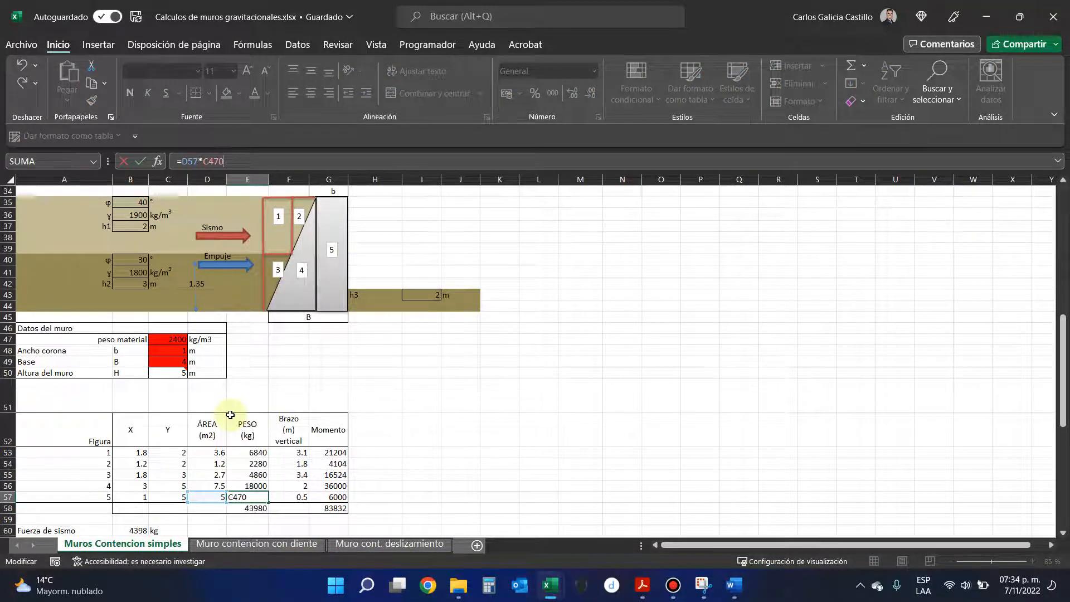
key(Escape)
key(Down)
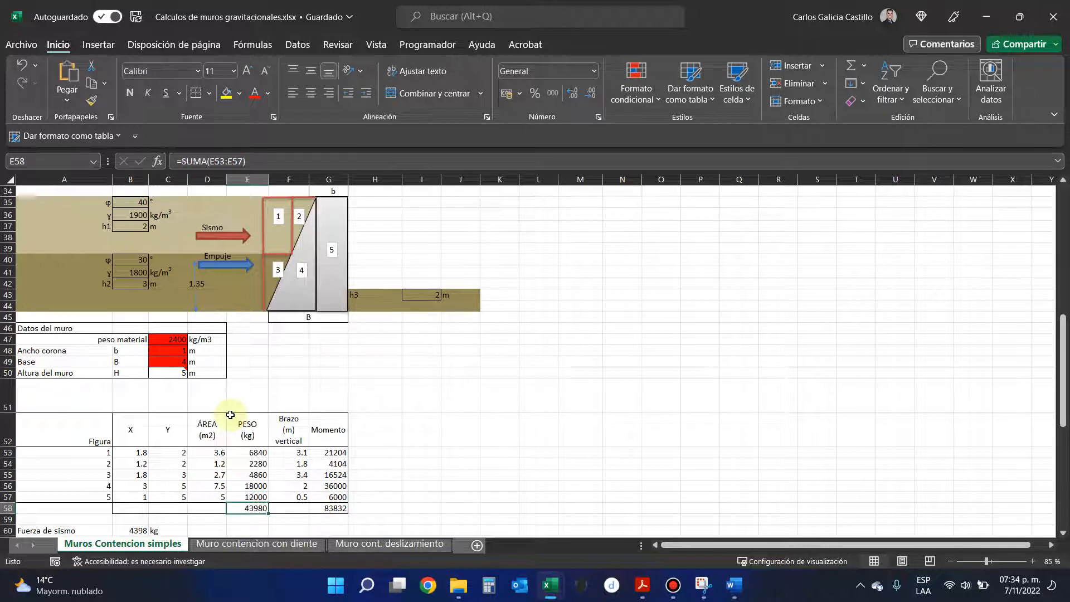
- Review figure 1's lever arm formula and trace figure 5's lever arm formula to its X dimension
click(291, 454)
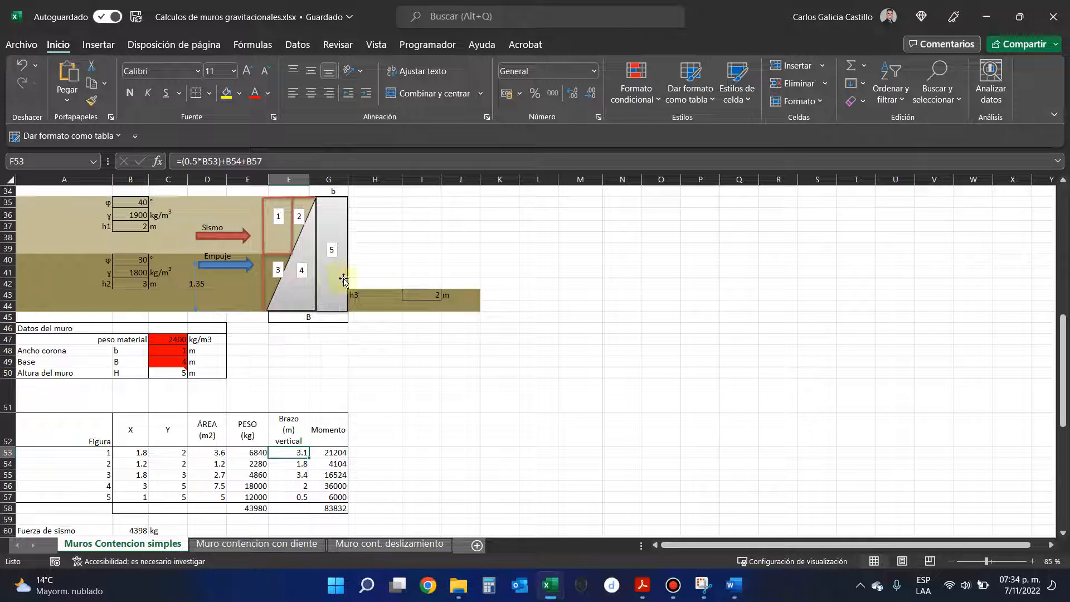
click(328, 496)
click(296, 496)
click(283, 167)
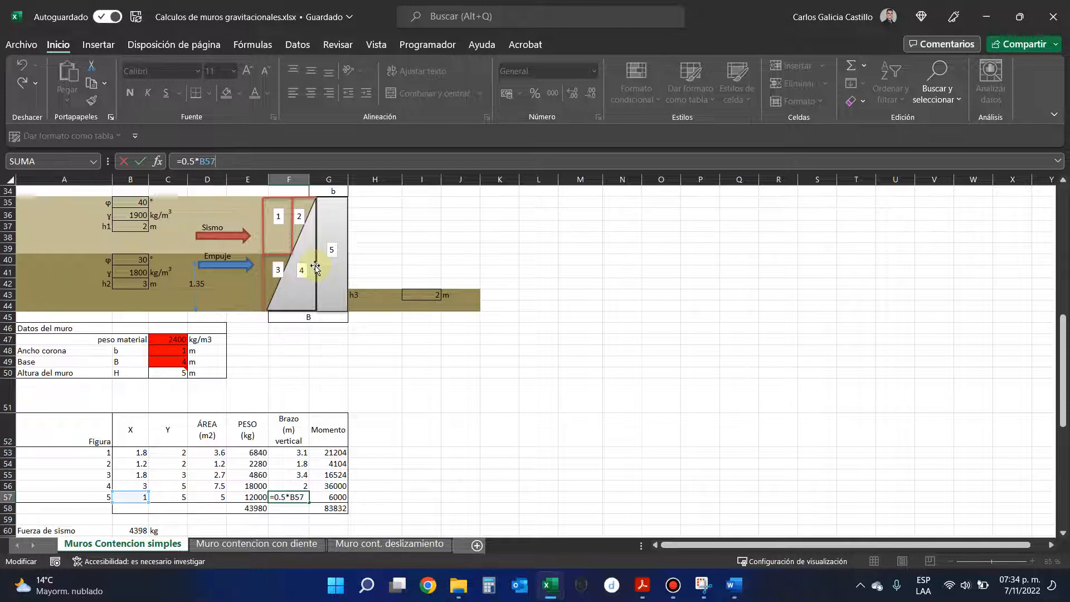
- Capture the wall diagram together with the wall data and open the capture in the Snipping Tool for markup
scroll(315, 267, up, 3)
key(super+shift+s)
drag(93, 187, 509, 441)
click(1021, 585)
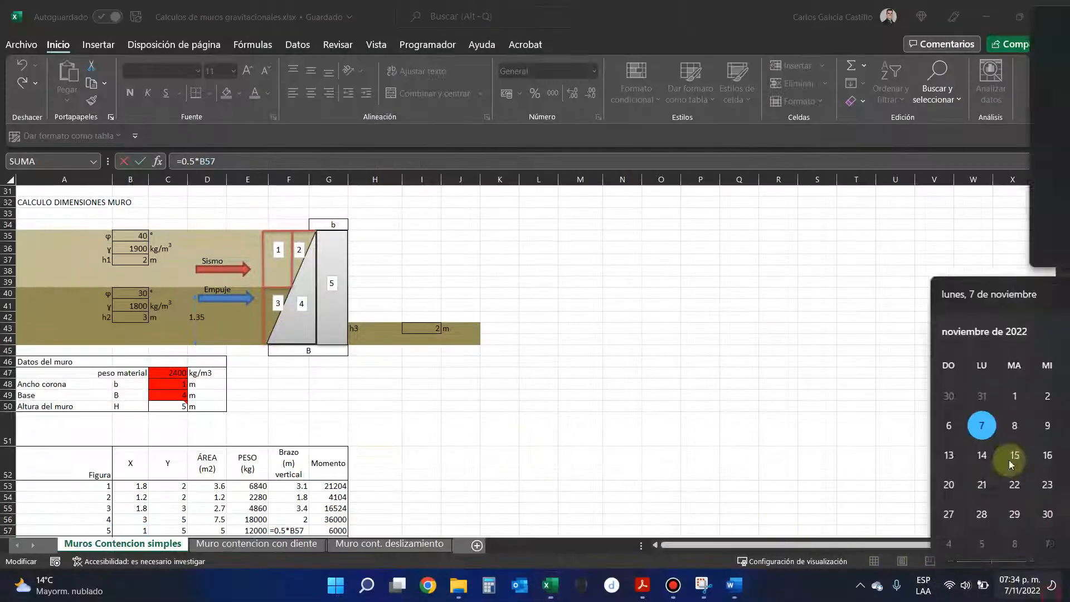
click(902, 216)
- Mark the wall's toe corner and draw thick blue arrows for the seismic force and thrust on the capture, and return to the workbook
drag(471, 341, 471, 345)
click(341, 47)
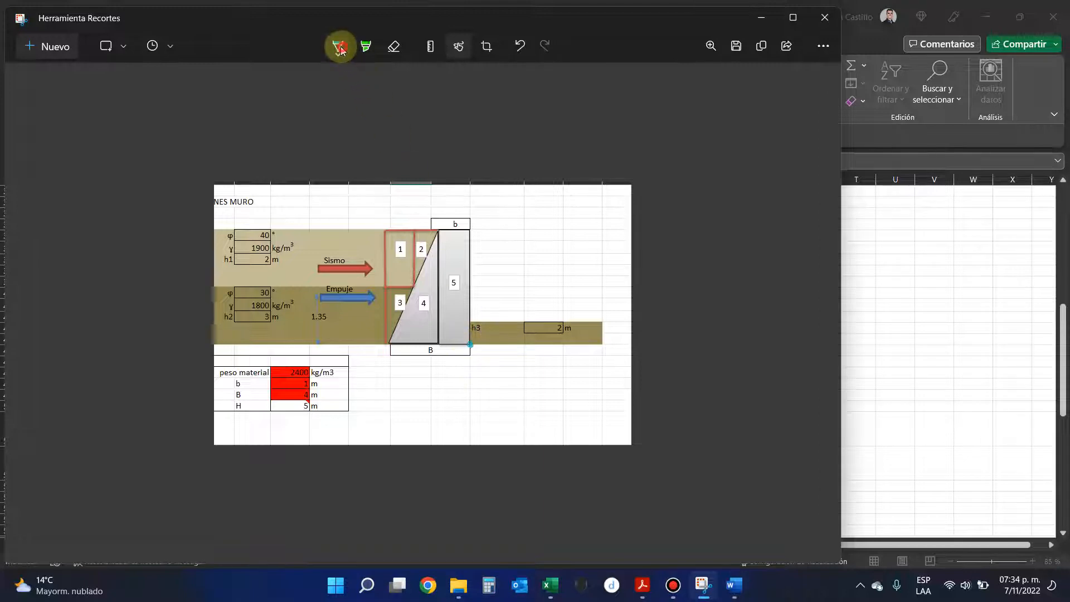
drag(244, 353, 329, 353)
drag(321, 312, 416, 319)
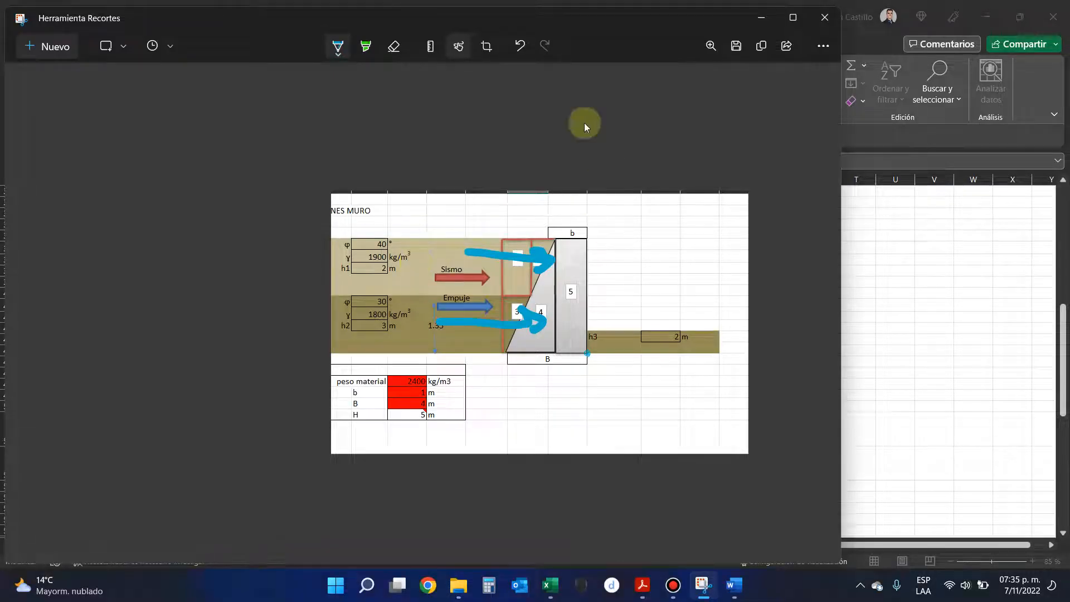
click(338, 47)
click(344, 55)
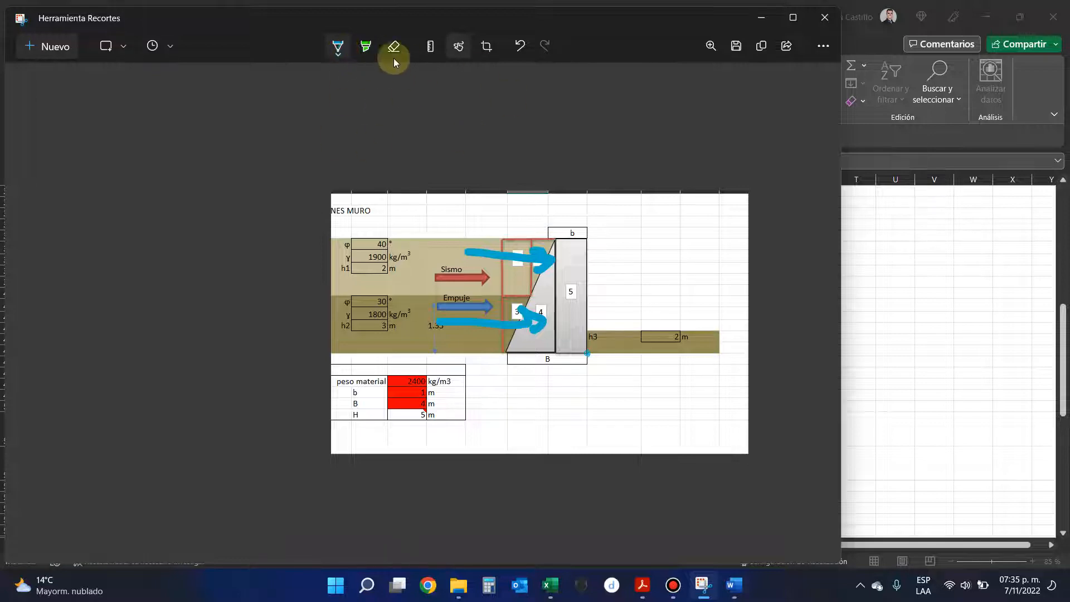
click(761, 12)
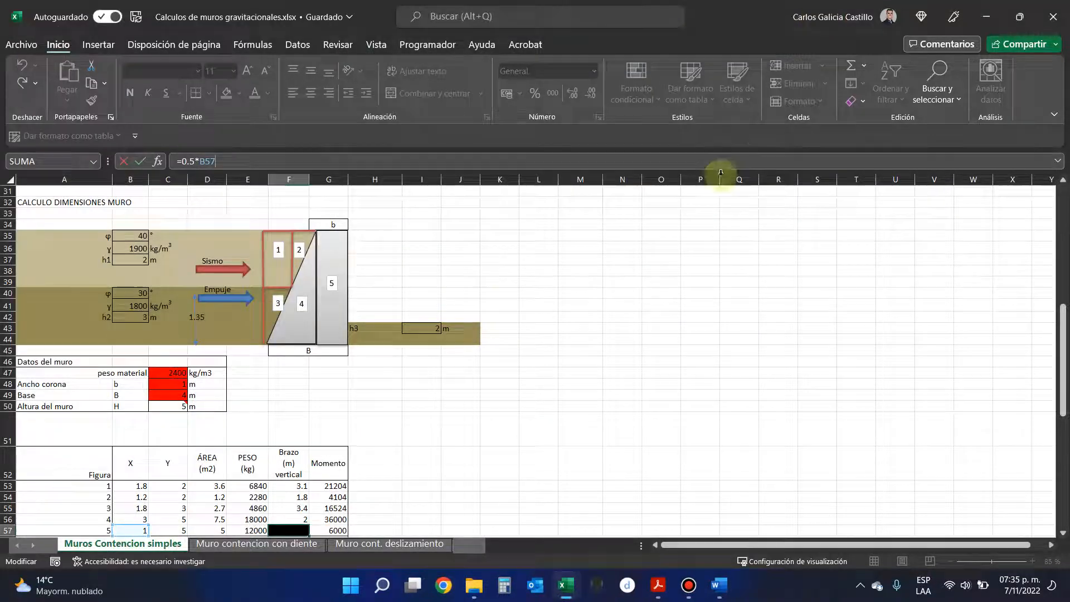
- Capture a tighter area around the wall diagram and open it in the Snipping Tool for markup
scroll(502, 277, up, 1)
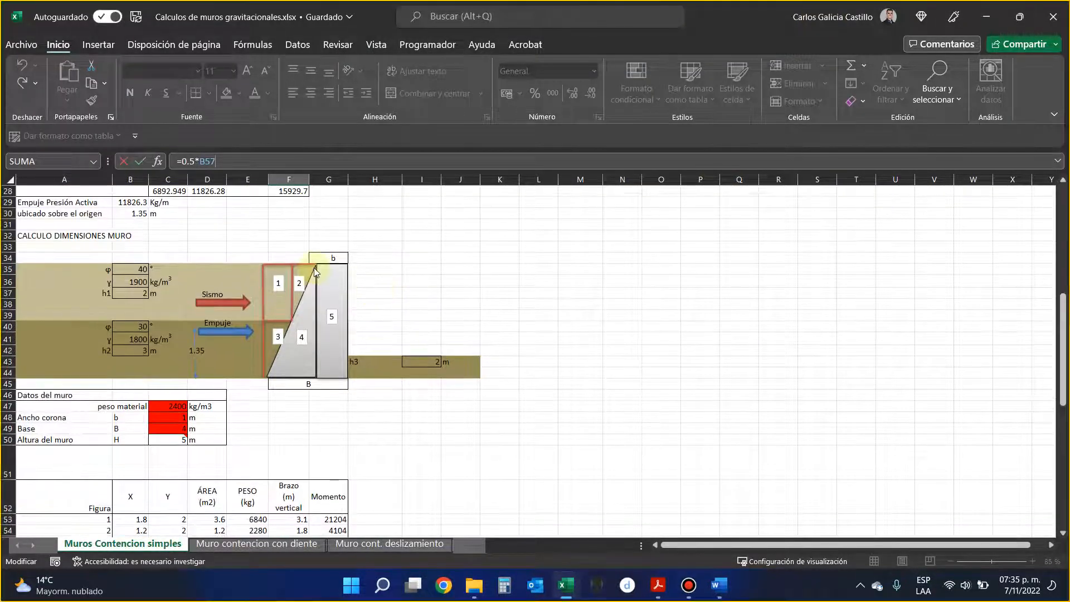
key(super+shift+s)
drag(204, 219, 425, 450)
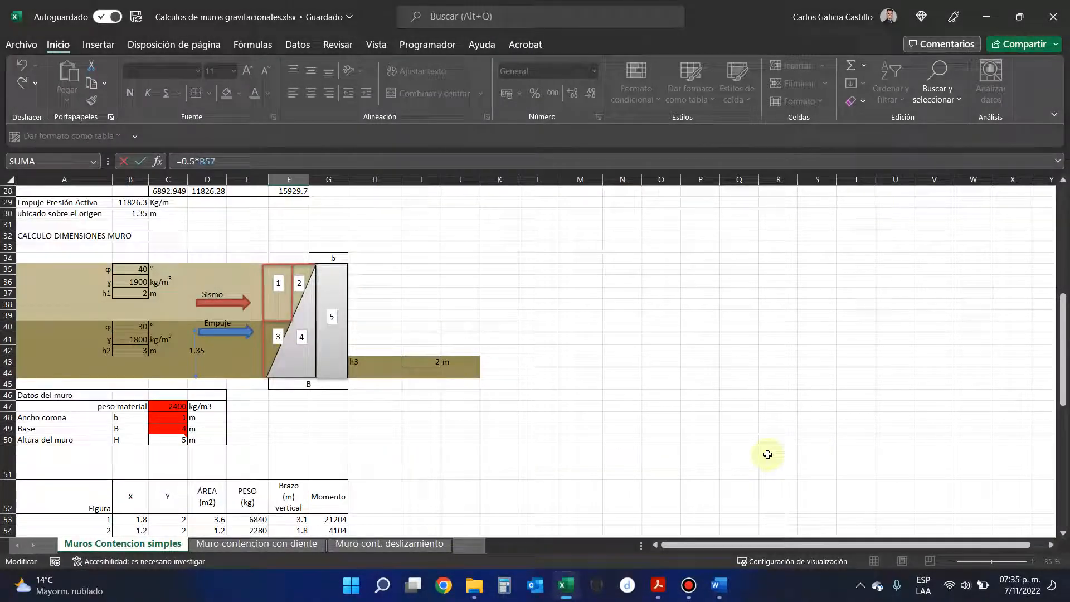
click(1025, 580)
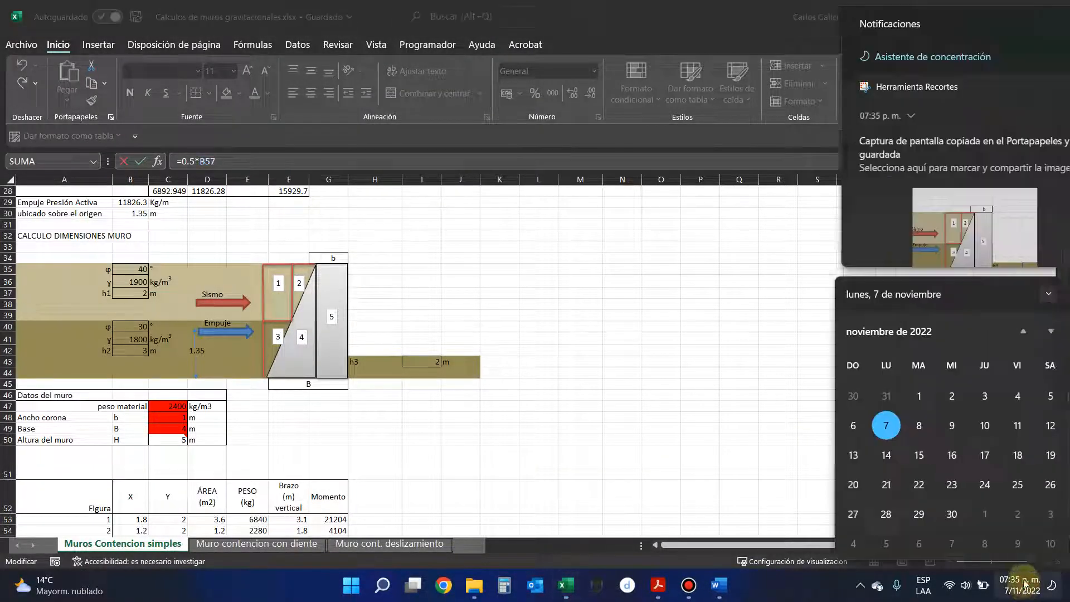
click(921, 225)
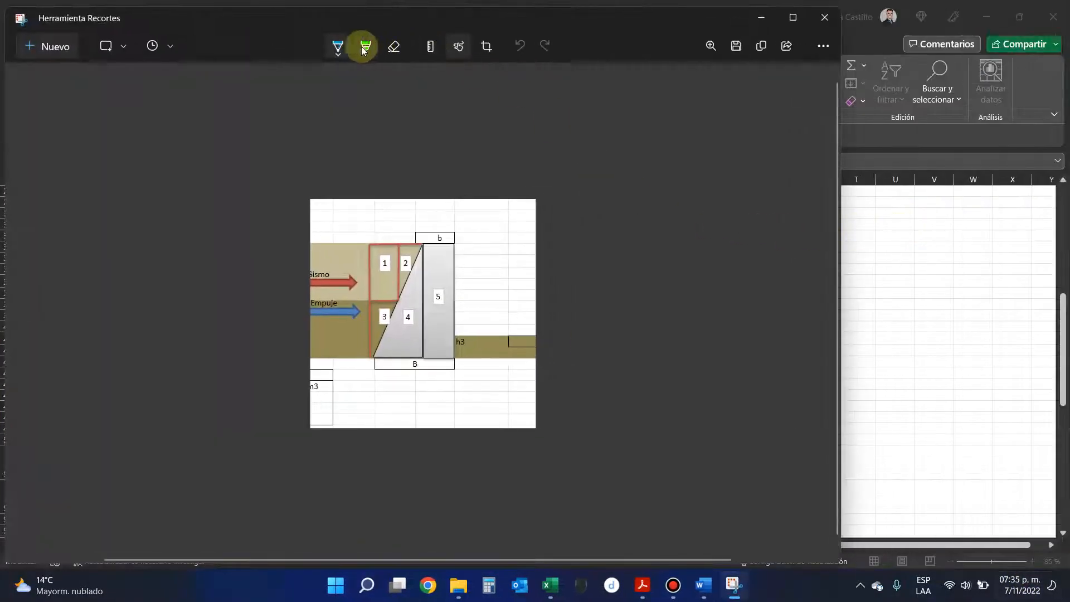
- Set the pen to a thinner red stroke and mark the wall's toe corner with an X
click(337, 46)
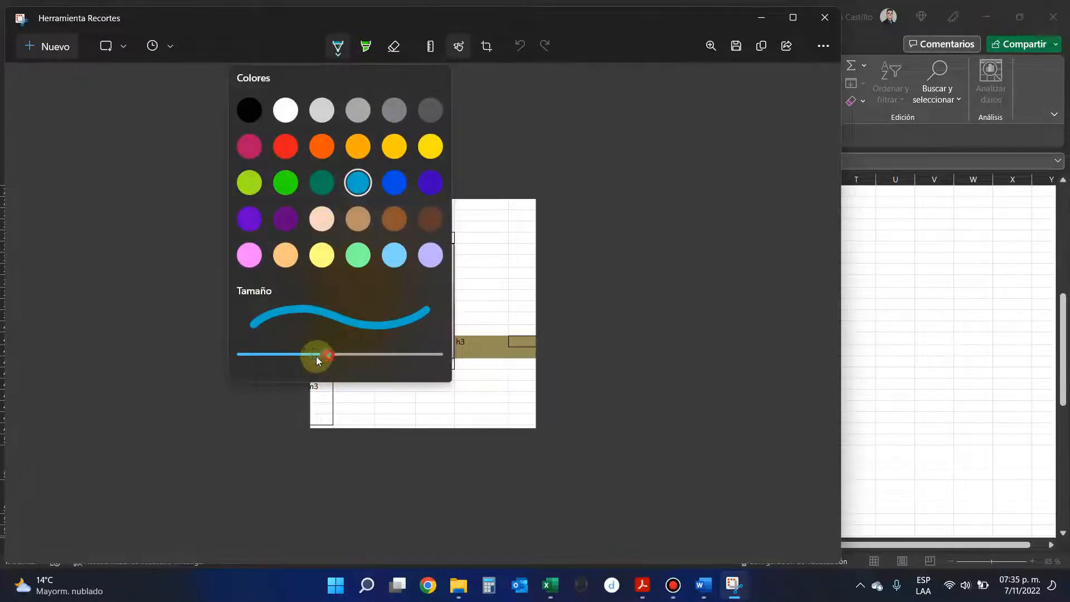
drag(315, 356, 294, 352)
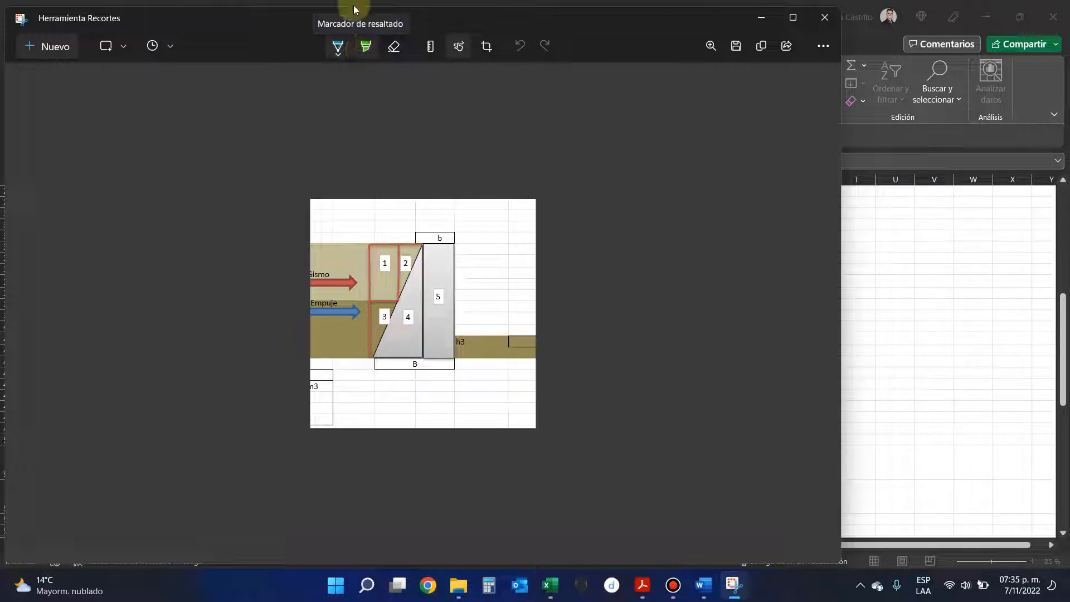
click(337, 46)
click(291, 144)
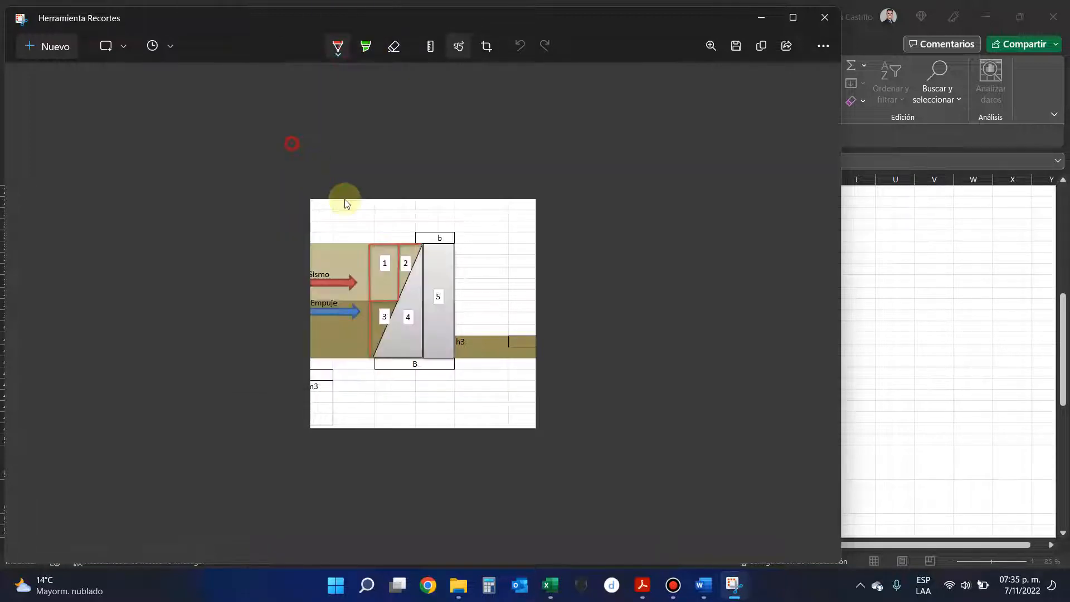
drag(457, 351, 457, 361)
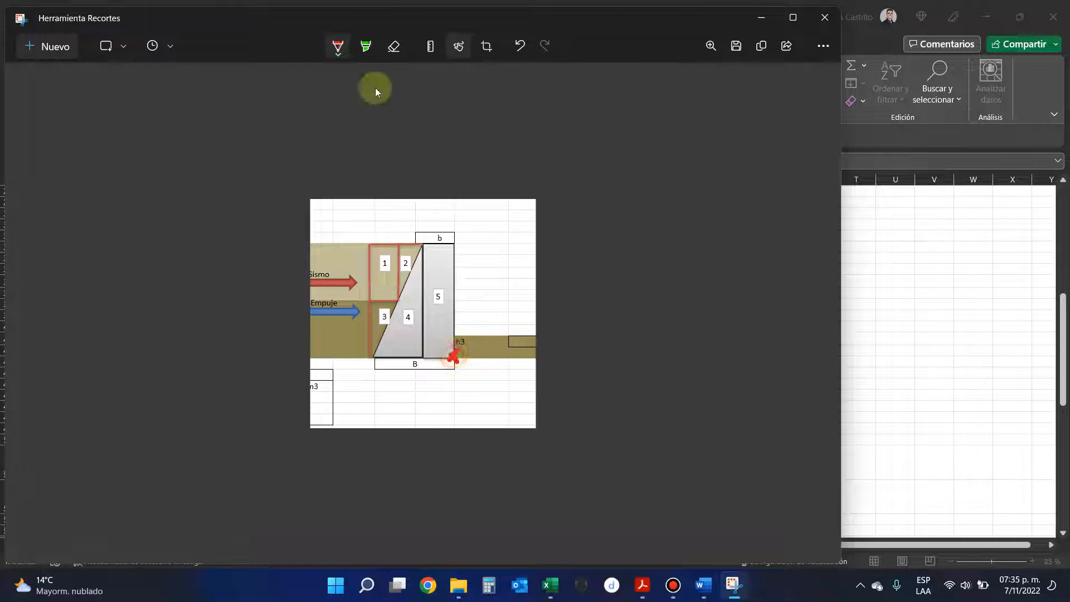
- Draw figure 5's lever arm from the outer face to its centre with a thinner blue pen, and return to the workbook
click(338, 45)
click(358, 183)
click(337, 47)
drag(294, 354, 267, 353)
click(453, 329)
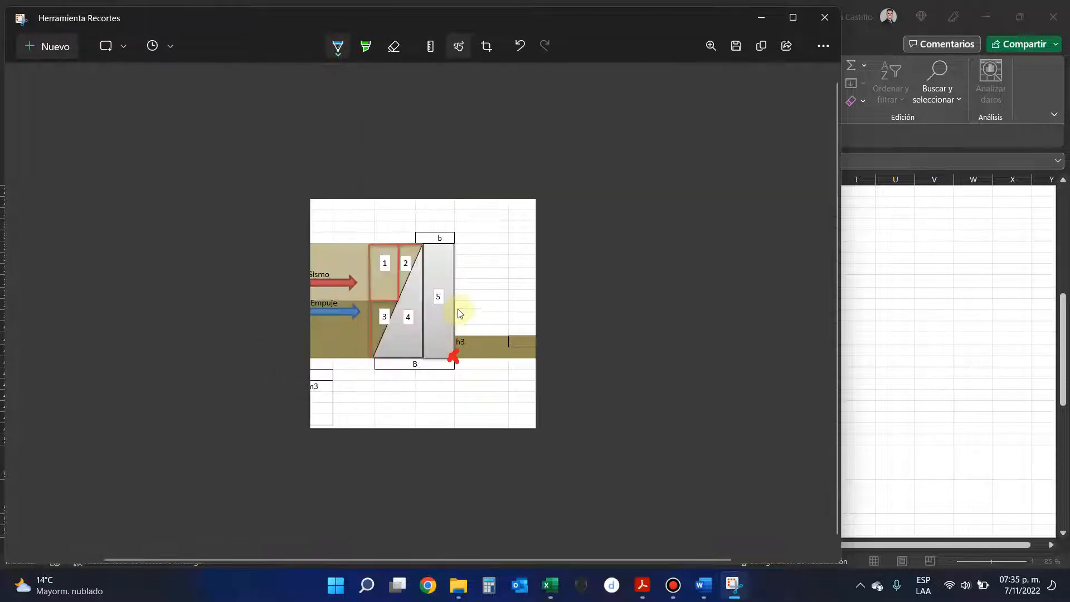
drag(453, 341, 437, 341)
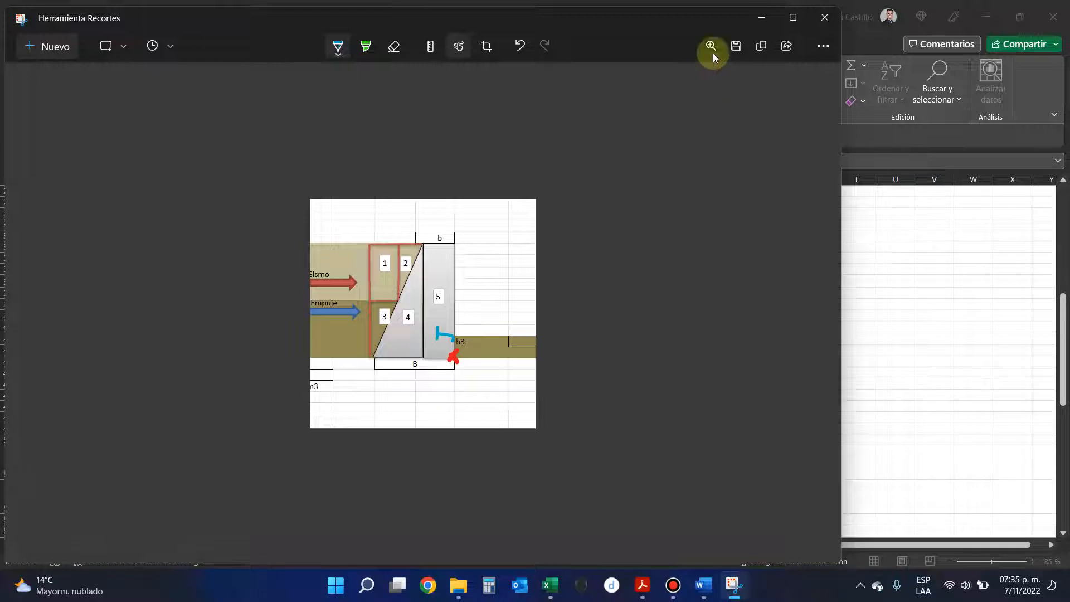
click(753, 18)
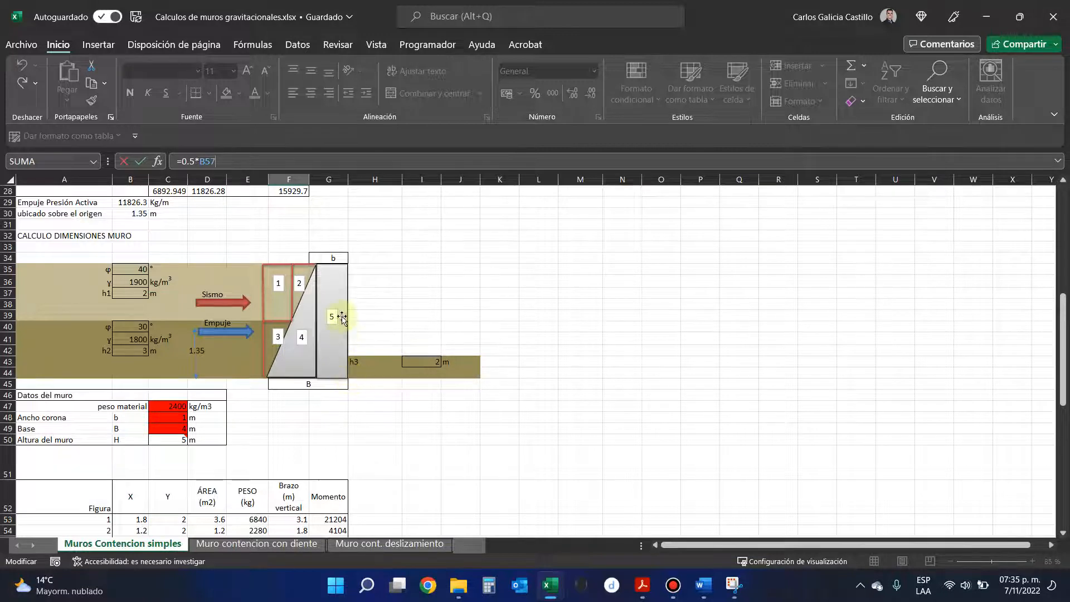
- Compare figure 5's lever arm formula with the crown width b above the wall diagram
scroll(337, 369, down, 3)
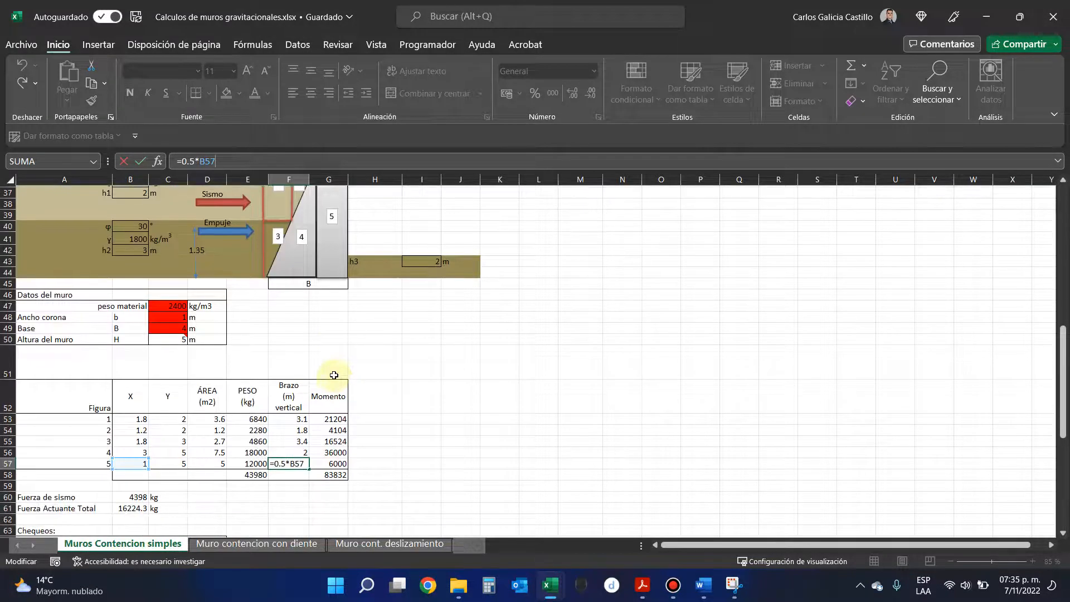
key(Return)
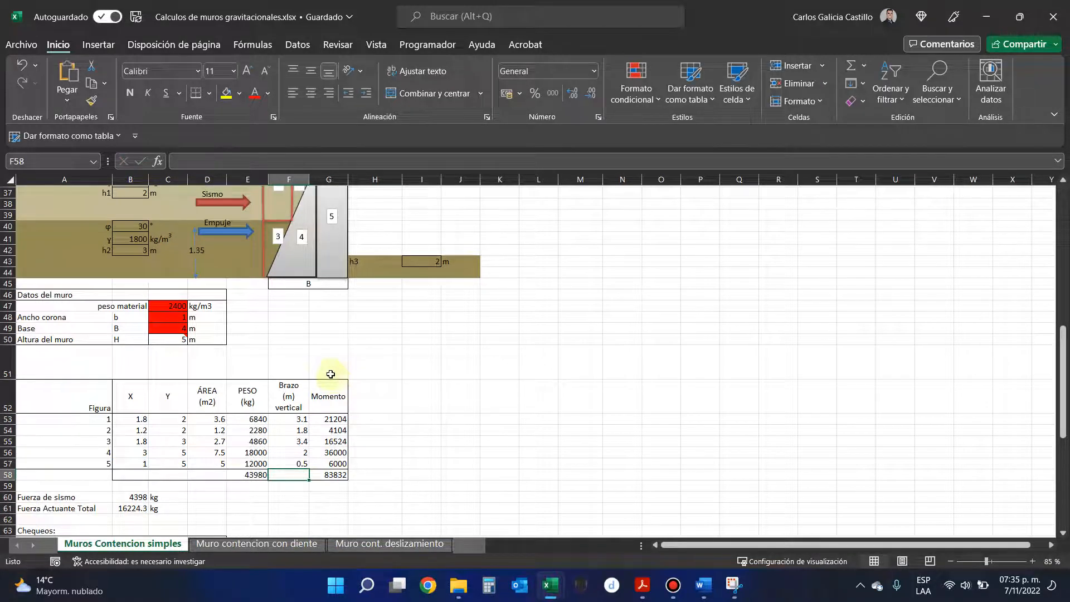
scroll(333, 377, up, 4)
click(318, 287)
click(329, 289)
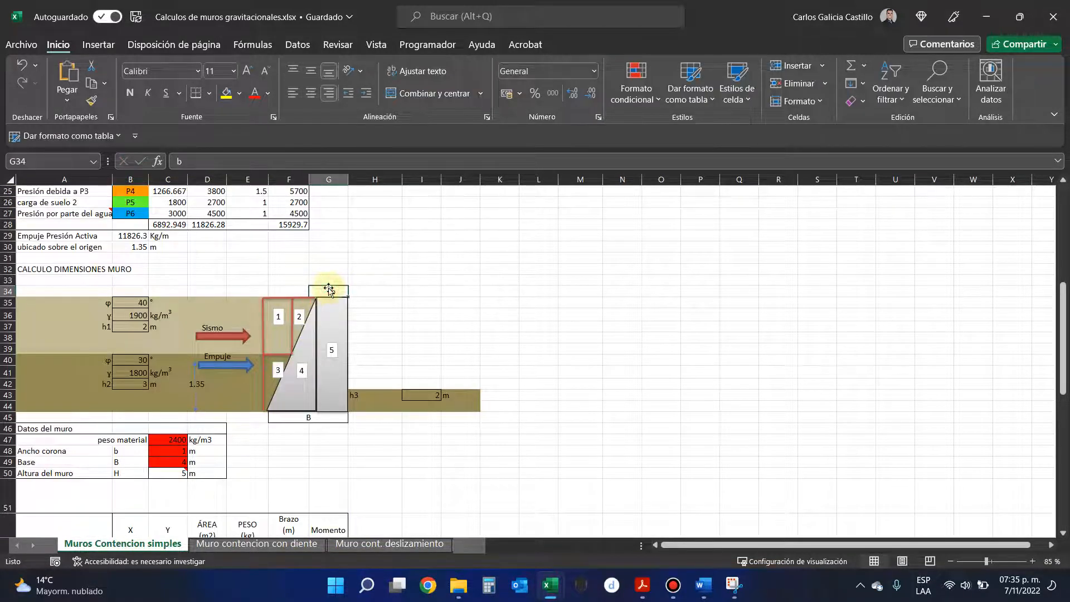
scroll(329, 290, down, 3)
click(307, 496)
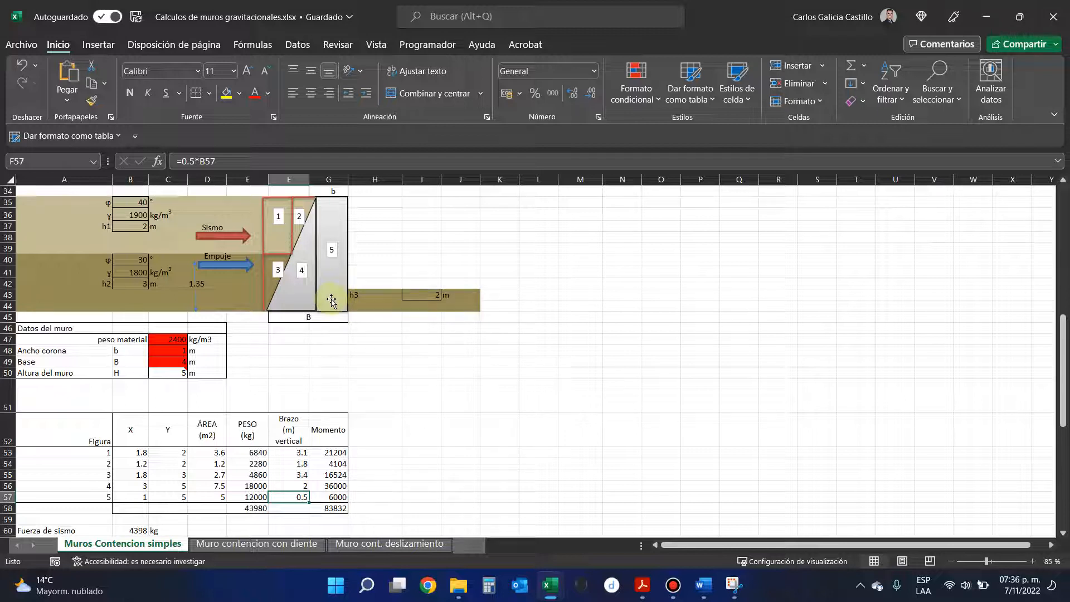
- Review the lever arm formulas of figures 4 and 3 against their positions in the wall diagram
click(293, 487)
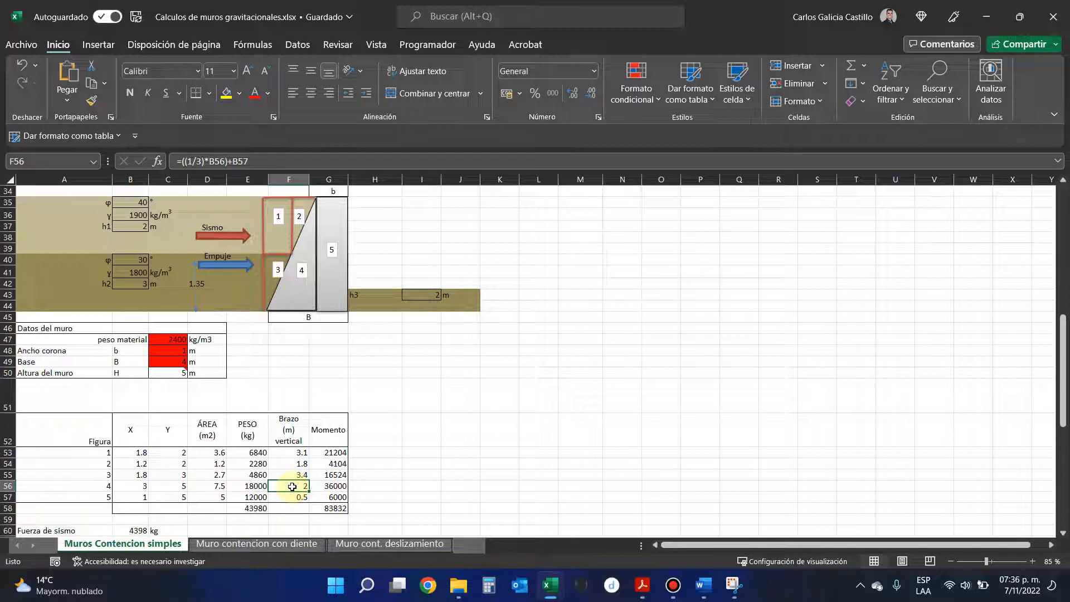
click(306, 475)
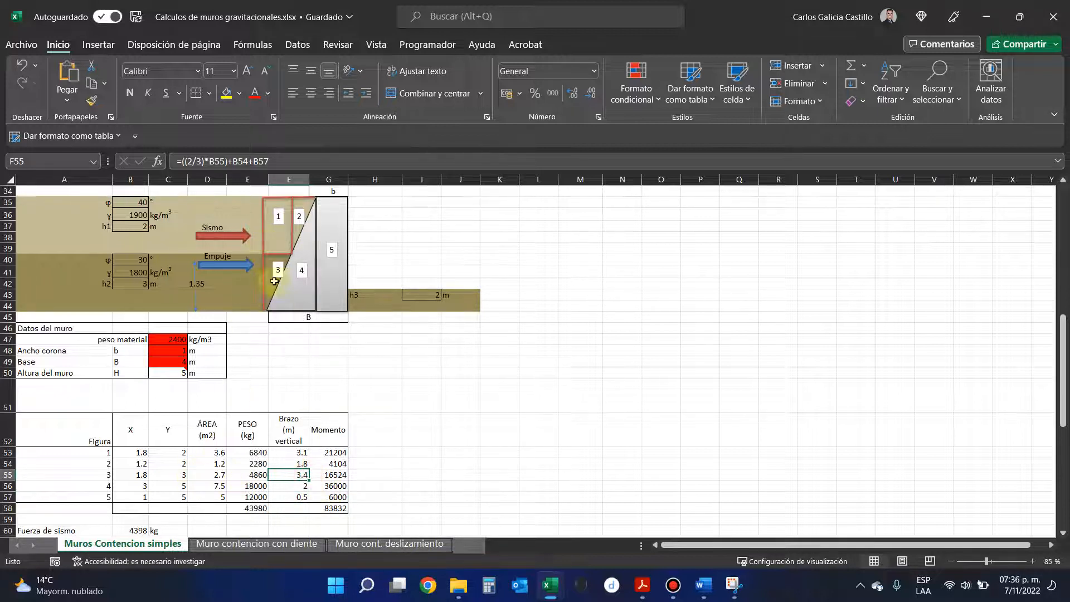
scroll(270, 265, up, 5)
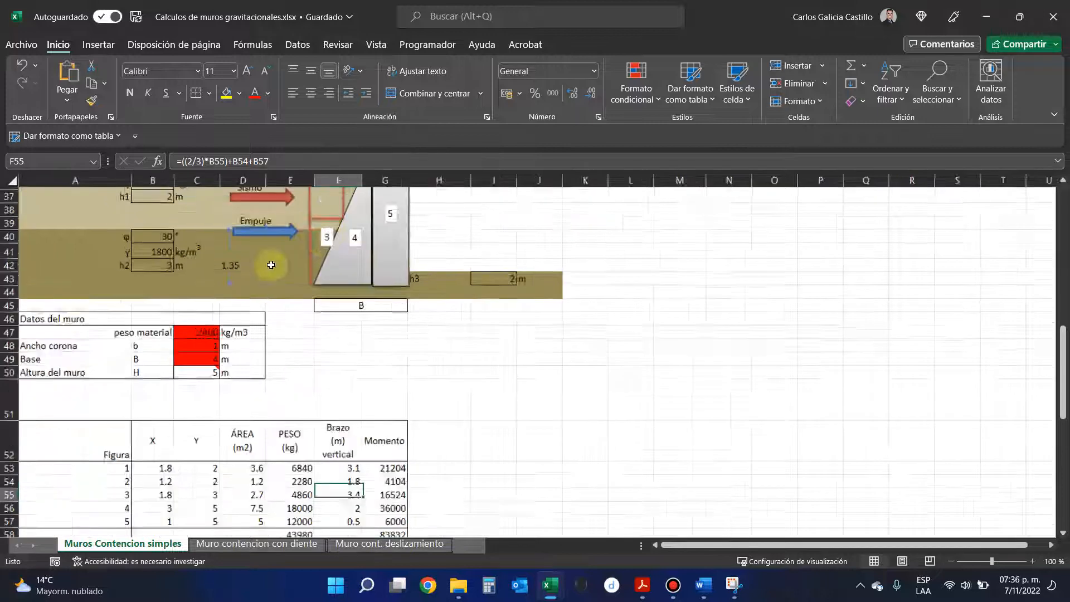
scroll(258, 264, up, 5)
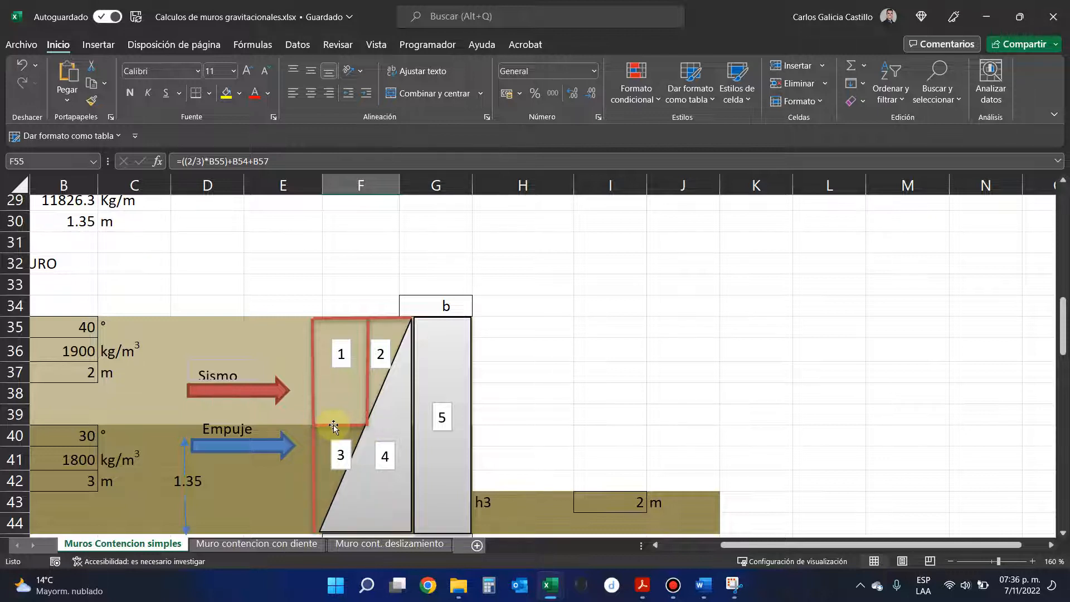
scroll(333, 426, down, 3)
scroll(326, 401, up, 1)
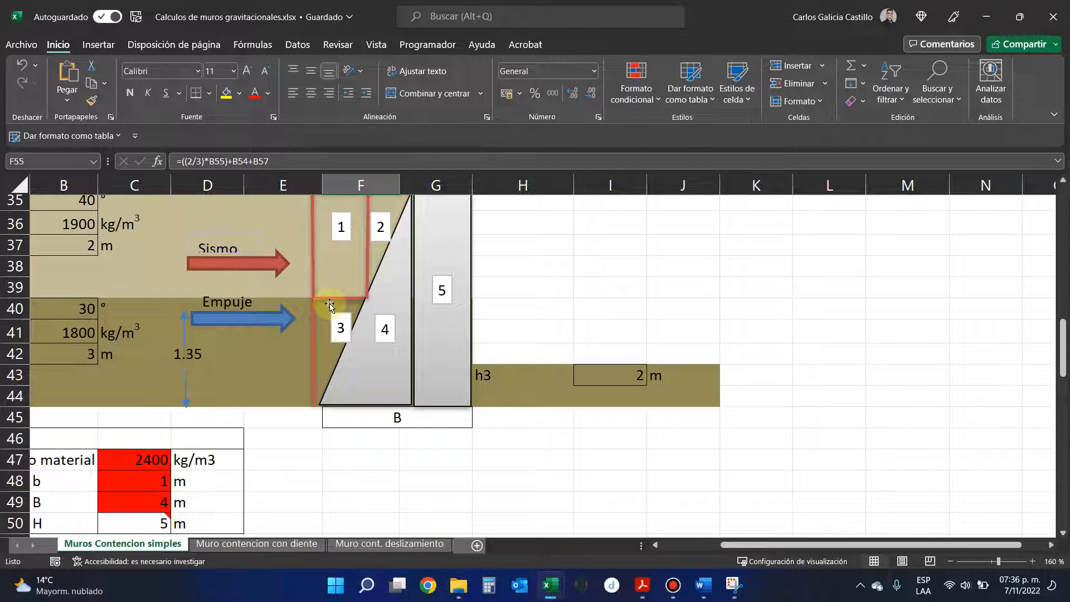
scroll(334, 301, down, 5)
scroll(344, 312, down, 2)
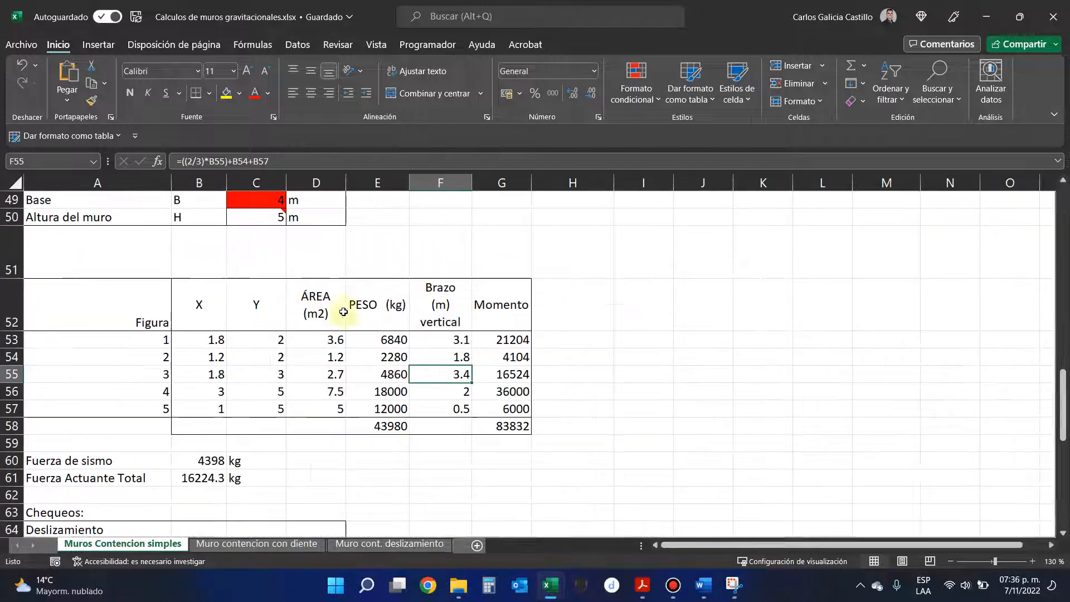
- Trace the B55, B54 and B57 references in figure 3's lever arm formula against the widths in the wall diagram
key(F2)
scroll(437, 312, up, 2)
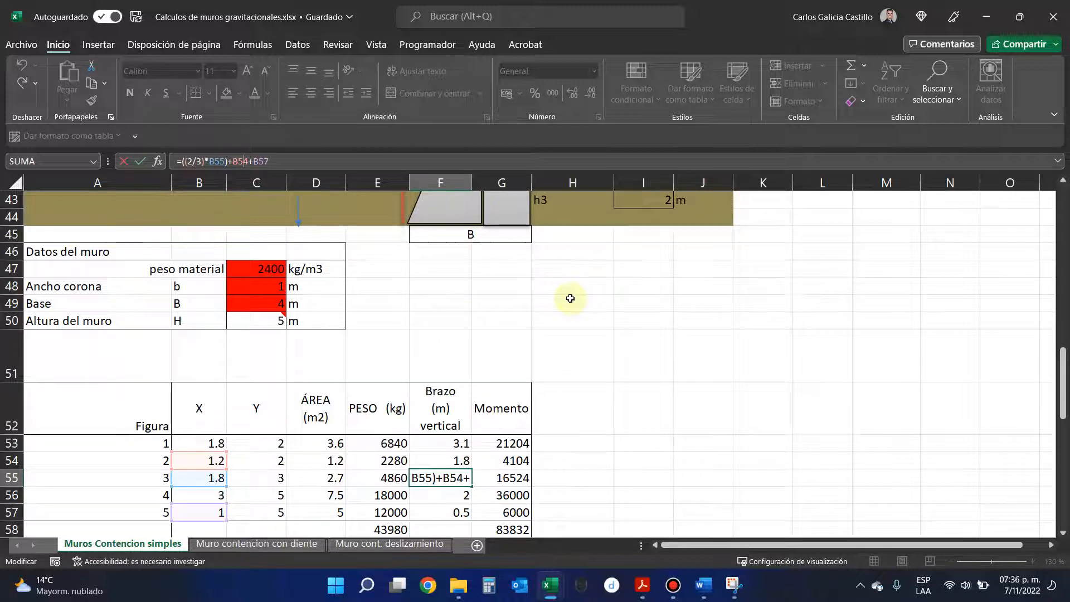
scroll(551, 299, up, 3)
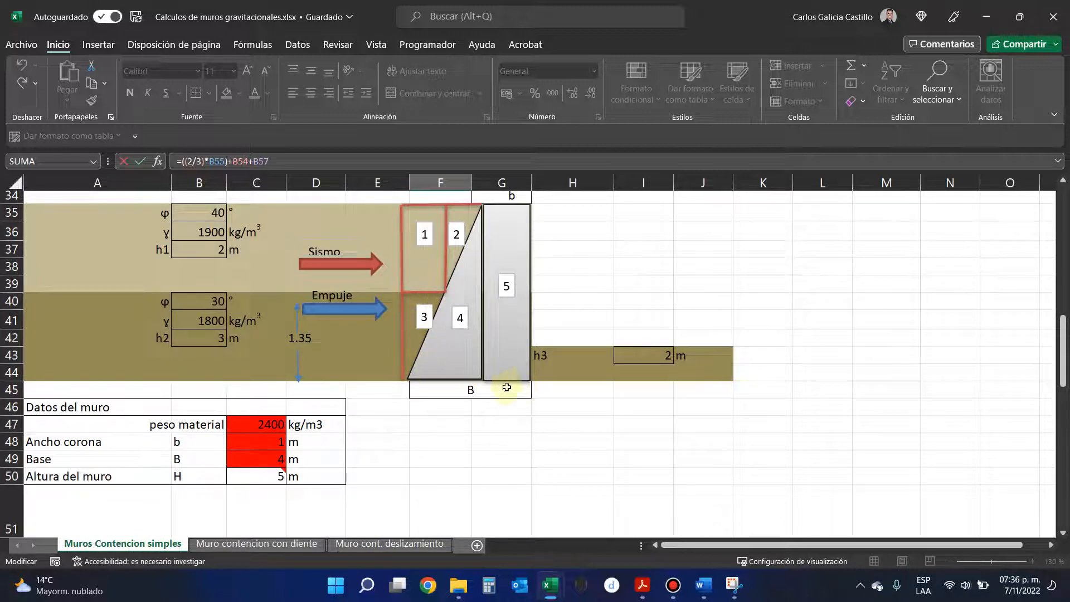
scroll(446, 406, down, 4)
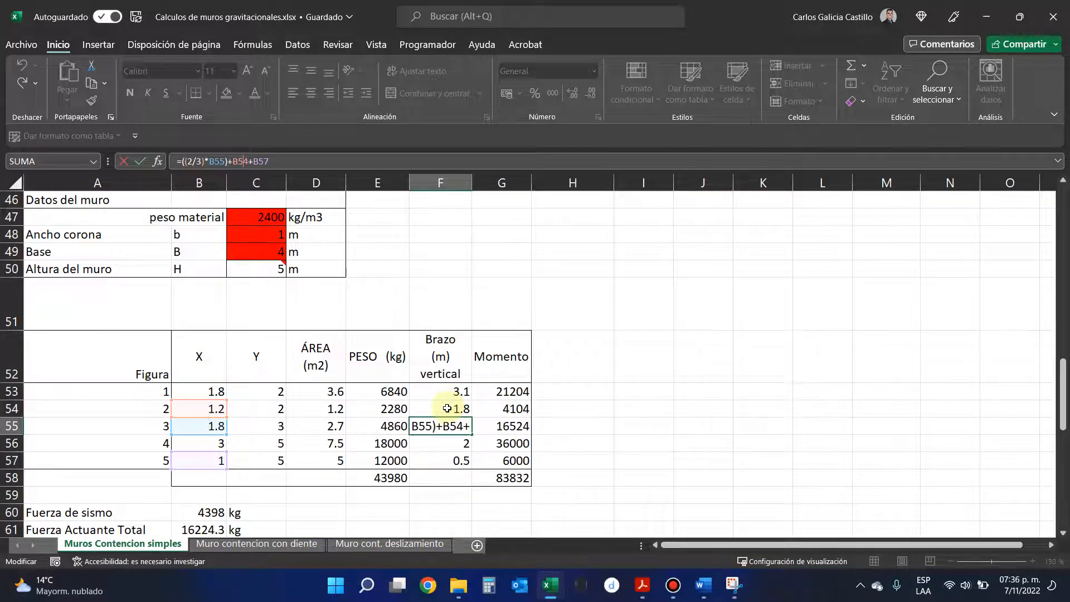
scroll(447, 408, up, 2)
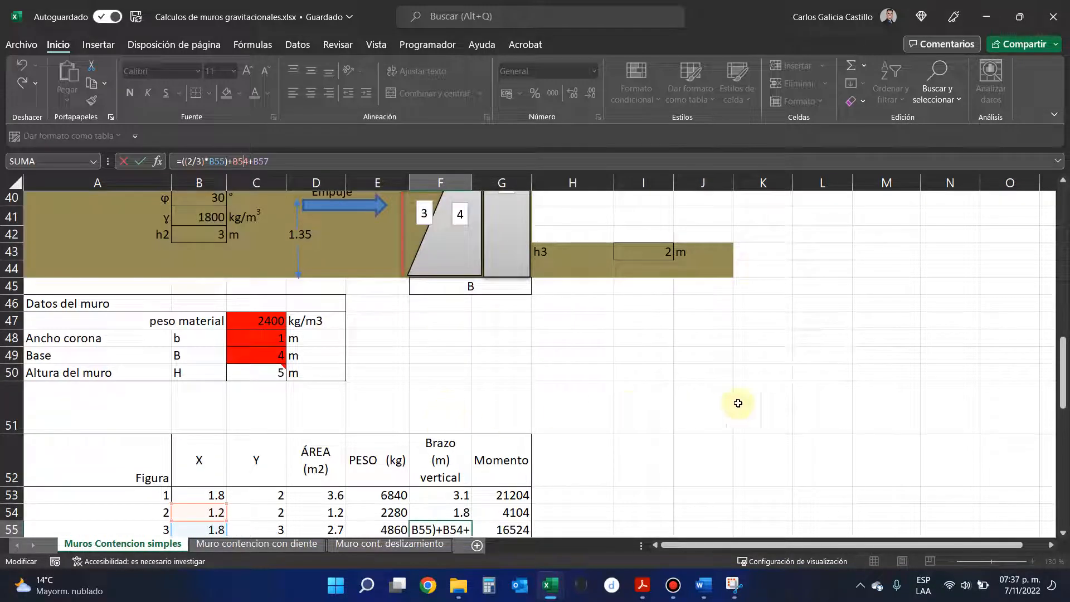
scroll(499, 374, down, 2)
scroll(500, 374, up, 1)
scroll(499, 375, down, 1)
- Capture the sheet area with the traced lever arm formula, paste it into the Word document, and return to the workbook to close the formula
key(super+shift+s)
drag(59, 144, 566, 506)
click(707, 583)
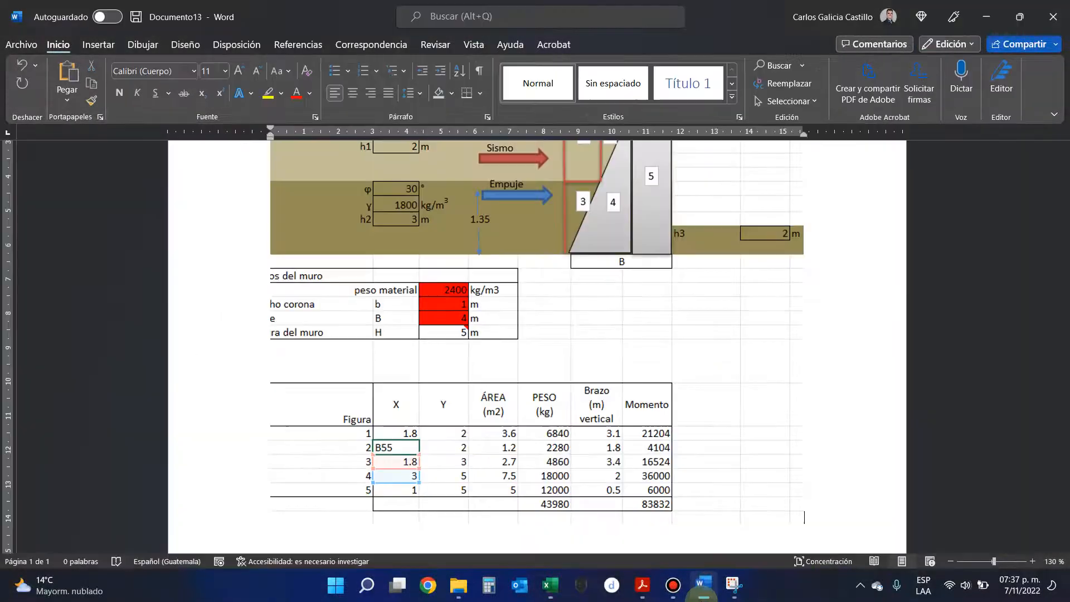
key(ctrl+v)
click(991, 24)
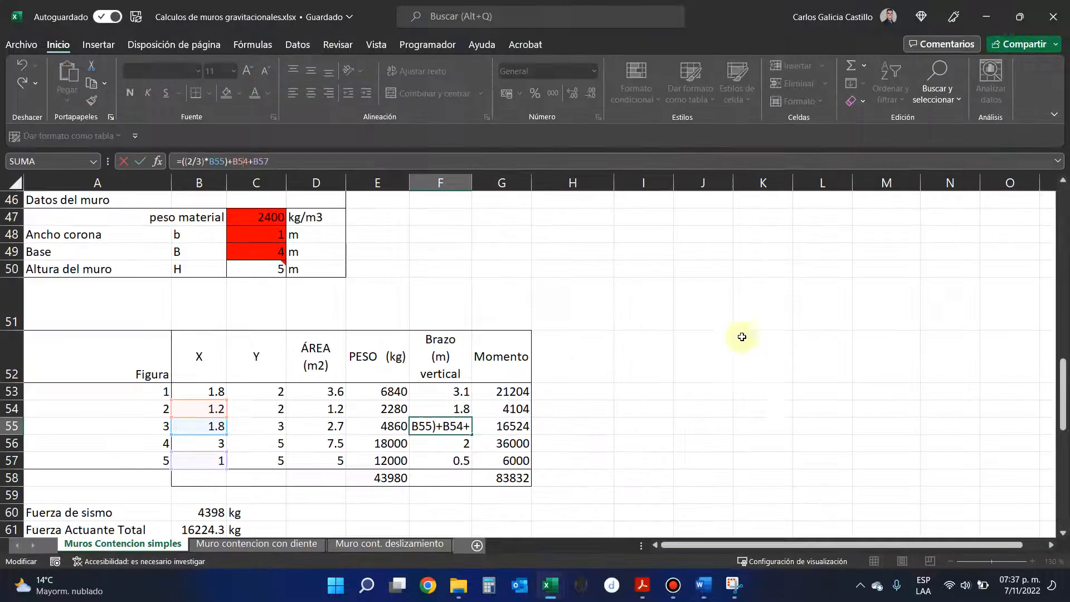
scroll(657, 370, up, 1)
key(Return)
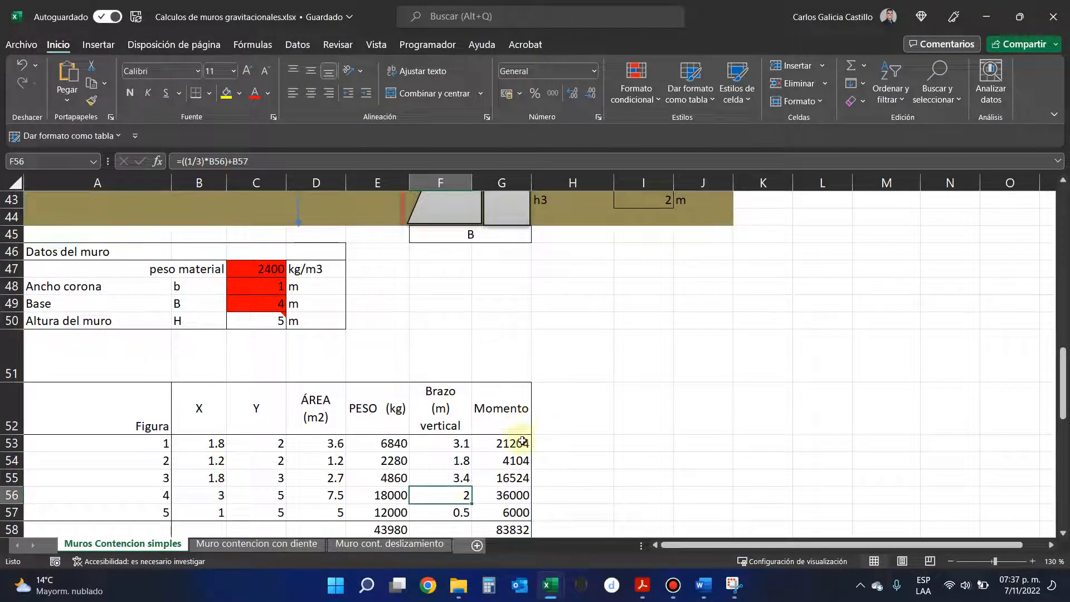
- Examine figure 2's lever arm formula and compare its two-thirds width plus crown width with the wall diagram
click(430, 460)
scroll(454, 460, up, 3)
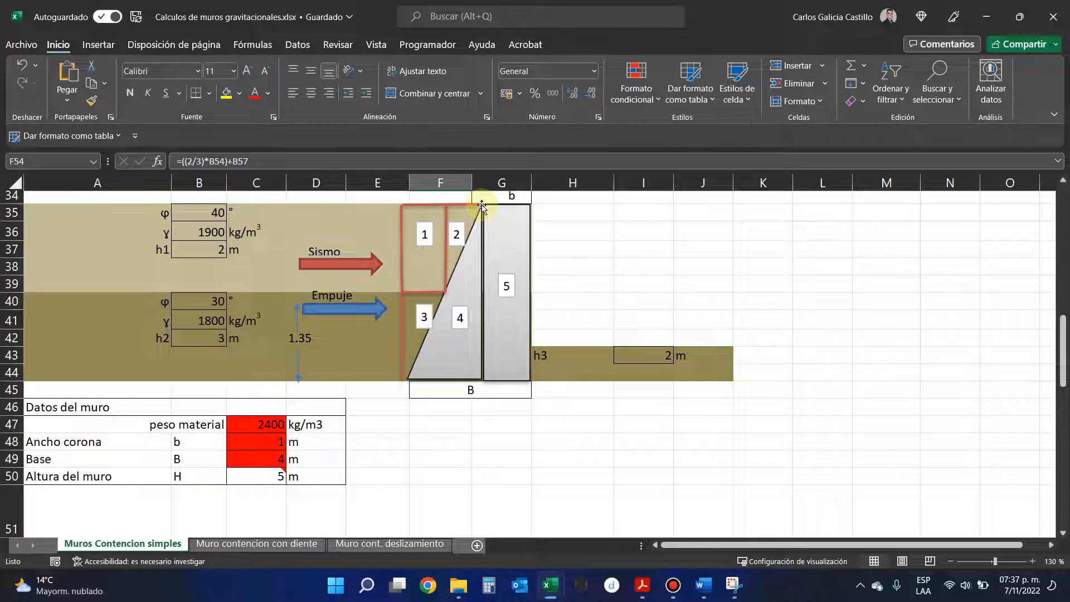
click(324, 162)
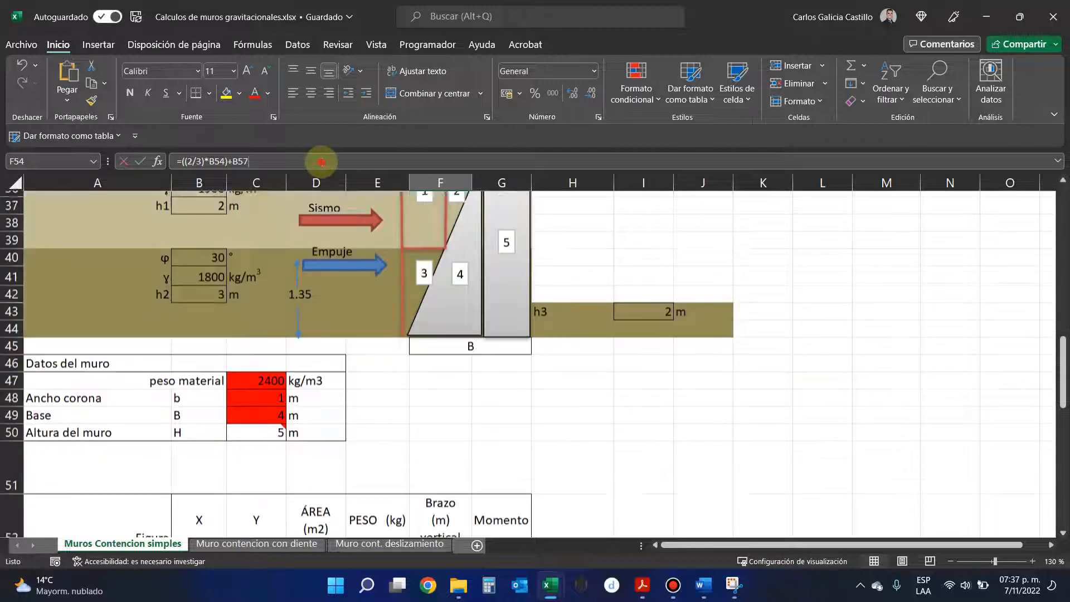
key(Return)
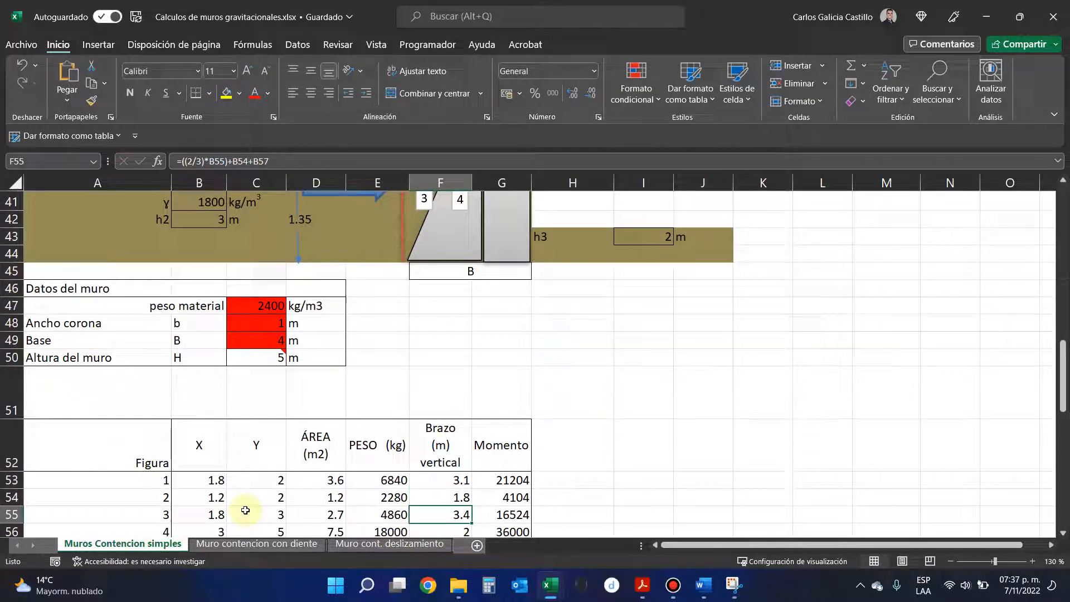
- Trace figure 1's lever arm formula, comparing half its width plus the widths of figures 2 and 5 with the diagram
key(Up)
key(Up)
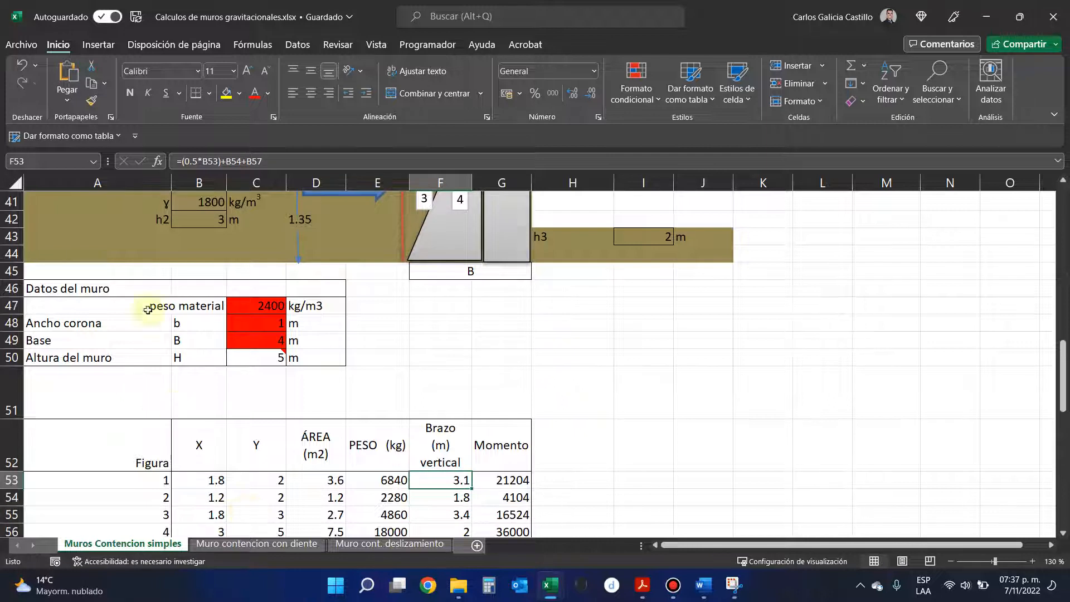
click(220, 161)
scroll(412, 286, up, 4)
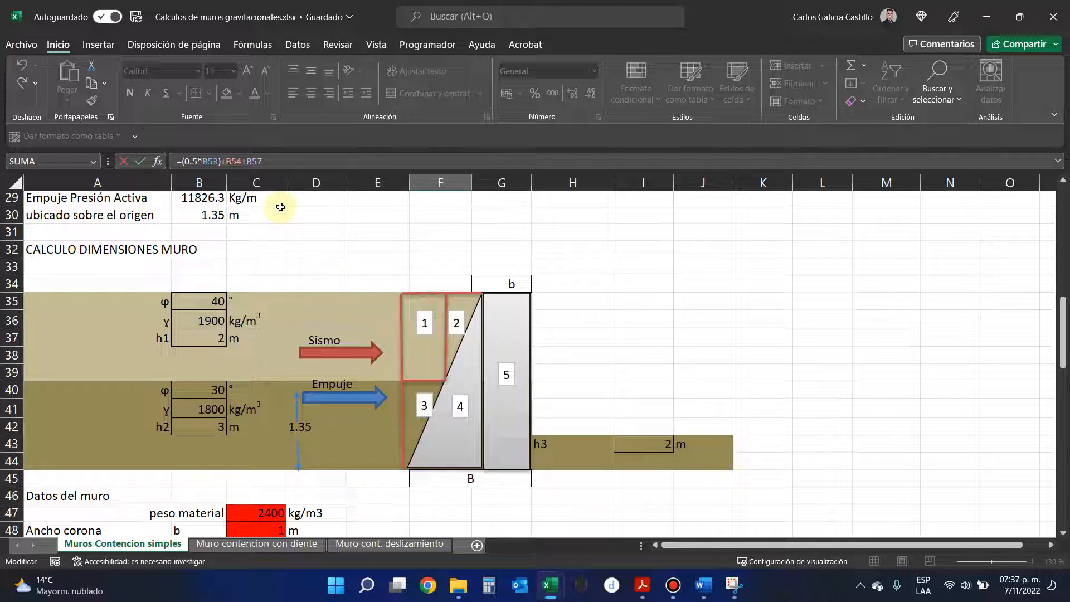
key(Return)
- Trace figure 1's moment formula to its weight and lever arm in the figure table
scroll(280, 206, down, 7)
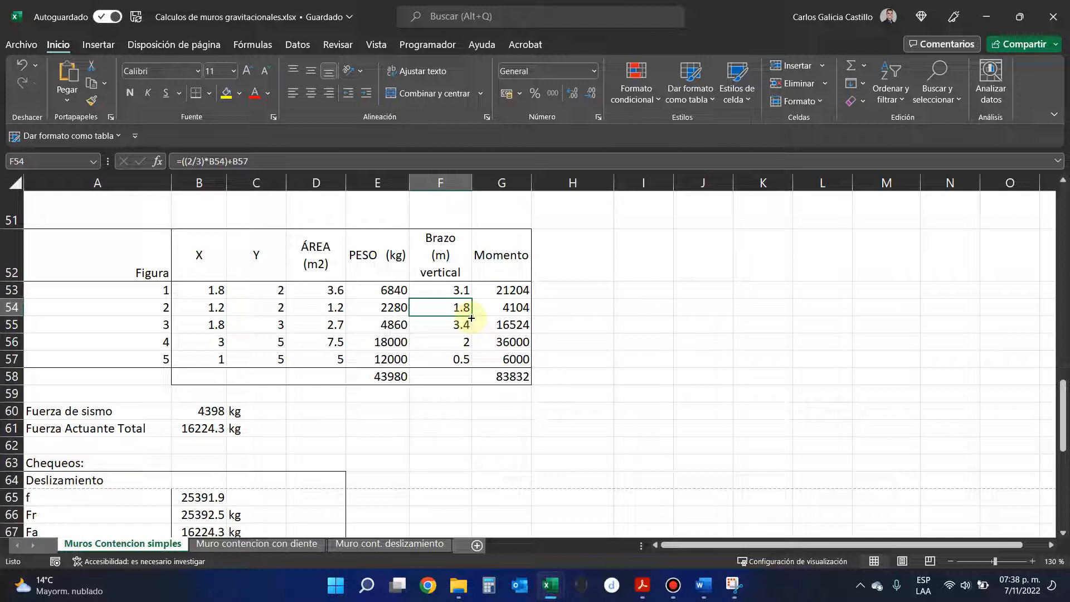
click(504, 290)
click(326, 163)
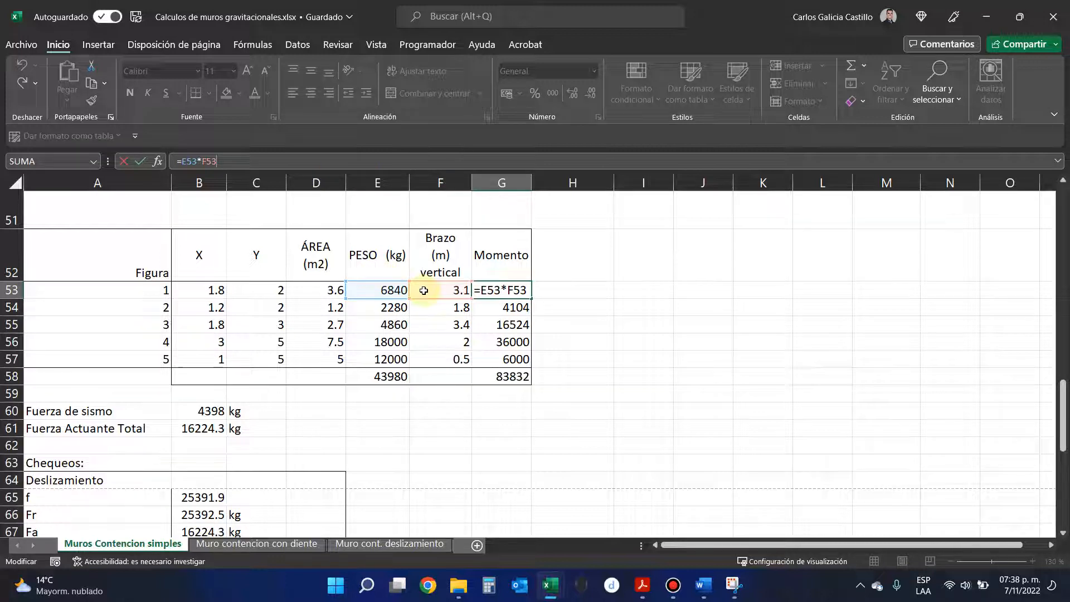
key(Return)
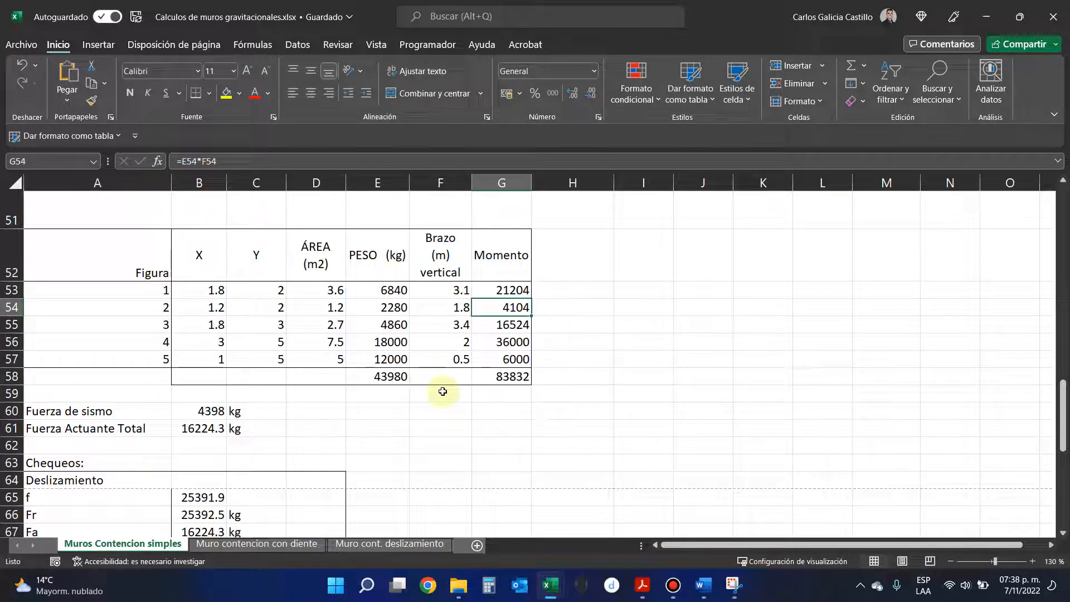
- Trace the seismic force formula and the weight total in E58 that it multiplies by 0.1
click(212, 402)
click(259, 161)
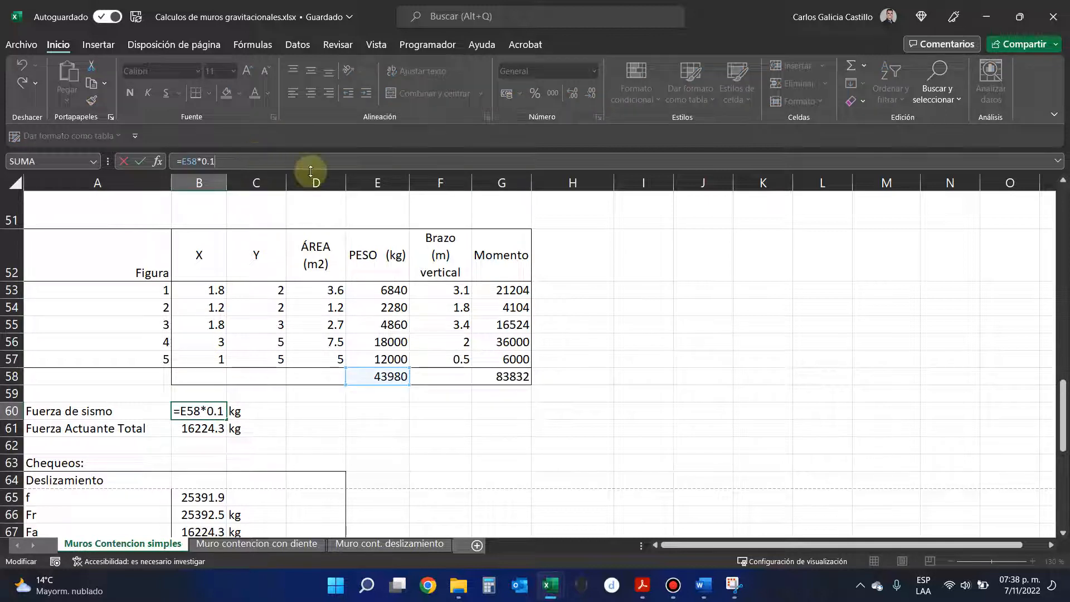
key(ctrl+Return)
click(393, 377)
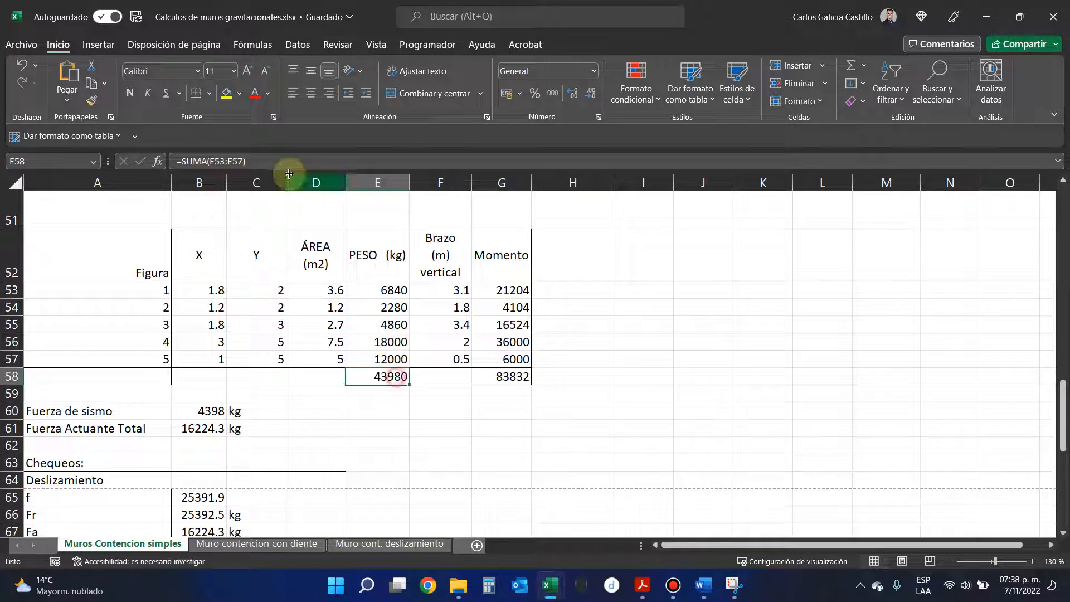
click(246, 161)
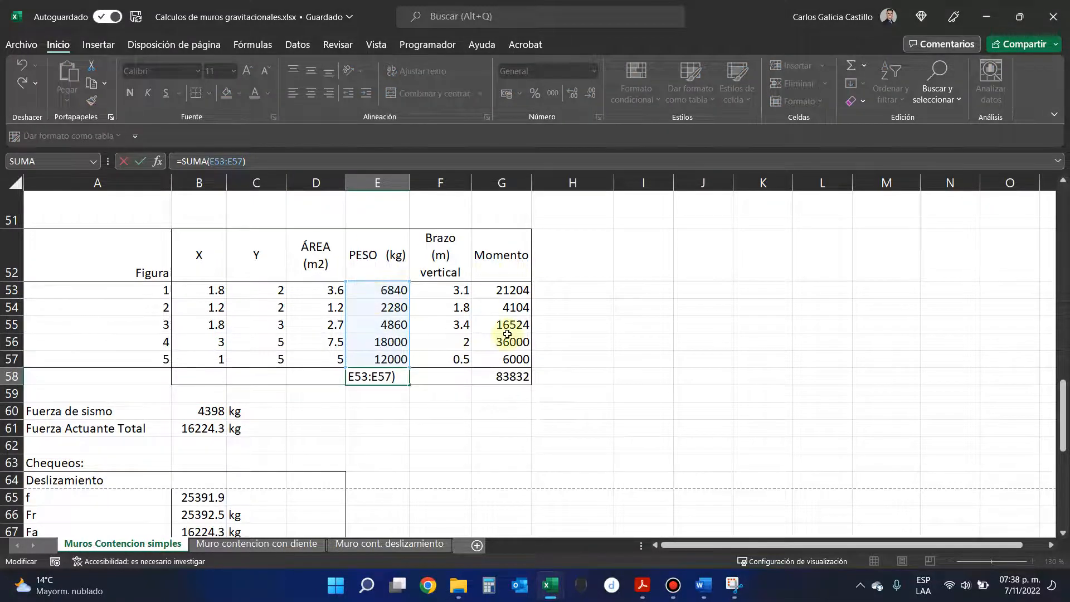
key(Return)
- Check the moment total's formula and trace the overturning check's Mr formula to that total and the passive thrust and arm
click(498, 375)
scroll(498, 374, down, 2)
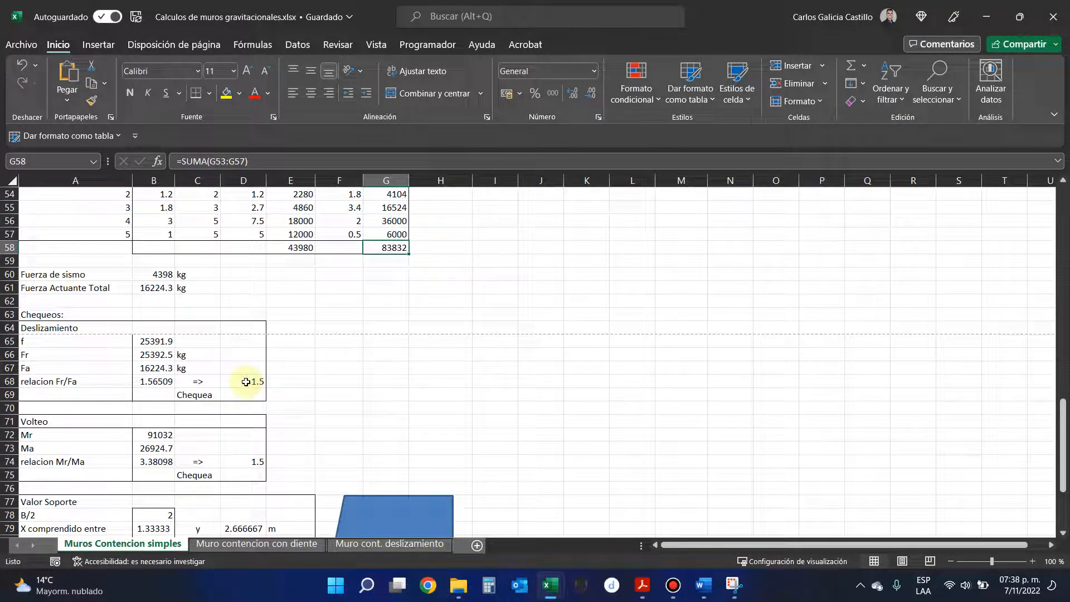
click(156, 434)
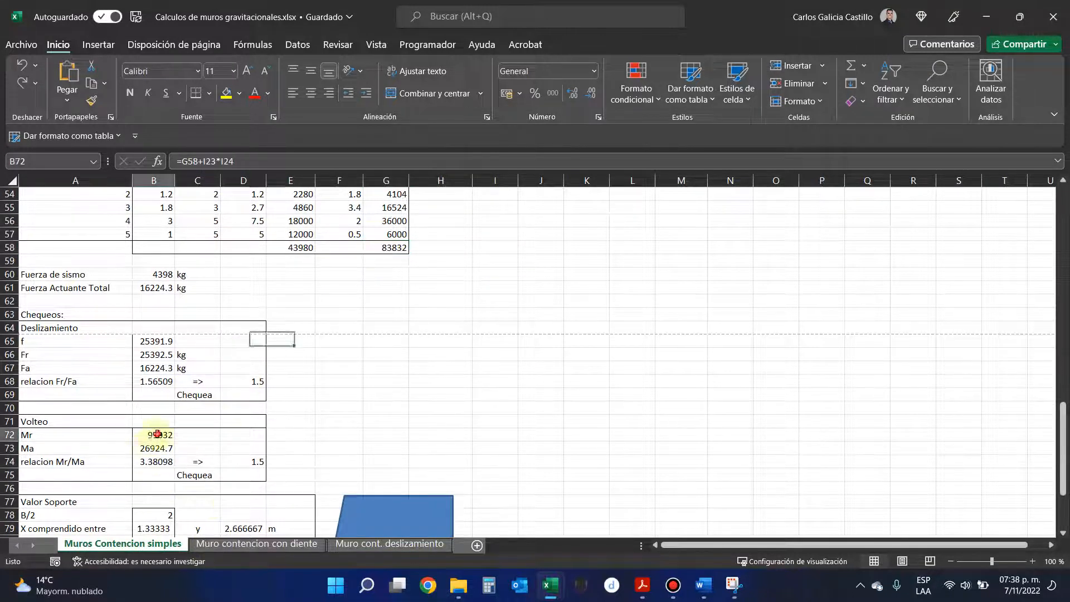
click(186, 161)
scroll(359, 400, up, 7)
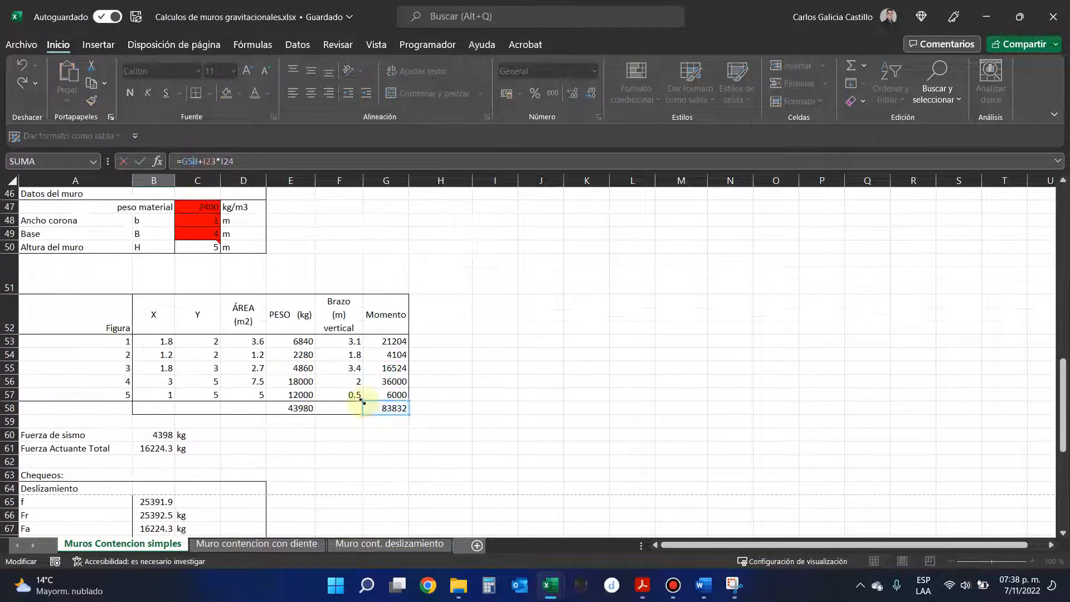
scroll(362, 402, up, 7)
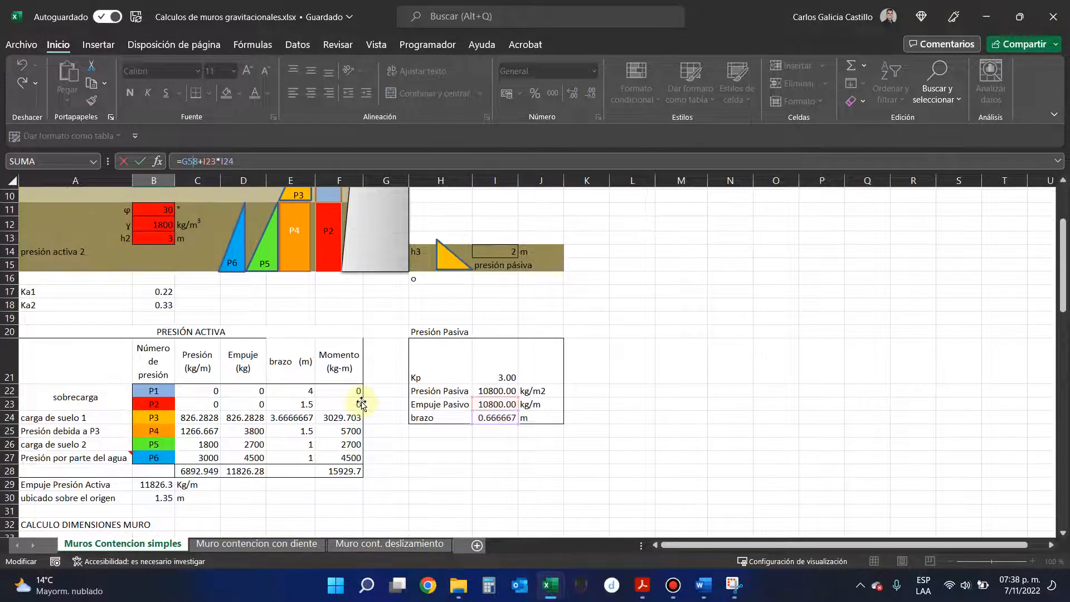
scroll(361, 402, down, 8)
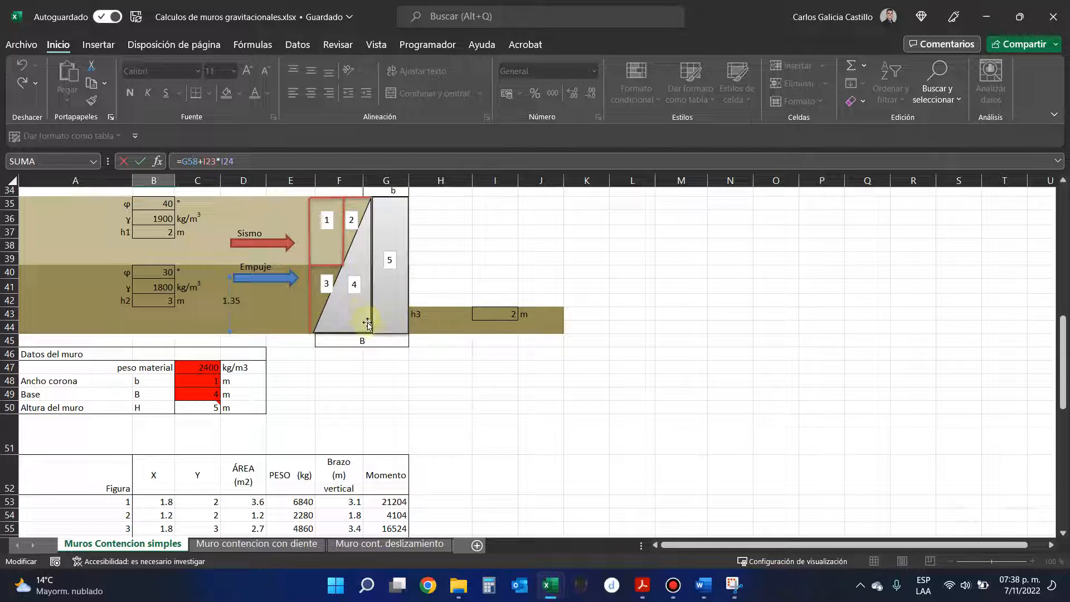
scroll(312, 293, up, 1)
key(Escape)
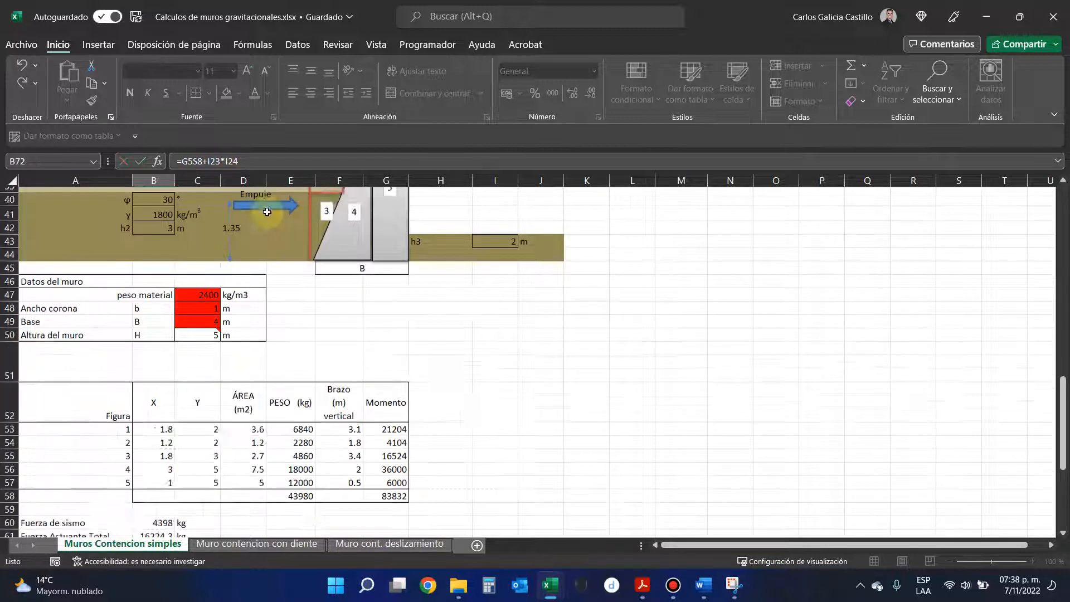
- Capture the wall diagram, bring up the marked-up capture in the Snipping Tool, and draw two downward blue weight arrows over the wall figures
scroll(296, 296, up, 7)
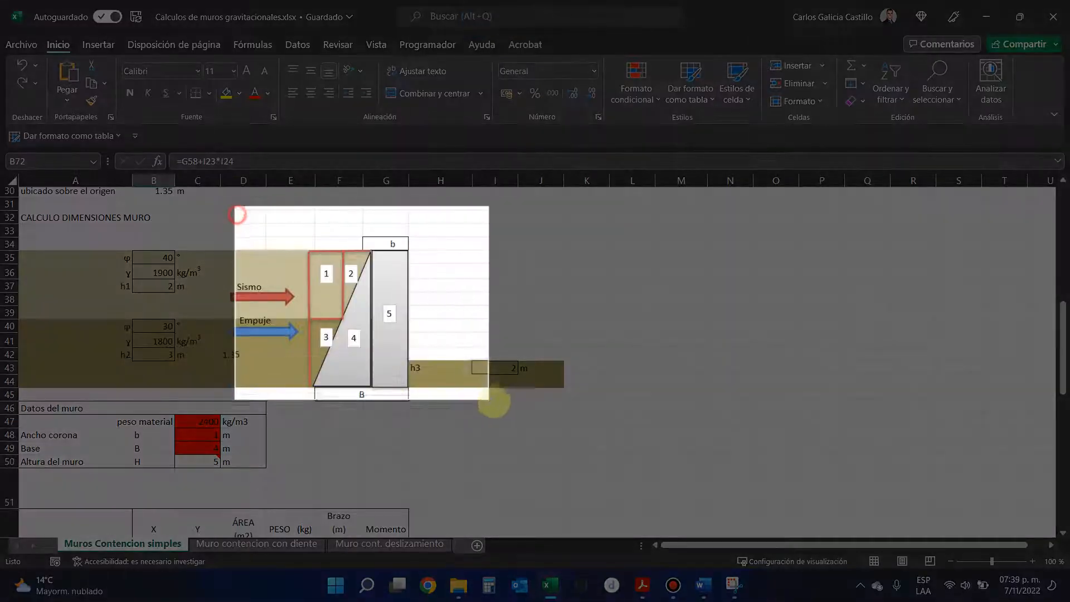
drag(494, 401, 497, 405)
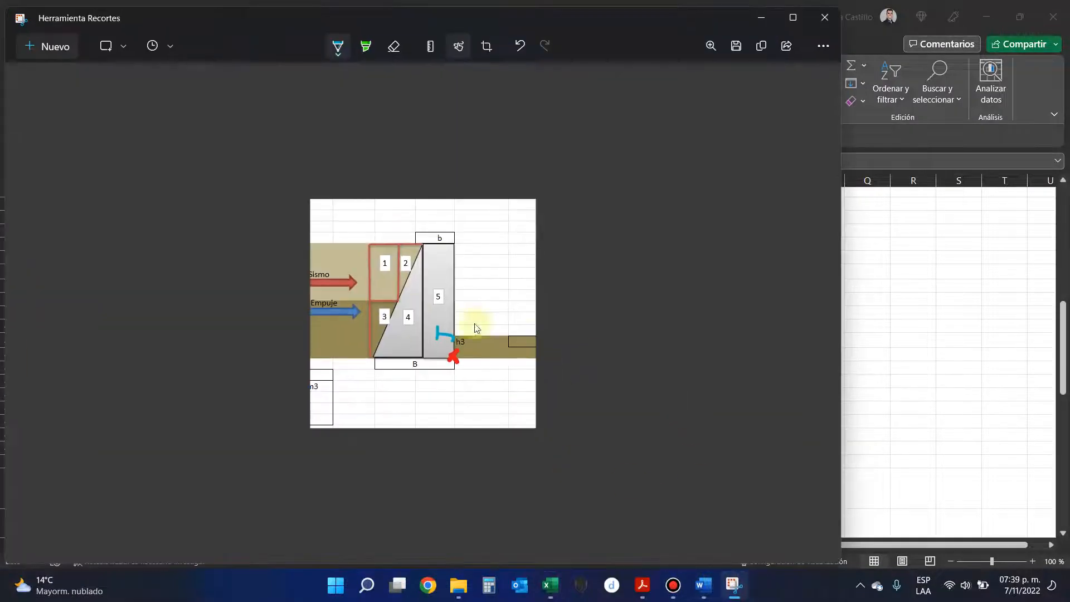
mouse_move(390, 252)
mouse_down()
mouse_move(397, 346)
mouse_move(400, 333)
mouse_up()
drag(422, 255, 420, 348)
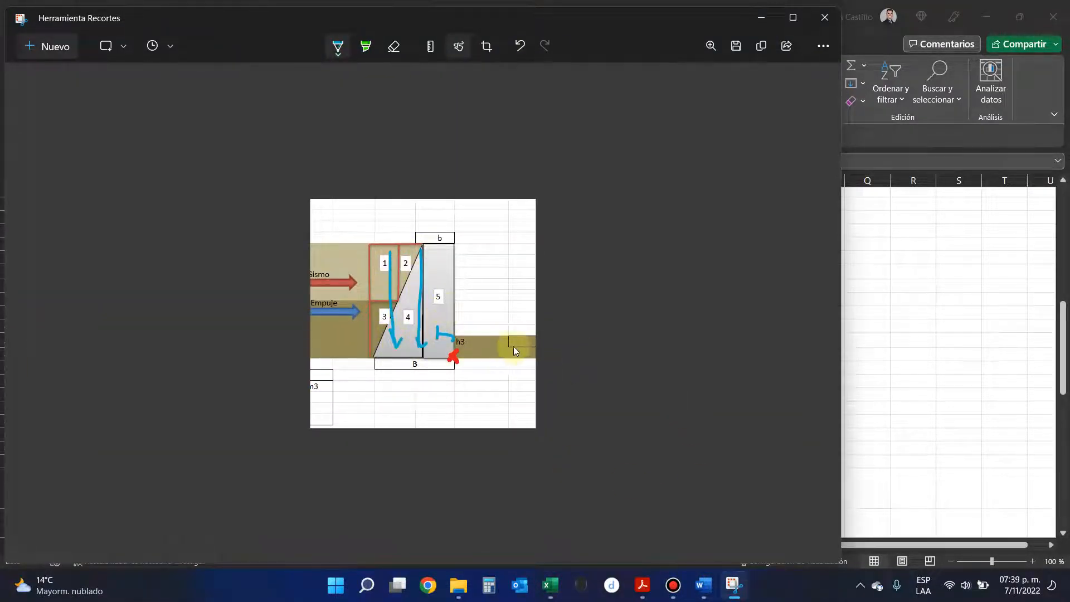
- Draw a counterclockwise curved arrow with a plus sign above the wall, add a mark beside the toe, and return to the workbook
mouse_move(516, 260)
mouse_down()
mouse_move(411, 228)
mouse_move(427, 223)
mouse_up()
mouse_move(511, 217)
mouse_down()
mouse_move(508, 199)
mouse_move(526, 210)
mouse_up()
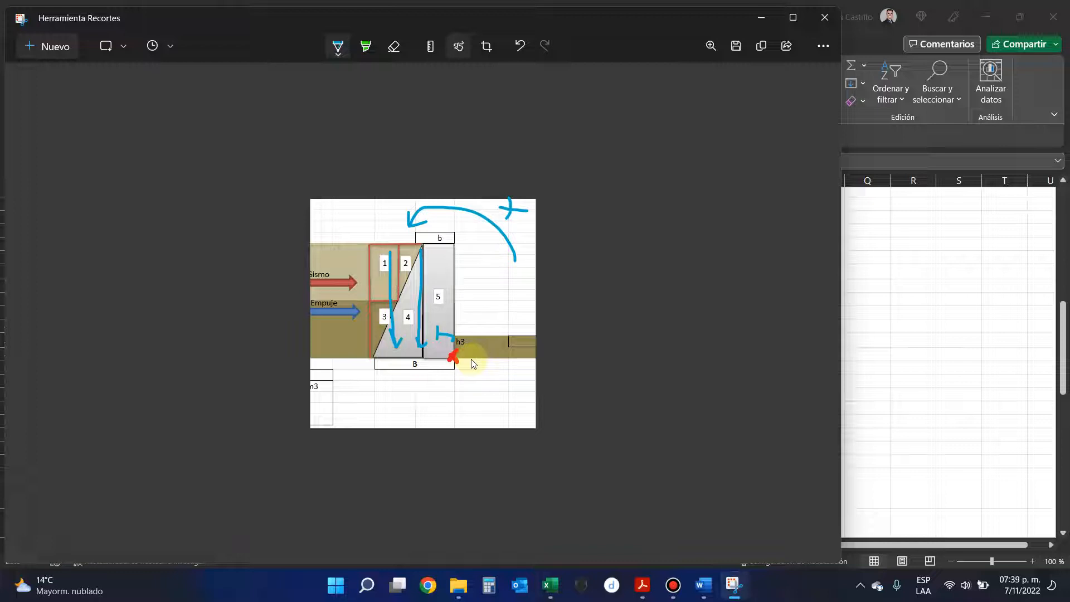
mouse_move(478, 354)
mouse_down()
mouse_move(487, 353)
mouse_move(476, 343)
mouse_up()
click(761, 18)
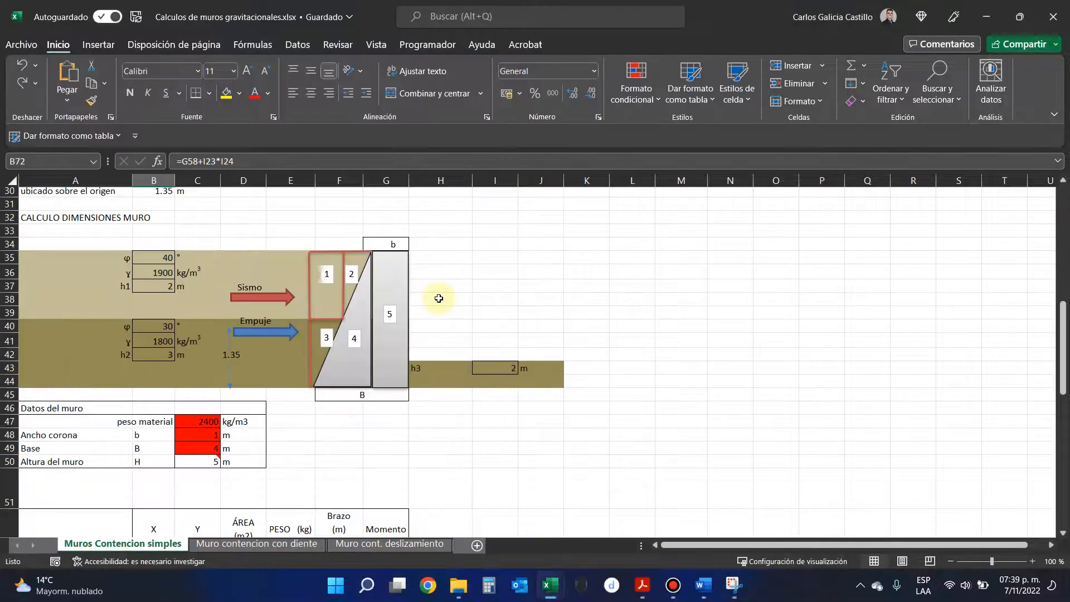
- Trace the Mr formula in B72 to the moment total in G58 and the passive thrust and arm in I23 and I24
scroll(438, 298, down, 9)
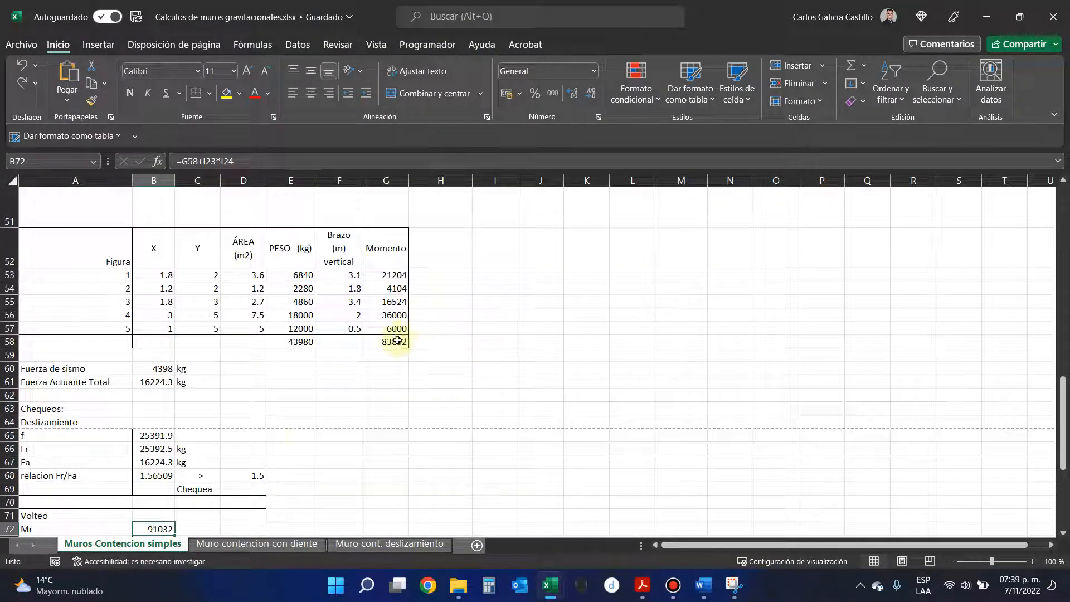
click(184, 161)
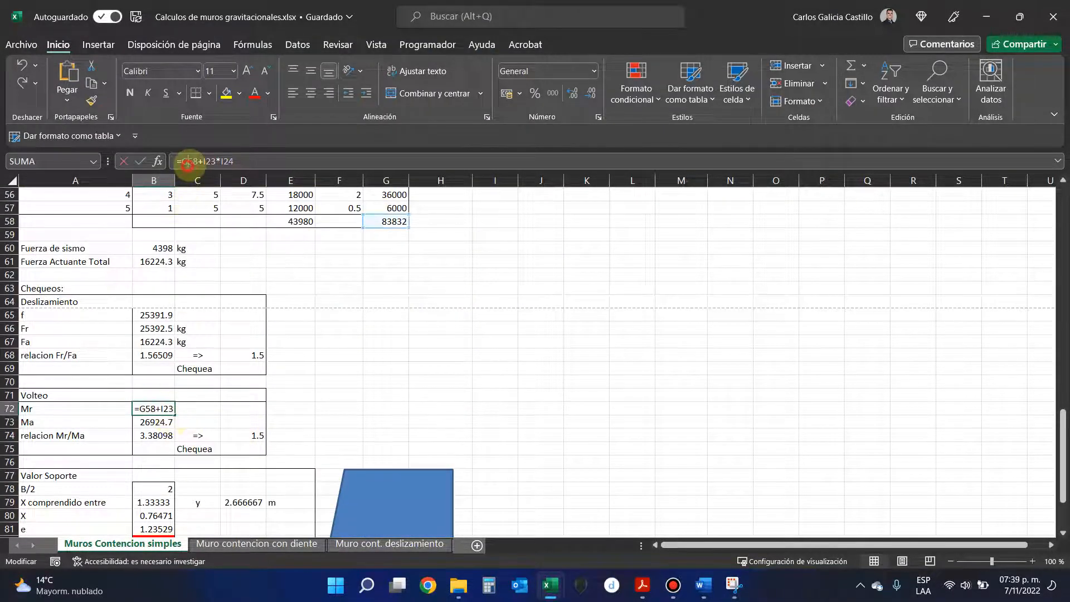
scroll(286, 278, up, 3)
scroll(340, 297, up, 1)
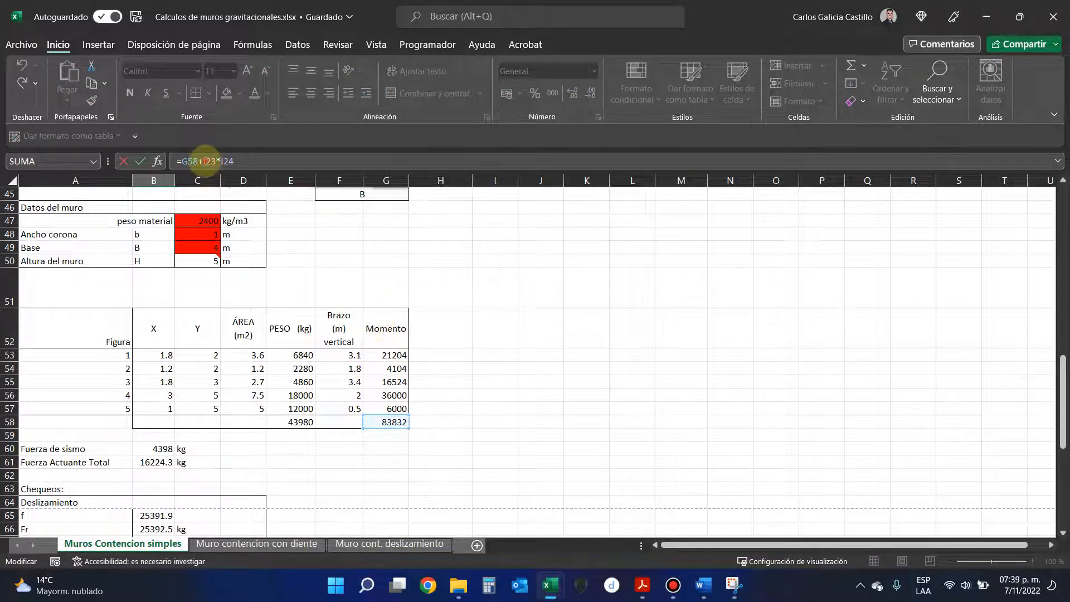
drag(205, 161, 234, 161)
scroll(277, 226, up, 11)
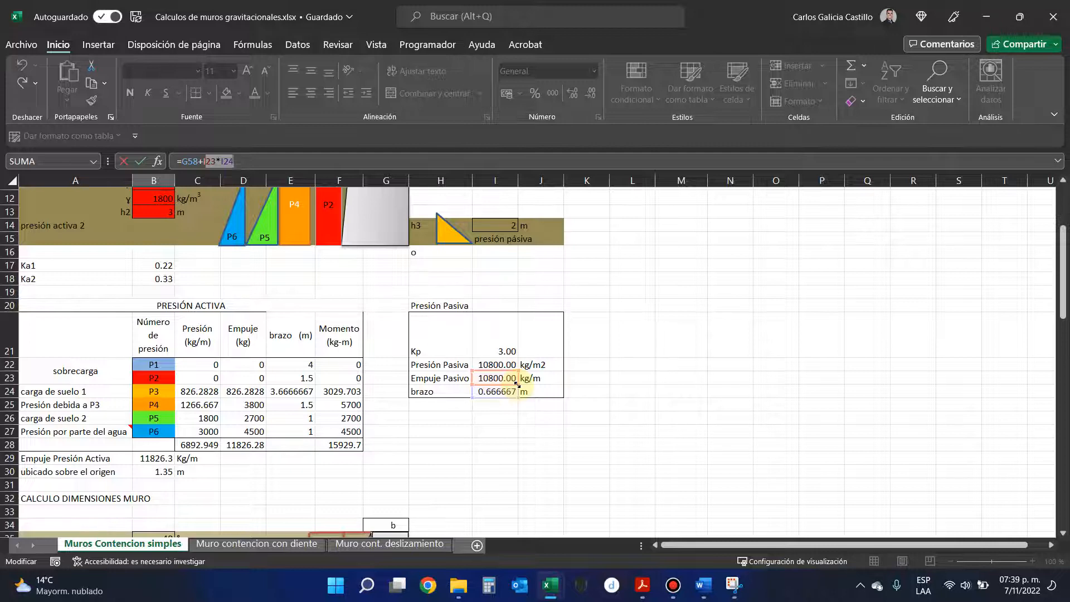
key(Escape)
- Check the passive pressure arm's formula in I24 and trace it to the height h3 in I14
scroll(513, 388, up, 12)
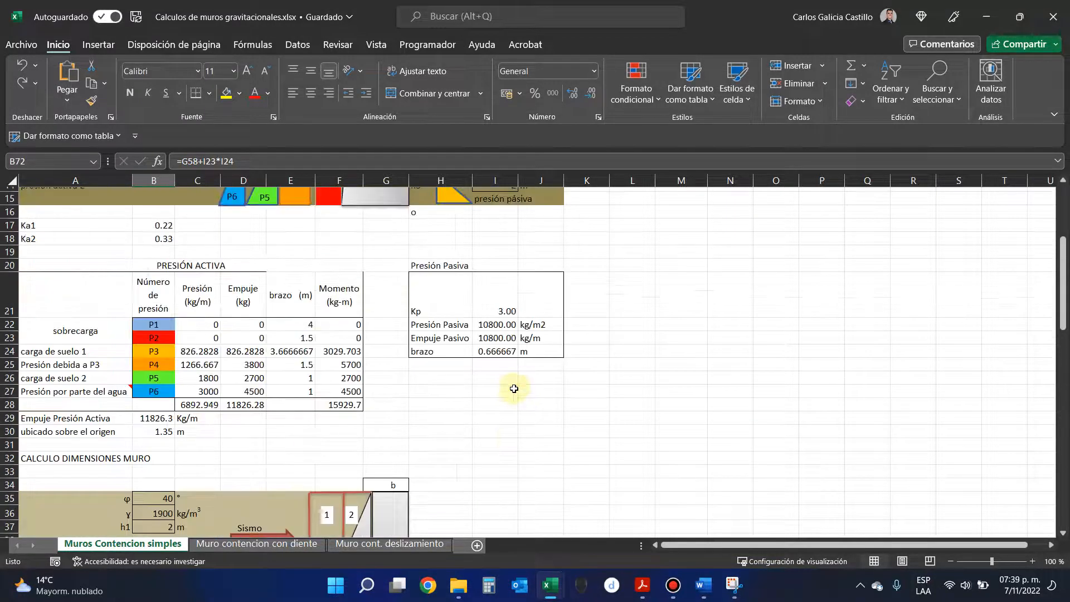
scroll(513, 388, up, 3)
click(501, 472)
click(229, 166)
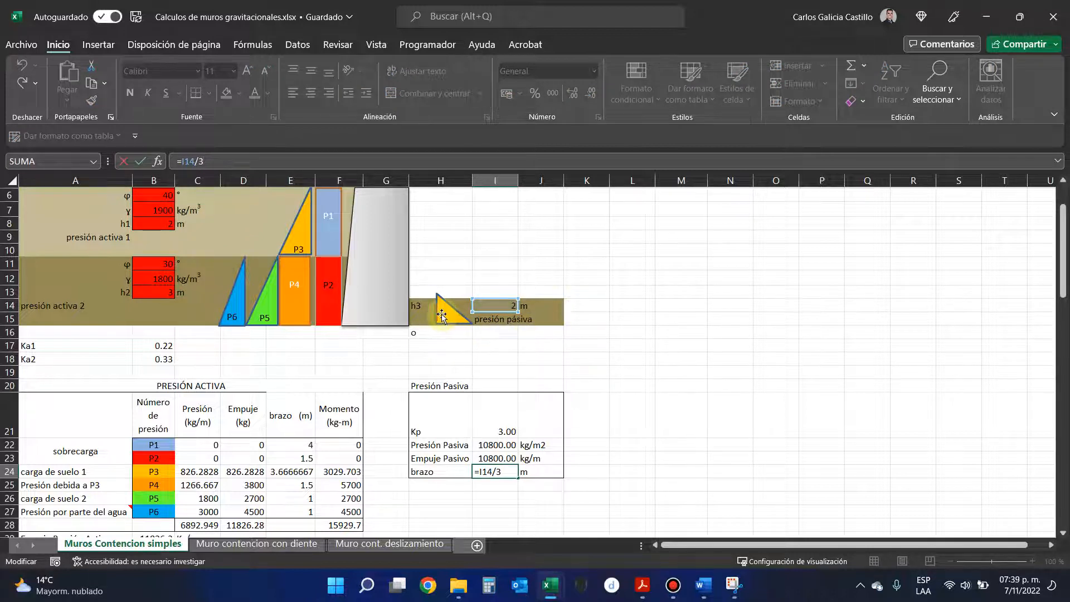
key(Escape)
- Recheck the Mr formula in the overturning check and enter the unit kg-m beside its value
scroll(437, 337, down, 17)
scroll(438, 337, up, 4)
scroll(438, 341, up, 9)
scroll(375, 385, down, 12)
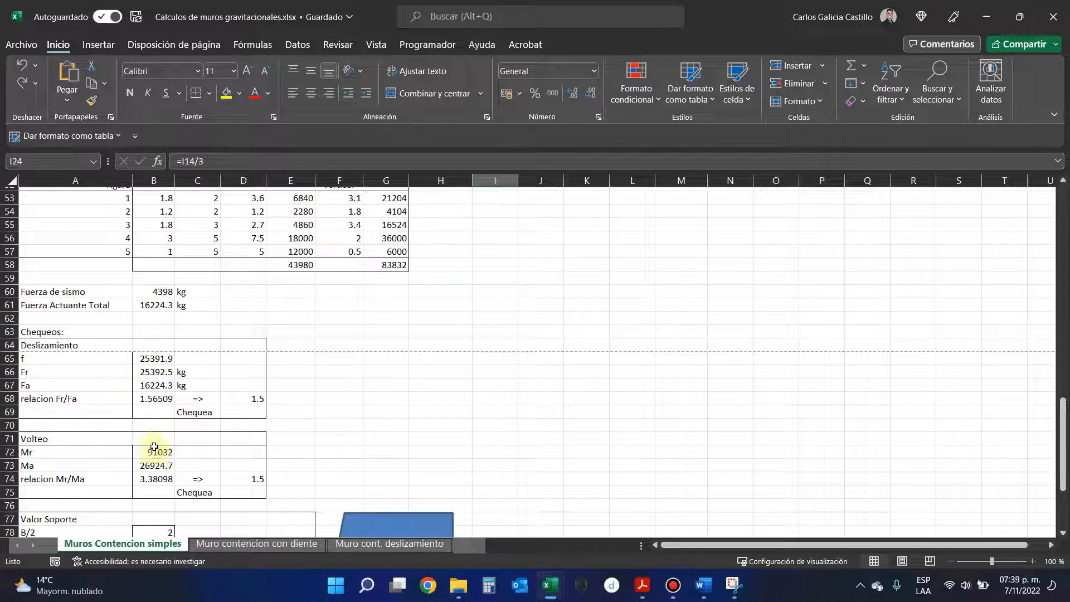
click(154, 446)
key(F2)
key(Escape)
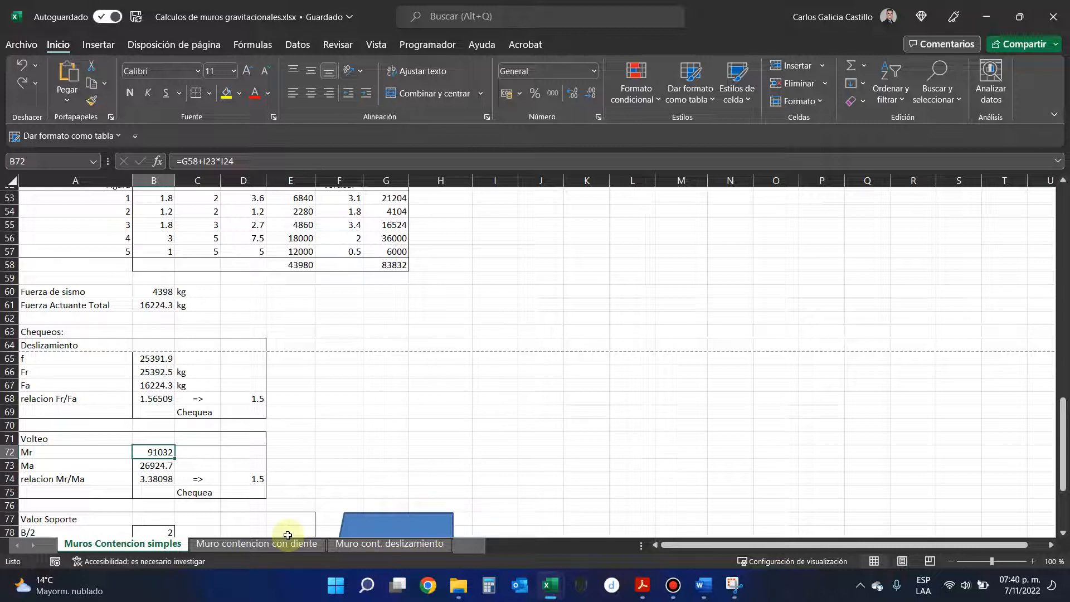
key(Right)
text(kg)
text(/)
key(BackSpace)
text(-m)
key(Return)
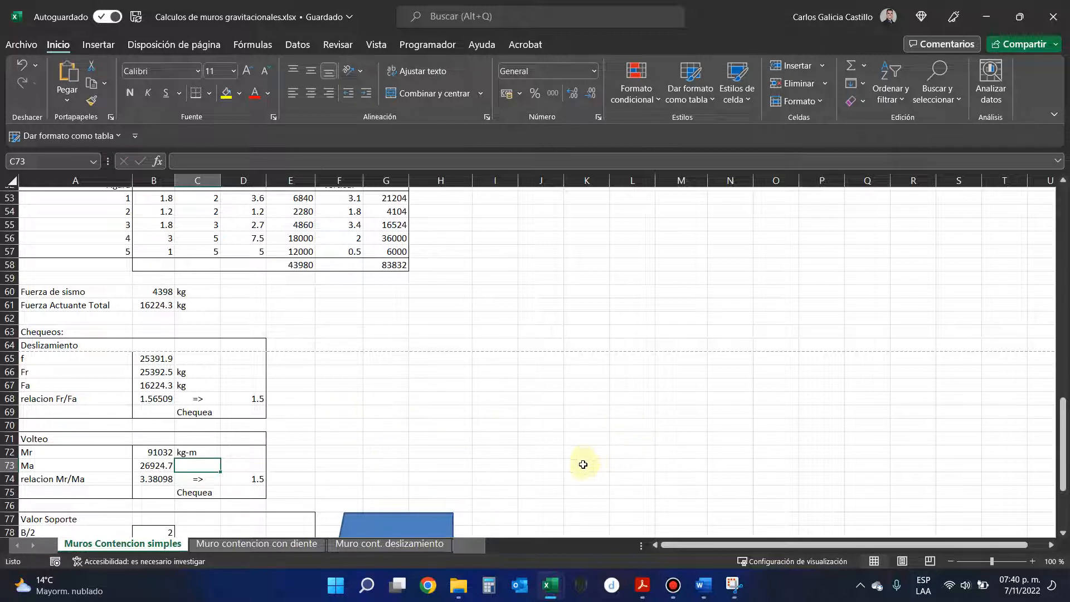
- Select the Ma value in B73 and review the active pressure diagram and the seismic and thrust arrows acting on the wall
click(148, 466)
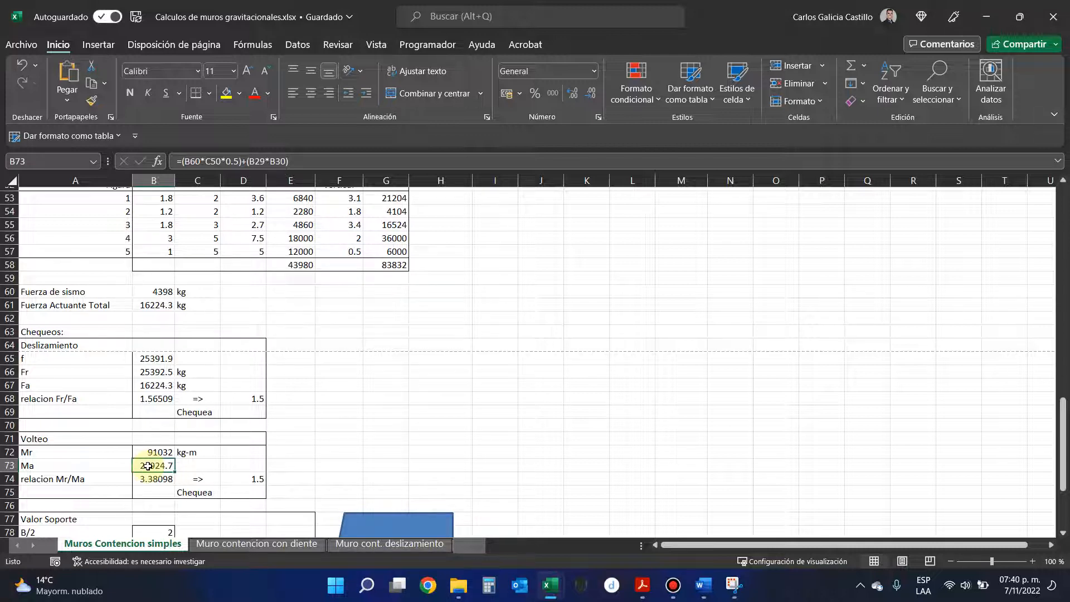
scroll(178, 446, up, 15)
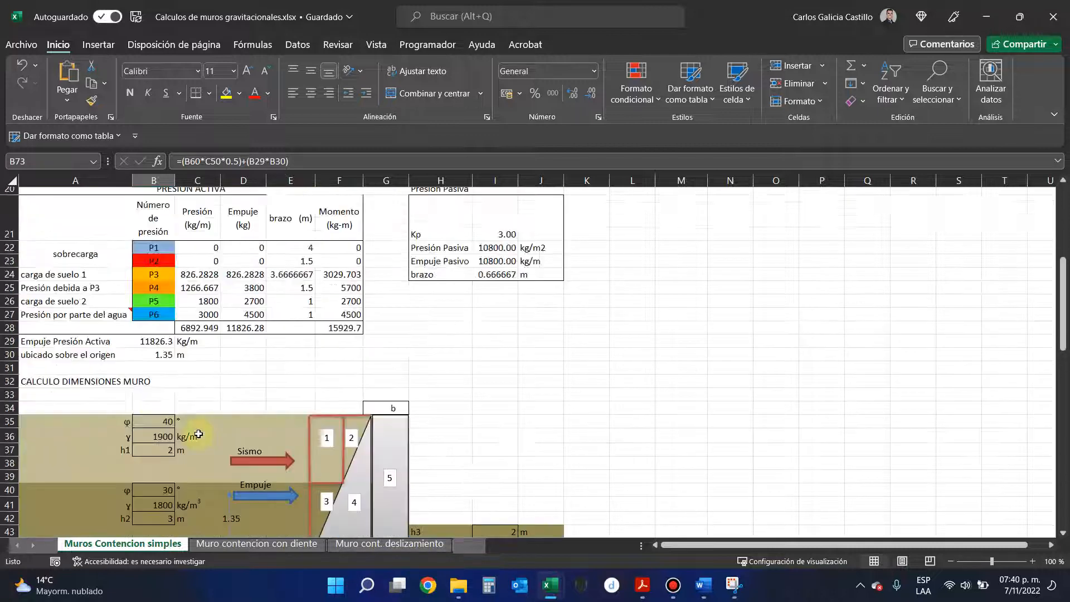
scroll(234, 357, up, 3)
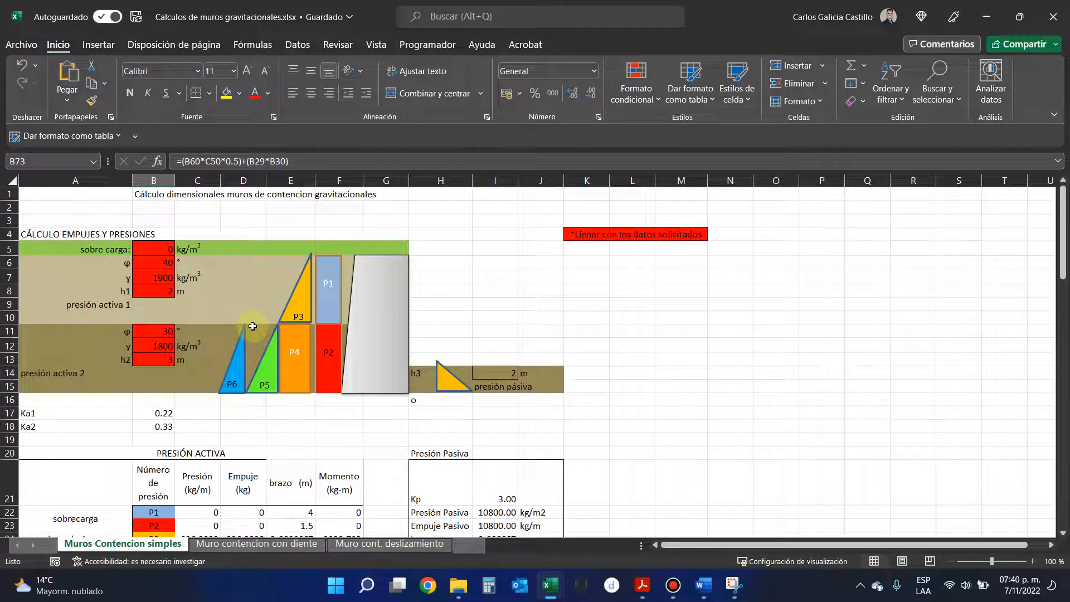
scroll(257, 329, down, 4)
scroll(257, 329, down, 4)
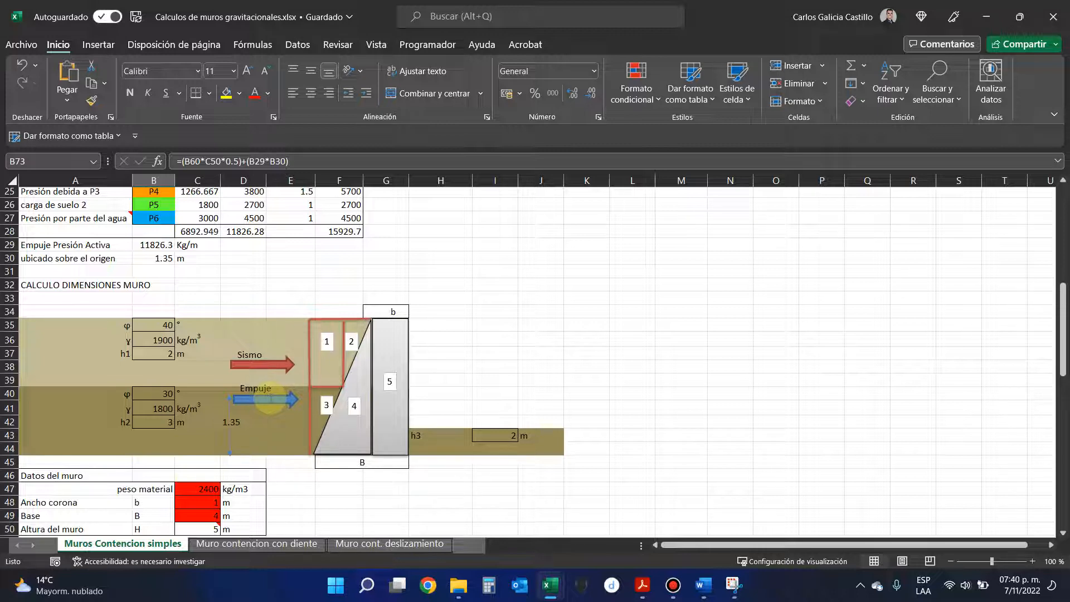
scroll(262, 404, down, 7)
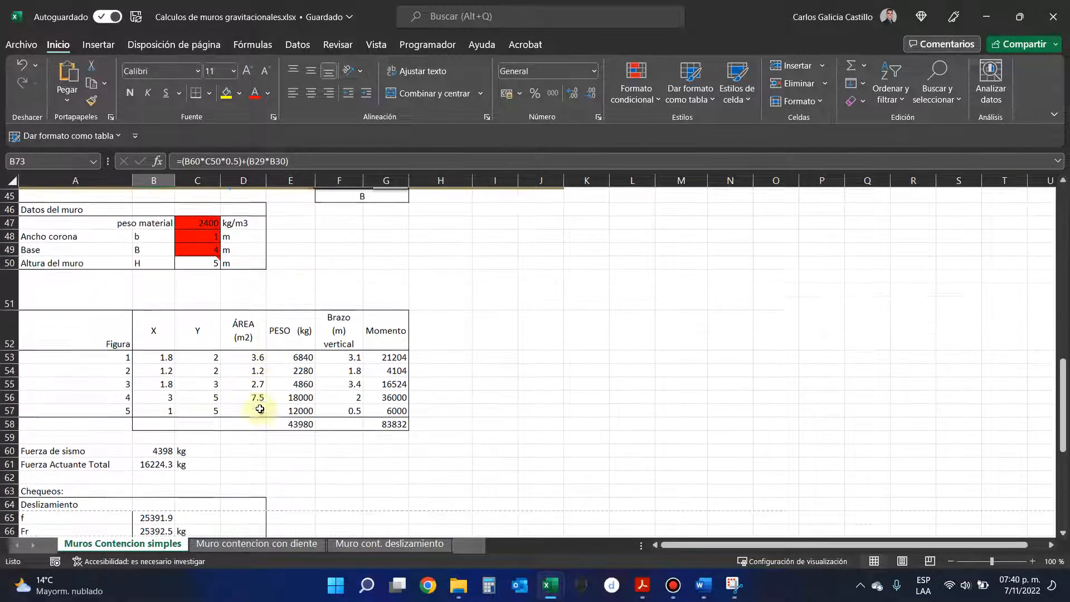
- Check the seismic force formula in B60, which multiplies the weight total in E58 by 0.1
click(139, 436)
click(226, 162)
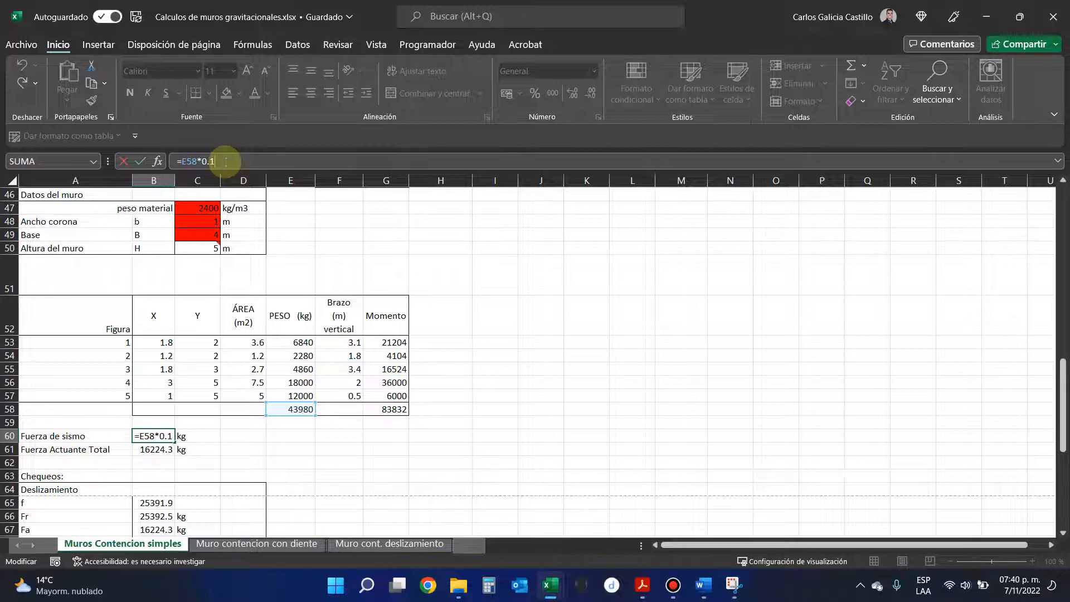
click(141, 161)
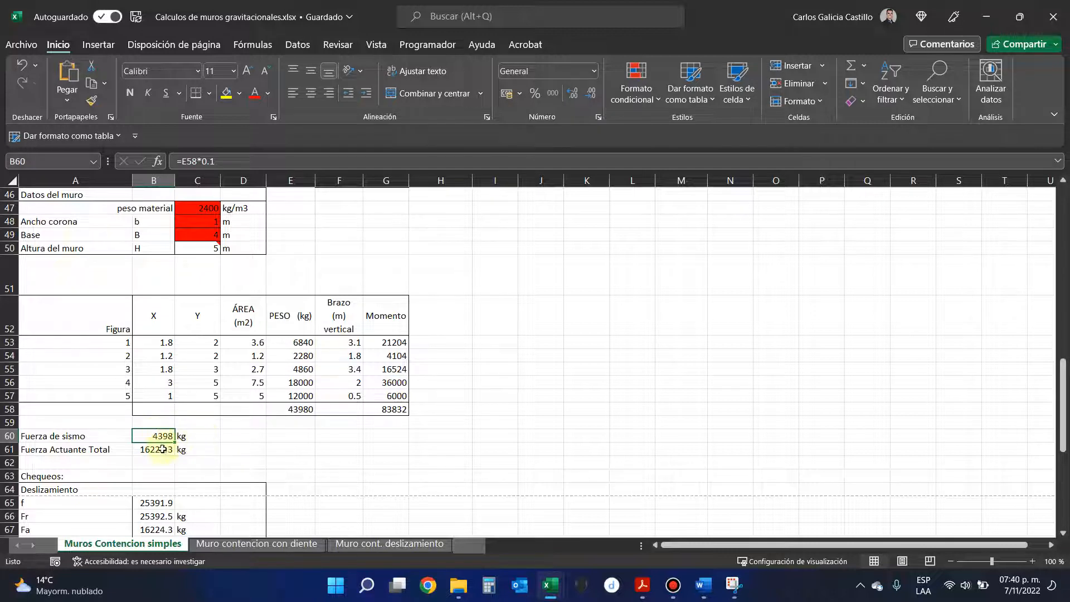
- Trace the total acting force formula in B61 to the active thrust in B29 and the seismic force in B60
click(156, 449)
click(196, 161)
scroll(261, 434, up, 4)
scroll(261, 435, up, 4)
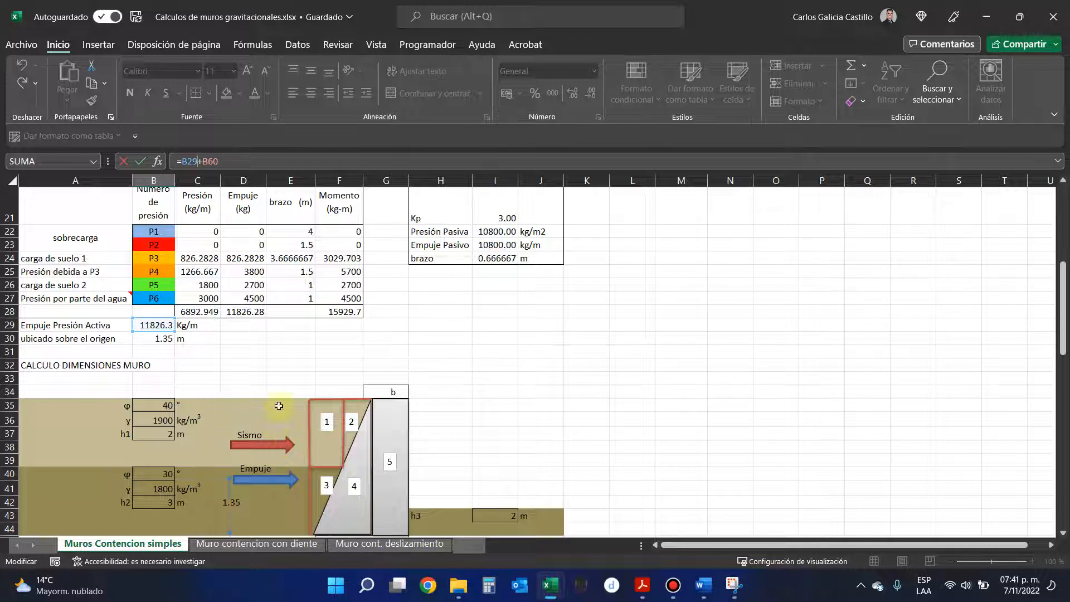
scroll(274, 415, down, 1)
scroll(274, 415, down, 2)
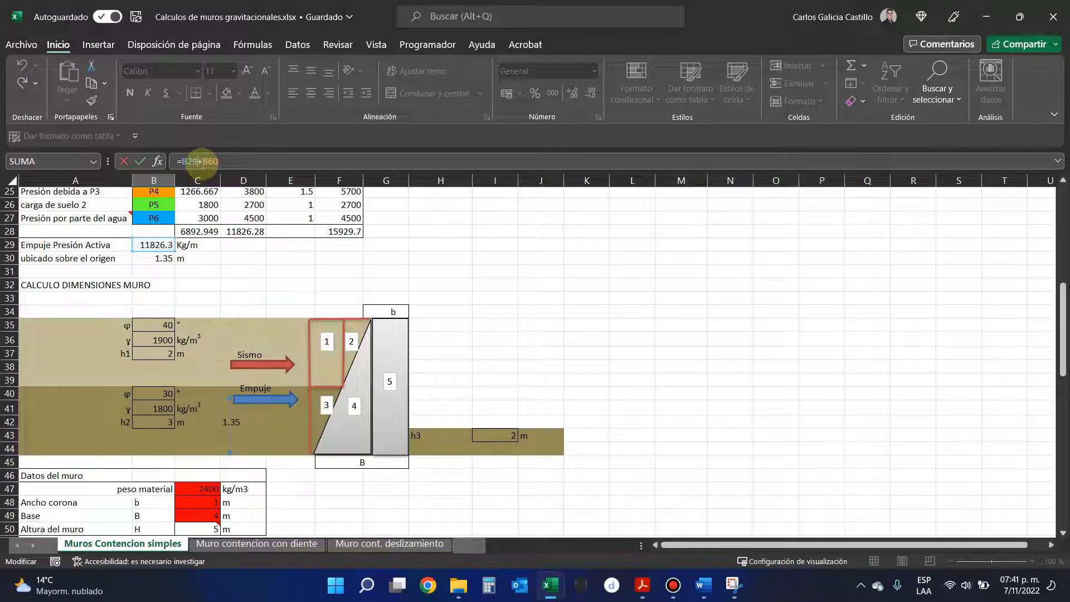
scroll(275, 208, down, 3)
scroll(279, 210, up, 4)
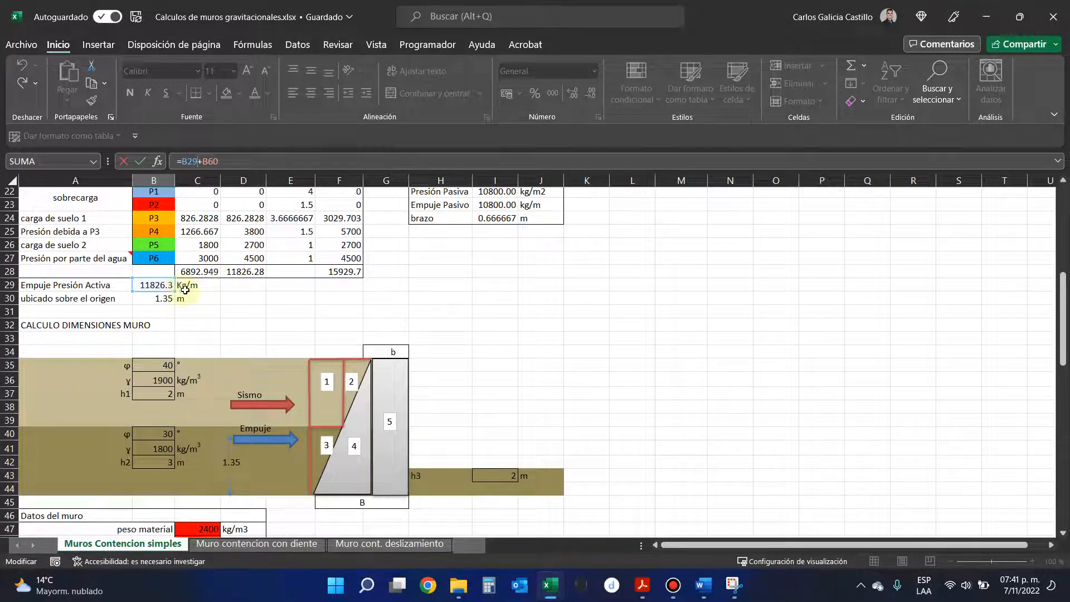
key(Escape)
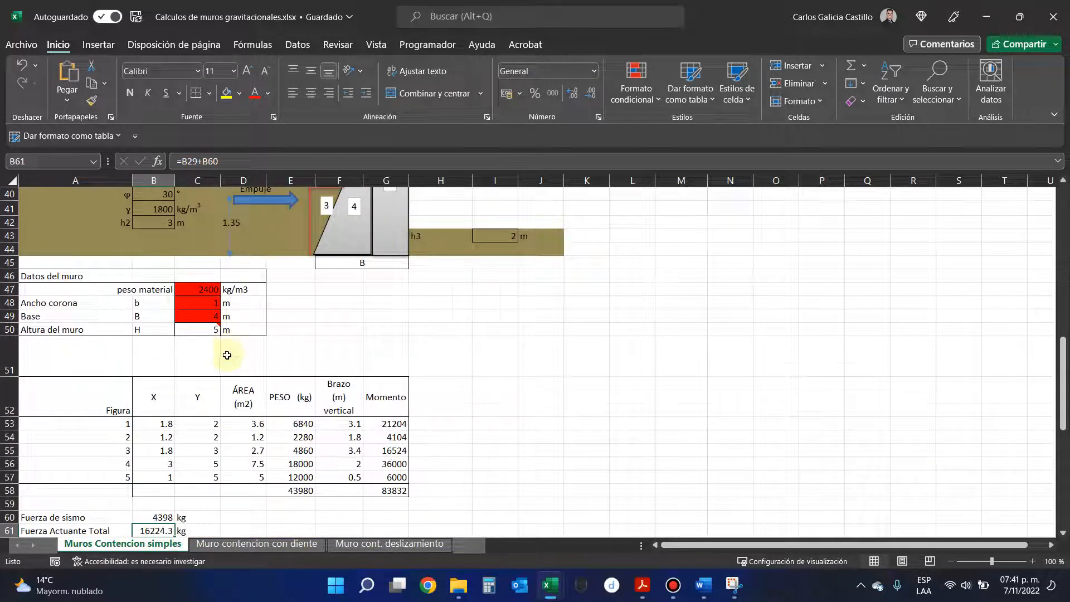
- Trace the Ma formula in B73 to the seismic force, half the wall height, the active thrust and its height above the origin
scroll(225, 353, down, 2)
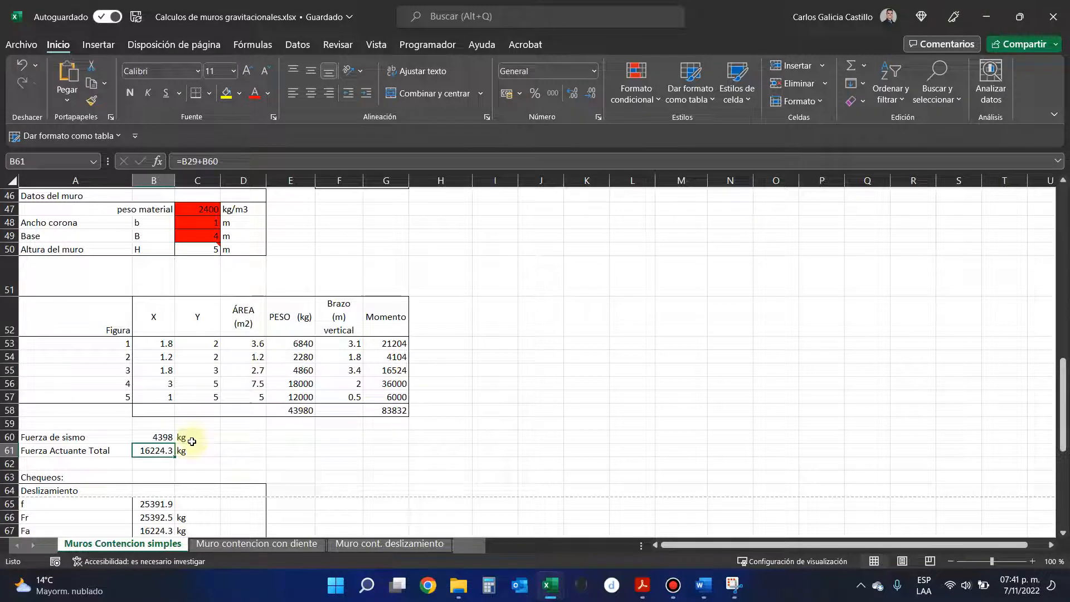
scroll(179, 446, down, 2)
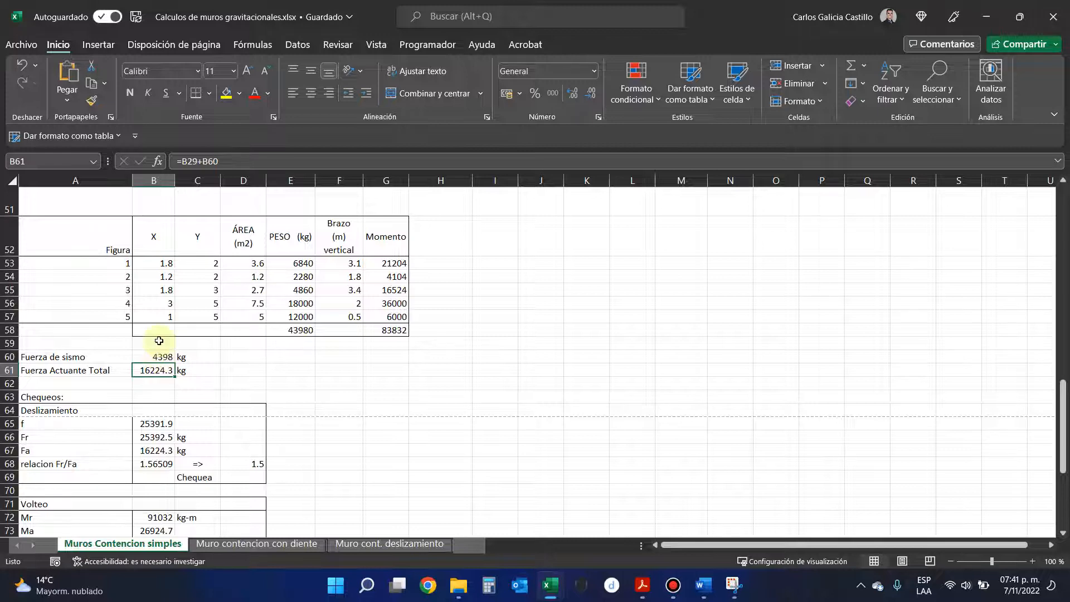
scroll(201, 429, up, 1)
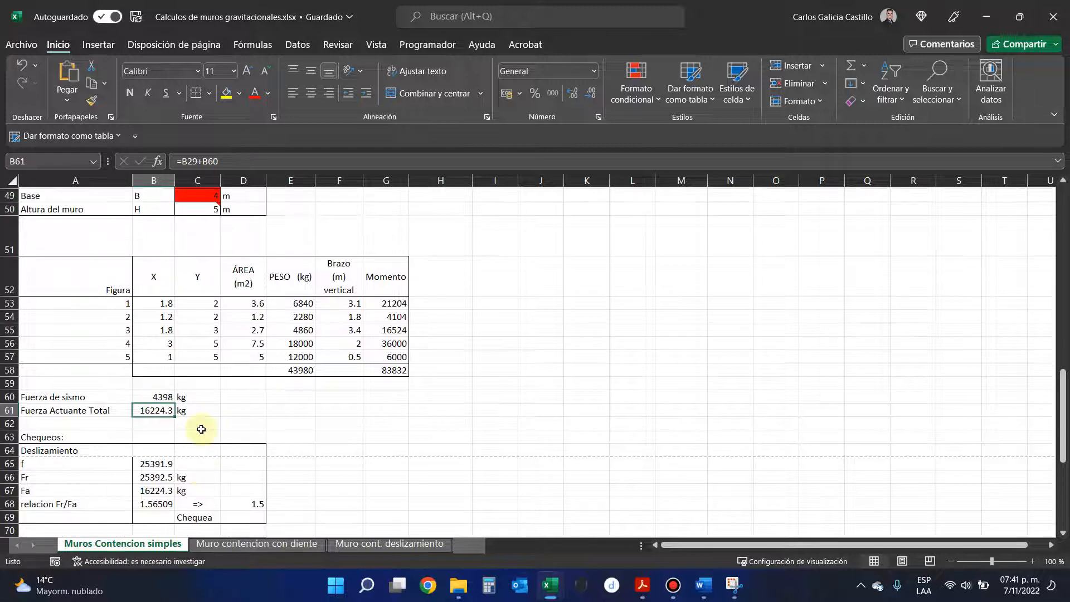
scroll(201, 429, down, 3)
click(155, 450)
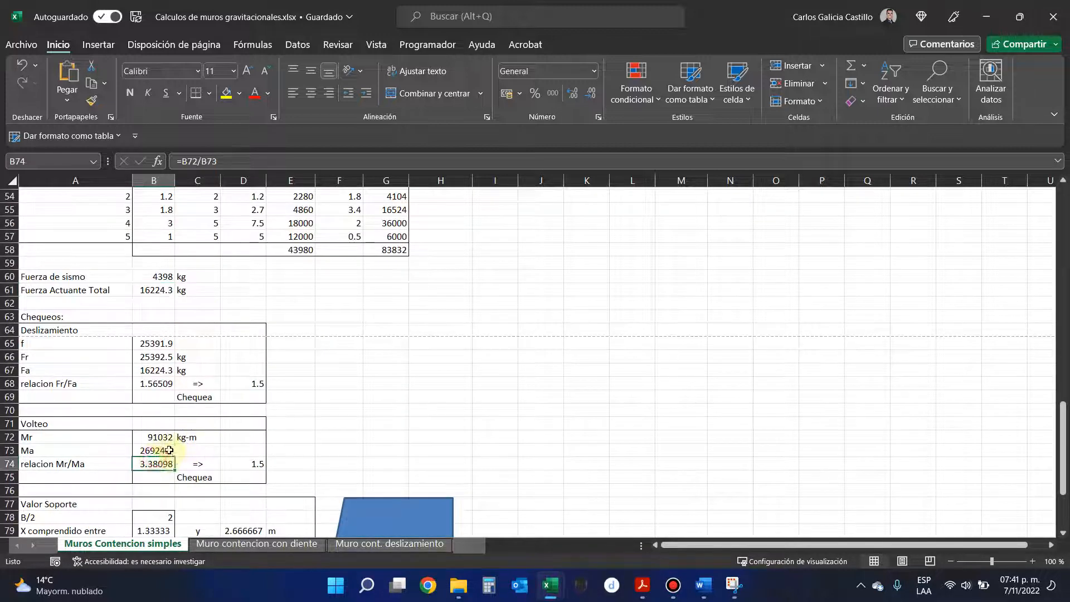
click(213, 161)
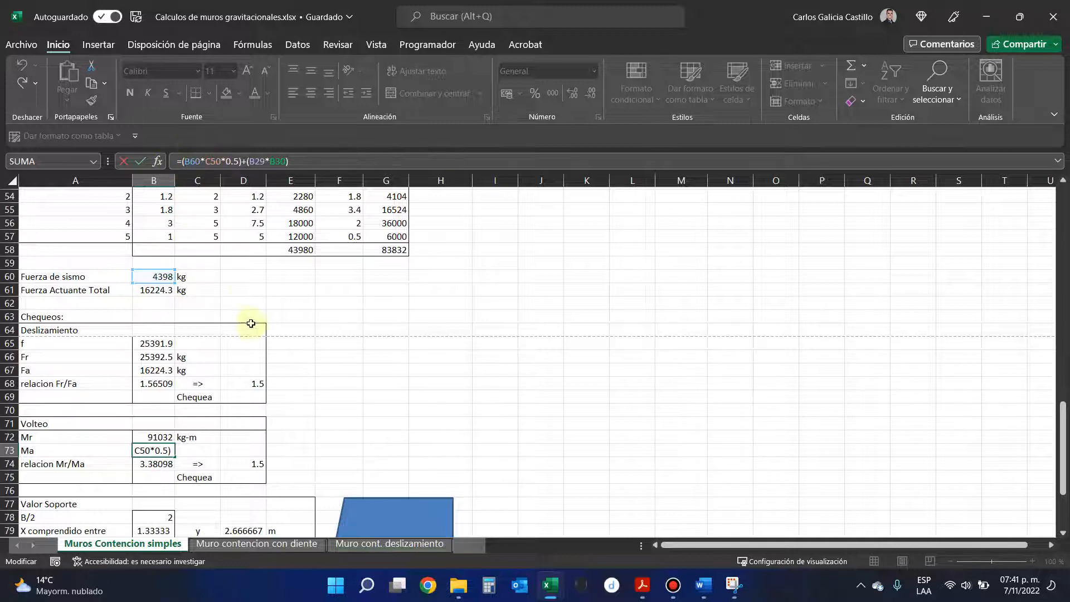
scroll(251, 287, up, 5)
scroll(234, 337, up, 4)
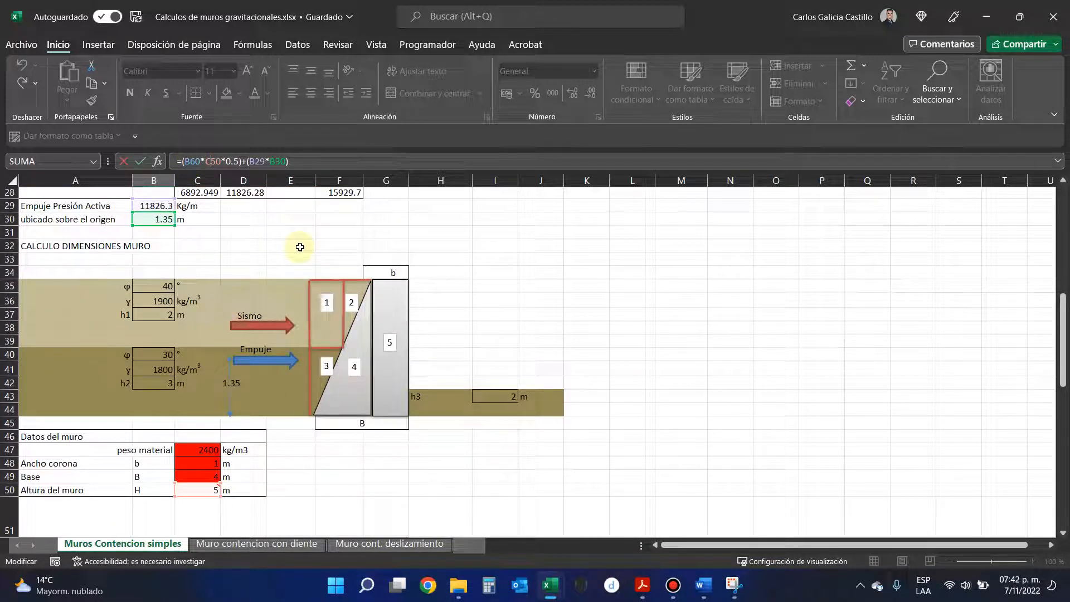
scroll(278, 467, down, 1)
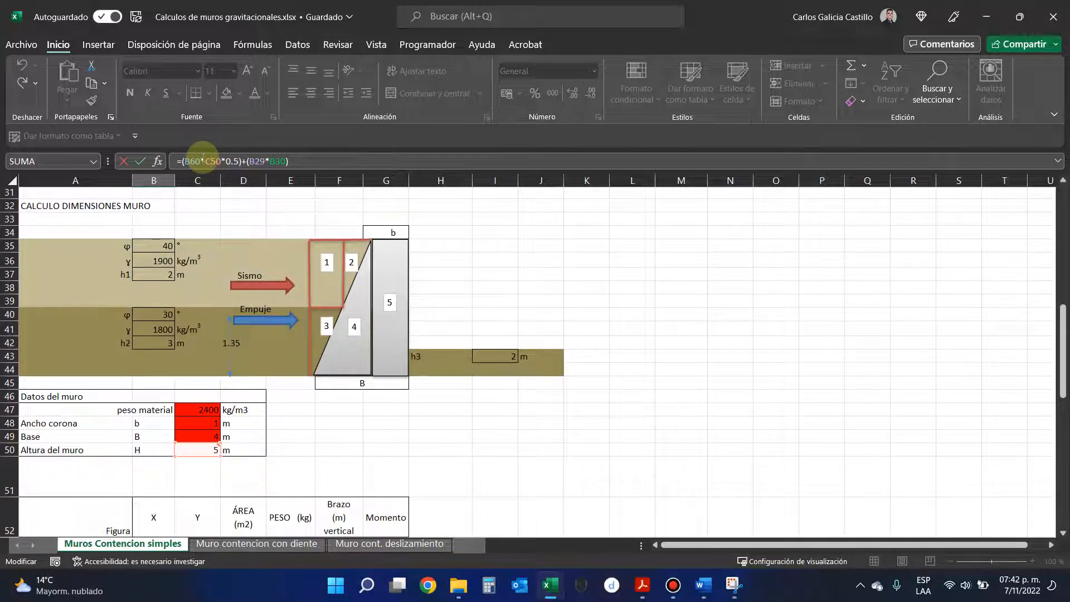
scroll(261, 377, down, 7)
scroll(262, 376, up, 10)
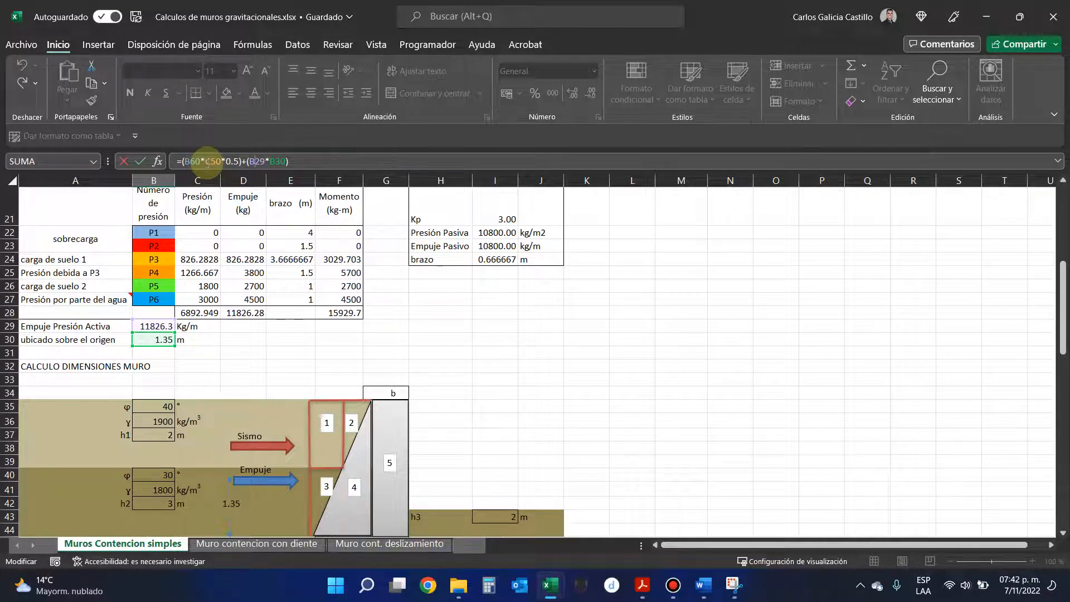
- Rewrite the Ma formula in B73 as =(B60+B29)*B30, checking the seismic force, active thrust and lever arm cells it references
drag(201, 161, 250, 163)
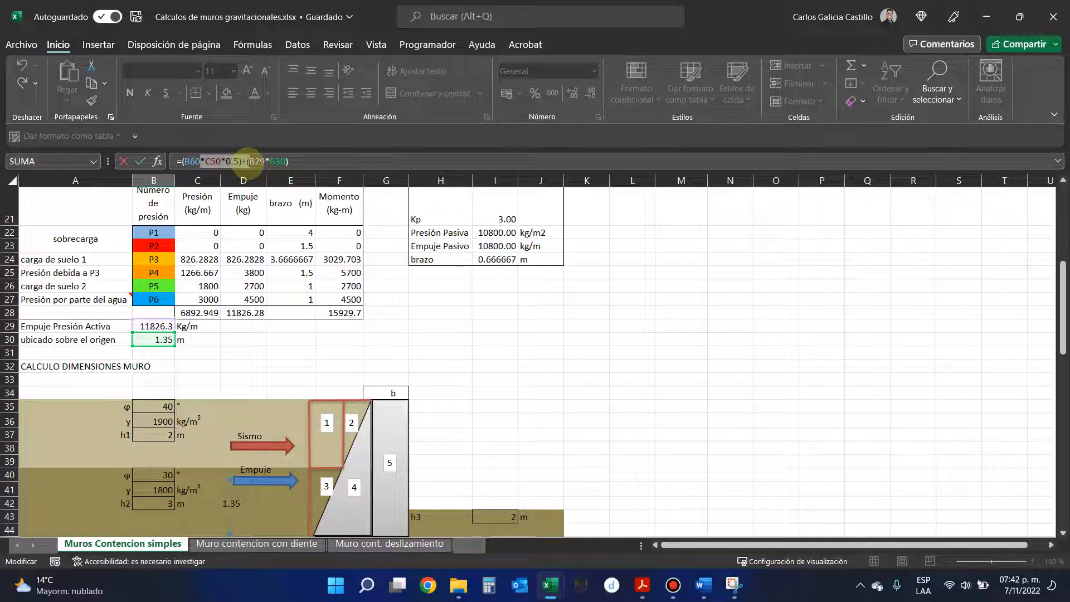
text(+)
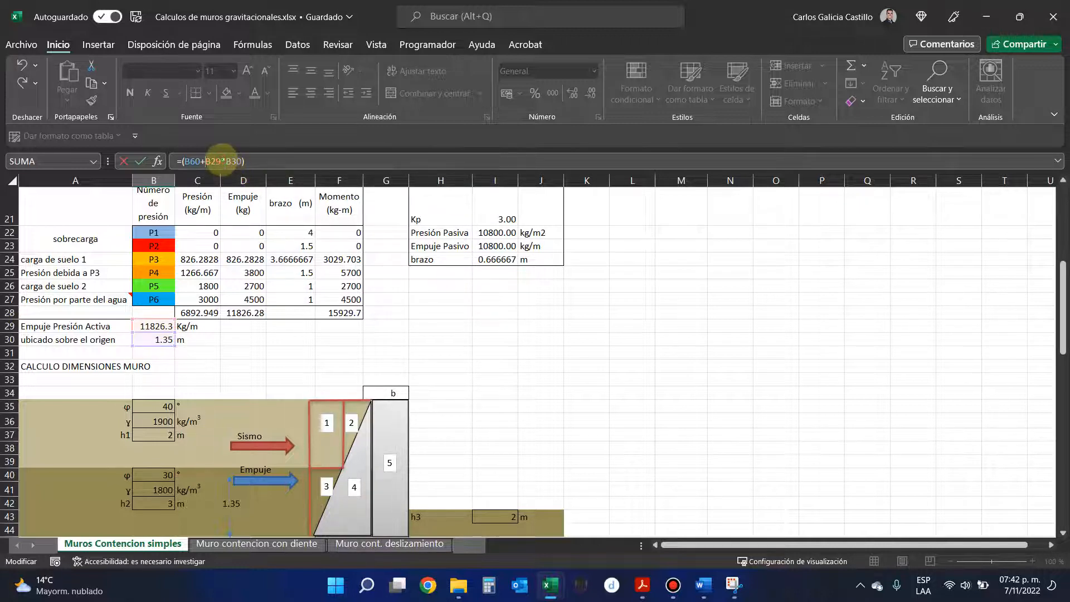
click(222, 161)
text())
scroll(176, 301, down, 2)
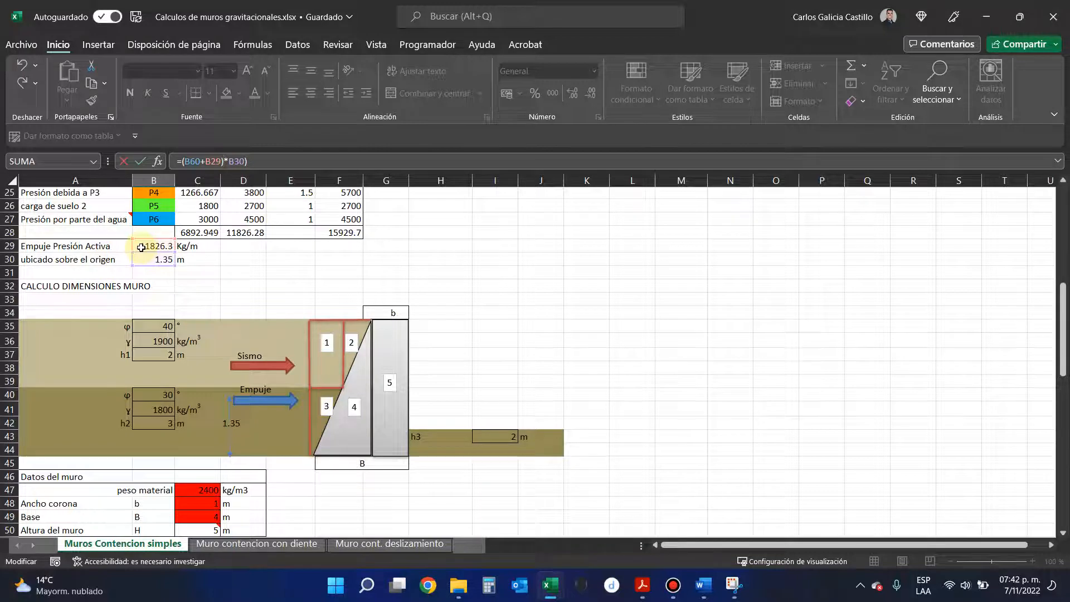
scroll(151, 251, down, 8)
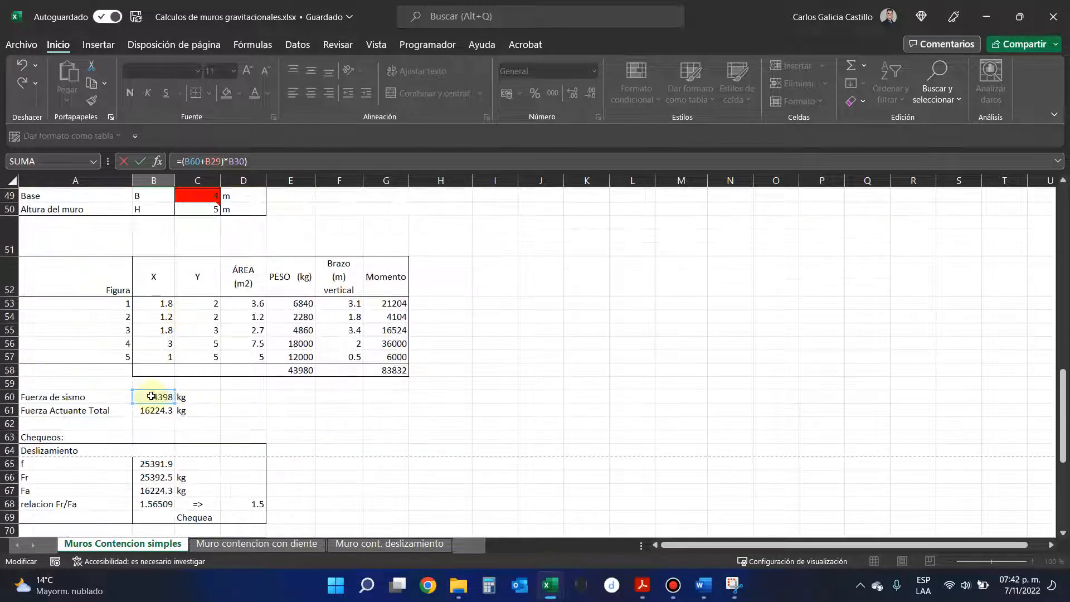
click(255, 161)
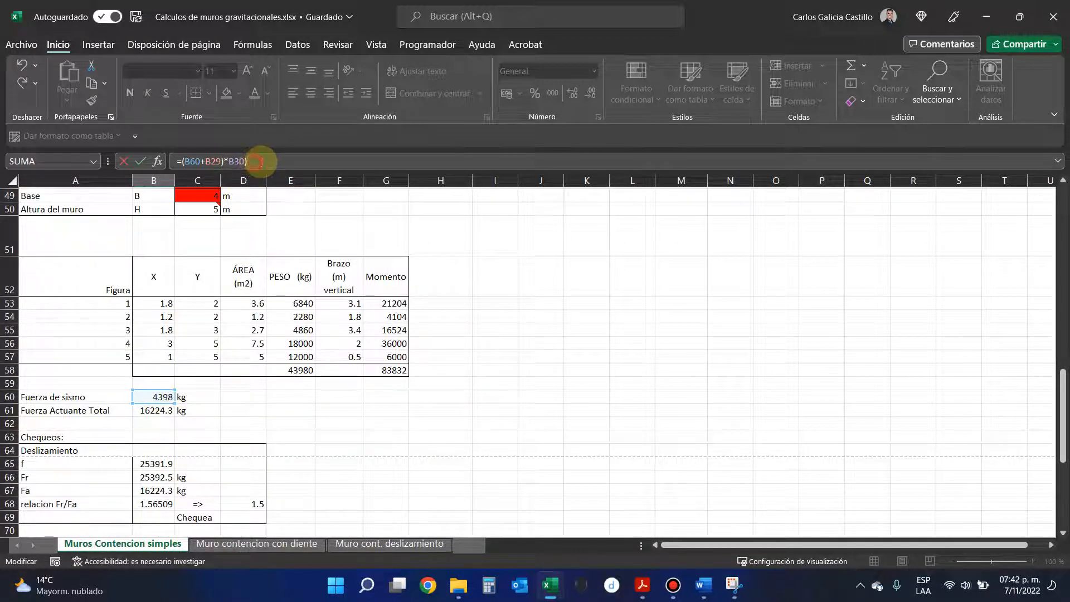
scroll(278, 342, up, 9)
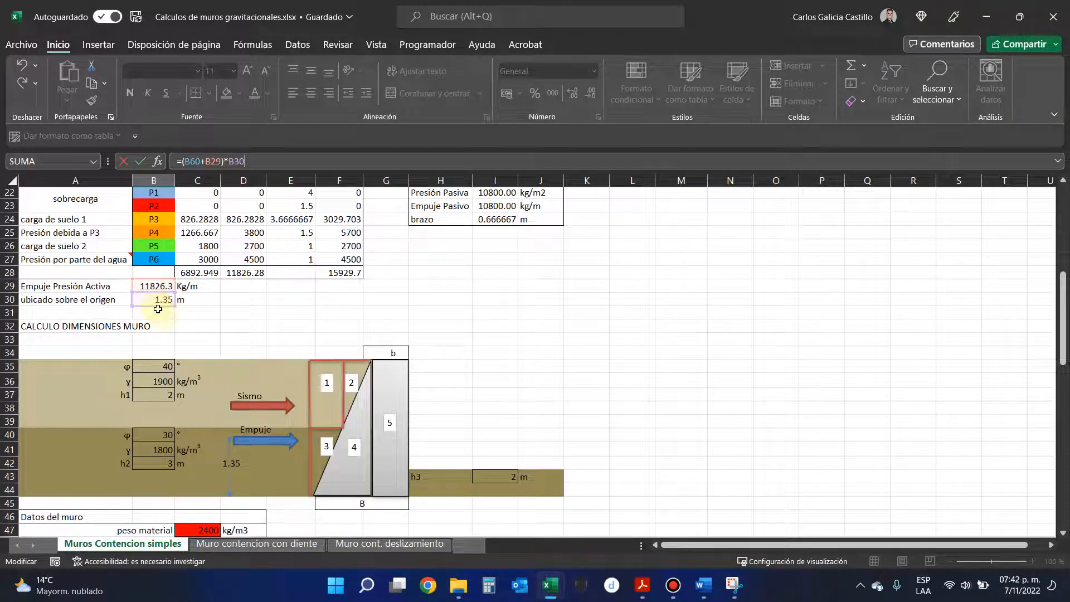
scroll(163, 315, down, 10)
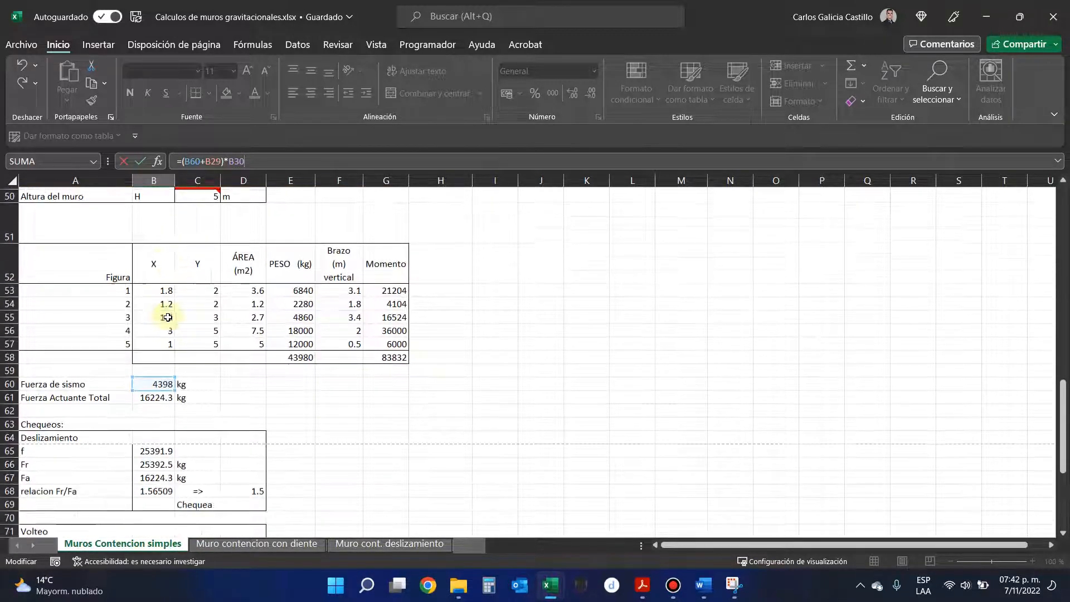
- Capture the Ma formula together with the seismic force rows, paste the image into the Word document, and return to enter the formula in Excel
scroll(171, 319, down, 1)
key(super+shift+s)
drag(2, 137, 326, 348)
click(703, 585)
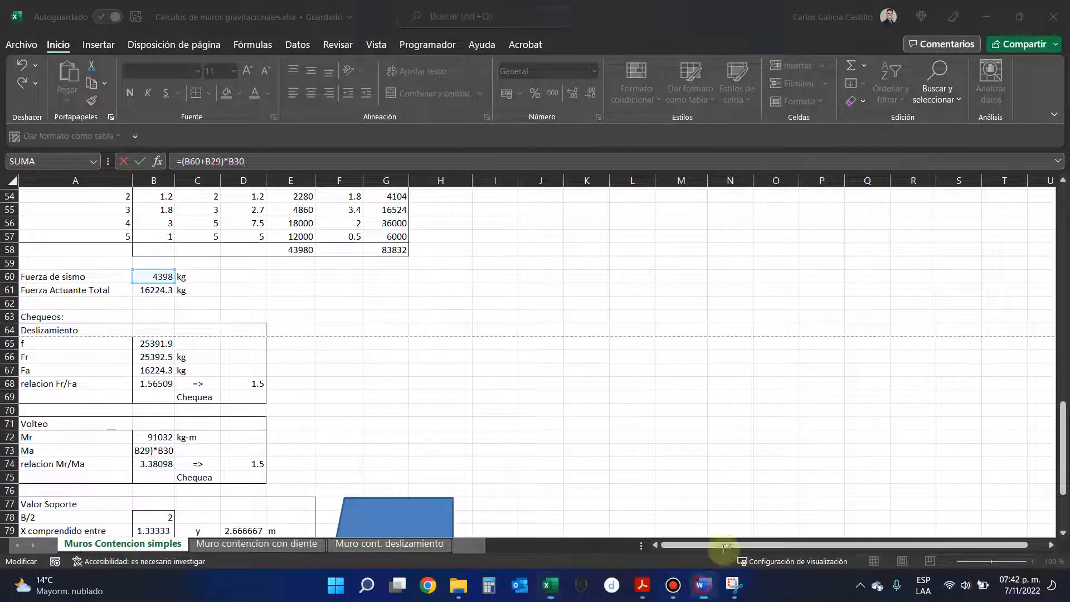
key(ctrl+v)
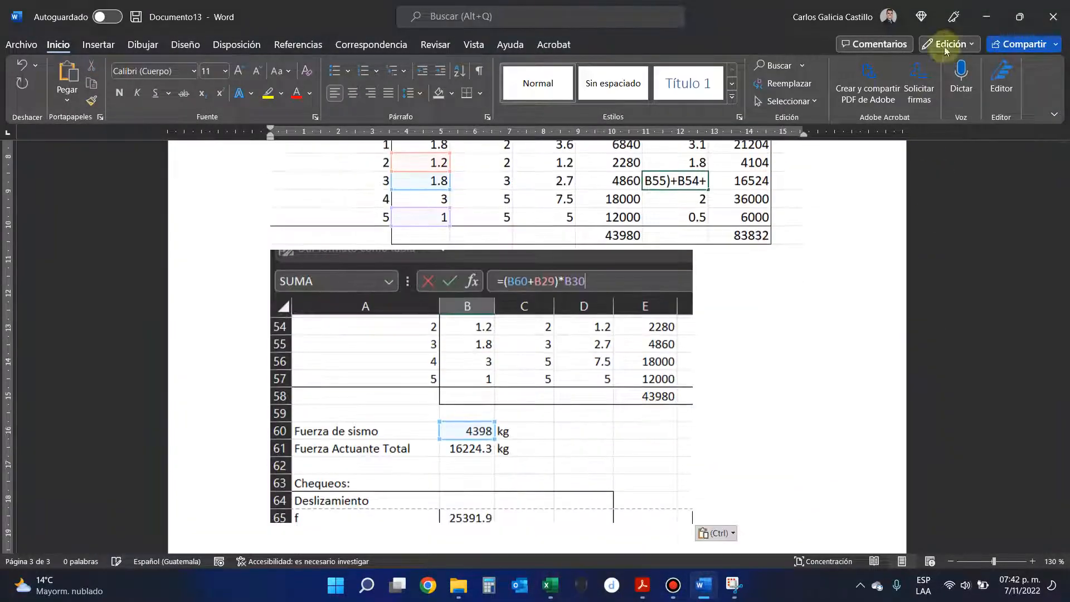
click(982, 5)
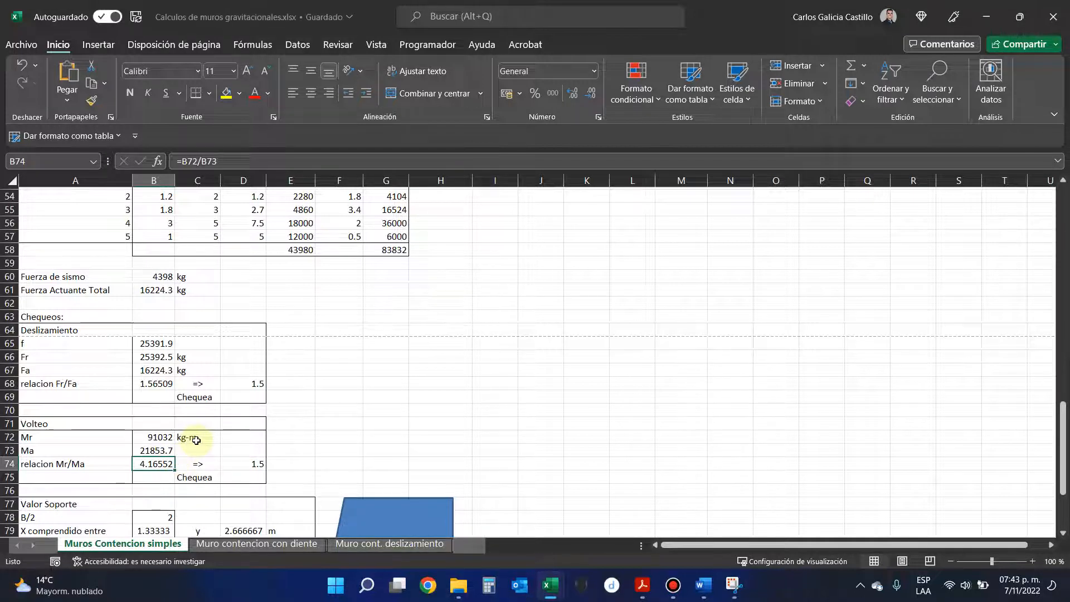
- Check the Mr formula in B72 and trace the Mr/Ma ratio formula in B74 to its two moments
key(Up)
key(Up)
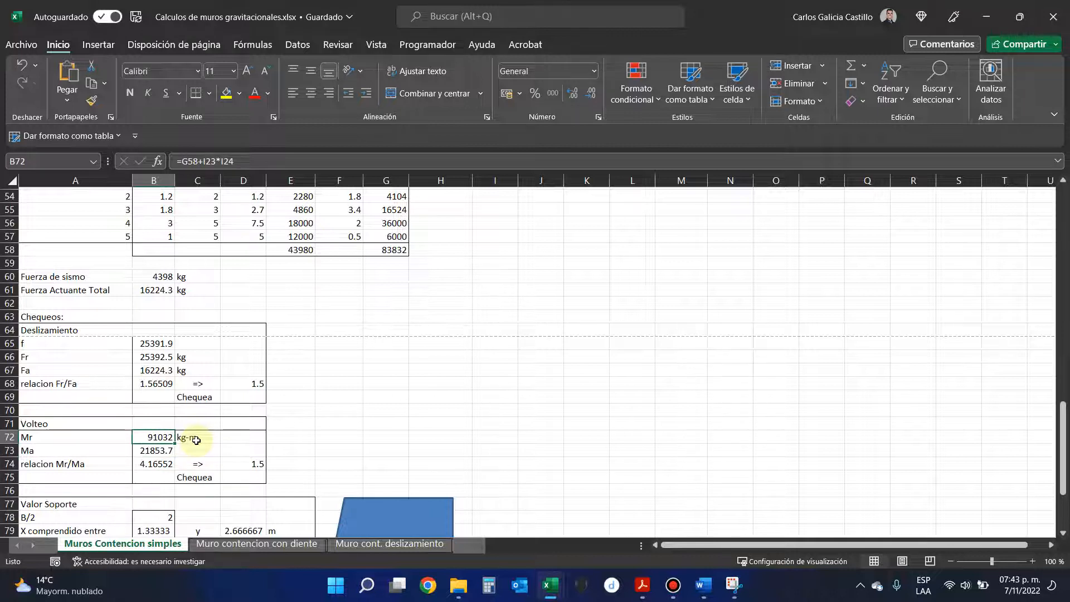
key(Down)
key(Down)
click(240, 161)
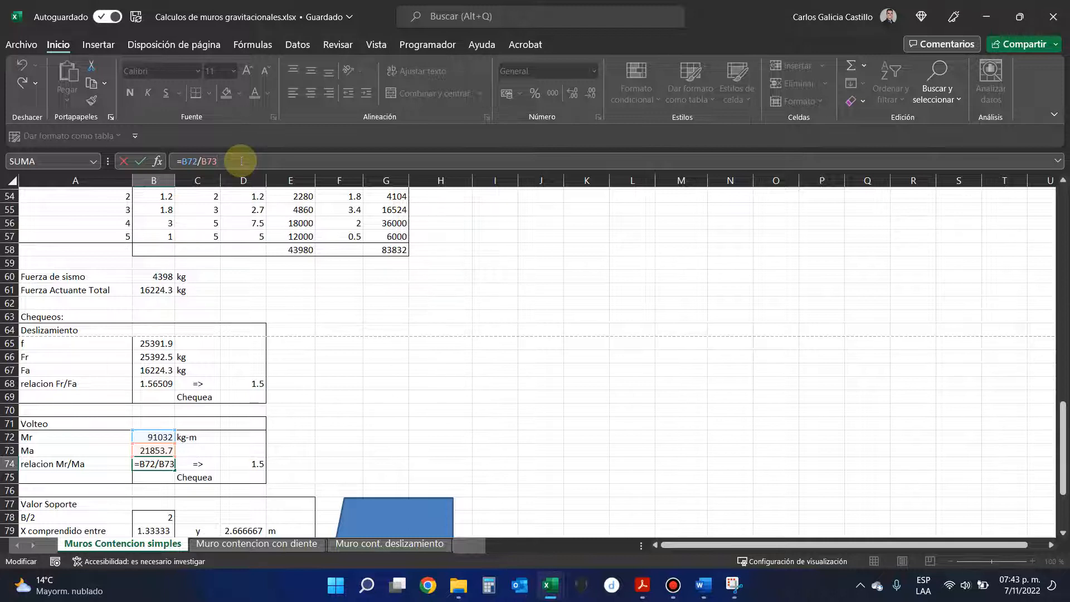
key(Return)
- Review the overturning condition formula in C75 and clear the stray 0 entered in B75
text(0)
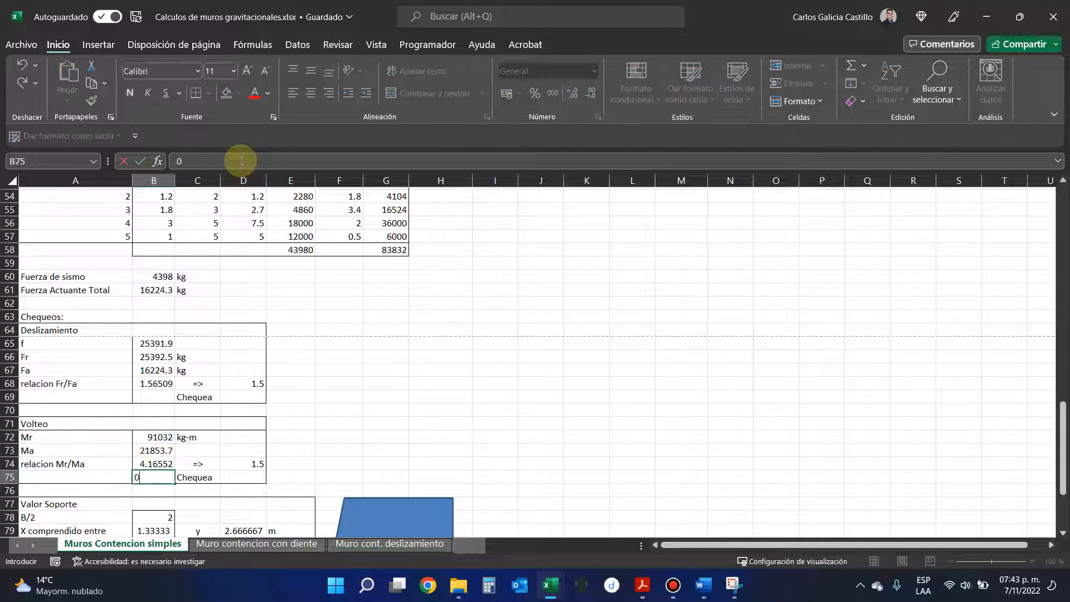
key(Right)
key(Page_Down)
key(Page_Up)
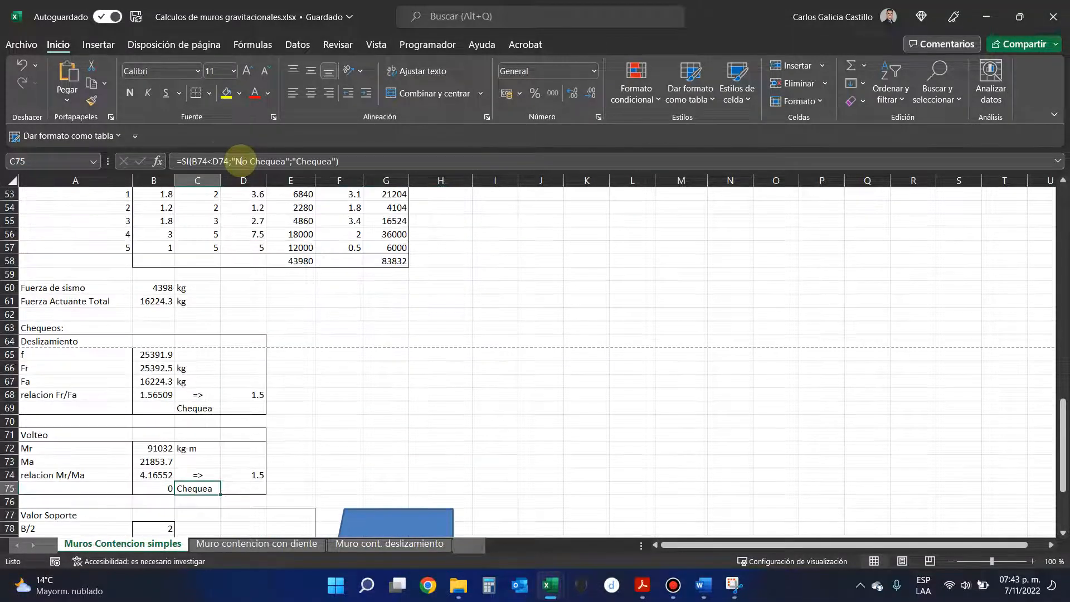
click(243, 161)
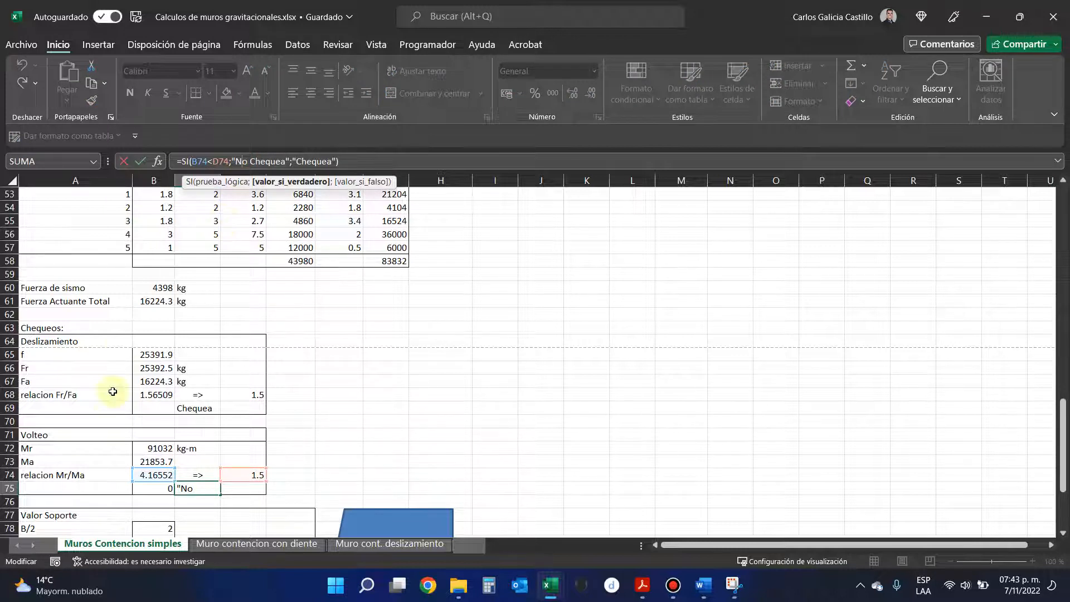
click(142, 488)
key(Delete)
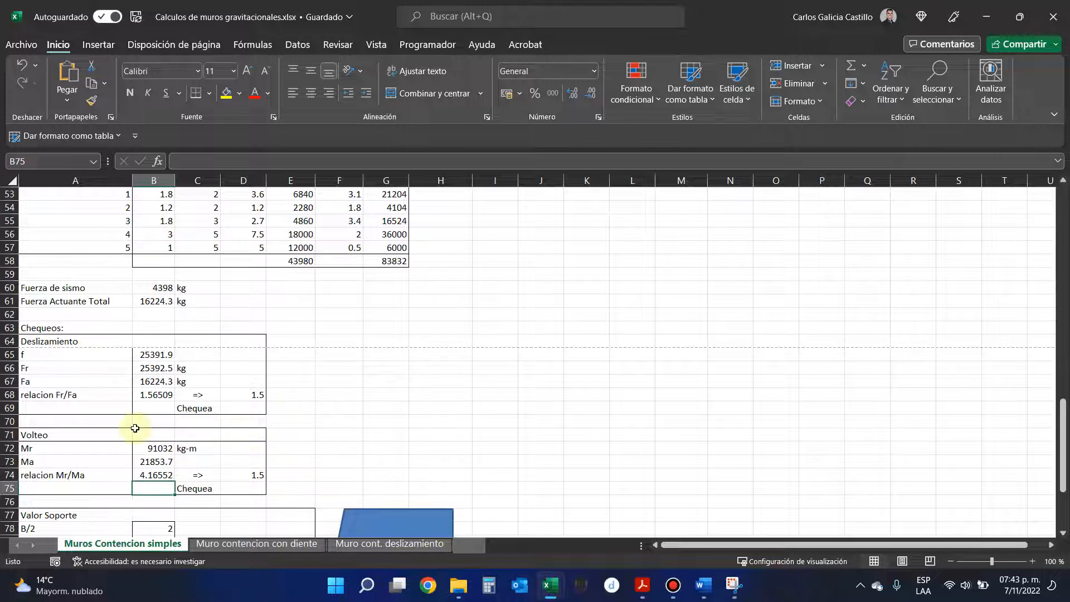
- Inspect the f formula of the sliding check in B65 and its reference to the total weight in E58
scroll(142, 432, up, 1)
scroll(199, 426, up, 1)
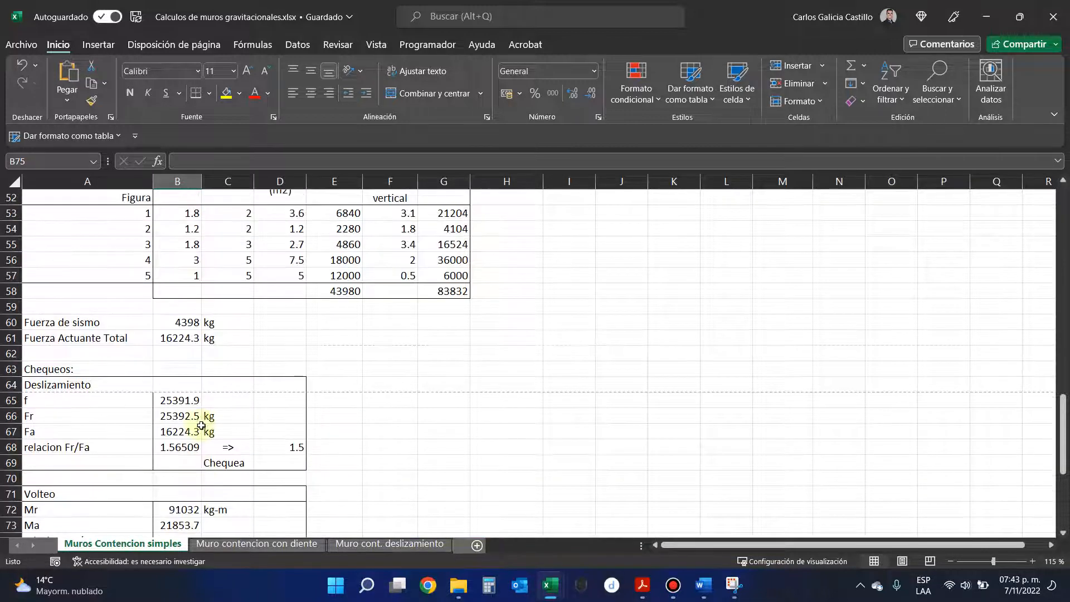
click(181, 400)
click(246, 163)
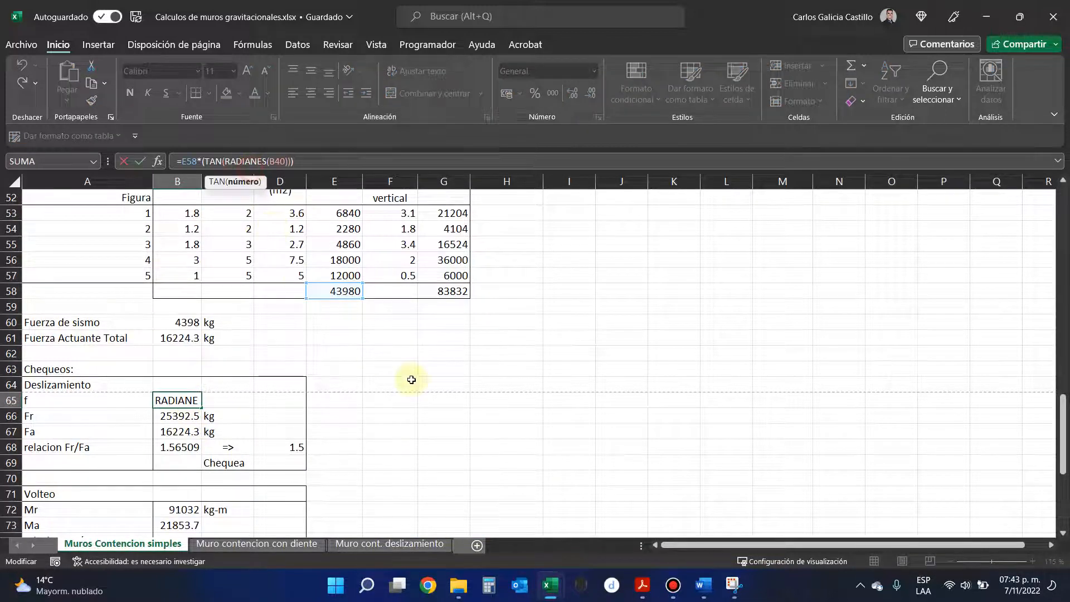
scroll(411, 377, up, 2)
scroll(411, 379, down, 1)
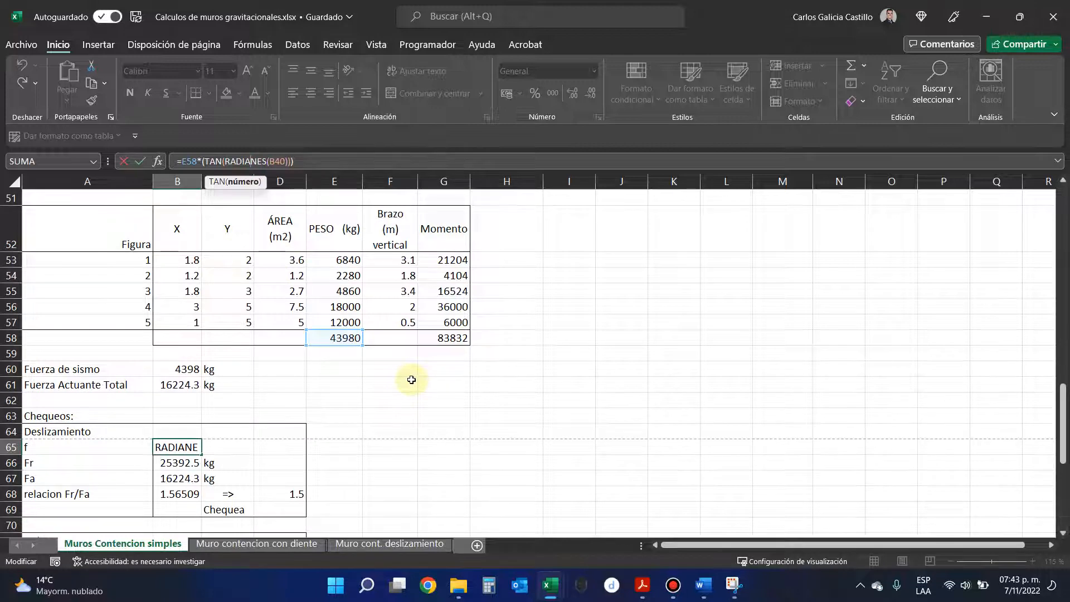
scroll(411, 380, up, 4)
scroll(411, 379, down, 1)
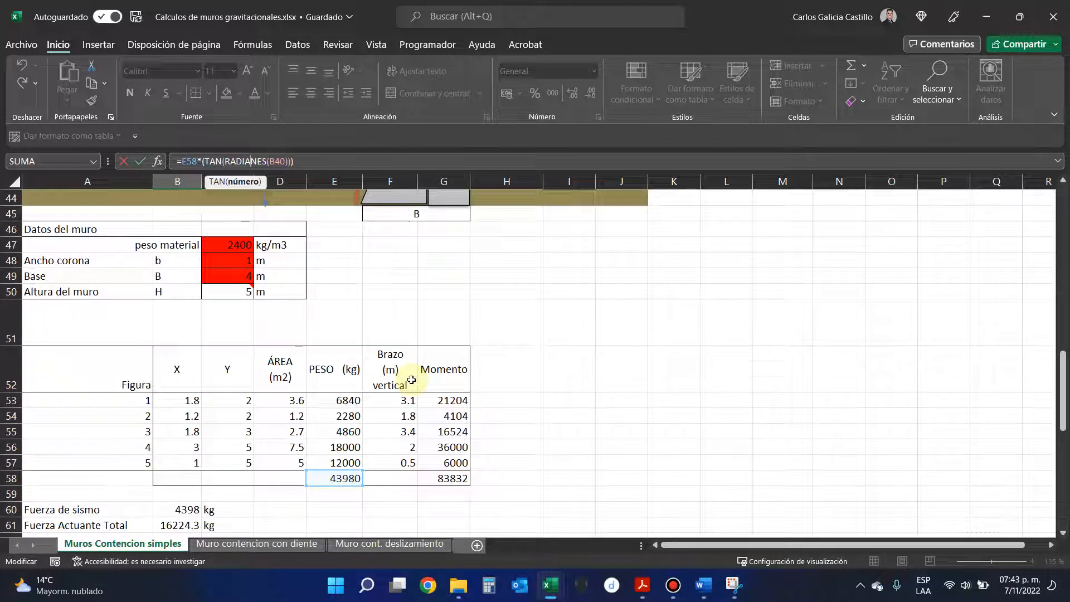
scroll(411, 380, down, 1)
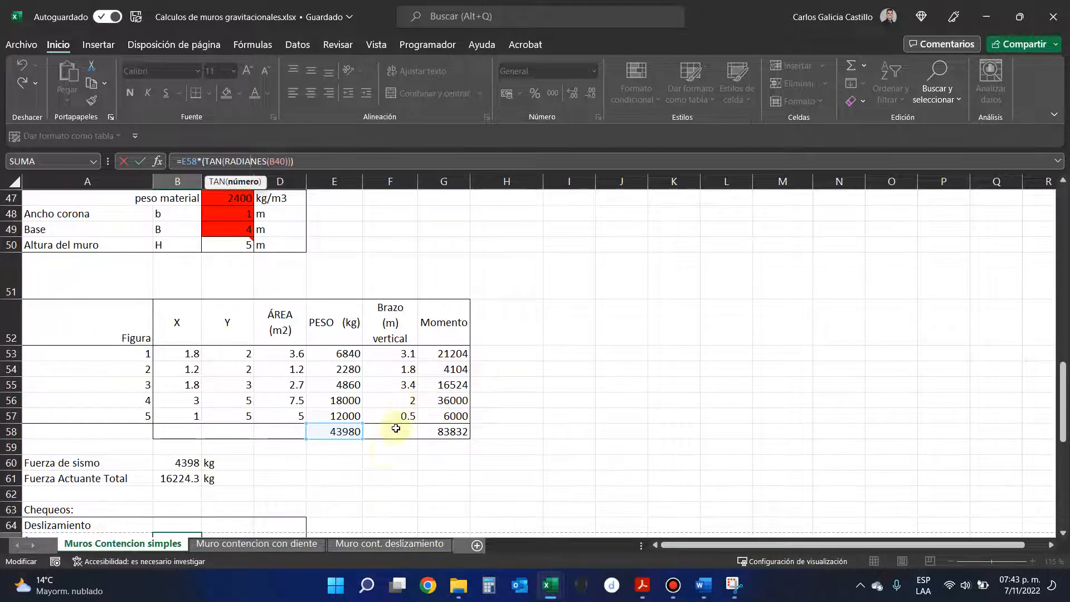
scroll(398, 429, down, 2)
key(Escape)
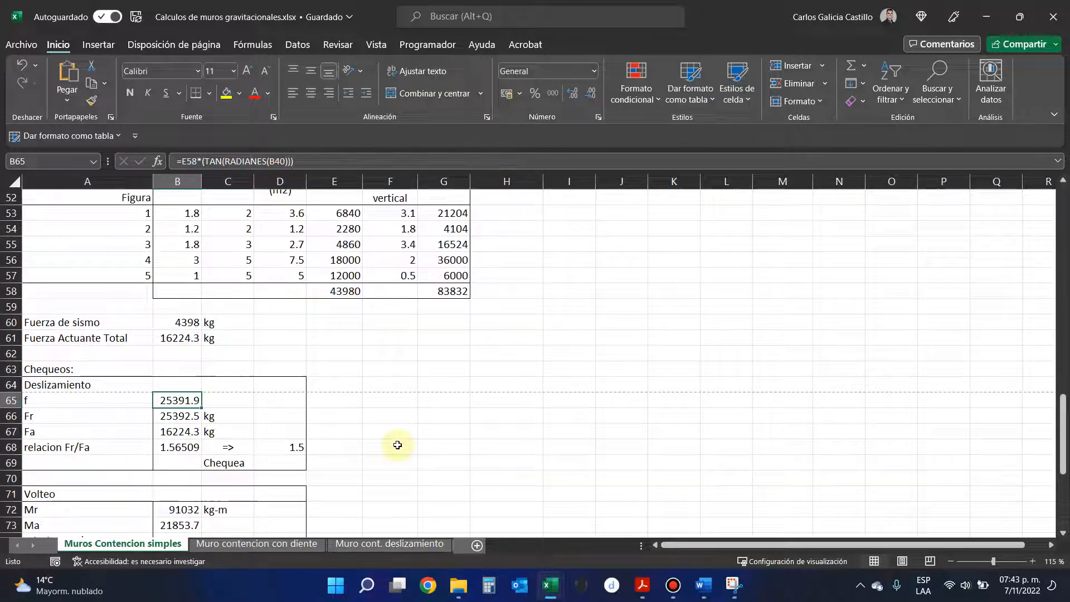
- Trace the f formula in B65 to both the weight total in E58 and the lower soil's friction angle in B40
ctrl+scroll(384, 434, down, 3)
scroll(200, 385, up, 1)
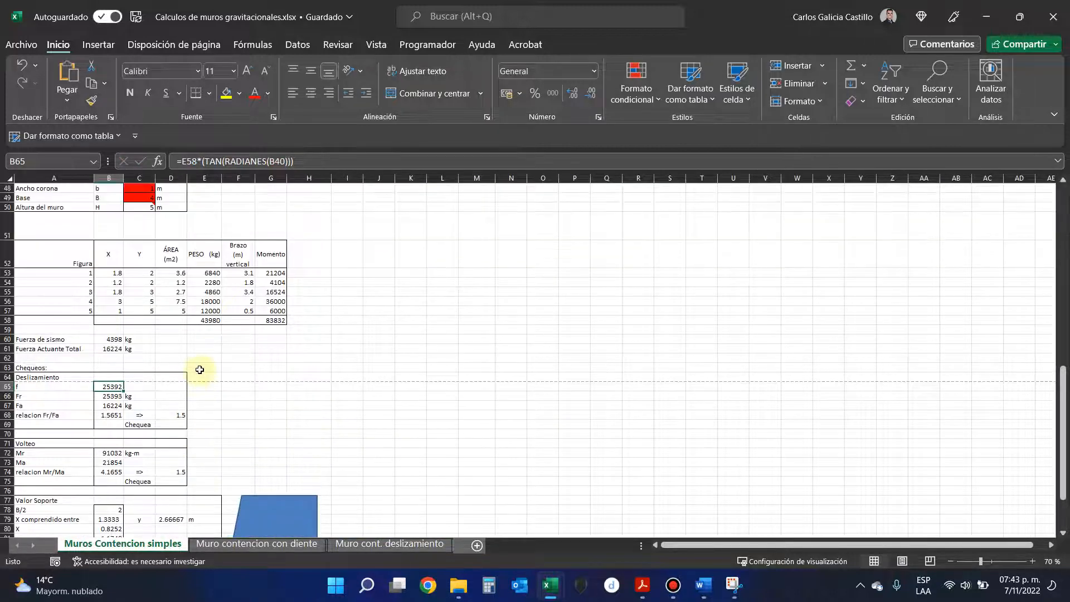
scroll(199, 370, up, 1)
click(201, 162)
scroll(325, 280, up, 1)
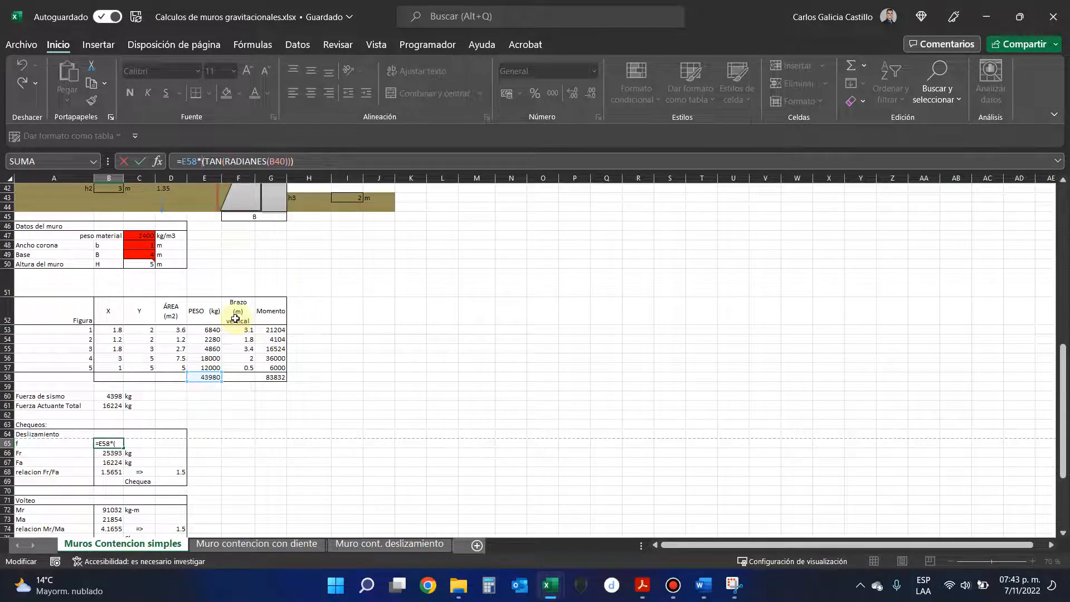
scroll(235, 318, up, 5)
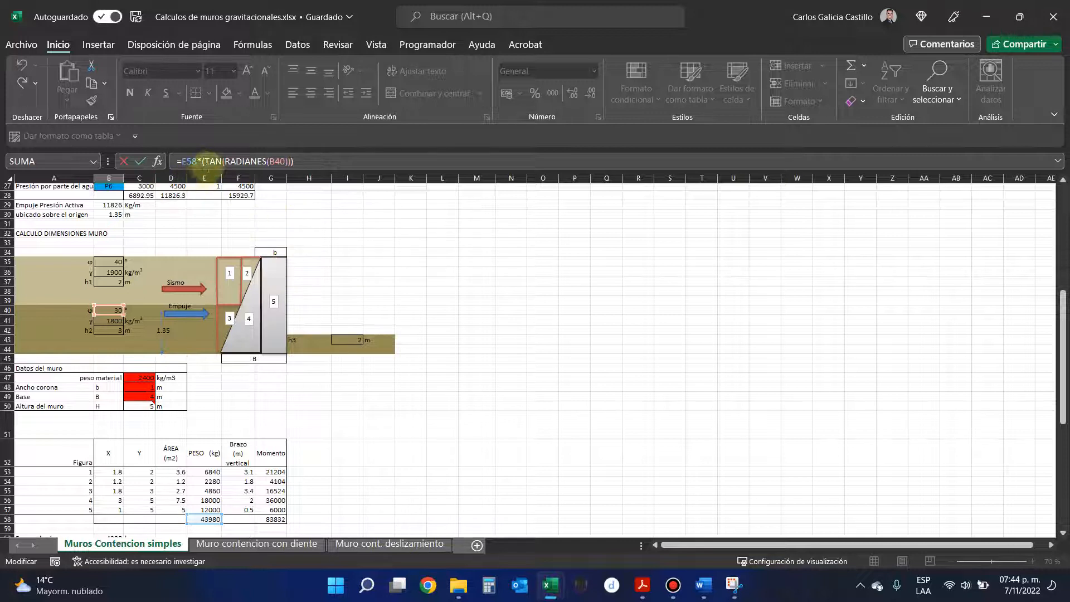
scroll(217, 240, down, 6)
scroll(220, 256, up, 5)
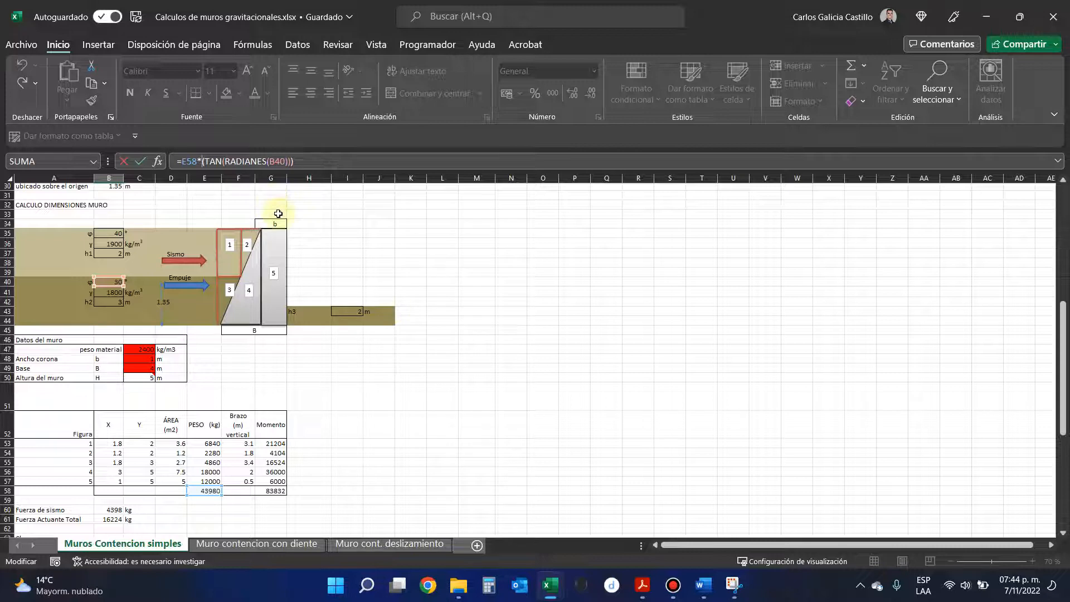
scroll(276, 222, down, 3)
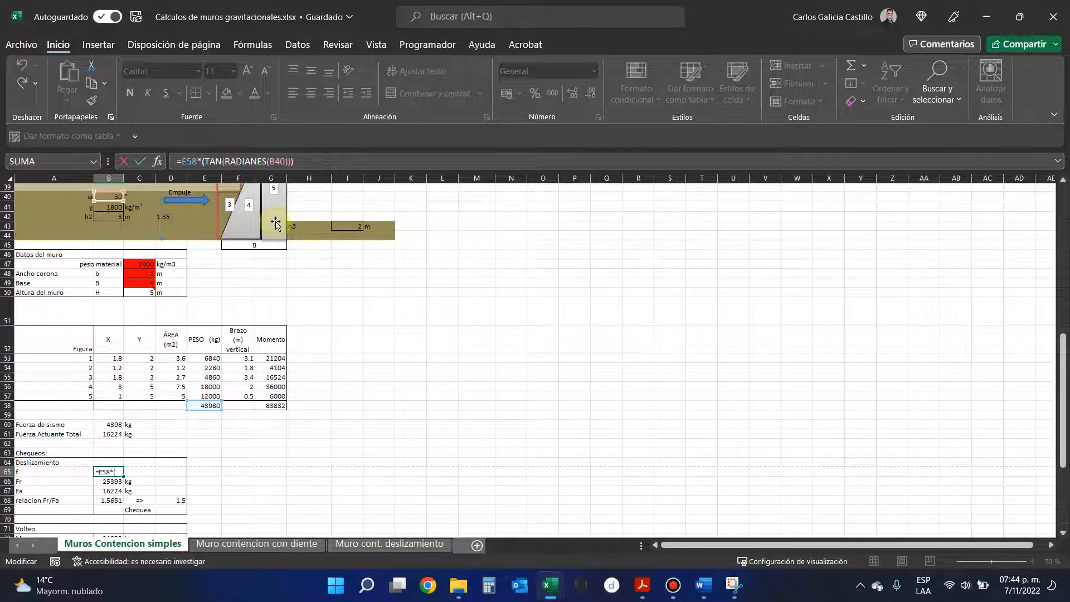
scroll(277, 224, down, 1)
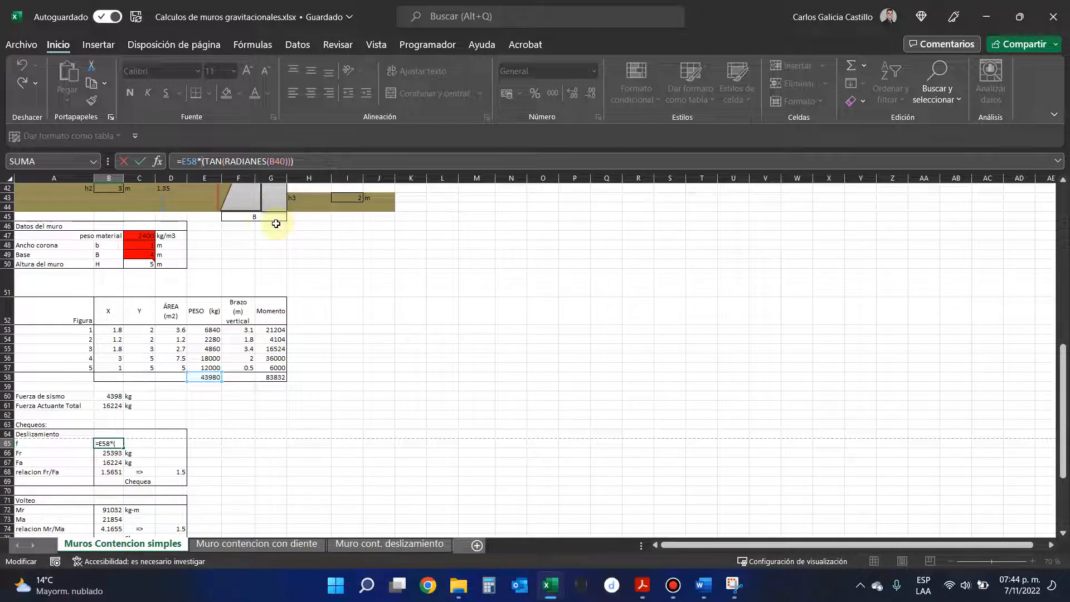
- Capture the f formula with the lower soil data, wall data and figure table, paste it into the Word document, and return to Excel
key(super+shift+s)
key(Escape)
scroll(154, 309, up, 1)
key(super+shift+s)
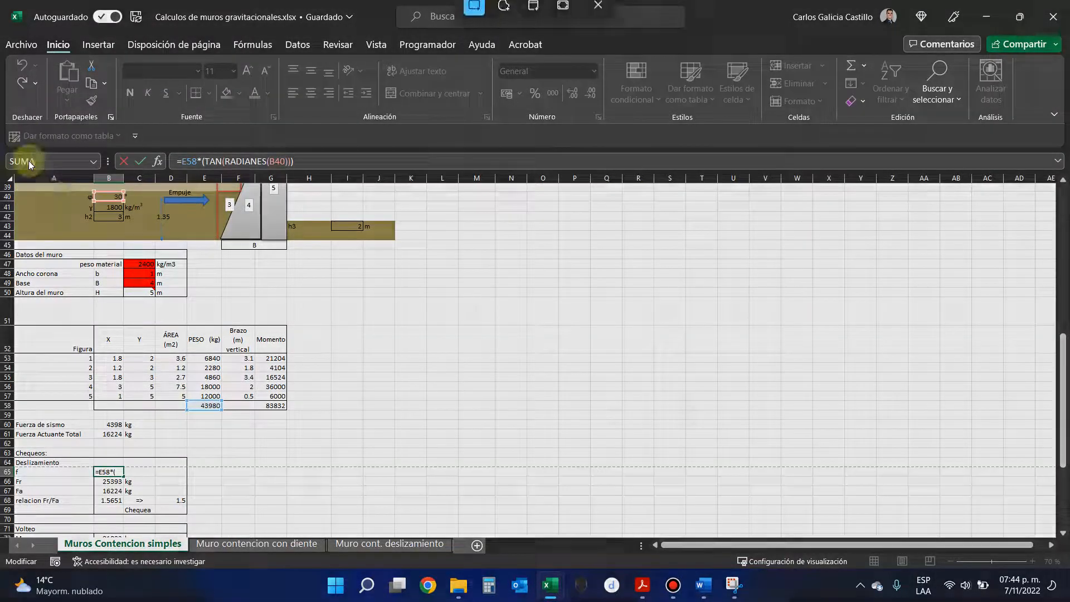
drag(3, 140, 394, 507)
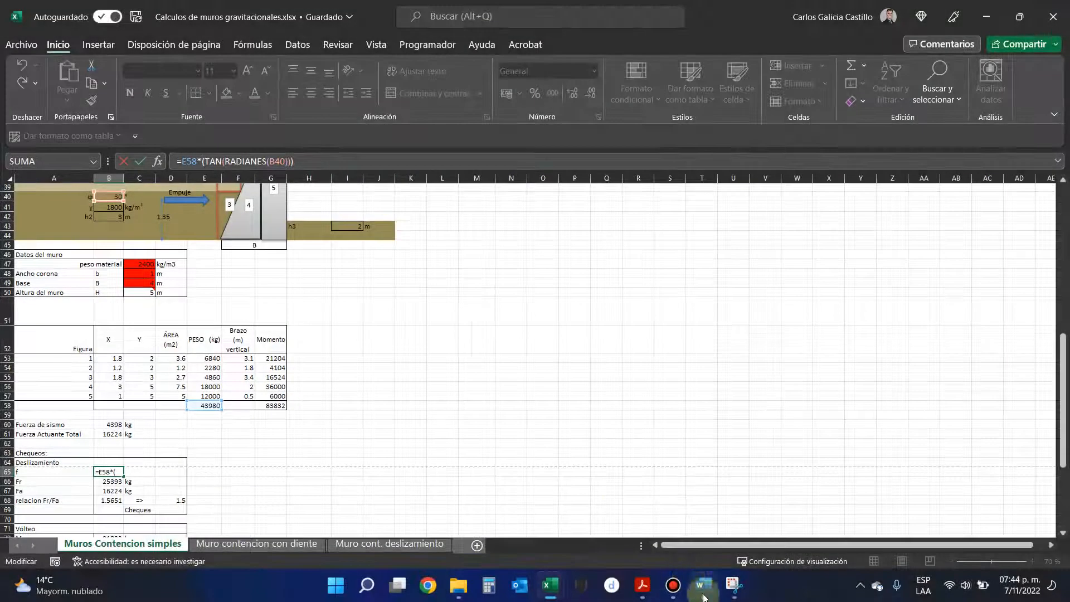
click(703, 596)
key(ctrl+v)
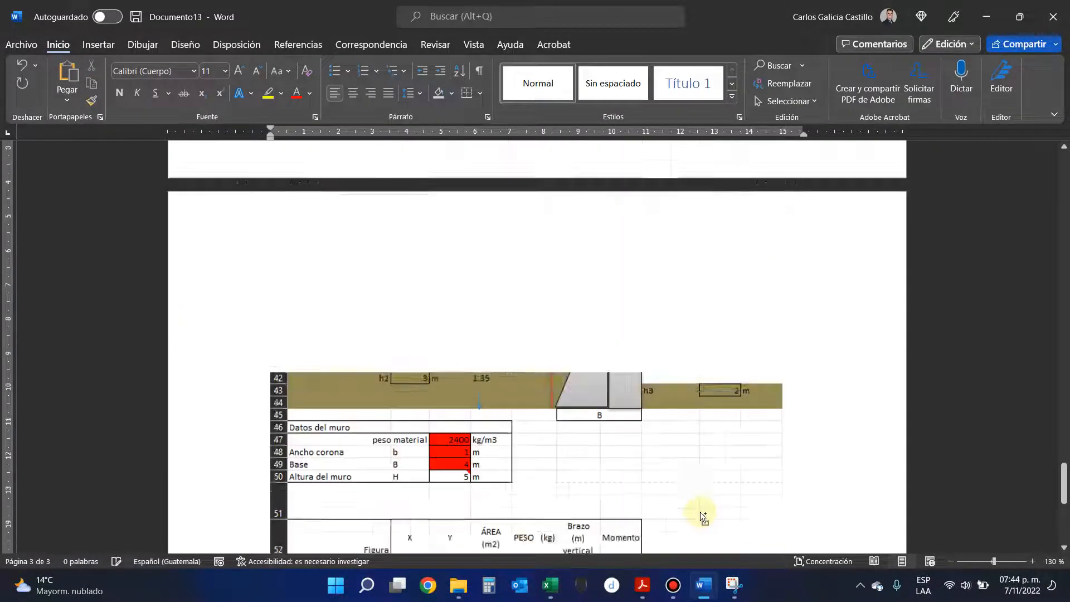
key(alt+Tab)
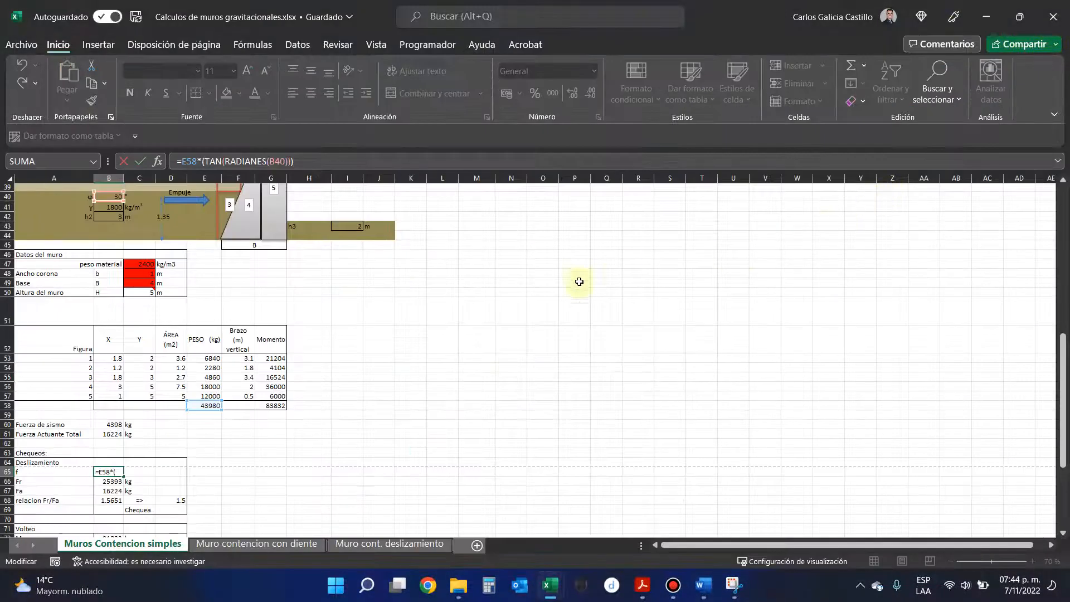
- Correct the Fr formula in B66 to =I23+B65 so it uses the passive thrust instead of the lever arm
key(Return)
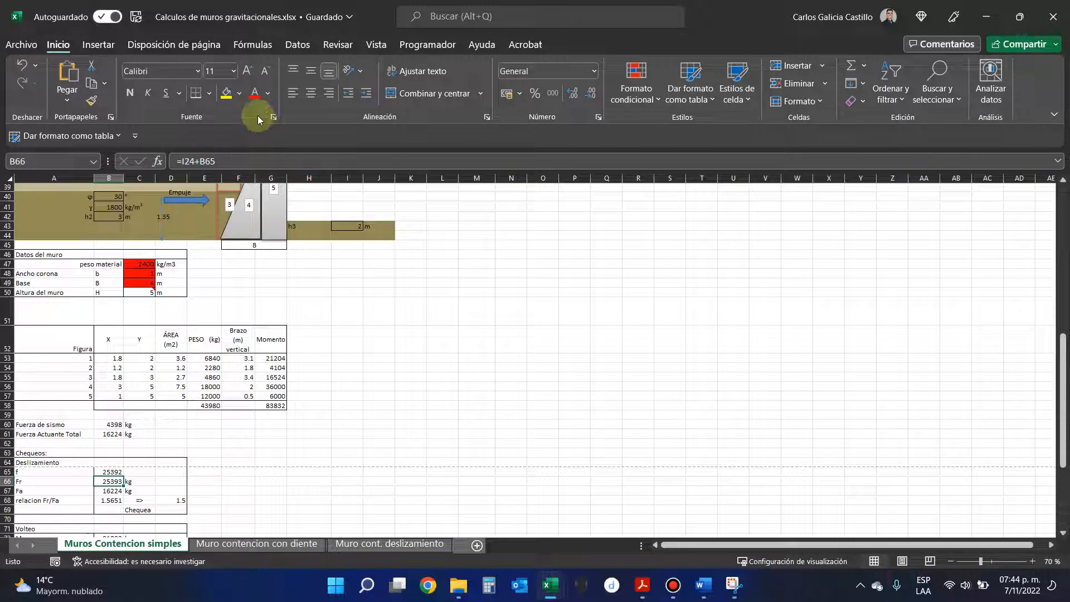
click(247, 162)
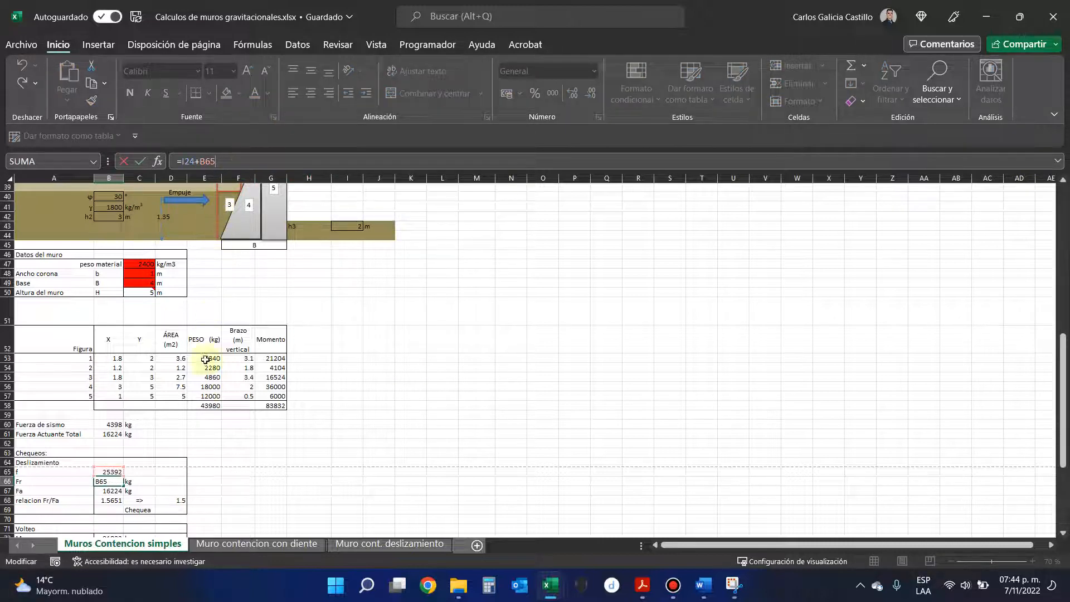
scroll(203, 360, up, 1)
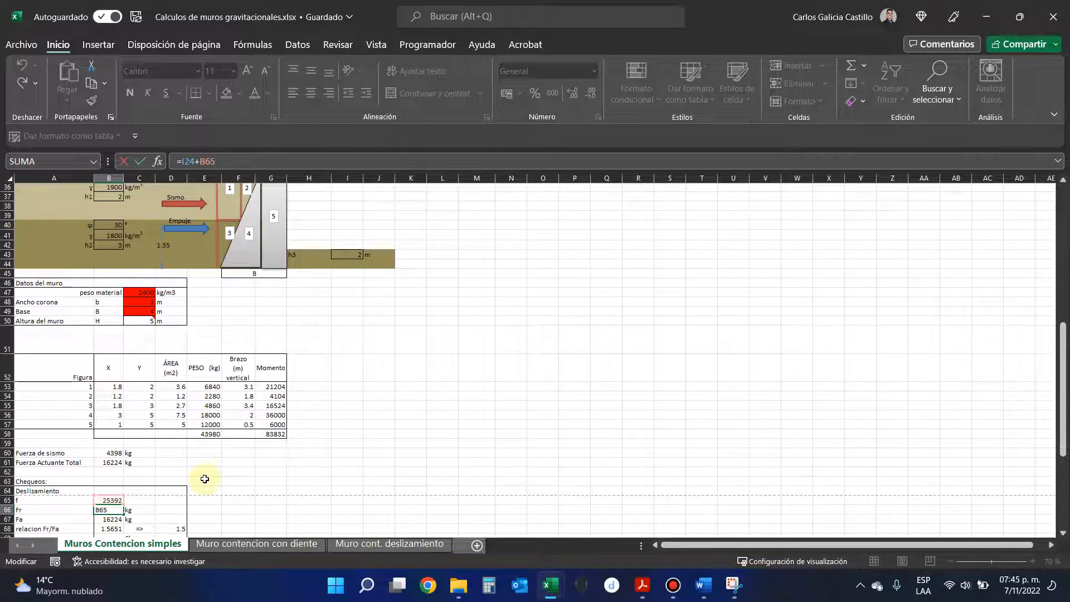
scroll(204, 479, up, 6)
scroll(196, 463, up, 2)
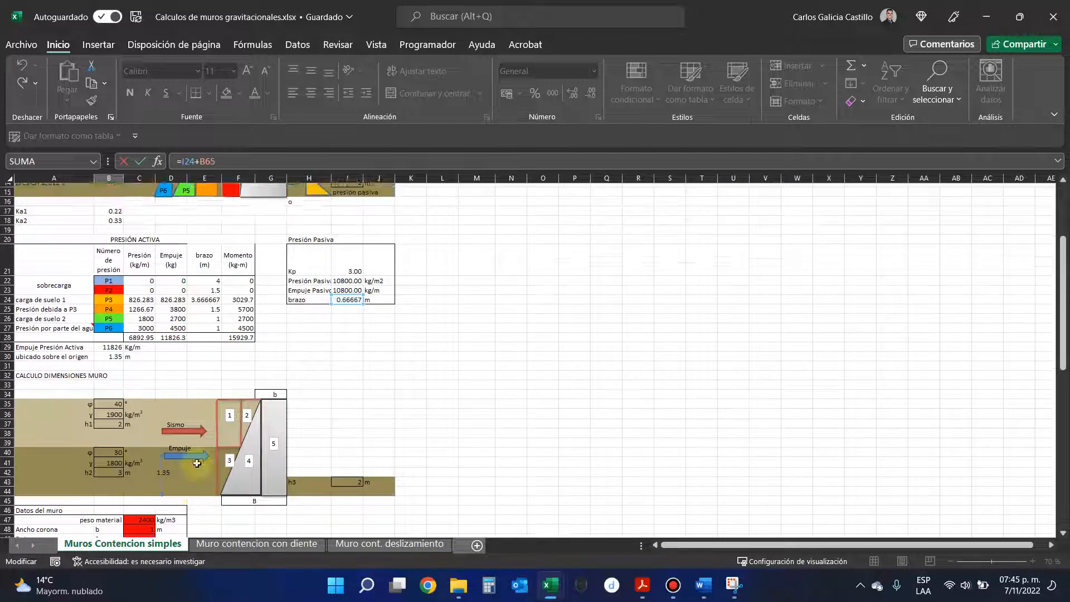
scroll(321, 405, down, 8)
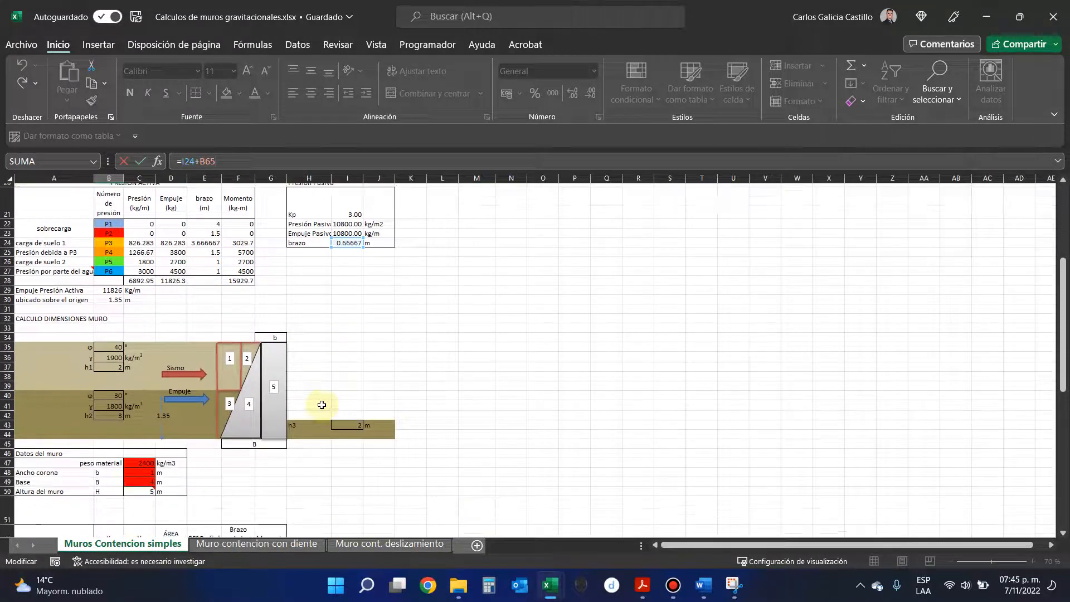
scroll(321, 404, down, 1)
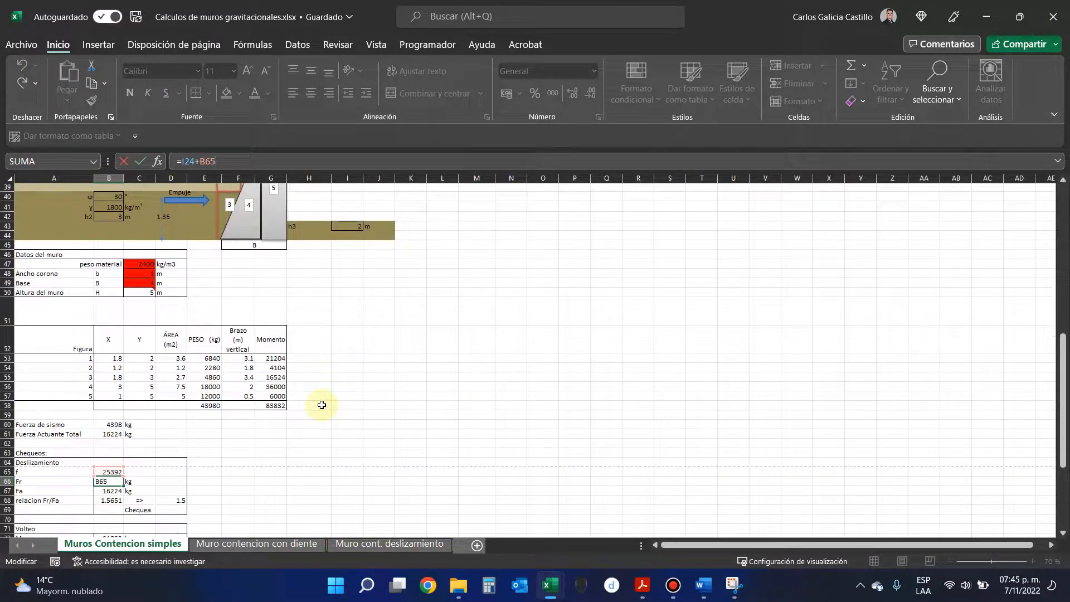
scroll(321, 404, up, 9)
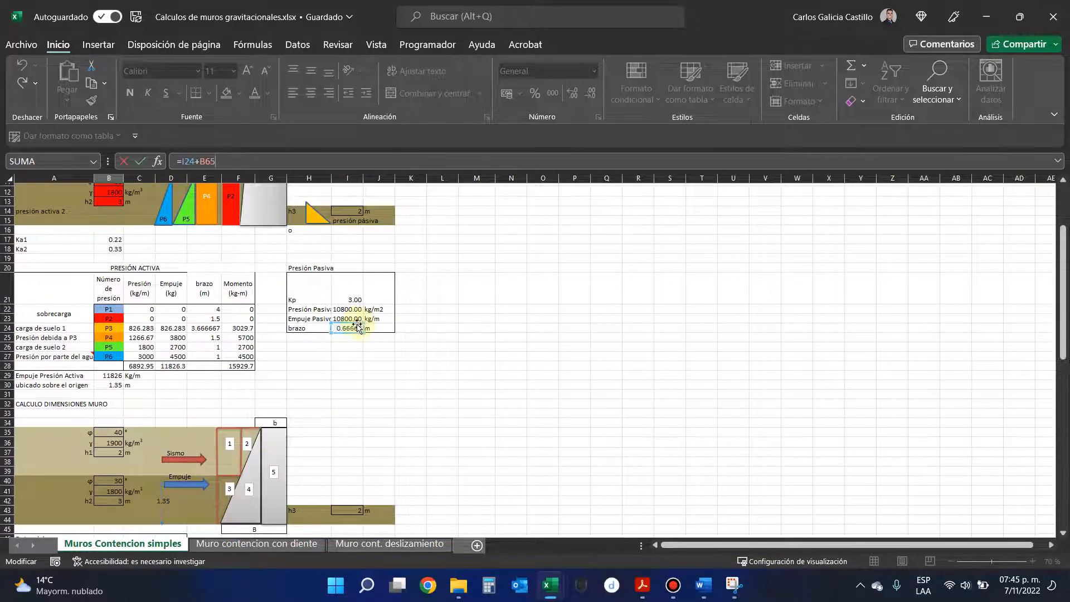
drag(356, 326, 357, 317)
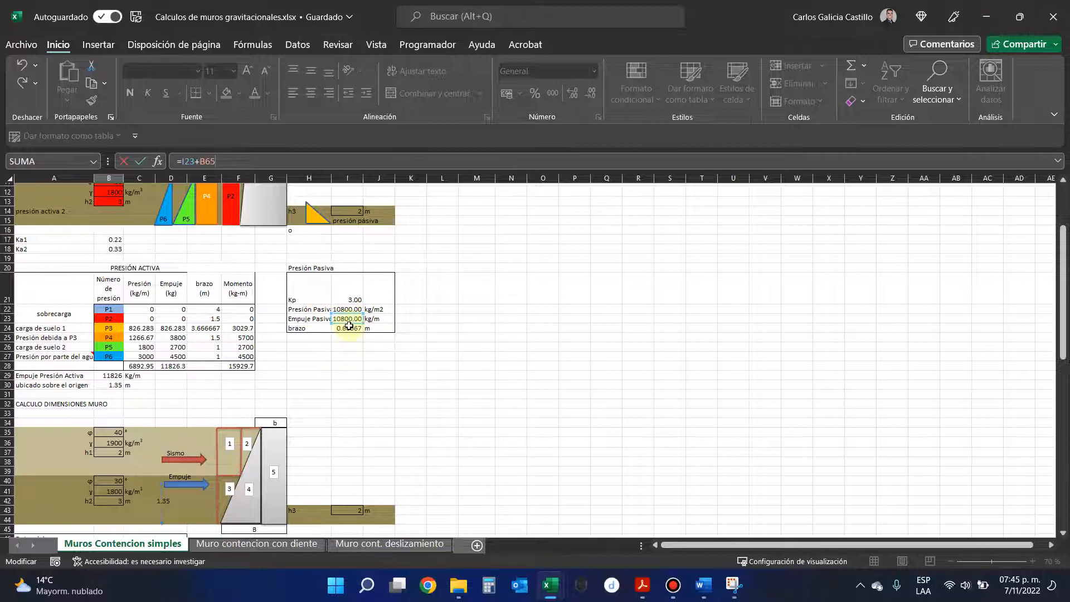
scroll(341, 331, down, 9)
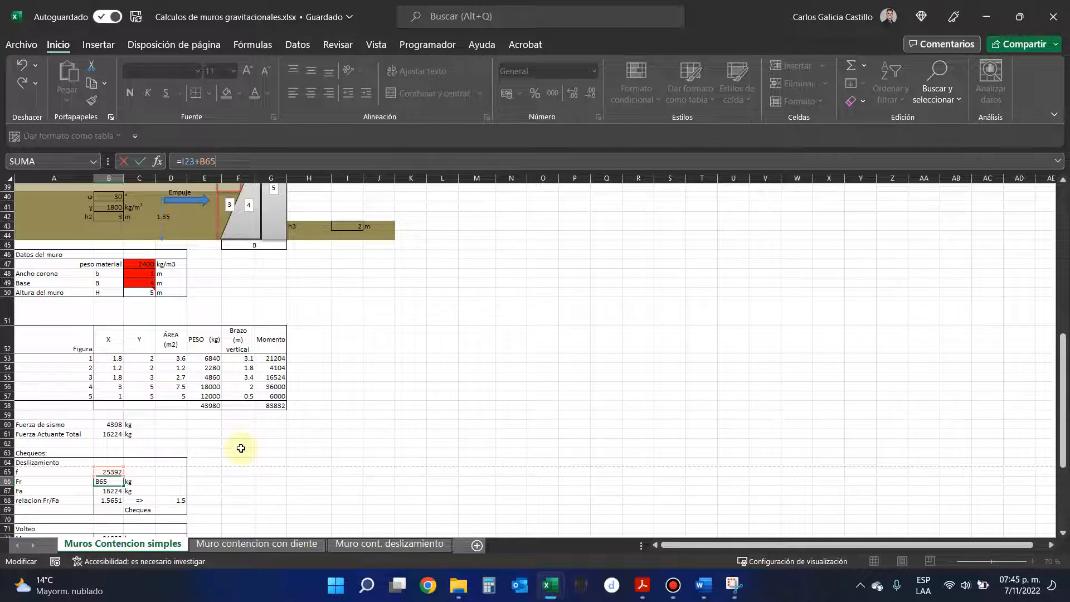
key(Return)
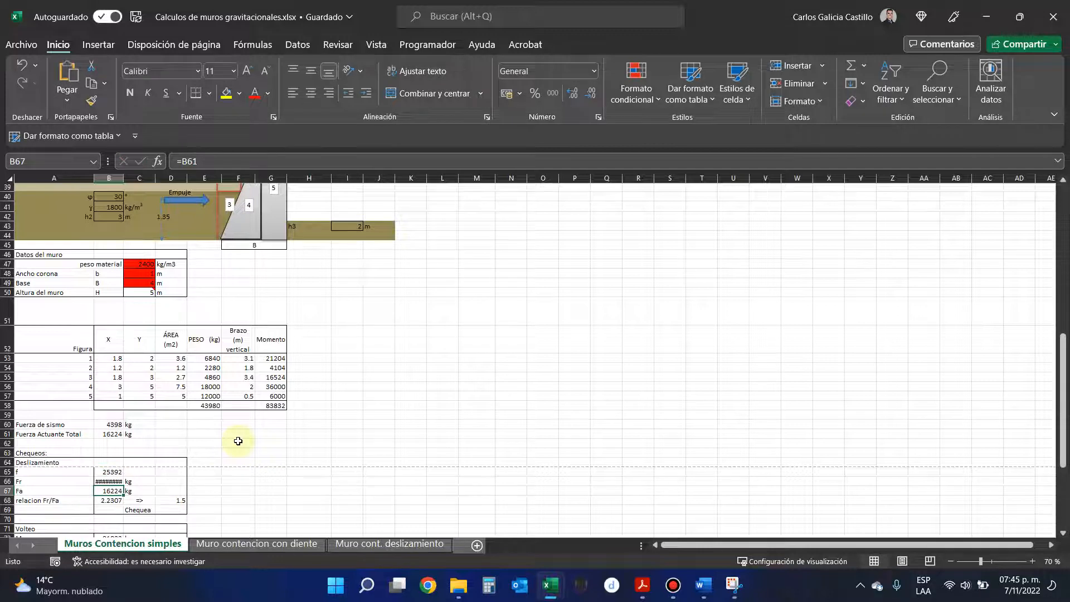
- Trace the Fa formula in B67 to the total acting force in B61 and inspect that cell's formula
scroll(76, 509, up, 3)
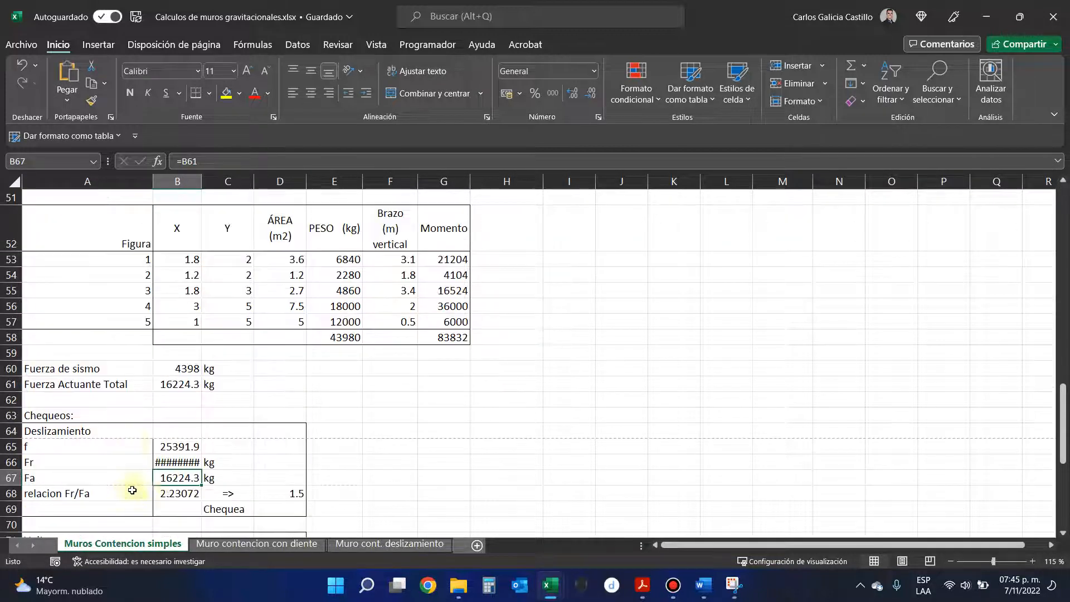
drag(145, 483, 222, 481)
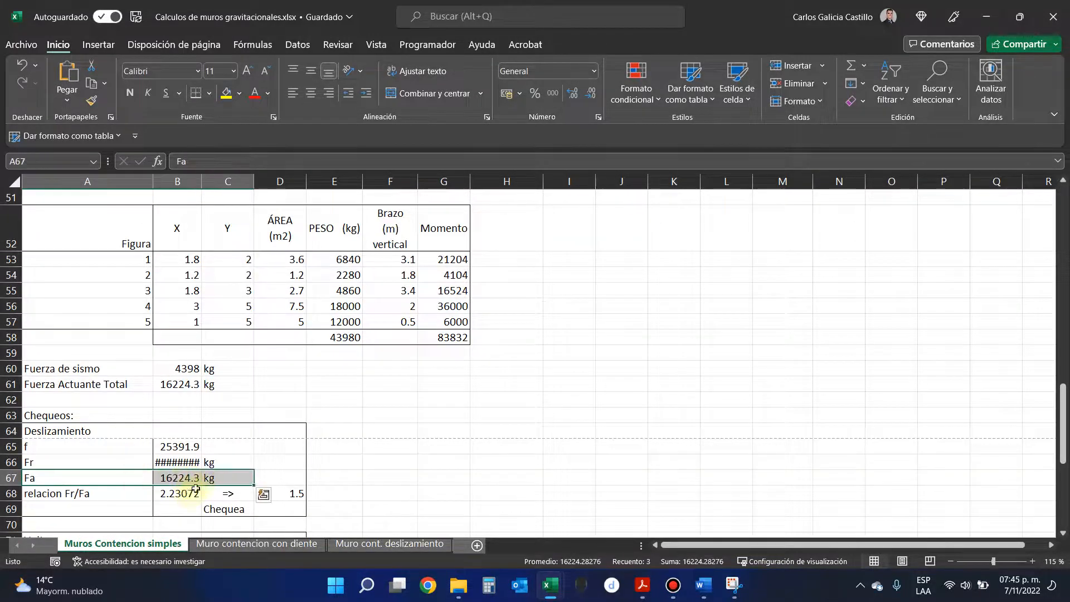
scroll(249, 461, up, 10)
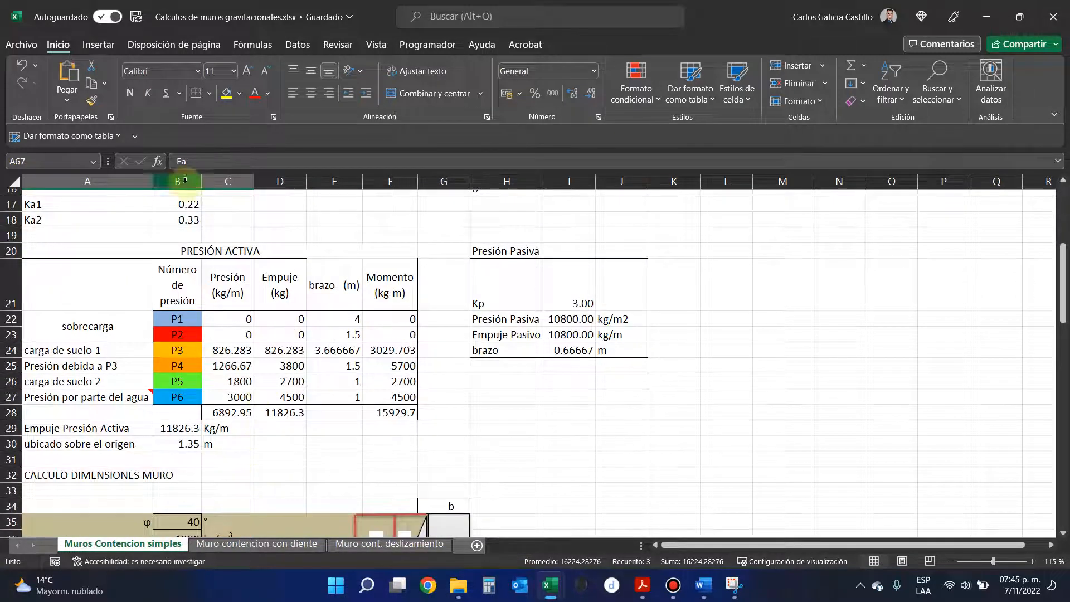
scroll(217, 342, down, 8)
scroll(217, 341, down, 2)
click(191, 478)
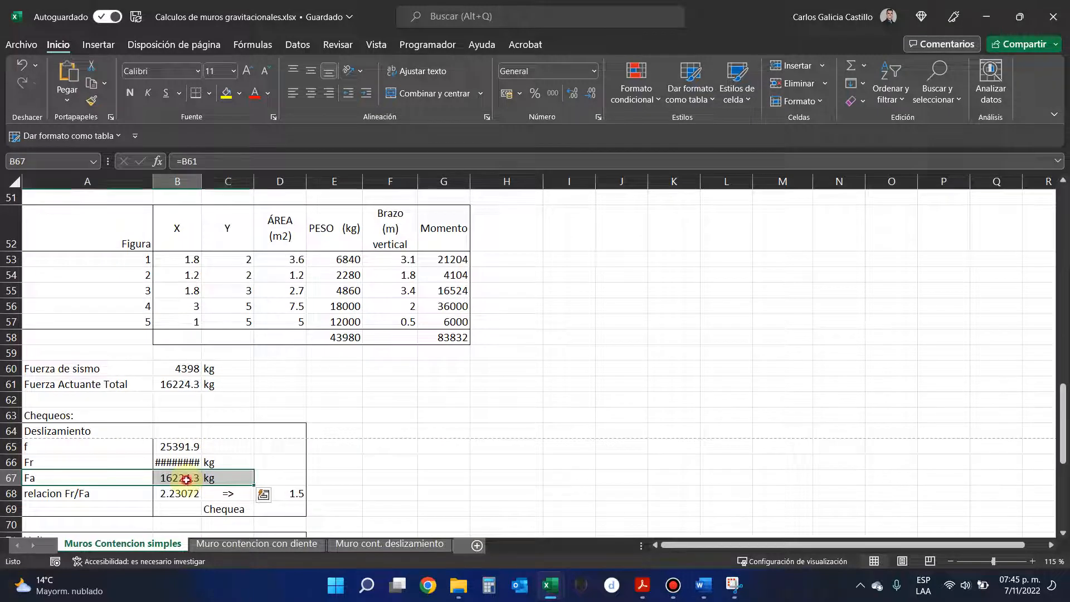
key(F2)
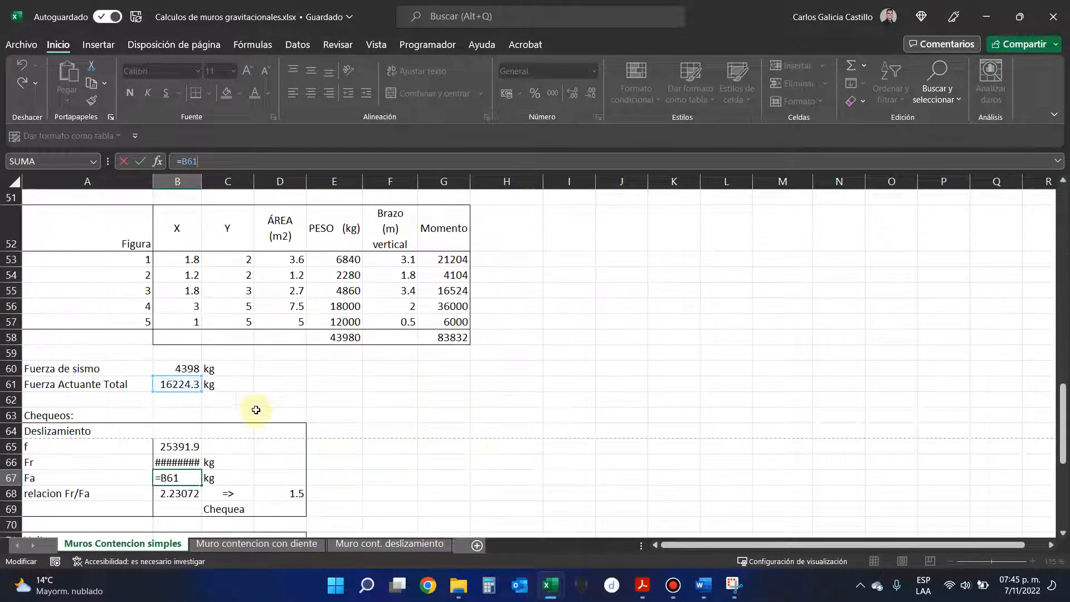
click(176, 382)
key(F2)
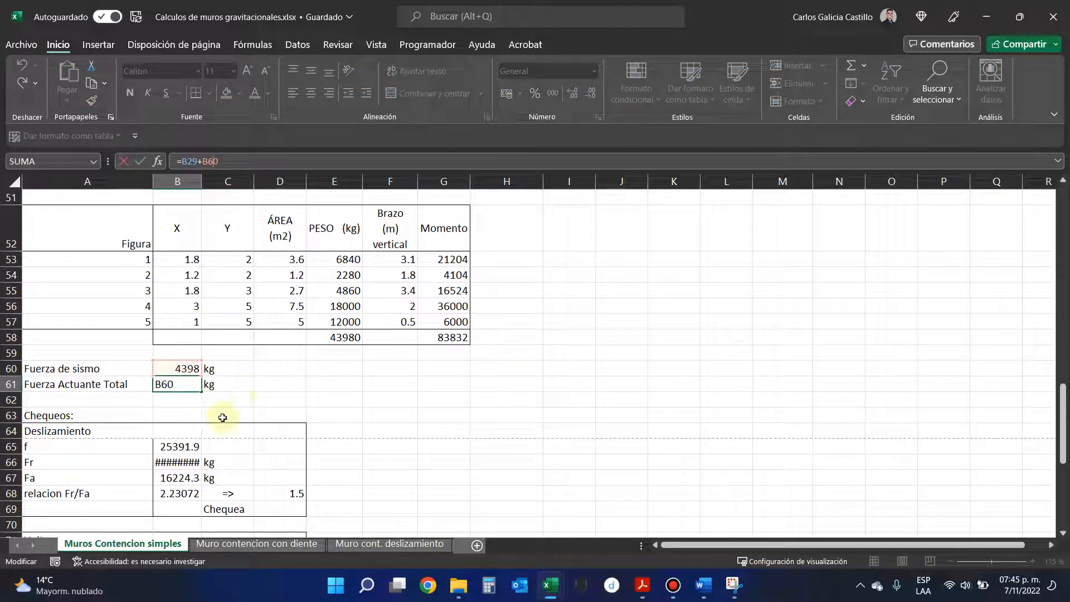
key(Return)
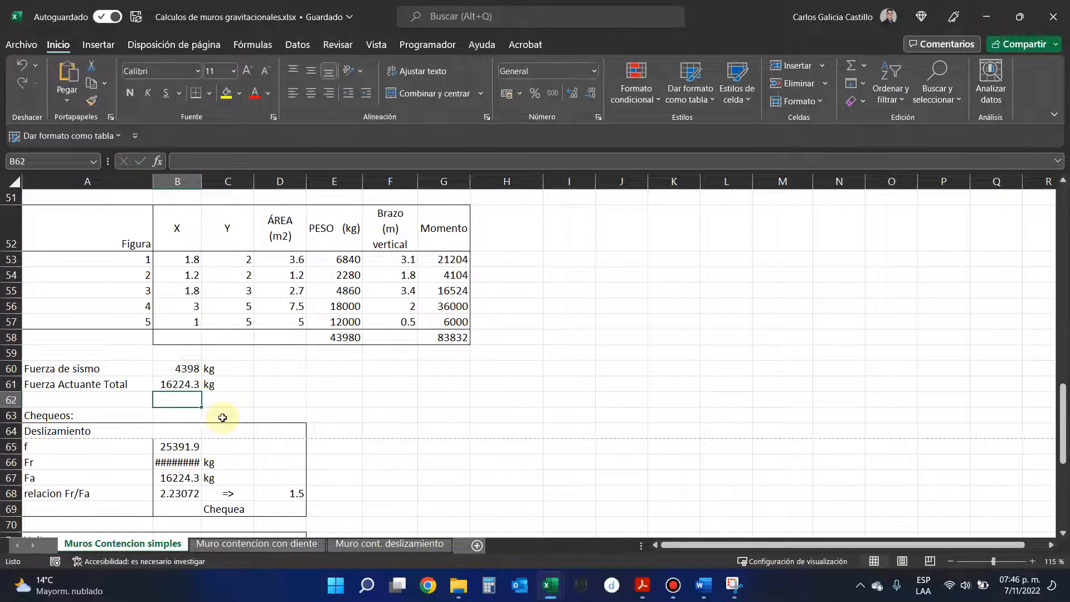
- Check the Fr/Fa ratio formula in B68 and autofit column B to its contents
click(192, 492)
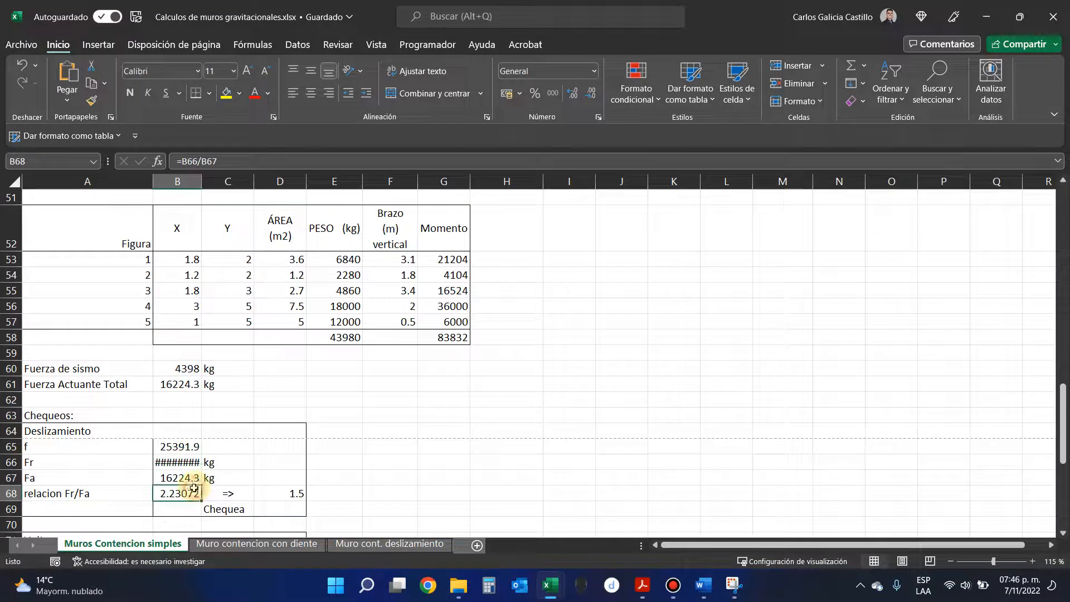
double_click(201, 181)
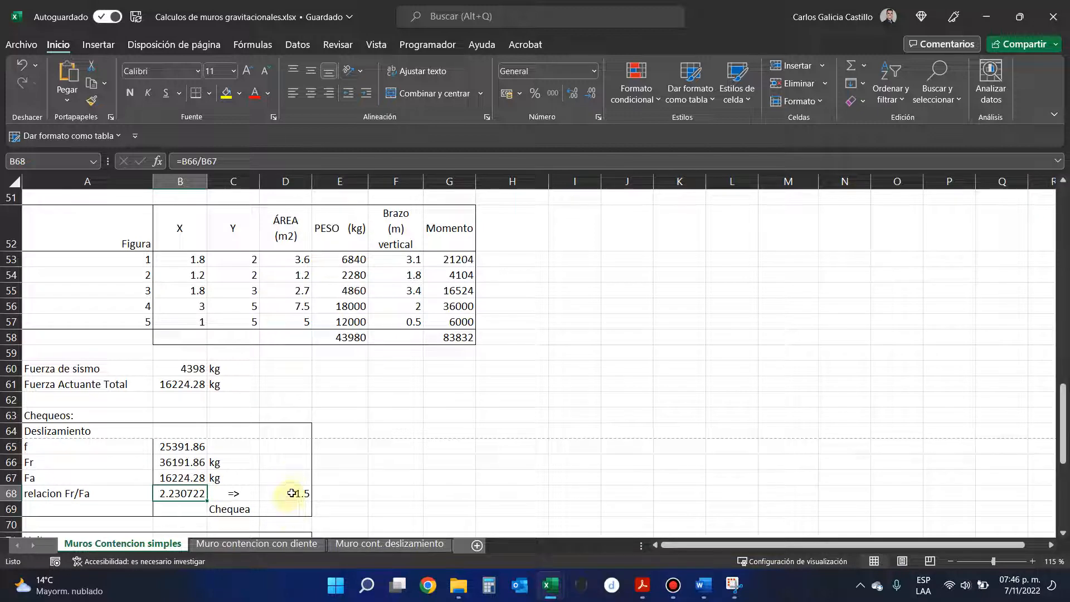
- Trace the Mr formula in B72 to the moment total in G58 and the passive thrust and arm in I23 and I24
scroll(294, 493, down, 2)
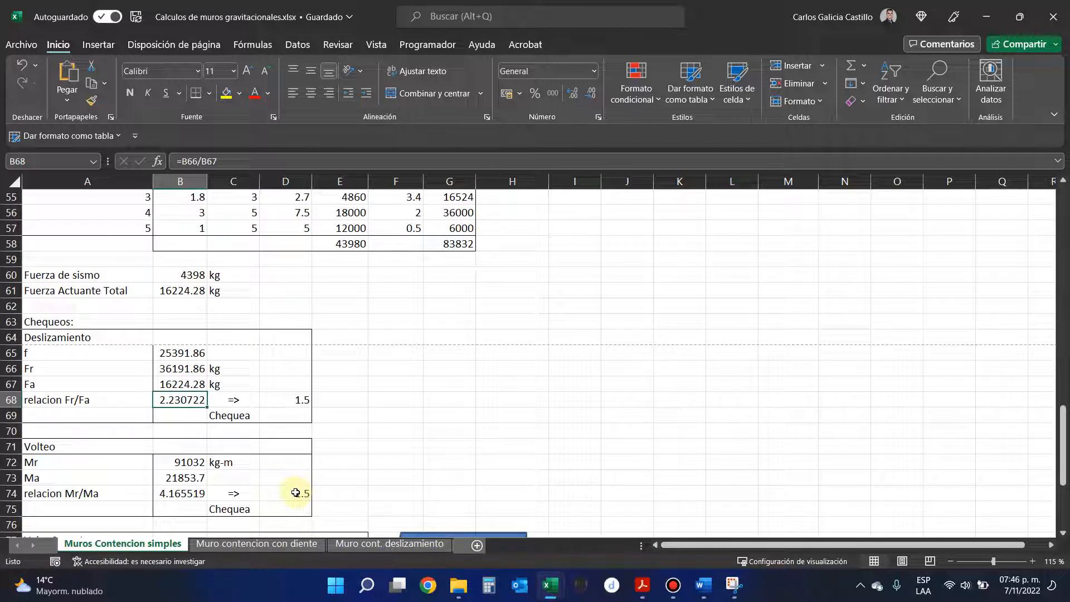
click(192, 462)
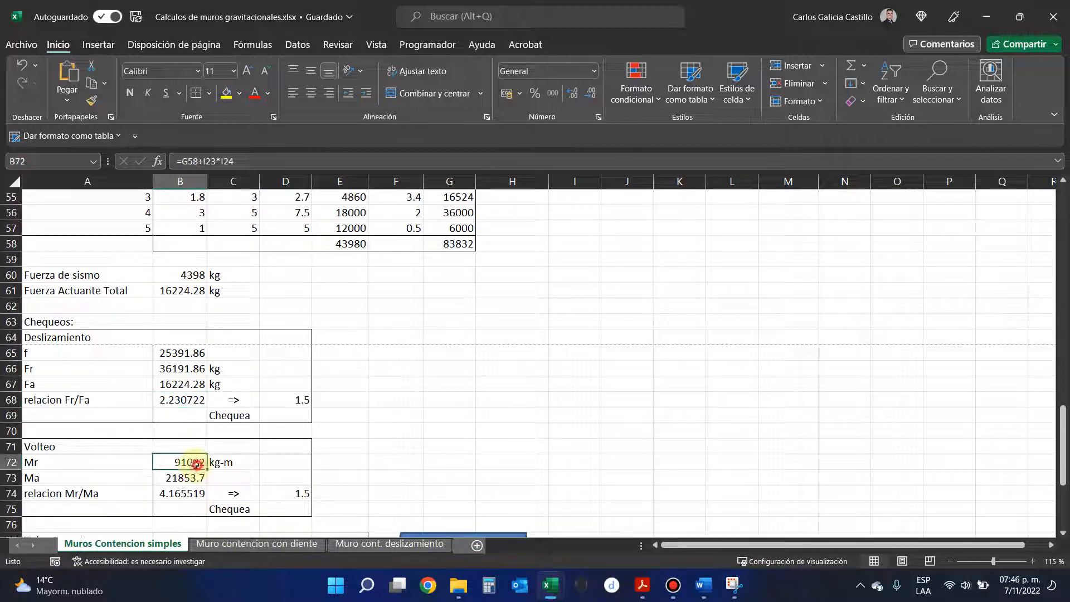
click(230, 162)
scroll(401, 423, up, 2)
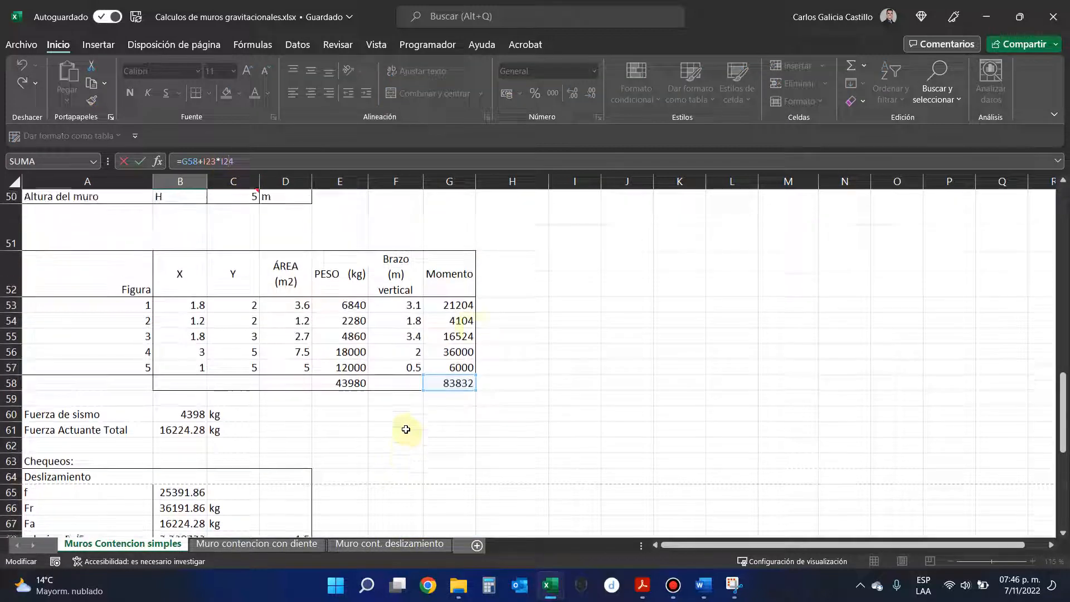
scroll(431, 429, up, 7)
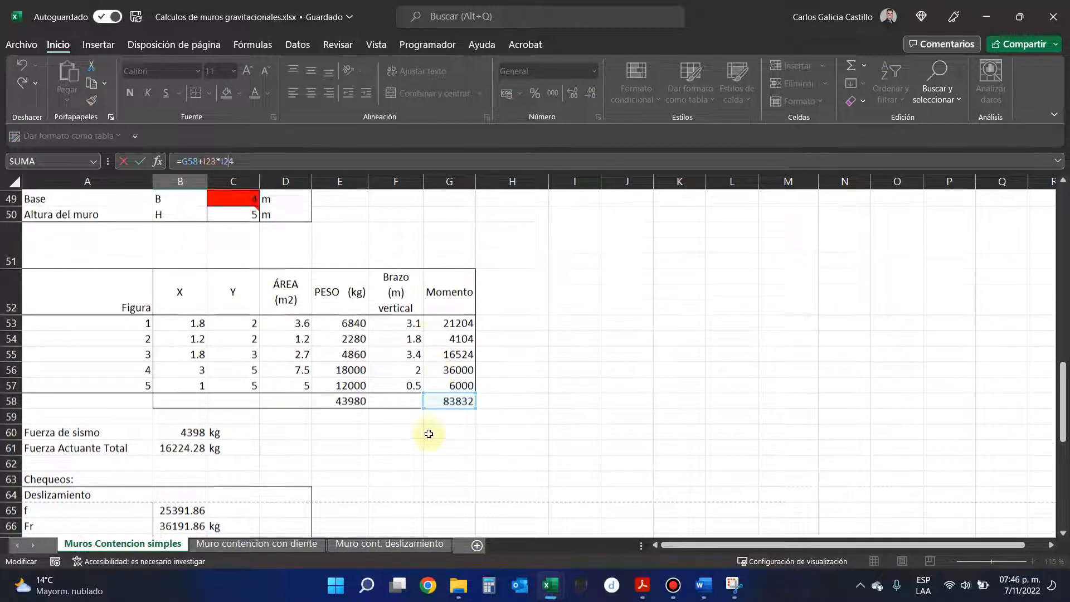
scroll(440, 428, up, 3)
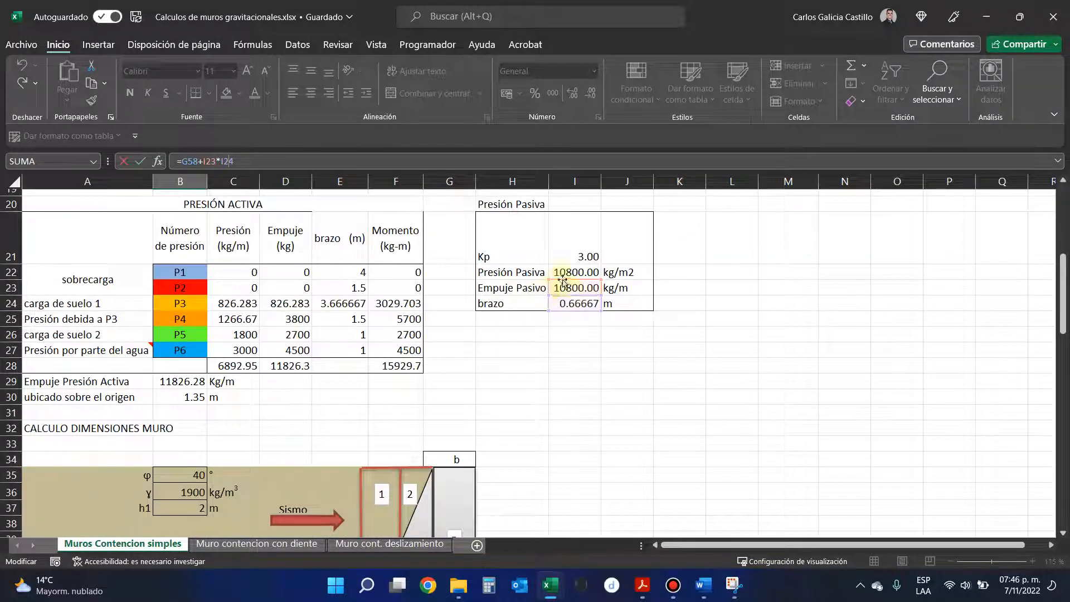
scroll(567, 329, down, 15)
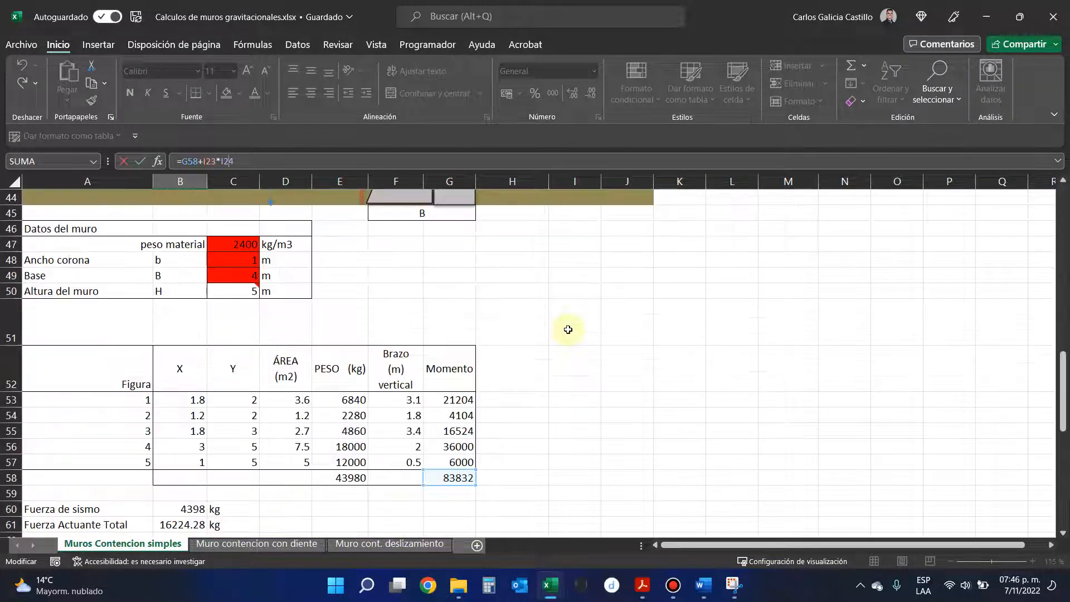
key(Return)
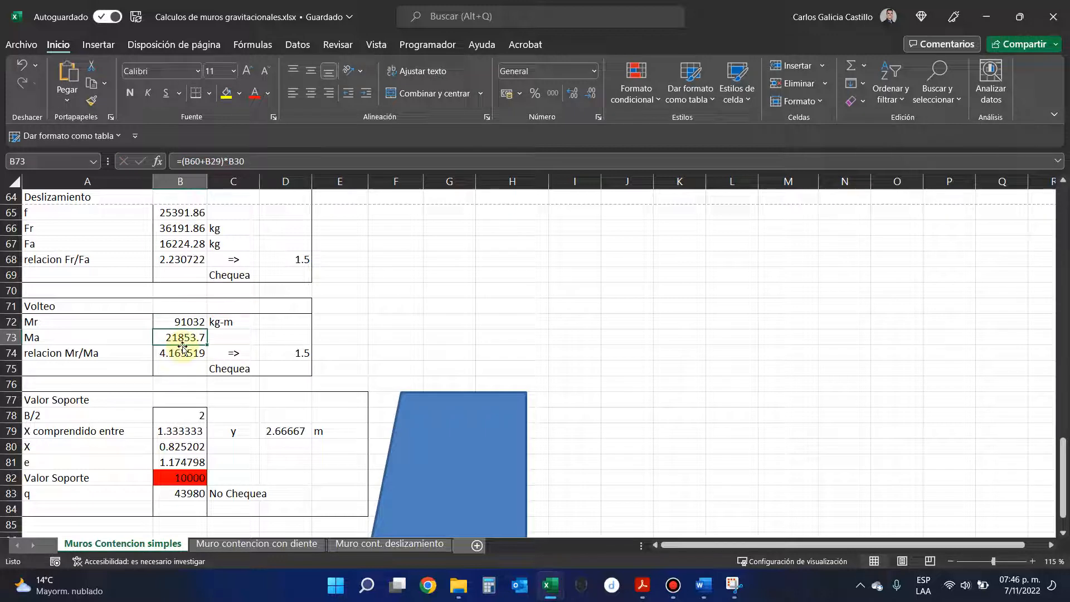
- Review the Ma formula in B73 and the Mr/Ma ratio formula in B74 of the overturning check
scroll(197, 365, up, 2)
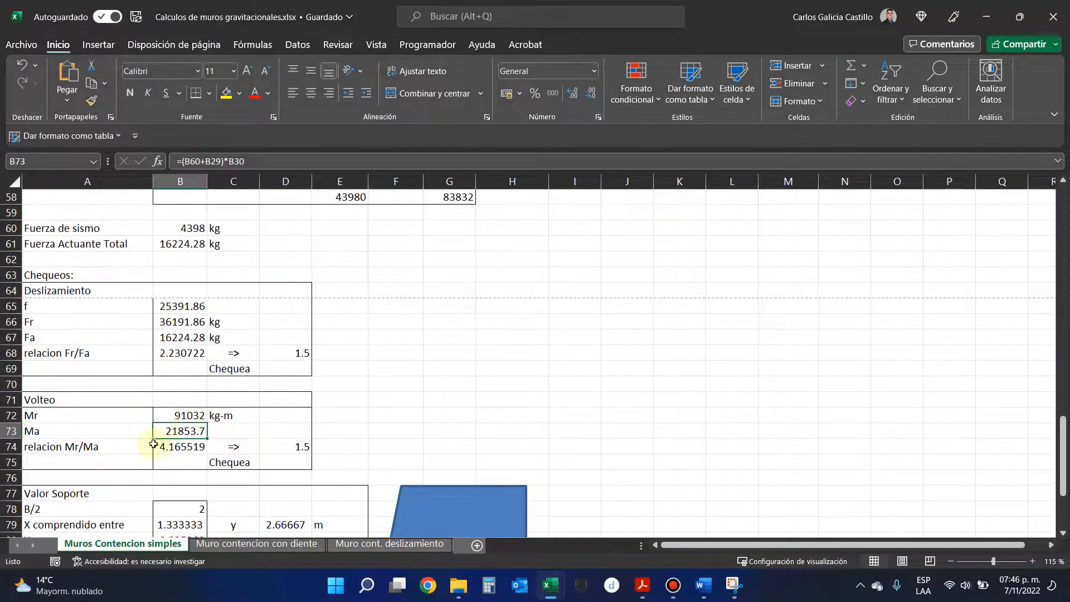
scroll(191, 434, down, 1)
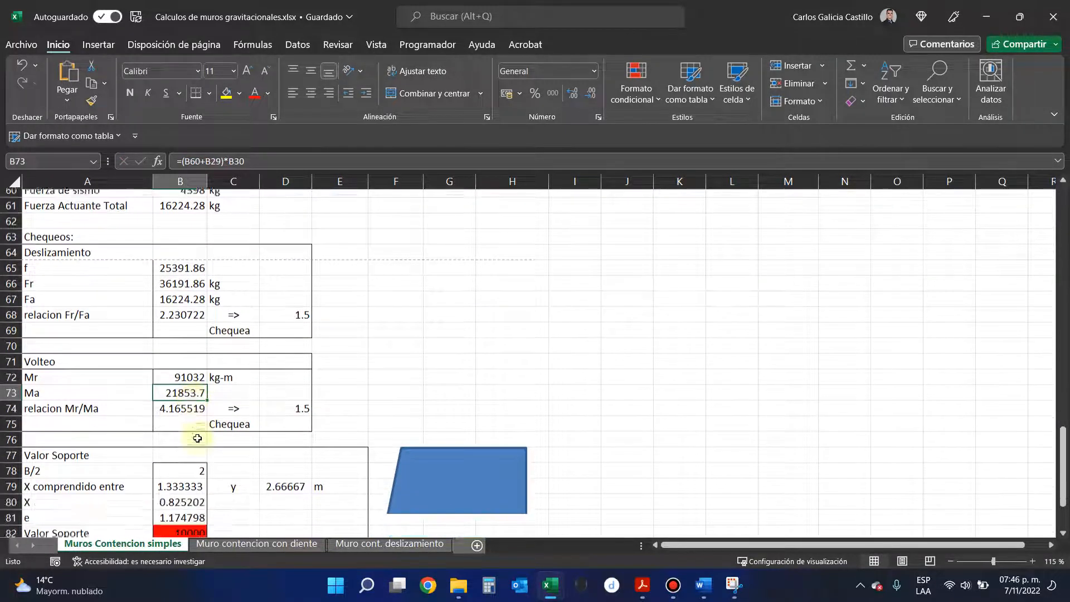
scroll(220, 431, down, 1)
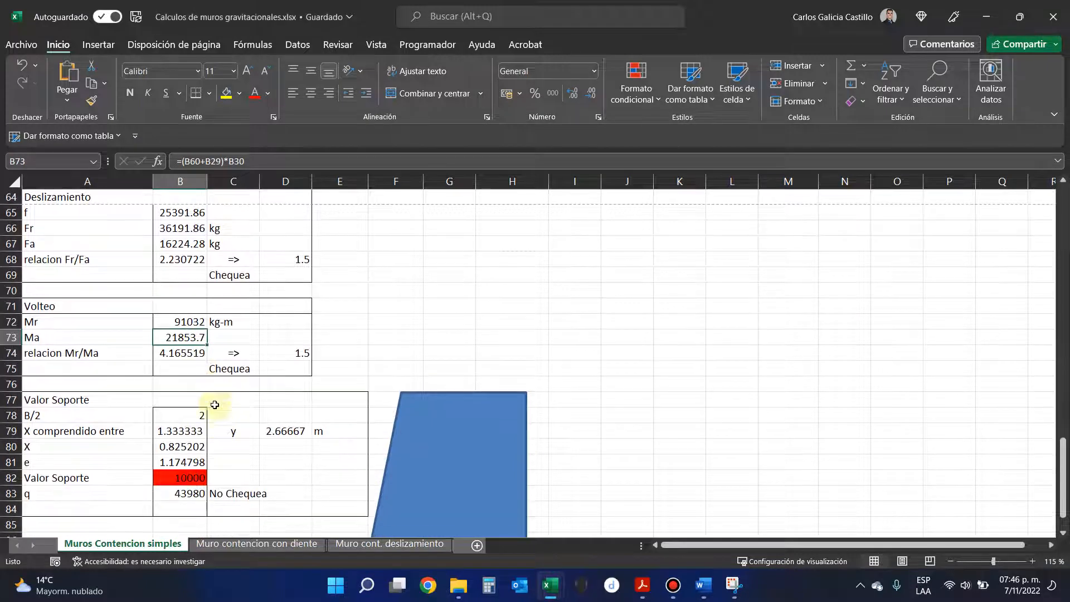
key(Down)
- Open the Valor Soporte entry in B82 for editing and select its entire content
scroll(315, 425, down, 1)
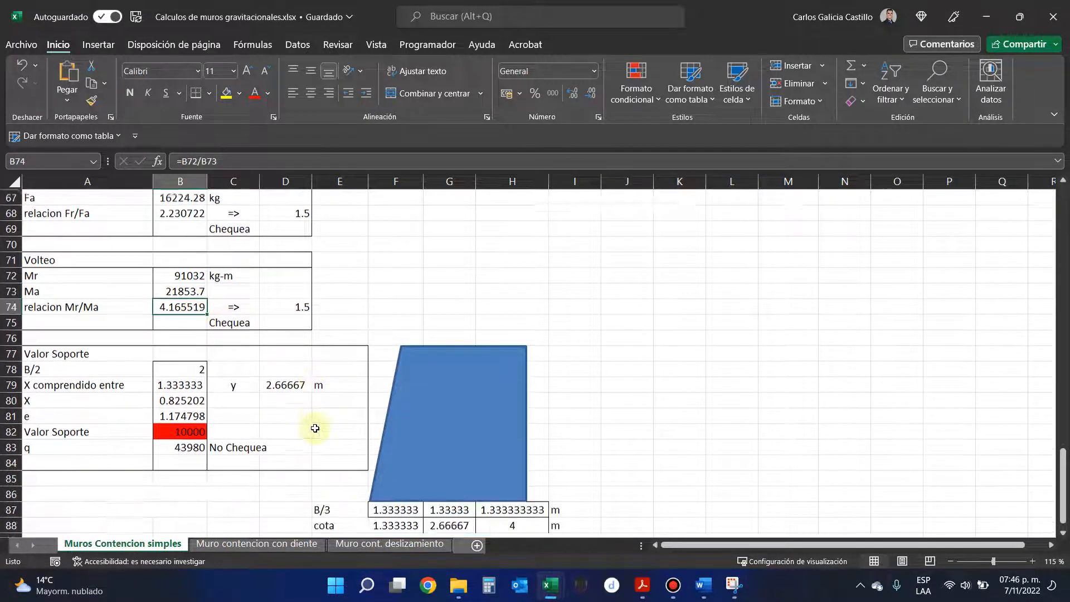
click(189, 426)
click(190, 161)
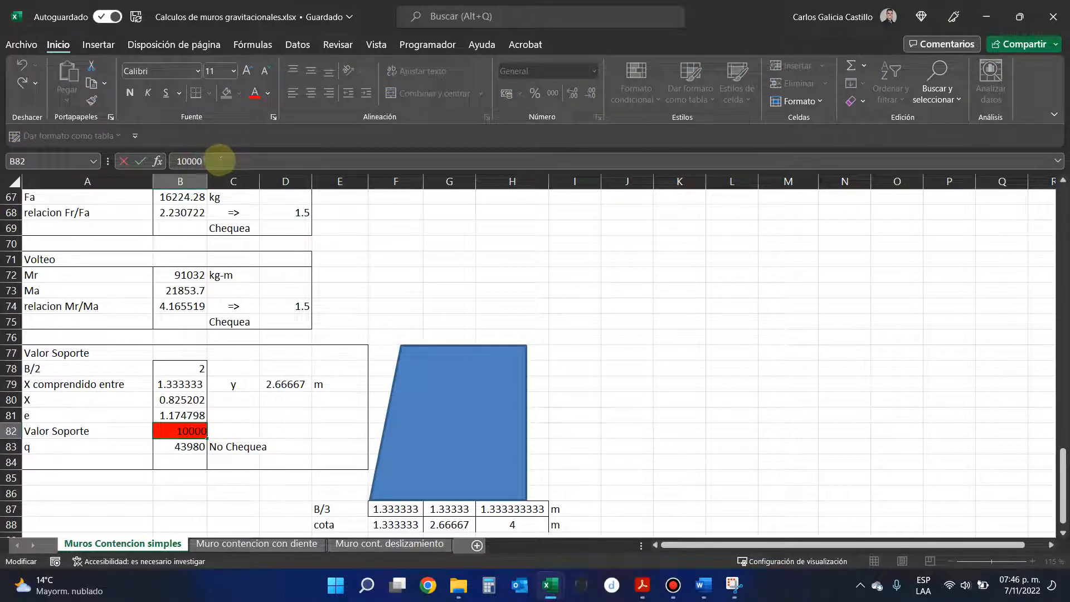
drag(220, 161, 101, 162)
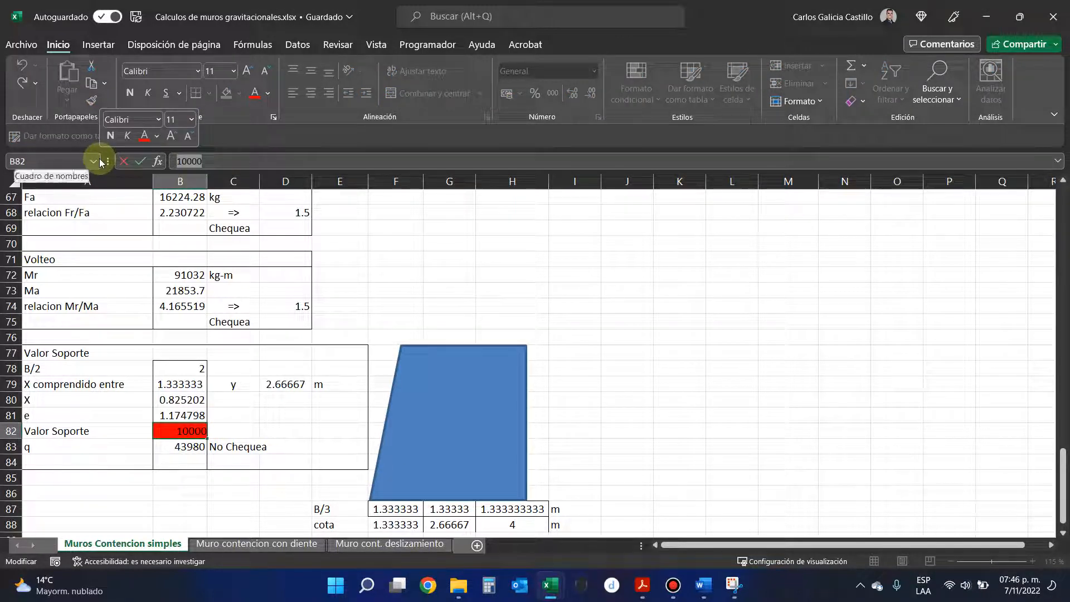
click(673, 584)
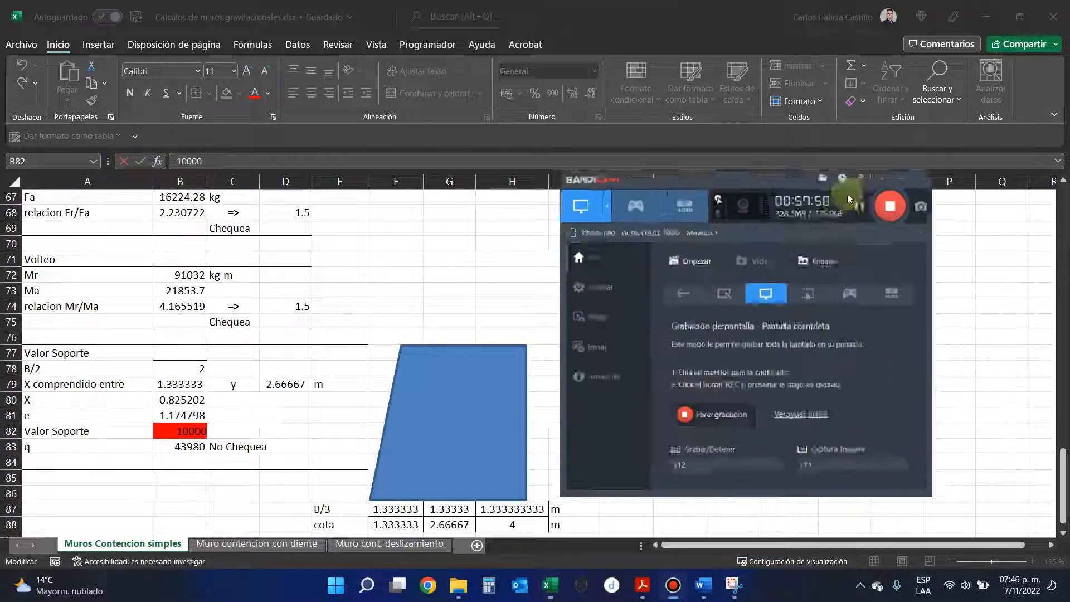